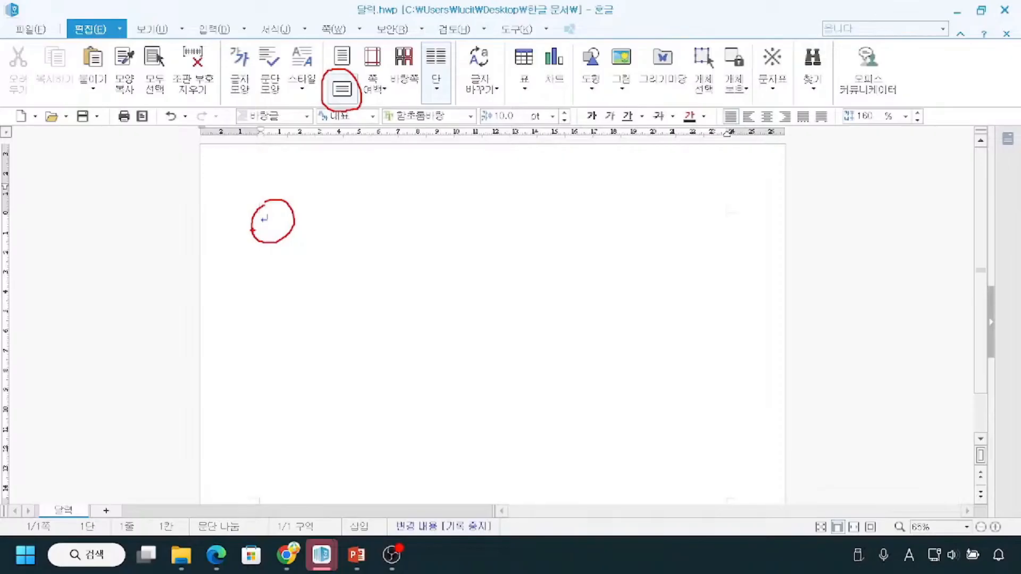
Zoom the page view in to 75%.
{"action": "key", "text": "Escape"}
{"action": "key", "text": "ctrl"}
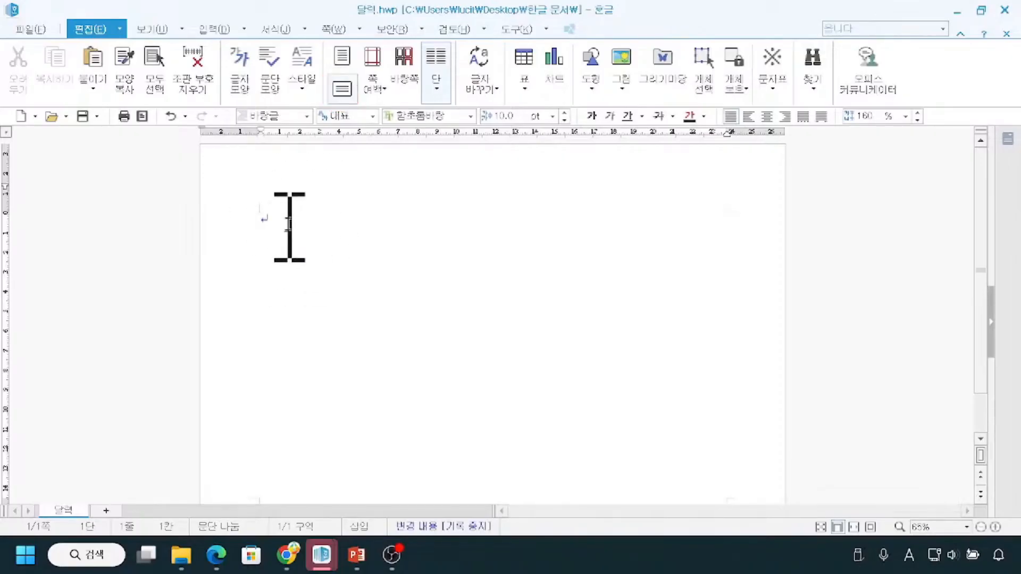
{"action": "left_click", "coordinate": [996, 527]}
{"action": "left_click", "coordinate": [996, 527]}
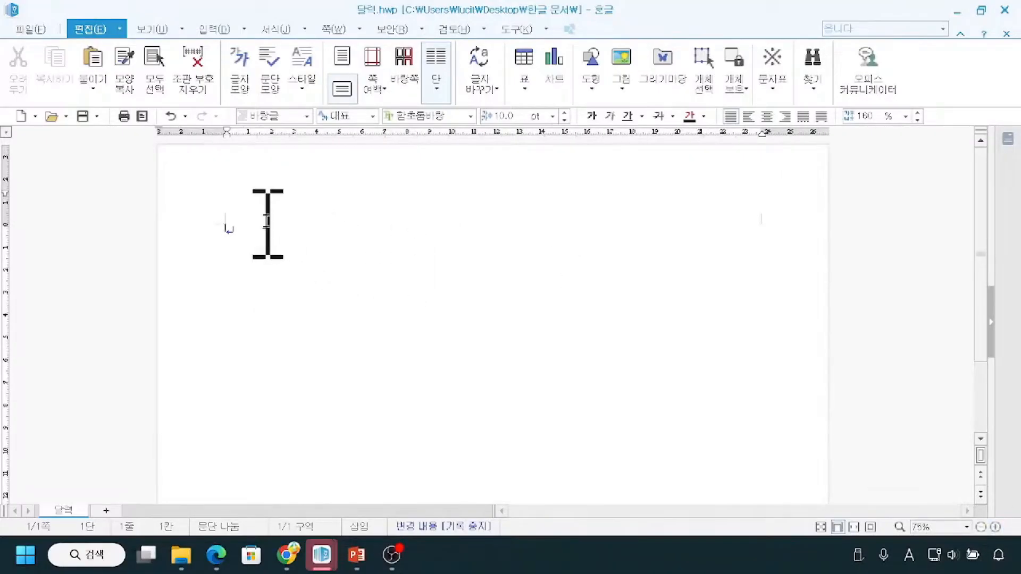
{"action": "mouse_move", "coordinate": [267, 266]}
{"action": "left_mouse_down"}
{"action": "mouse_move", "coordinate": [242, 247]}
{"action": "mouse_move", "coordinate": [267, 248]}
{"action": "left_mouse_up"}
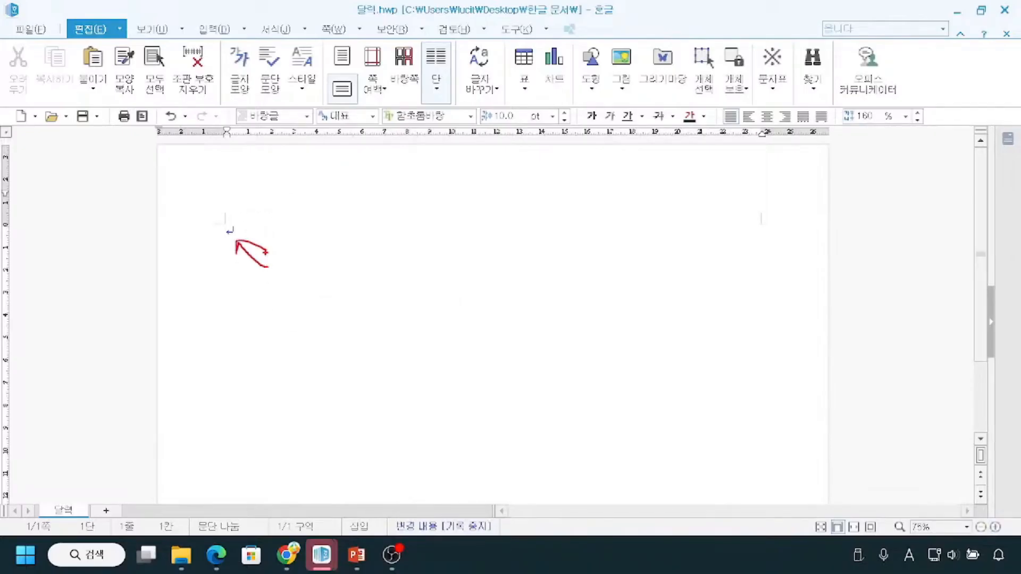
{"action": "key", "text": "Escape"}
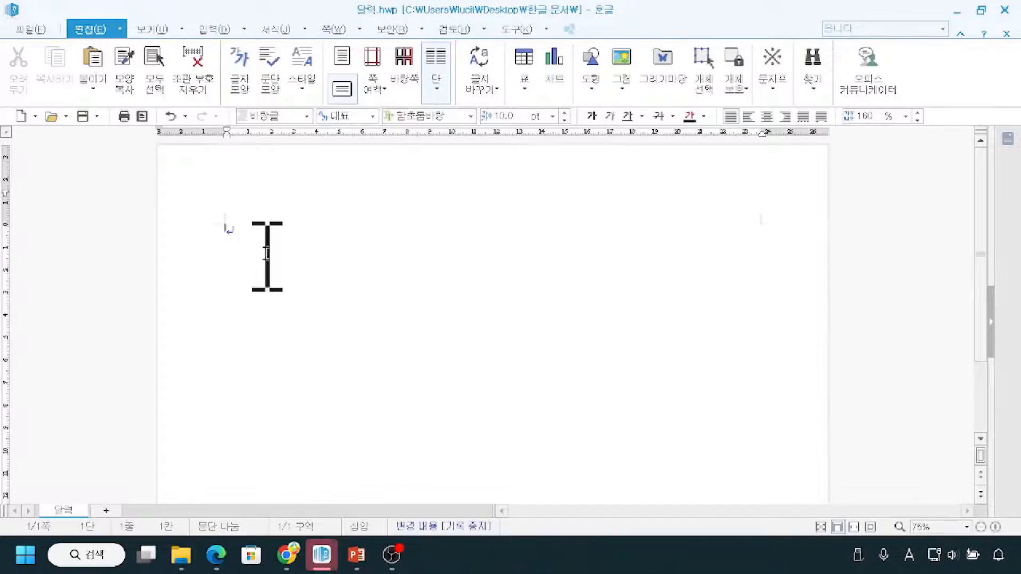
{"action": "mouse_move", "coordinate": [240, 219]}
{"action": "left_mouse_down"}
{"action": "mouse_move", "coordinate": [223, 229]}
{"action": "mouse_move", "coordinate": [263, 245]}
{"action": "left_mouse_up"}
{"action": "key", "text": "Escape"}
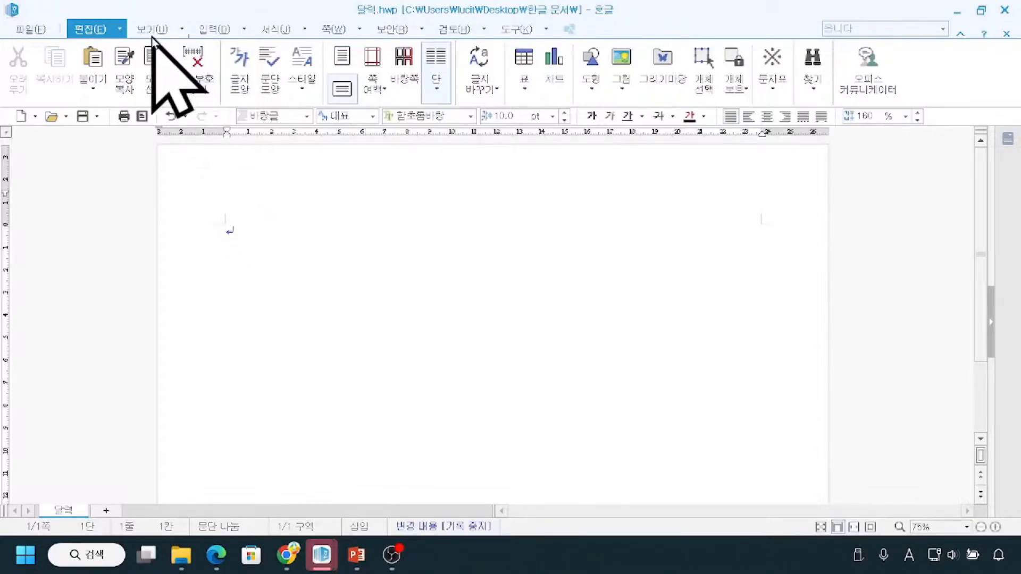
Turn the display of paragraph marks (문단 부호) off and back on.
{"action": "left_click", "coordinate": [149, 30]}
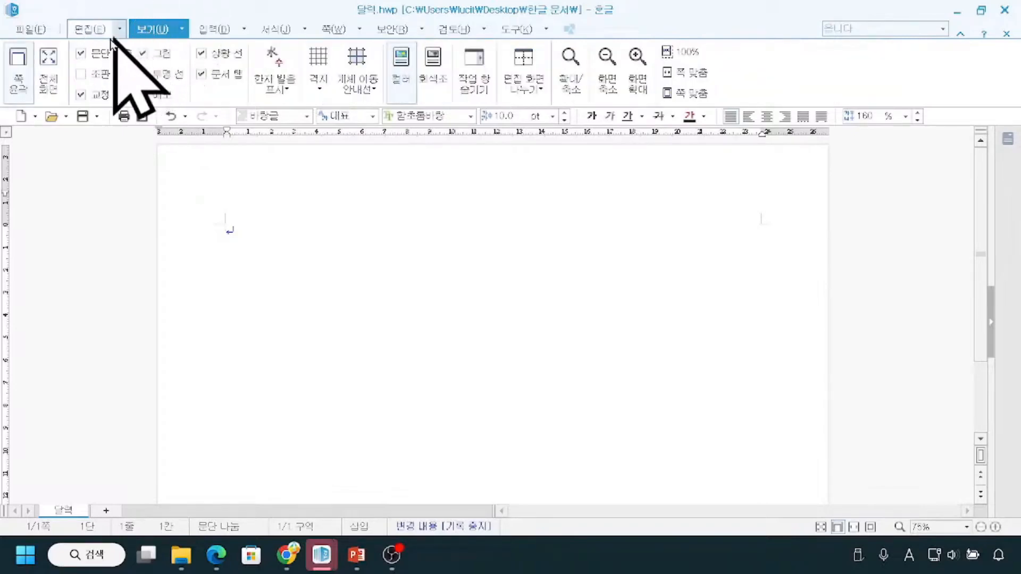
{"action": "mouse_move", "coordinate": [71, 44]}
{"action": "left_mouse_down"}
{"action": "mouse_move", "coordinate": [99, 62]}
{"action": "mouse_move", "coordinate": [138, 66]}
{"action": "left_mouse_up"}
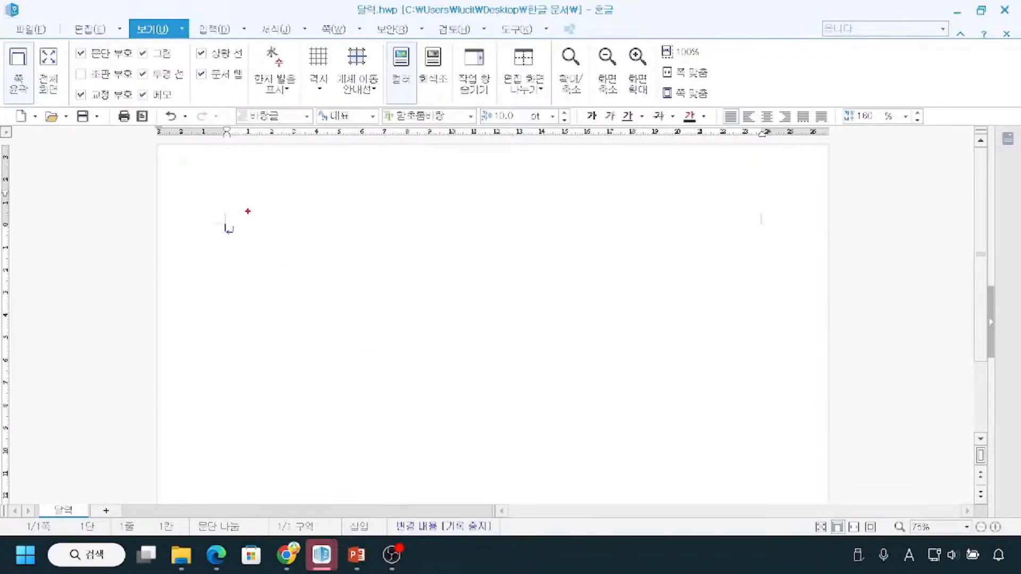
{"action": "mouse_move", "coordinate": [229, 227]}
{"action": "left_mouse_down"}
{"action": "mouse_move", "coordinate": [230, 245]}
{"action": "mouse_move", "coordinate": [249, 221]}
{"action": "left_mouse_up"}
{"action": "left_click", "coordinate": [80, 53]}
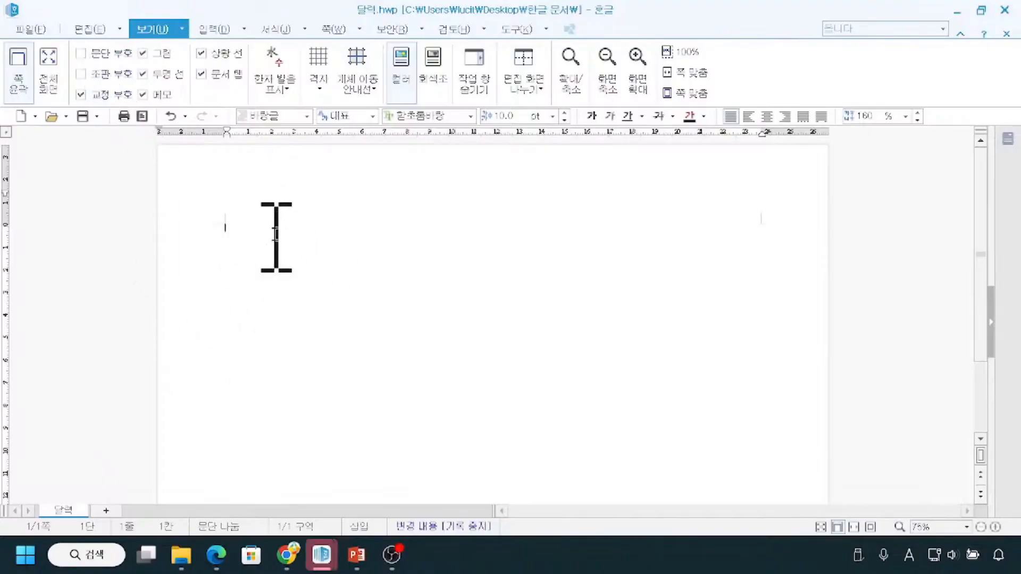
{"action": "left_click", "coordinate": [81, 53]}
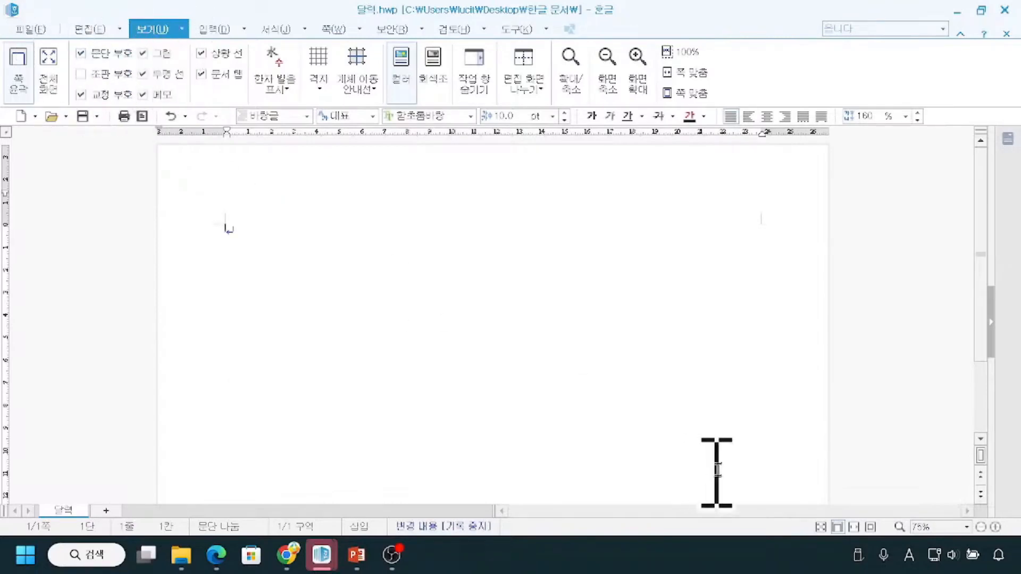
Set the page view to fit the whole page in the window (쪽 맞춤).
{"action": "left_click", "coordinate": [995, 527]}
{"action": "left_click", "coordinate": [996, 527]}
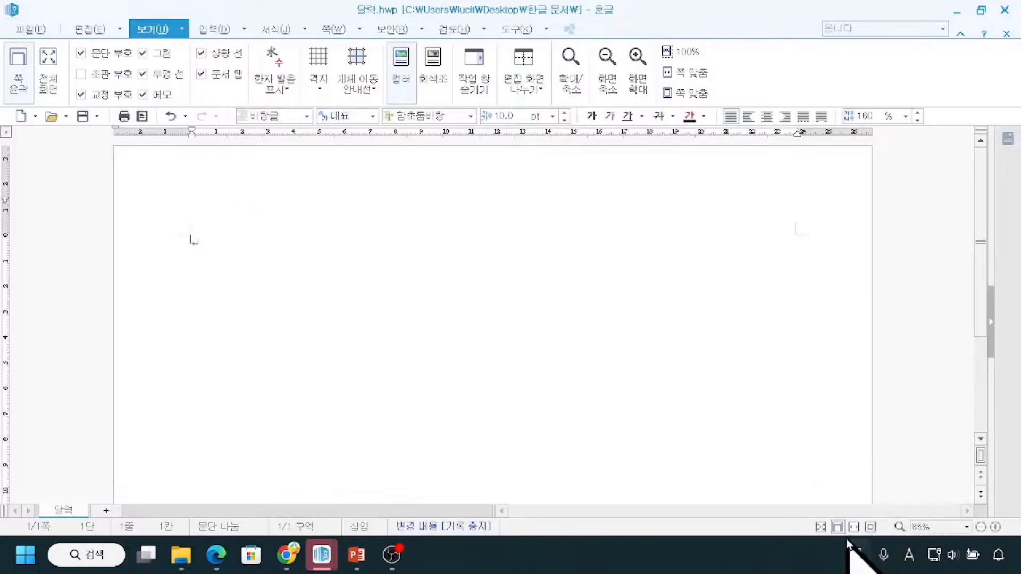
{"action": "key", "text": "ctrl"}
{"action": "key", "text": "ctrl"}
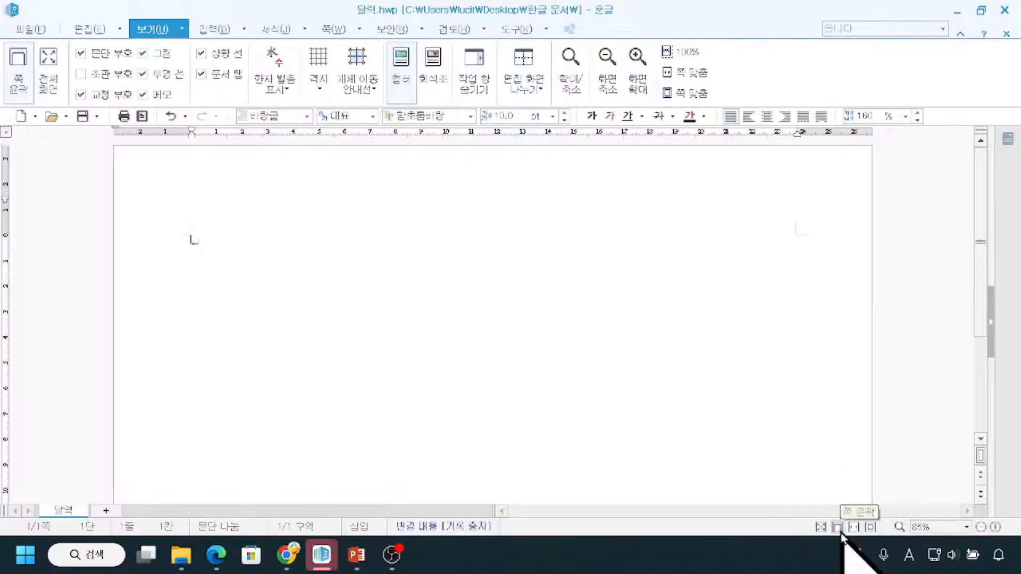
{"action": "left_click", "coordinate": [868, 528]}
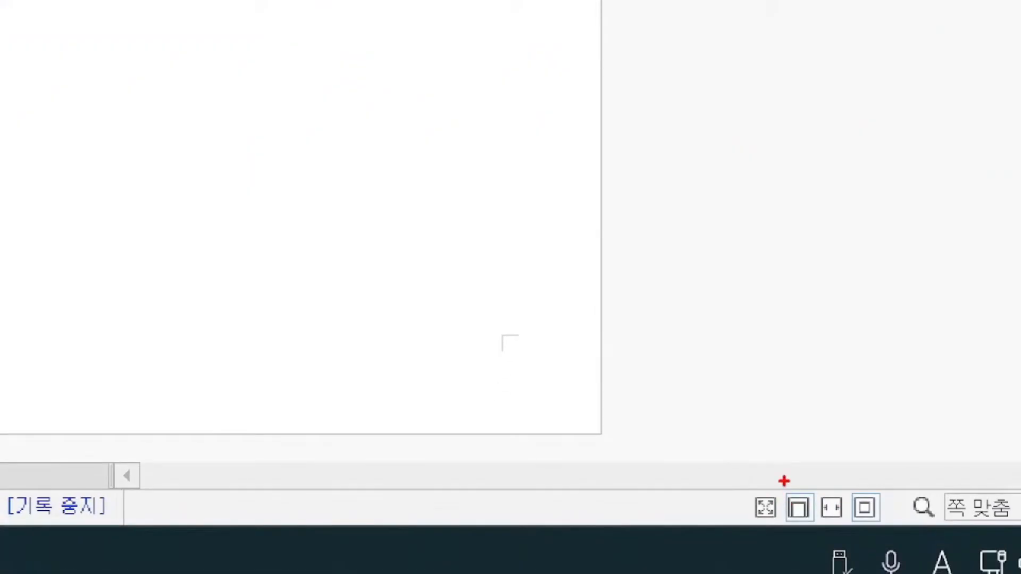
{"action": "left_click_drag", "start_coordinate": [786, 474], "coordinate": [867, 475]}
{"action": "mouse_move", "coordinate": [792, 408]}
{"action": "left_mouse_down"}
{"action": "mouse_move", "coordinate": [792, 444]}
{"action": "mouse_move", "coordinate": [812, 471]}
{"action": "left_mouse_up"}
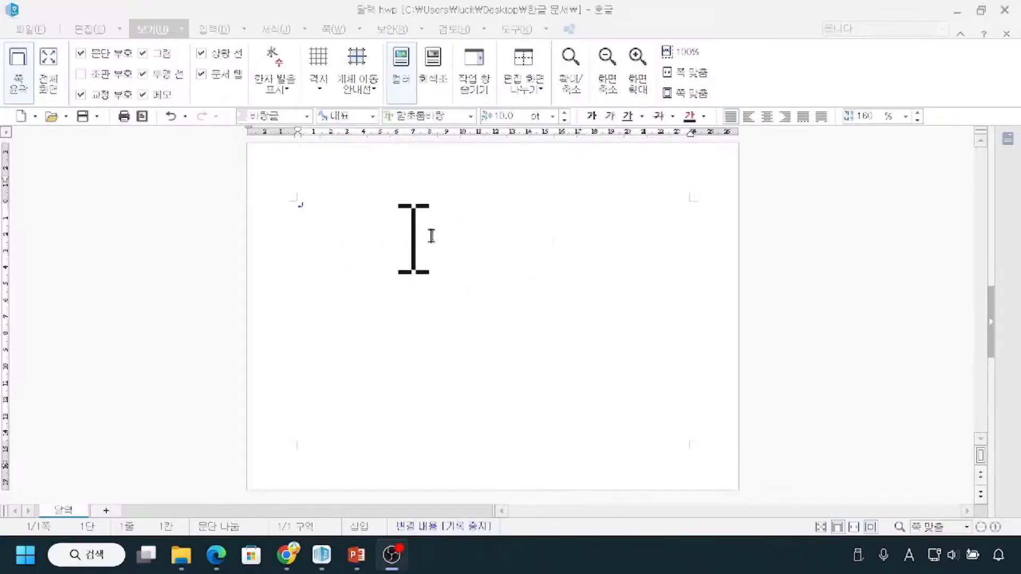
{"action": "mouse_move", "coordinate": [865, 512]}
{"action": "left_mouse_down"}
{"action": "mouse_move", "coordinate": [871, 534]}
{"action": "mouse_move", "coordinate": [884, 534]}
{"action": "left_mouse_up"}
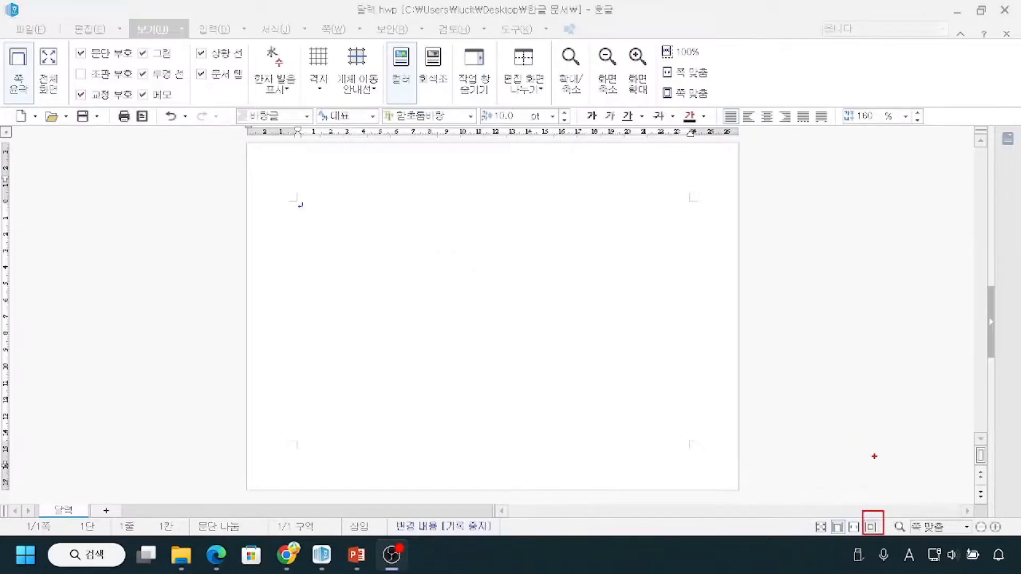
{"action": "mouse_move", "coordinate": [875, 446]}
{"action": "left_mouse_down"}
{"action": "mouse_move", "coordinate": [878, 494]}
{"action": "mouse_move", "coordinate": [888, 496]}
{"action": "left_mouse_up"}
{"action": "mouse_move", "coordinate": [247, 143]}
{"action": "left_mouse_down"}
{"action": "mouse_move", "coordinate": [529, 160]}
{"action": "mouse_move", "coordinate": [725, 201]}
{"action": "mouse_move", "coordinate": [739, 489]}
{"action": "left_mouse_up"}
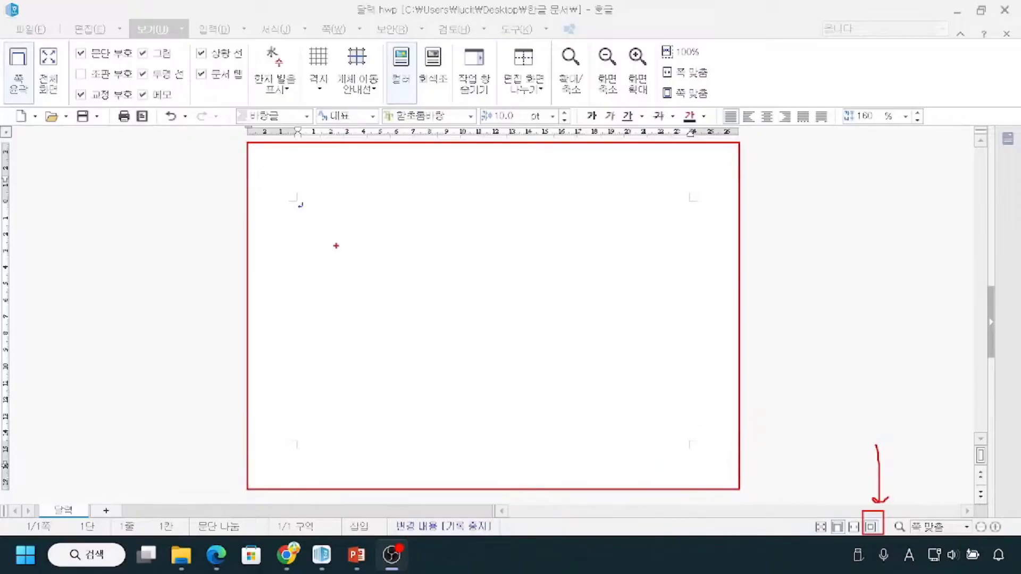
{"action": "mouse_move", "coordinate": [248, 350]}
{"action": "left_mouse_down"}
{"action": "mouse_move", "coordinate": [410, 341]}
{"action": "mouse_move", "coordinate": [730, 381]}
{"action": "left_mouse_up"}
{"action": "mouse_move", "coordinate": [242, 478]}
{"action": "left_mouse_down"}
{"action": "mouse_move", "coordinate": [444, 475]}
{"action": "mouse_move", "coordinate": [710, 490]}
{"action": "left_mouse_up"}
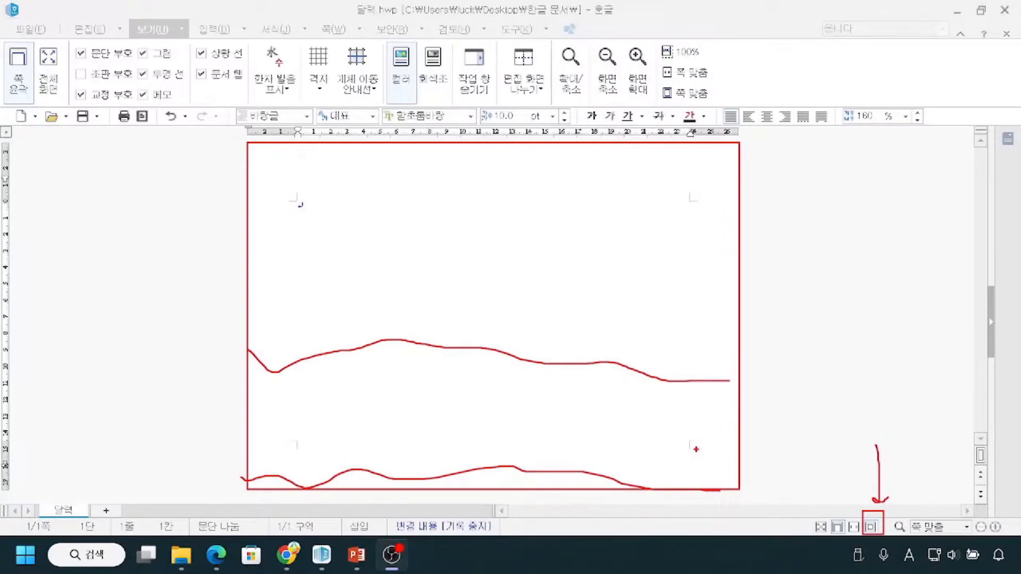
{"action": "key", "text": "Escape"}
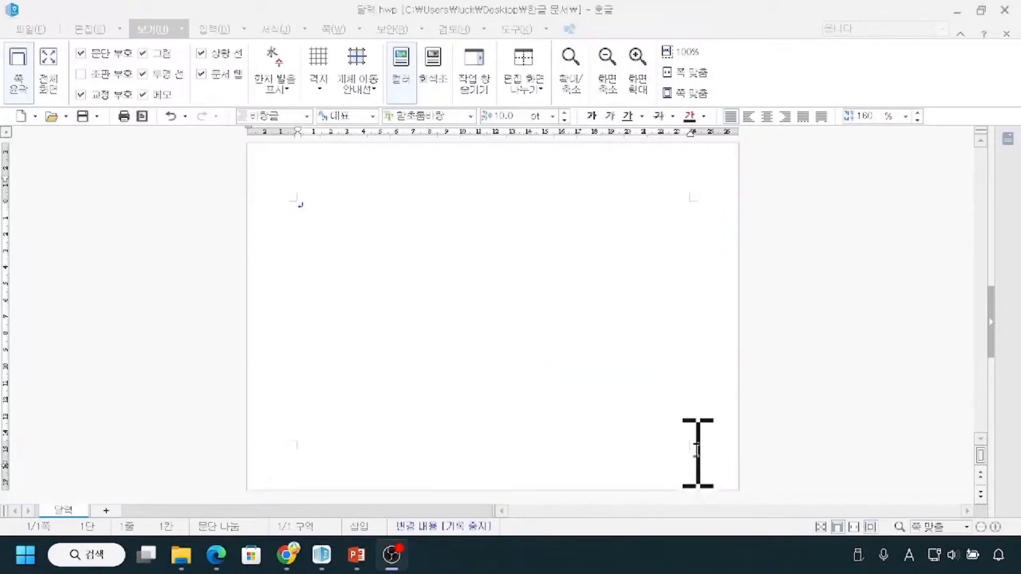
{"action": "key", "text": "ctrl+1"}
{"action": "left_click", "coordinate": [877, 503]}
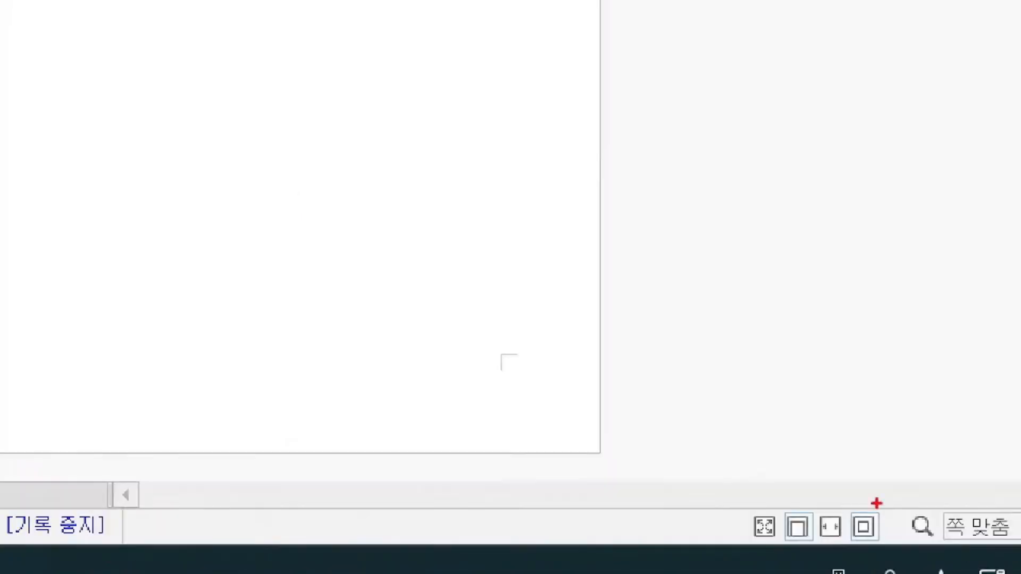
{"action": "mouse_move", "coordinate": [833, 444]}
{"action": "left_mouse_down"}
{"action": "mouse_move", "coordinate": [832, 496]}
{"action": "mouse_move", "coordinate": [819, 491]}
{"action": "mouse_move", "coordinate": [844, 491]}
{"action": "left_mouse_up"}
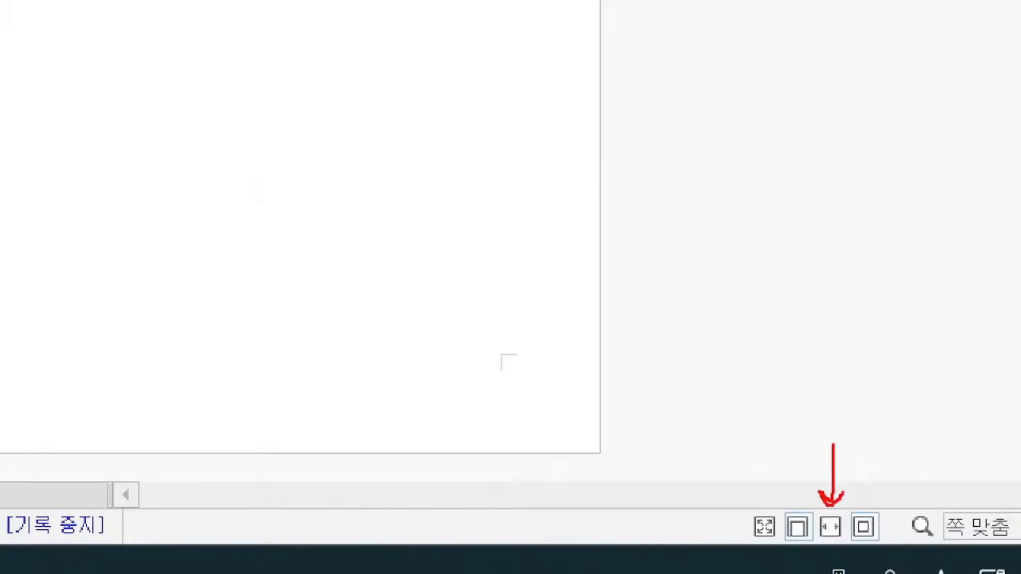
{"action": "mouse_move", "coordinate": [5, 204]}
{"action": "left_mouse_down"}
{"action": "mouse_move", "coordinate": [22, 241]}
{"action": "mouse_move", "coordinate": [755, 199]}
{"action": "mouse_move", "coordinate": [1018, 198]}
{"action": "left_mouse_up"}
{"action": "left_click_drag", "start_coordinate": [1018, 197], "coordinate": [1000, 173]}
{"action": "left_click_drag", "start_coordinate": [1018, 200], "coordinate": [947, 246]}
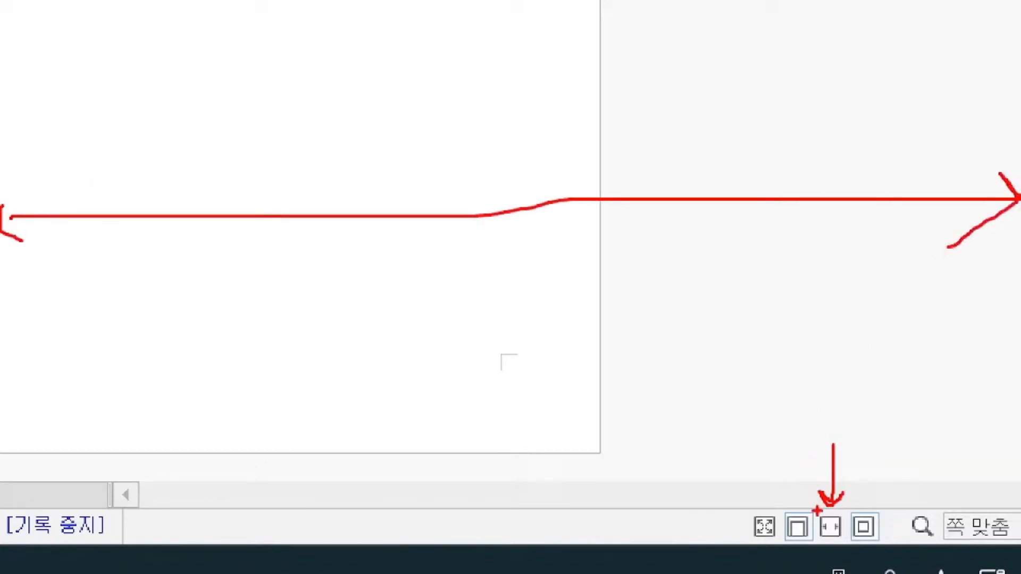
{"action": "key", "text": "Escape"}
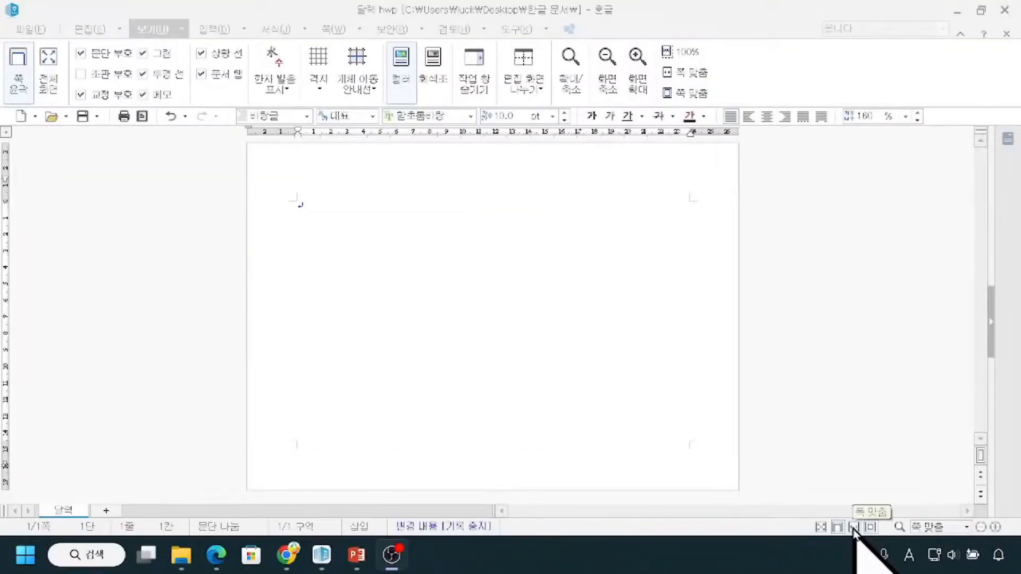
Try the fit-to-width page view (폭 맞춤) and return to the whole-page fit (쪽 맞춤).
{"action": "left_click", "coordinate": [854, 528]}
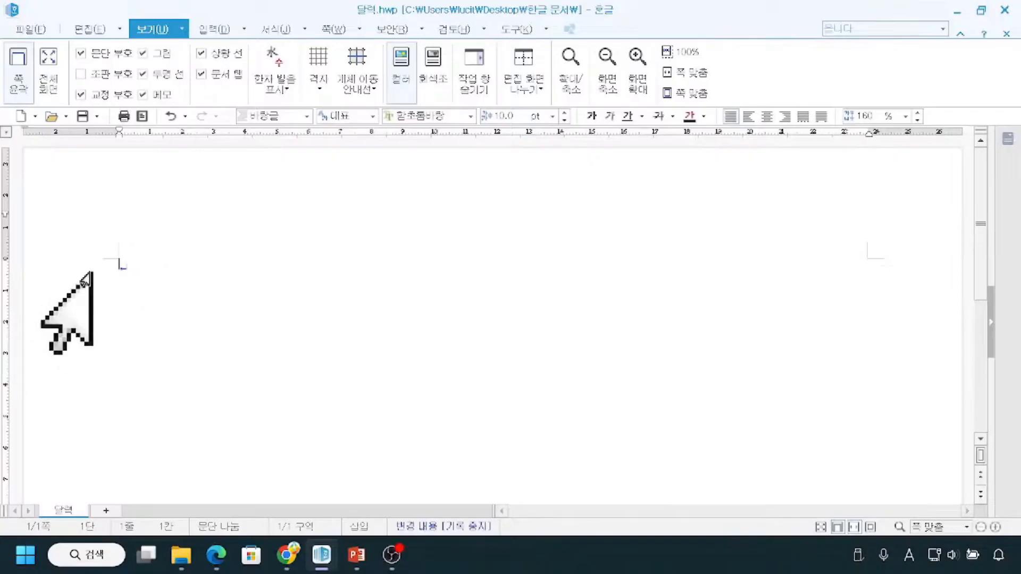
{"action": "left_click_drag", "start_coordinate": [22, 297], "coordinate": [969, 307]}
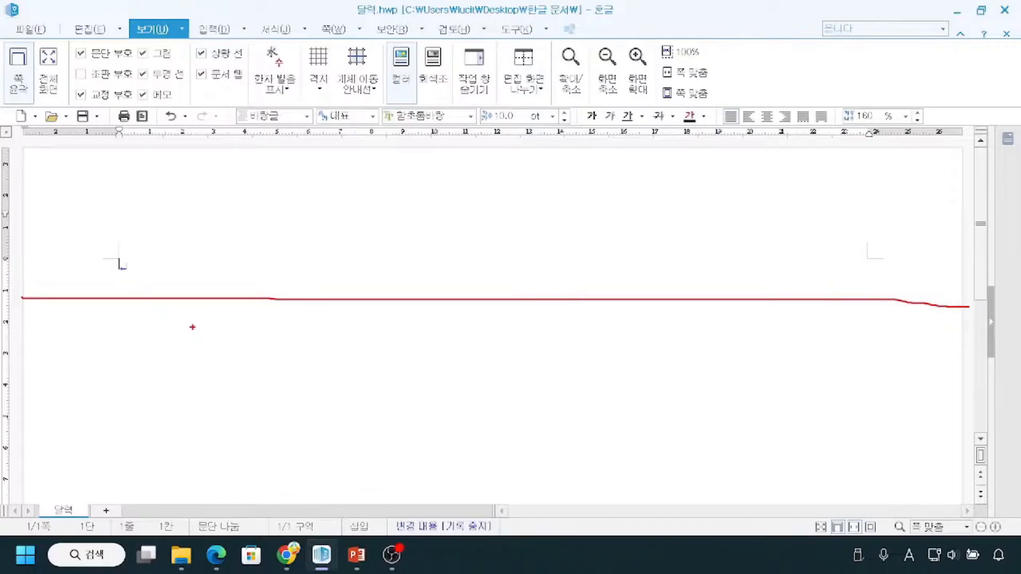
{"action": "key", "text": "Escape"}
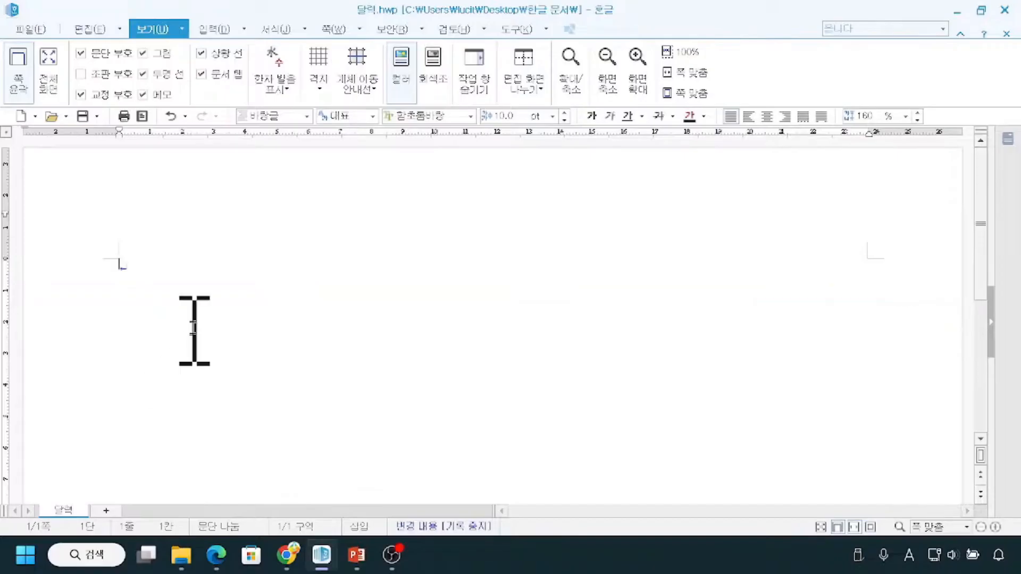
{"action": "left_click", "coordinate": [870, 527]}
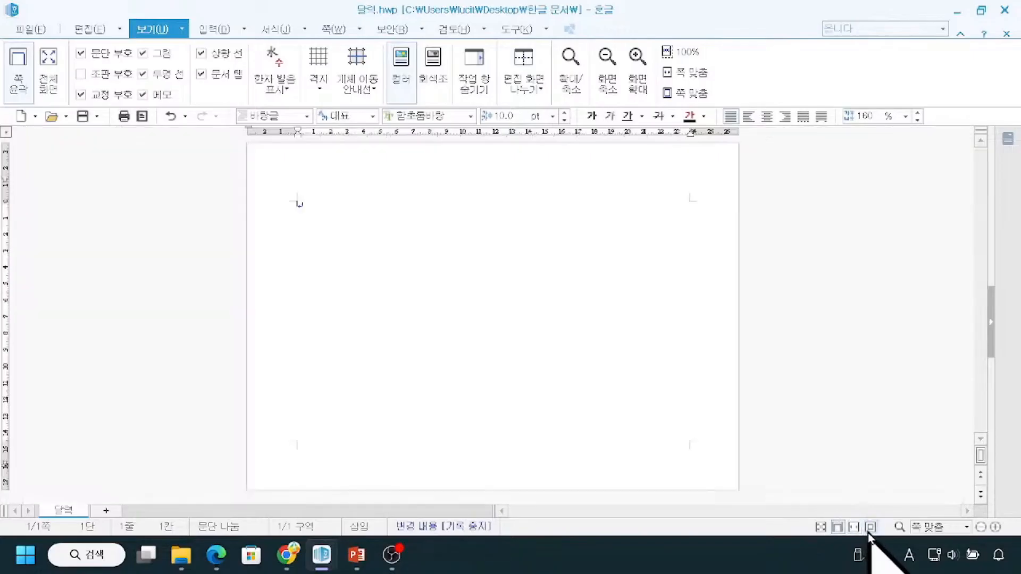
{"action": "key", "text": "ctrl+1"}
{"action": "left_click", "coordinate": [871, 504]}
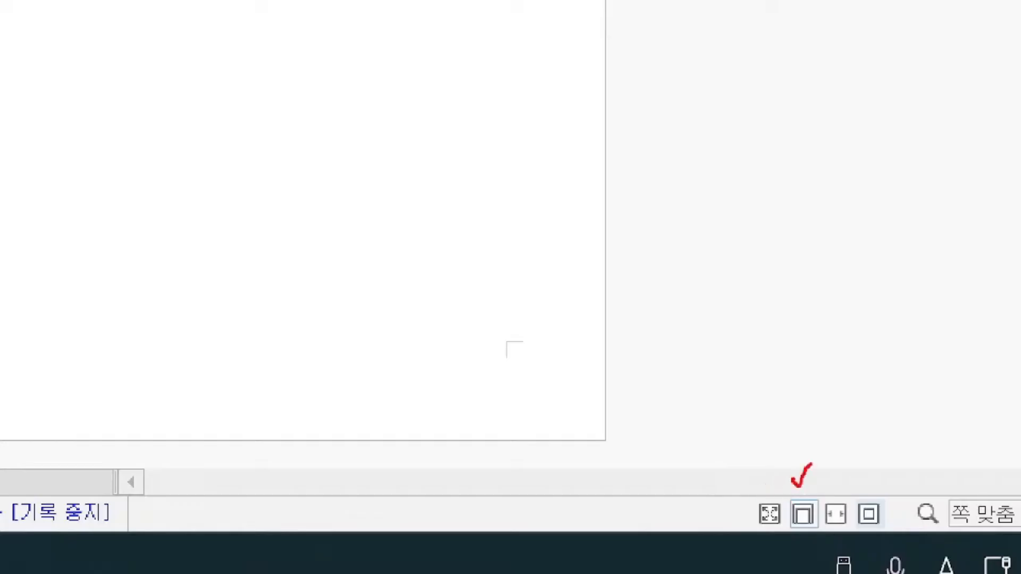
{"action": "left_click_drag", "start_coordinate": [862, 488], "coordinate": [879, 488]}
{"action": "left_click_drag", "start_coordinate": [787, 499], "coordinate": [816, 526]}
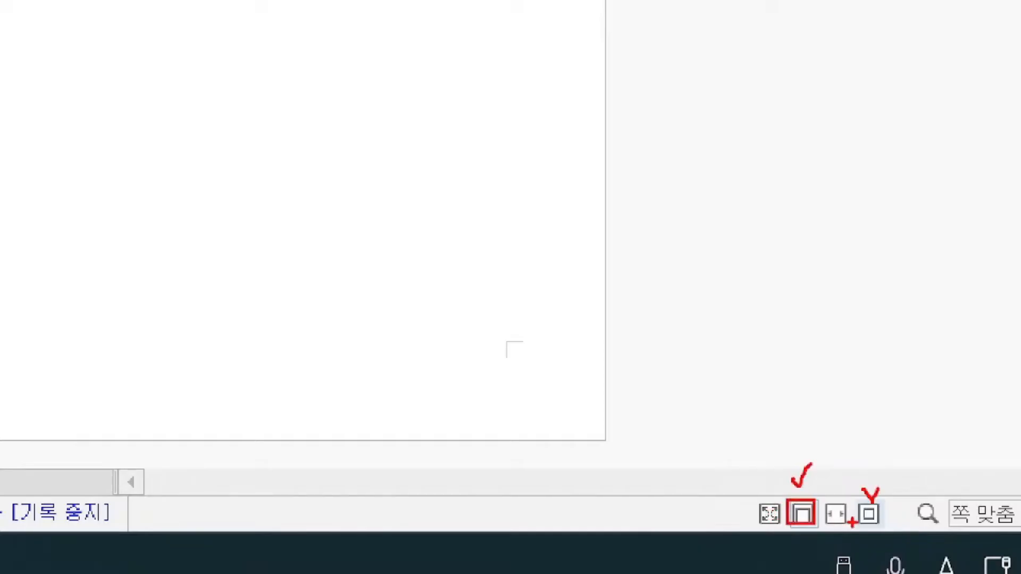
{"action": "left_click_drag", "start_coordinate": [854, 498], "coordinate": [887, 534]}
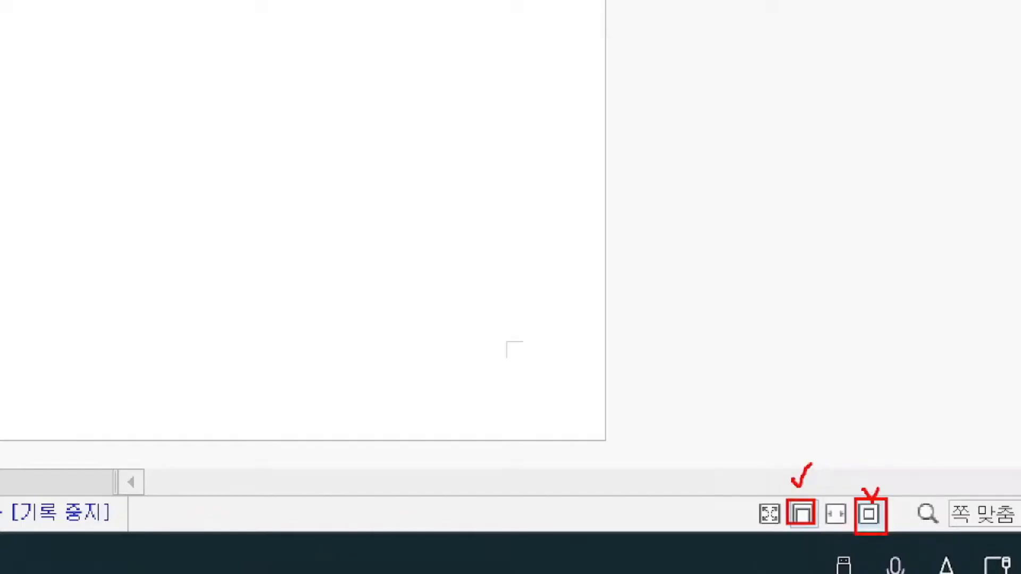
{"action": "key", "text": "Escape"}
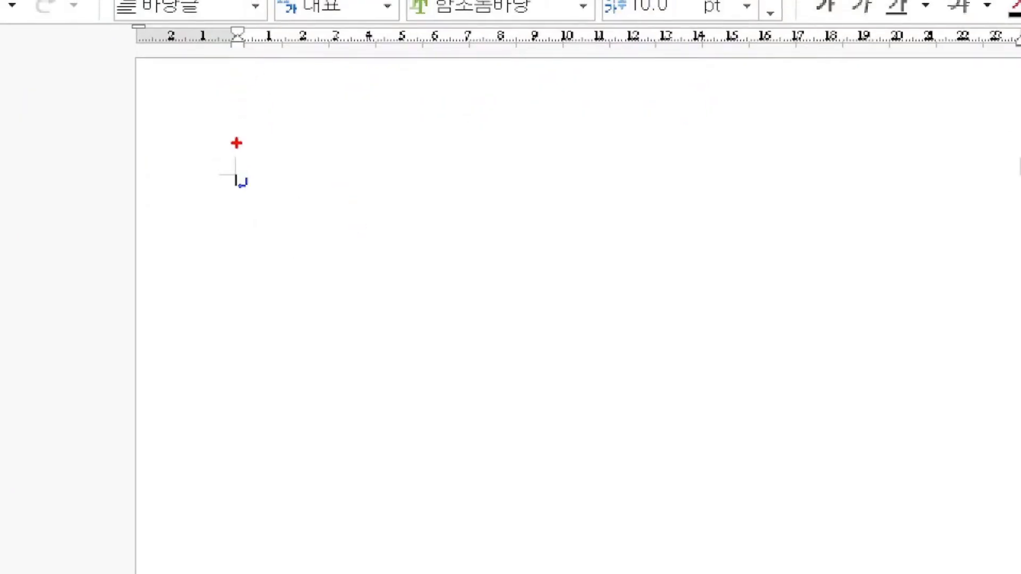
{"action": "mouse_move", "coordinate": [236, 142]}
{"action": "left_mouse_down"}
{"action": "mouse_move", "coordinate": [238, 177]}
{"action": "mouse_move", "coordinate": [204, 178]}
{"action": "left_mouse_up"}
{"action": "left_click_drag", "start_coordinate": [133, 178], "coordinate": [396, 176]}
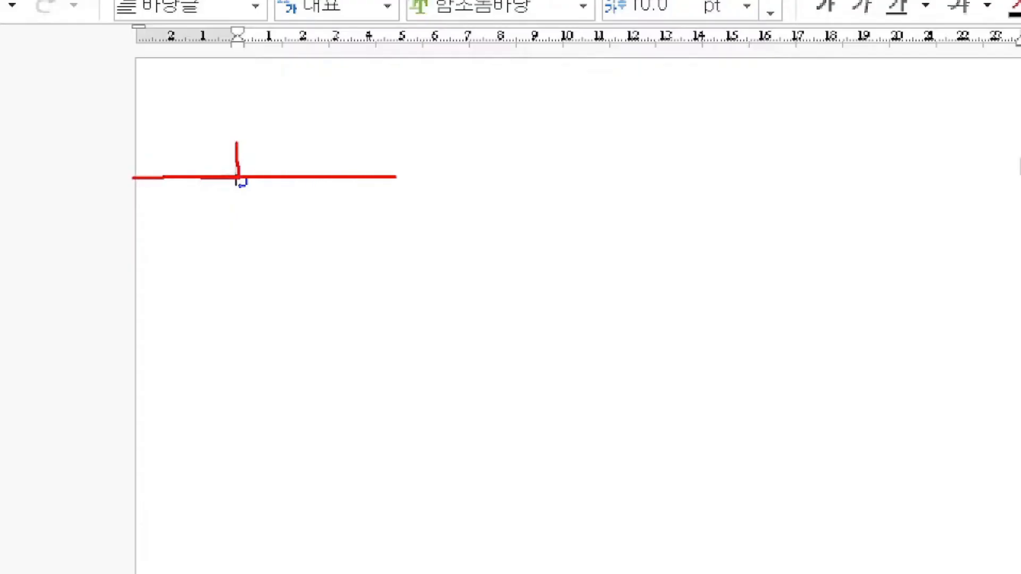
{"action": "mouse_move", "coordinate": [234, 84]}
{"action": "left_mouse_down"}
{"action": "mouse_move", "coordinate": [226, 138]}
{"action": "mouse_move", "coordinate": [240, 276]}
{"action": "left_mouse_up"}
{"action": "left_click_drag", "start_coordinate": [187, 63], "coordinate": [160, 156]}
{"action": "left_click_drag", "start_coordinate": [243, 74], "coordinate": [203, 160]}
{"action": "left_click_drag", "start_coordinate": [300, 99], "coordinate": [268, 174]}
{"action": "left_click_drag", "start_coordinate": [390, 85], "coordinate": [358, 156]}
{"action": "left_click_drag", "start_coordinate": [439, 102], "coordinate": [404, 170]}
{"action": "left_click_drag", "start_coordinate": [158, 189], "coordinate": [141, 247]}
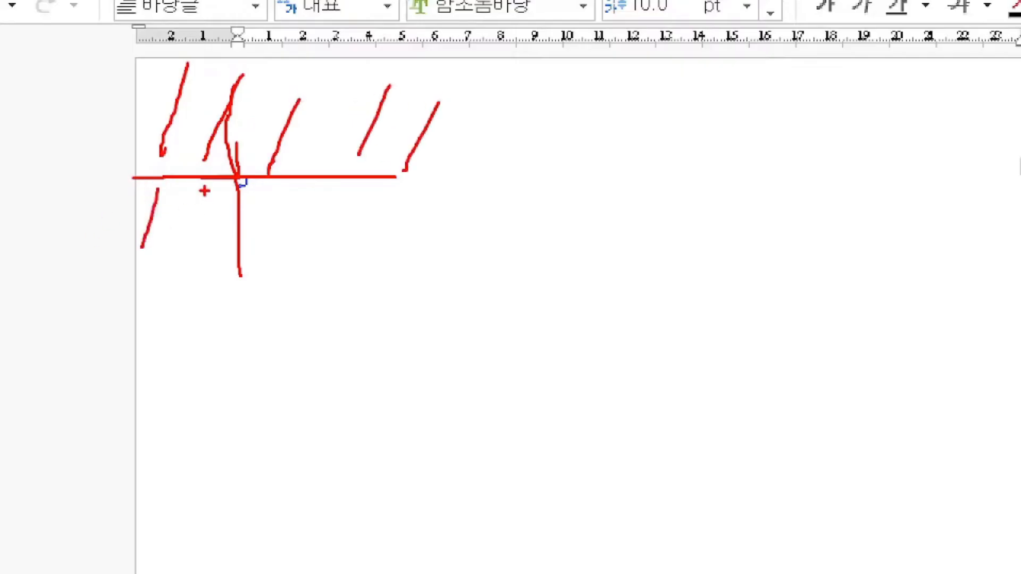
{"action": "left_click_drag", "start_coordinate": [200, 202], "coordinate": [150, 311]}
{"action": "left_click_drag", "start_coordinate": [192, 249], "coordinate": [164, 319]}
{"action": "left_click_drag", "start_coordinate": [221, 272], "coordinate": [170, 369]}
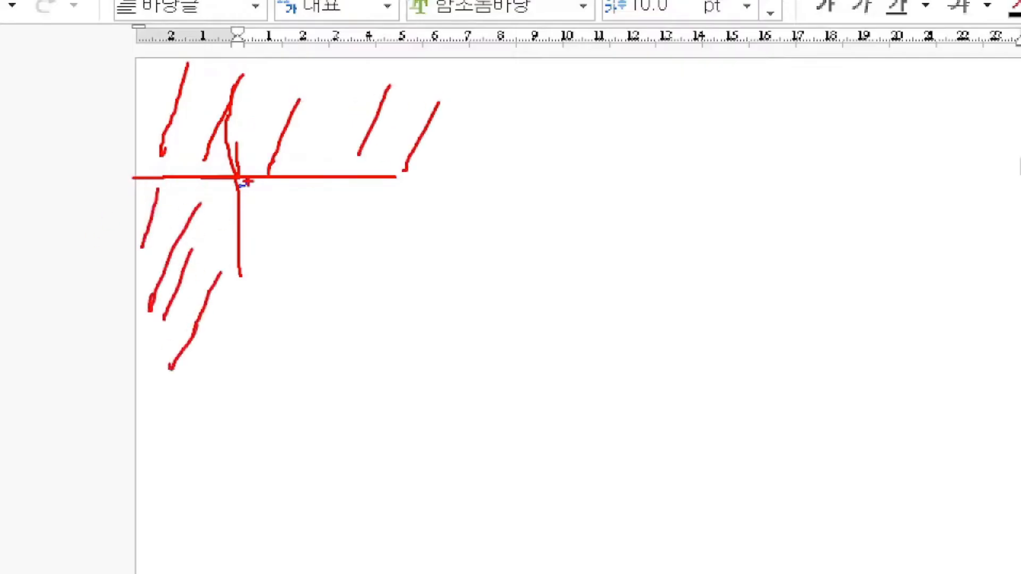
{"action": "mouse_move", "coordinate": [238, 183]}
{"action": "left_mouse_down"}
{"action": "mouse_move", "coordinate": [238, 211]}
{"action": "mouse_move", "coordinate": [269, 215]}
{"action": "mouse_move", "coordinate": [261, 184]}
{"action": "mouse_move", "coordinate": [264, 198]}
{"action": "mouse_move", "coordinate": [337, 203]}
{"action": "left_mouse_up"}
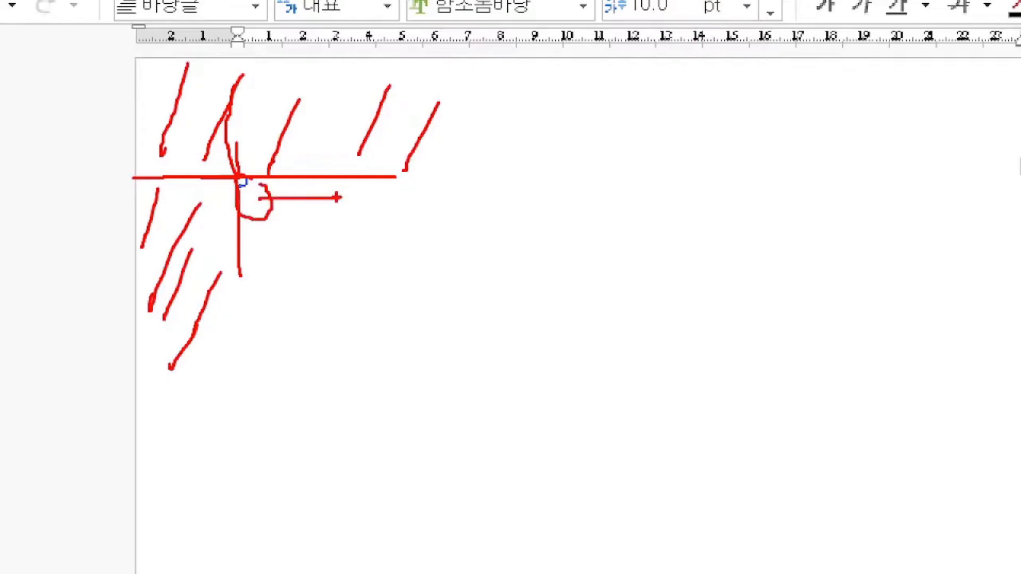
{"action": "left_click_drag", "start_coordinate": [241, 279], "coordinate": [236, 508]}
{"action": "left_click_drag", "start_coordinate": [390, 180], "coordinate": [678, 182]}
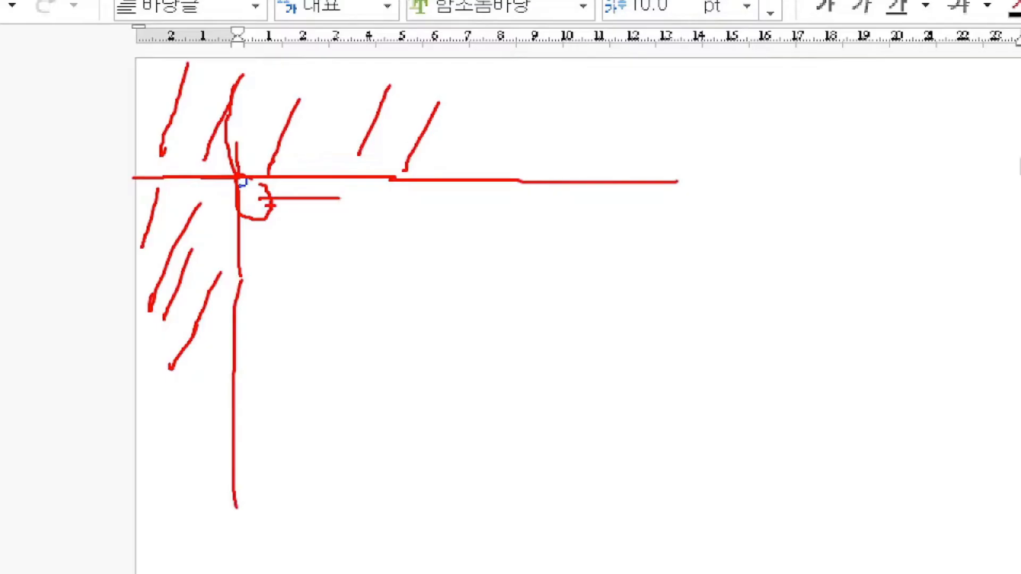
{"action": "key", "text": "Escape"}
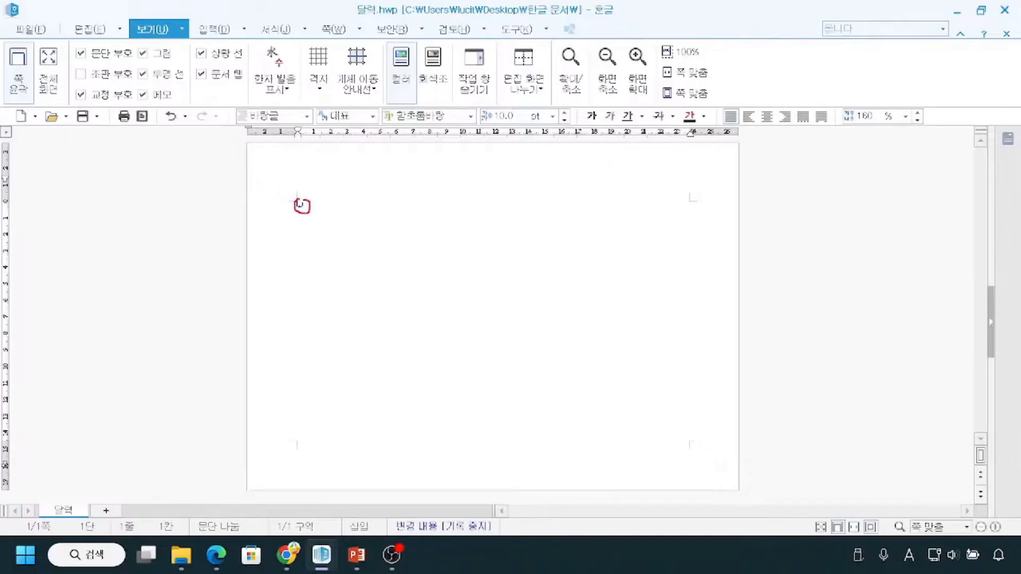
{"action": "mouse_move", "coordinate": [297, 199]}
{"action": "left_mouse_down"}
{"action": "mouse_move", "coordinate": [513, 377]}
{"action": "mouse_move", "coordinate": [636, 407]}
{"action": "left_mouse_up"}
{"action": "key", "text": "Escape"}
{"action": "key", "text": "ctrl+2"}
{"action": "left_click_drag", "start_coordinate": [268, 161], "coordinate": [717, 478]}
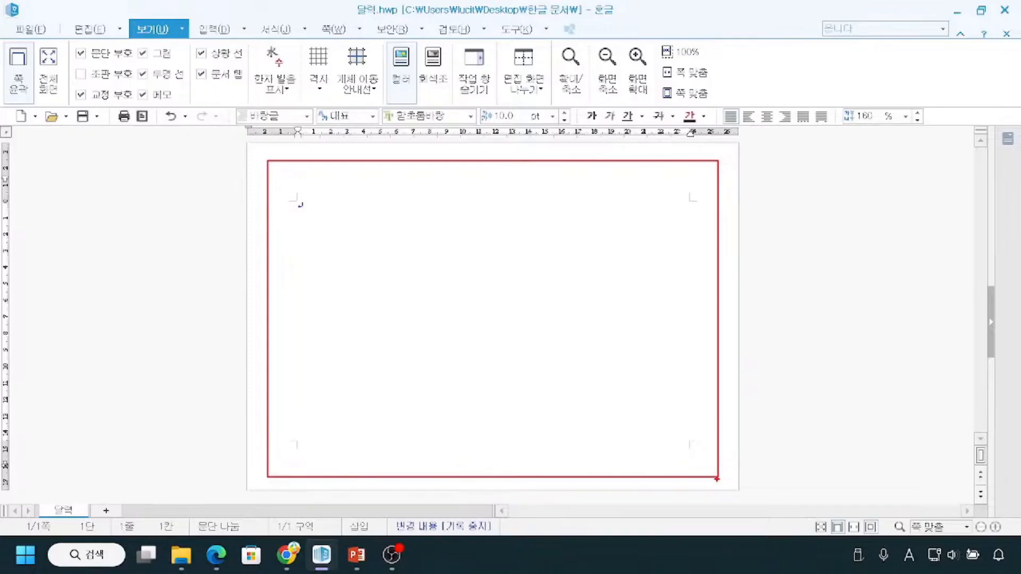
{"action": "key", "text": "Escape"}
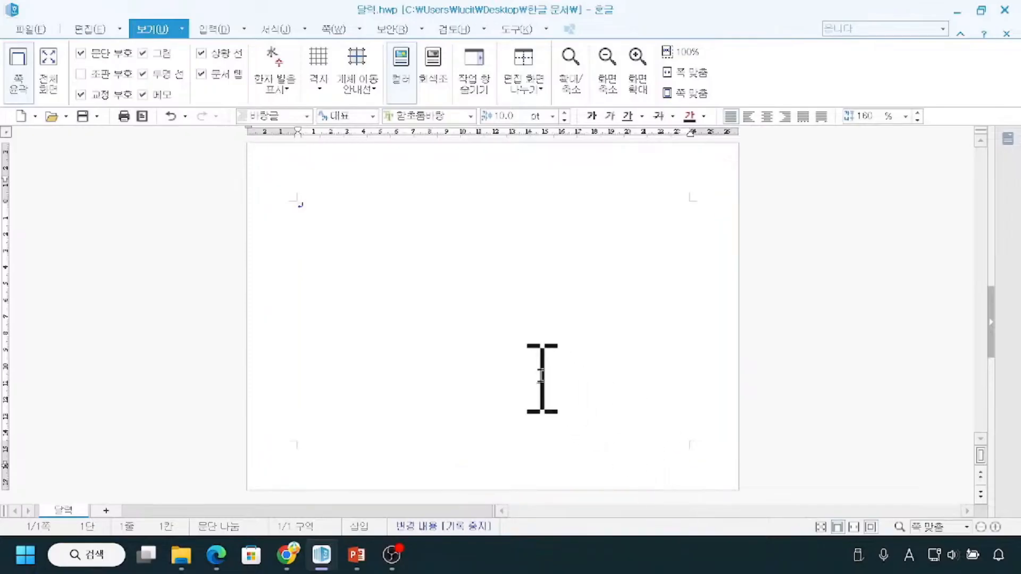
Look through the list of preset page margins (쪽 여백) for the document.
{"action": "left_click", "coordinate": [87, 32]}
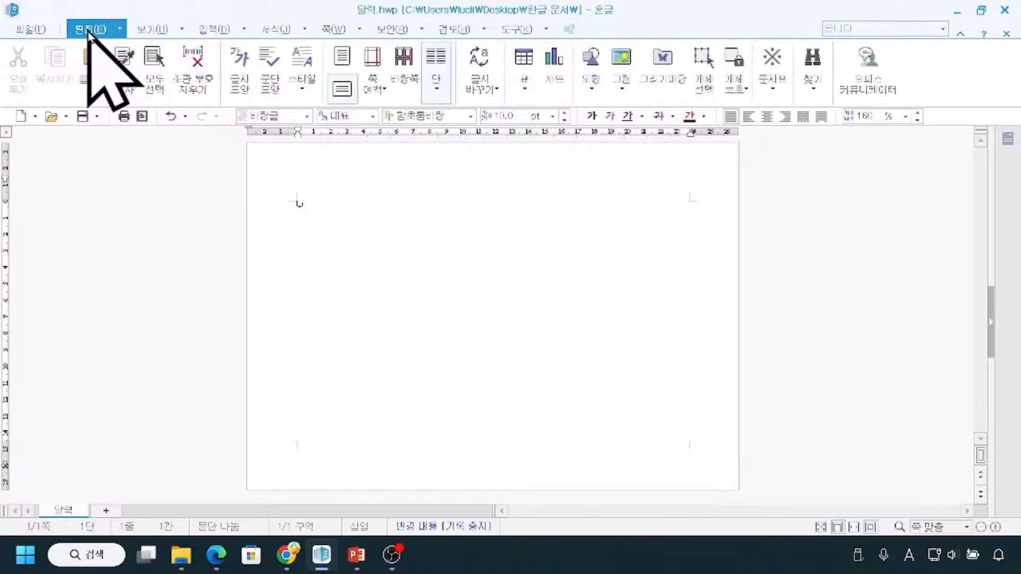
{"action": "left_click", "coordinate": [87, 32]}
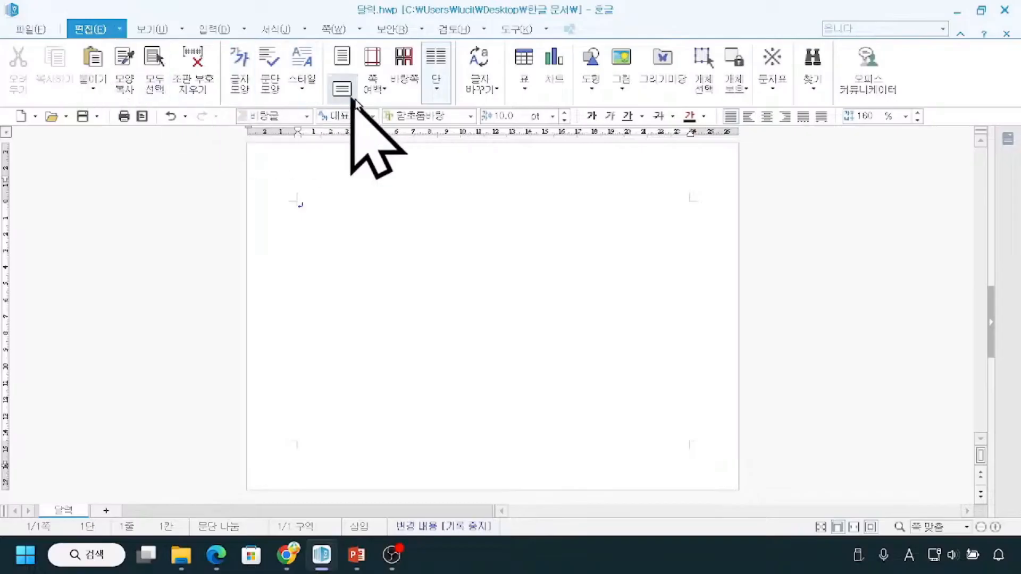
{"action": "left_click", "coordinate": [381, 97]}
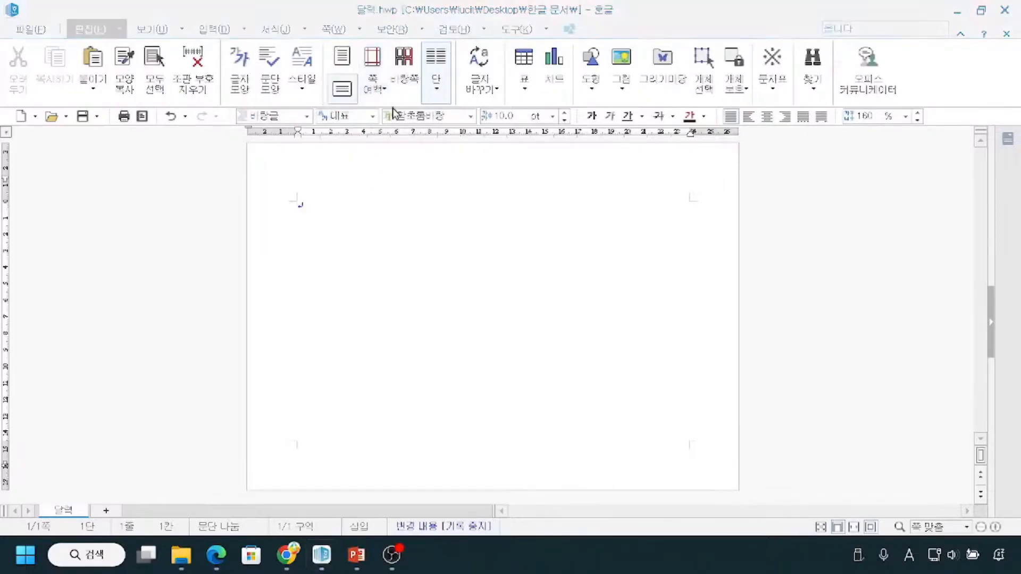
{"action": "left_click", "coordinate": [379, 99]}
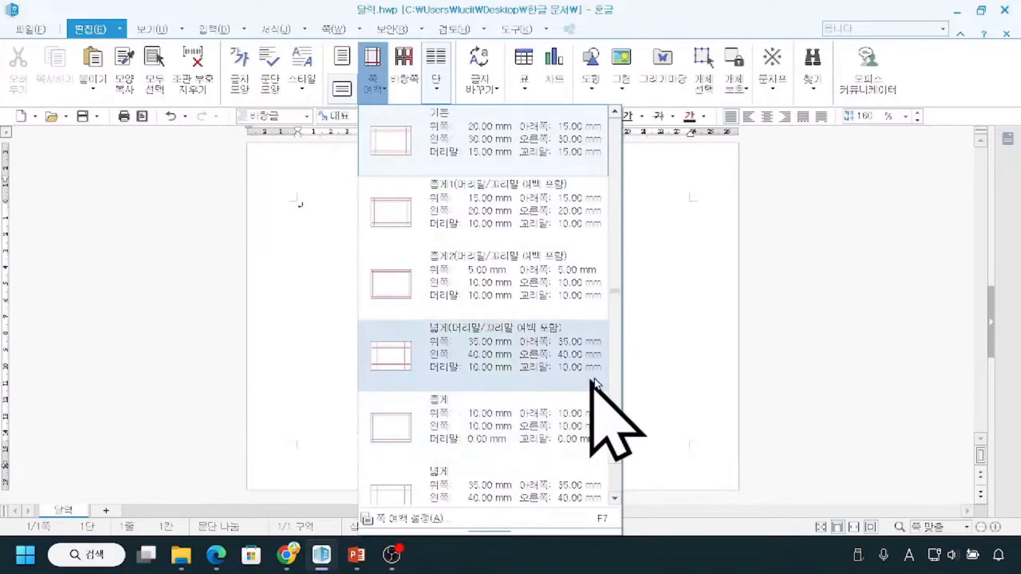
{"action": "left_click_drag", "start_coordinate": [615, 303], "coordinate": [624, 367]}
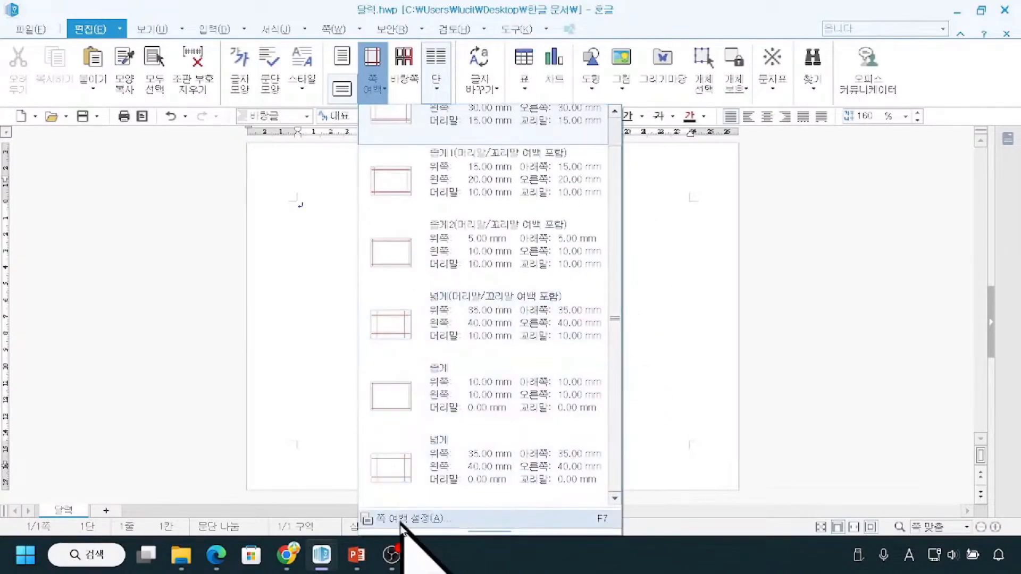
{"action": "key", "text": "ctrl"}
{"action": "key", "text": "ctrl"}
{"action": "key", "text": "ctrl"}
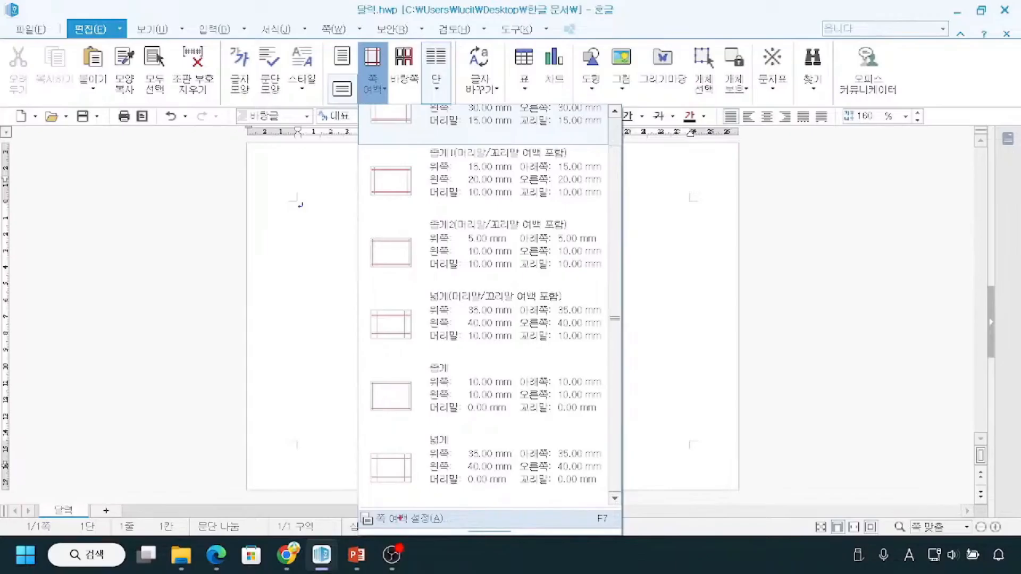
{"action": "mouse_move", "coordinate": [358, 498]}
{"action": "left_mouse_down"}
{"action": "mouse_move", "coordinate": [365, 529]}
{"action": "mouse_move", "coordinate": [468, 531]}
{"action": "mouse_move", "coordinate": [511, 496]}
{"action": "left_mouse_up"}
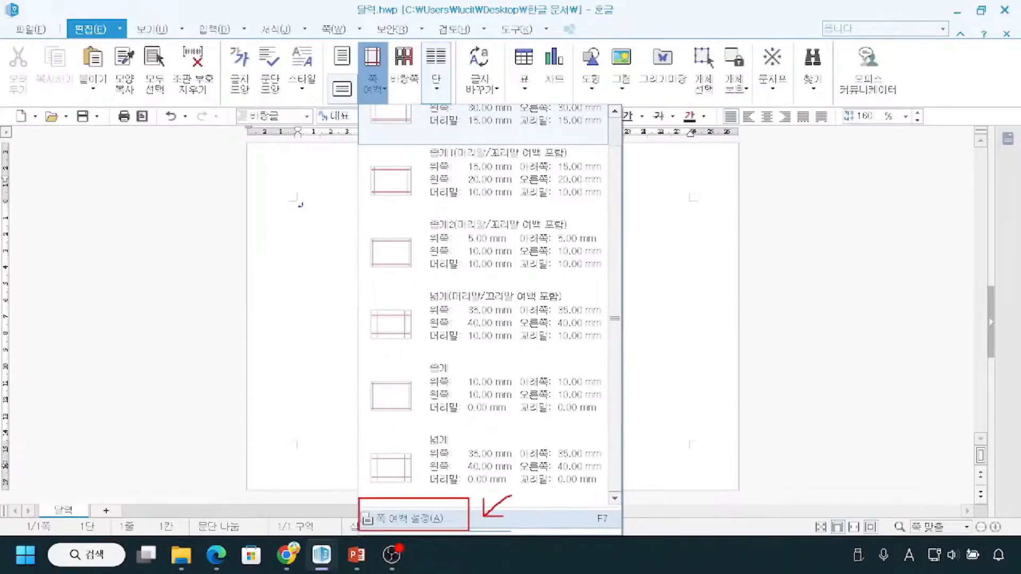
{"action": "key", "text": "Escape"}
Open the custom page margin settings (쪽 여백 설정) for the document.
{"action": "left_click", "coordinate": [374, 83]}
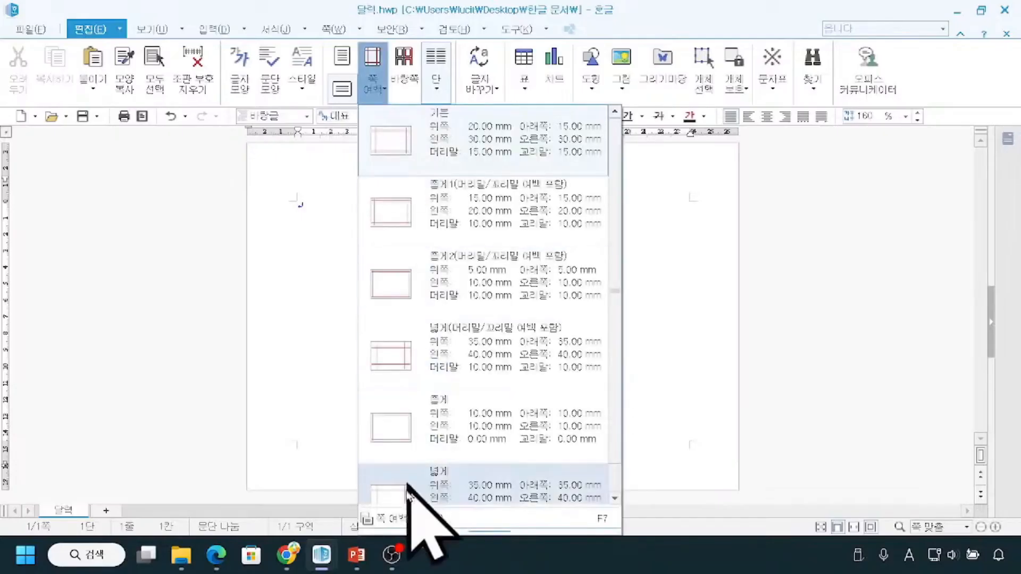
{"action": "left_click", "coordinate": [400, 521]}
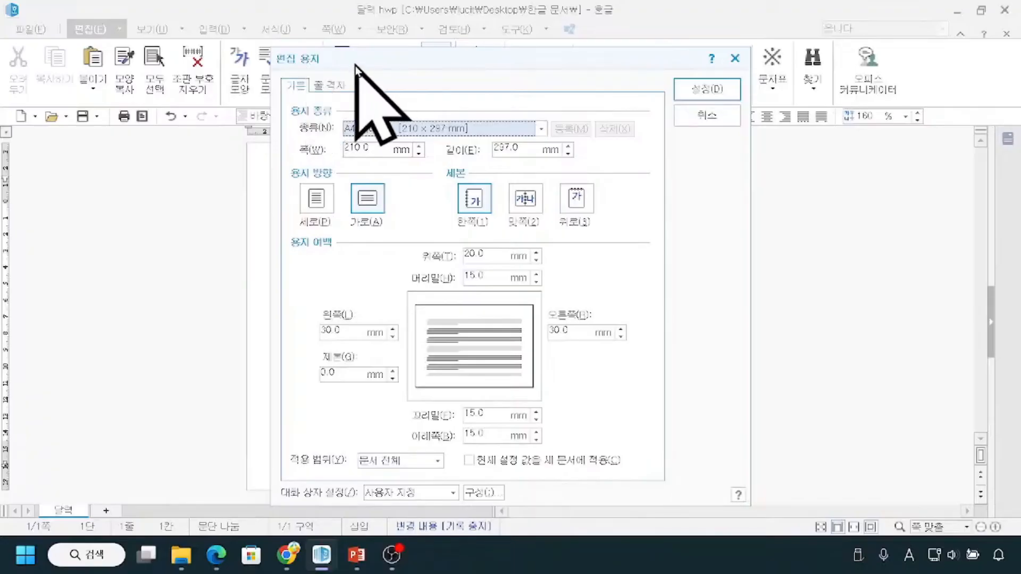
{"action": "left_click_drag", "start_coordinate": [353, 62], "coordinate": [385, 54]}
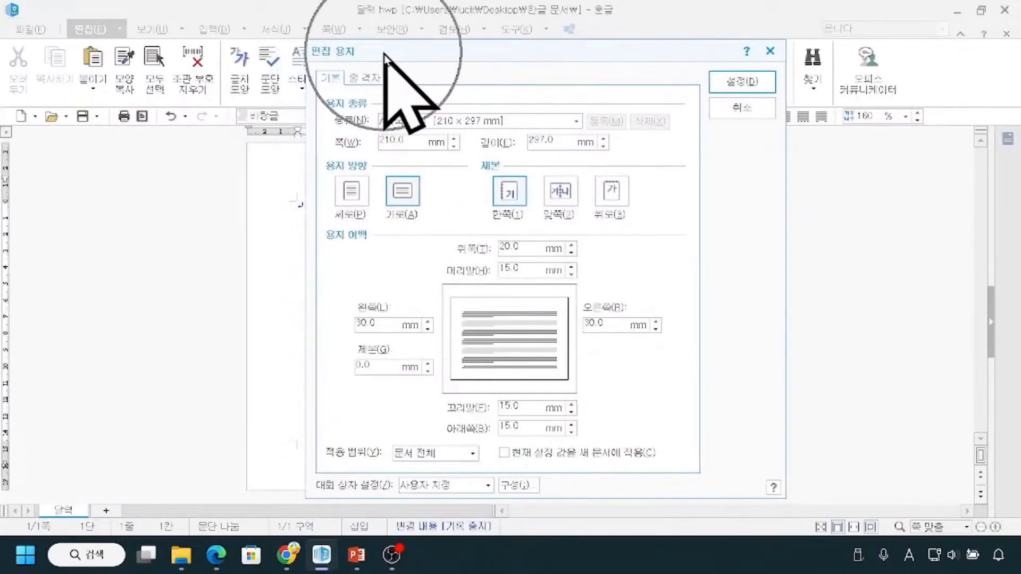
{"action": "left_click", "coordinate": [327, 80]}
{"action": "left_click", "coordinate": [327, 80]}
{"action": "left_click", "coordinate": [340, 254]}
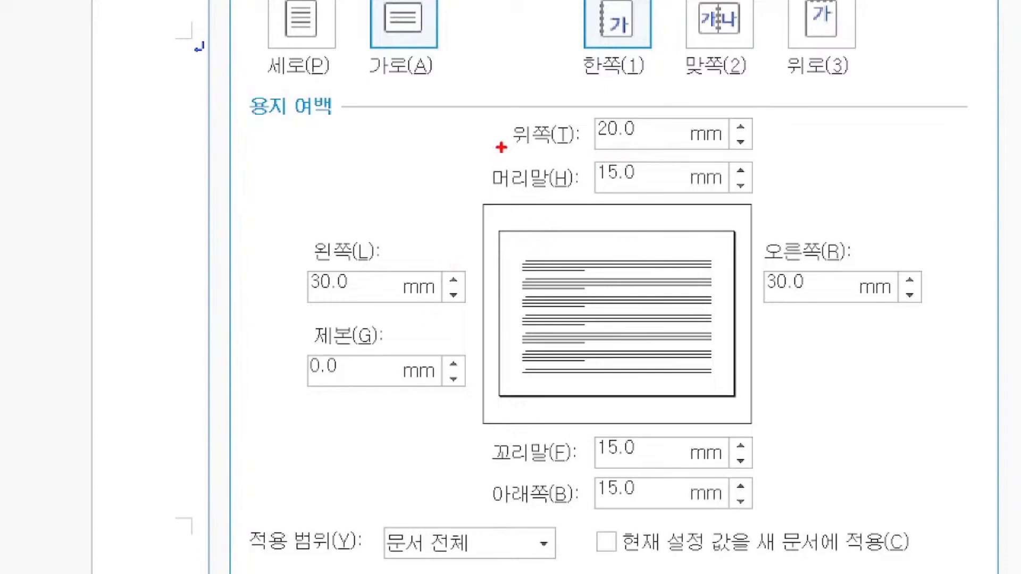
{"action": "left_click_drag", "start_coordinate": [594, 143], "coordinate": [716, 147]}
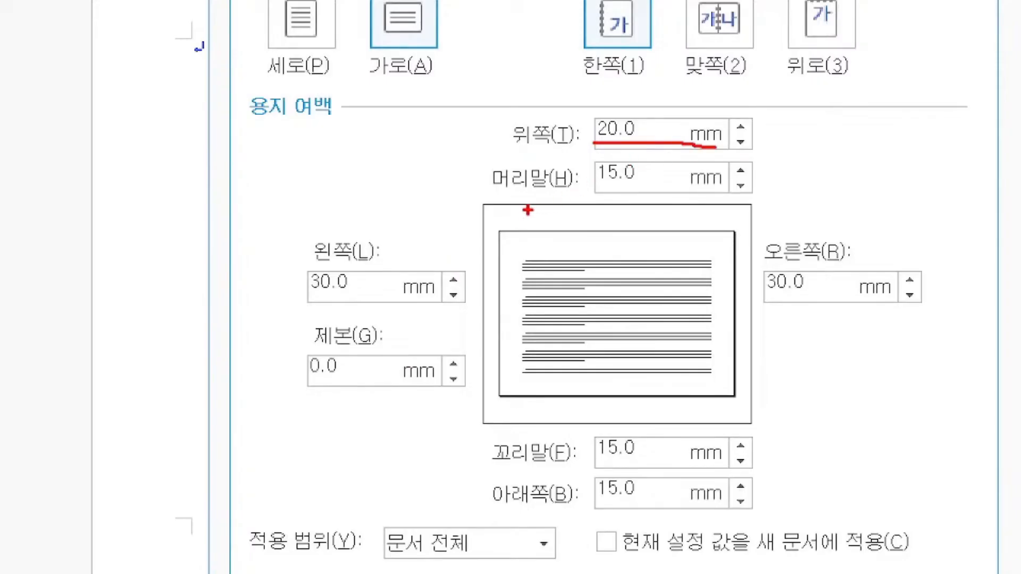
{"action": "left_click_drag", "start_coordinate": [517, 206], "coordinate": [519, 223]}
{"action": "left_click_drag", "start_coordinate": [590, 186], "coordinate": [644, 192]}
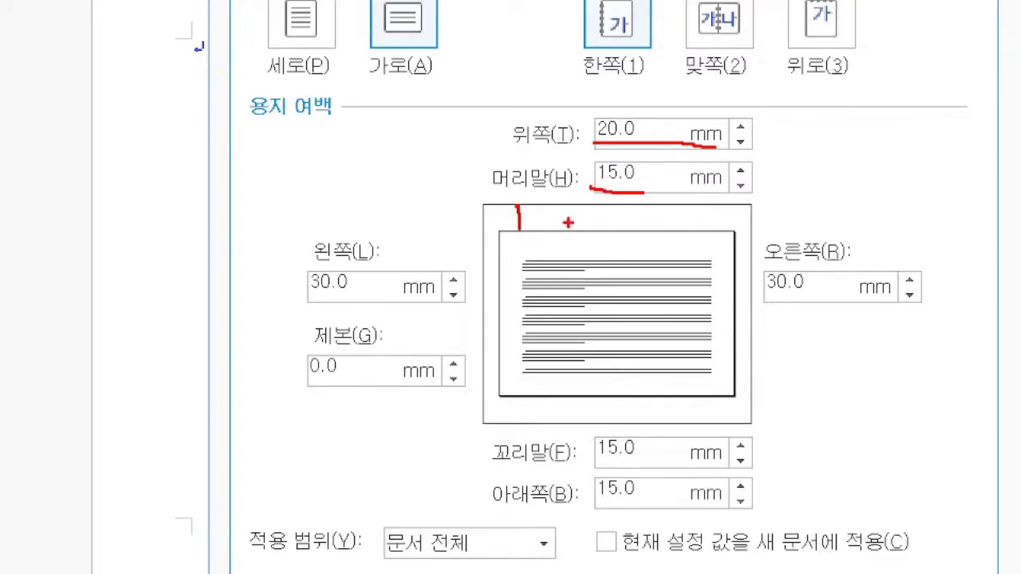
{"action": "left_click_drag", "start_coordinate": [520, 230], "coordinate": [522, 261]}
{"action": "left_click_drag", "start_coordinate": [308, 298], "coordinate": [425, 298]}
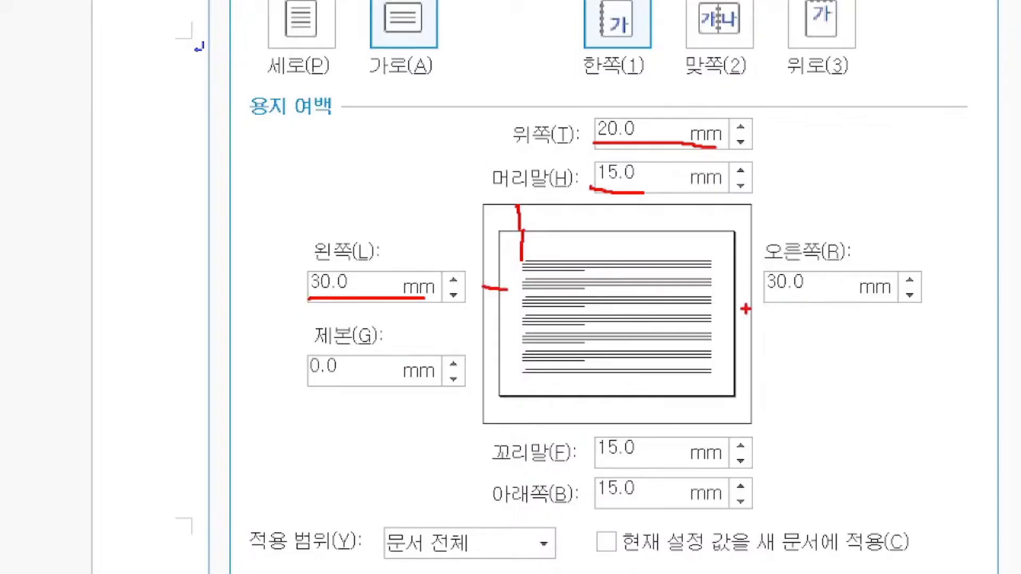
{"action": "left_click_drag", "start_coordinate": [755, 301], "coordinate": [793, 302]}
{"action": "left_click_drag", "start_coordinate": [550, 467], "coordinate": [642, 468]}
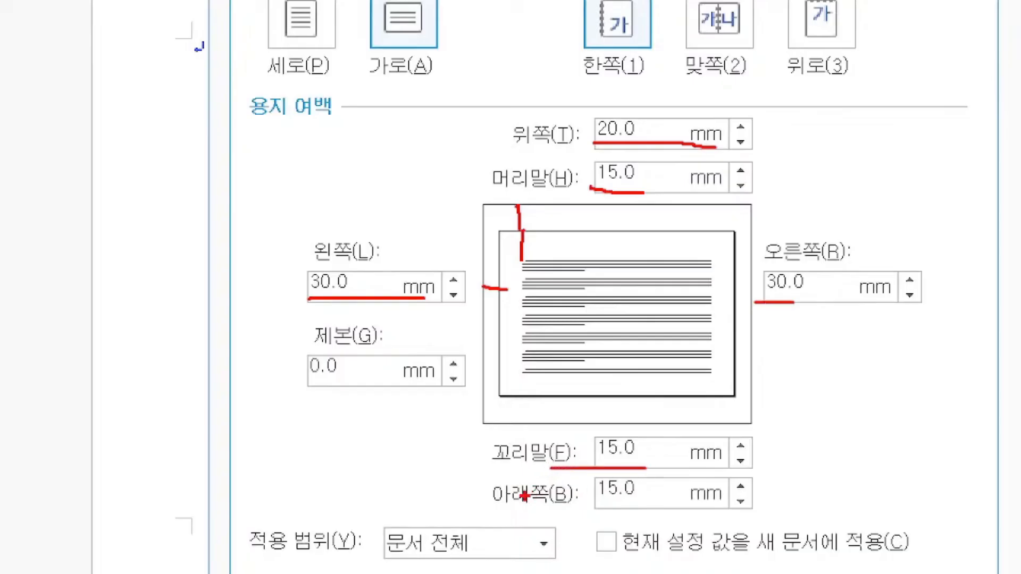
{"action": "left_click_drag", "start_coordinate": [494, 511], "coordinate": [615, 509]}
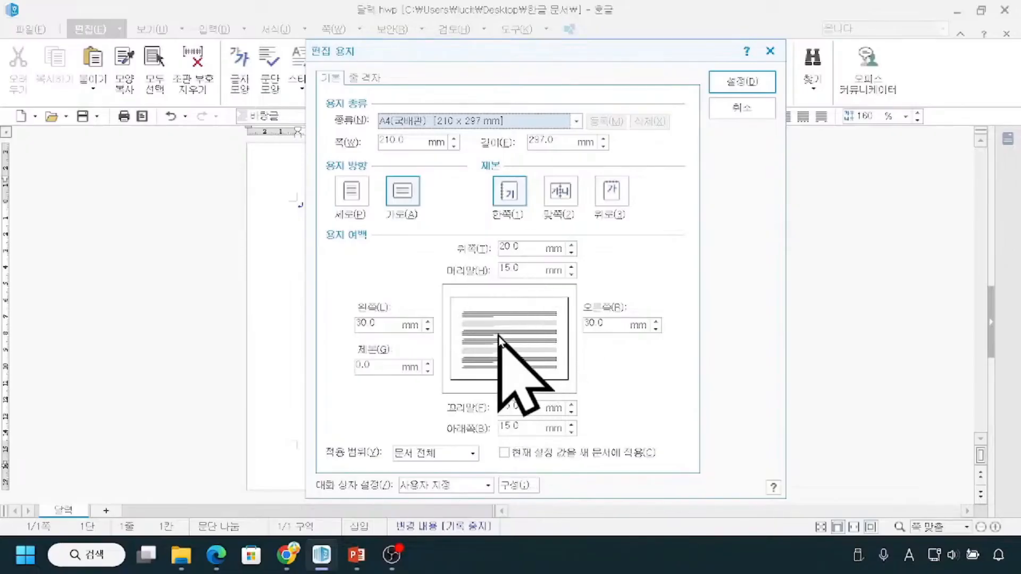
Clear the value of the header margin (머리말) in the paper settings.
{"action": "left_click", "coordinate": [536, 269]}
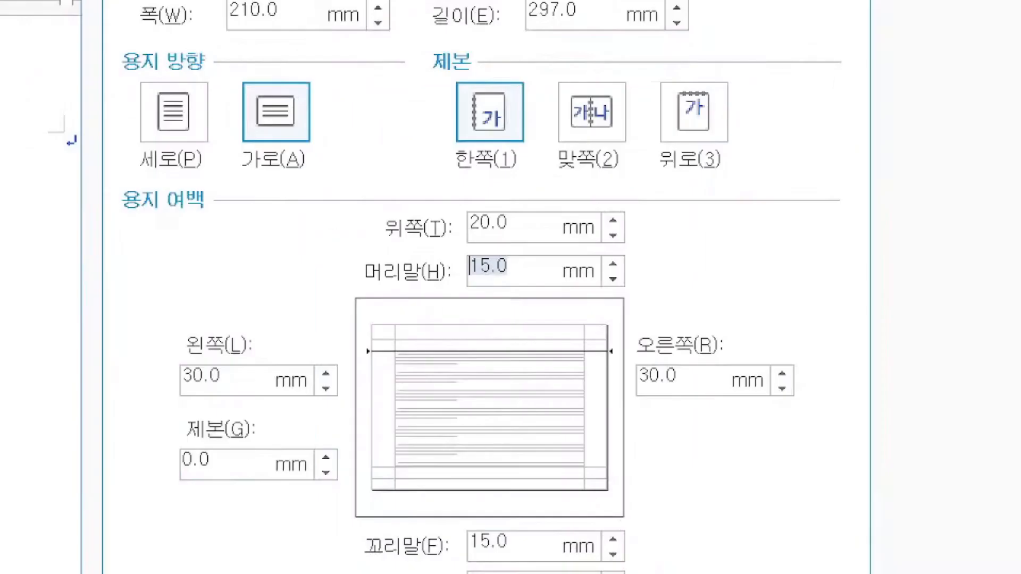
{"action": "mouse_move", "coordinate": [466, 253]}
{"action": "left_mouse_down"}
{"action": "mouse_move", "coordinate": [515, 286]}
{"action": "mouse_move", "coordinate": [584, 292]}
{"action": "left_mouse_up"}
{"action": "key", "text": "Escape"}
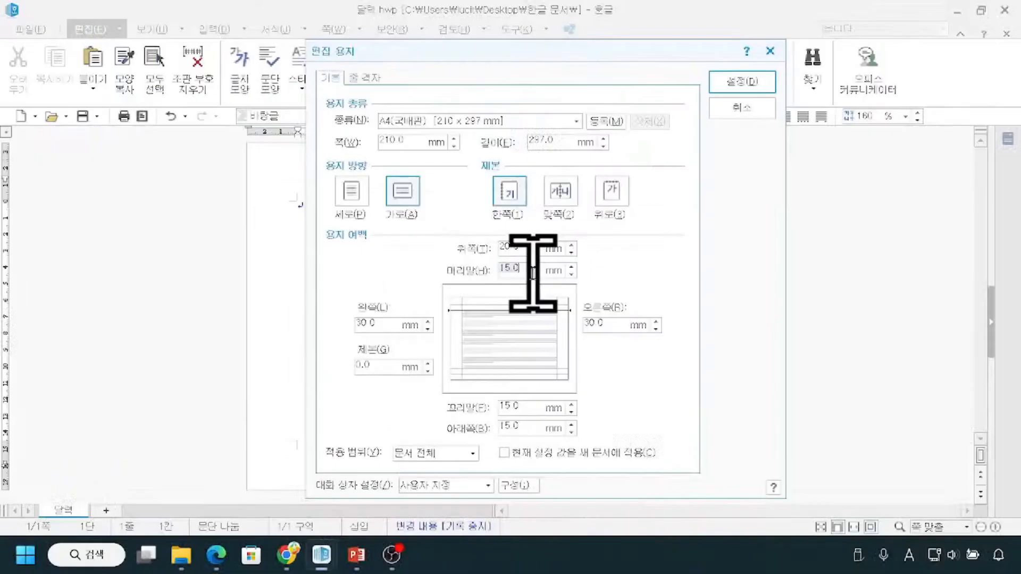
{"action": "key", "text": "BackSpace"}
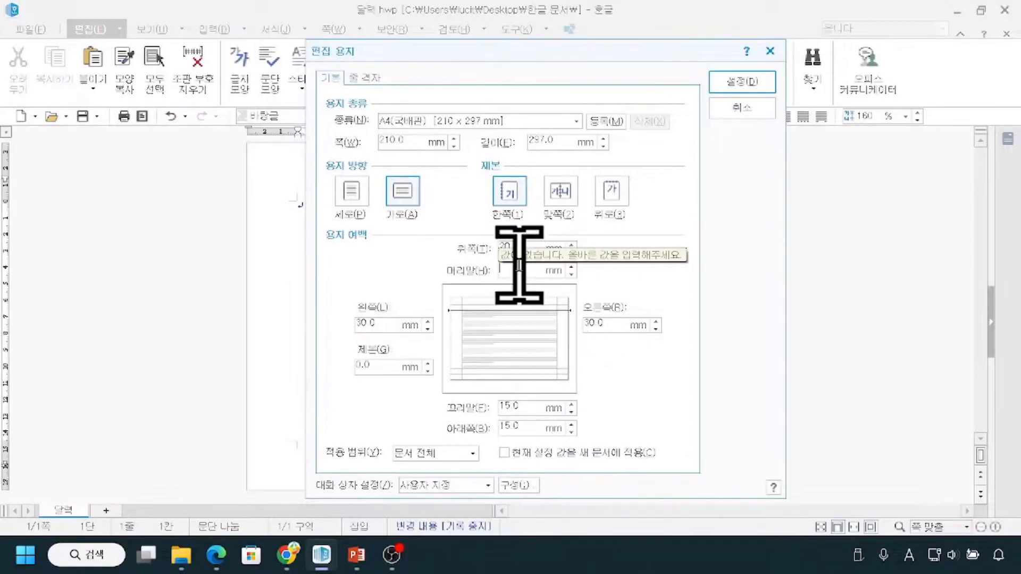
{"action": "key", "text": "ctrl+2"}
{"action": "mouse_move", "coordinate": [62, 214]}
{"action": "left_mouse_down"}
{"action": "mouse_move", "coordinate": [178, 322]}
{"action": "mouse_move", "coordinate": [257, 324]}
{"action": "left_mouse_up"}
{"action": "left_click_drag", "start_coordinate": [61, 223], "coordinate": [259, 218]}
{"action": "left_click_drag", "start_coordinate": [53, 321], "coordinate": [270, 316]}
{"action": "left_click_drag", "start_coordinate": [73, 204], "coordinate": [67, 350]}
{"action": "left_click_drag", "start_coordinate": [251, 205], "coordinate": [241, 352]}
{"action": "mouse_move", "coordinate": [83, 229]}
{"action": "left_mouse_down"}
{"action": "mouse_move", "coordinate": [64, 247]}
{"action": "mouse_move", "coordinate": [71, 281]}
{"action": "left_mouse_up"}
{"action": "mouse_move", "coordinate": [116, 241]}
{"action": "left_mouse_down"}
{"action": "mouse_move", "coordinate": [74, 295]}
{"action": "mouse_move", "coordinate": [104, 318]}
{"action": "left_mouse_up"}
{"action": "left_click_drag", "start_coordinate": [194, 262], "coordinate": [162, 318]}
{"action": "left_click_drag", "start_coordinate": [248, 260], "coordinate": [223, 290]}
{"action": "key", "text": "Escape"}
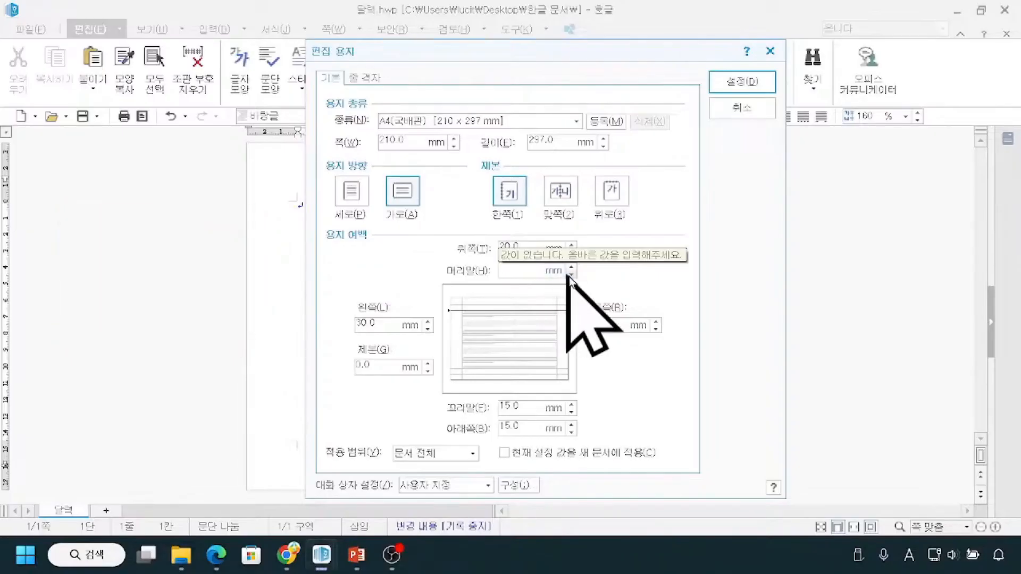
Set the top (위쪽), left (왼쪽) and right (오른쪽) margins to 15 mm and the footer margin (꼬리말) to 0 mm.
{"action": "left_click", "coordinate": [540, 249]}
{"action": "left_click_drag", "start_coordinate": [501, 253], "coordinate": [550, 255]}
{"action": "type", "text": "1"}
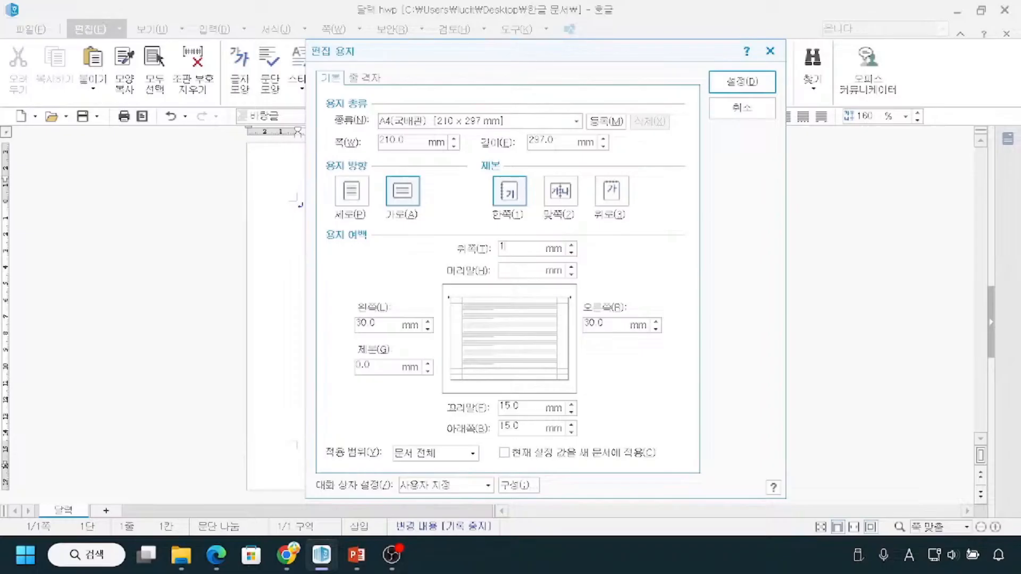
{"action": "type", "text": "5"}
{"action": "left_click_drag", "start_coordinate": [385, 329], "coordinate": [333, 330]}
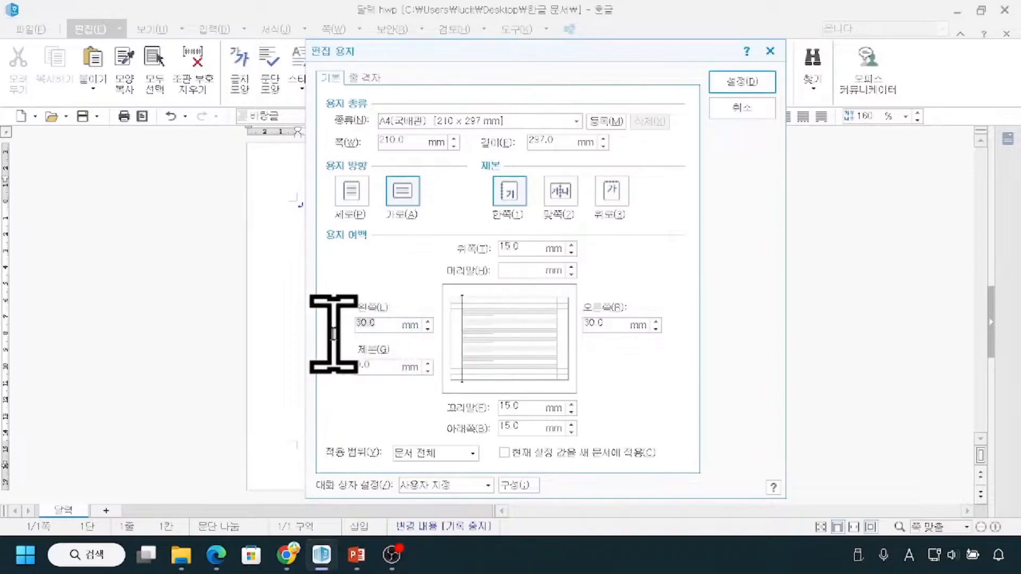
{"action": "type", "text": "15"}
{"action": "left_click_drag", "start_coordinate": [597, 324], "coordinate": [581, 326]}
{"action": "type", "text": "15"}
{"action": "left_click_drag", "start_coordinate": [526, 434], "coordinate": [468, 408]}
{"action": "type", "text": "0"}
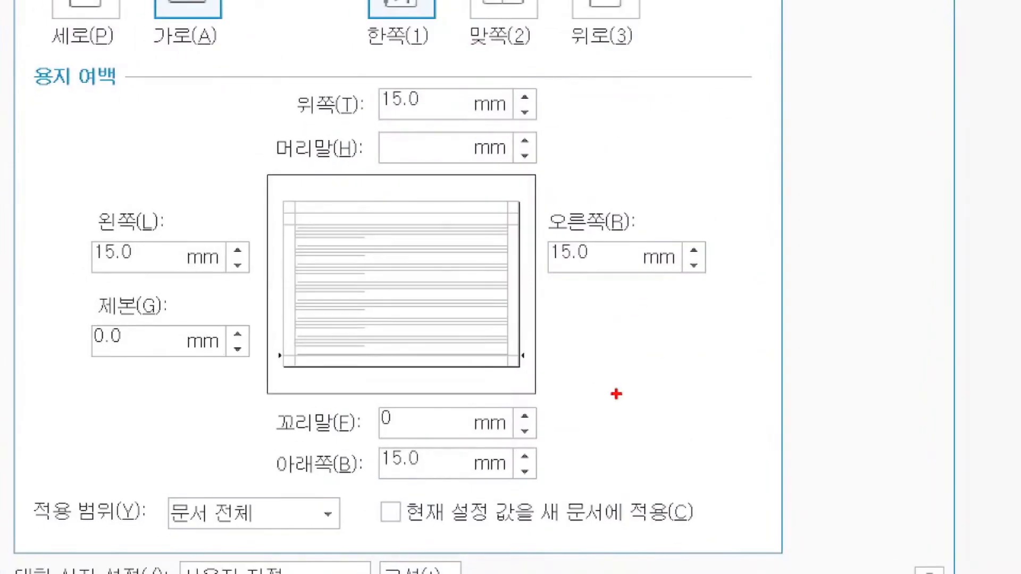
{"action": "left_click_drag", "start_coordinate": [313, 78], "coordinate": [326, 79]}
{"action": "mouse_move", "coordinate": [99, 190]}
{"action": "left_mouse_down"}
{"action": "mouse_move", "coordinate": [109, 204]}
{"action": "mouse_move", "coordinate": [124, 189]}
{"action": "left_mouse_up"}
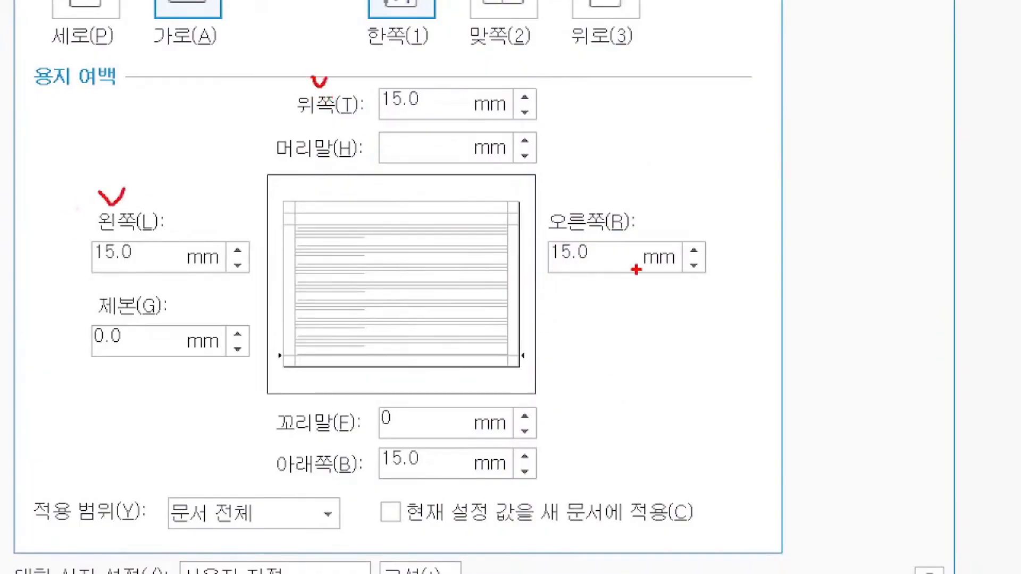
{"action": "left_click_drag", "start_coordinate": [582, 194], "coordinate": [593, 195]}
{"action": "left_click_drag", "start_coordinate": [264, 451], "coordinate": [280, 441]}
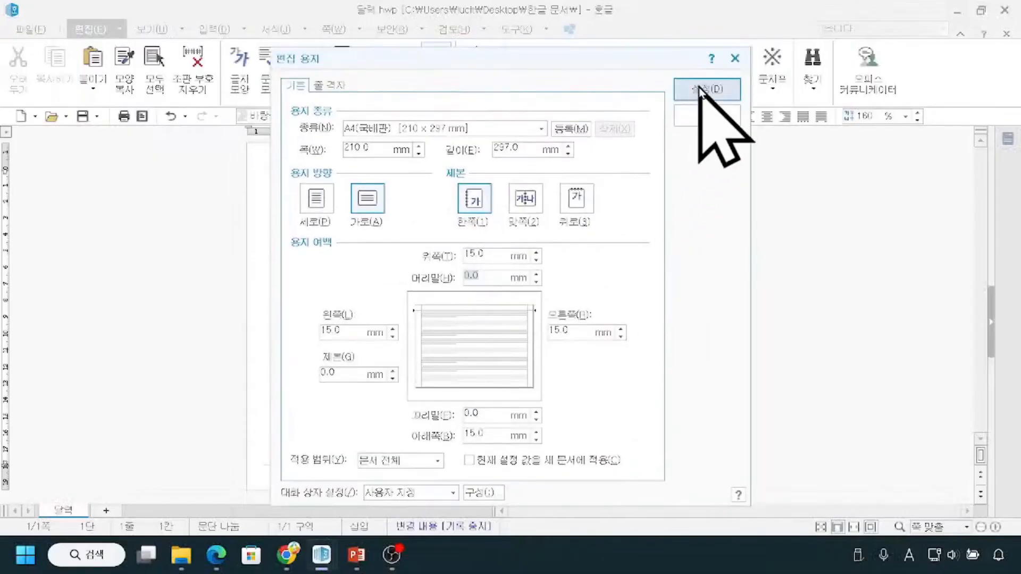
Set the header margin (머리말) to 0 mm and apply the paper settings.
{"action": "left_click", "coordinate": [697, 92]}
{"action": "left_click", "coordinate": [698, 91]}
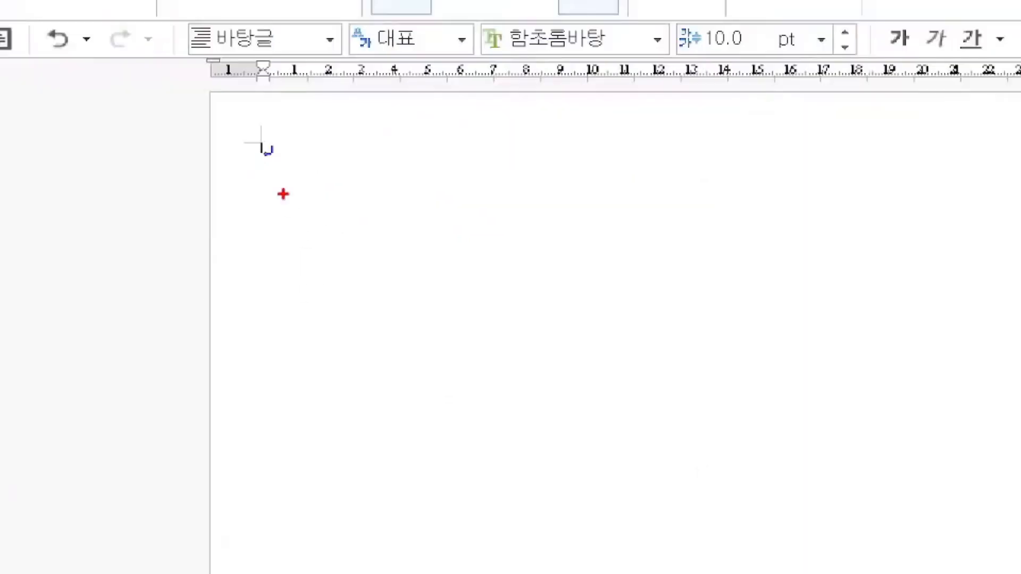
{"action": "left_click_drag", "start_coordinate": [265, 92], "coordinate": [259, 138]}
{"action": "left_click_drag", "start_coordinate": [212, 160], "coordinate": [240, 164]}
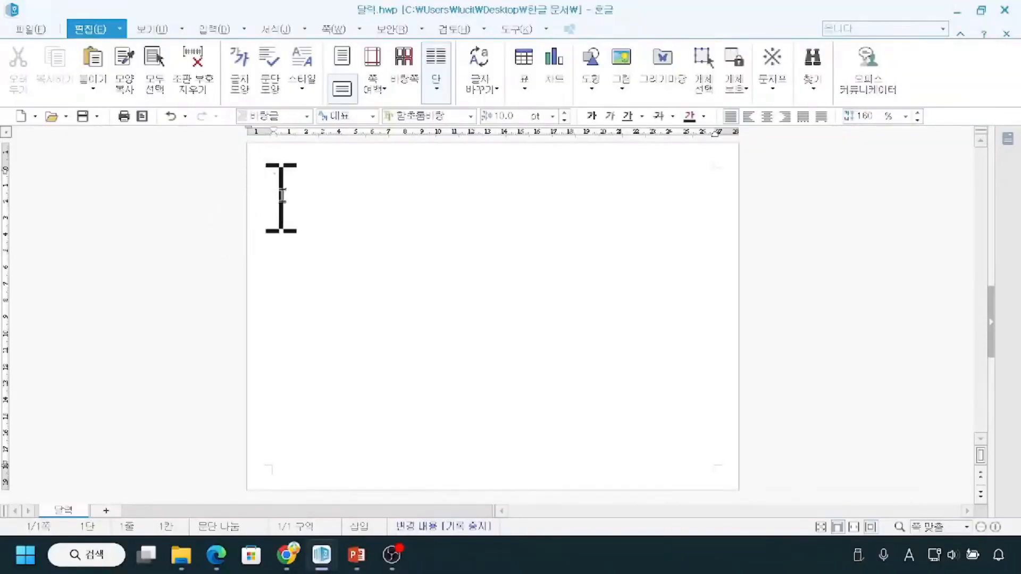
Place the text cursor on the first line of the blank page and bring up the insertion (입력) commands.
{"action": "left_click", "coordinate": [304, 183]}
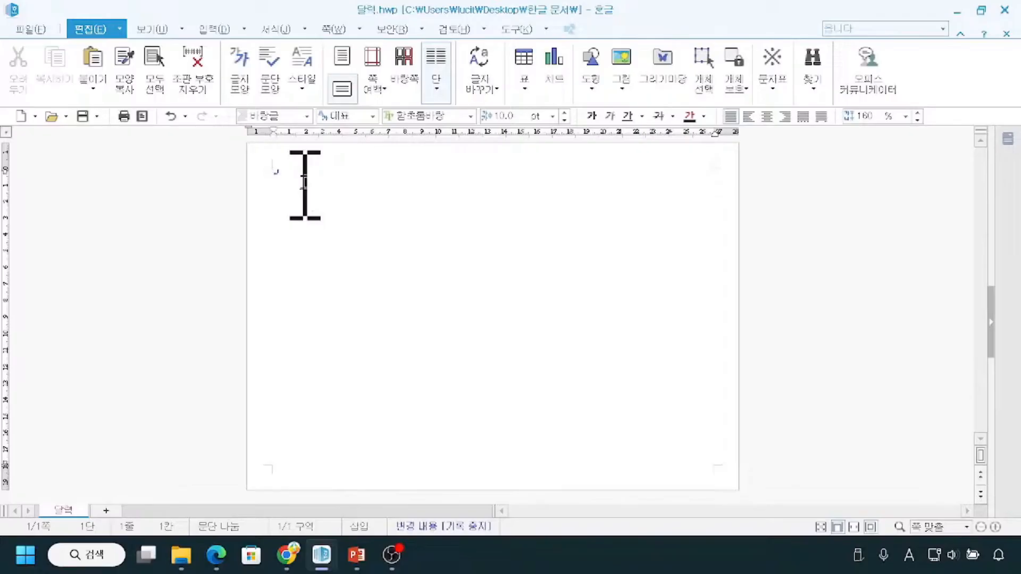
{"action": "left_click", "coordinate": [304, 183]}
{"action": "left_click", "coordinate": [304, 184]}
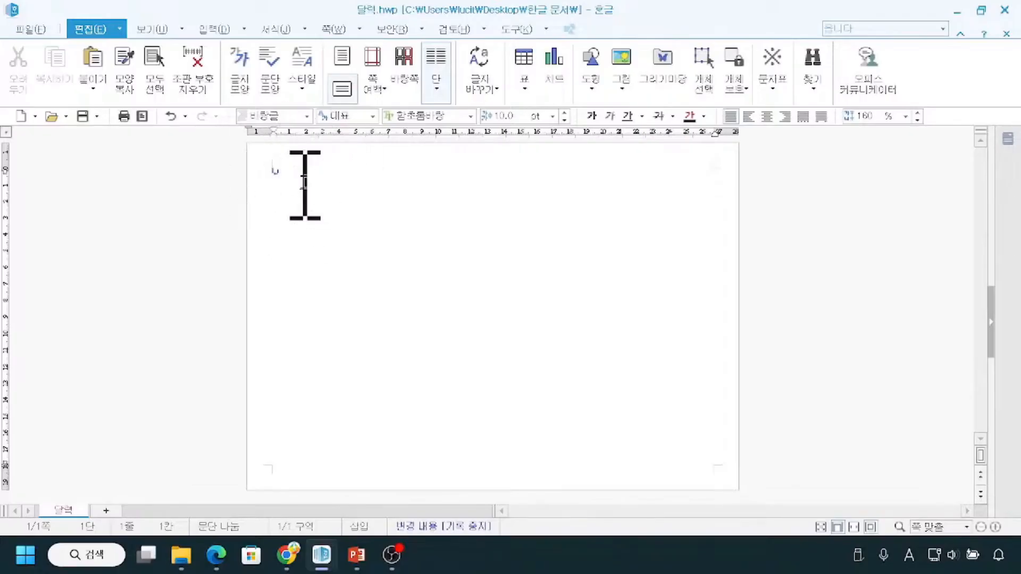
{"action": "left_click", "coordinate": [206, 31]}
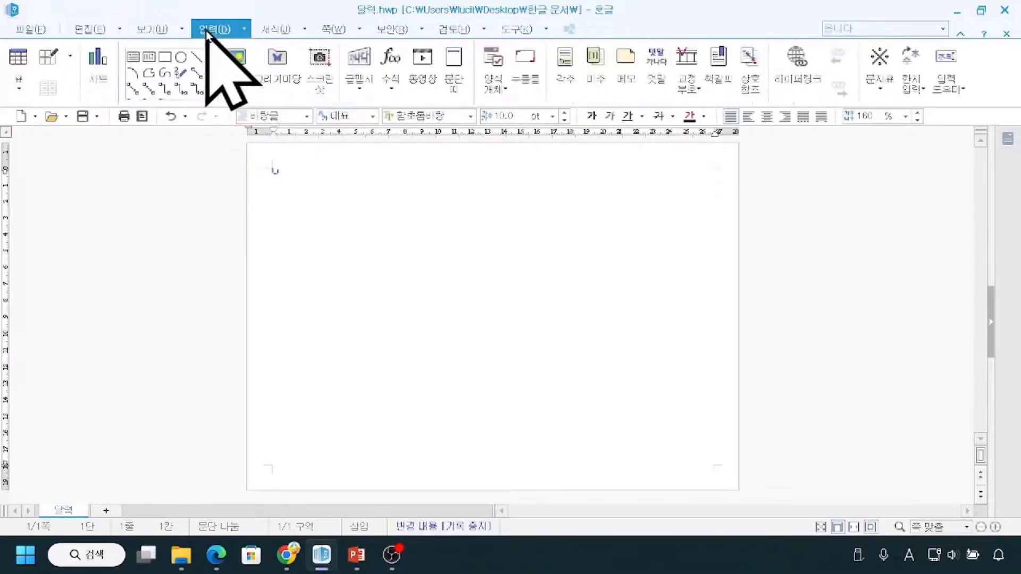
{"action": "left_click", "coordinate": [16, 85]}
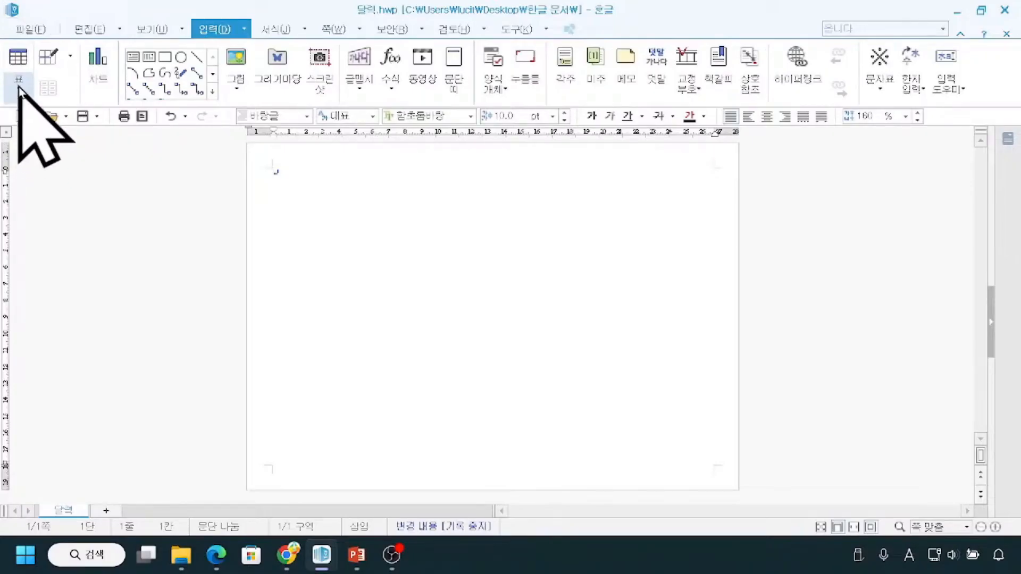
{"action": "left_click", "coordinate": [18, 63]}
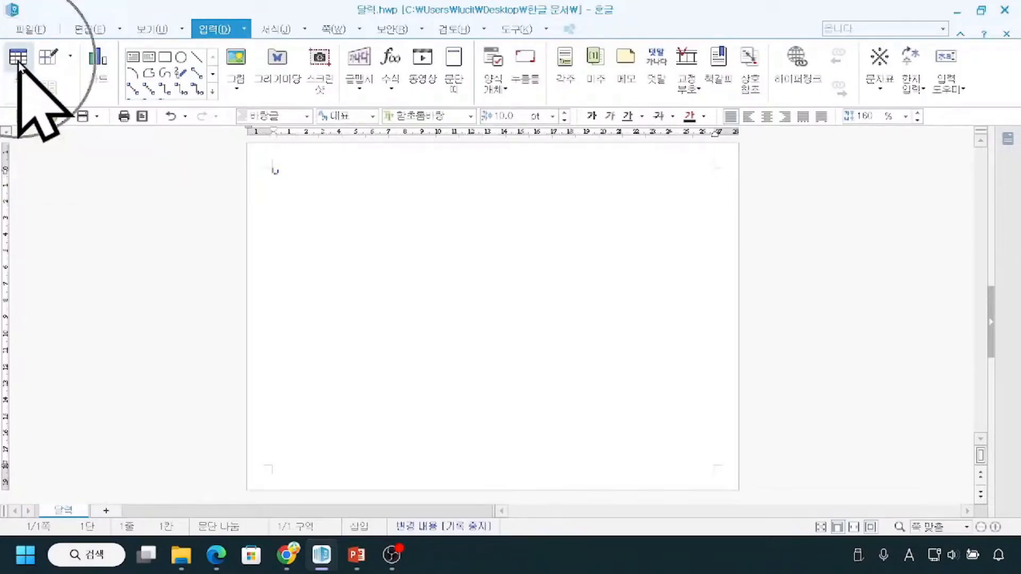
{"action": "left_click", "coordinate": [677, 184]}
{"action": "key", "text": "ctrl+2"}
{"action": "mouse_move", "coordinate": [27, 86]}
{"action": "left_mouse_down"}
{"action": "mouse_move", "coordinate": [3, 104]}
{"action": "mouse_move", "coordinate": [31, 106]}
{"action": "left_mouse_up"}
{"action": "mouse_move", "coordinate": [2, 46]}
{"action": "left_mouse_down"}
{"action": "mouse_move", "coordinate": [19, 74]}
{"action": "mouse_move", "coordinate": [36, 75]}
{"action": "left_mouse_up"}
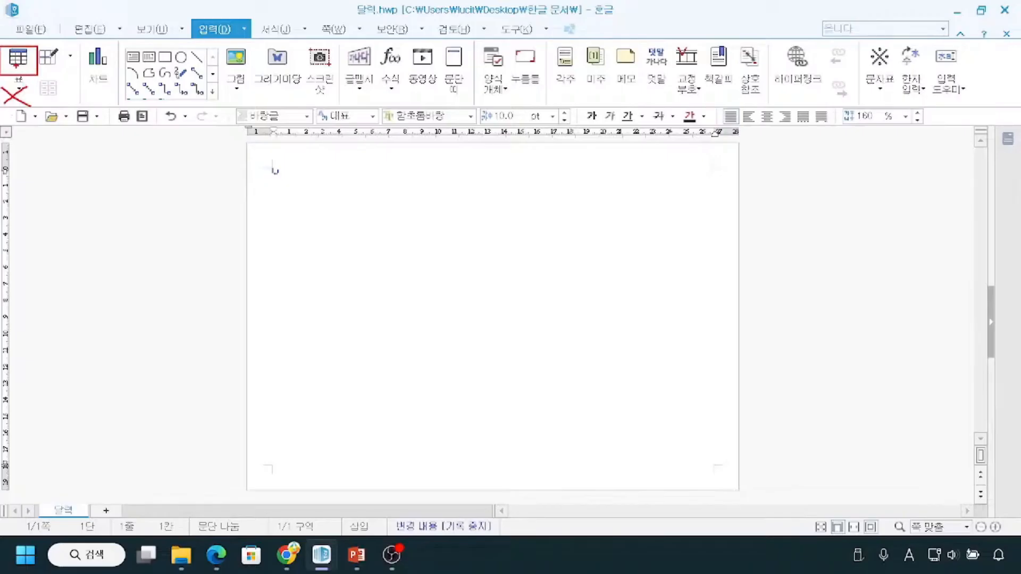
{"action": "key", "text": "Escape"}
Start creating a table (표 만들기) and set it to 5 rows (줄 수) and 6 columns (칸 수).
{"action": "left_click", "coordinate": [12, 58]}
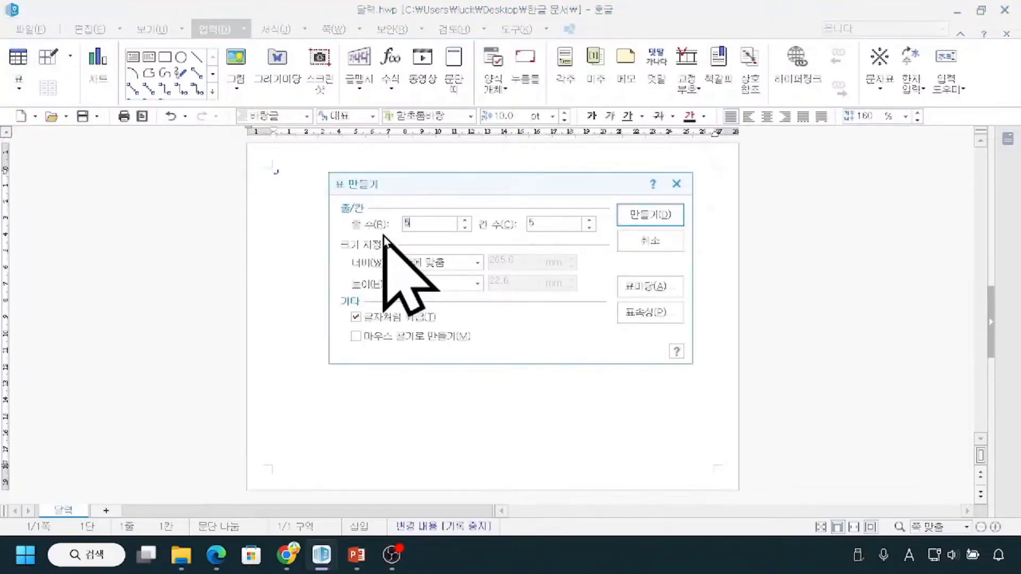
{"action": "left_click", "coordinate": [426, 221]}
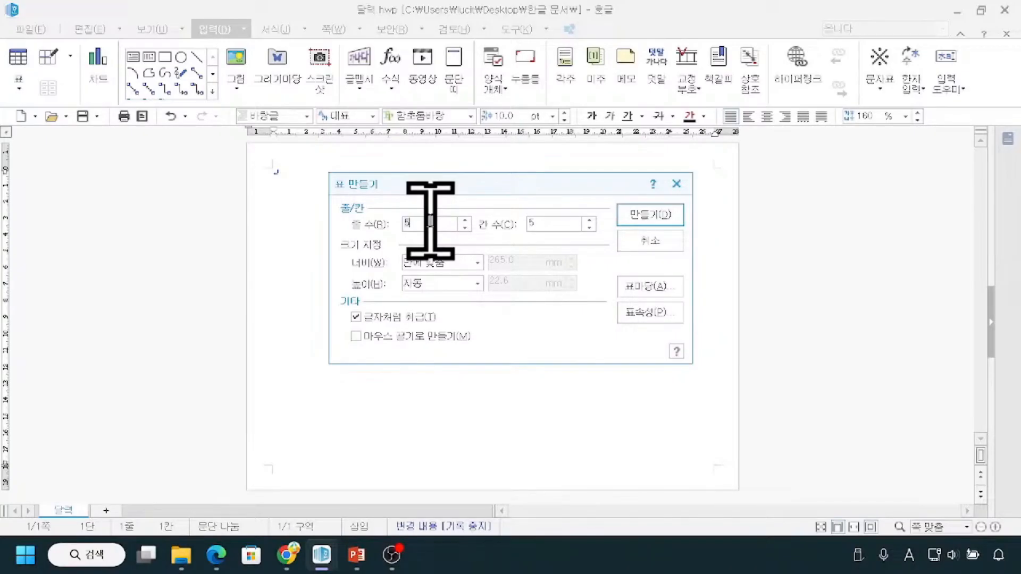
{"action": "double_click", "coordinate": [432, 223]}
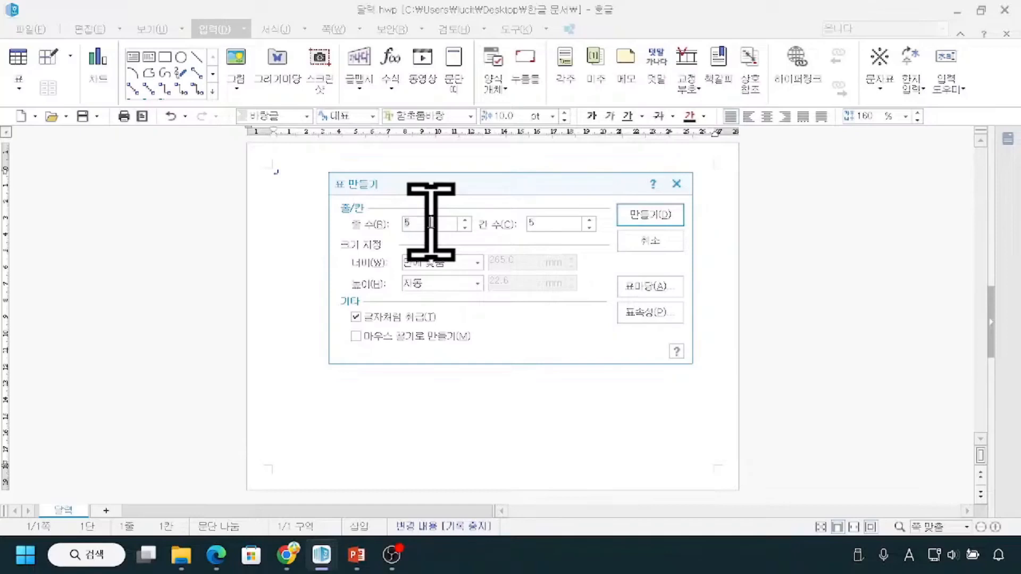
{"action": "type", "text": "4"}
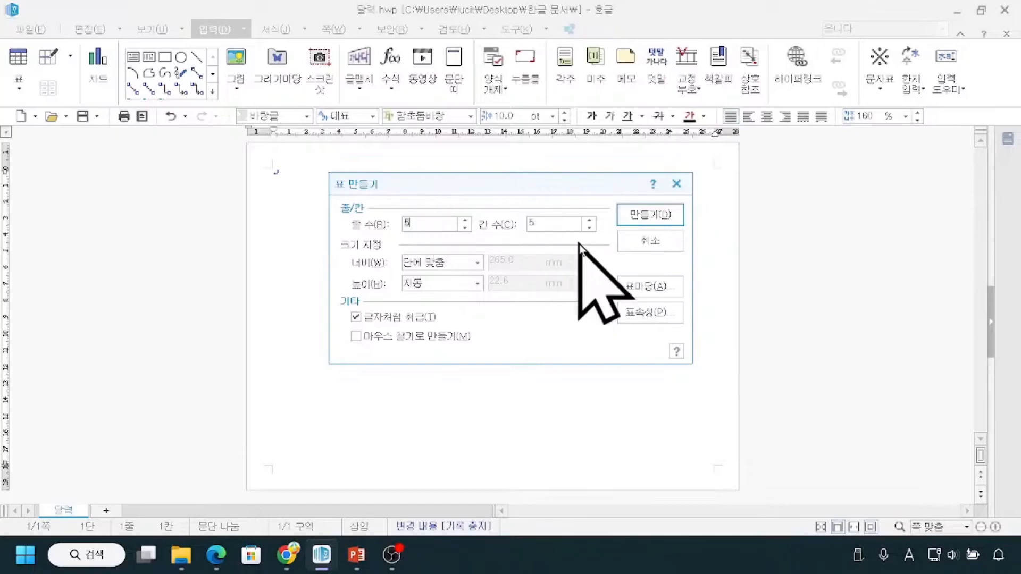
{"action": "left_click", "coordinate": [590, 220]}
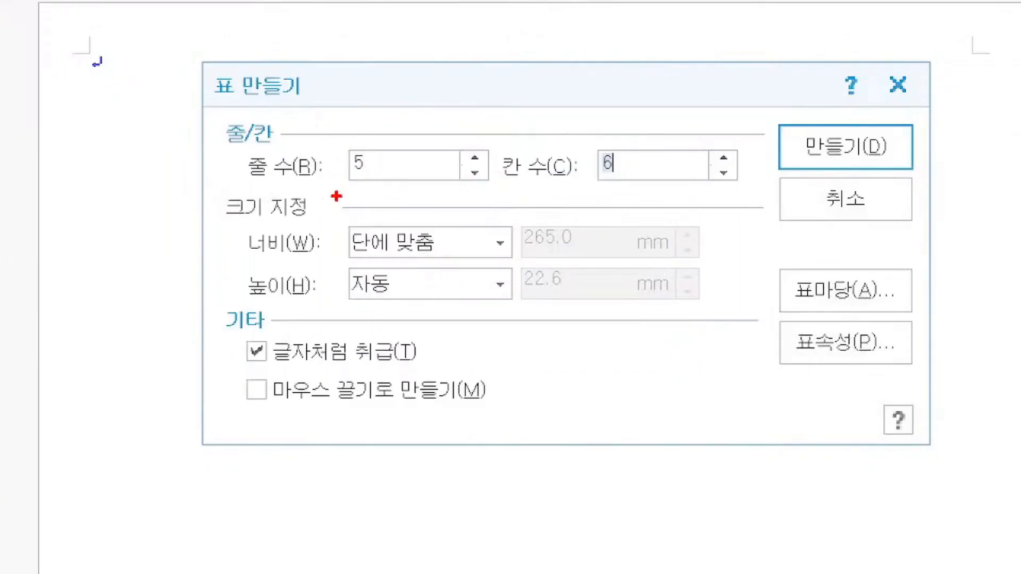
{"action": "left_click_drag", "start_coordinate": [314, 180], "coordinate": [367, 178]}
{"action": "left_click_drag", "start_coordinate": [596, 183], "coordinate": [616, 182]}
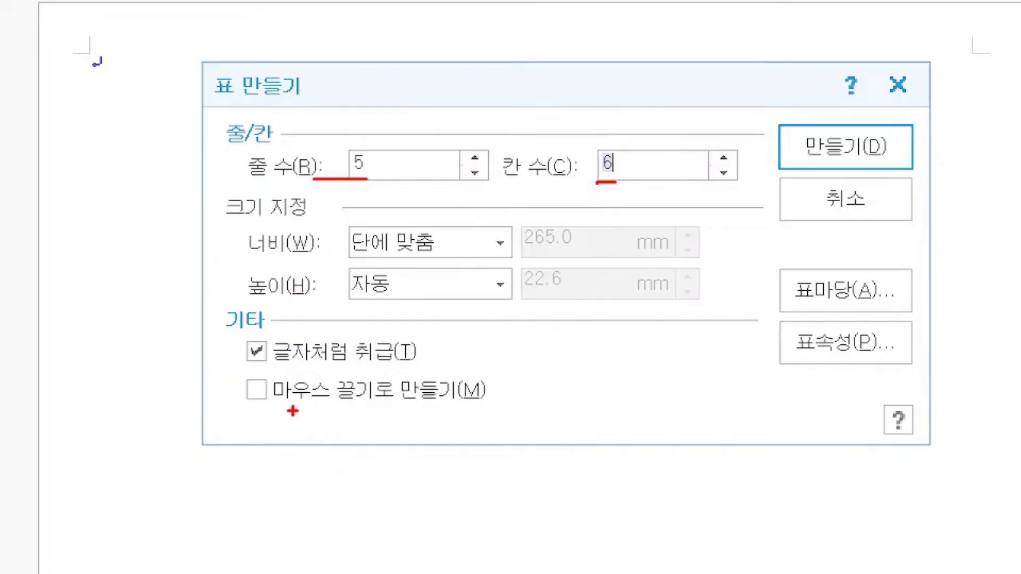
{"action": "left_click_drag", "start_coordinate": [237, 414], "coordinate": [475, 414]}
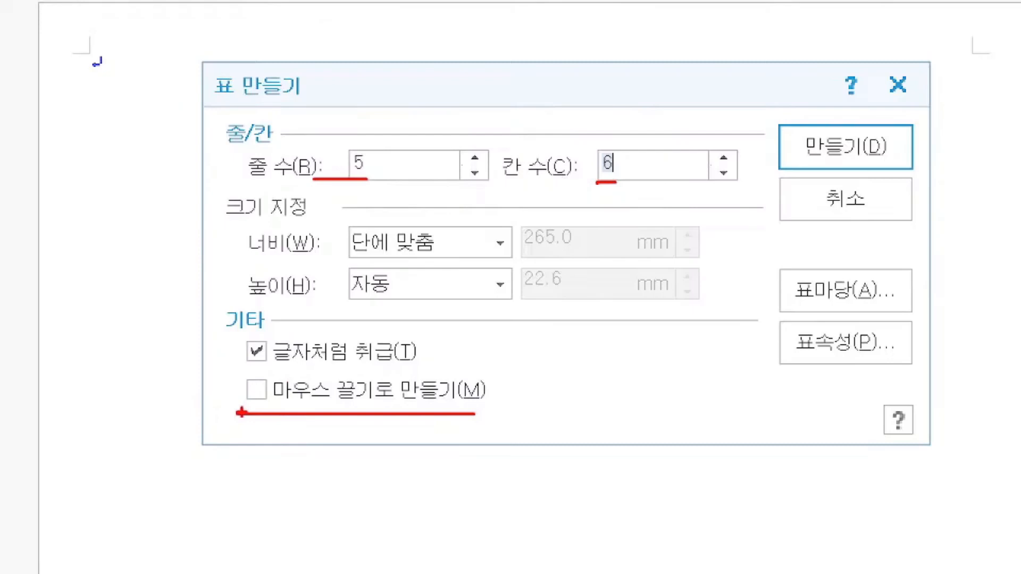
{"action": "left_click_drag", "start_coordinate": [242, 260], "coordinate": [504, 269]}
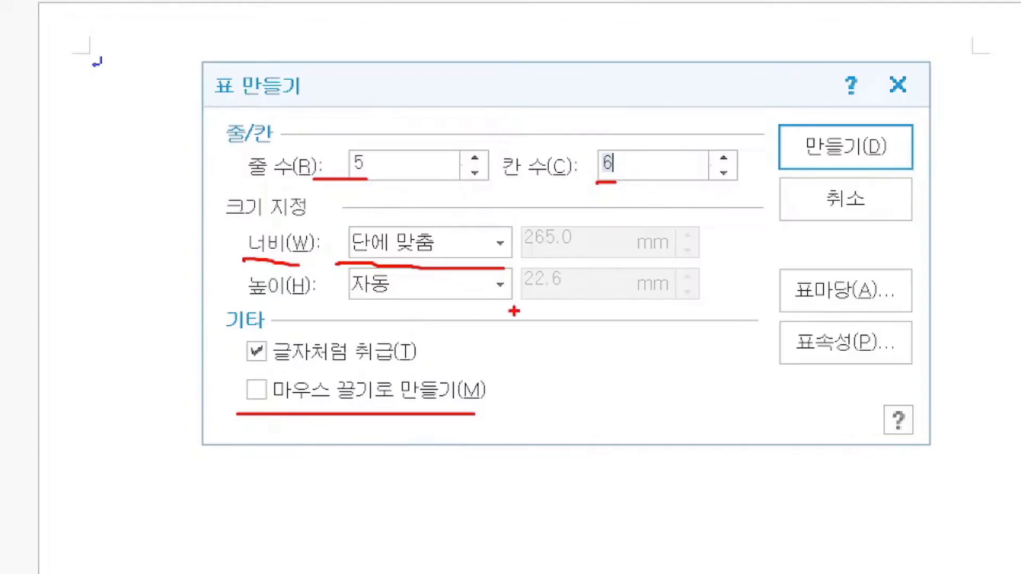
{"action": "left_click_drag", "start_coordinate": [804, 113], "coordinate": [830, 108]}
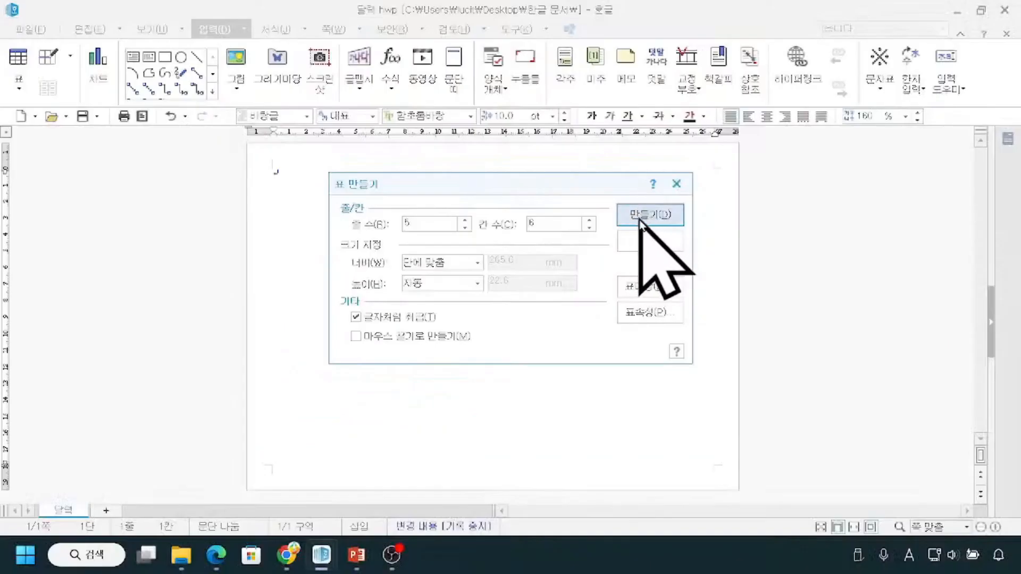
Insert the configured table at the start of the page.
{"action": "left_click", "coordinate": [829, 151]}
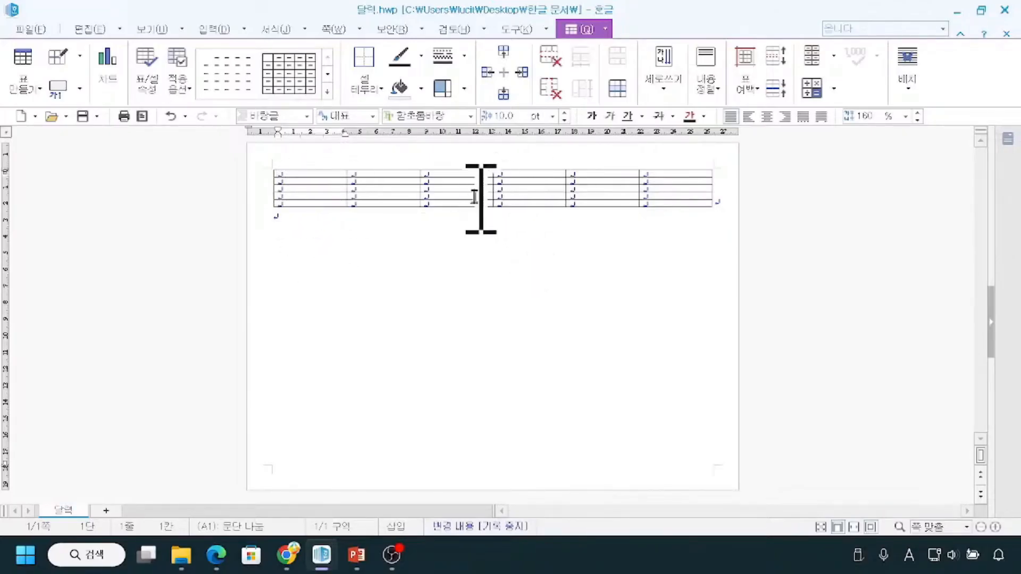
{"action": "left_click_drag", "start_coordinate": [275, 170], "coordinate": [270, 206]}
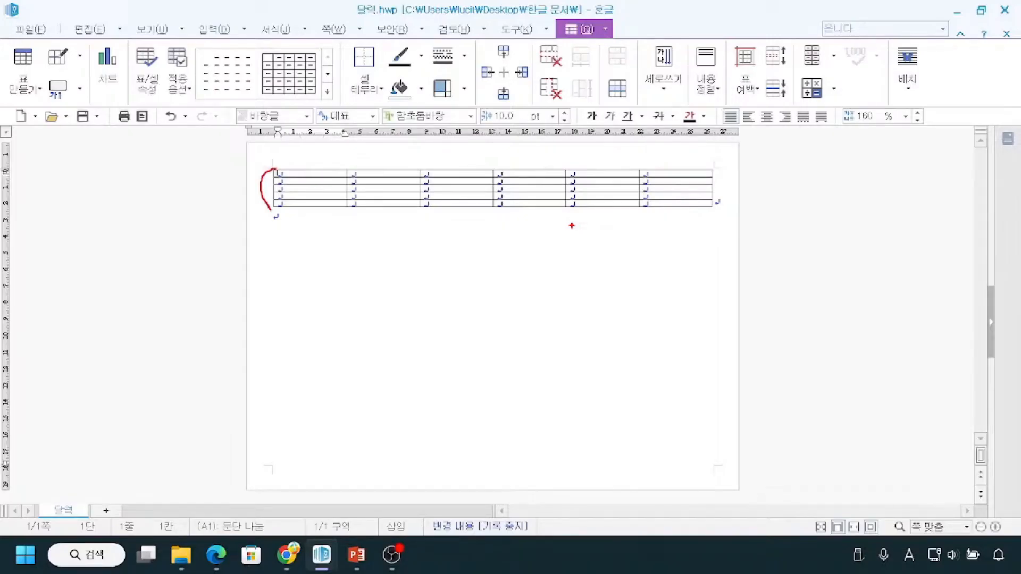
{"action": "key", "text": "Escape"}
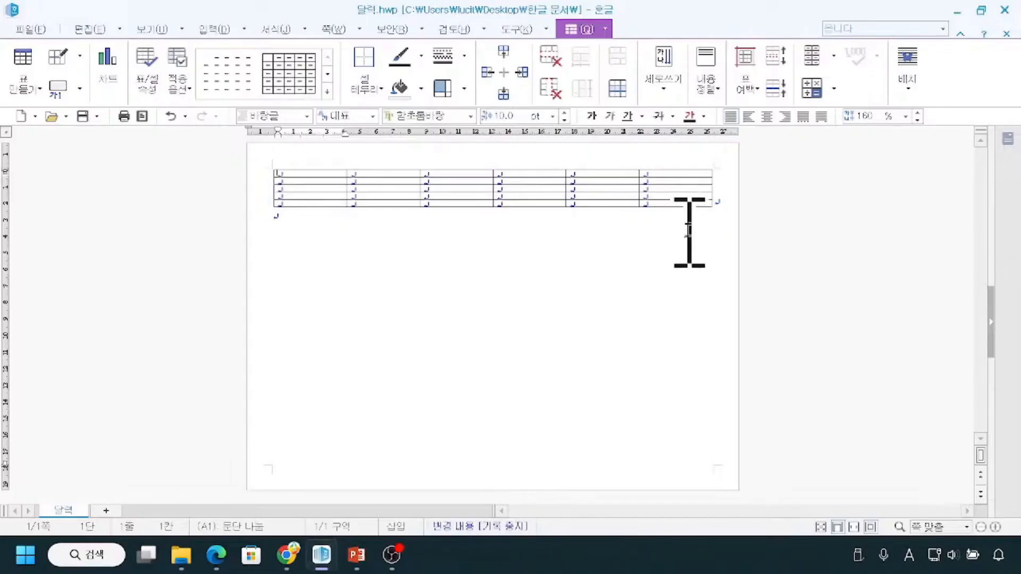
{"action": "key", "text": "ctrl"}
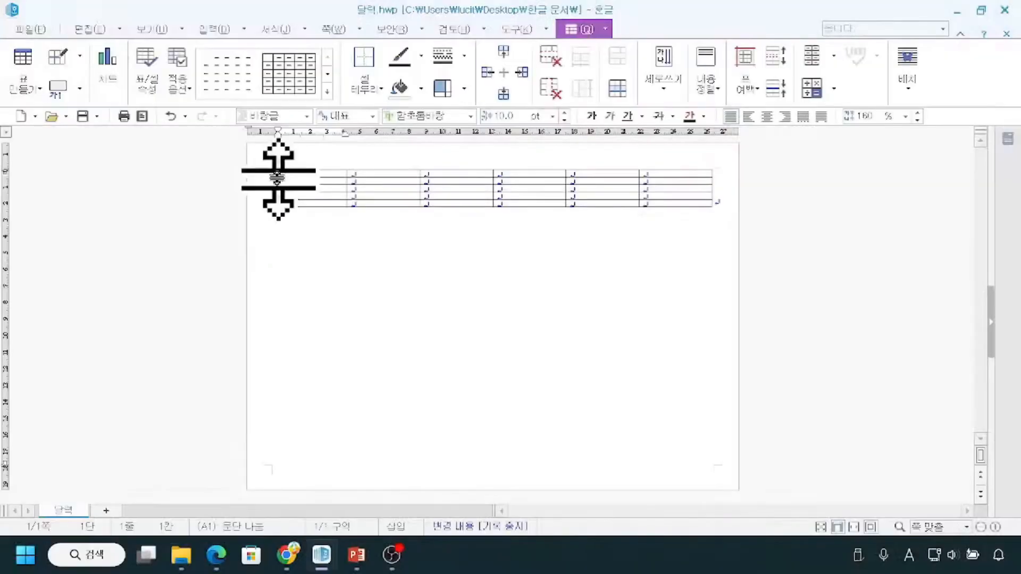
{"action": "key", "text": "ctrl"}
{"action": "key", "text": "ctrl"}
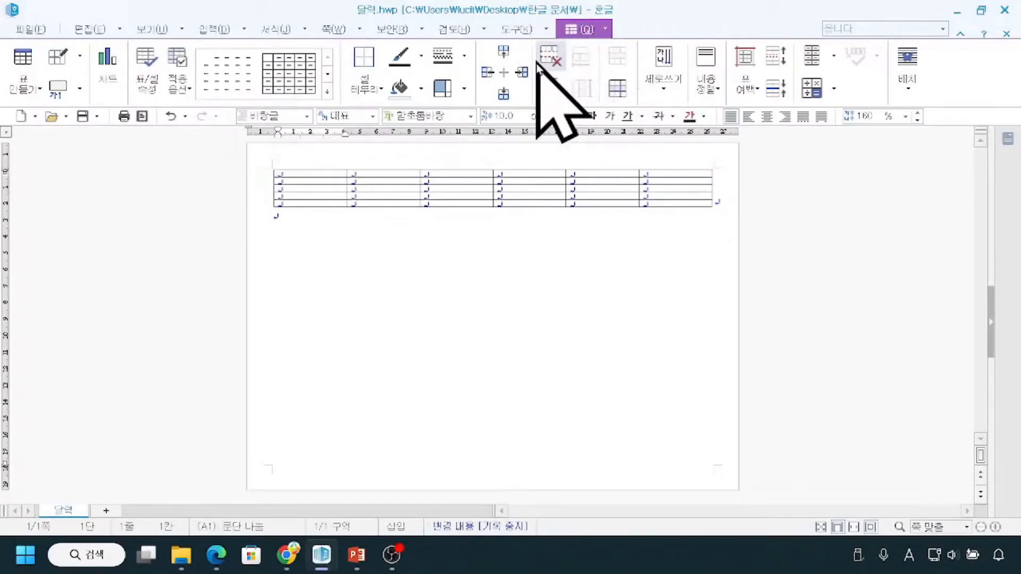
{"action": "key", "text": "ctrl+2"}
{"action": "mouse_move", "coordinate": [474, 36]}
{"action": "left_mouse_down"}
{"action": "mouse_move", "coordinate": [475, 52]}
{"action": "mouse_move", "coordinate": [534, 110]}
{"action": "mouse_move", "coordinate": [452, 62]}
{"action": "mouse_move", "coordinate": [525, 49]}
{"action": "mouse_move", "coordinate": [529, 99]}
{"action": "left_mouse_up"}
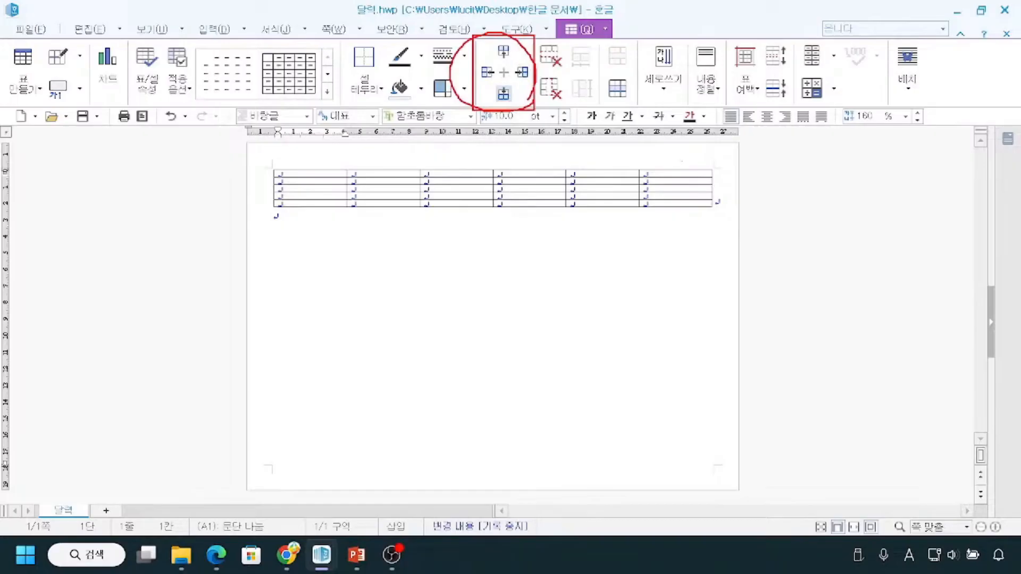
{"action": "mouse_move", "coordinate": [782, 161]}
{"action": "left_mouse_down"}
{"action": "mouse_move", "coordinate": [804, 214]}
{"action": "mouse_move", "coordinate": [770, 214]}
{"action": "left_mouse_up"}
{"action": "mouse_move", "coordinate": [270, 163]}
{"action": "left_mouse_down"}
{"action": "mouse_move", "coordinate": [353, 212]}
{"action": "mouse_move", "coordinate": [713, 211]}
{"action": "left_mouse_up"}
{"action": "left_click_drag", "start_coordinate": [511, 58], "coordinate": [536, 88]}
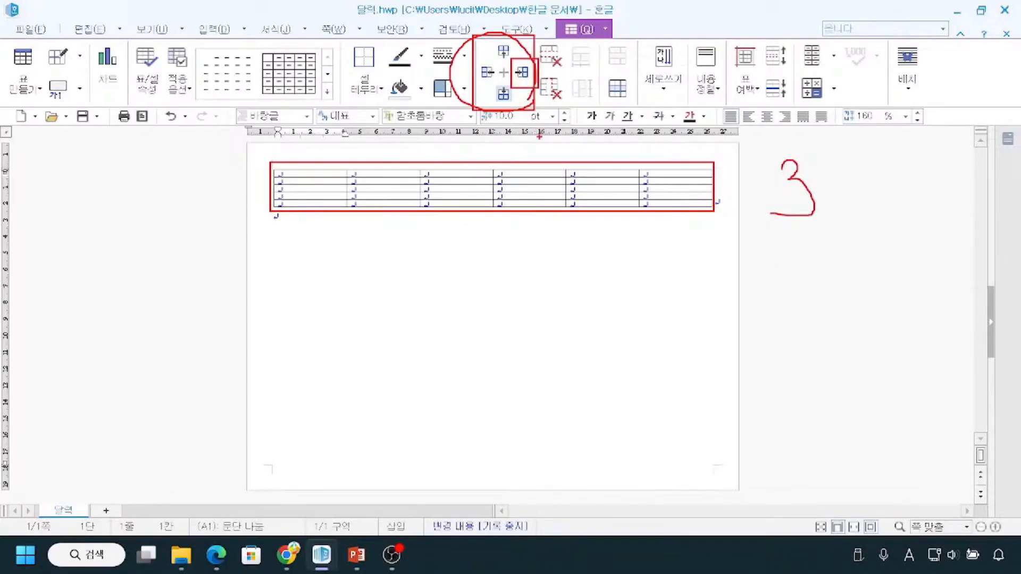
{"action": "key", "text": "Escape"}
{"action": "key", "text": "ctrl+2"}
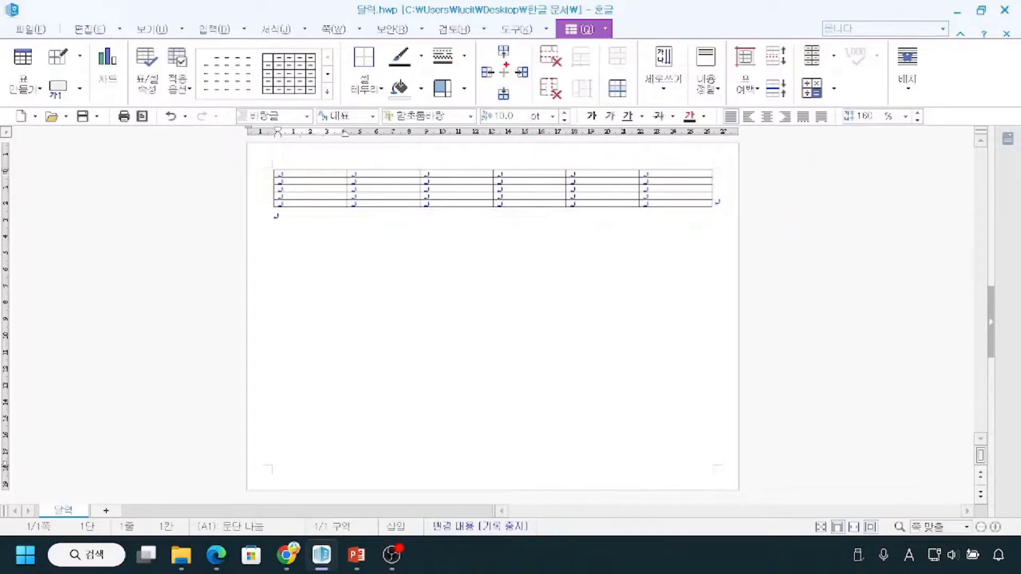
{"action": "left_click_drag", "start_coordinate": [509, 61], "coordinate": [534, 91]}
{"action": "key", "text": "Escape"}
Add three columns to the right of the table's first column.
{"action": "left_click", "coordinate": [523, 76]}
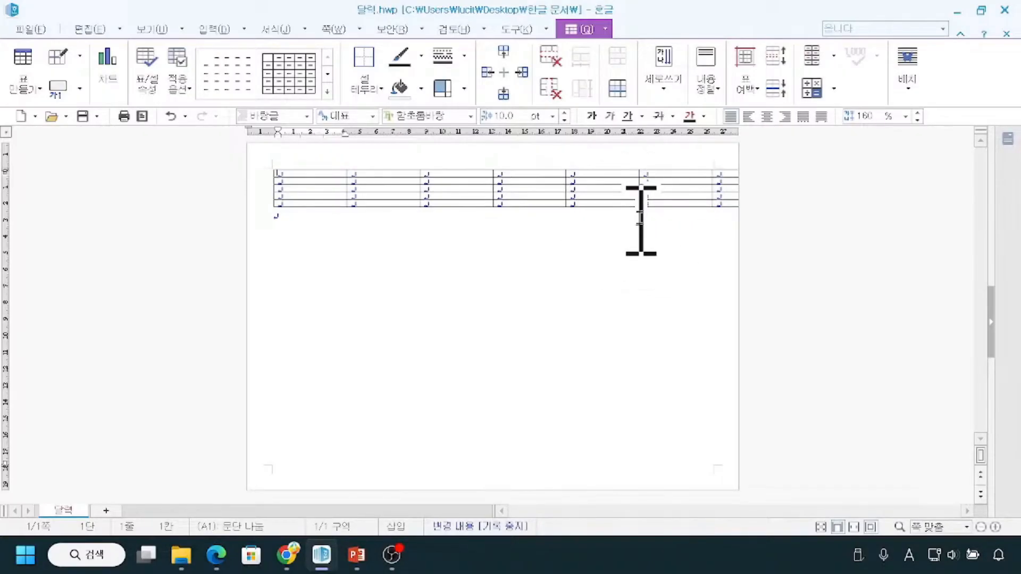
{"action": "left_click_drag", "start_coordinate": [271, 167], "coordinate": [733, 197]}
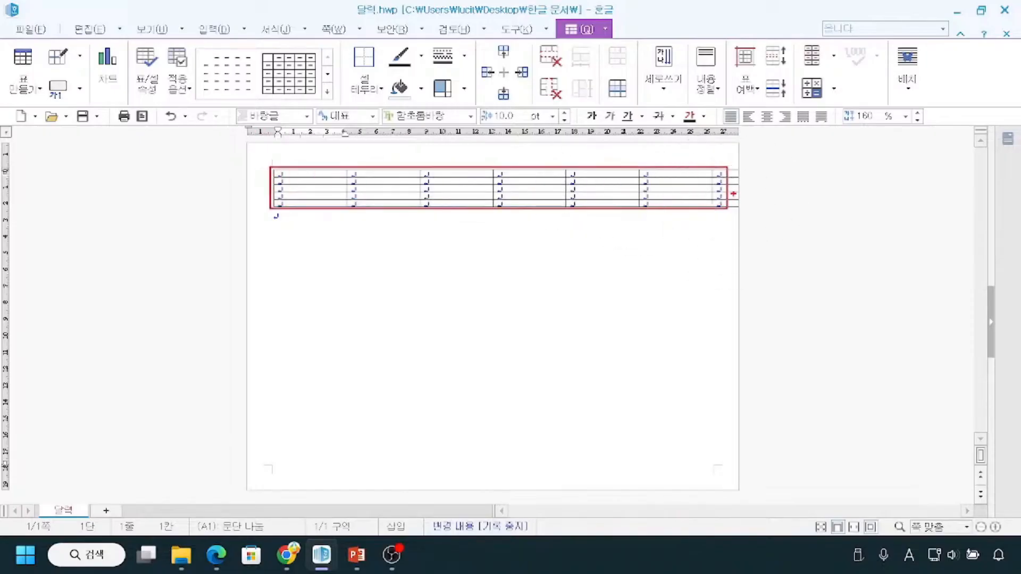
{"action": "left_click_drag", "start_coordinate": [702, 159], "coordinate": [819, 180]}
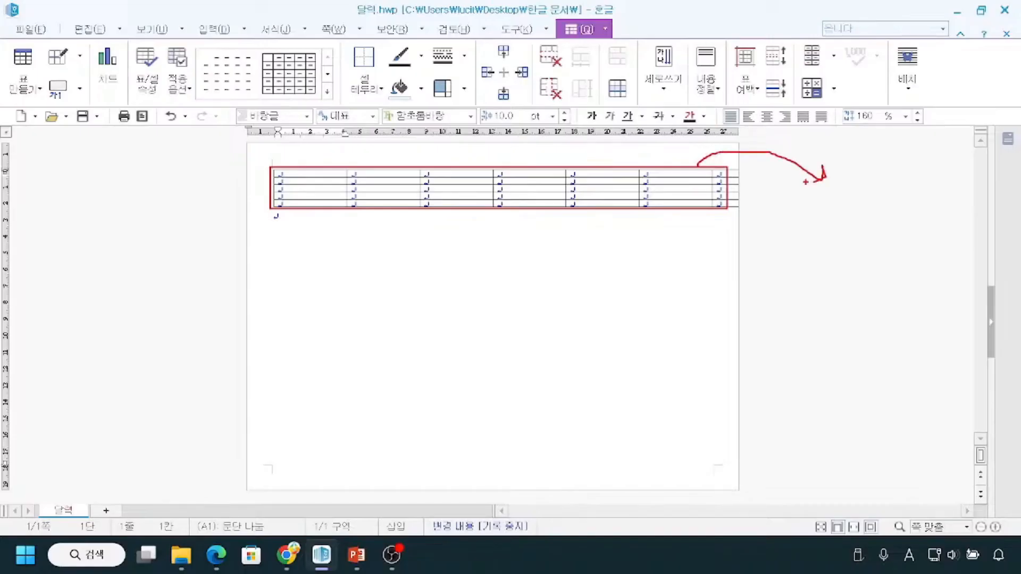
{"action": "key", "text": "Escape"}
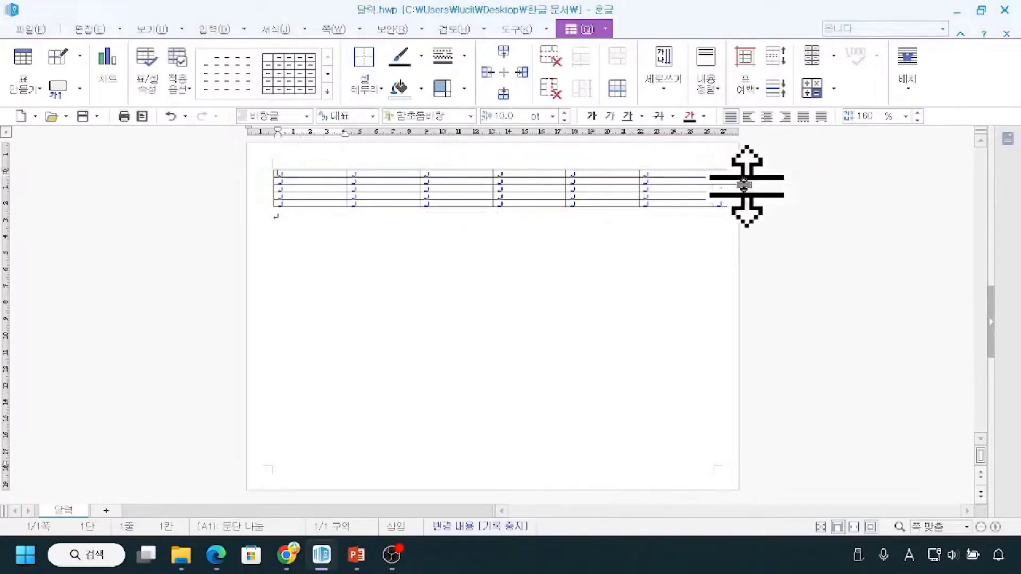
Select the whole table as an object by its outer border.
{"action": "left_click", "coordinate": [273, 171]}
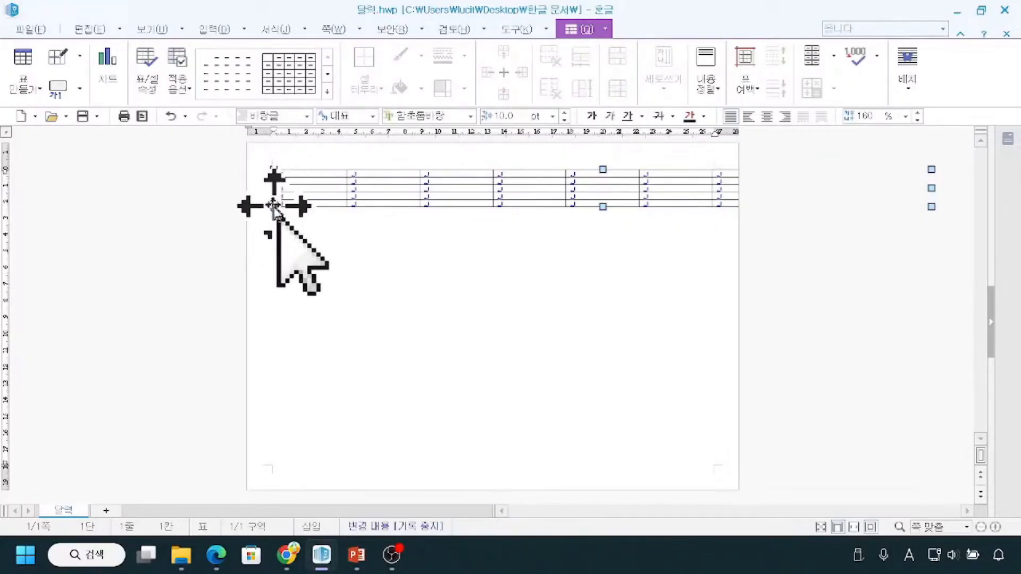
{"action": "left_click", "coordinate": [285, 227]}
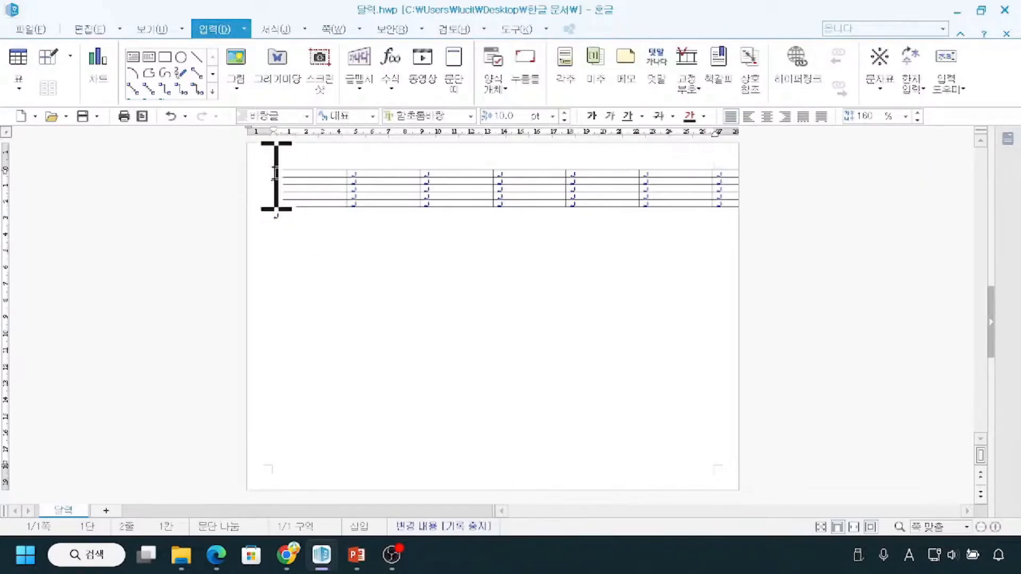
{"action": "left_click", "coordinate": [283, 196]}
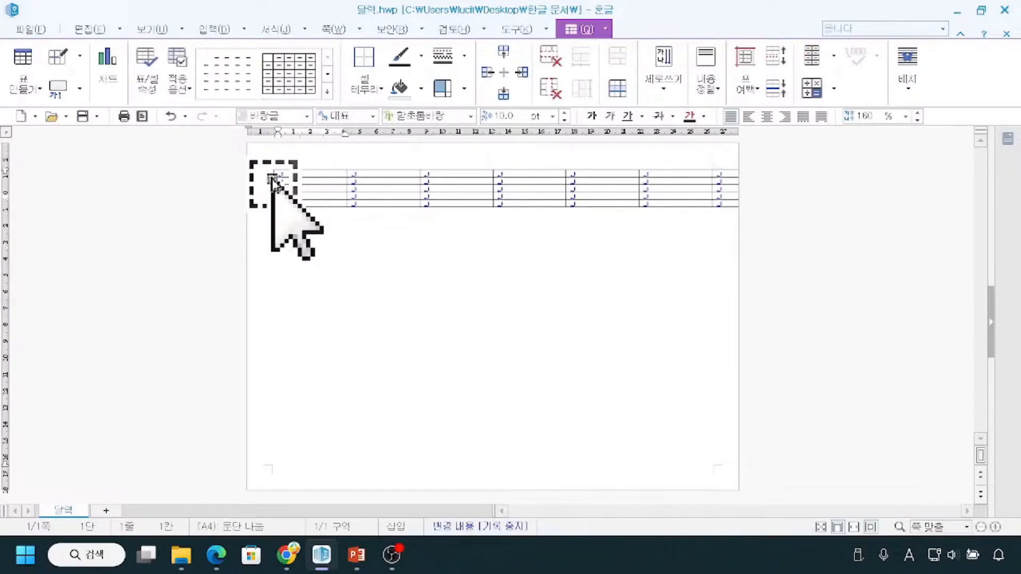
{"action": "left_click", "coordinate": [272, 177]}
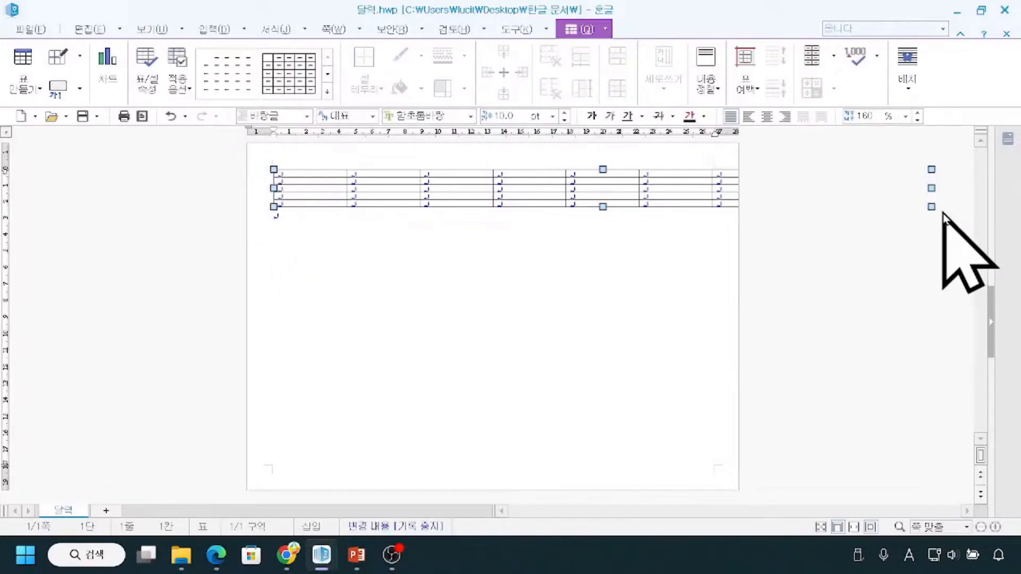
{"action": "mouse_move", "coordinate": [710, 149]}
{"action": "left_mouse_down"}
{"action": "mouse_move", "coordinate": [715, 170]}
{"action": "mouse_move", "coordinate": [820, 144]}
{"action": "mouse_move", "coordinate": [931, 169]}
{"action": "mouse_move", "coordinate": [885, 188]}
{"action": "mouse_move", "coordinate": [767, 188]}
{"action": "mouse_move", "coordinate": [791, 200]}
{"action": "left_mouse_up"}
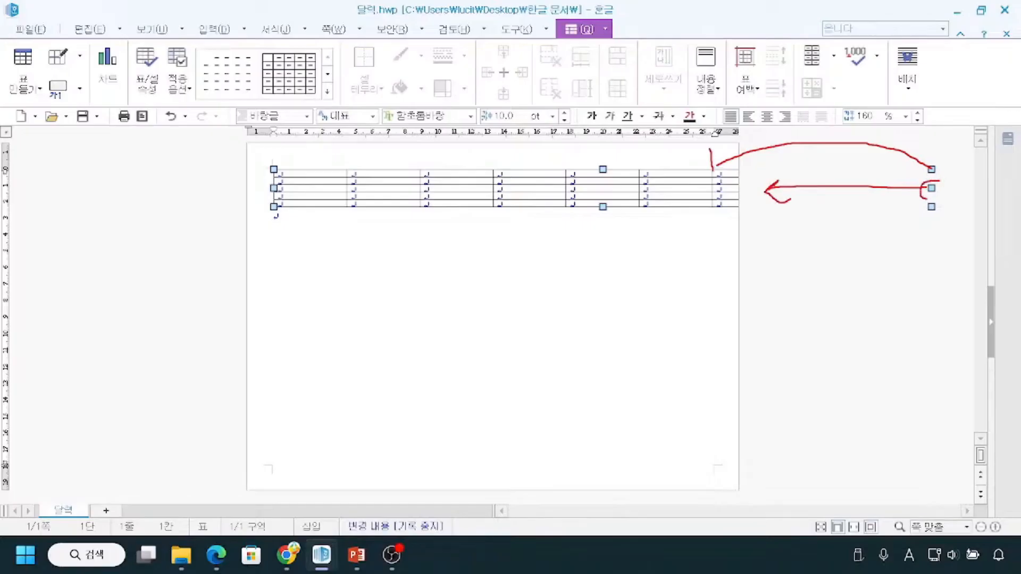
{"action": "key", "text": "Escape"}
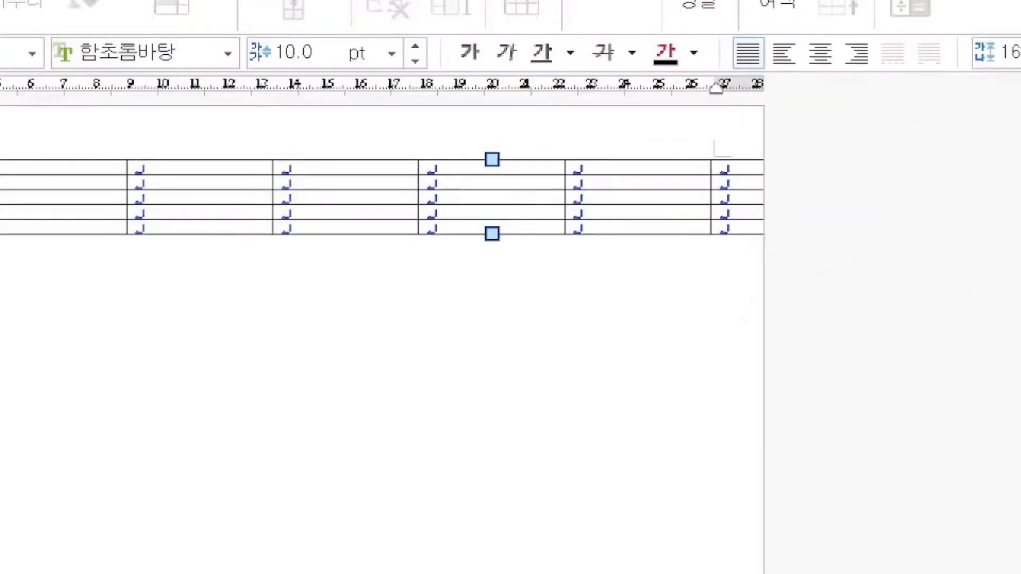
{"action": "mouse_move", "coordinate": [700, 147]}
{"action": "left_mouse_down"}
{"action": "mouse_move", "coordinate": [712, 178]}
{"action": "mouse_move", "coordinate": [739, 180]}
{"action": "left_mouse_up"}
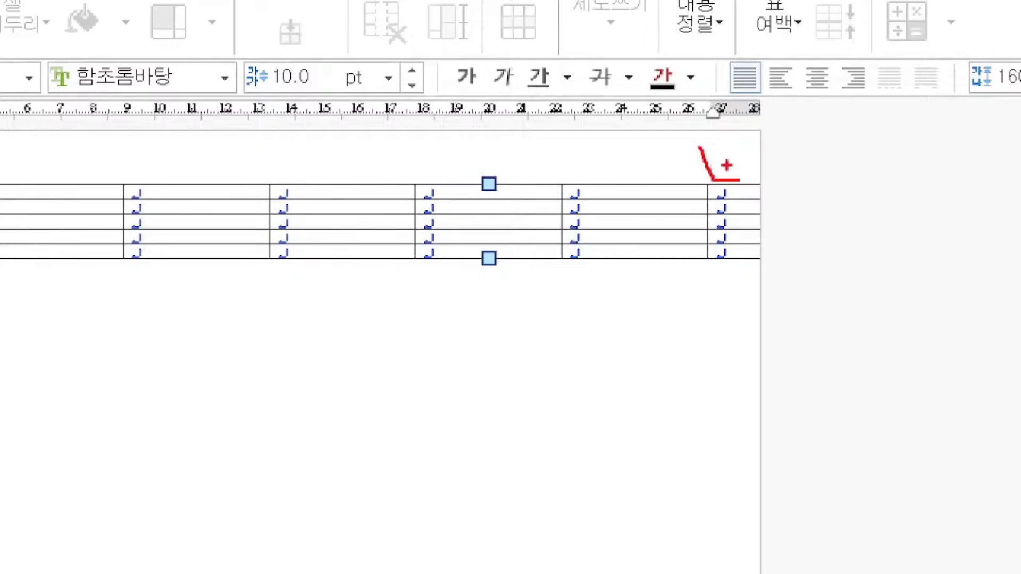
{"action": "left_click_drag", "start_coordinate": [707, 143], "coordinate": [691, 445]}
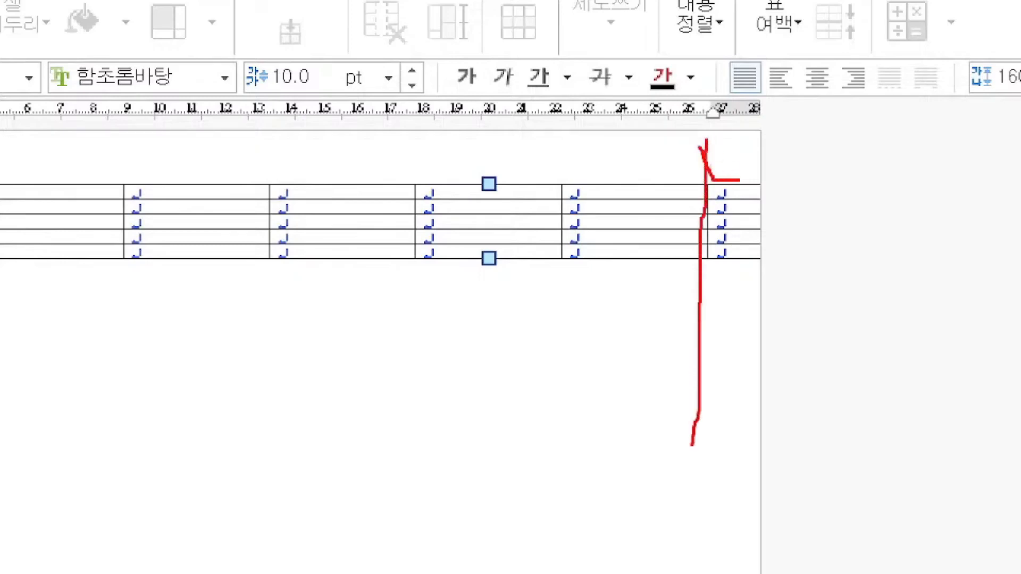
{"action": "key", "text": "Escape"}
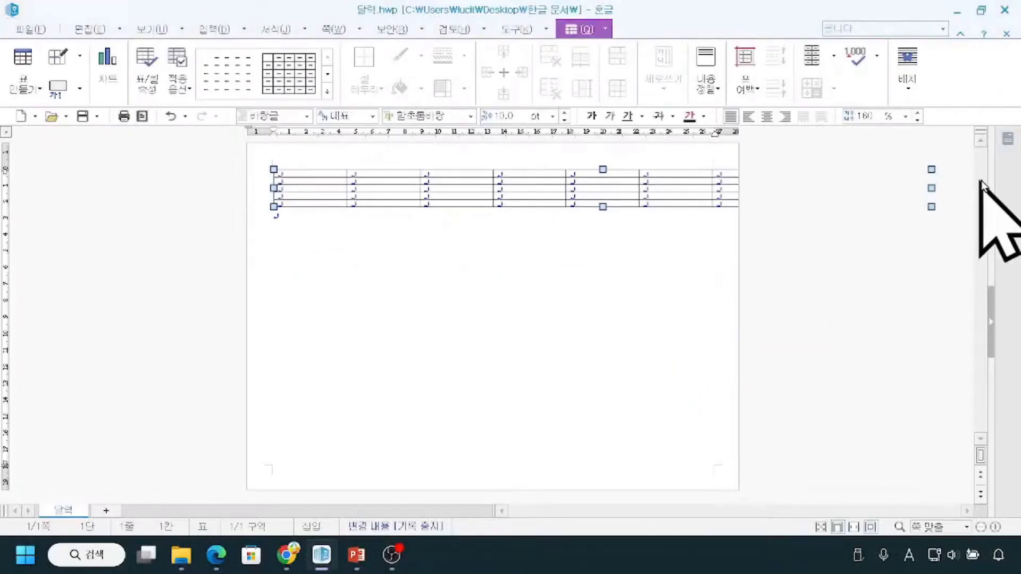
Narrow the whole table so its outer edge lines up with the page's right margin, and deselect it.
{"action": "left_click", "coordinate": [995, 528]}
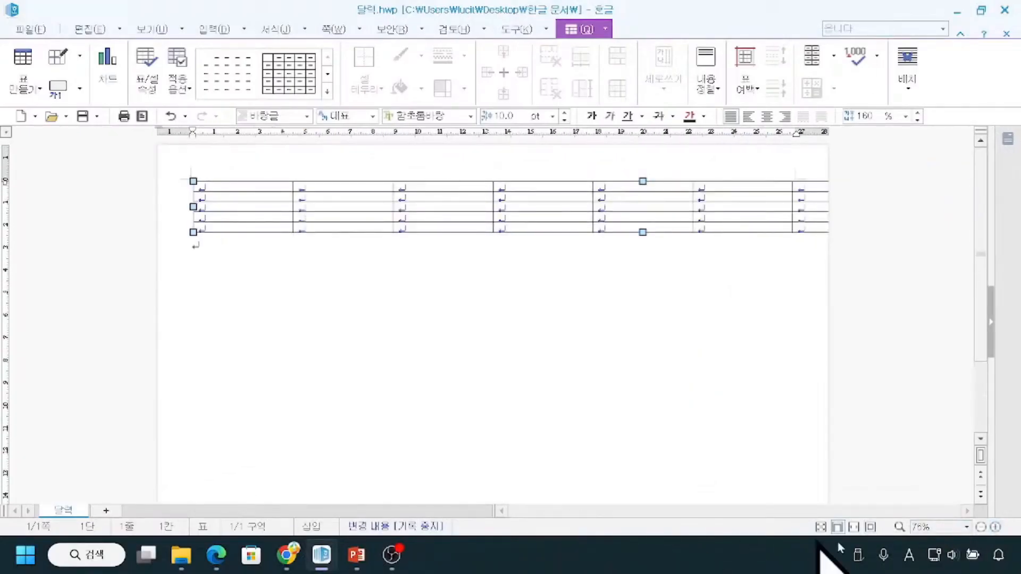
{"action": "left_click", "coordinate": [981, 527]}
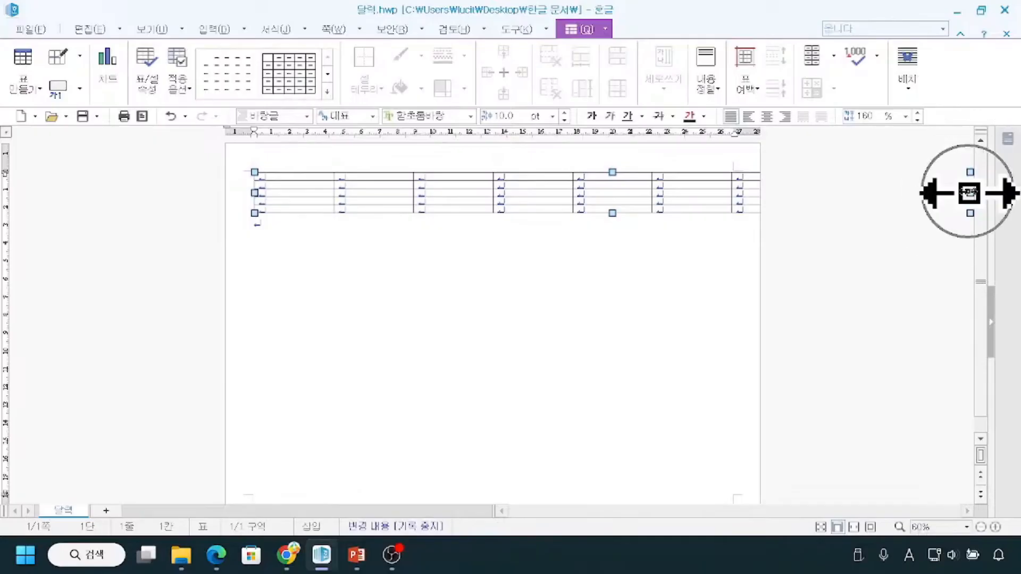
{"action": "left_click_drag", "start_coordinate": [969, 193], "coordinate": [745, 250]}
{"action": "right_click", "coordinate": [745, 250]}
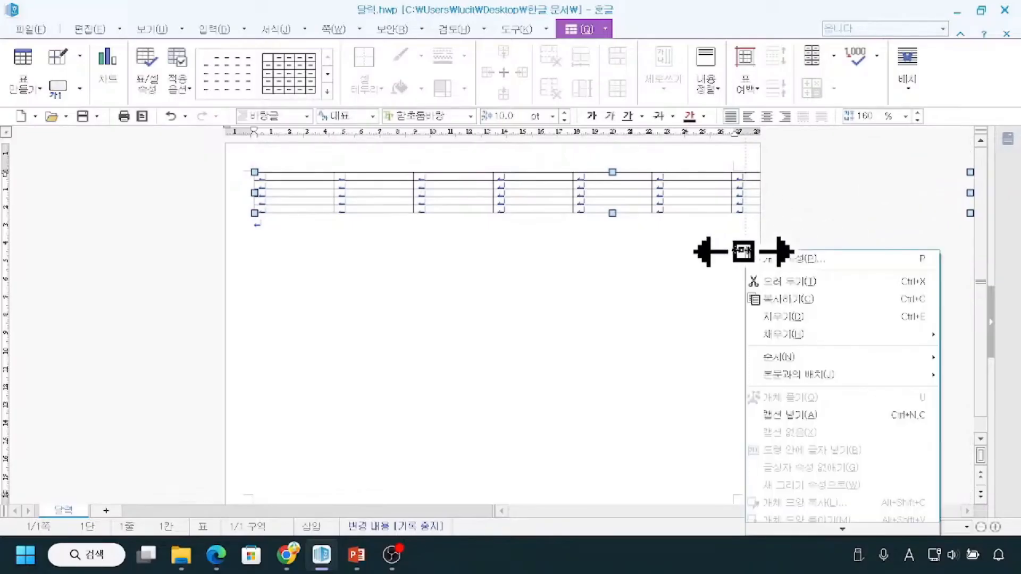
{"action": "left_click_drag", "start_coordinate": [742, 198], "coordinate": [734, 198]}
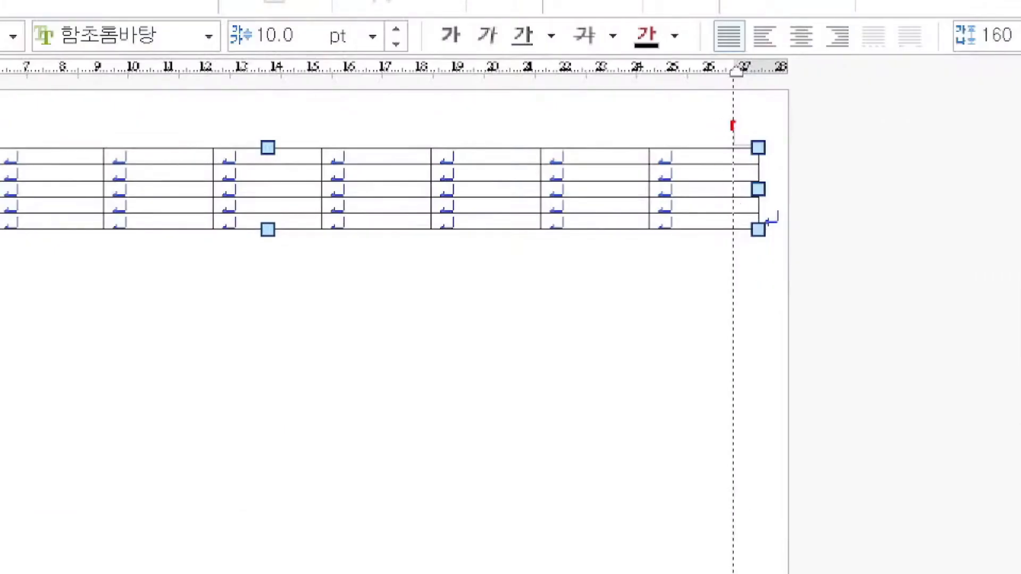
{"action": "left_click_drag", "start_coordinate": [732, 139], "coordinate": [755, 141]}
{"action": "key", "text": "Escape"}
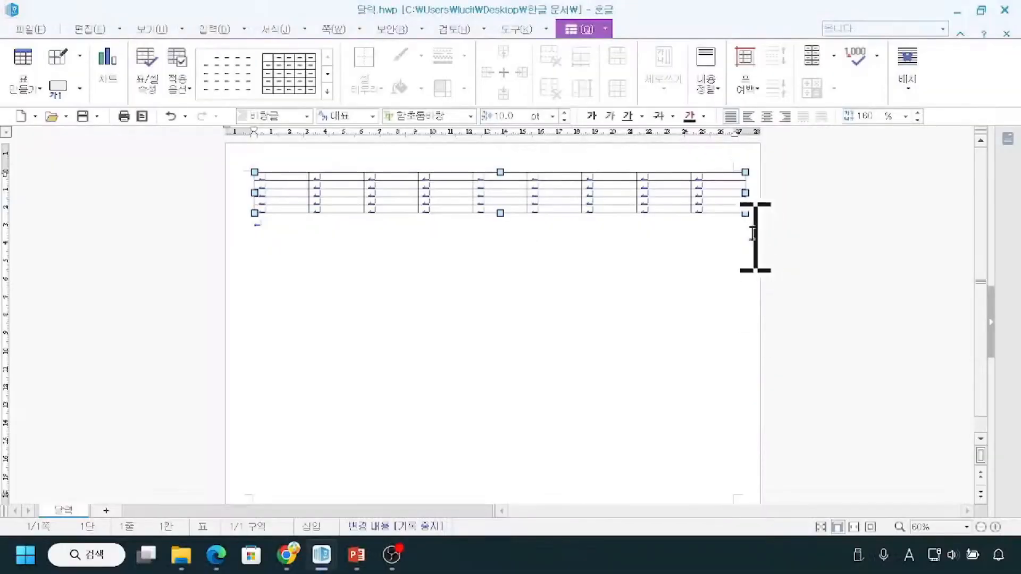
{"action": "left_click_drag", "start_coordinate": [745, 193], "coordinate": [734, 193]}
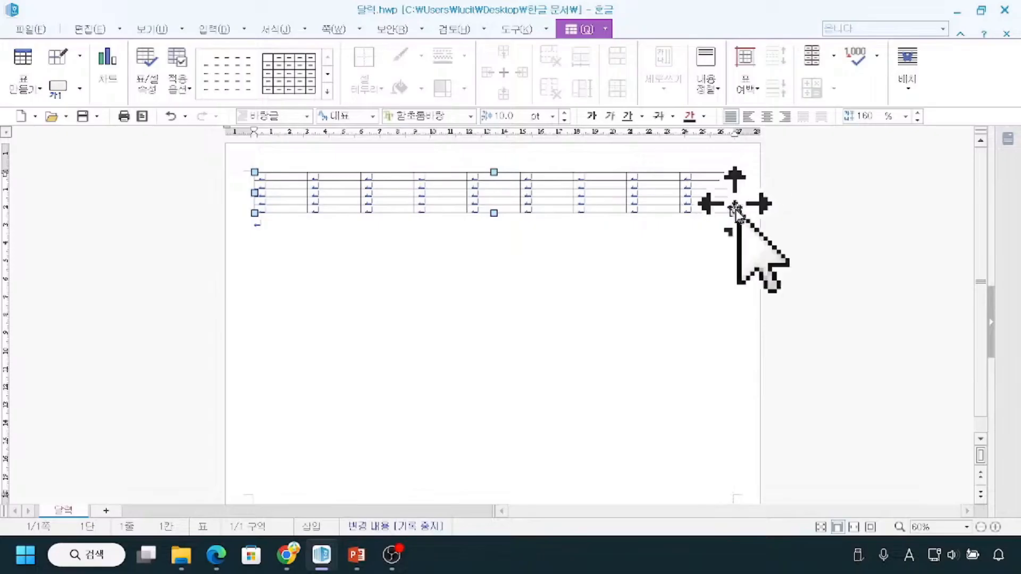
{"action": "left_click", "coordinate": [782, 319]}
{"action": "key", "text": "ctrl+1"}
{"action": "left_click", "coordinate": [746, 252]}
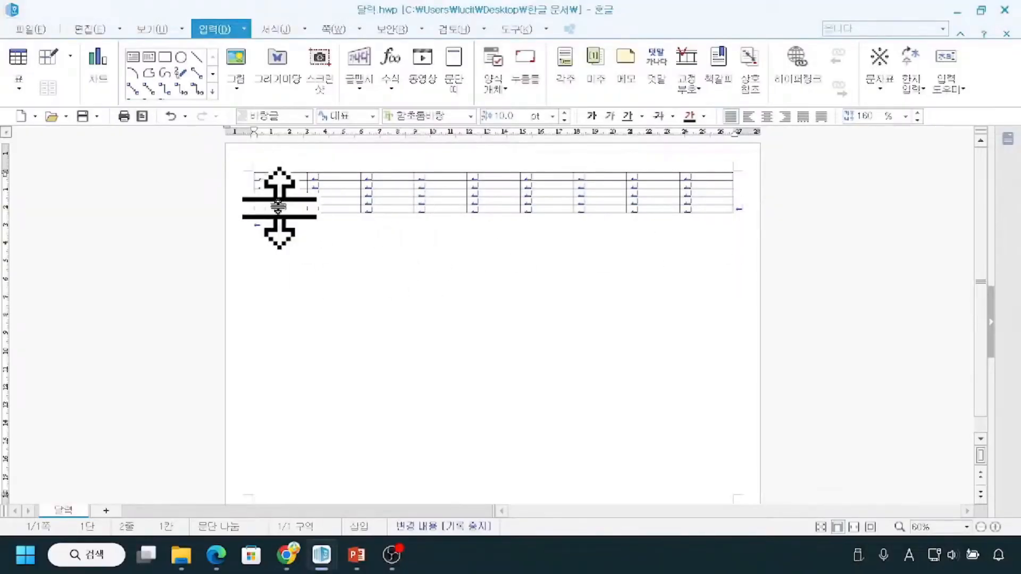
{"action": "mouse_move", "coordinate": [262, 227]}
{"action": "left_mouse_down"}
{"action": "mouse_move", "coordinate": [293, 220]}
{"action": "mouse_move", "coordinate": [344, 255]}
{"action": "left_mouse_up"}
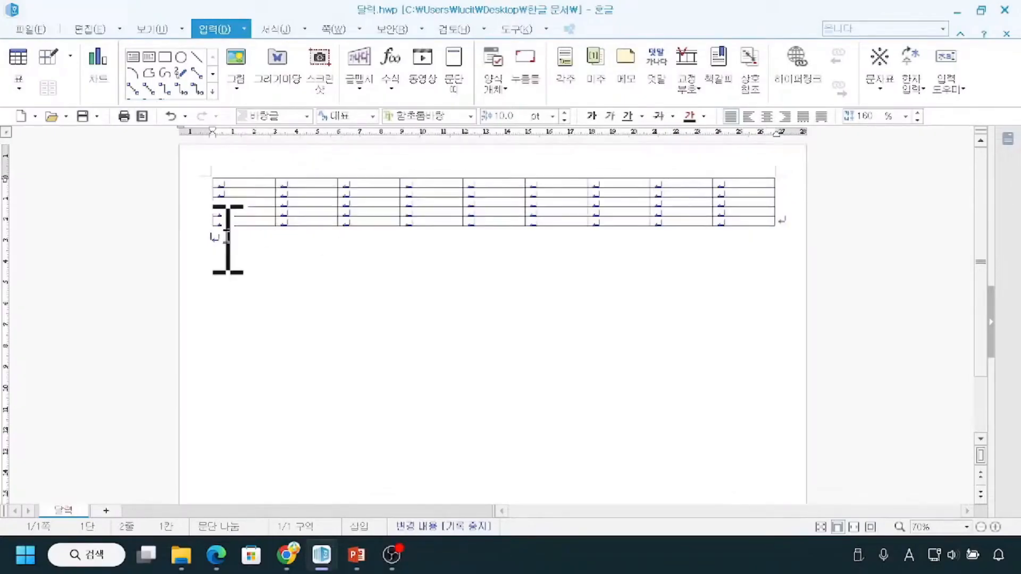
{"action": "key", "text": "ctrl+2"}
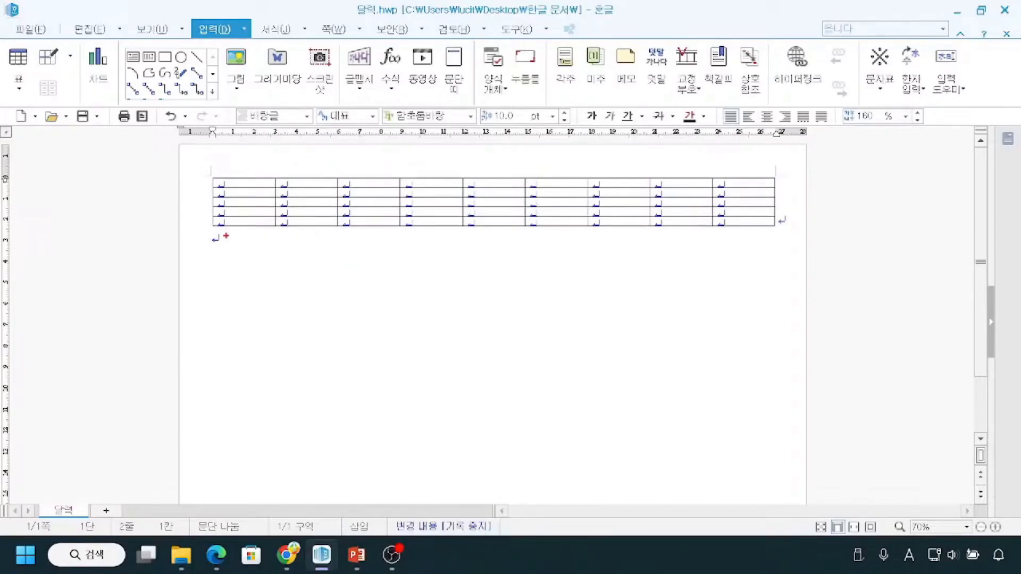
{"action": "left_click_drag", "start_coordinate": [205, 261], "coordinate": [245, 266]}
{"action": "key", "text": "Escape"}
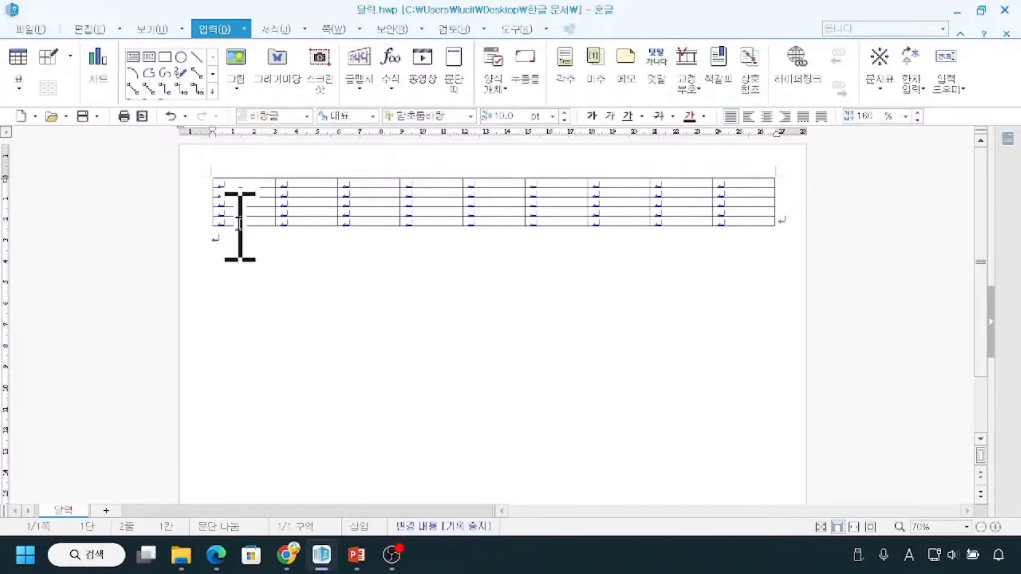
{"action": "key", "text": "ctrl+2"}
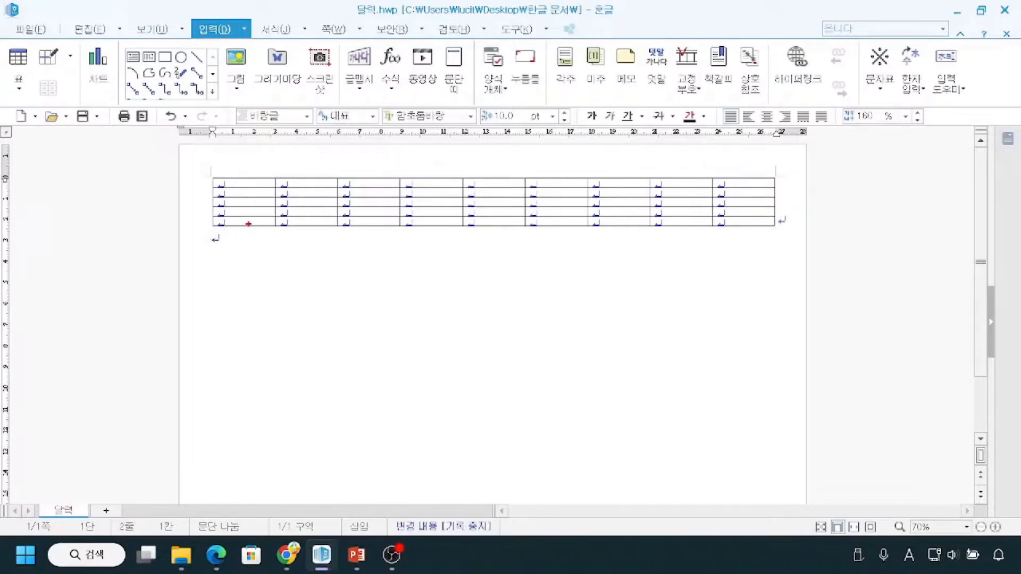
{"action": "key", "text": "Escape"}
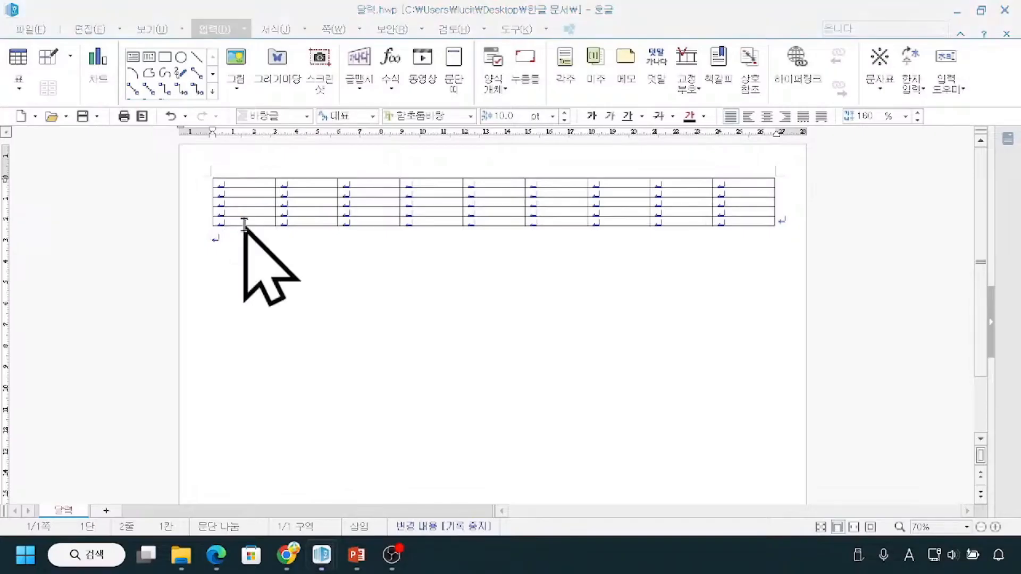
Place the text cursor in the first cell of the table's last row.
{"action": "left_click", "coordinate": [244, 222]}
{"action": "key", "text": "ctrl+1"}
{"action": "left_click", "coordinate": [243, 223]}
{"action": "mouse_move", "coordinate": [184, 211]}
{"action": "left_mouse_down"}
{"action": "mouse_move", "coordinate": [171, 234]}
{"action": "mouse_move", "coordinate": [213, 228]}
{"action": "mouse_move", "coordinate": [185, 202]}
{"action": "left_mouse_up"}
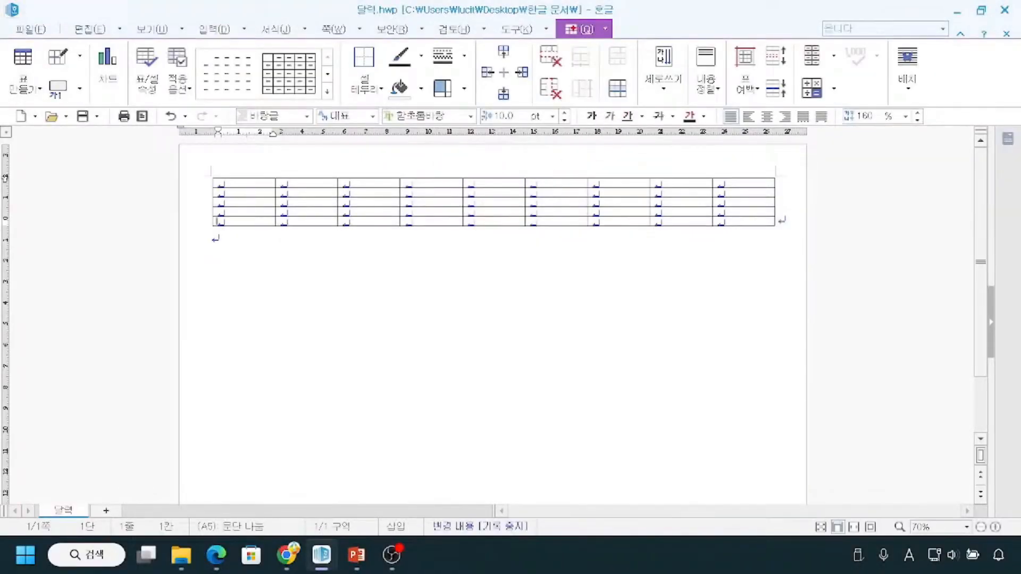
{"action": "mouse_move", "coordinate": [551, 15]}
{"action": "left_mouse_down"}
{"action": "mouse_move", "coordinate": [587, 46]}
{"action": "mouse_move", "coordinate": [616, 44]}
{"action": "left_mouse_up"}
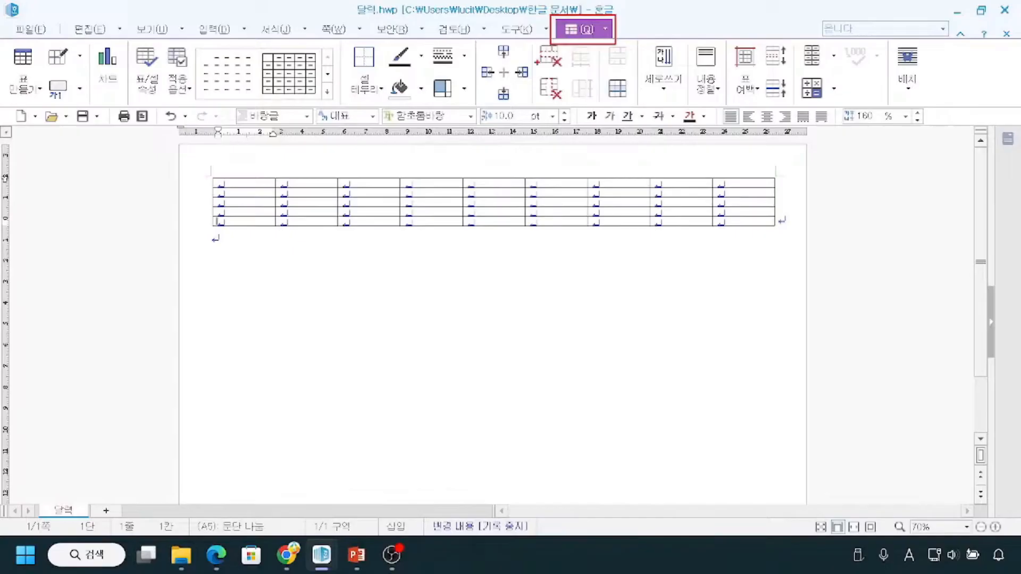
{"action": "mouse_move", "coordinate": [522, 60]}
{"action": "left_mouse_down"}
{"action": "mouse_move", "coordinate": [512, 81]}
{"action": "mouse_move", "coordinate": [532, 70]}
{"action": "left_mouse_up"}
{"action": "mouse_move", "coordinate": [198, 255]}
{"action": "left_mouse_down"}
{"action": "mouse_move", "coordinate": [241, 256]}
{"action": "mouse_move", "coordinate": [247, 278]}
{"action": "left_mouse_up"}
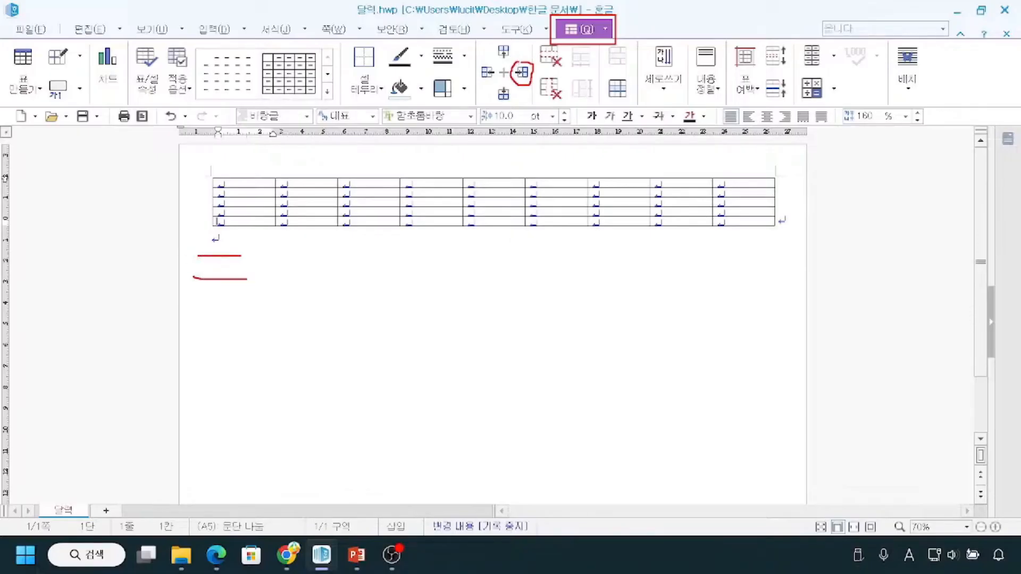
{"action": "mouse_move", "coordinate": [217, 177]}
{"action": "left_mouse_down"}
{"action": "mouse_move", "coordinate": [196, 190]}
{"action": "mouse_move", "coordinate": [209, 226]}
{"action": "left_mouse_up"}
{"action": "mouse_move", "coordinate": [211, 211]}
{"action": "left_mouse_down"}
{"action": "mouse_move", "coordinate": [235, 211]}
{"action": "mouse_move", "coordinate": [232, 223]}
{"action": "left_mouse_up"}
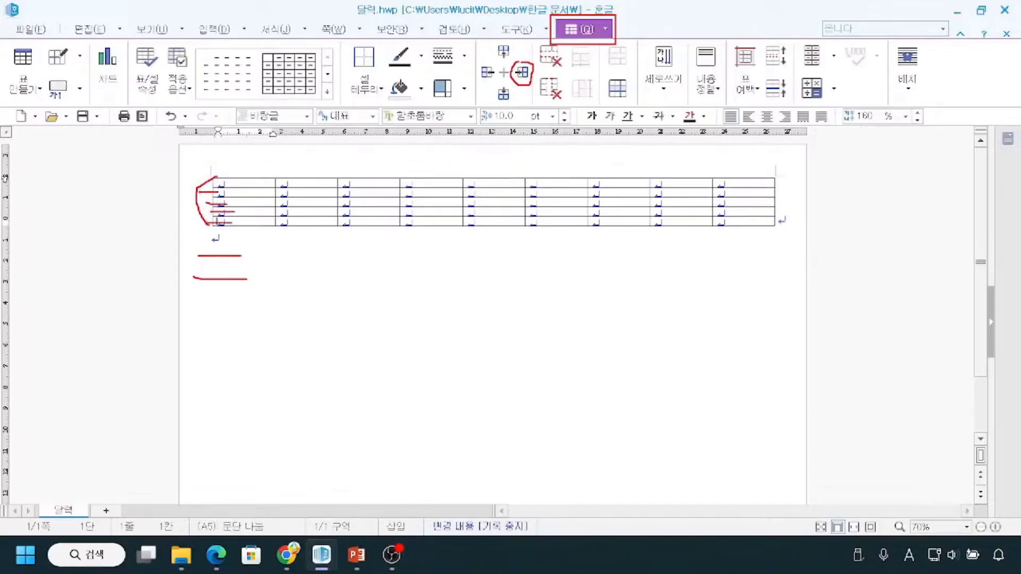
{"action": "key", "text": "Escape"}
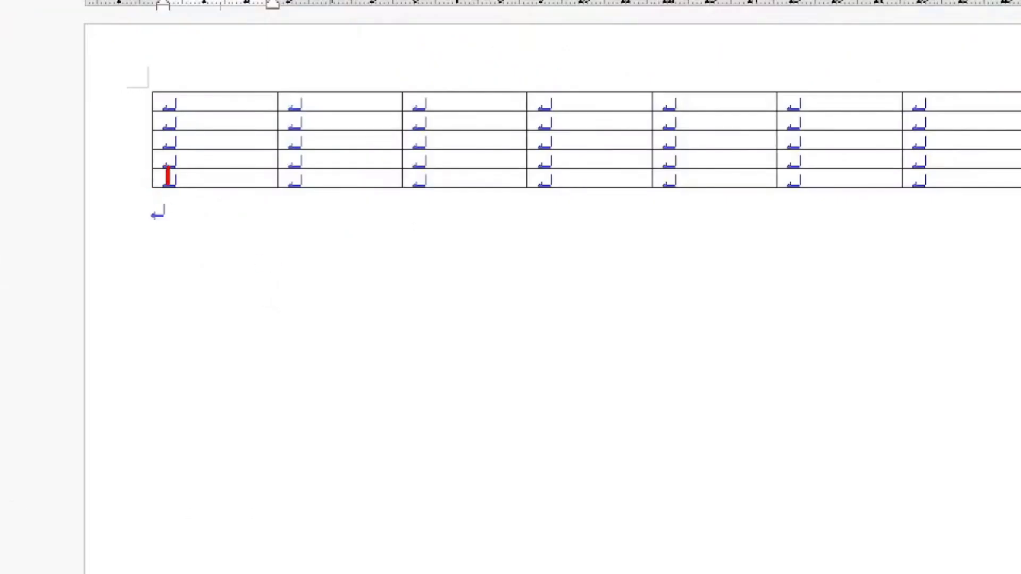
{"action": "mouse_move", "coordinate": [177, 193]}
{"action": "left_mouse_down"}
{"action": "mouse_move", "coordinate": [143, 229]}
{"action": "mouse_move", "coordinate": [216, 280]}
{"action": "mouse_move", "coordinate": [185, 187]}
{"action": "left_mouse_up"}
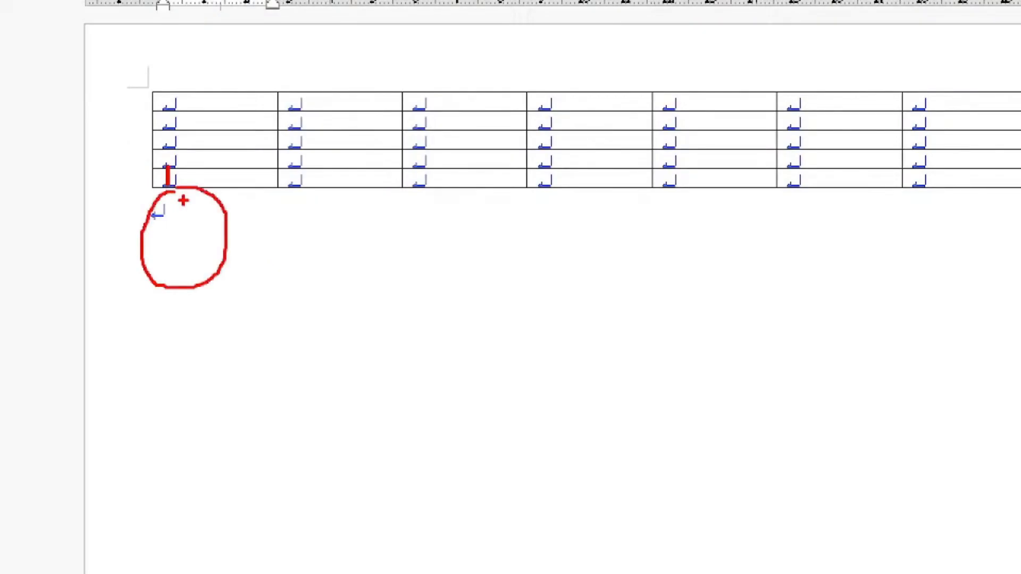
{"action": "left_click_drag", "start_coordinate": [168, 173], "coordinate": [161, 178]}
{"action": "left_click_drag", "start_coordinate": [189, 187], "coordinate": [388, 178]}
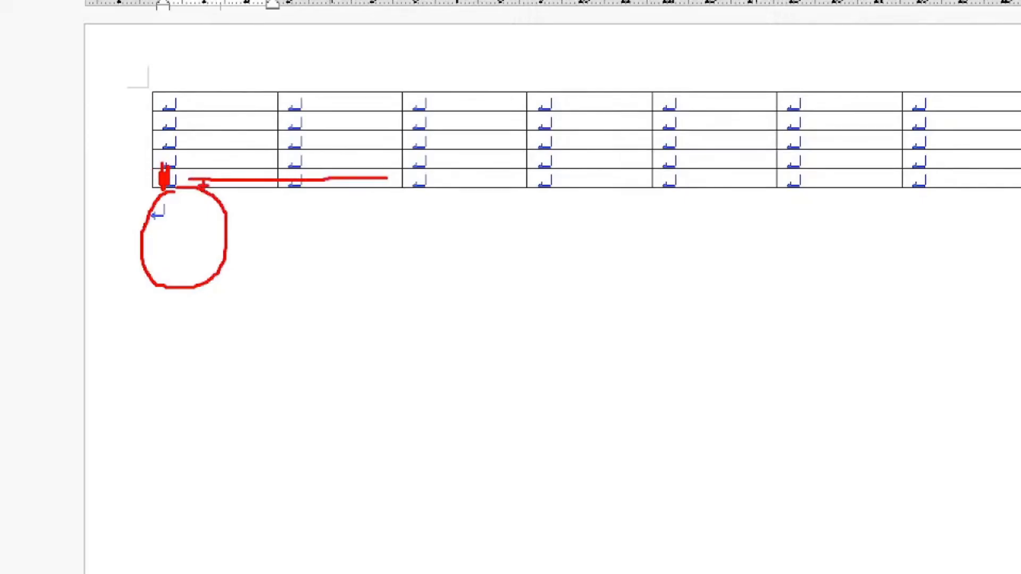
{"action": "key", "text": "Escape"}
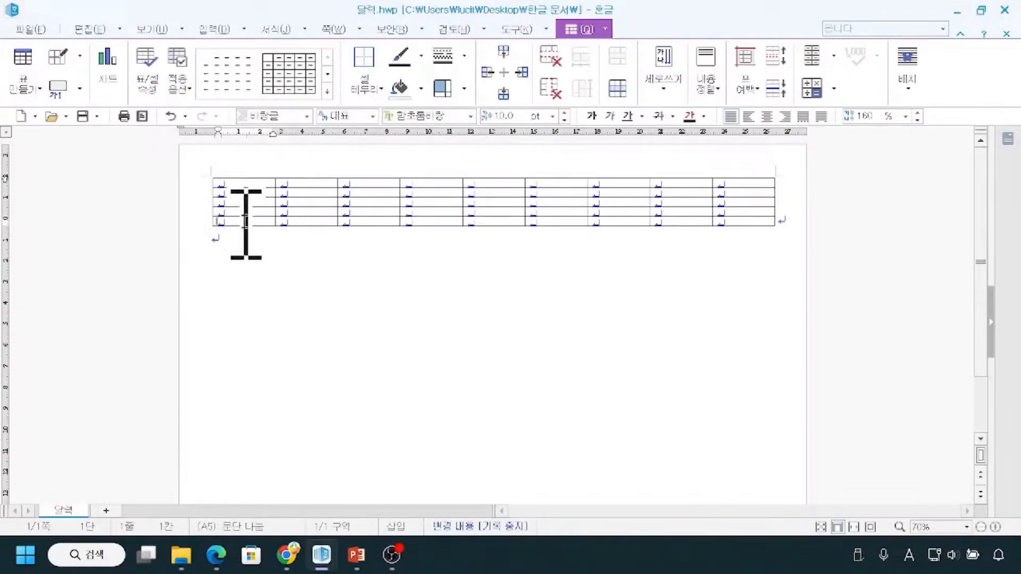
Start adding rows or columns (줄/칸 추가하기) from the first cell of the table's last row.
{"action": "right_click", "coordinate": [243, 223]}
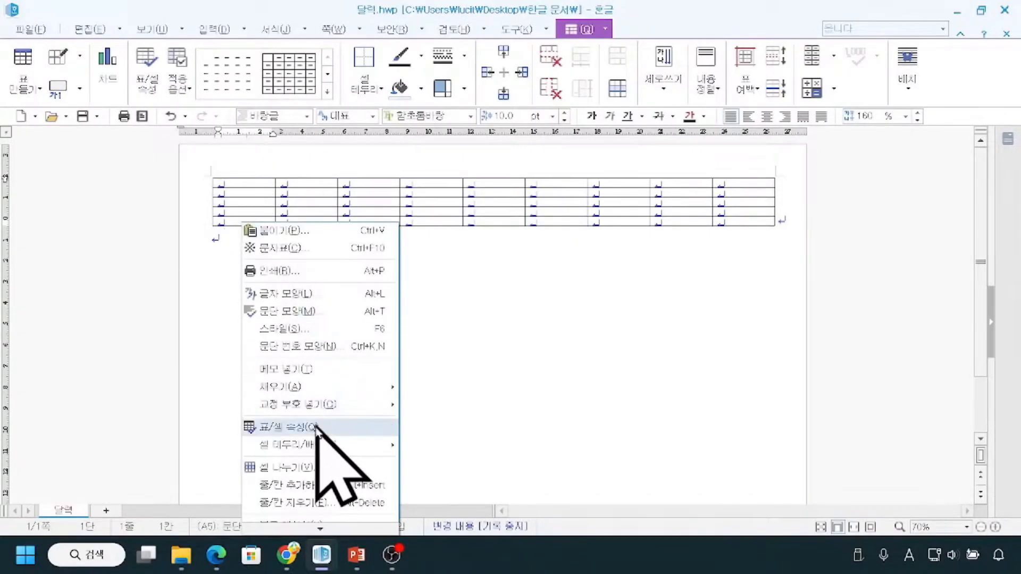
{"action": "mouse_move", "coordinate": [312, 526]}
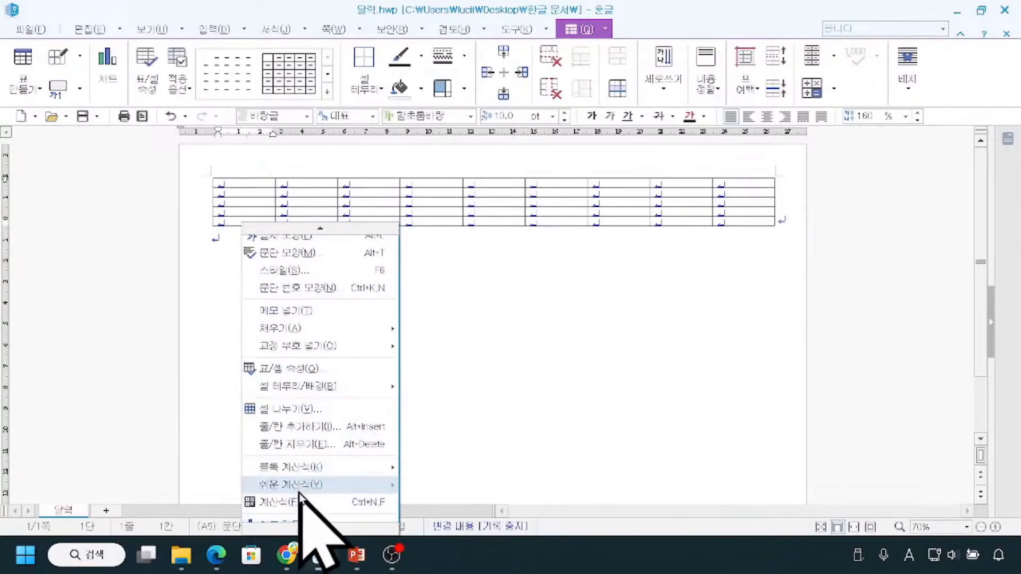
{"action": "key", "text": "ctrl"}
{"action": "key", "text": "ctrl"}
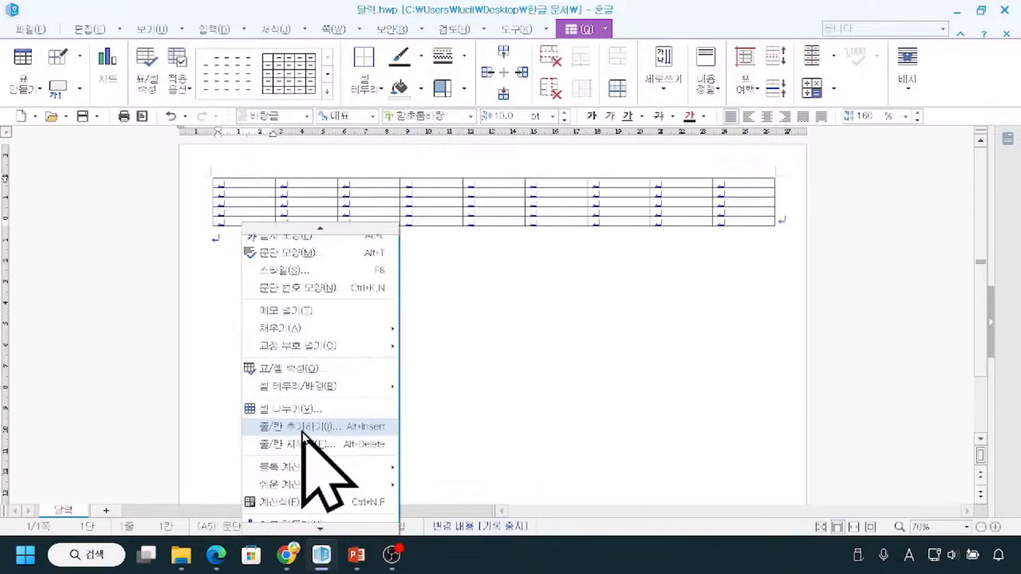
{"action": "key", "text": "ctrl"}
{"action": "key", "text": "ctrl"}
{"action": "key", "text": "ctrl"}
{"action": "key", "text": "ctrl"}
{"action": "left_click", "coordinate": [302, 428]}
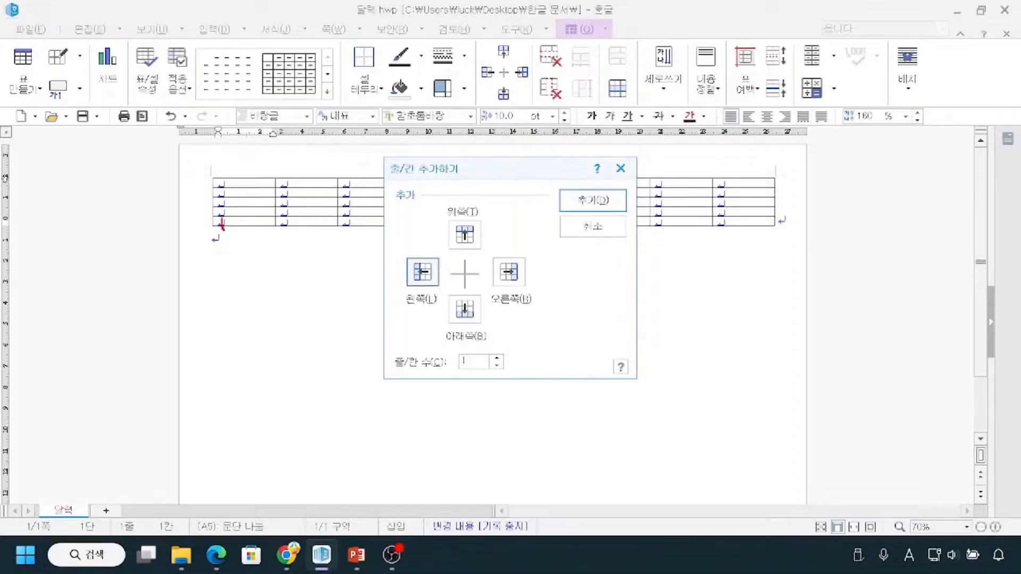
Add 2 rows below (아래쪽) the table's last row.
{"action": "mouse_move", "coordinate": [455, 290]}
{"action": "left_mouse_down"}
{"action": "mouse_move", "coordinate": [447, 327]}
{"action": "mouse_move", "coordinate": [495, 291]}
{"action": "mouse_move", "coordinate": [454, 288]}
{"action": "left_mouse_up"}
{"action": "mouse_move", "coordinate": [461, 358]}
{"action": "left_mouse_down"}
{"action": "mouse_move", "coordinate": [479, 360]}
{"action": "mouse_move", "coordinate": [483, 379]}
{"action": "left_mouse_up"}
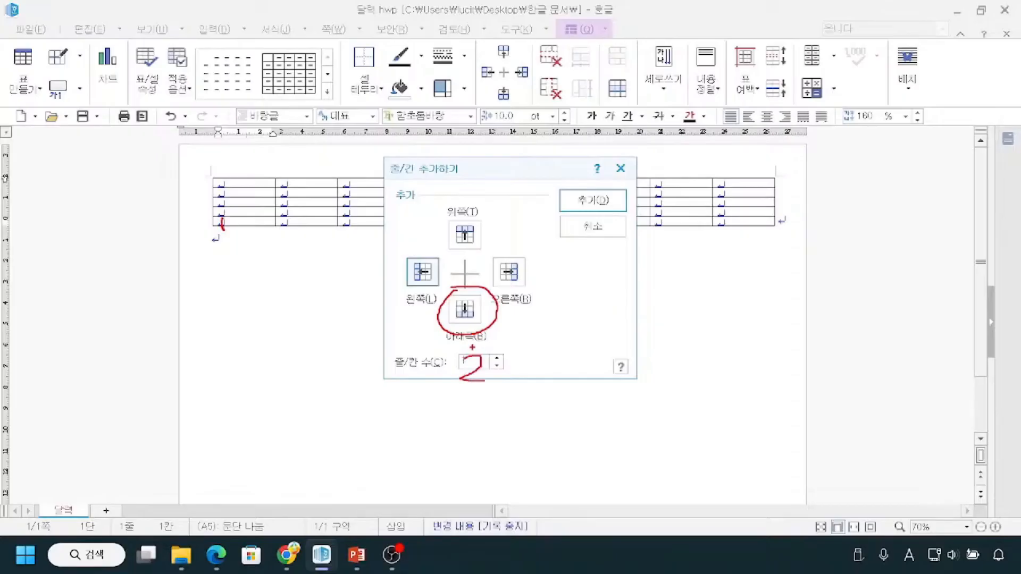
{"action": "key", "text": "Escape"}
{"action": "left_click", "coordinate": [465, 307]}
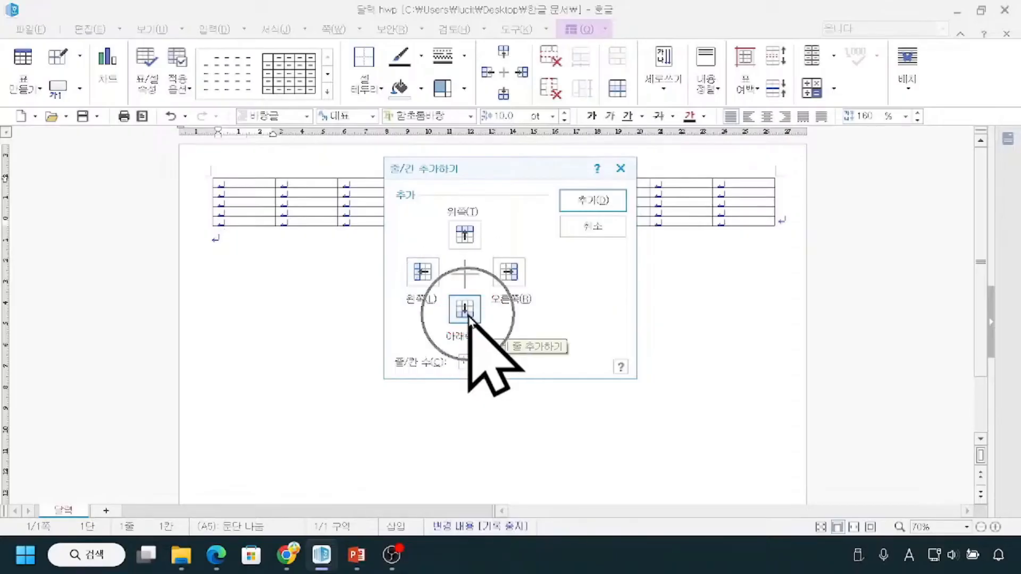
{"action": "left_click", "coordinate": [497, 358]}
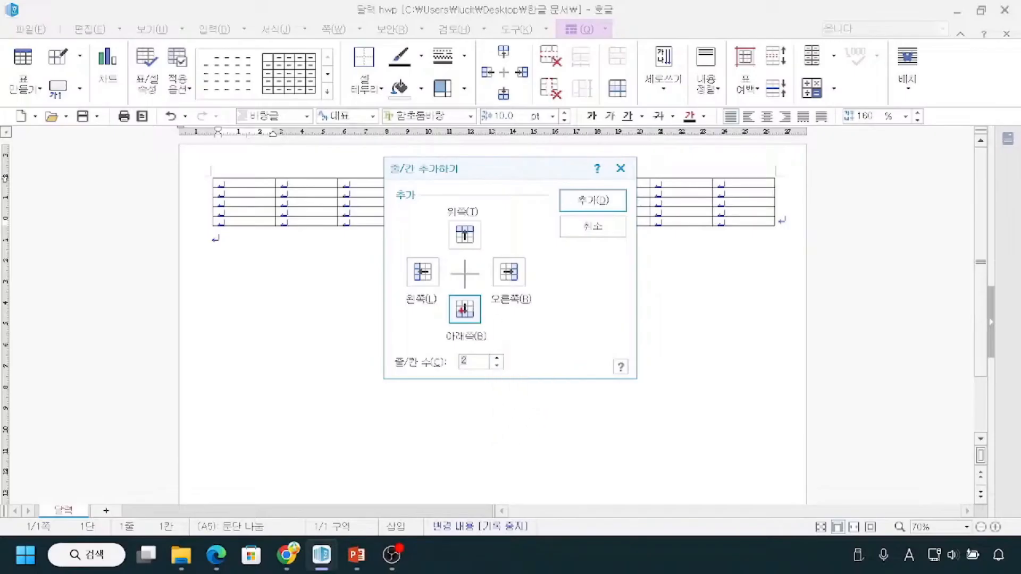
{"action": "mouse_move", "coordinate": [436, 290]}
{"action": "left_mouse_down"}
{"action": "mouse_move", "coordinate": [470, 350]}
{"action": "mouse_move", "coordinate": [521, 379]}
{"action": "left_mouse_up"}
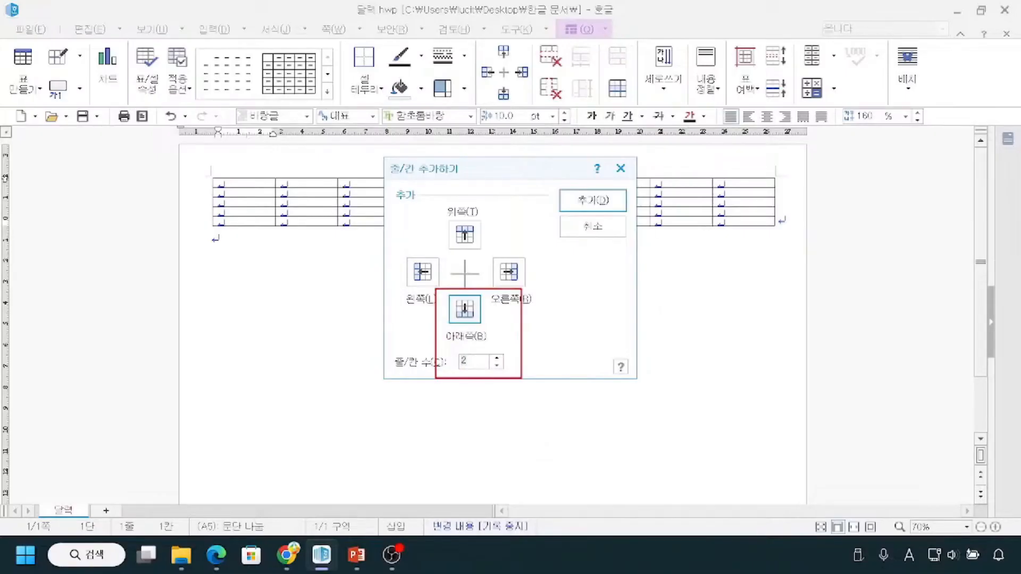
{"action": "left_click_drag", "start_coordinate": [575, 190], "coordinate": [596, 190]}
{"action": "left_click", "coordinate": [600, 201]}
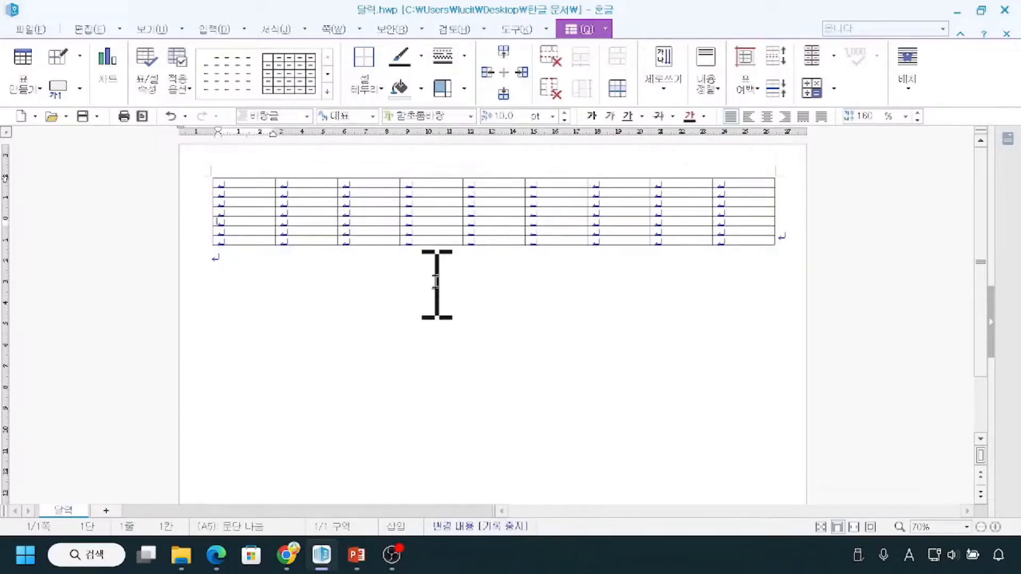
Select all cells of the table's first column to check the number of rows.
{"action": "left_click_drag", "start_coordinate": [239, 187], "coordinate": [245, 241]}
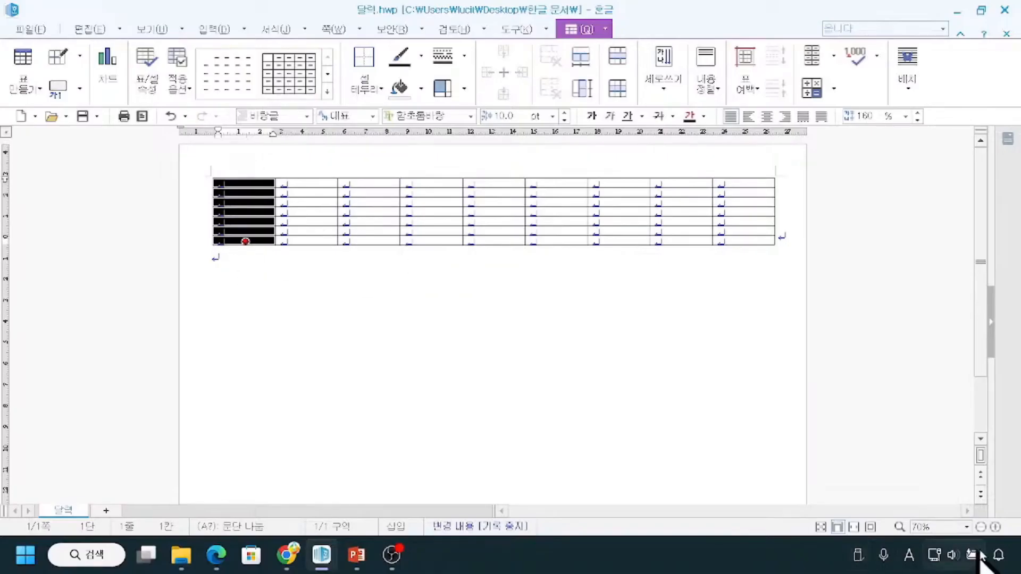
{"action": "left_click", "coordinate": [996, 527]}
{"action": "left_click", "coordinate": [995, 527]}
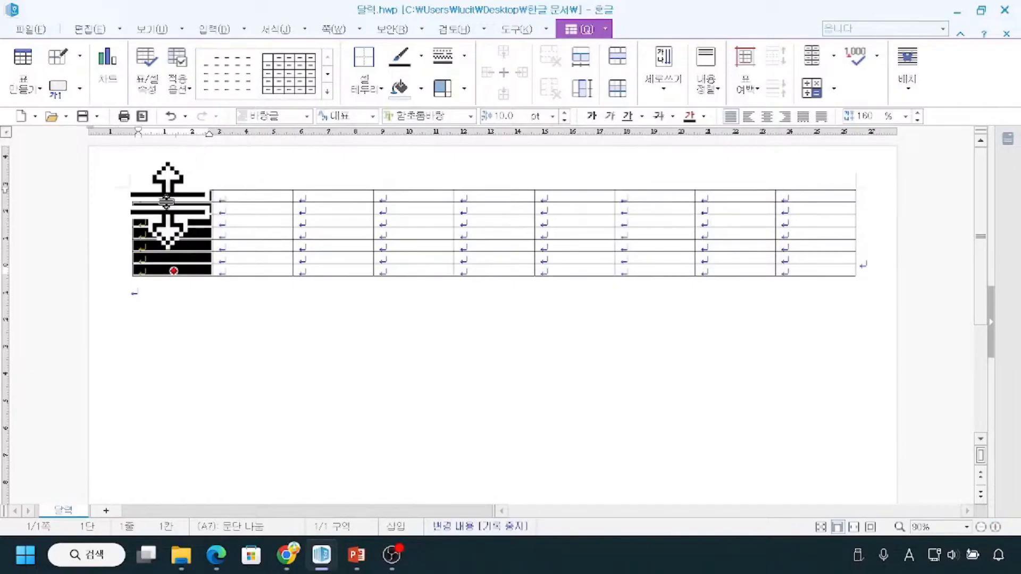
{"action": "left_click_drag", "start_coordinate": [109, 211], "coordinate": [101, 247]}
{"action": "left_click_drag", "start_coordinate": [86, 232], "coordinate": [115, 232]}
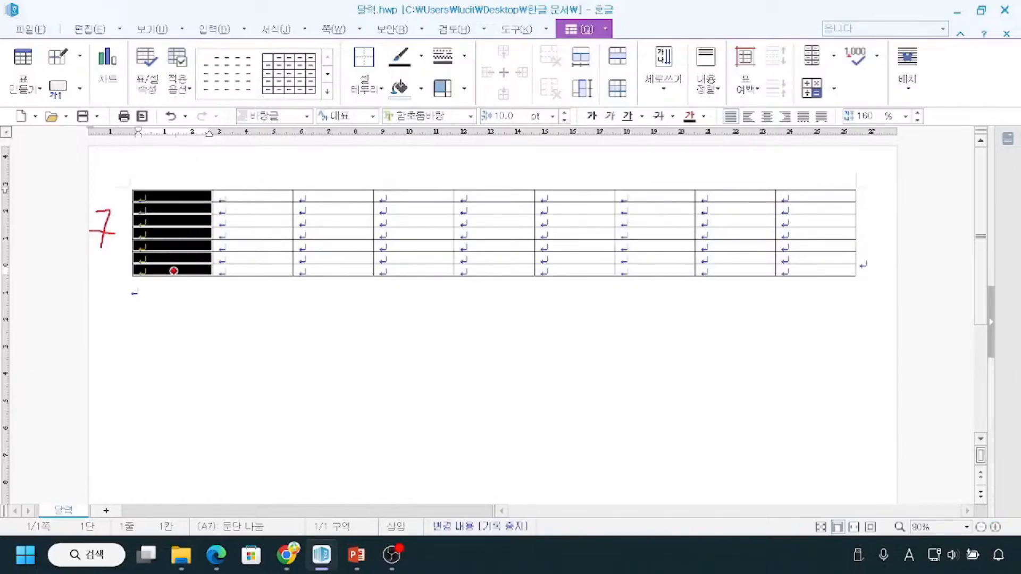
{"action": "mouse_move", "coordinate": [410, 164]}
{"action": "left_mouse_down"}
{"action": "mouse_move", "coordinate": [394, 152]}
{"action": "mouse_move", "coordinate": [391, 186]}
{"action": "left_mouse_up"}
{"action": "left_click_drag", "start_coordinate": [201, 200], "coordinate": [512, 194]}
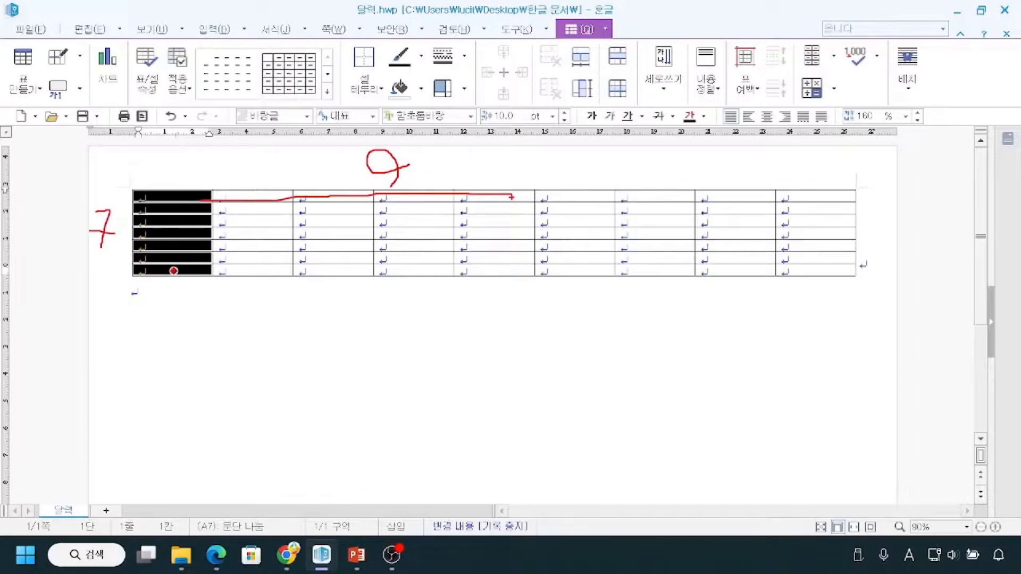
{"action": "key", "text": "Escape"}
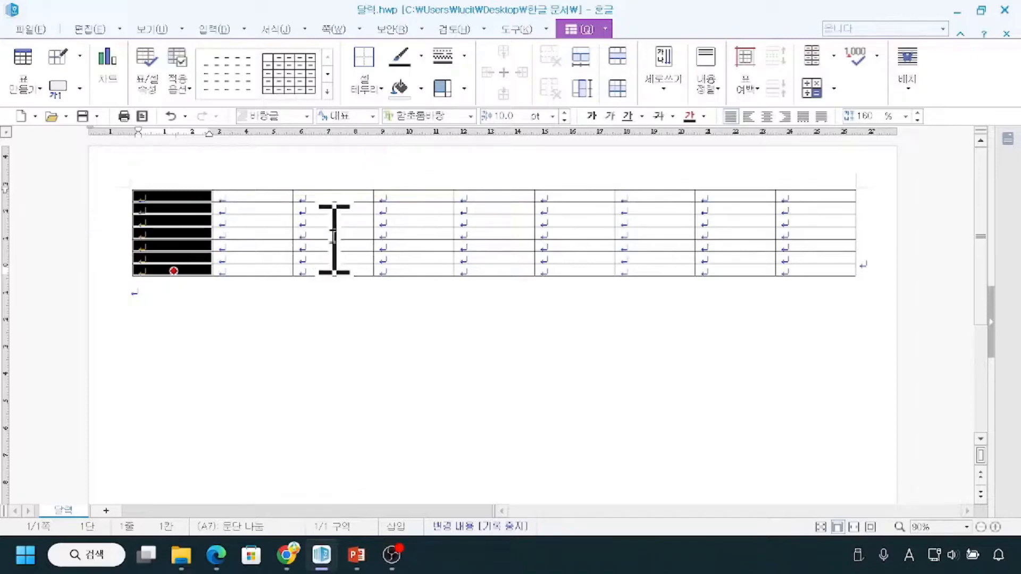
{"action": "key", "text": "ctrl+2"}
{"action": "mouse_move", "coordinate": [137, 186]}
{"action": "left_mouse_down"}
{"action": "mouse_move", "coordinate": [171, 168]}
{"action": "mouse_move", "coordinate": [416, 139]}
{"action": "mouse_move", "coordinate": [688, 139]}
{"action": "mouse_move", "coordinate": [813, 176]}
{"action": "left_mouse_up"}
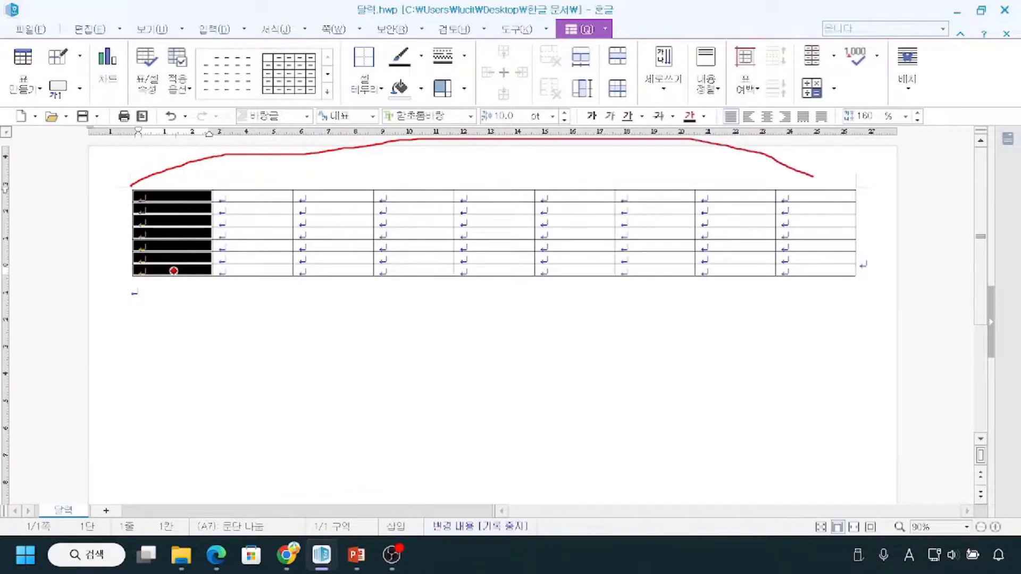
{"action": "mouse_move", "coordinate": [133, 192]}
{"action": "left_mouse_down"}
{"action": "mouse_move", "coordinate": [96, 367]}
{"action": "mouse_move", "coordinate": [113, 436]}
{"action": "left_mouse_up"}
{"action": "key", "text": "Escape"}
Clear the column selection by placing the text cursor in the paragraph below the table.
{"action": "left_click", "coordinate": [331, 341]}
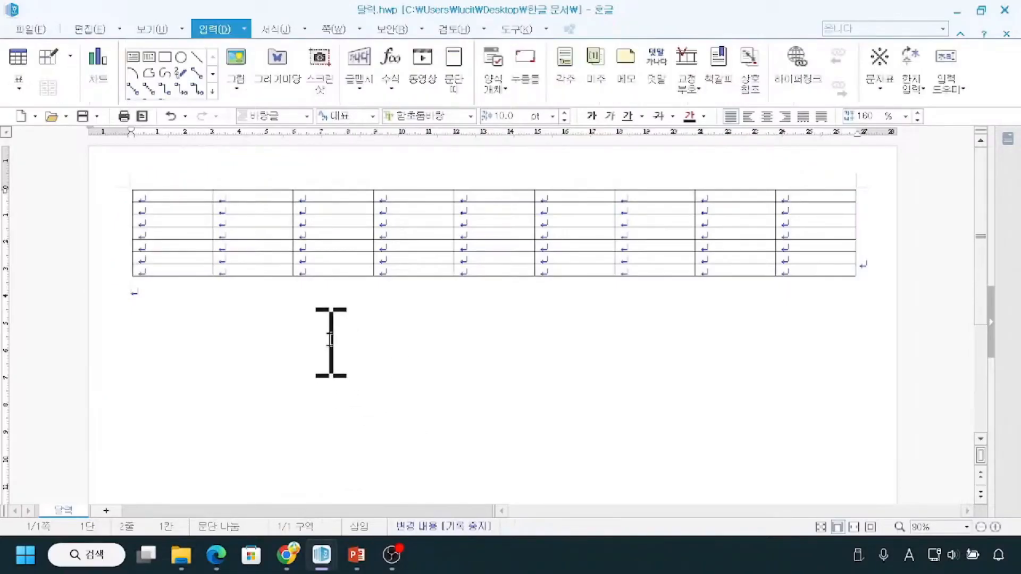
Select the whole table as an object and set the zoom to fit the page (쪽 맞춤).
{"action": "left_click", "coordinate": [135, 194]}
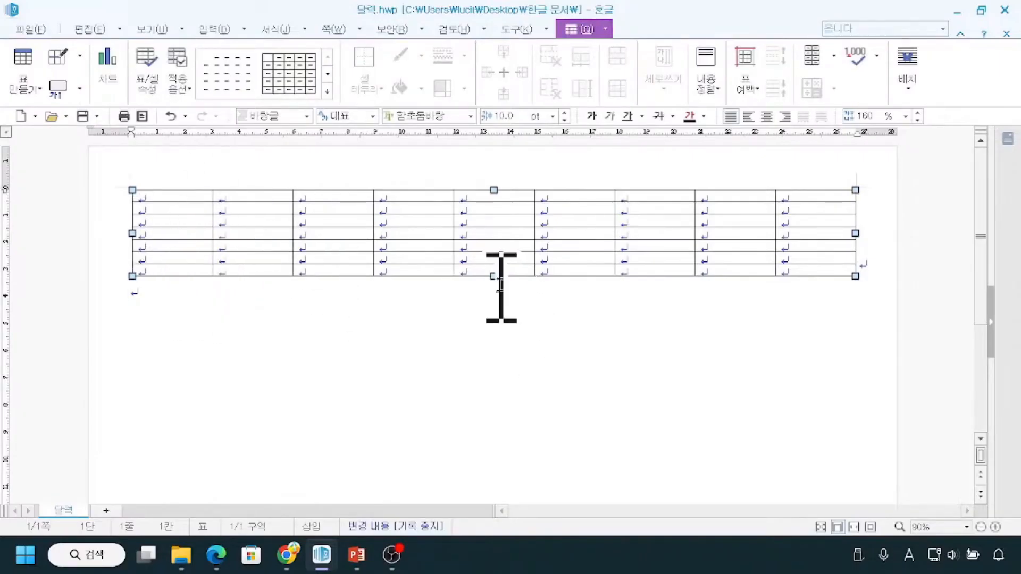
{"action": "left_click", "coordinate": [980, 528]}
{"action": "left_click", "coordinate": [980, 528]}
{"action": "left_click", "coordinate": [980, 528]}
{"action": "left_click", "coordinate": [980, 528]}
{"action": "left_click", "coordinate": [980, 528]}
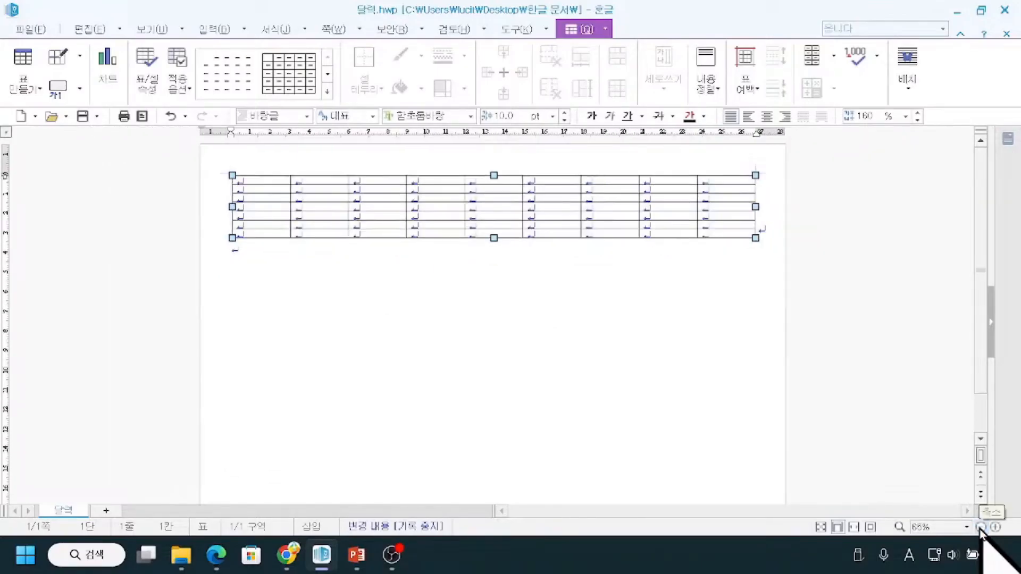
{"action": "left_click", "coordinate": [980, 528]}
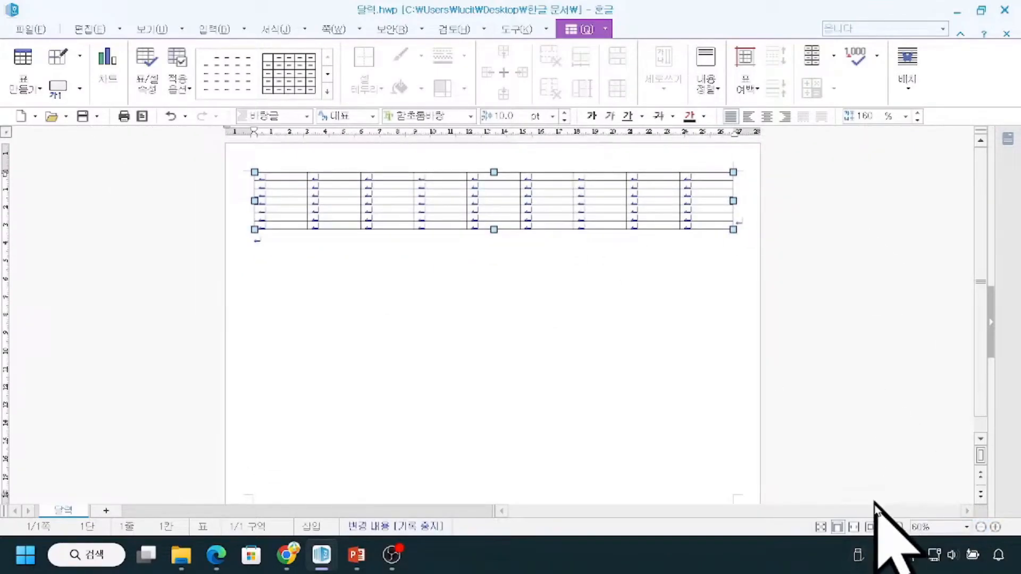
{"action": "left_click", "coordinate": [873, 527]}
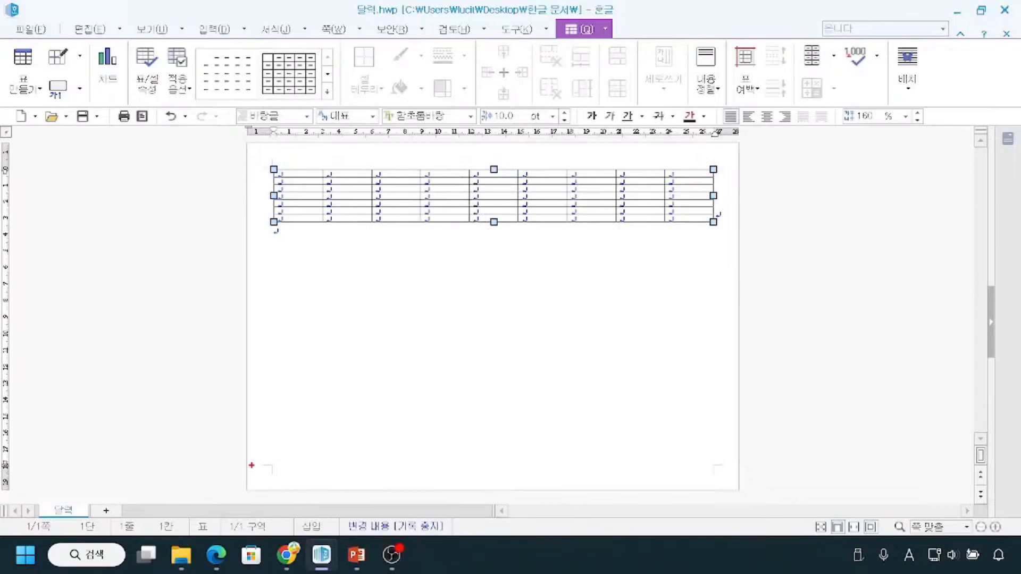
{"action": "left_click_drag", "start_coordinate": [275, 464], "coordinate": [275, 483]}
{"action": "left_click_drag", "start_coordinate": [748, 465], "coordinate": [714, 465]}
{"action": "left_click_drag", "start_coordinate": [238, 463], "coordinate": [724, 461]}
{"action": "mouse_move", "coordinate": [487, 211]}
{"action": "left_mouse_down"}
{"action": "mouse_move", "coordinate": [479, 221]}
{"action": "mouse_move", "coordinate": [505, 214]}
{"action": "mouse_move", "coordinate": [479, 219]}
{"action": "mouse_move", "coordinate": [492, 274]}
{"action": "mouse_move", "coordinate": [490, 459]}
{"action": "mouse_move", "coordinate": [478, 449]}
{"action": "mouse_move", "coordinate": [507, 444]}
{"action": "left_mouse_up"}
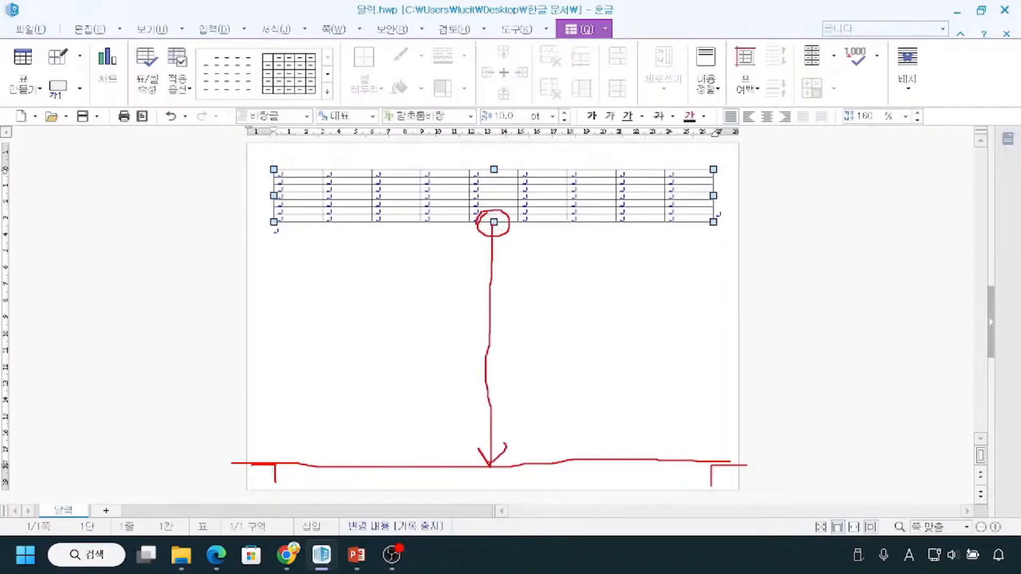
{"action": "left_click_drag", "start_coordinate": [229, 468], "coordinate": [710, 464]}
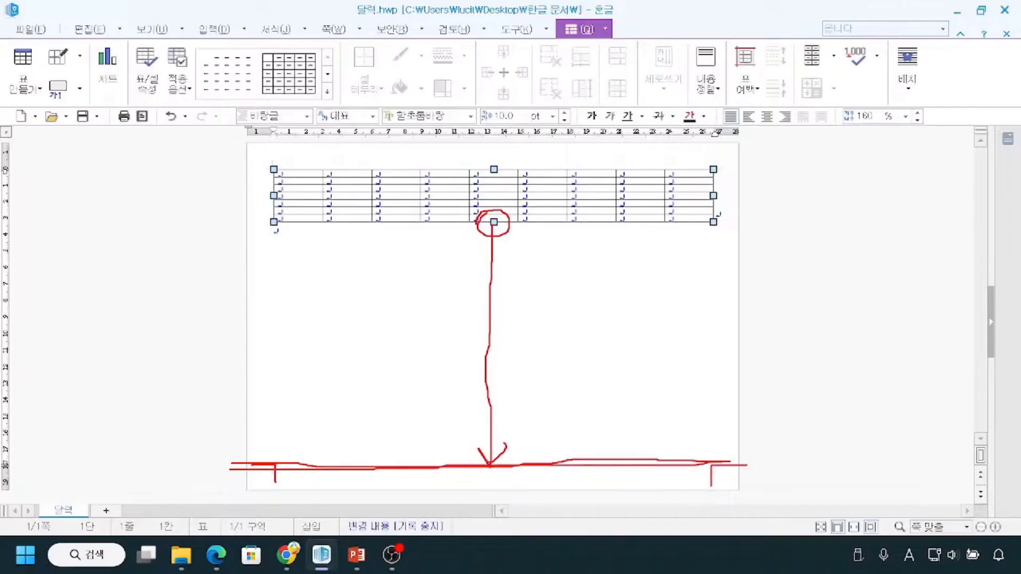
{"action": "key", "text": "Escape"}
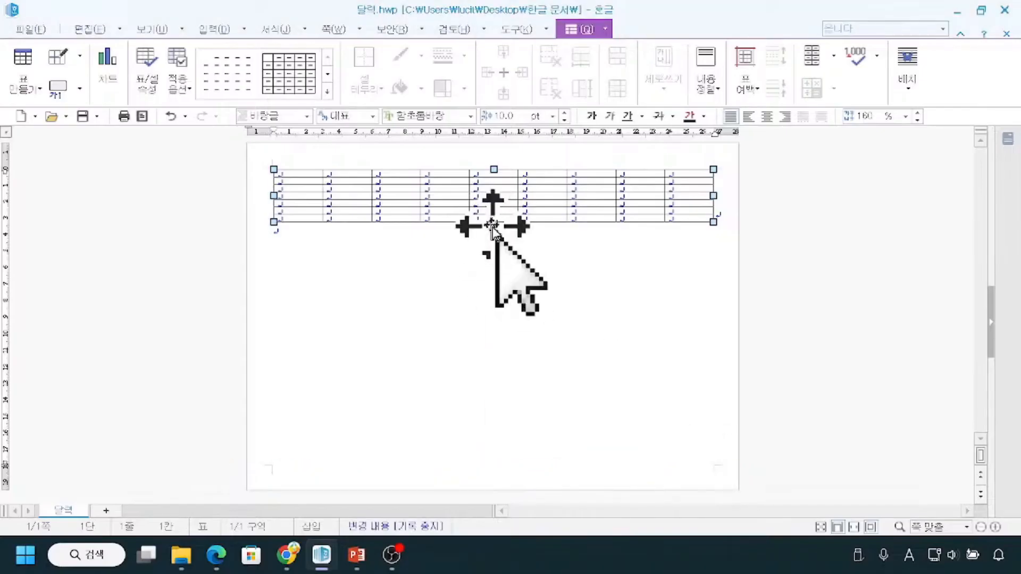
{"action": "key", "text": "ctrl"}
{"action": "key", "text": "ctrl"}
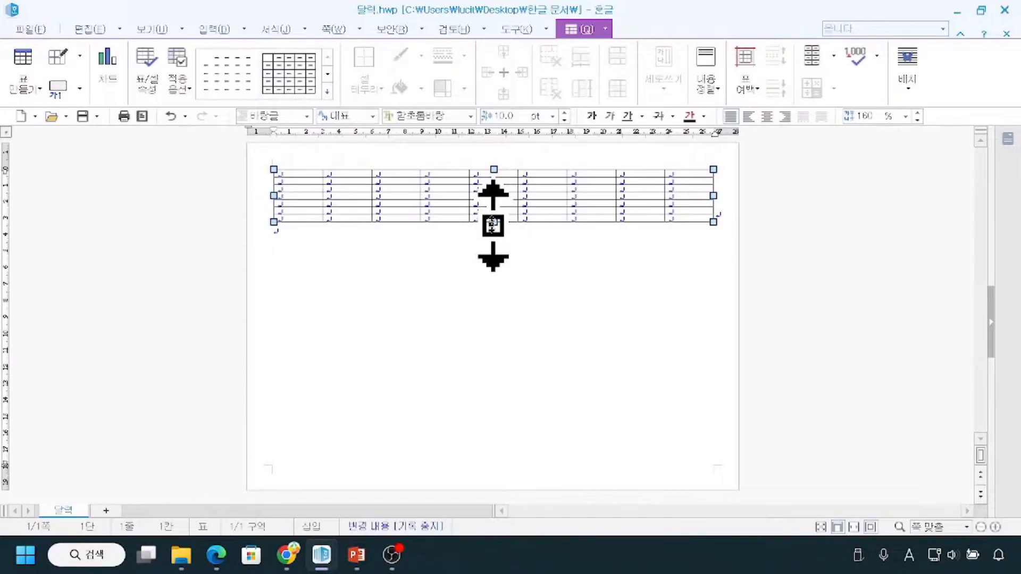
Stretch the selected table's lower edge down to the page's bottom margin so it fills the area within the margins.
{"action": "left_click_drag", "start_coordinate": [494, 226], "coordinate": [466, 465]}
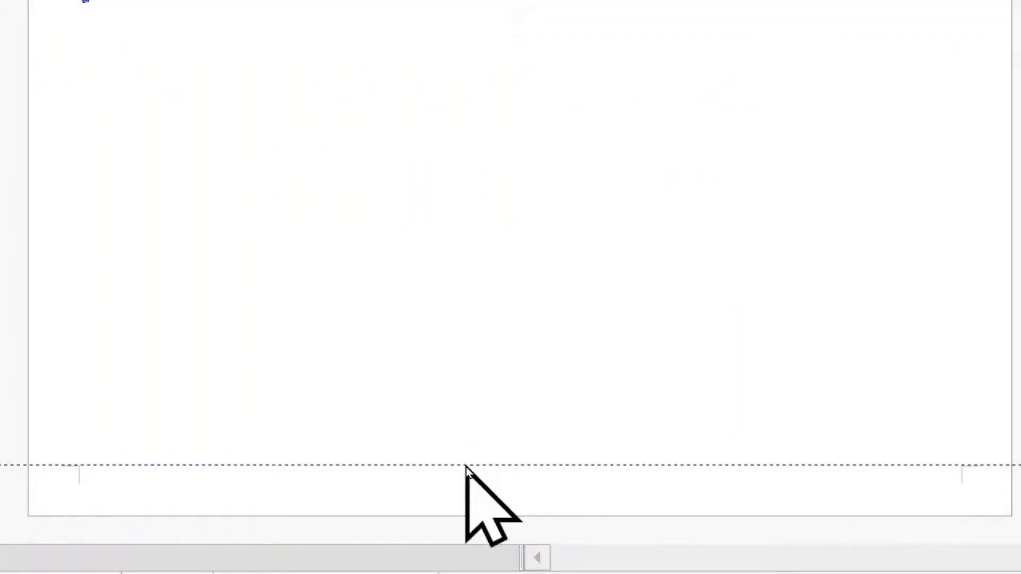
{"action": "left_click", "coordinate": [456, 466]}
{"action": "mouse_move", "coordinate": [66, 465]}
{"action": "left_mouse_down"}
{"action": "mouse_move", "coordinate": [83, 465]}
{"action": "mouse_move", "coordinate": [78, 482]}
{"action": "left_mouse_up"}
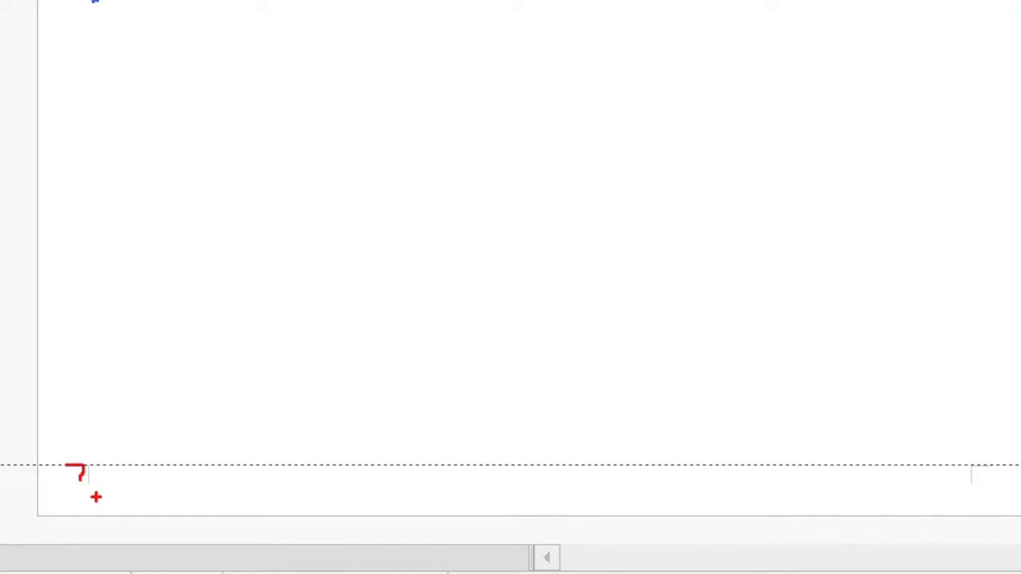
{"action": "key", "text": "Escape"}
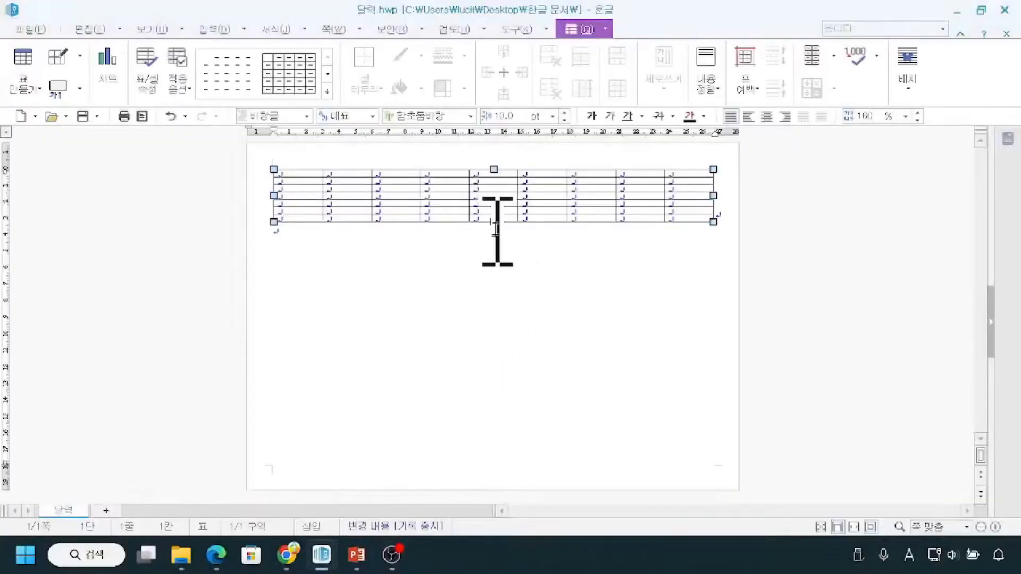
{"action": "left_click_drag", "start_coordinate": [494, 222], "coordinate": [454, 464]}
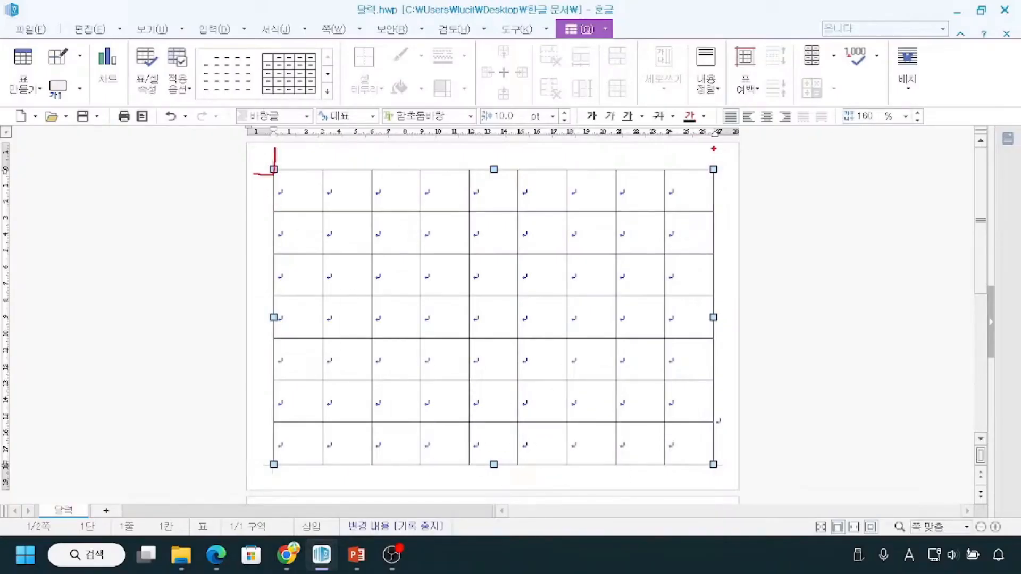
Examine how the enlarged table fits within the page margins and the page that follows it.
{"action": "mouse_move", "coordinate": [738, 464]}
{"action": "left_mouse_down"}
{"action": "mouse_move", "coordinate": [716, 463]}
{"action": "mouse_move", "coordinate": [705, 486]}
{"action": "left_mouse_up"}
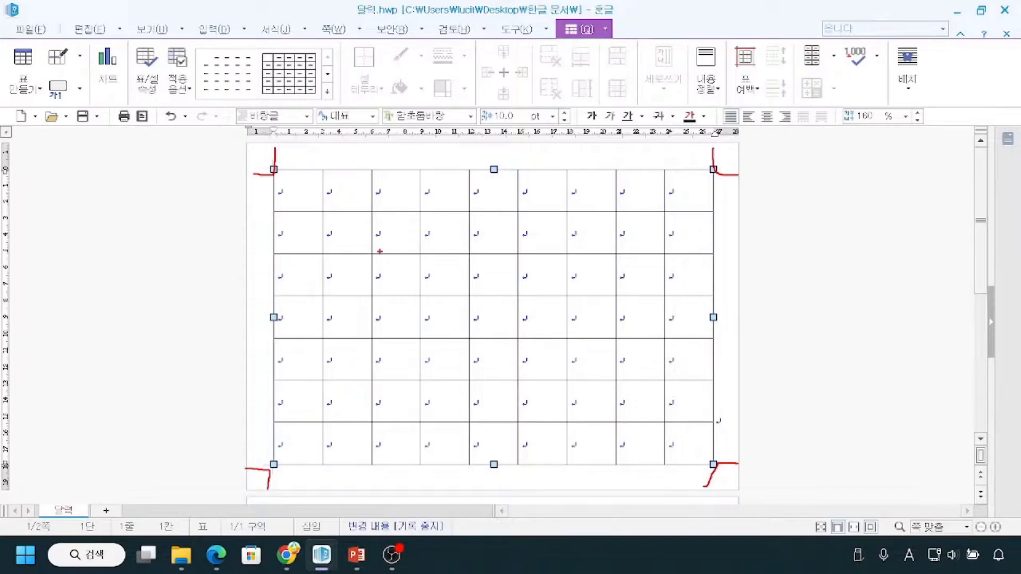
{"action": "scroll", "coordinate": [421, 330], "scroll_direction": "down", "scroll_amount": 3}
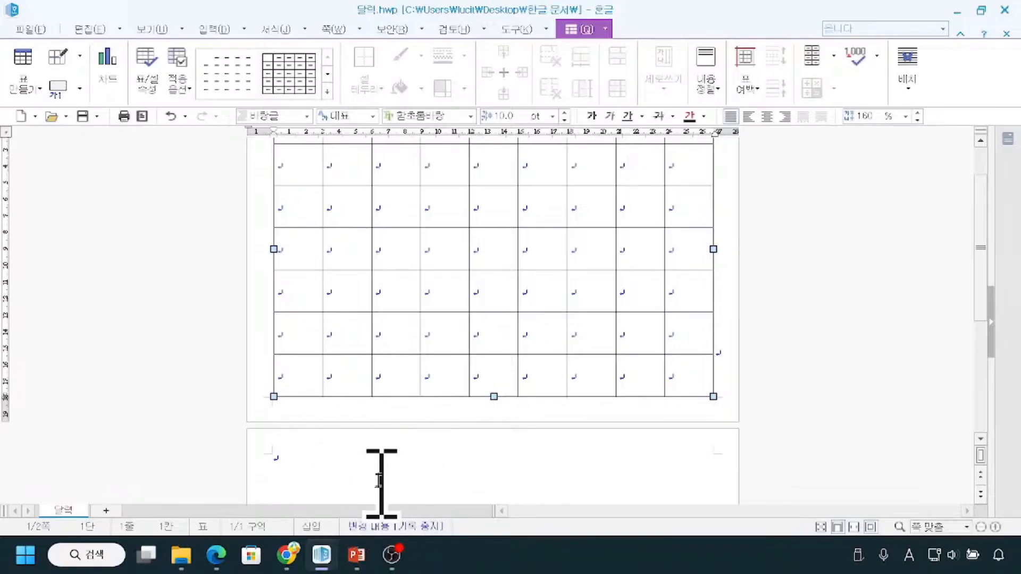
{"action": "key", "text": "ctrl"}
{"action": "key", "text": "ctrl"}
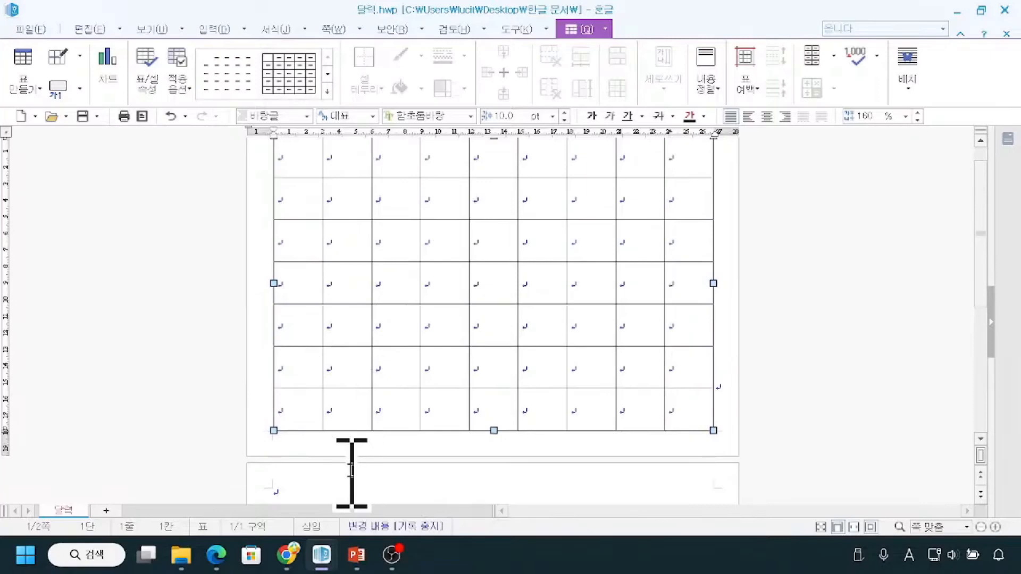
{"action": "key", "text": "ctrl"}
{"action": "scroll", "coordinate": [401, 463], "scroll_direction": "up", "scroll_amount": 2}
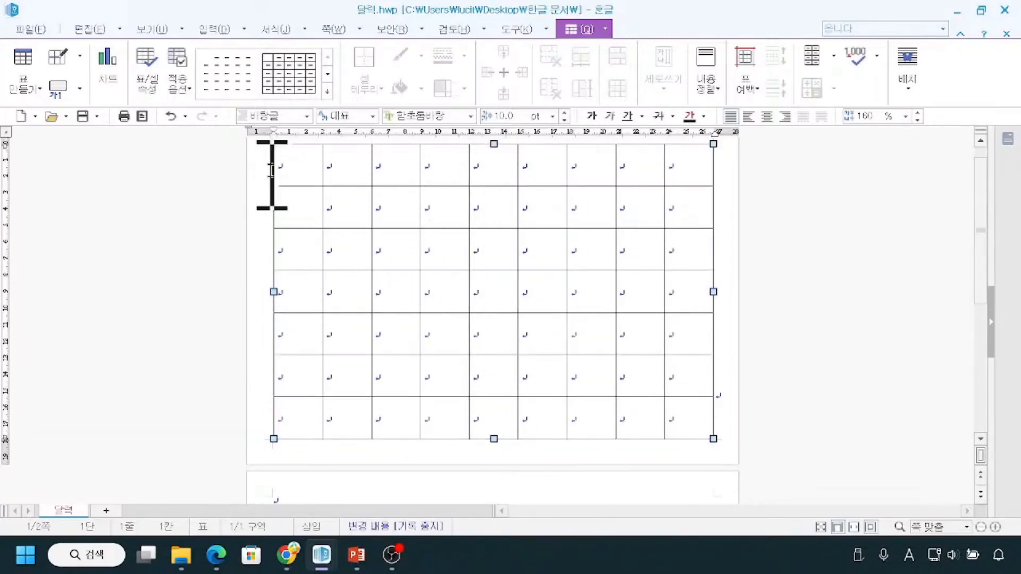
{"action": "scroll", "coordinate": [472, 349], "scroll_direction": "up", "scroll_amount": 1}
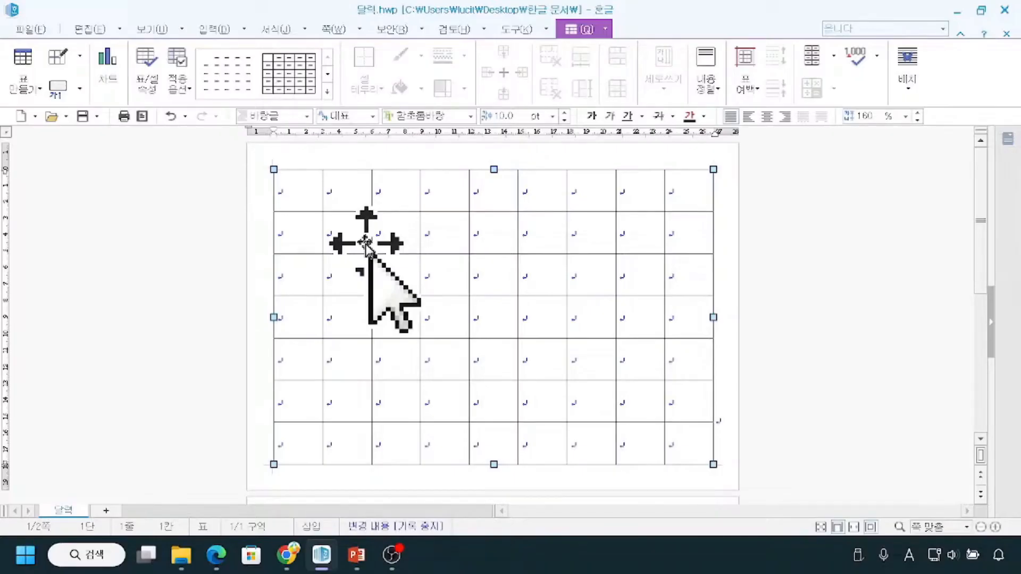
{"action": "mouse_move", "coordinate": [272, 171]}
{"action": "left_mouse_down"}
{"action": "mouse_move", "coordinate": [690, 336]}
{"action": "mouse_move", "coordinate": [702, 450]}
{"action": "mouse_move", "coordinate": [712, 456]}
{"action": "left_mouse_up"}
{"action": "left_click_drag", "start_coordinate": [387, 199], "coordinate": [323, 287]}
{"action": "left_click_drag", "start_coordinate": [459, 233], "coordinate": [396, 334]}
{"action": "left_click_drag", "start_coordinate": [542, 269], "coordinate": [463, 378]}
{"action": "left_click_drag", "start_coordinate": [600, 312], "coordinate": [531, 400]}
{"action": "left_click_drag", "start_coordinate": [640, 349], "coordinate": [598, 421]}
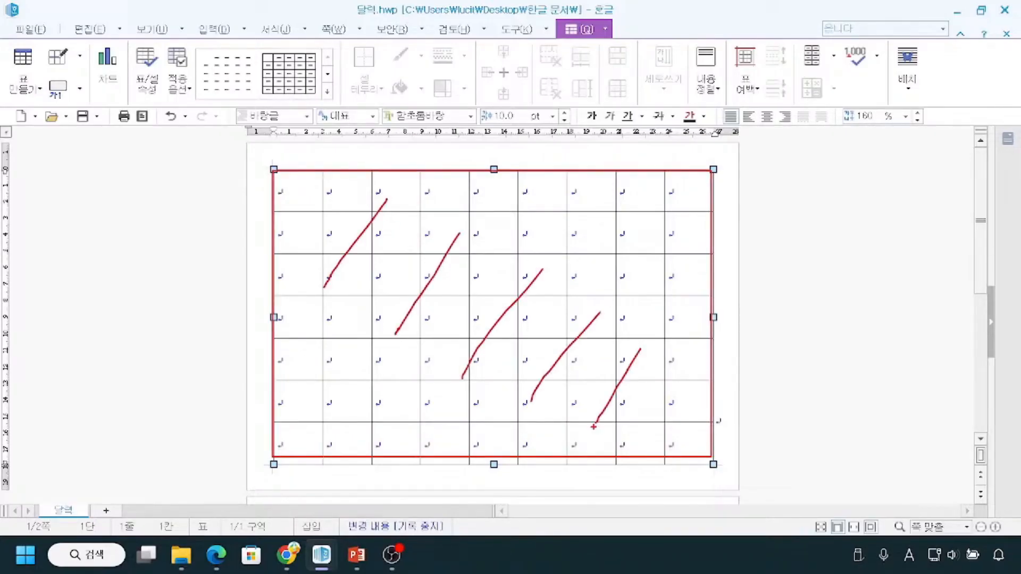
{"action": "key", "text": "Escape"}
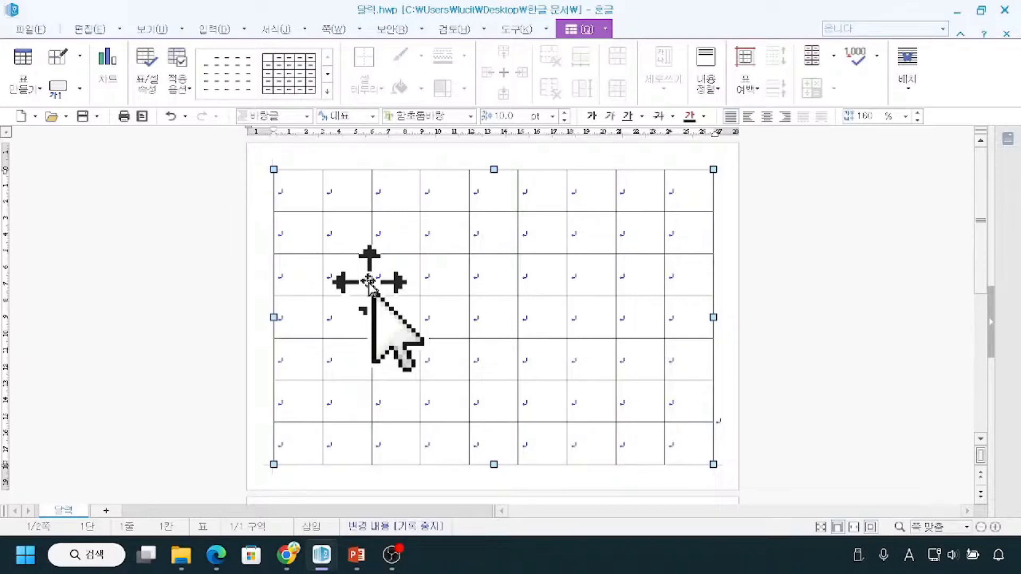
{"action": "key", "text": "ctrl"}
{"action": "key", "text": "ctrl"}
{"action": "key", "text": "ctrl"}
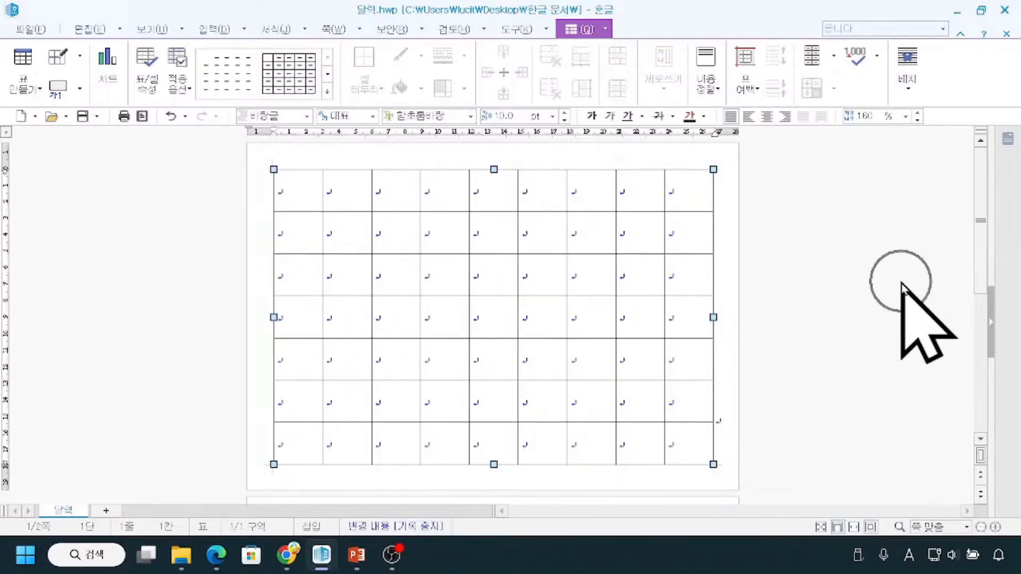
{"action": "key", "text": "ctrl"}
Deselect the table object, select all its cells from the first to the last, and clear that selection.
{"action": "key", "text": "Escape"}
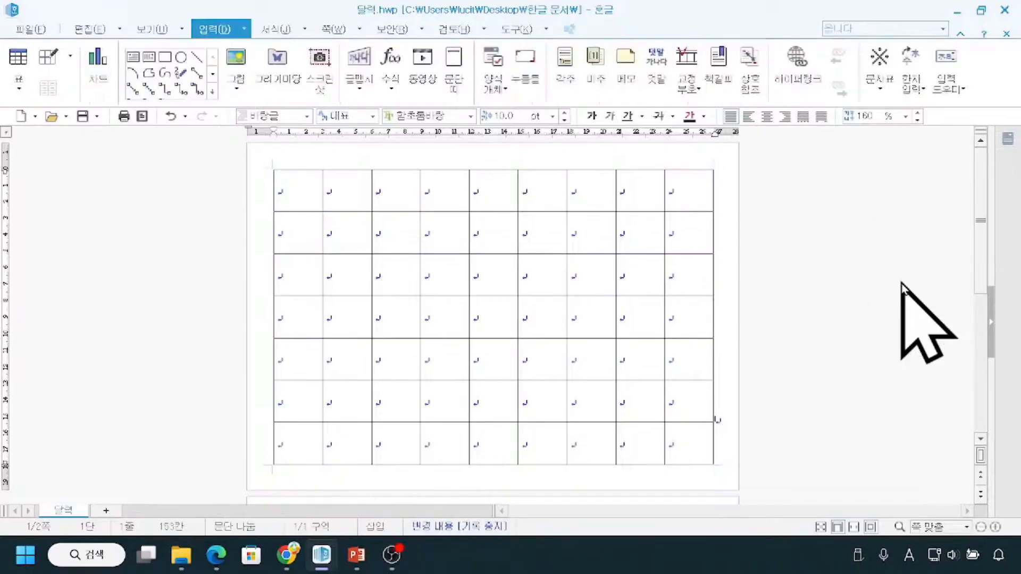
{"action": "key", "text": "ctrl"}
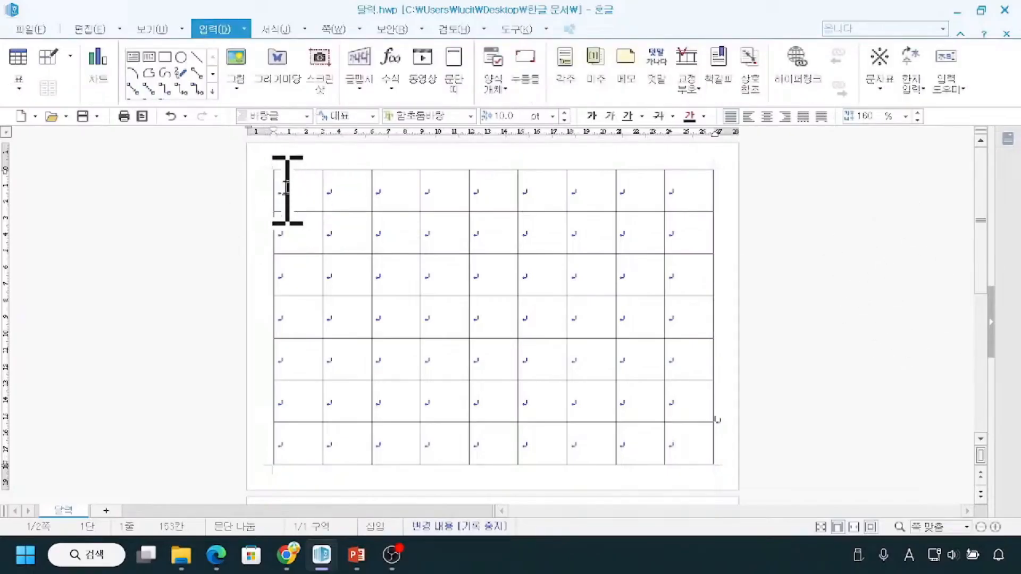
{"action": "key", "text": "ctrl"}
{"action": "key", "text": "ctrl"}
{"action": "left_click_drag", "start_coordinate": [287, 189], "coordinate": [682, 446]}
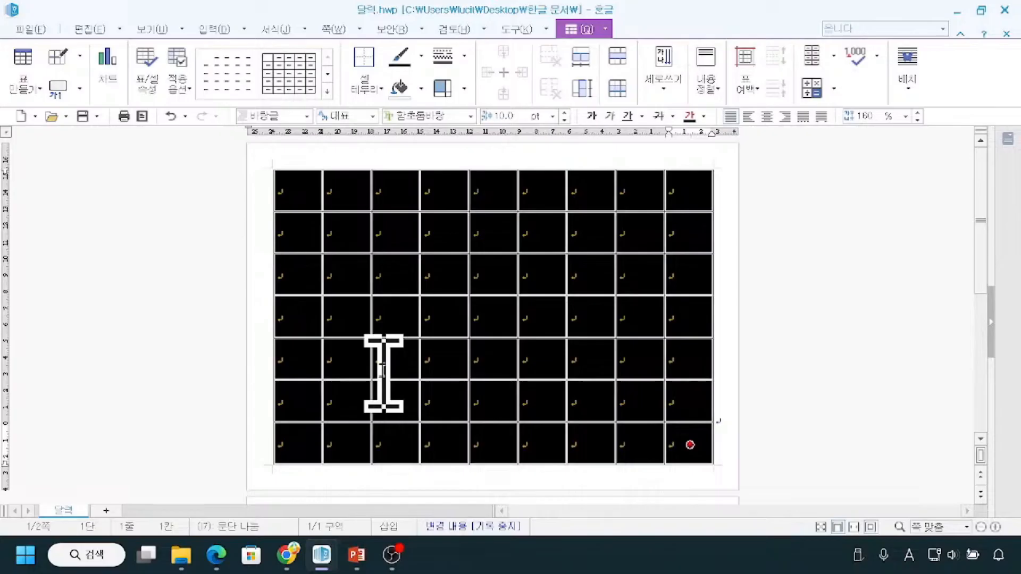
{"action": "key", "text": "Escape"}
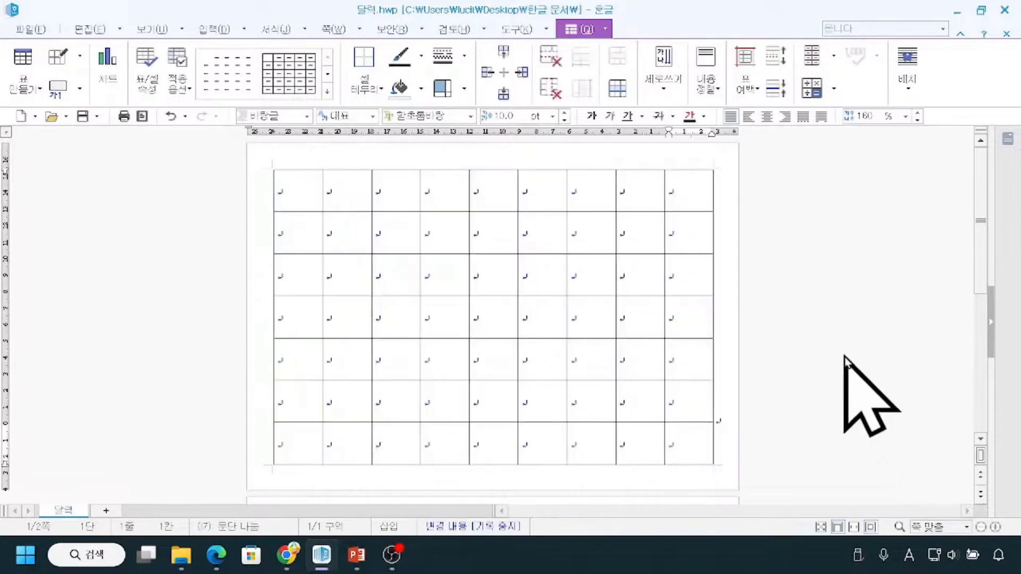
Extend a cell selection from the fifth cell of the third row to the whole table and clear it.
{"action": "left_click", "coordinate": [490, 270]}
{"action": "left_click", "coordinate": [490, 270]}
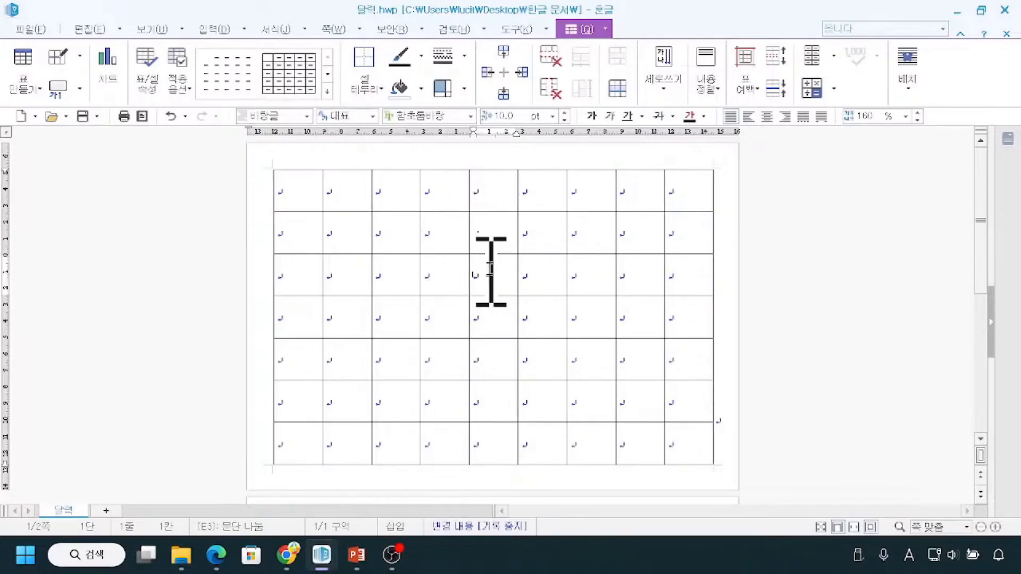
{"action": "key", "text": "F5"}
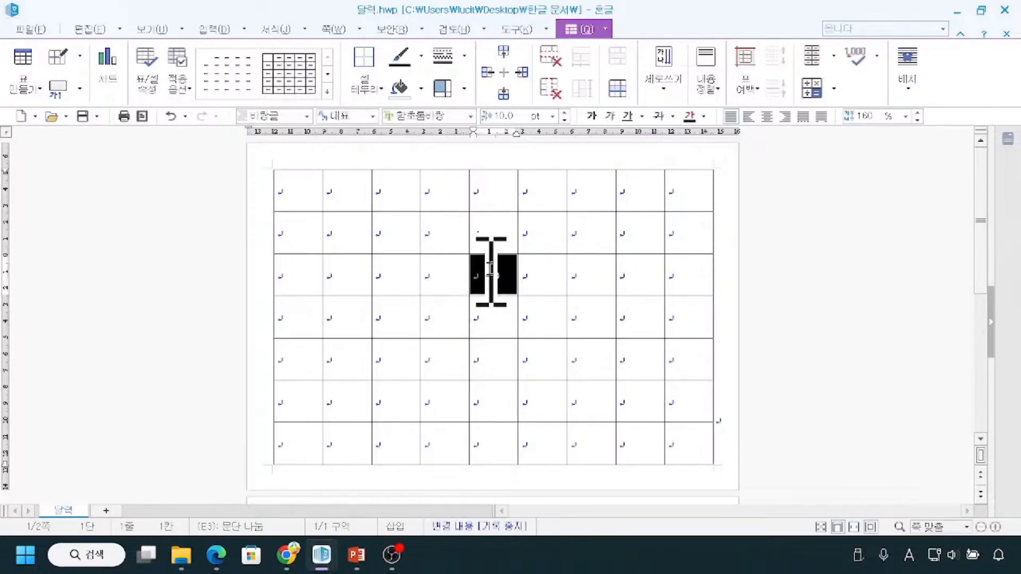
{"action": "key", "text": "XF86AudioMute"}
{"action": "key", "text": "F5"}
{"action": "key", "text": "F5"}
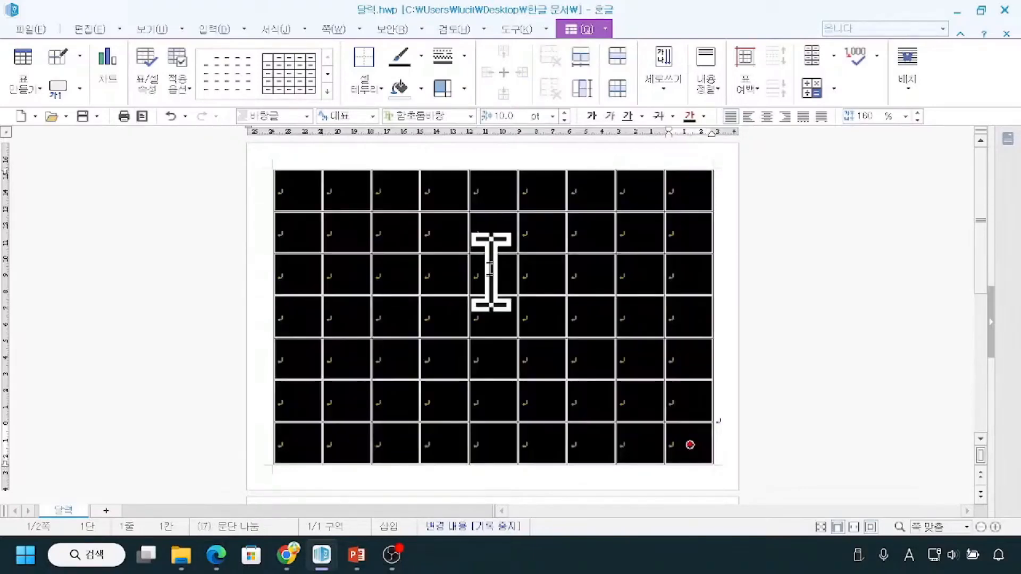
{"action": "key", "text": "Escape"}
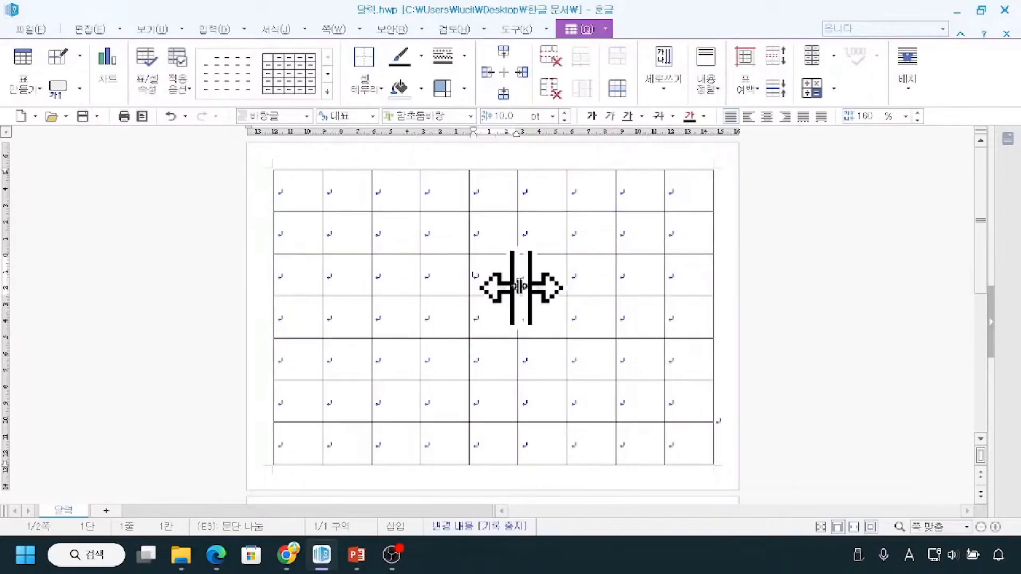
Select all cells of the table and apply bold to their text.
{"action": "key", "text": "F5"}
{"action": "key", "text": "F5"}
{"action": "key", "text": "F5"}
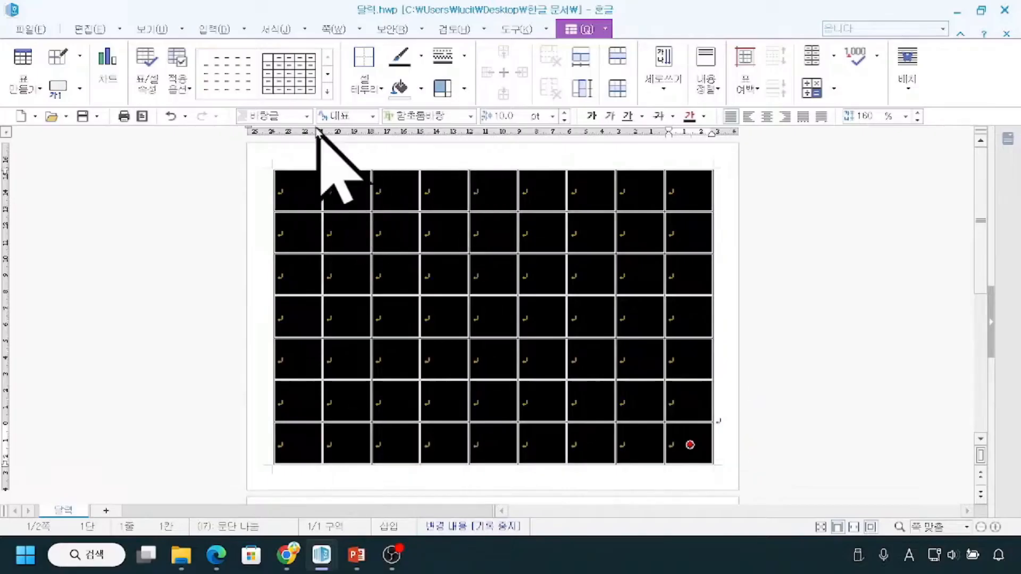
{"action": "mouse_move", "coordinate": [237, 104]}
{"action": "left_mouse_down"}
{"action": "mouse_move", "coordinate": [252, 137]}
{"action": "mouse_move", "coordinate": [764, 139]}
{"action": "left_mouse_up"}
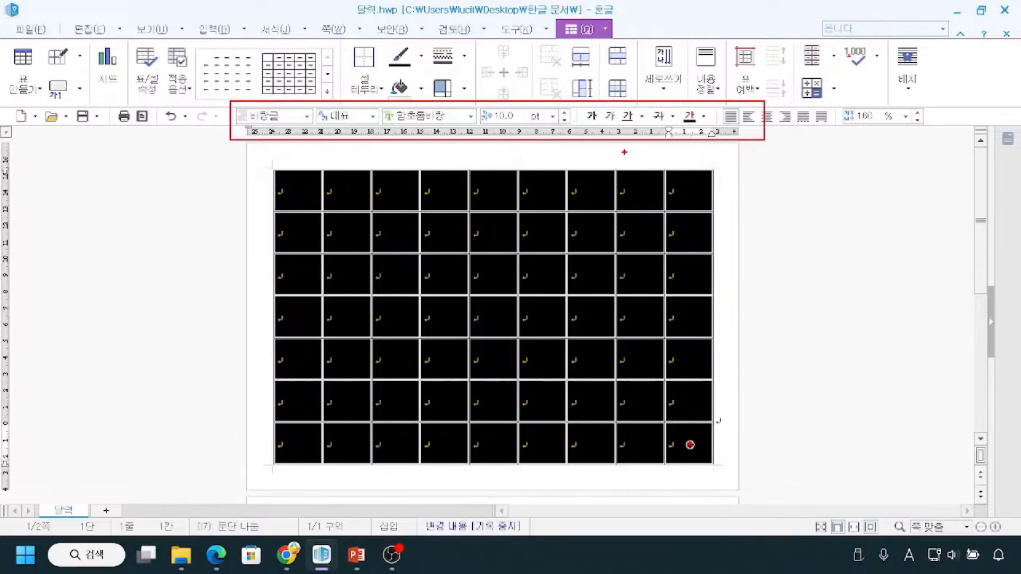
{"action": "key", "text": "Escape"}
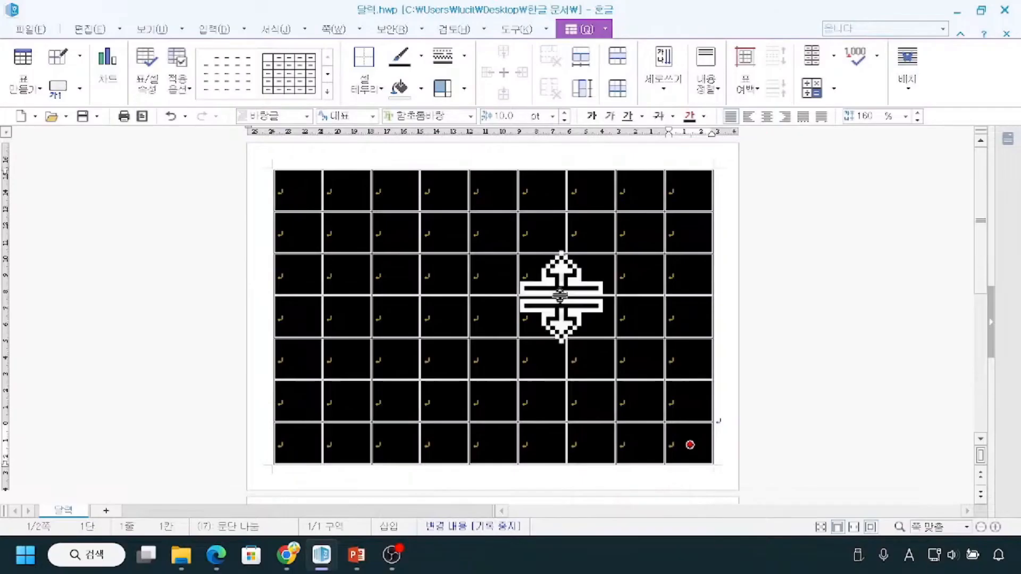
{"action": "left_click", "coordinate": [592, 116]}
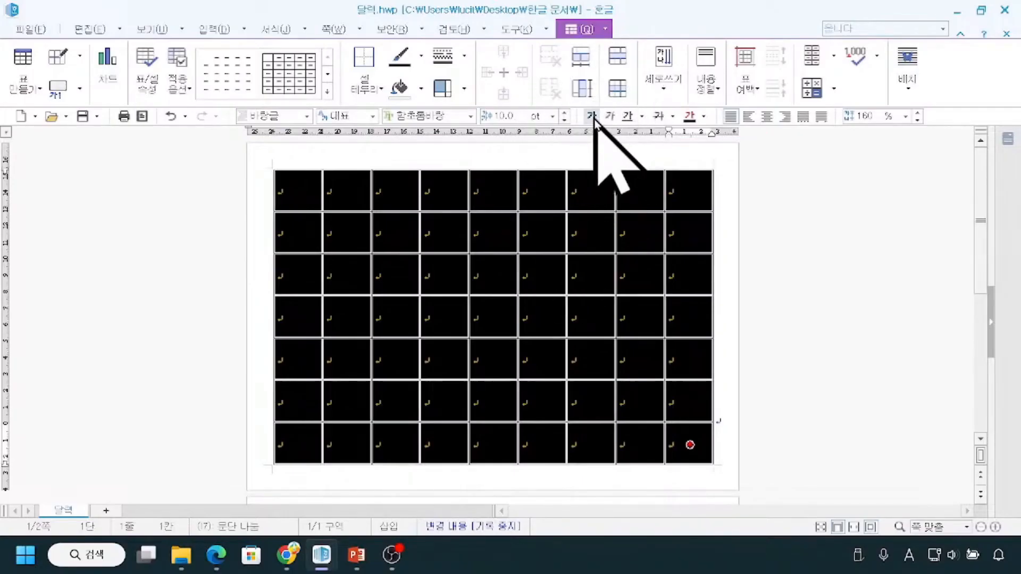
{"action": "left_click", "coordinate": [592, 116]}
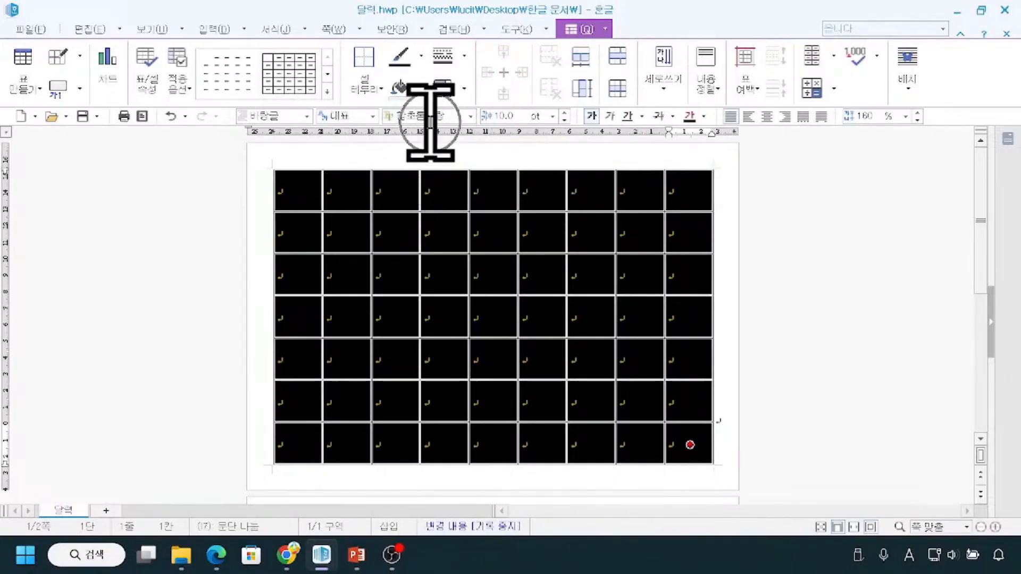
Browse the decorative, system and Hancom font categories for a font for the selected cells' text.
{"action": "left_click", "coordinate": [470, 117]}
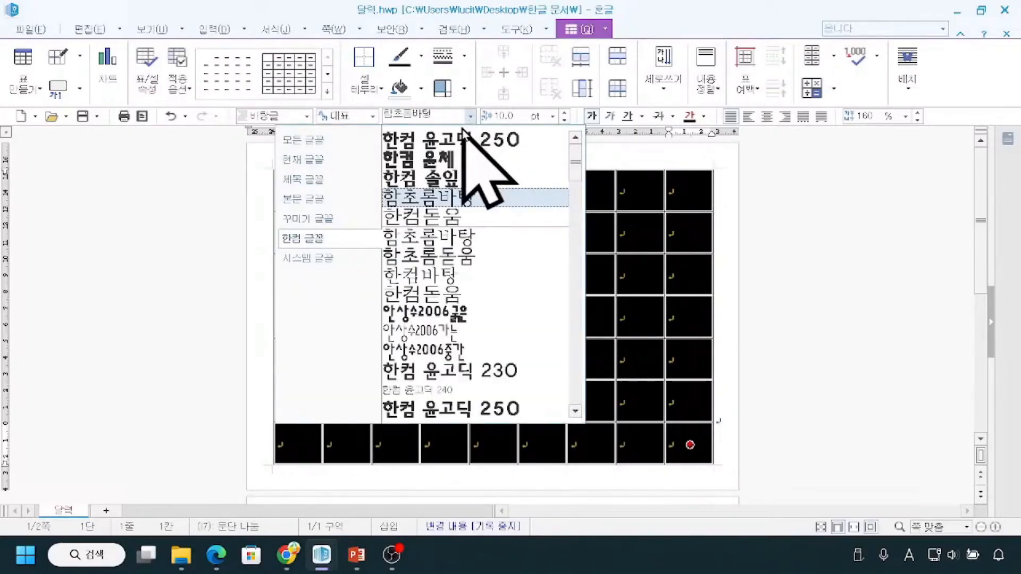
{"action": "left_click", "coordinate": [328, 220]}
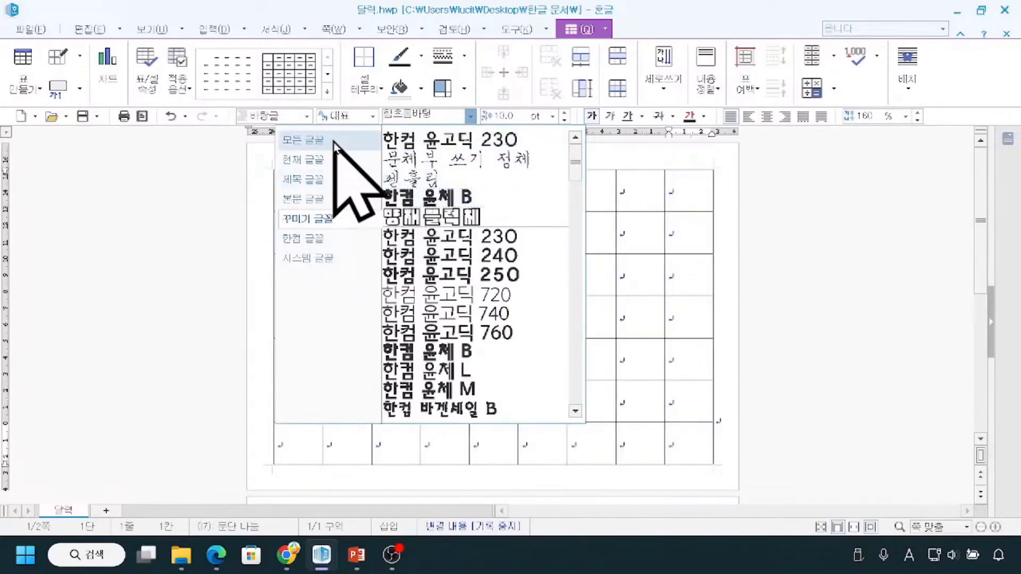
{"action": "left_click", "coordinate": [333, 258]}
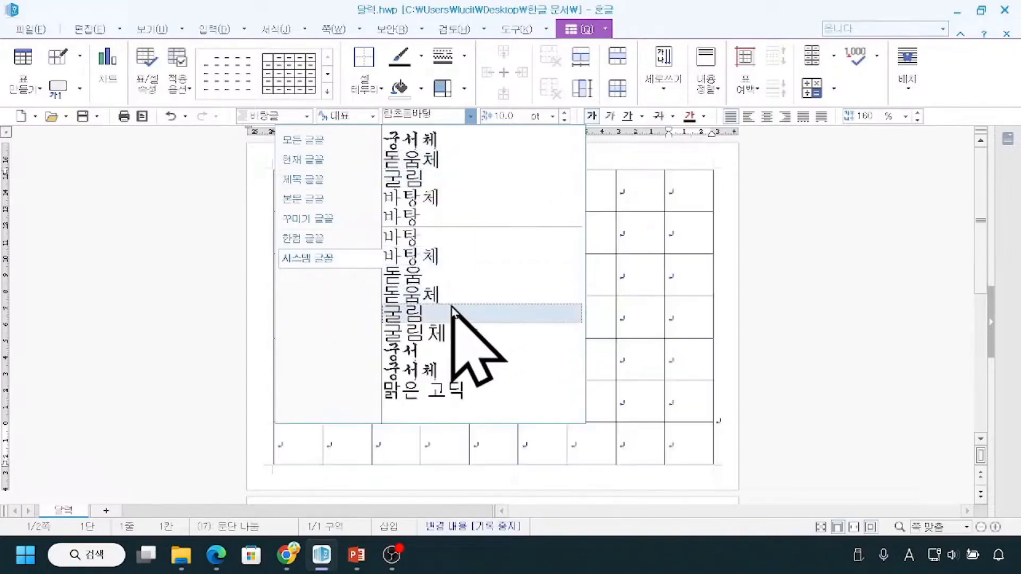
{"action": "left_click", "coordinate": [360, 238]}
{"action": "scroll", "coordinate": [479, 298], "scroll_direction": "down", "scroll_amount": 5}
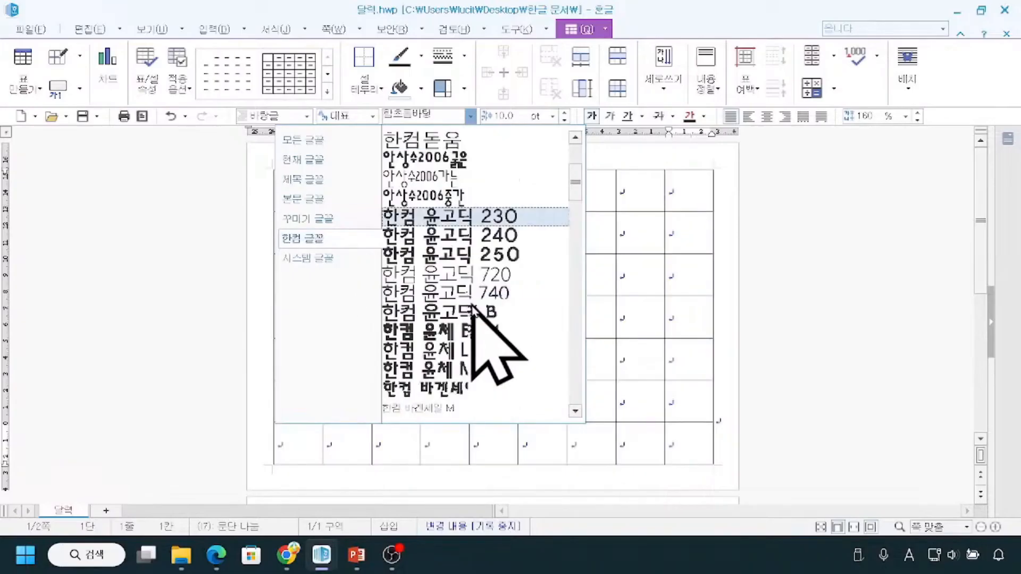
{"action": "scroll", "coordinate": [470, 319], "scroll_direction": "down", "scroll_amount": 2}
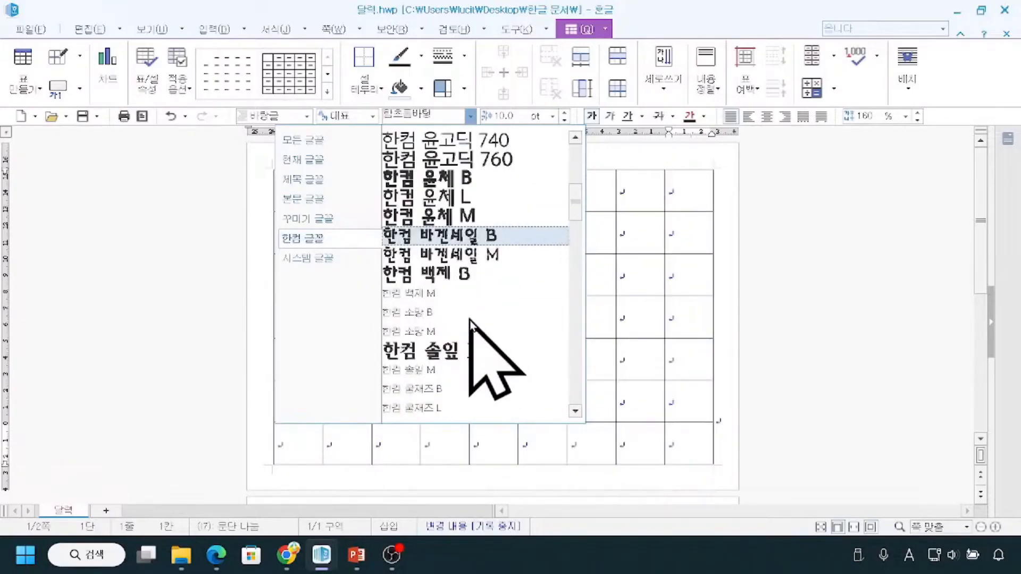
{"action": "left_click", "coordinate": [307, 245]}
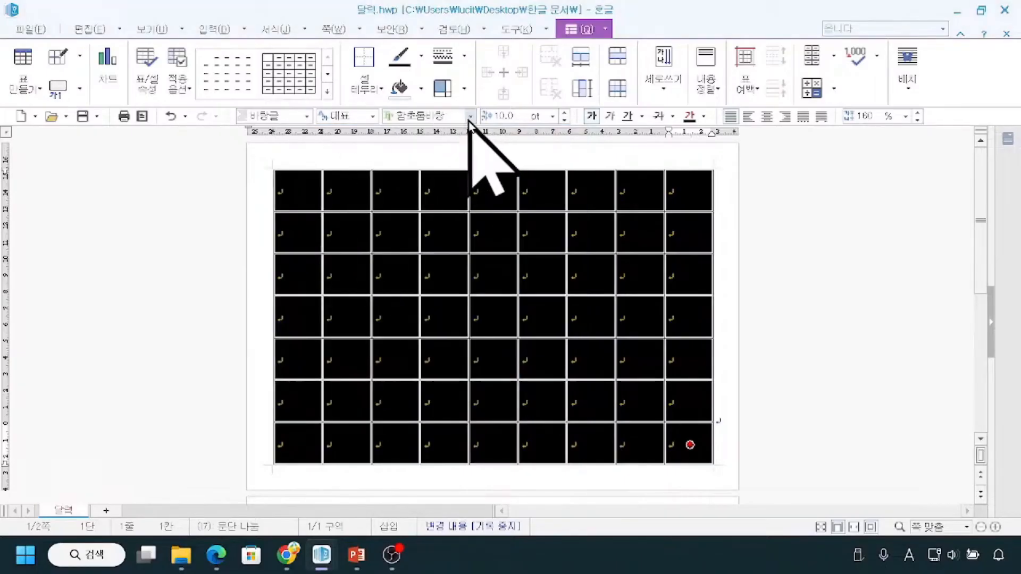
{"action": "left_click", "coordinate": [470, 117]}
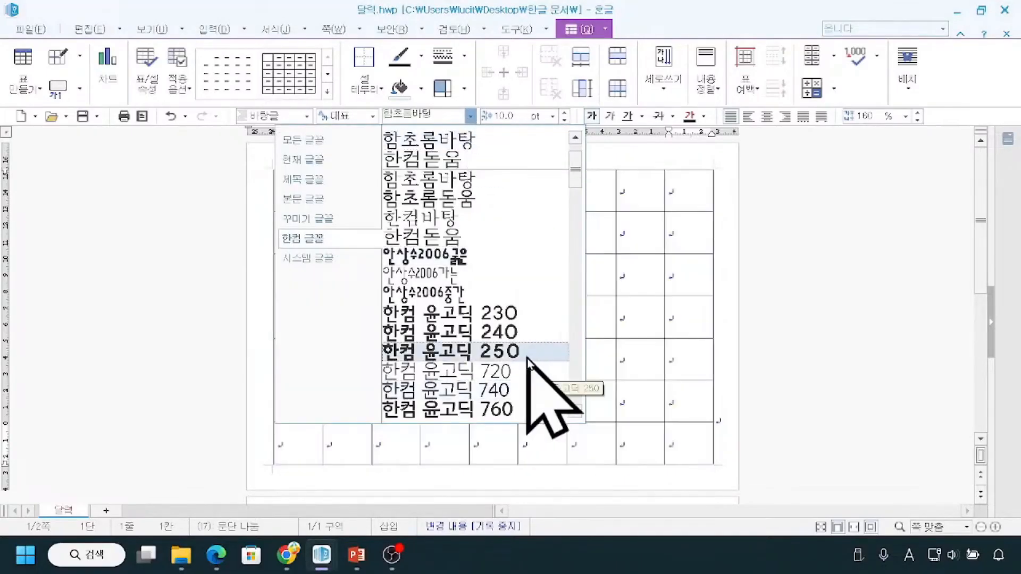
{"action": "scroll", "coordinate": [456, 126], "scroll_direction": "up", "scroll_amount": 1}
{"action": "left_click", "coordinate": [471, 118]}
{"action": "left_click", "coordinate": [471, 118]}
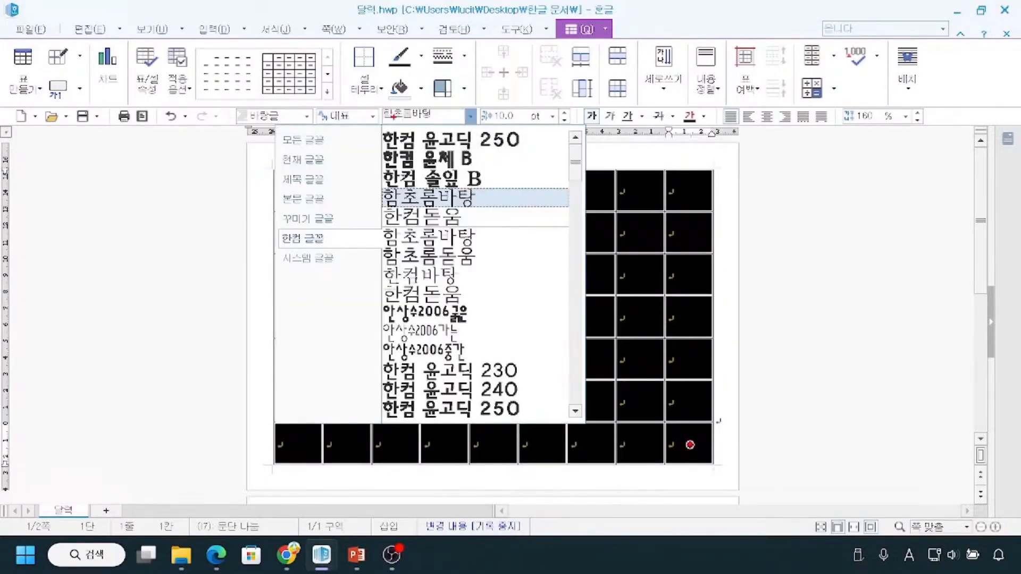
Search the fonts by name for 한컴 솔 and compare the matching B and M variants.
{"action": "mouse_move", "coordinate": [390, 122]}
{"action": "left_mouse_down"}
{"action": "mouse_move", "coordinate": [433, 124]}
{"action": "mouse_move", "coordinate": [438, 112]}
{"action": "left_mouse_up"}
{"action": "key", "text": "Escape"}
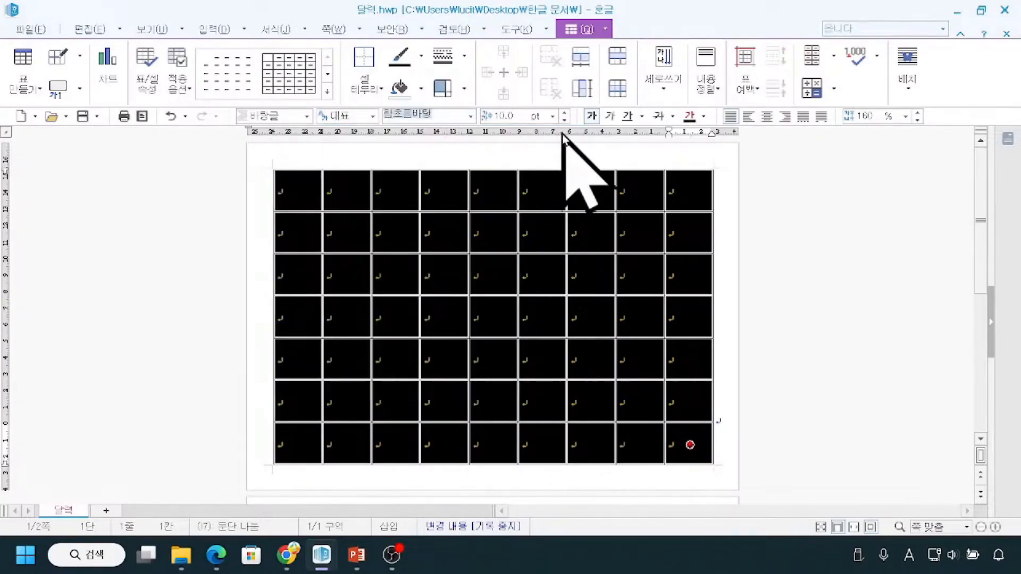
{"action": "key", "text": "BackSpace"}
{"action": "type", "text": "한컴 소"}
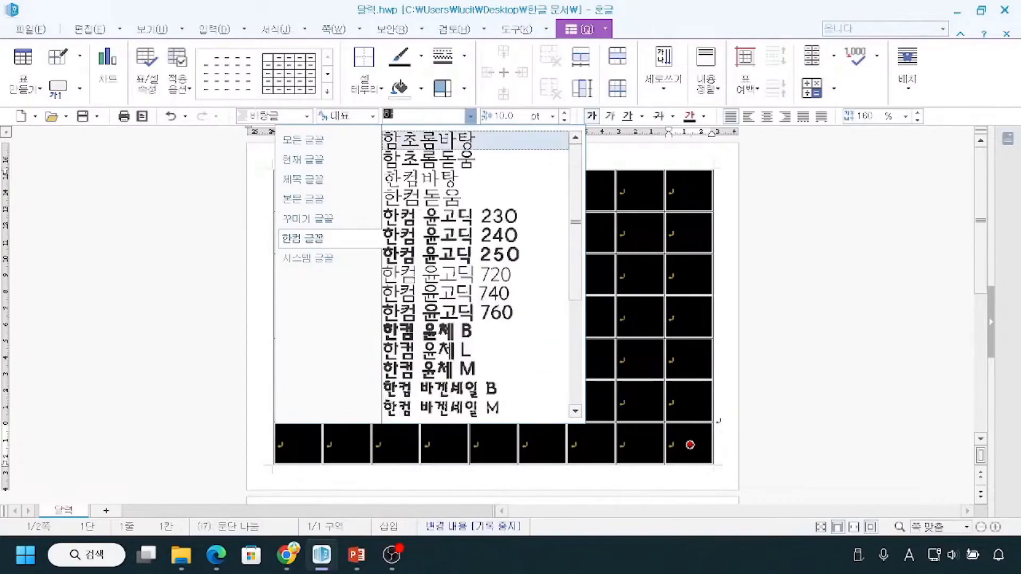
{"action": "type", "text": "ㄹ"}
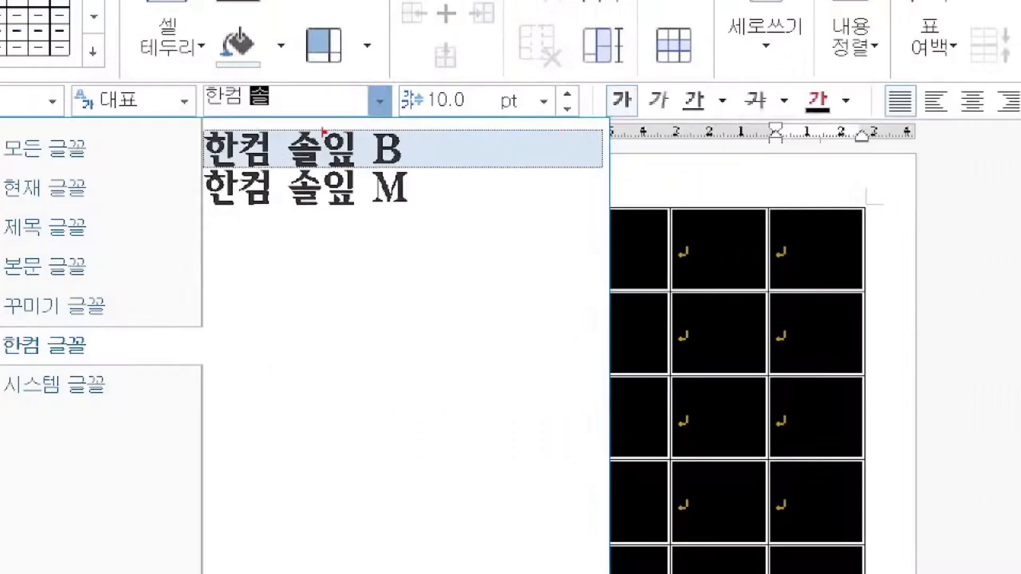
{"action": "left_click_drag", "start_coordinate": [219, 117], "coordinate": [260, 122]}
{"action": "left_click_drag", "start_coordinate": [433, 139], "coordinate": [439, 196]}
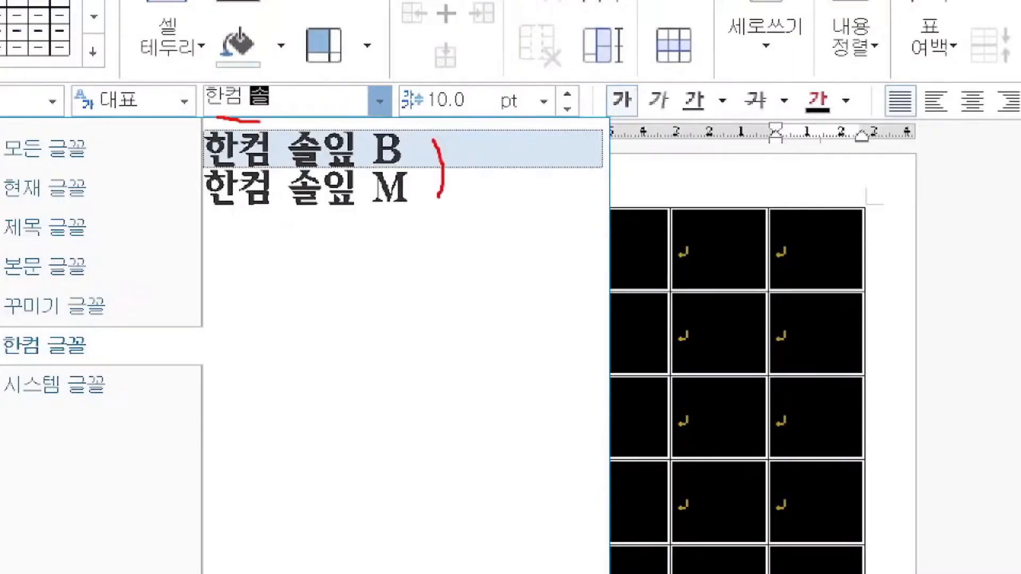
{"action": "mouse_move", "coordinate": [198, 166]}
{"action": "left_mouse_down"}
{"action": "mouse_move", "coordinate": [386, 230]}
{"action": "mouse_move", "coordinate": [422, 226]}
{"action": "left_mouse_up"}
{"action": "left_click_drag", "start_coordinate": [437, 173], "coordinate": [469, 172]}
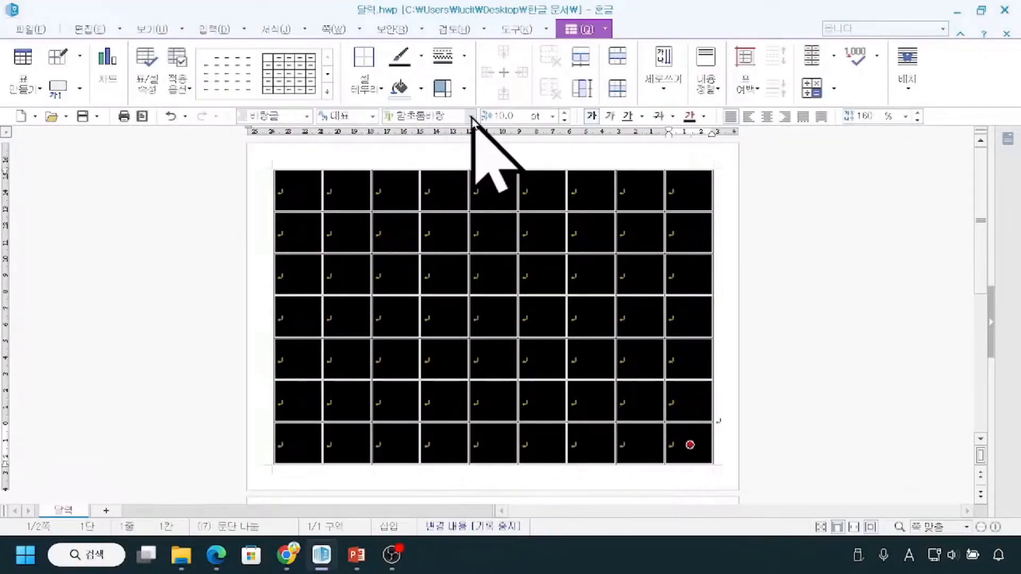
Set the font of all the selected table cells to 한컴 솔잎 M.
{"action": "left_click", "coordinate": [380, 101]}
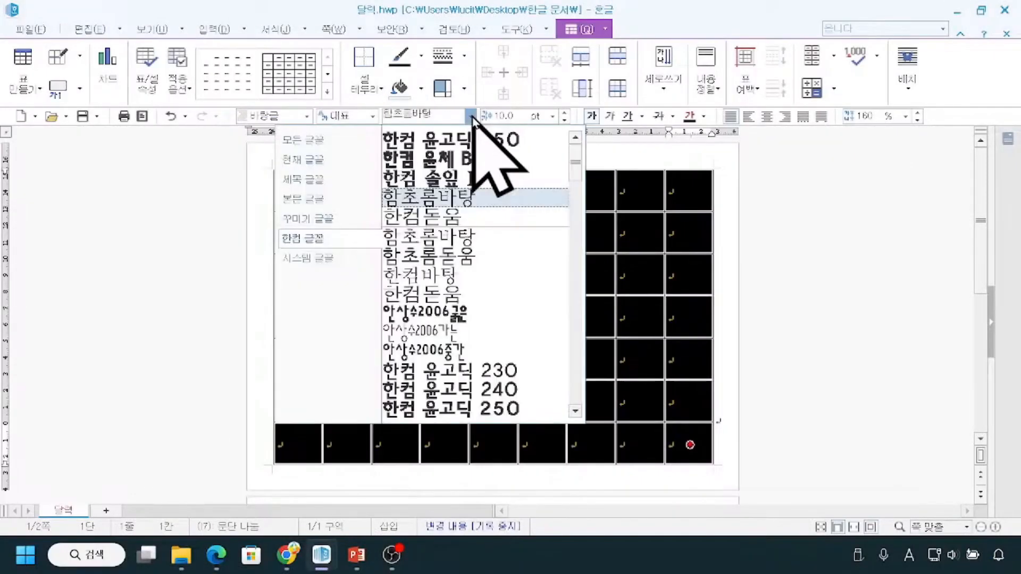
{"action": "left_click", "coordinate": [453, 116]}
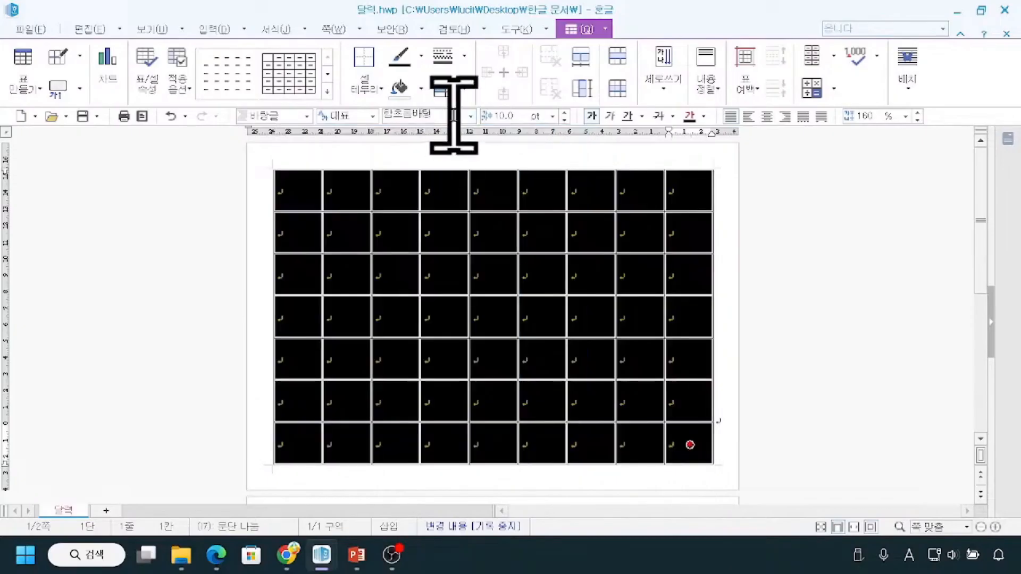
{"action": "left_click", "coordinate": [470, 115]}
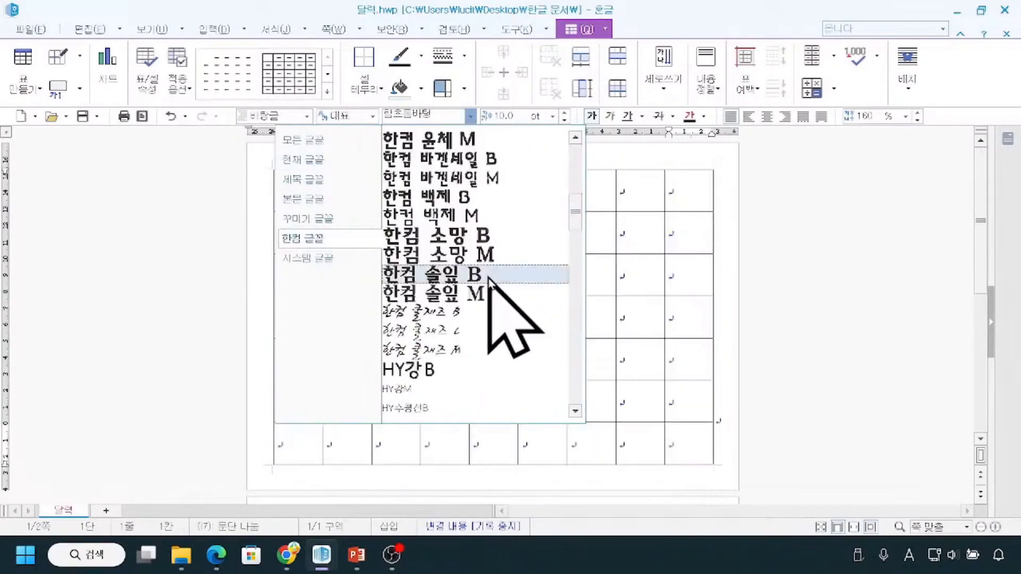
{"action": "scroll", "coordinate": [519, 244], "scroll_direction": "down", "scroll_amount": 2}
{"action": "scroll", "coordinate": [477, 259], "scroll_direction": "up", "scroll_amount": 2}
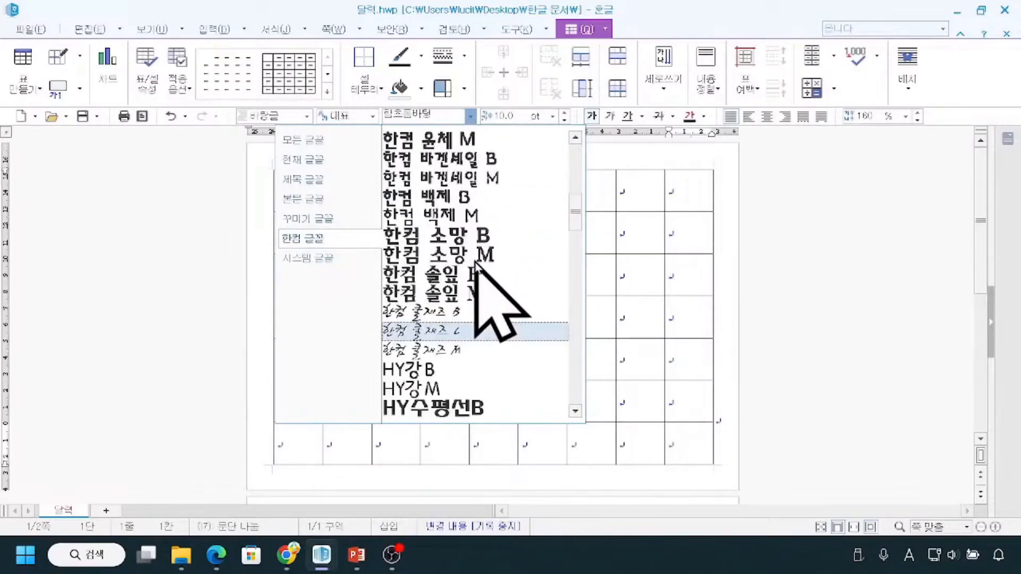
{"action": "left_click", "coordinate": [488, 300]}
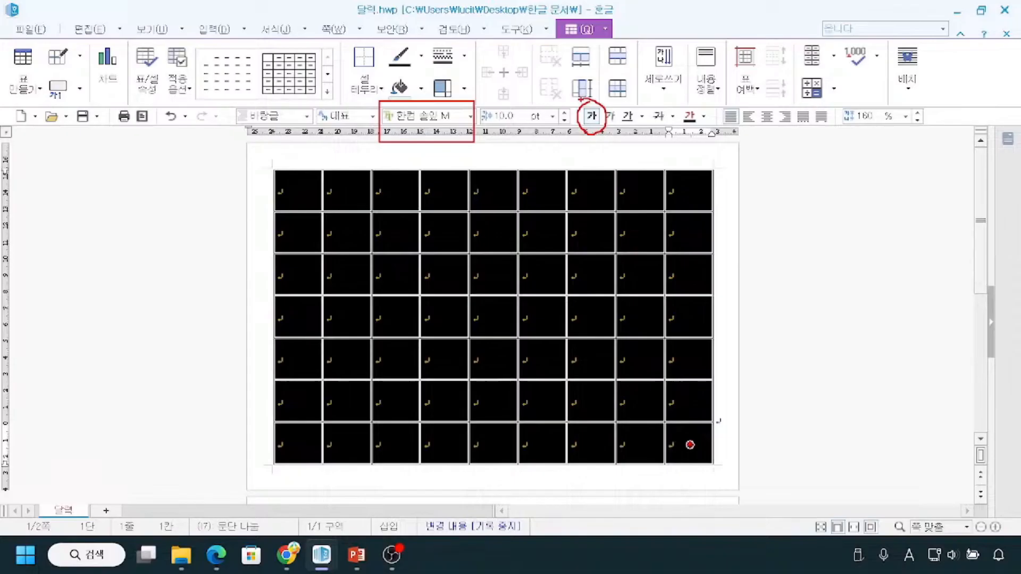
Clear the table selection and enter 9월 in the first cell of the first row.
{"action": "left_click", "coordinate": [235, 227]}
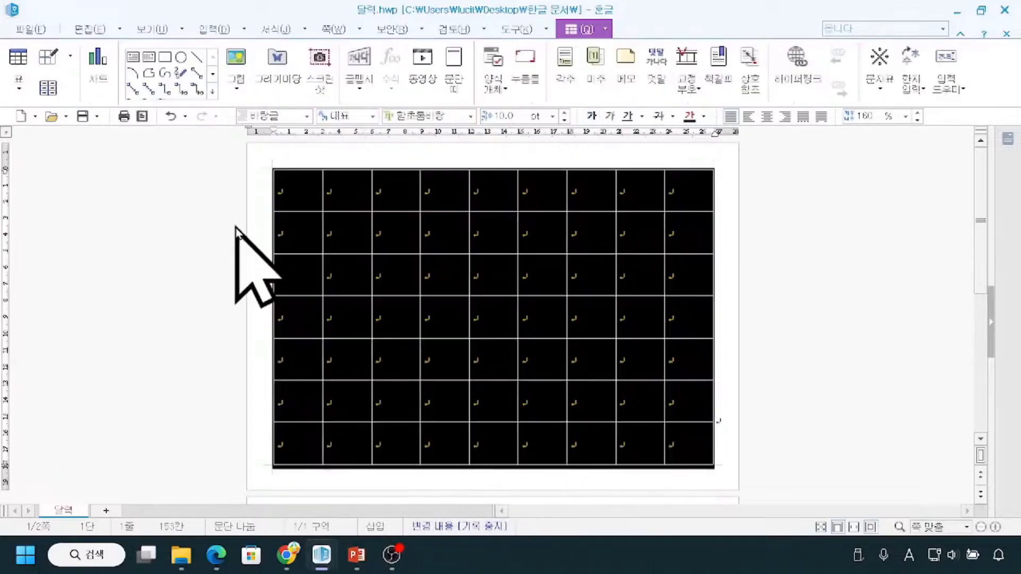
{"action": "left_click", "coordinate": [843, 249]}
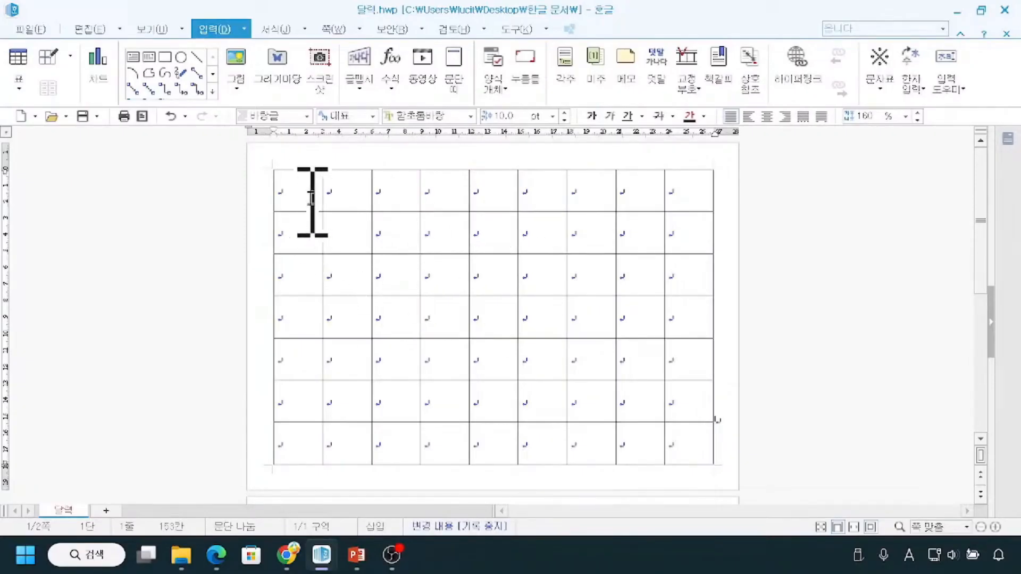
{"action": "left_click", "coordinate": [298, 193]}
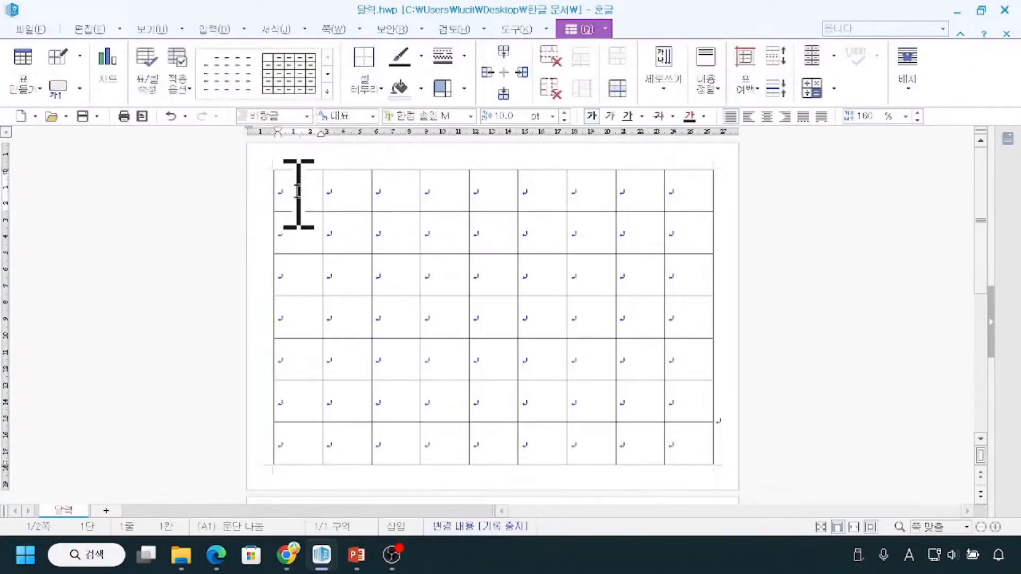
{"action": "left_click", "coordinate": [295, 202]}
{"action": "type", "text": "9월"}
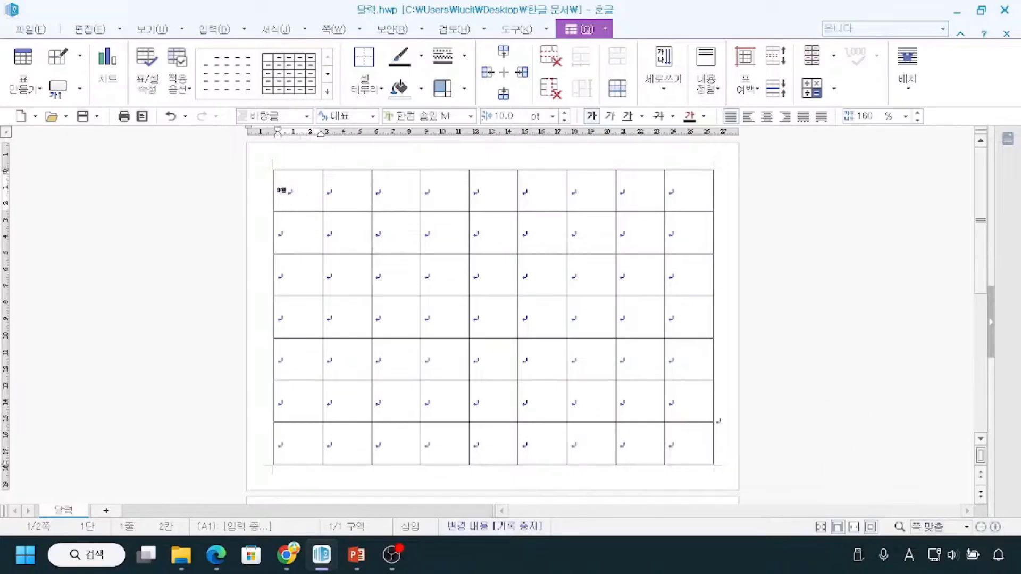
{"action": "left_click", "coordinate": [996, 527]}
{"action": "left_click", "coordinate": [995, 527]}
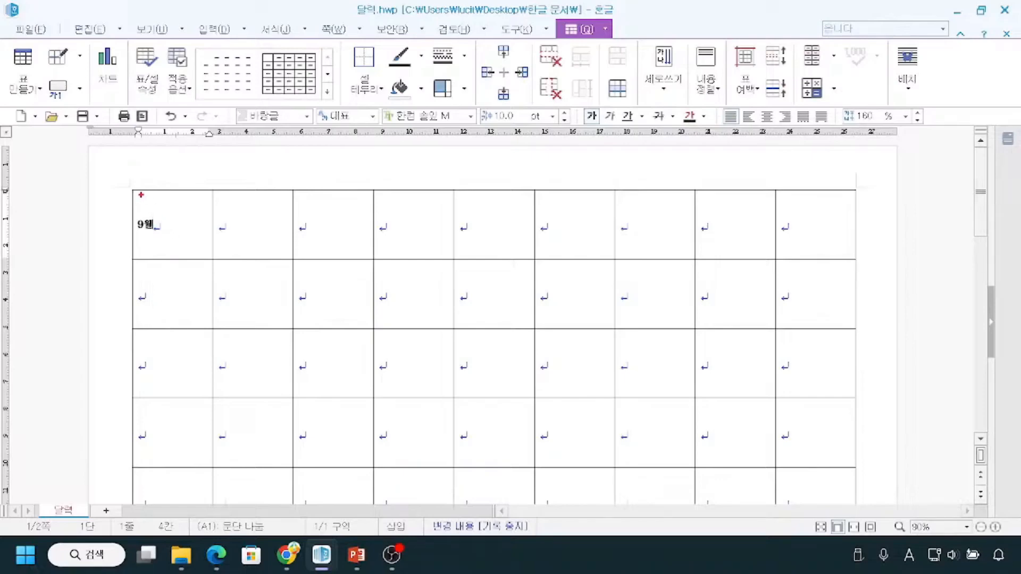
{"action": "mouse_move", "coordinate": [769, 192]}
{"action": "left_mouse_down"}
{"action": "mouse_move", "coordinate": [722, 220]}
{"action": "mouse_move", "coordinate": [737, 293]}
{"action": "mouse_move", "coordinate": [742, 457]}
{"action": "mouse_move", "coordinate": [825, 403]}
{"action": "mouse_move", "coordinate": [809, 207]}
{"action": "mouse_move", "coordinate": [774, 207]}
{"action": "left_mouse_up"}
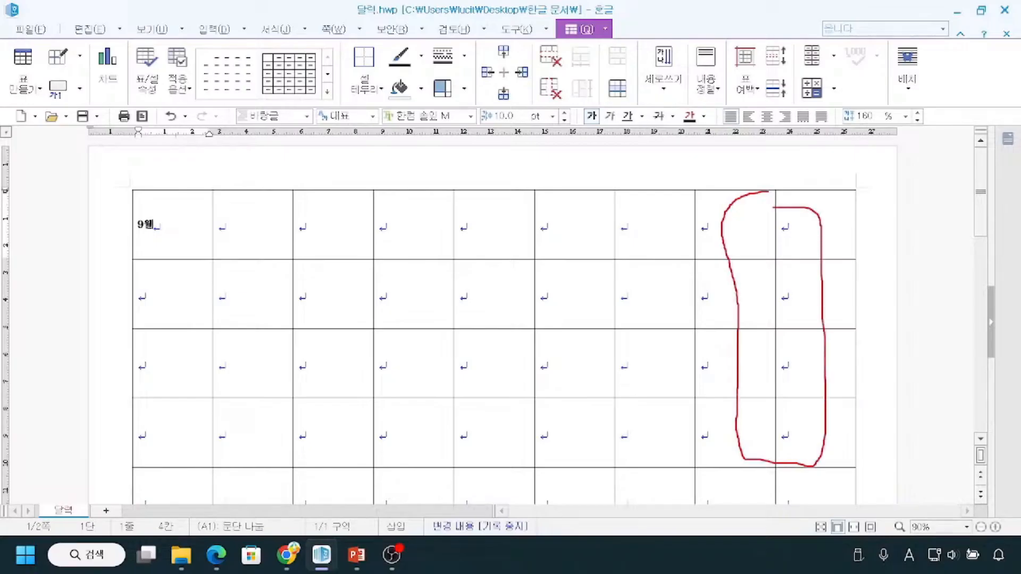
{"action": "mouse_move", "coordinate": [698, 186]}
{"action": "left_mouse_down"}
{"action": "mouse_move", "coordinate": [745, 381]}
{"action": "mouse_move", "coordinate": [844, 504]}
{"action": "left_mouse_up"}
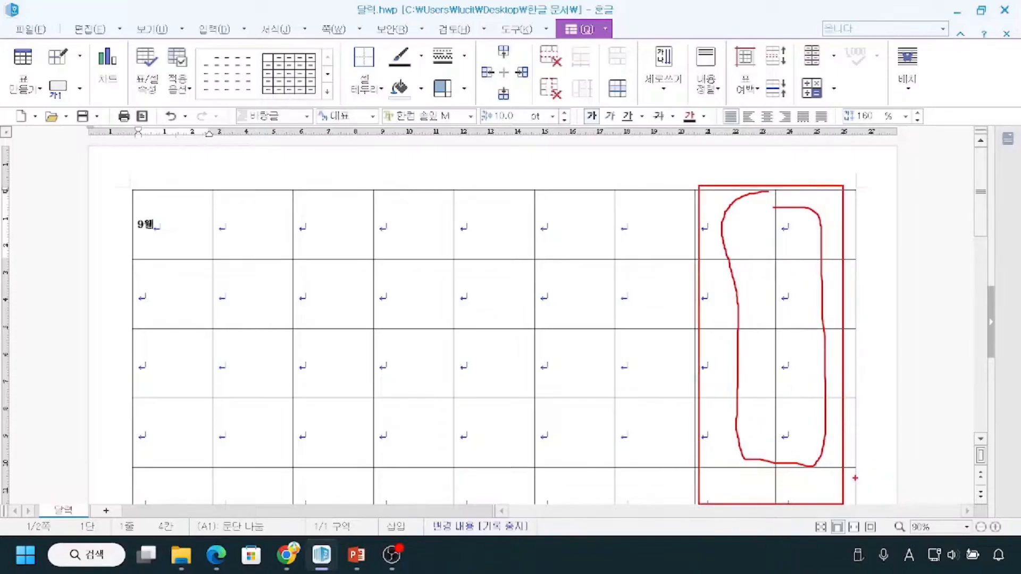
{"action": "left_click_drag", "start_coordinate": [846, 164], "coordinate": [698, 260]}
{"action": "left_click_drag", "start_coordinate": [714, 169], "coordinate": [811, 288]}
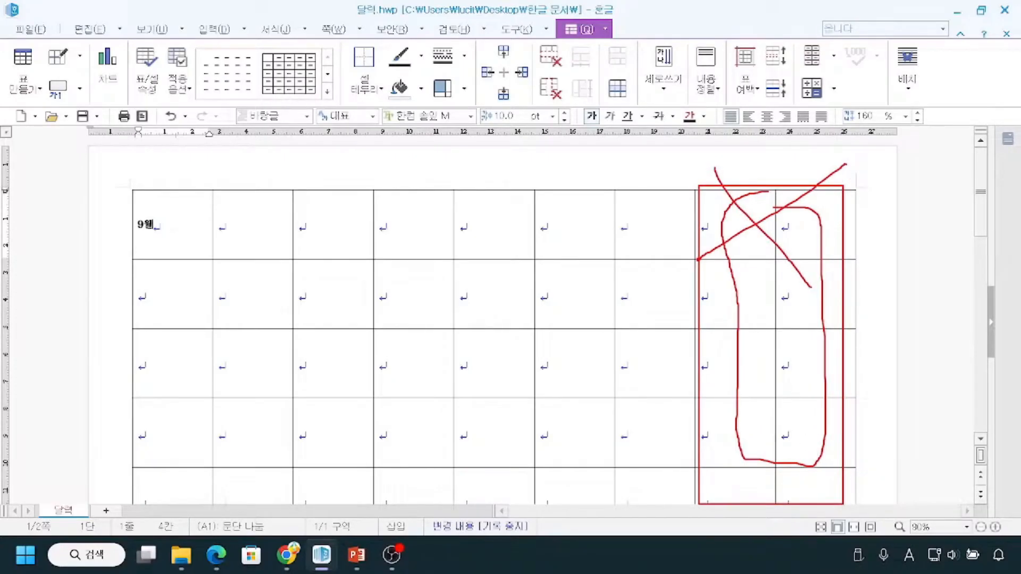
{"action": "mouse_move", "coordinate": [131, 188]}
{"action": "left_mouse_down"}
{"action": "mouse_move", "coordinate": [183, 259]}
{"action": "mouse_move", "coordinate": [691, 257]}
{"action": "left_mouse_up"}
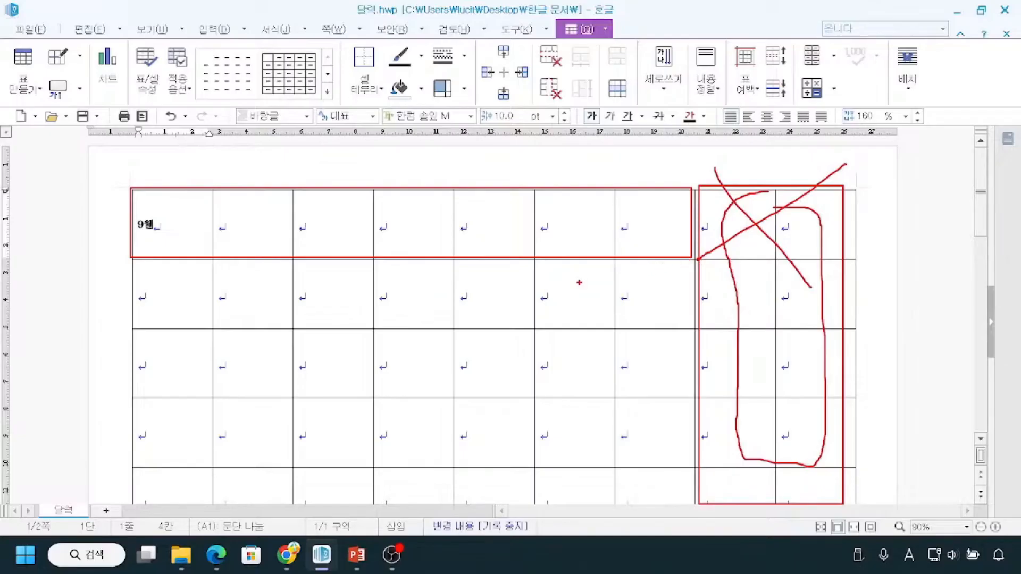
{"action": "key", "text": "Escape"}
Merge the first seven cells of the first row into a single cell for the month title.
{"action": "left_click", "coordinate": [155, 229]}
{"action": "left_click_drag", "start_coordinate": [155, 228], "coordinate": [655, 226]}
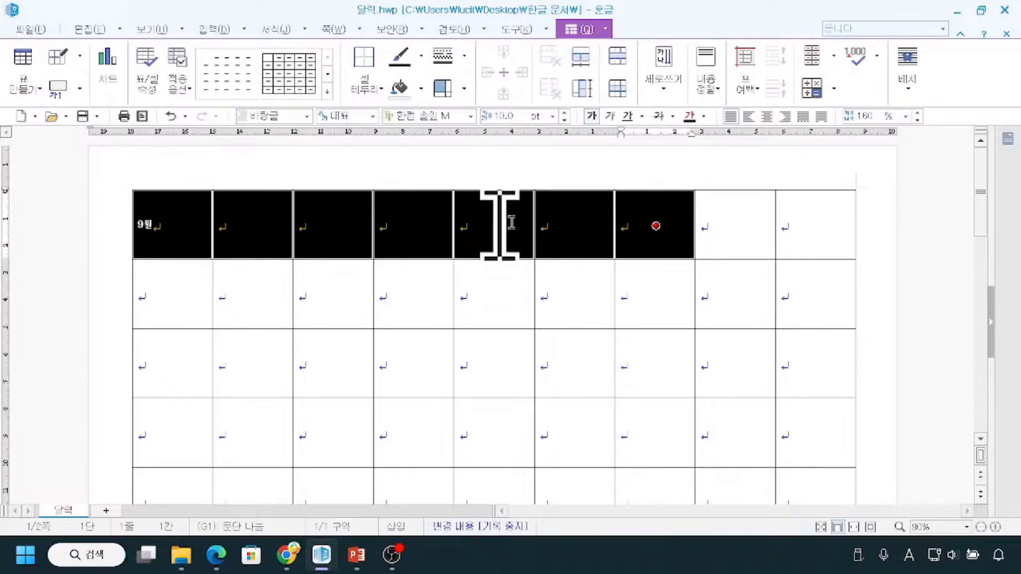
{"action": "right_click", "coordinate": [415, 217]}
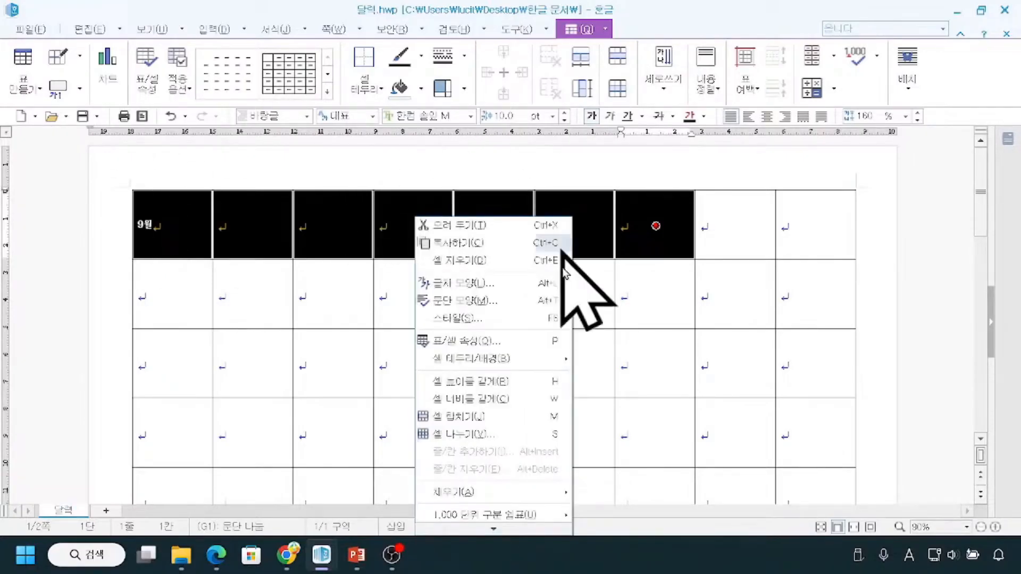
{"action": "left_click", "coordinate": [496, 420]}
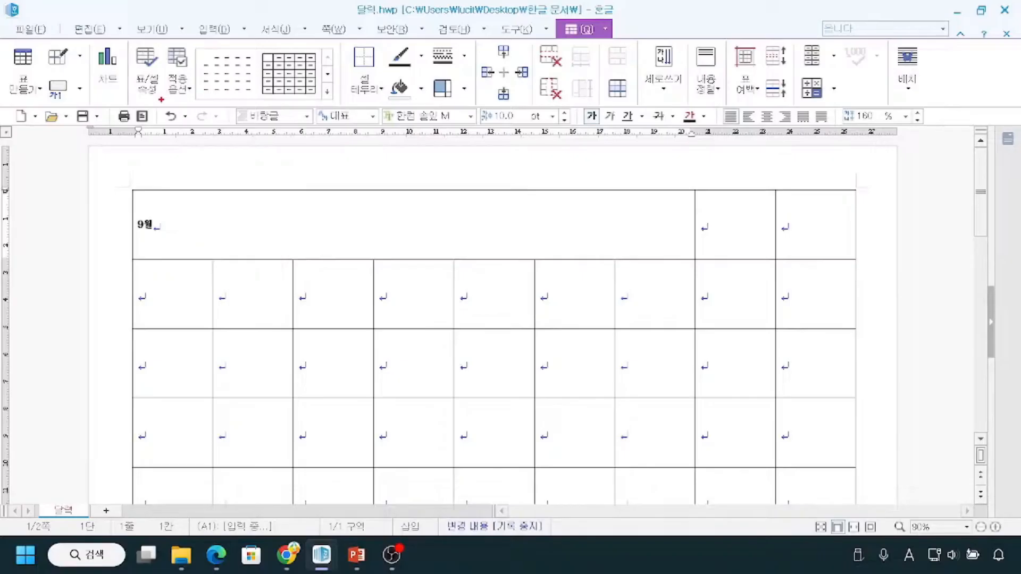
Undo the merge of the first row's seven cells and merge the same cells again.
{"action": "left_click_drag", "start_coordinate": [199, 170], "coordinate": [177, 128]}
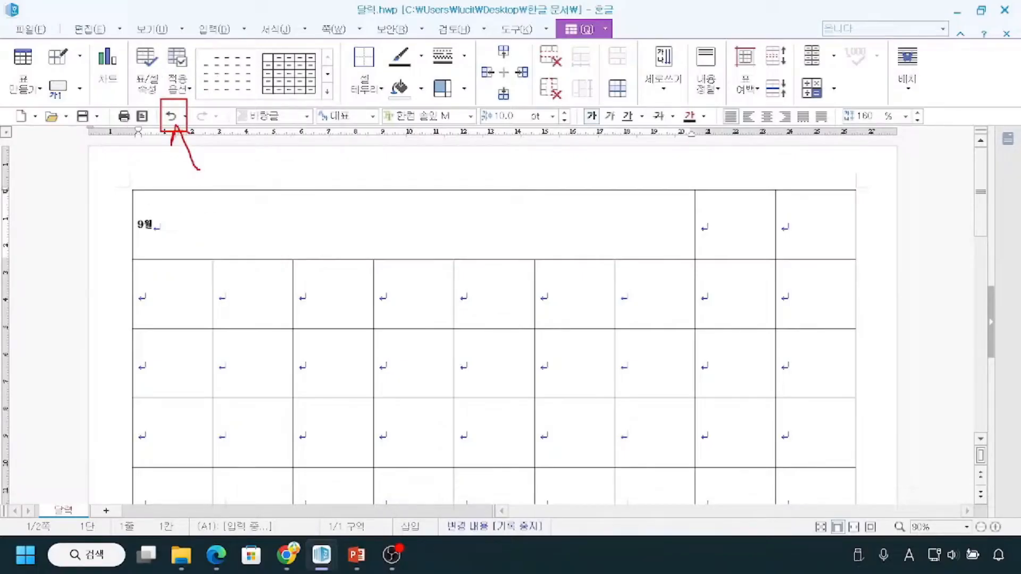
{"action": "left_click", "coordinate": [170, 117]}
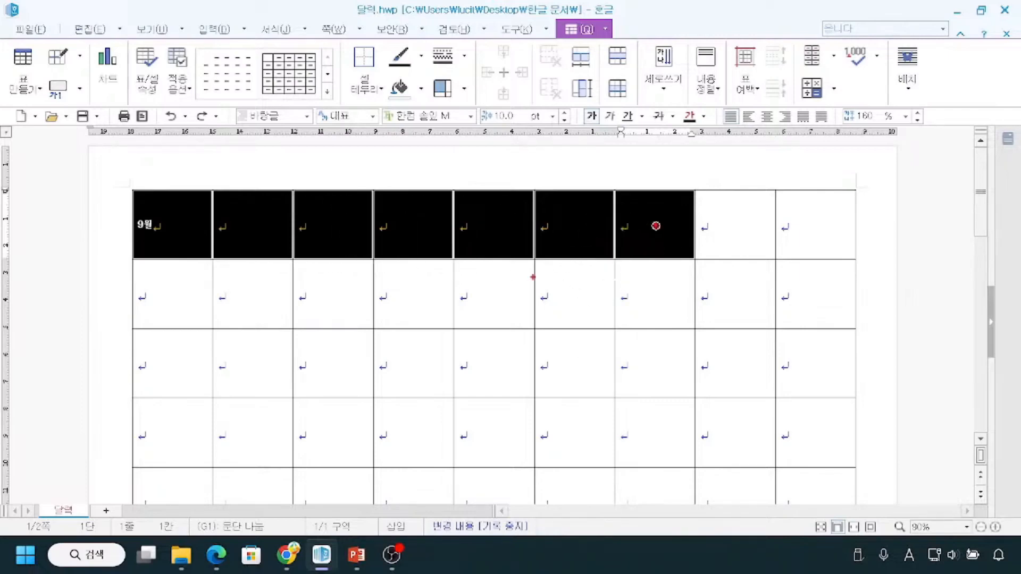
{"action": "mouse_move", "coordinate": [461, 181]}
{"action": "left_mouse_down"}
{"action": "mouse_move", "coordinate": [462, 151]}
{"action": "mouse_move", "coordinate": [479, 178]}
{"action": "mouse_move", "coordinate": [499, 167]}
{"action": "mouse_move", "coordinate": [492, 186]}
{"action": "mouse_move", "coordinate": [503, 183]}
{"action": "left_mouse_up"}
{"action": "mouse_move", "coordinate": [510, 157]}
{"action": "left_mouse_down"}
{"action": "mouse_move", "coordinate": [562, 169]}
{"action": "mouse_move", "coordinate": [555, 207]}
{"action": "mouse_move", "coordinate": [579, 173]}
{"action": "mouse_move", "coordinate": [577, 189]}
{"action": "left_mouse_up"}
{"action": "mouse_move", "coordinate": [448, 135]}
{"action": "left_mouse_down"}
{"action": "mouse_move", "coordinate": [472, 189]}
{"action": "mouse_move", "coordinate": [487, 189]}
{"action": "left_mouse_up"}
{"action": "key", "text": "m"}
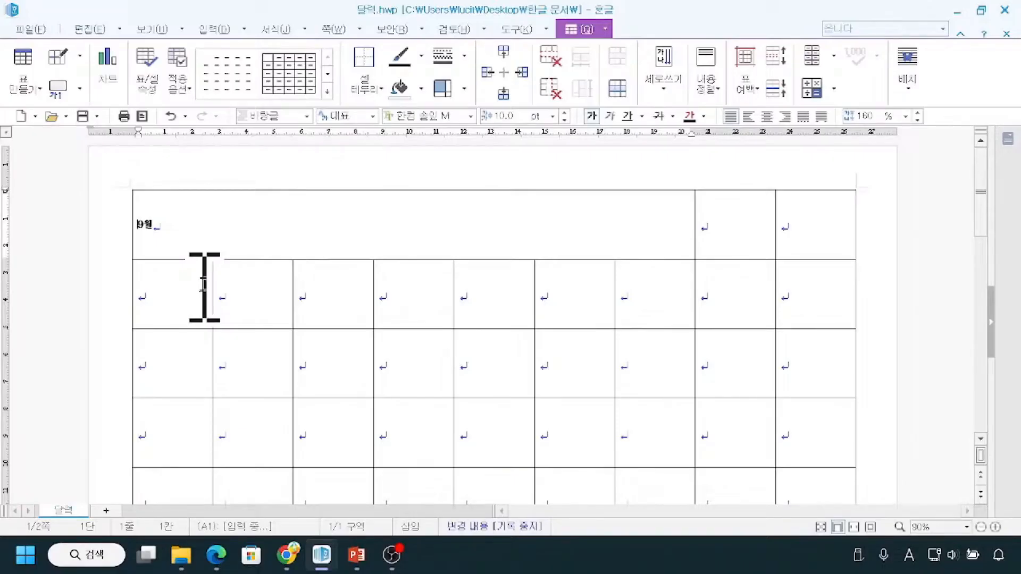
{"action": "key", "text": "ctrl+2"}
{"action": "mouse_move", "coordinate": [134, 188]}
{"action": "left_mouse_down"}
{"action": "mouse_move", "coordinate": [166, 241]}
{"action": "mouse_move", "coordinate": [685, 258]}
{"action": "left_mouse_up"}
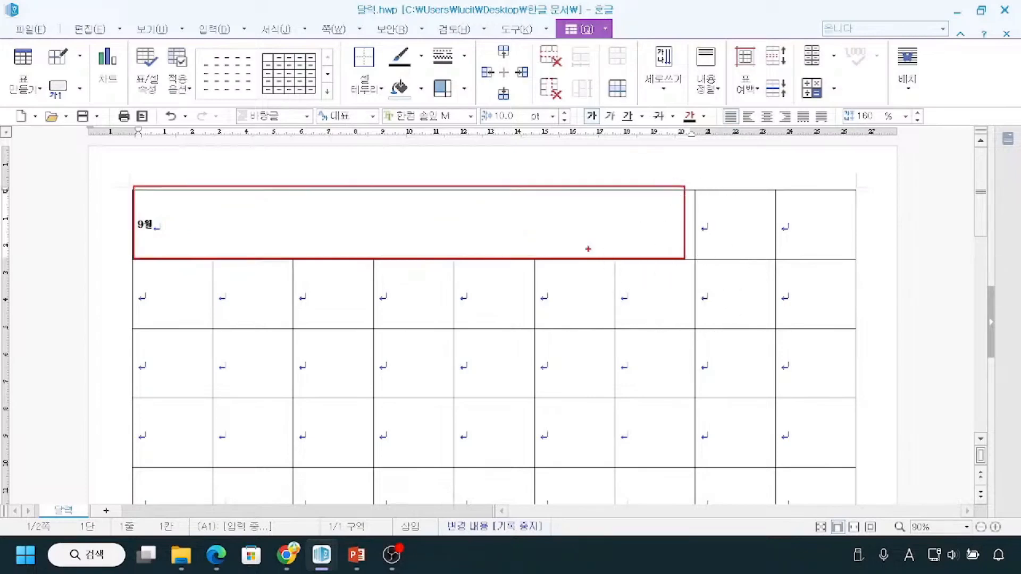
{"action": "left_click_drag", "start_coordinate": [162, 278], "coordinate": [160, 292]}
{"action": "left_click_drag", "start_coordinate": [225, 275], "coordinate": [228, 285]}
{"action": "left_click_drag", "start_coordinate": [307, 282], "coordinate": [313, 288]}
{"action": "key", "text": "Escape"}
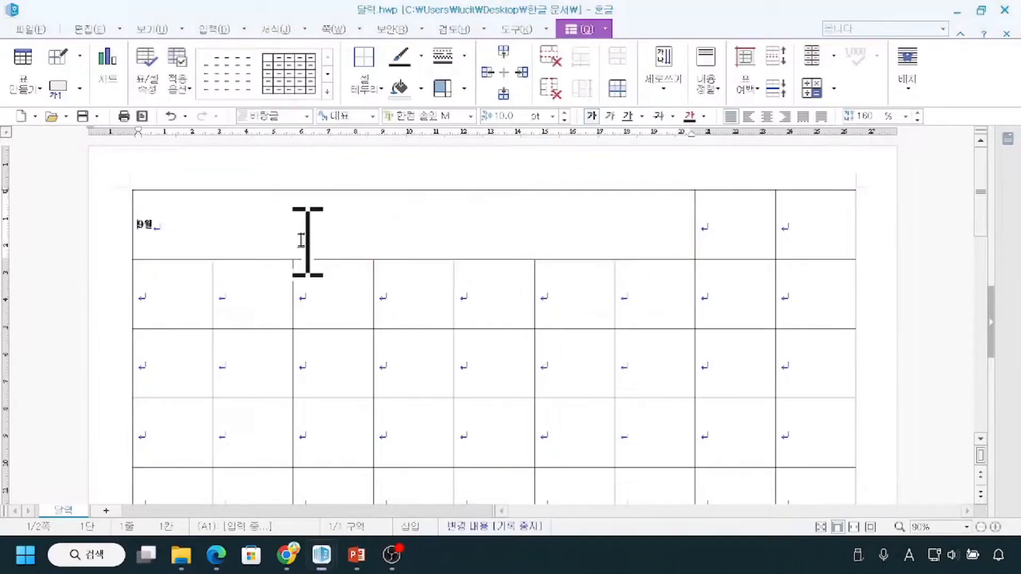
Set the font size of the 9월 text in the merged title cell to 32 pt.
{"action": "left_click", "coordinate": [181, 230]}
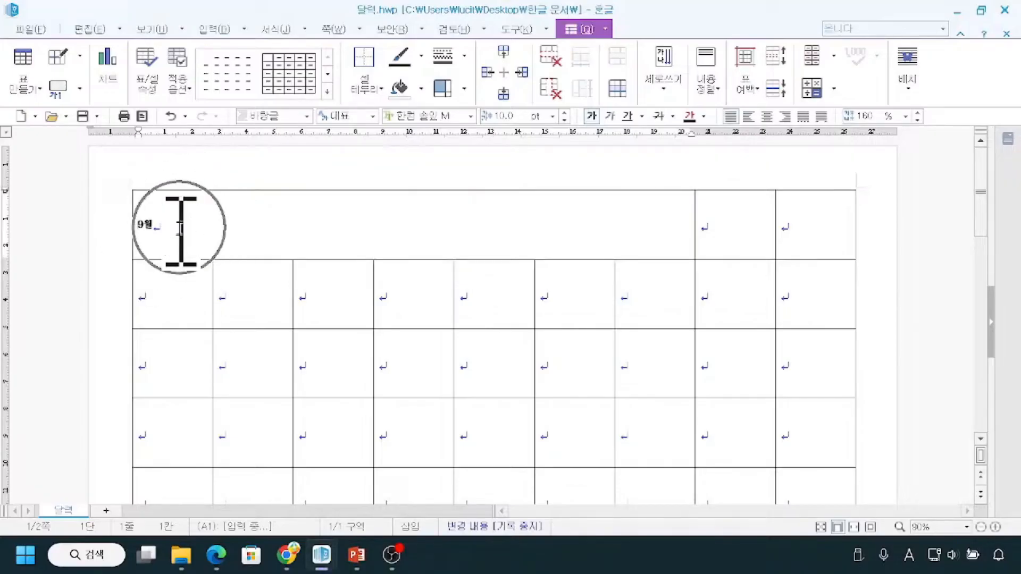
{"action": "left_click", "coordinate": [152, 228]}
{"action": "mouse_move", "coordinate": [152, 228]}
{"action": "left_mouse_down"}
{"action": "mouse_move", "coordinate": [131, 229]}
{"action": "mouse_move", "coordinate": [170, 231]}
{"action": "mouse_move", "coordinate": [137, 228]}
{"action": "left_mouse_up"}
{"action": "left_click", "coordinate": [246, 187]}
{"action": "left_click", "coordinate": [233, 229]}
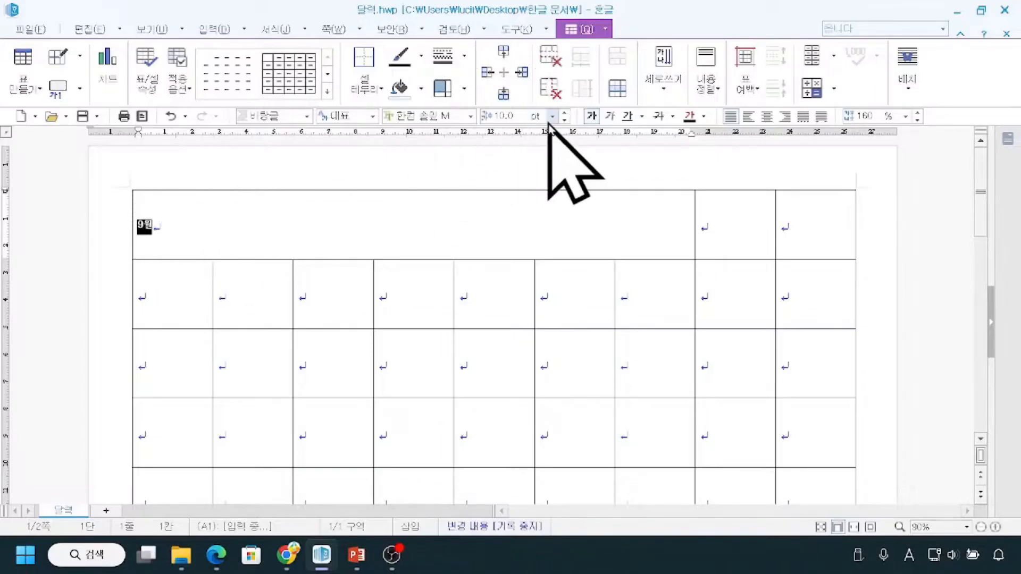
{"action": "left_click", "coordinate": [520, 118]}
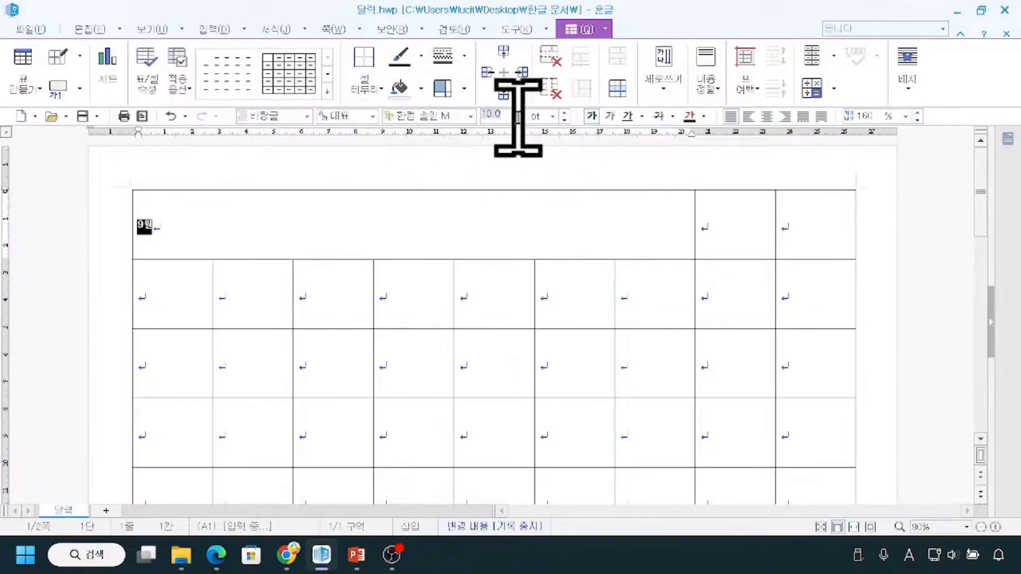
{"action": "type", "text": "32"}
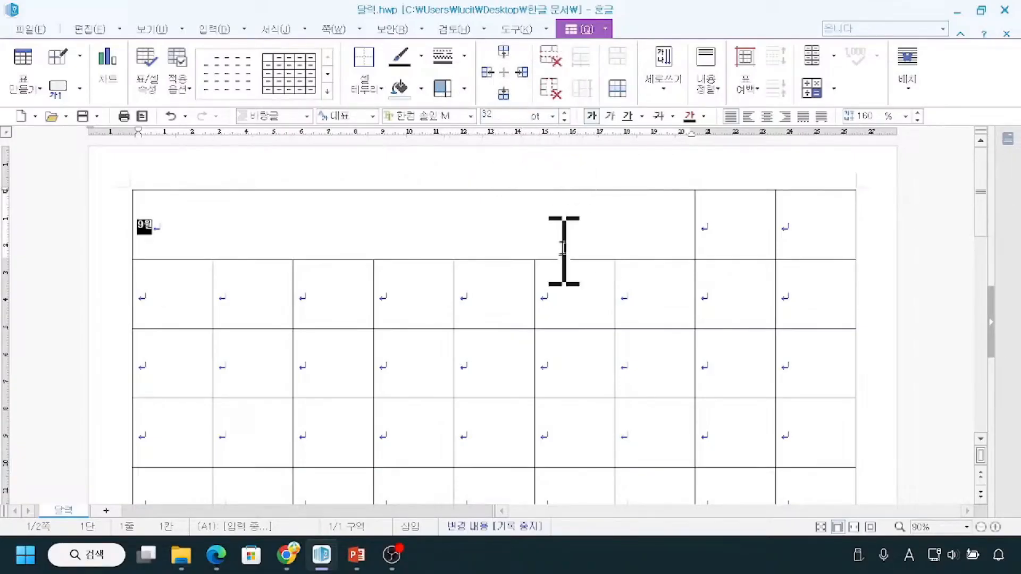
{"action": "key", "text": "Return"}
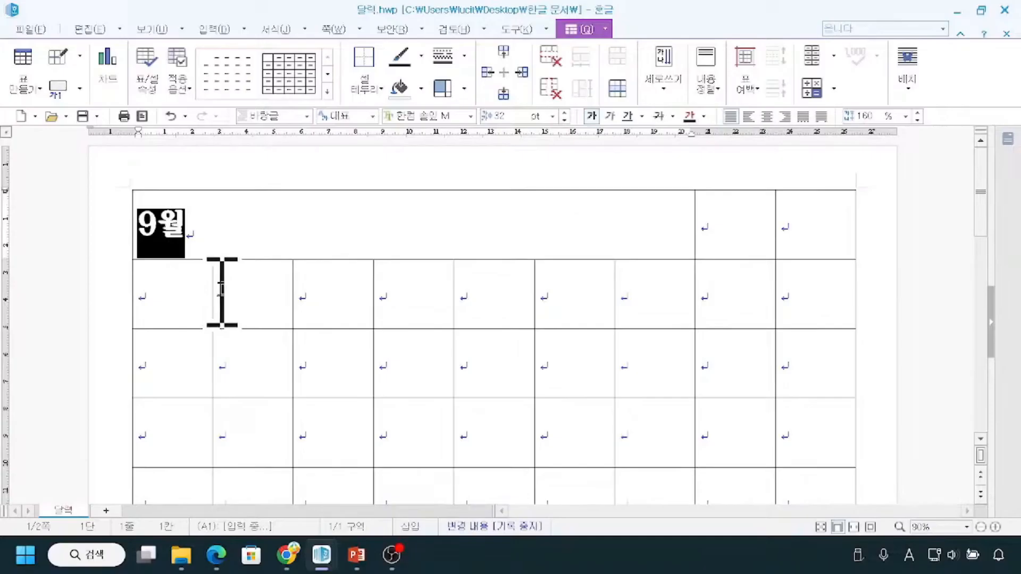
Center the 9월 title horizontally in its cell and clear the text selection.
{"action": "key", "text": "ctrl"}
{"action": "key", "text": "ctrl"}
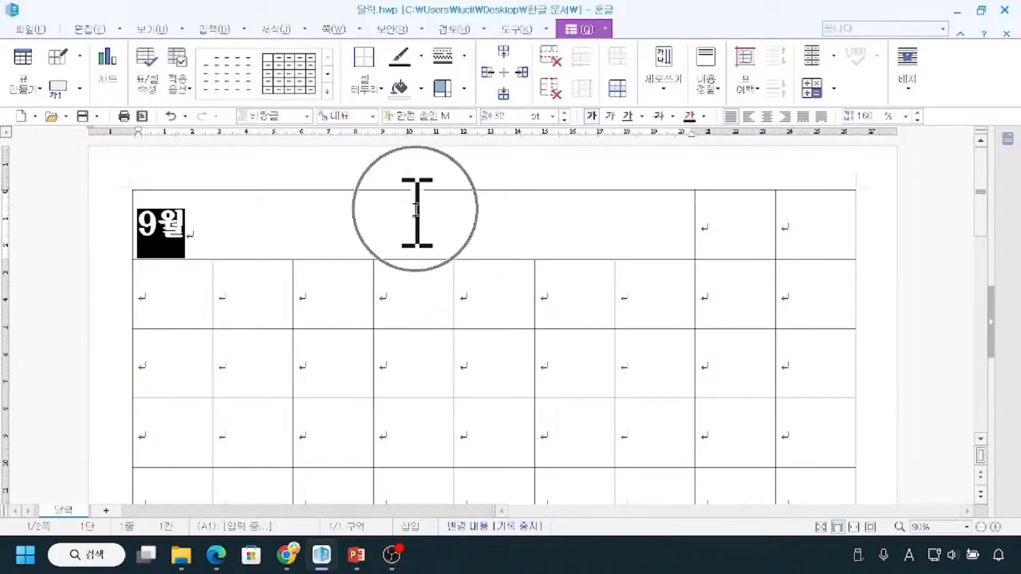
{"action": "key", "text": "ctrl"}
{"action": "key", "text": "ctrl"}
{"action": "left_click", "coordinate": [767, 117]}
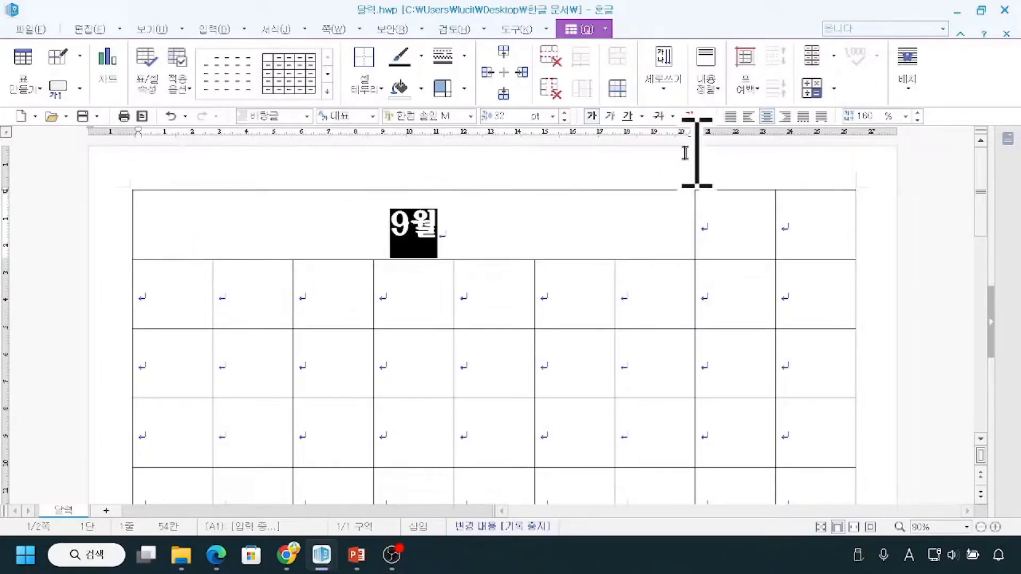
{"action": "left_click", "coordinate": [552, 178]}
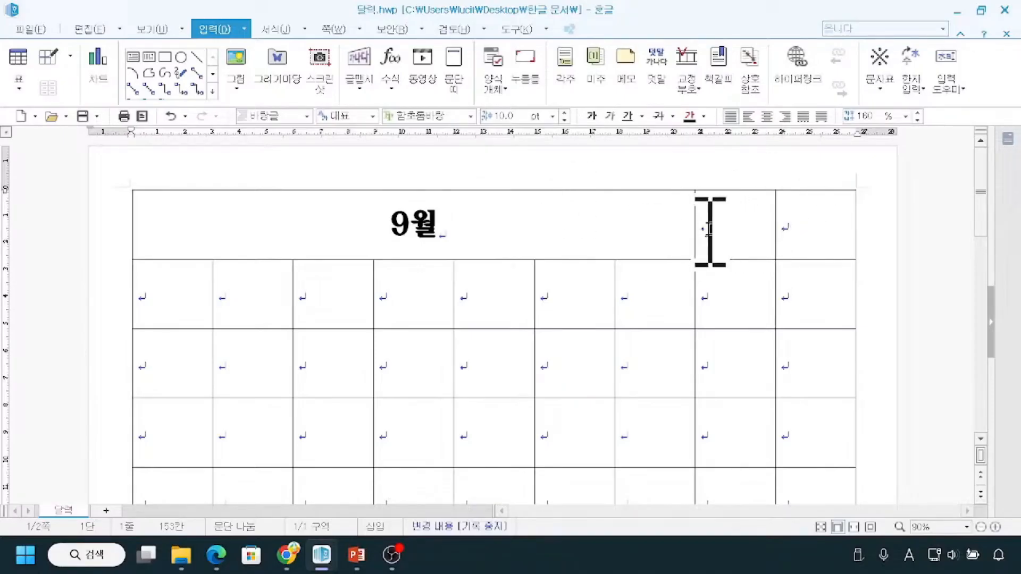
Merge the last two cells of the first row and enter 2025 in the merged cell.
{"action": "left_click_drag", "start_coordinate": [707, 231], "coordinate": [814, 226]}
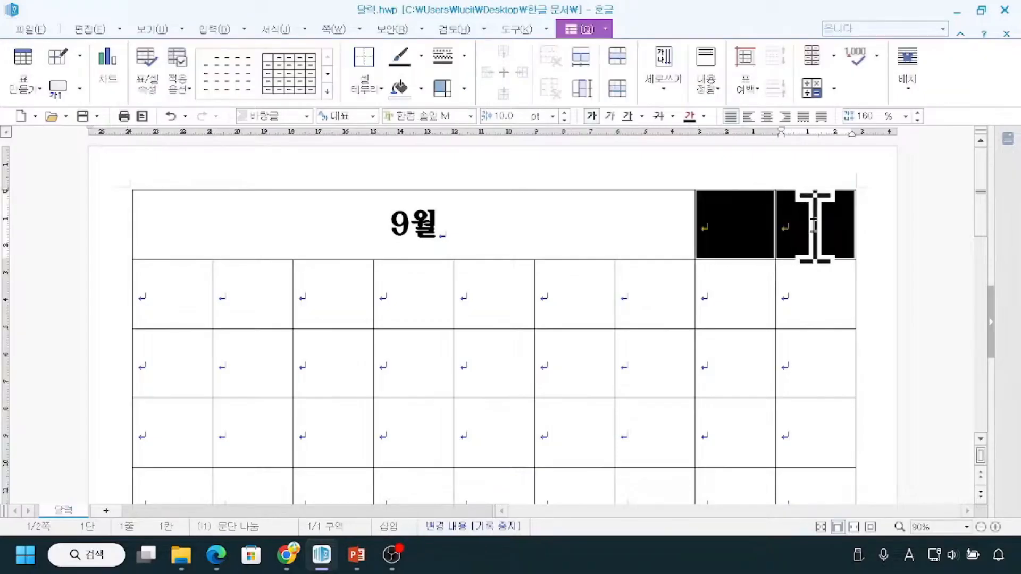
{"action": "key", "text": "m"}
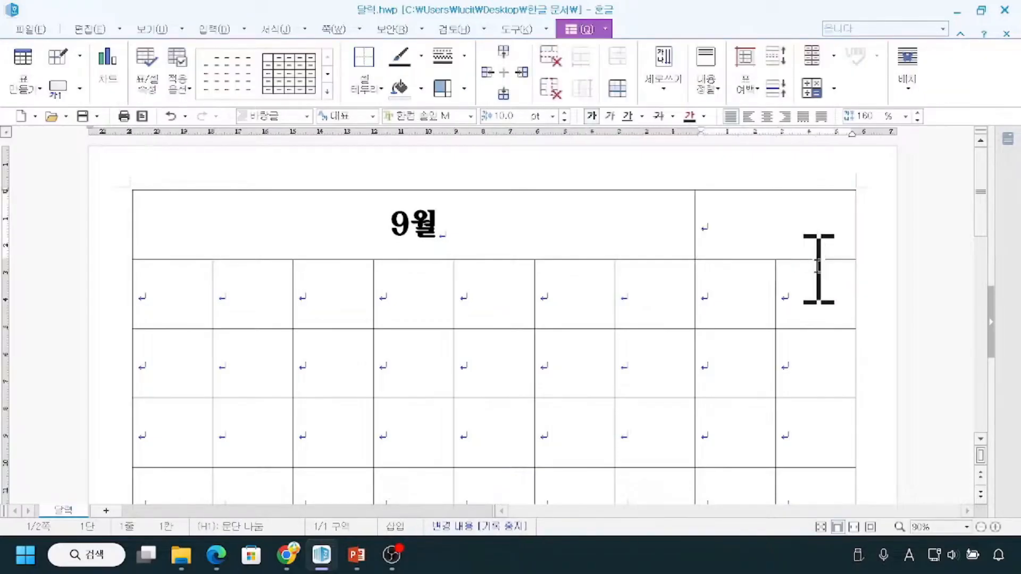
{"action": "right_click", "coordinate": [770, 220]}
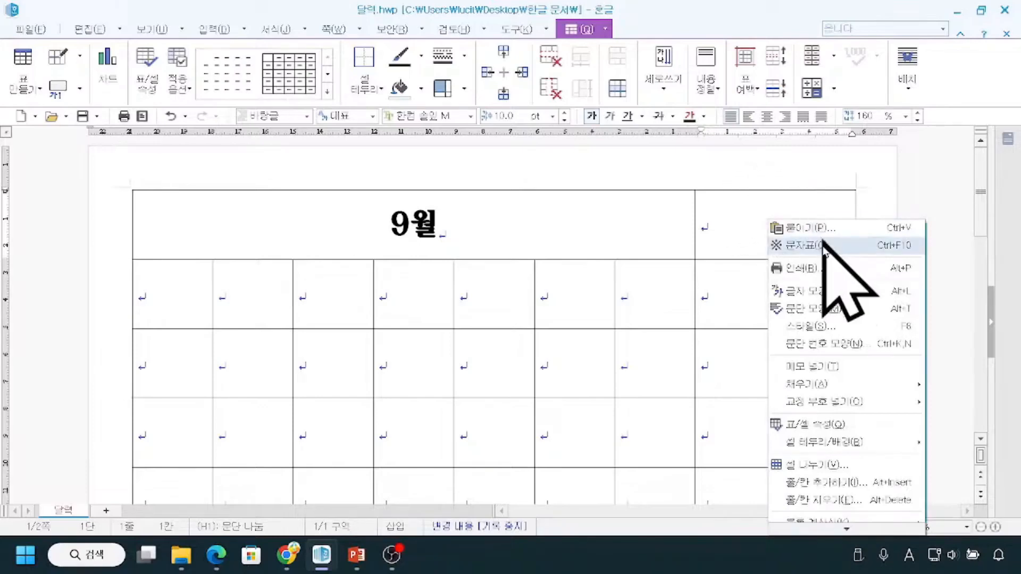
{"action": "left_click", "coordinate": [747, 217]}
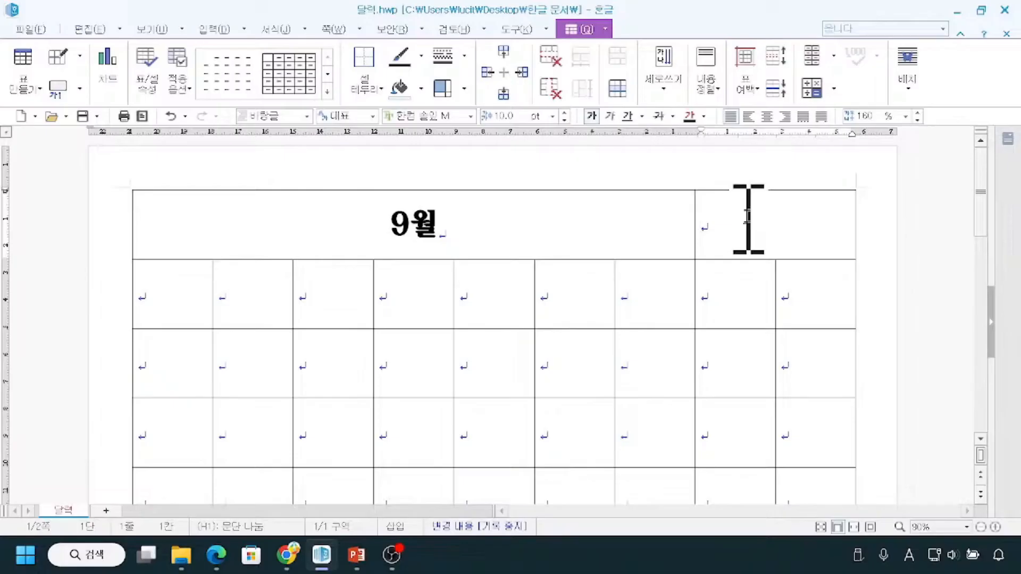
{"action": "left_click", "coordinate": [738, 221]}
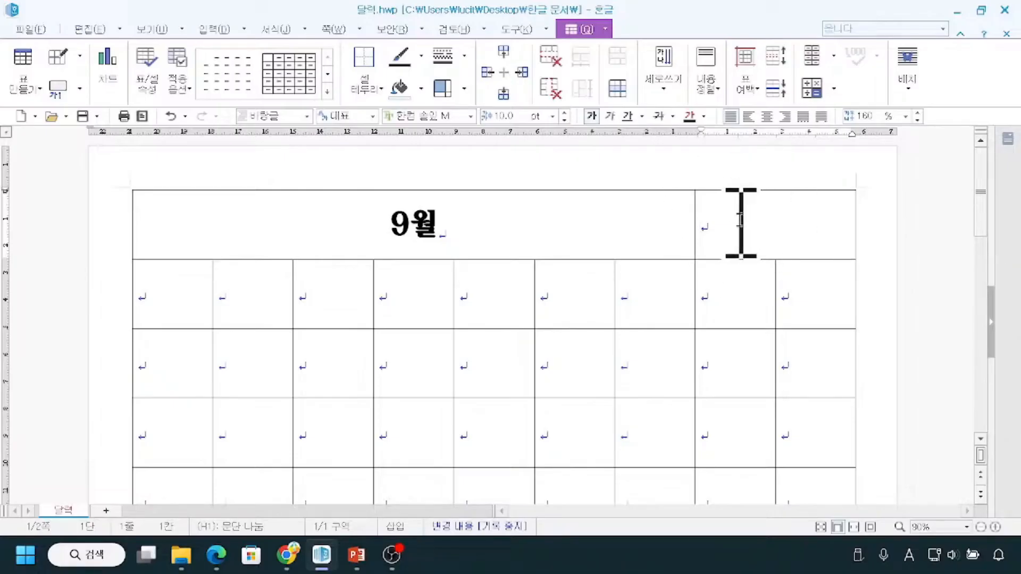
{"action": "left_click", "coordinate": [743, 221]}
{"action": "type", "text": "2025"}
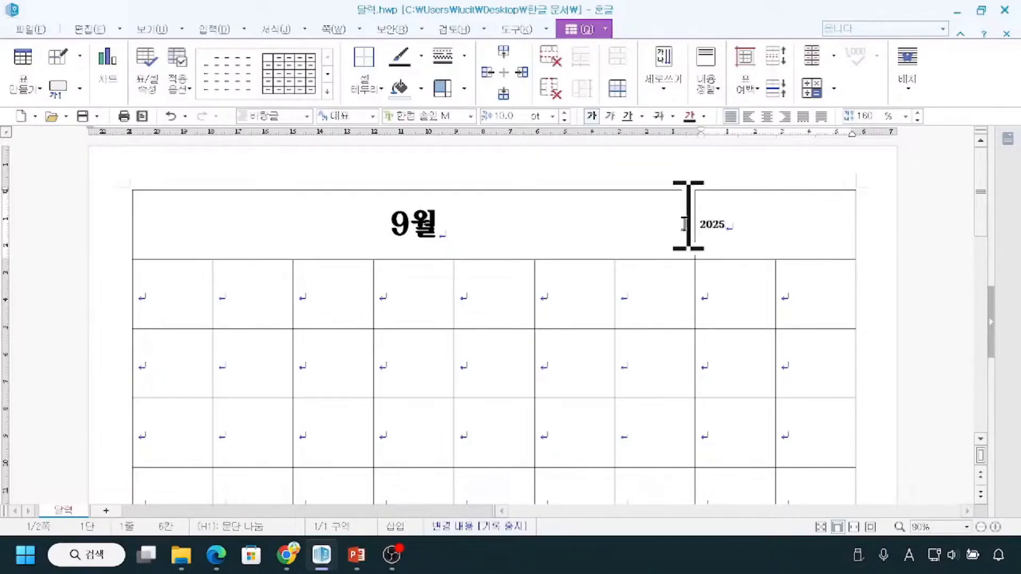
Set the 2025 text to 32 pt and center it horizontally in its cell.
{"action": "left_click_drag", "start_coordinate": [725, 222], "coordinate": [699, 224]}
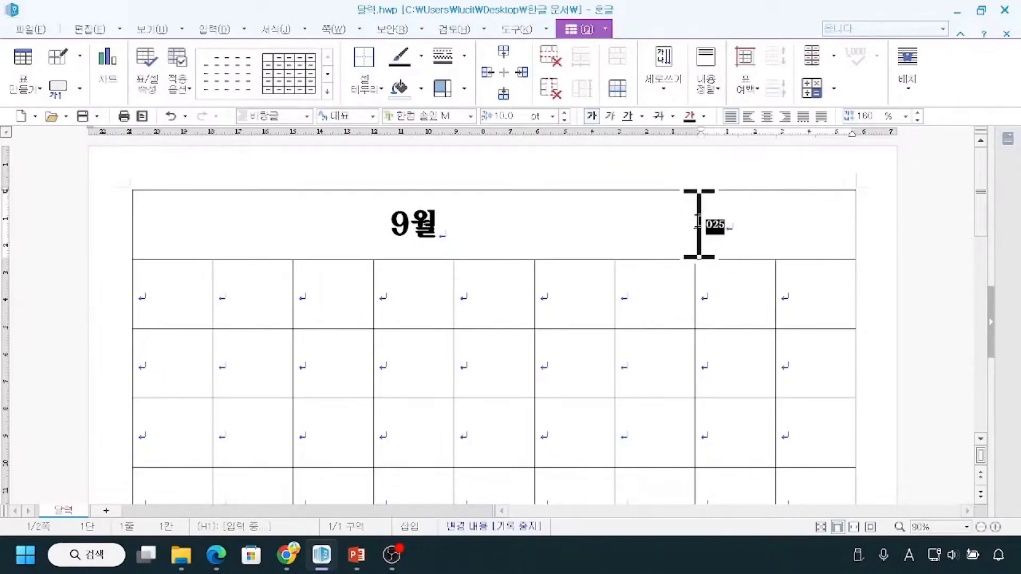
{"action": "left_click", "coordinate": [520, 116]}
{"action": "type", "text": "3"}
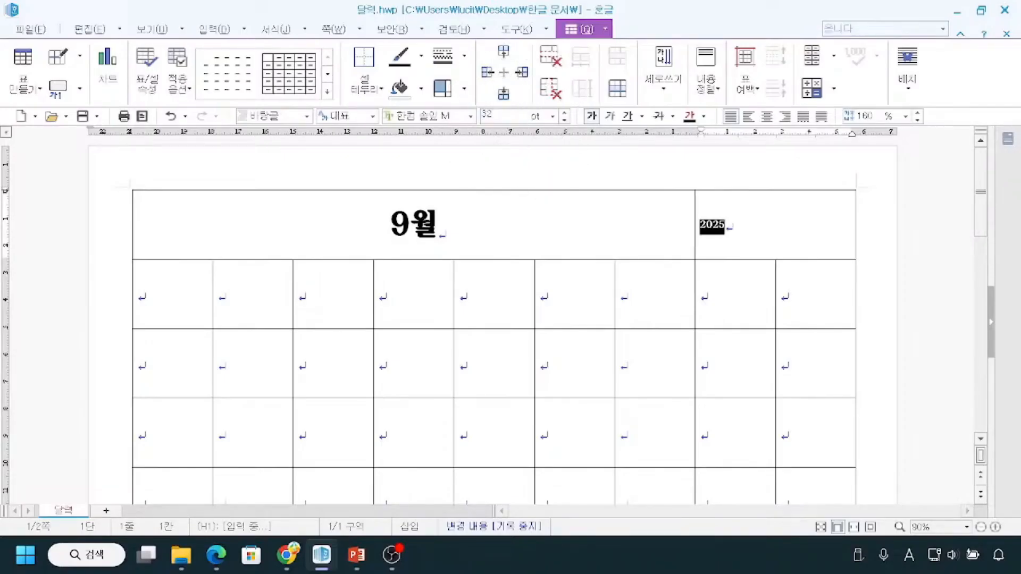
{"action": "type", "text": "2"}
{"action": "key", "text": "Return"}
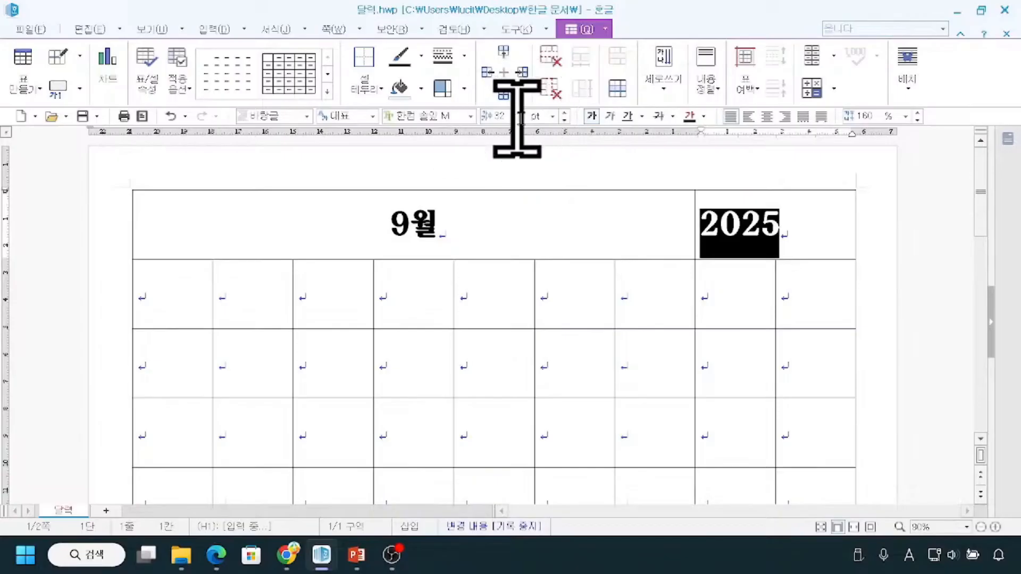
{"action": "left_click", "coordinate": [767, 117]}
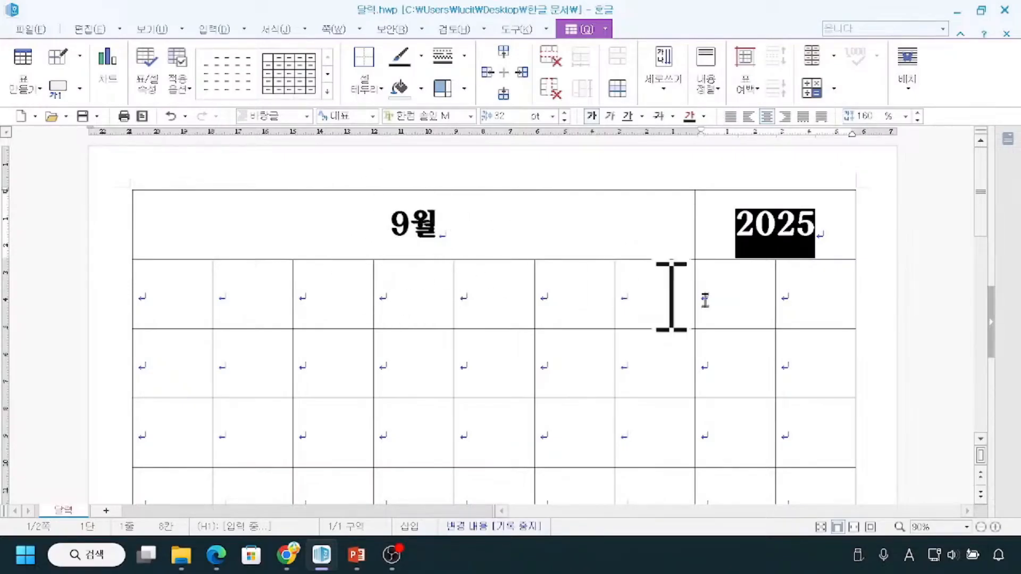
{"action": "left_click", "coordinate": [910, 297]}
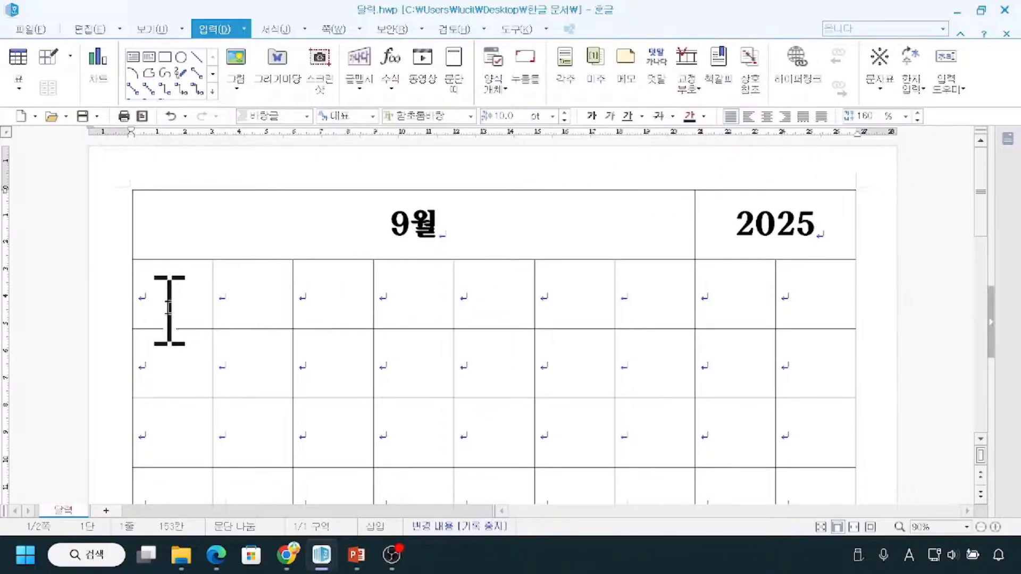
{"action": "scroll", "coordinate": [176, 295], "scroll_direction": "down", "scroll_amount": 3}
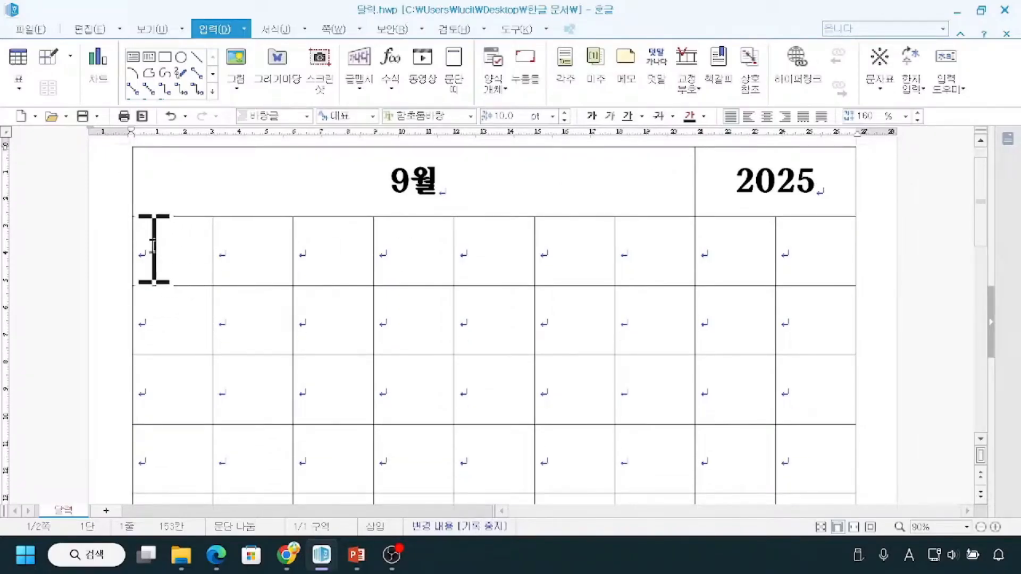
{"action": "left_click_drag", "start_coordinate": [143, 248], "coordinate": [846, 252]}
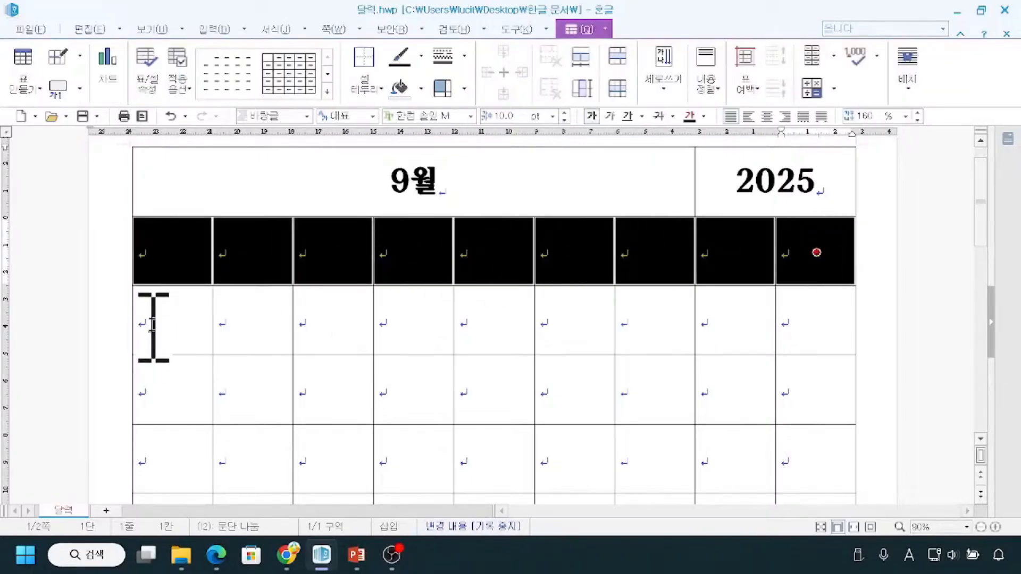
{"action": "left_click_drag", "start_coordinate": [151, 326], "coordinate": [736, 322]}
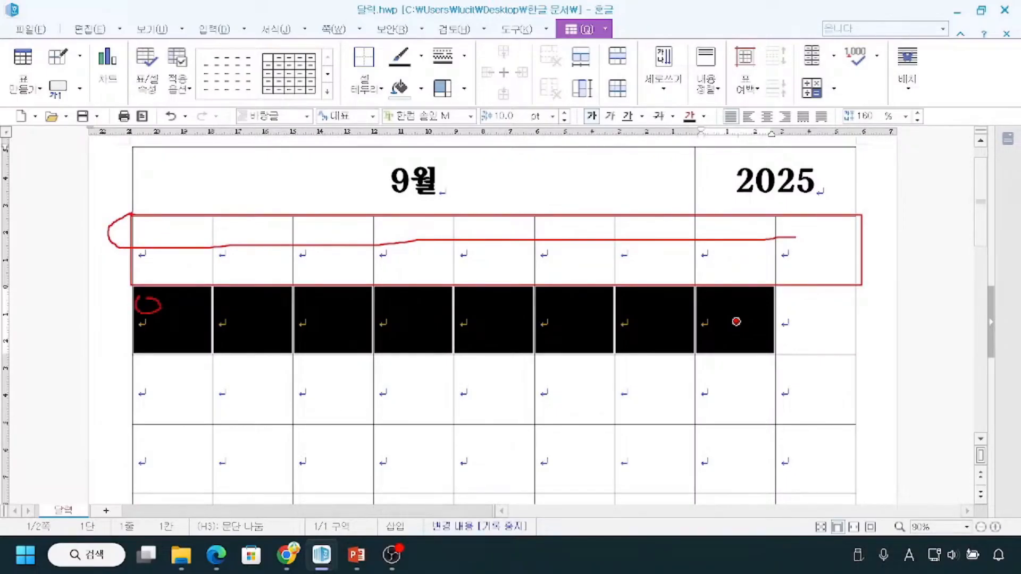
{"action": "key", "text": "Escape"}
{"action": "key", "text": "ctrl"}
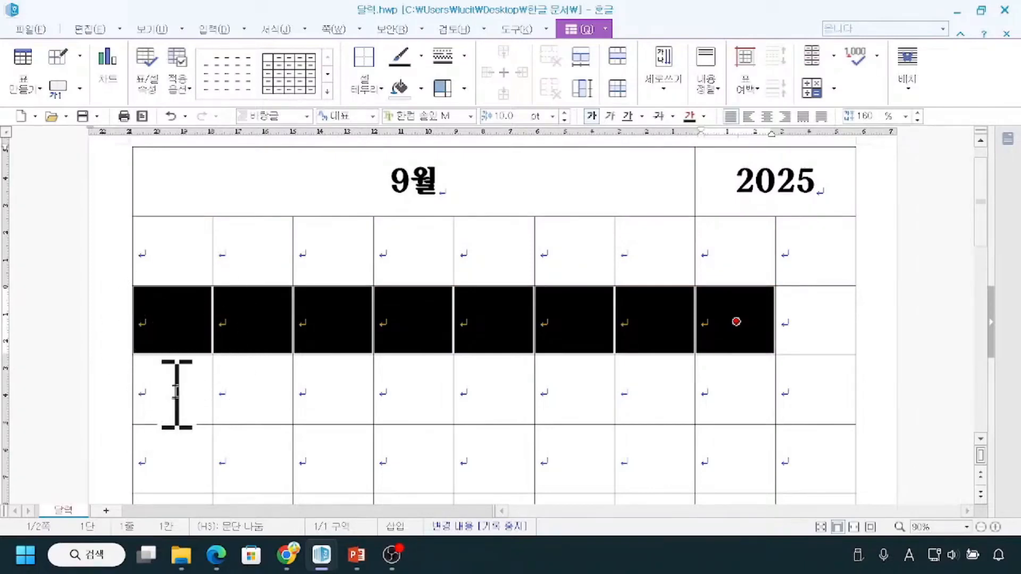
{"action": "key", "text": "ctrl+2"}
{"action": "mouse_move", "coordinate": [133, 216]}
{"action": "left_mouse_down"}
{"action": "mouse_move", "coordinate": [111, 260]}
{"action": "mouse_move", "coordinate": [128, 279]}
{"action": "left_mouse_up"}
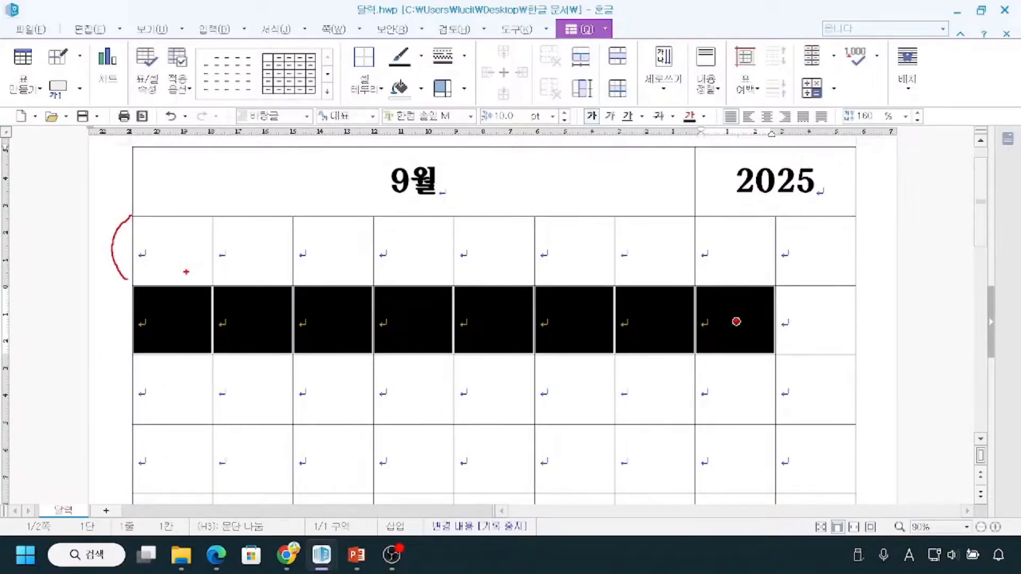
{"action": "key", "text": "Escape"}
Apply a cell size to all cells of the table's second row, setting their height to 15 mm.
{"action": "left_click_drag", "start_coordinate": [160, 250], "coordinate": [815, 251]}
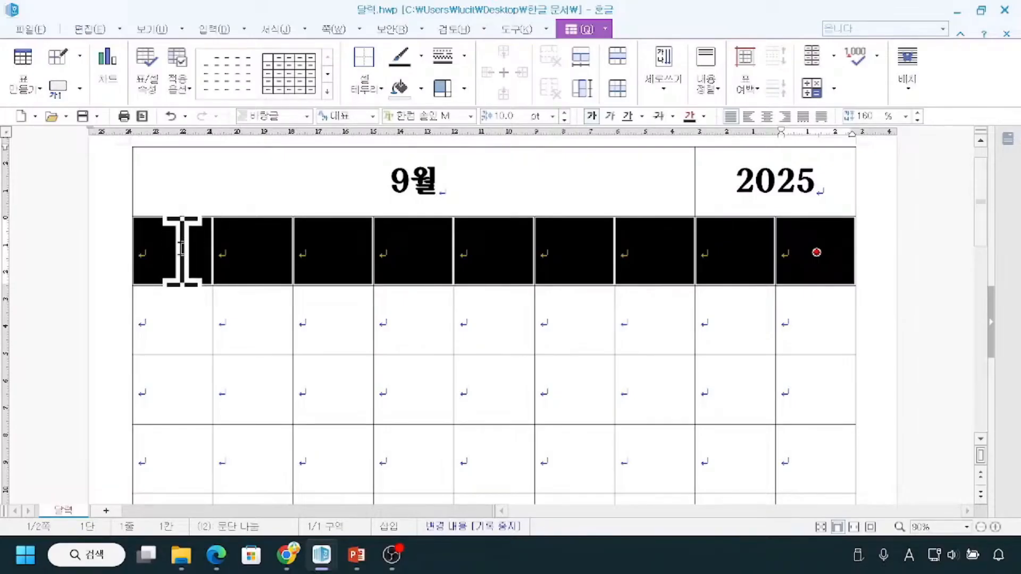
{"action": "right_click", "coordinate": [172, 246]}
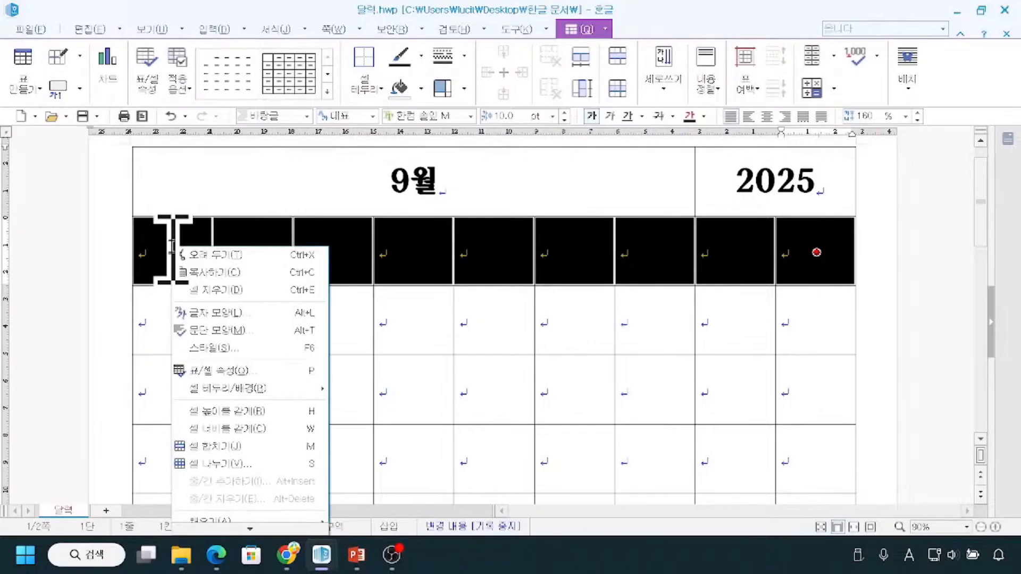
{"action": "left_click", "coordinate": [234, 372]}
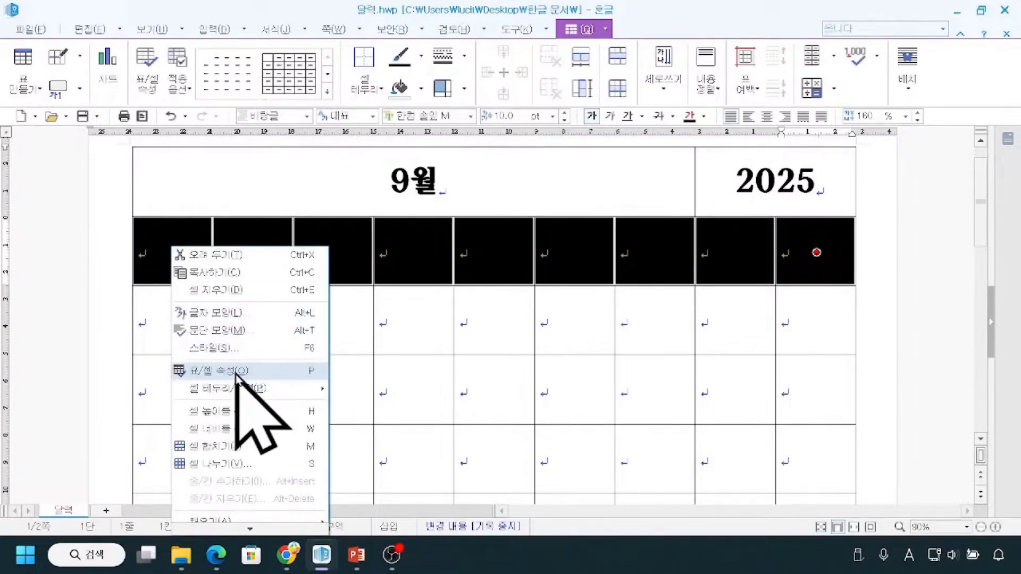
{"action": "left_click", "coordinate": [235, 372]}
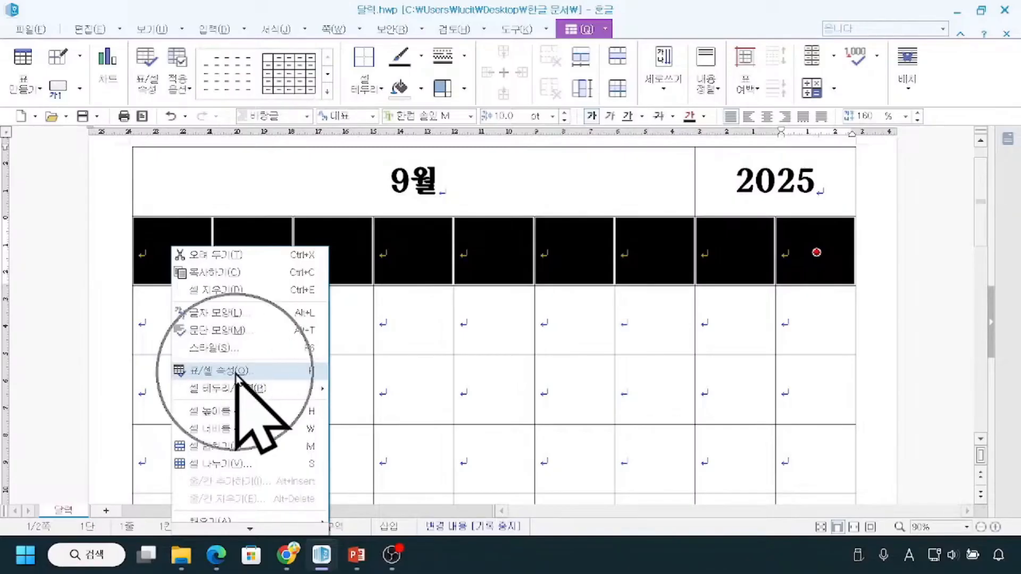
{"action": "left_click_drag", "start_coordinate": [440, 85], "coordinate": [428, 306]}
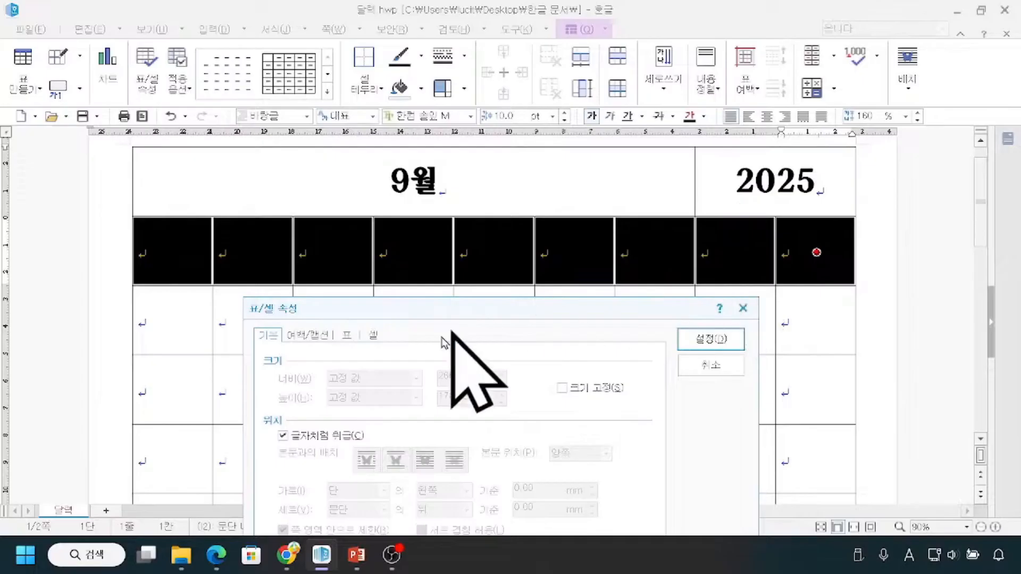
{"action": "left_click", "coordinate": [372, 335]}
{"action": "key", "text": "ctrl"}
{"action": "key", "text": "ctrl"}
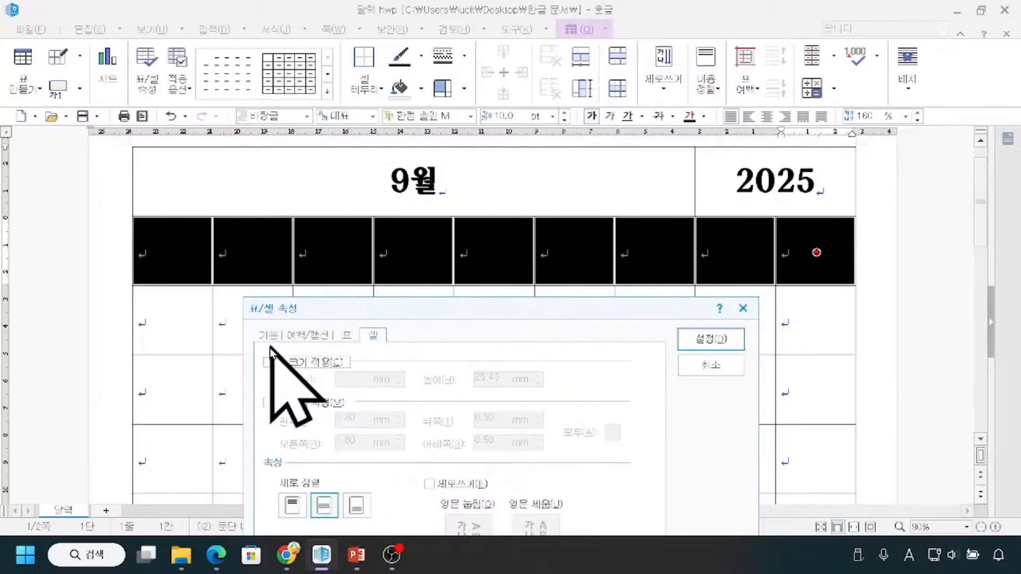
{"action": "key", "text": "ctrl"}
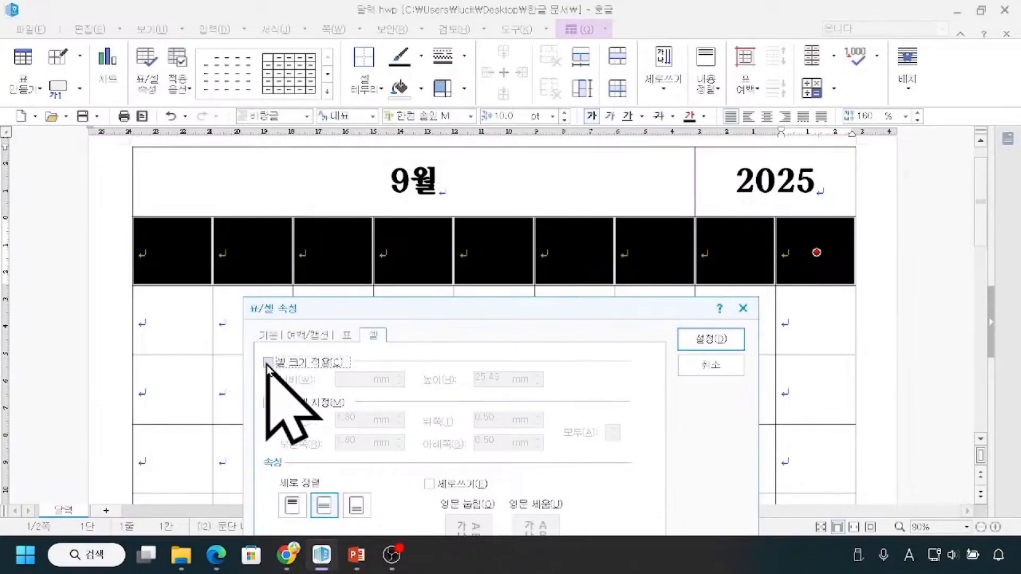
{"action": "left_click", "coordinate": [267, 363]}
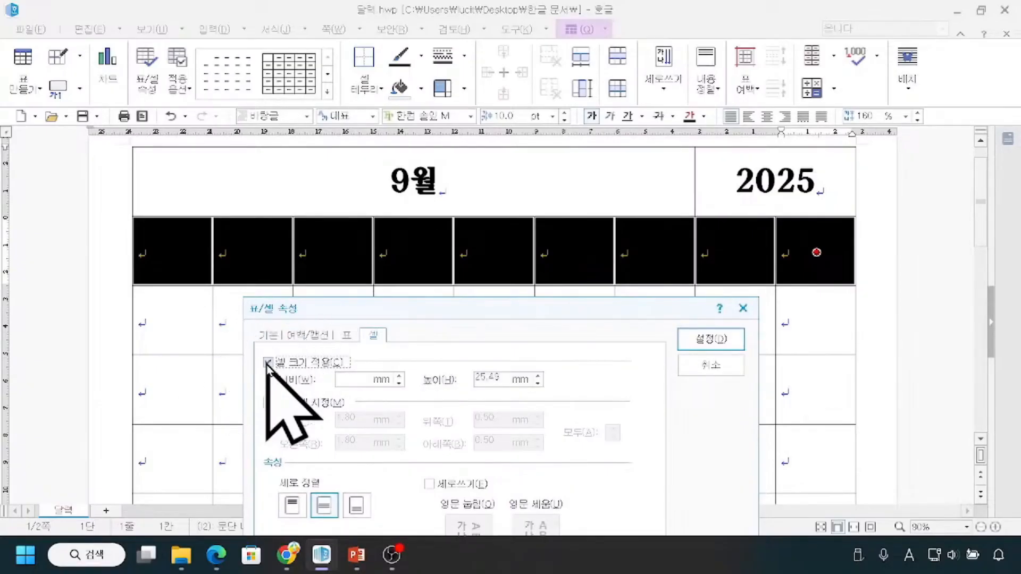
{"action": "key", "text": "ctrl"}
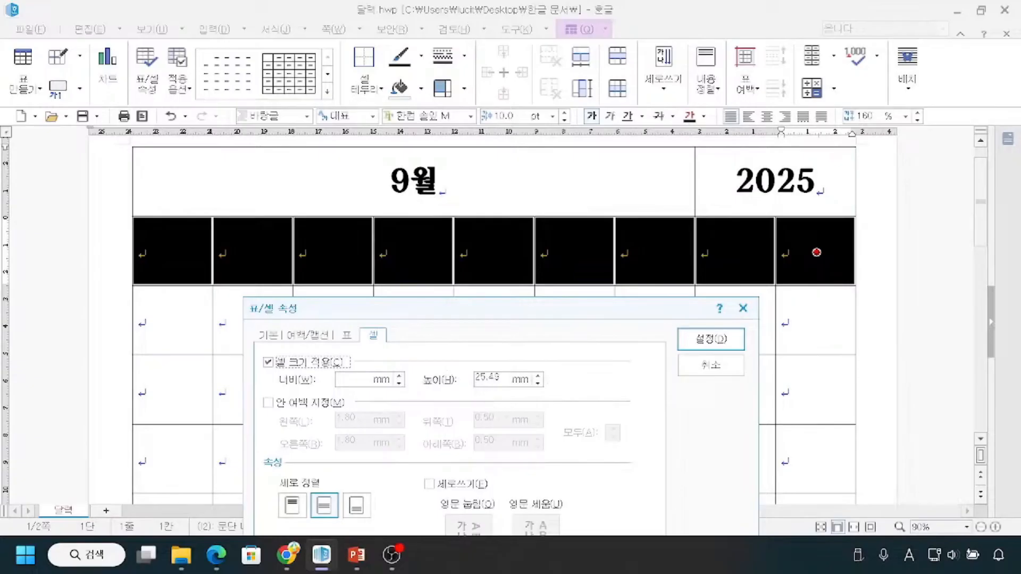
{"action": "left_click_drag", "start_coordinate": [130, 249], "coordinate": [359, 244]}
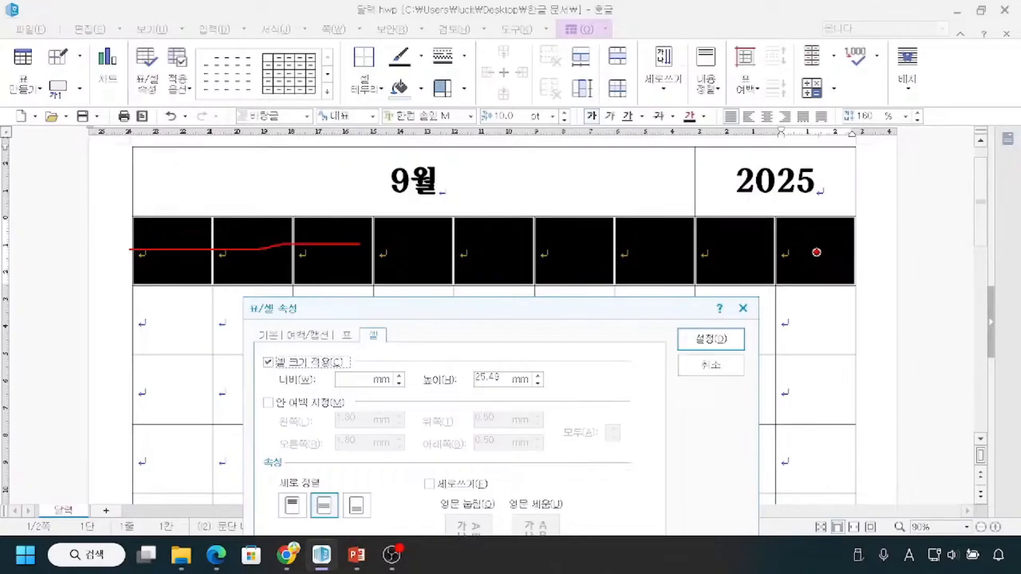
{"action": "type", "text": "15"}
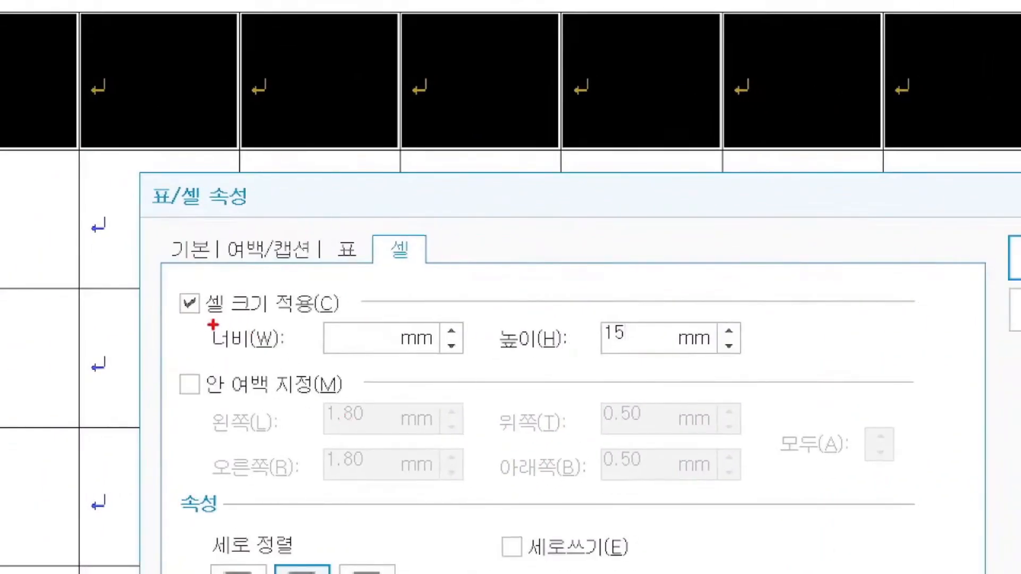
{"action": "left_click_drag", "start_coordinate": [198, 324], "coordinate": [287, 313]}
{"action": "left_click_drag", "start_coordinate": [491, 358], "coordinate": [654, 365]}
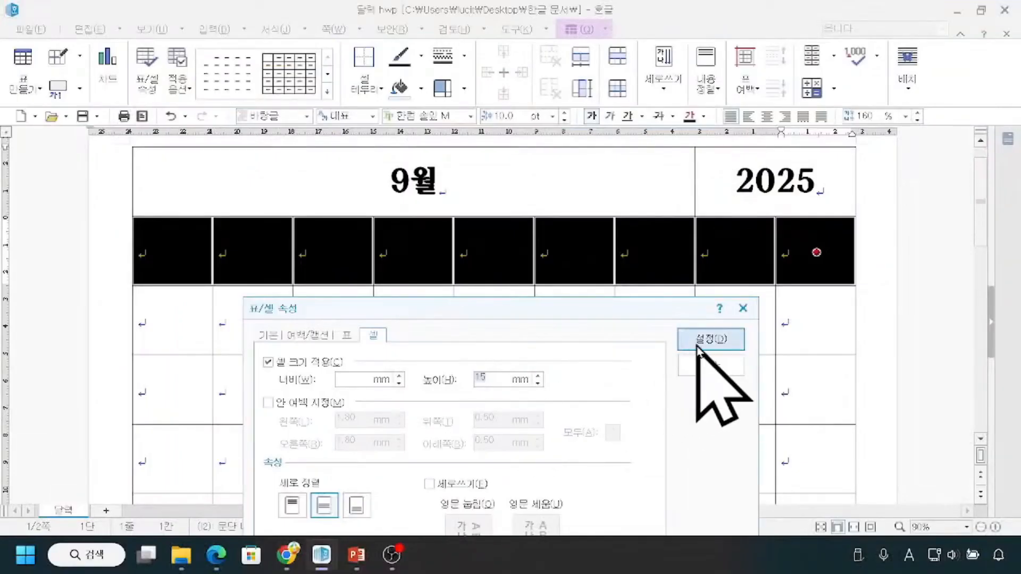
{"action": "left_click", "coordinate": [698, 343]}
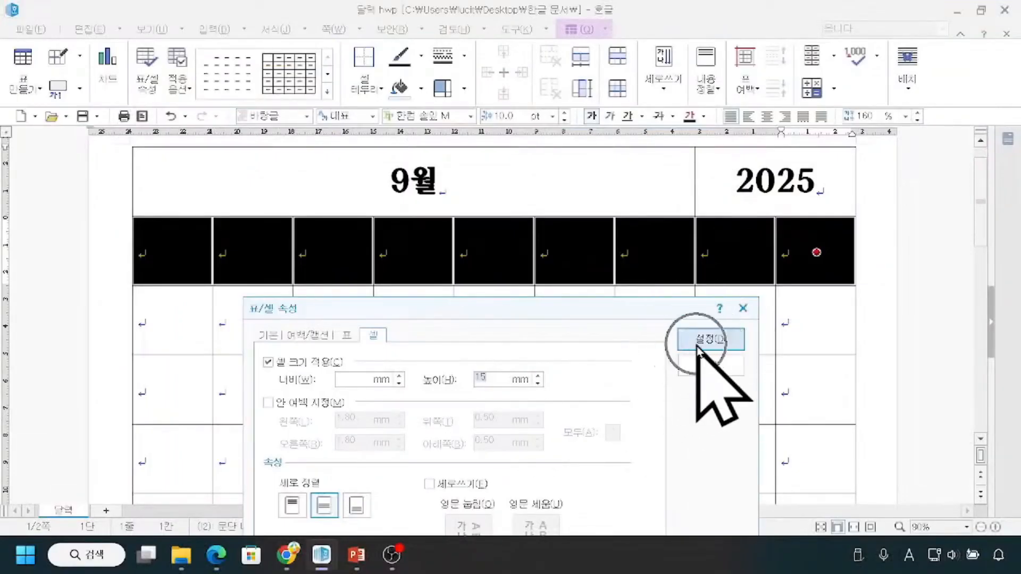
{"action": "left_click", "coordinate": [84, 252]}
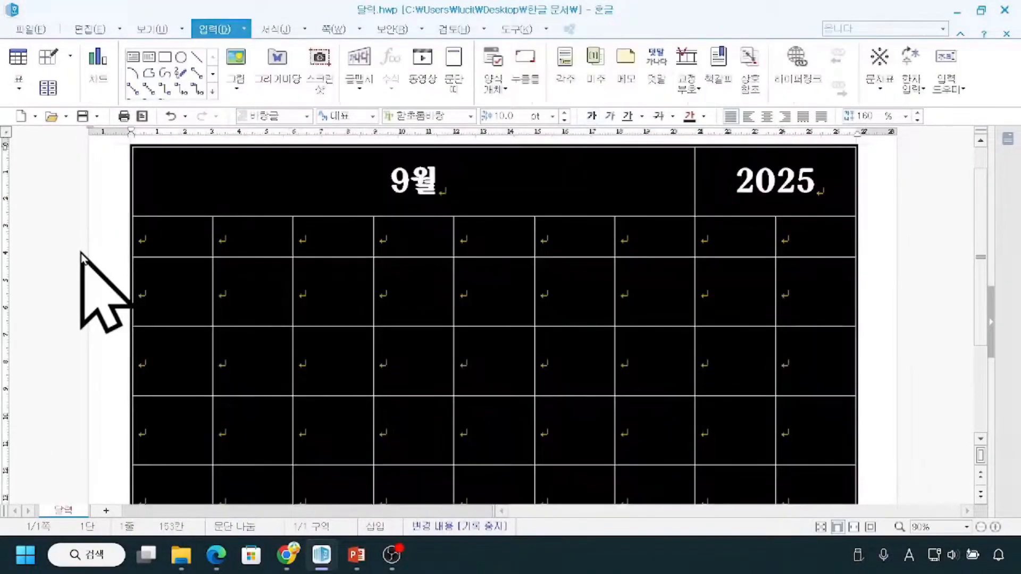
{"action": "left_click", "coordinate": [938, 329]}
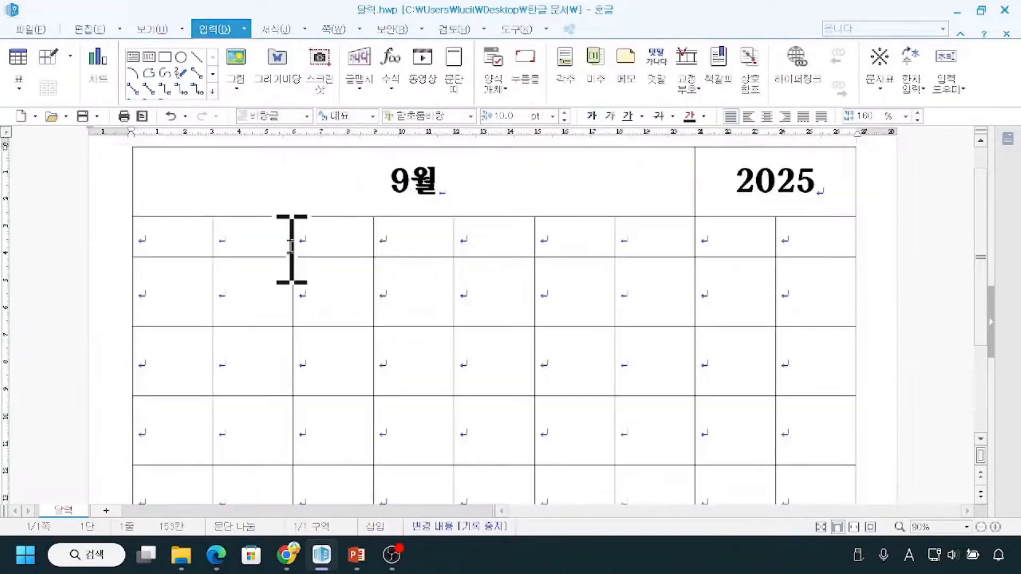
Fit the whole page in the view to check the overall calendar layout.
{"action": "left_click", "coordinate": [981, 527]}
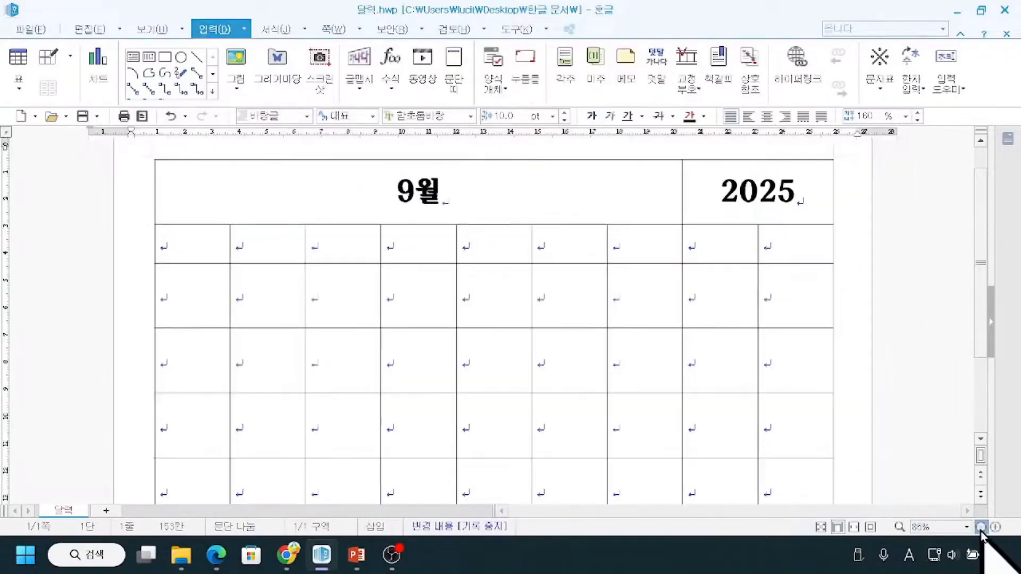
{"action": "left_click", "coordinate": [981, 527]}
{"action": "left_click", "coordinate": [981, 527]}
{"action": "left_click", "coordinate": [981, 527]}
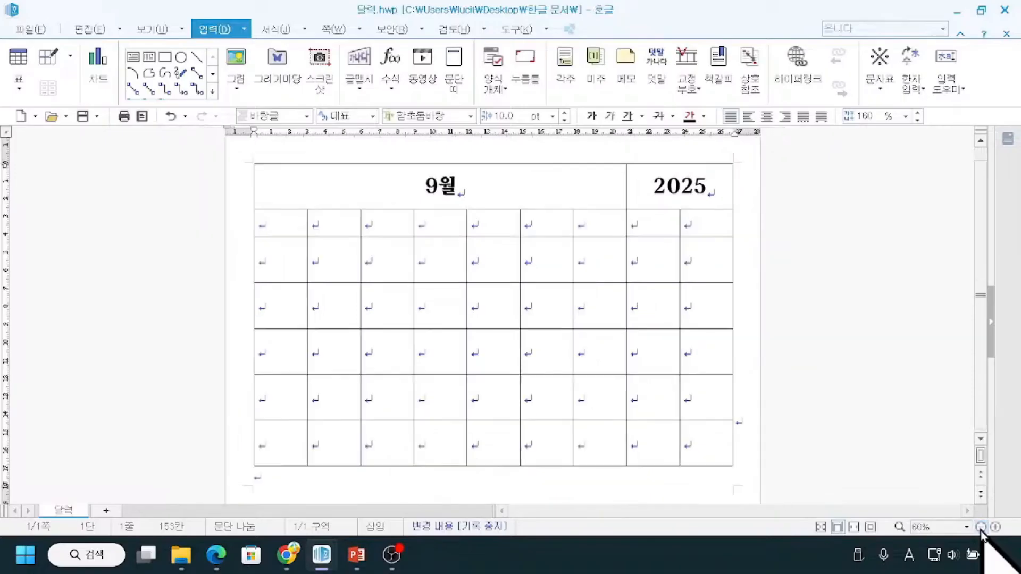
{"action": "left_click", "coordinate": [870, 527]}
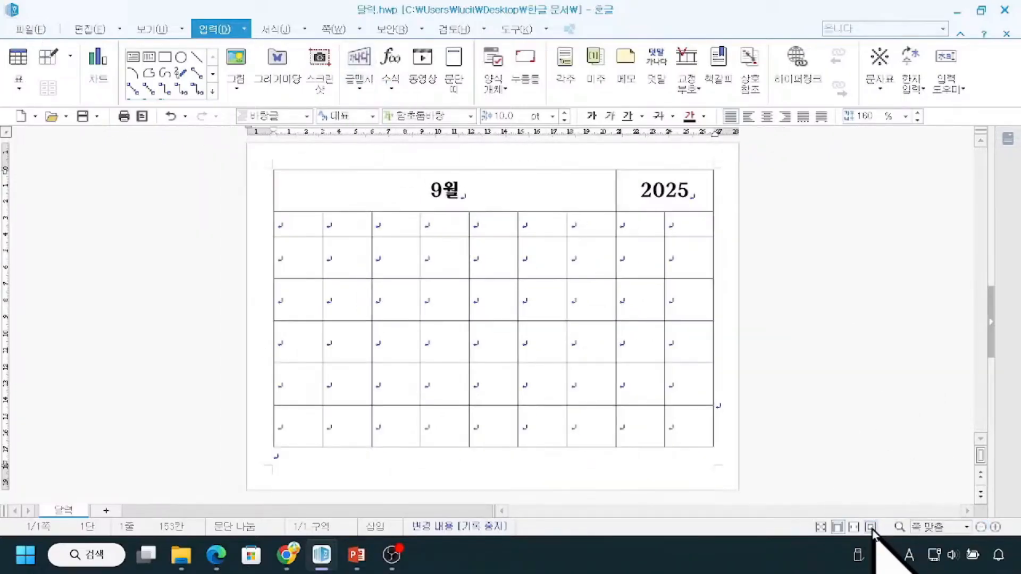
{"action": "left_click_drag", "start_coordinate": [866, 513], "coordinate": [884, 538]}
{"action": "left_click_drag", "start_coordinate": [877, 477], "coordinate": [870, 503]}
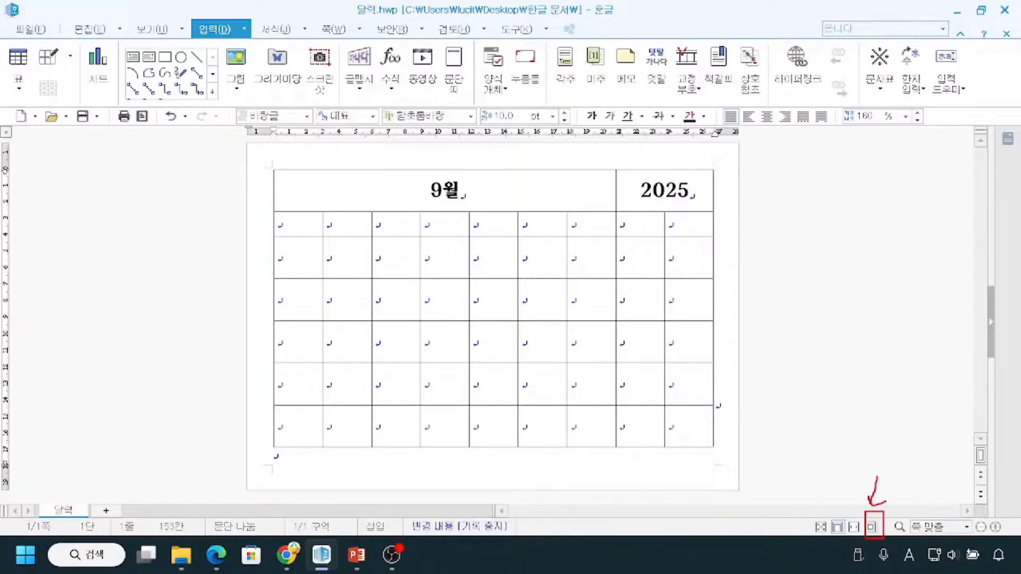
{"action": "key", "text": "e"}
{"action": "mouse_move", "coordinate": [271, 171]}
{"action": "left_mouse_down"}
{"action": "mouse_move", "coordinate": [240, 303]}
{"action": "mouse_move", "coordinate": [261, 430]}
{"action": "mouse_move", "coordinate": [296, 468]}
{"action": "left_mouse_up"}
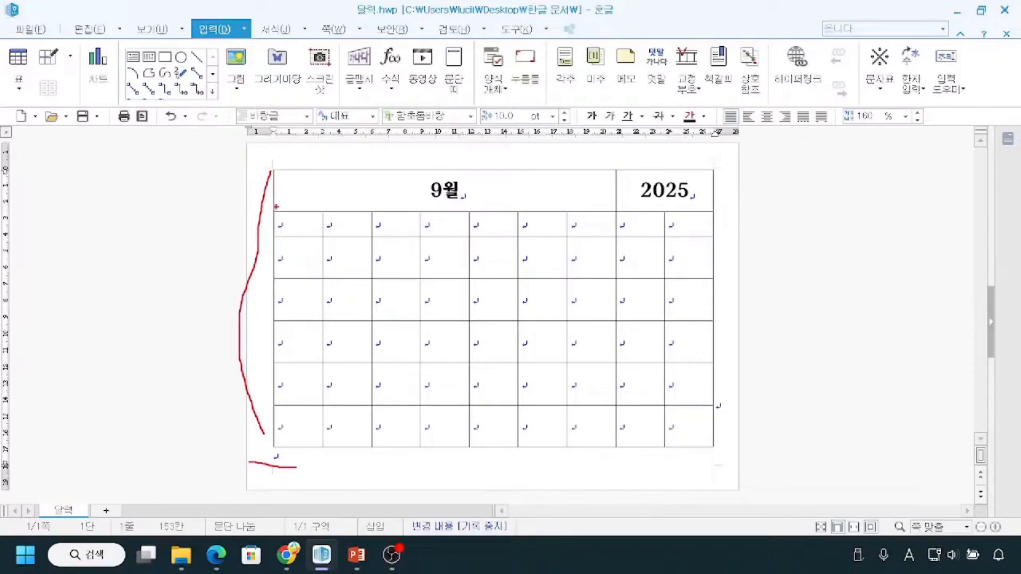
{"action": "mouse_move", "coordinate": [275, 209]}
{"action": "left_mouse_down"}
{"action": "mouse_move", "coordinate": [295, 238]}
{"action": "mouse_move", "coordinate": [717, 238]}
{"action": "left_mouse_up"}
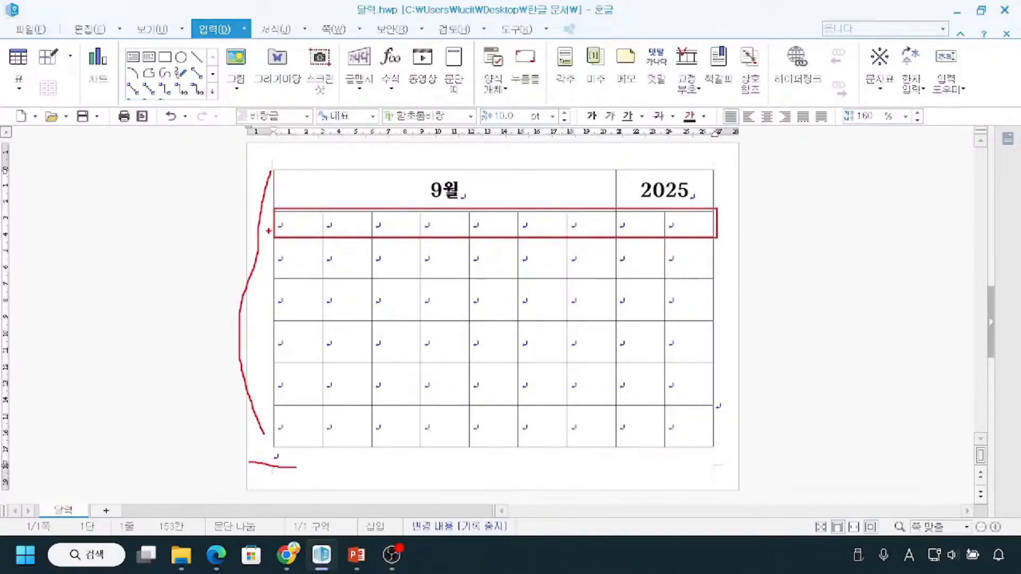
{"action": "left_click_drag", "start_coordinate": [272, 211], "coordinate": [273, 237]}
{"action": "left_click_drag", "start_coordinate": [276, 224], "coordinate": [712, 227]}
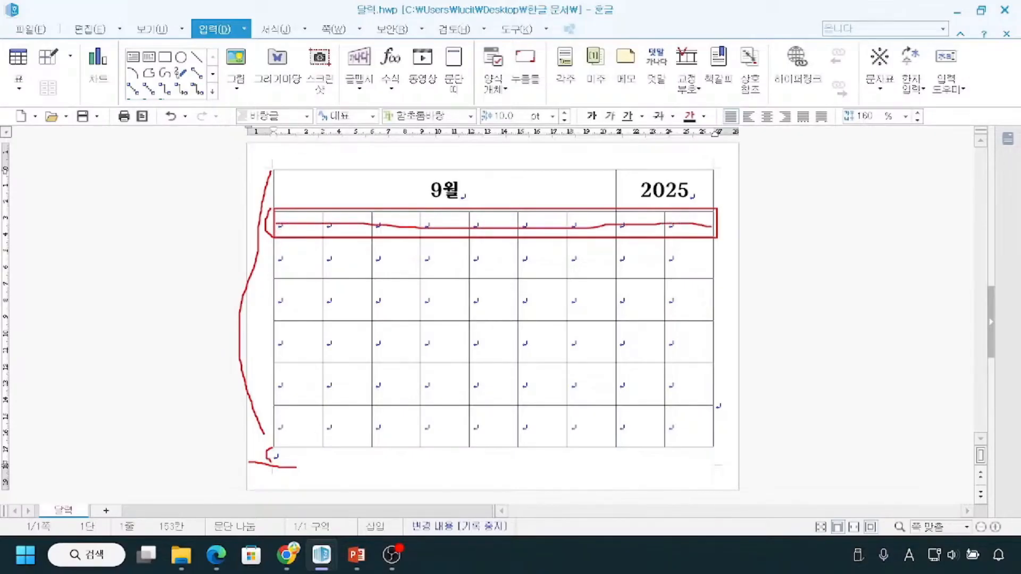
{"action": "mouse_move", "coordinate": [273, 244]}
{"action": "left_mouse_down"}
{"action": "mouse_move", "coordinate": [353, 411]}
{"action": "mouse_move", "coordinate": [704, 440]}
{"action": "left_mouse_up"}
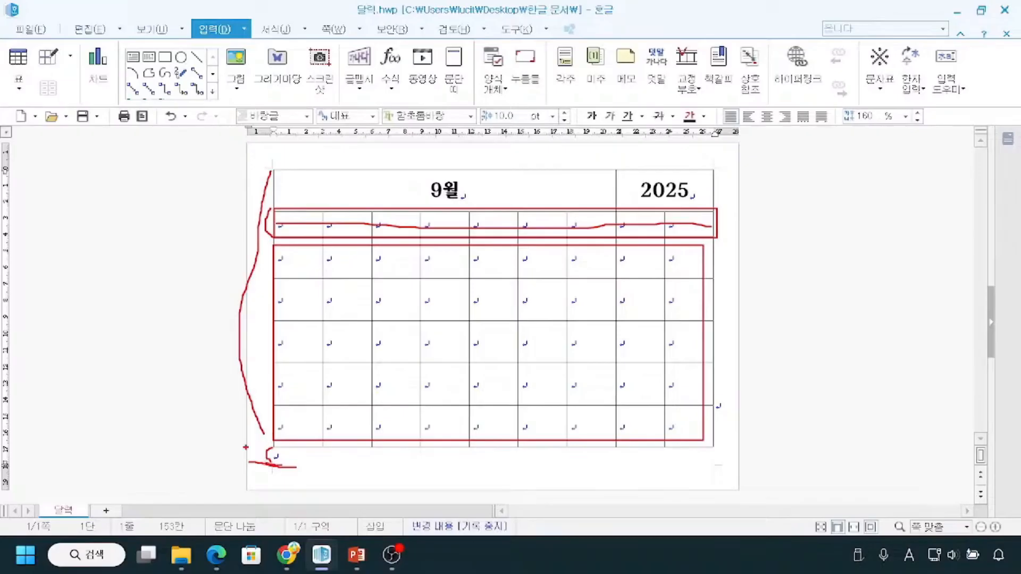
{"action": "key", "text": "Escape"}
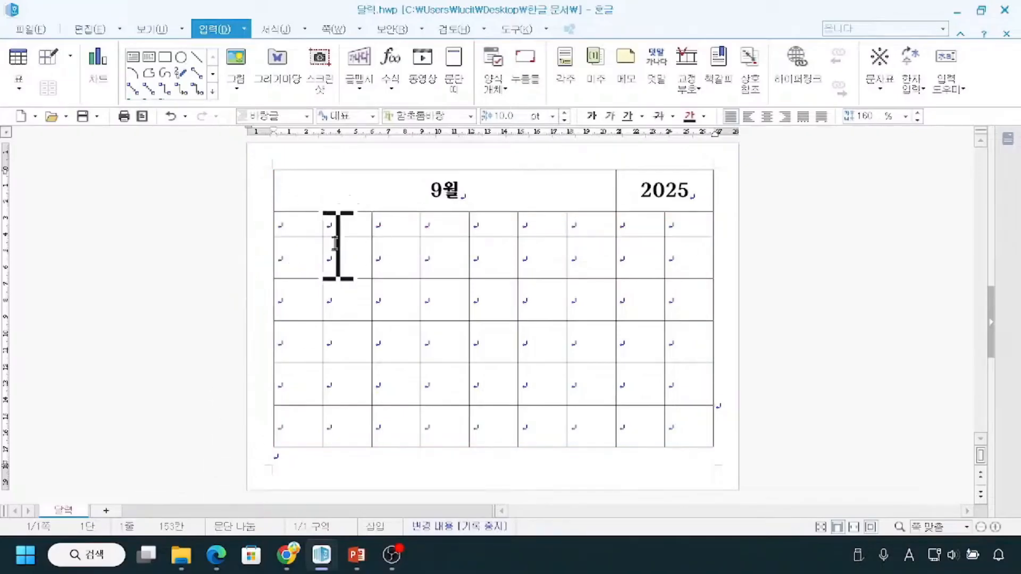
Select all cells from the table's third row through its last row.
{"action": "left_click_drag", "start_coordinate": [291, 261], "coordinate": [690, 427]}
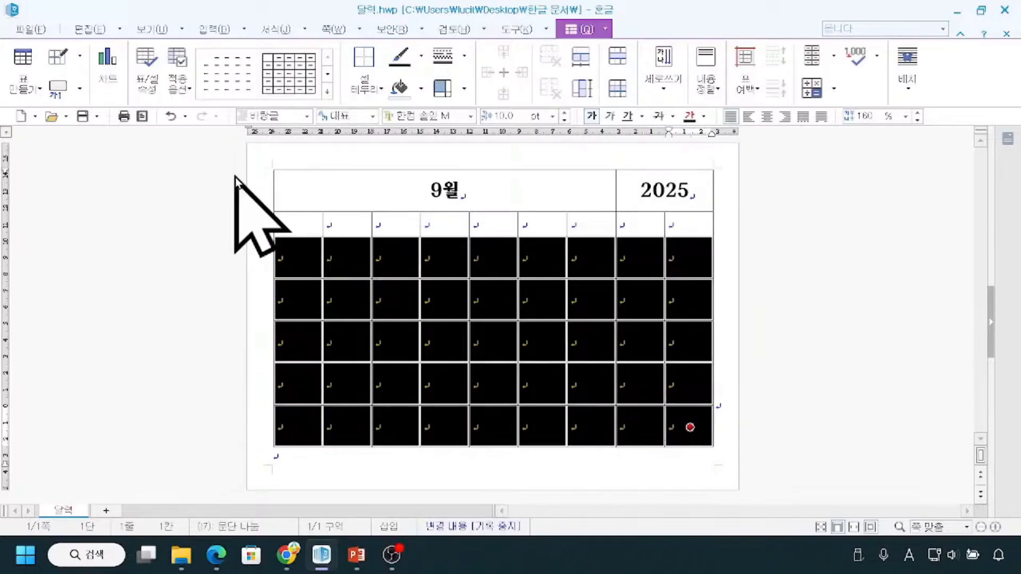
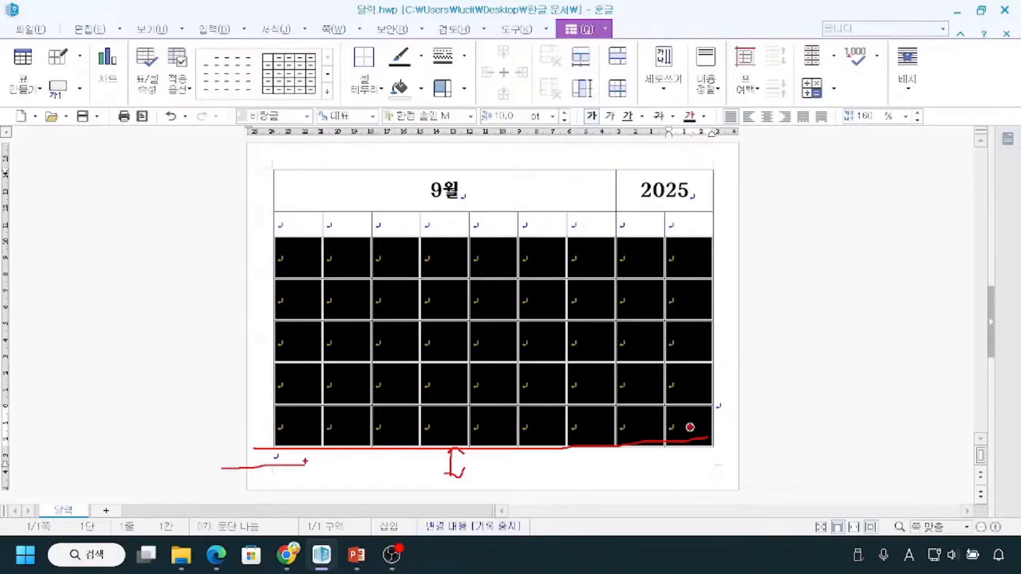
{"action": "mouse_move", "coordinate": [308, 450]}
{"action": "left_mouse_down"}
{"action": "mouse_move", "coordinate": [305, 467]}
{"action": "mouse_move", "coordinate": [324, 464]}
{"action": "left_mouse_up"}
{"action": "mouse_move", "coordinate": [282, 247]}
{"action": "left_mouse_down"}
{"action": "mouse_move", "coordinate": [260, 370]}
{"action": "mouse_move", "coordinate": [272, 442]}
{"action": "left_mouse_up"}
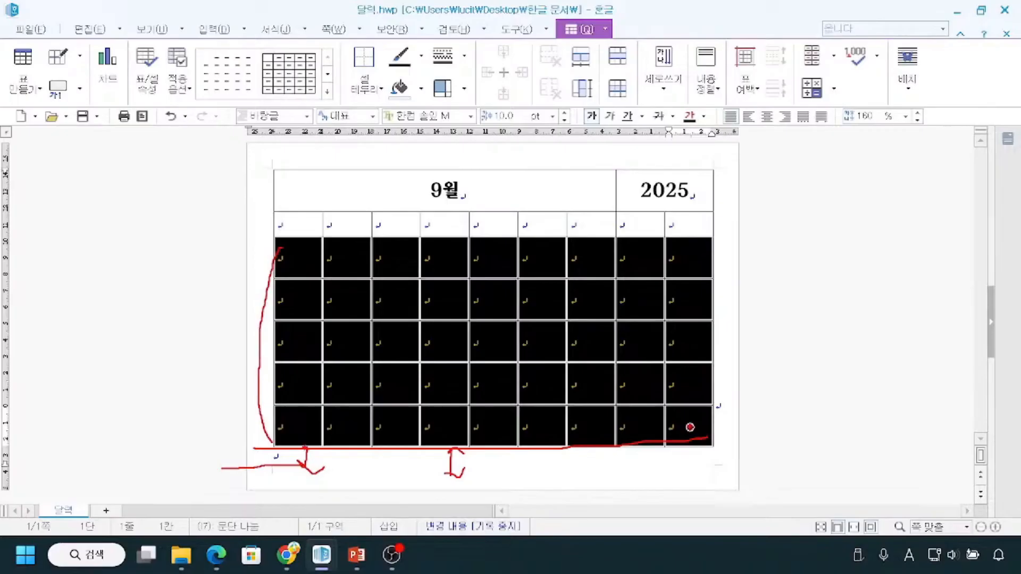
{"action": "left_click_drag", "start_coordinate": [301, 470], "coordinate": [324, 468]}
{"action": "mouse_move", "coordinate": [298, 185]}
{"action": "left_mouse_down"}
{"action": "mouse_move", "coordinate": [268, 186]}
{"action": "mouse_move", "coordinate": [275, 228]}
{"action": "left_mouse_up"}
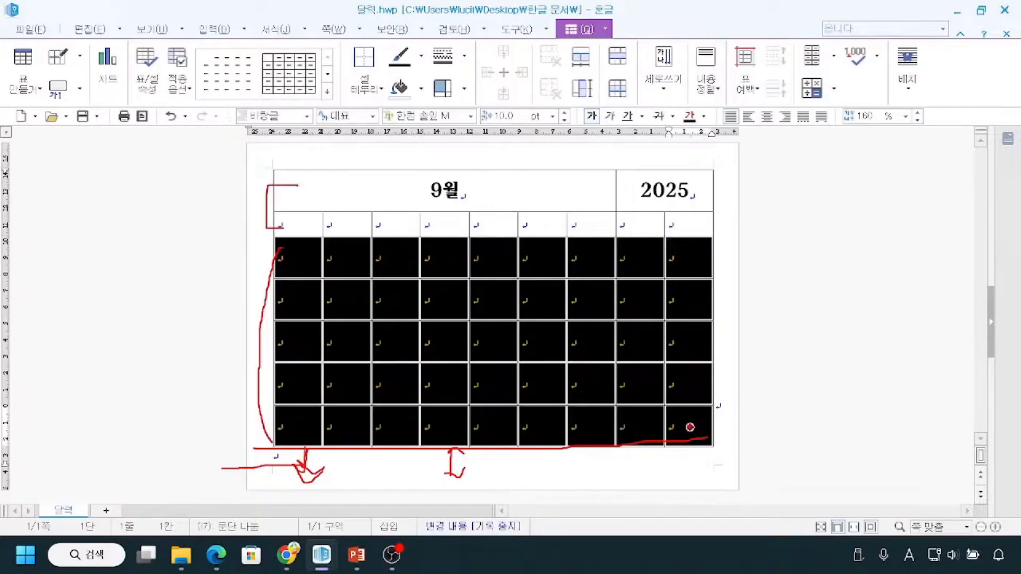
{"action": "key", "text": "Escape"}
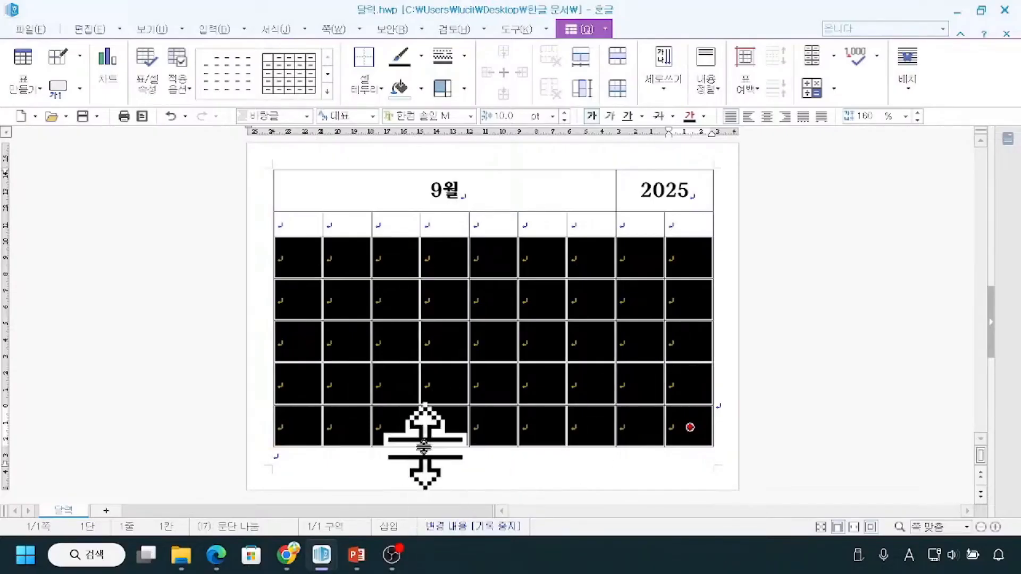
Increase the heights of the selected rows evenly until the table's lower edge reaches the page's bottom margin.
{"action": "key", "text": "ctrl"}
{"action": "key", "text": "ctrl"}
{"action": "key", "text": "ctrl"}
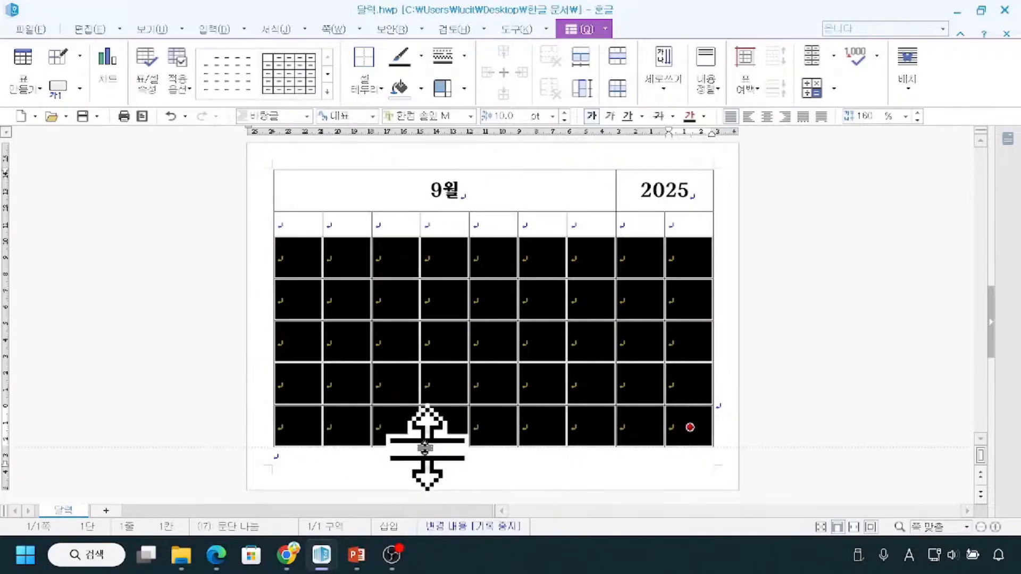
{"action": "left_click_drag", "start_coordinate": [410, 449], "coordinate": [412, 465]}
{"action": "mouse_move", "coordinate": [311, 187]}
{"action": "left_mouse_down"}
{"action": "mouse_move", "coordinate": [270, 202]}
{"action": "mouse_move", "coordinate": [290, 224]}
{"action": "left_mouse_up"}
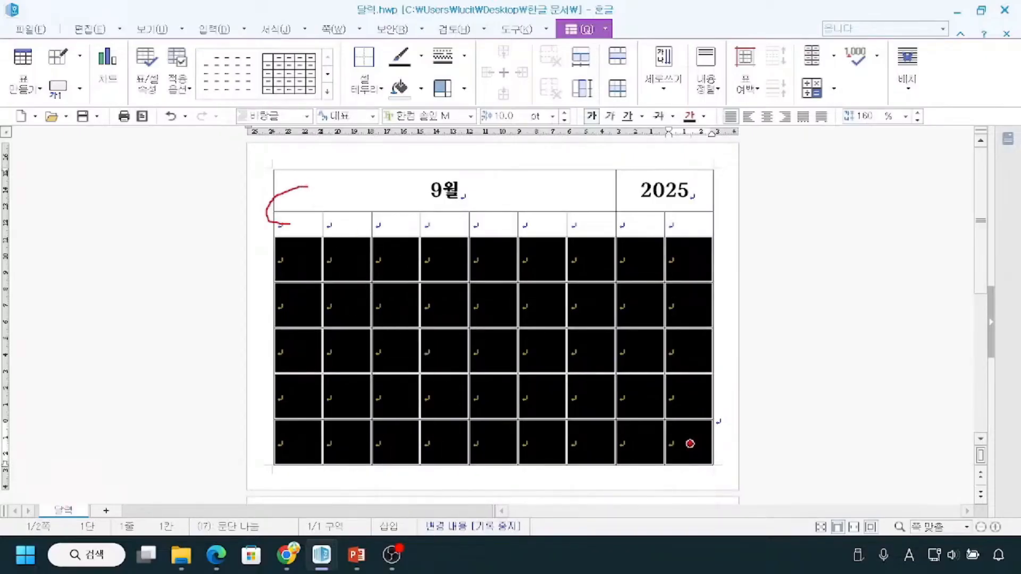
{"action": "left_click_drag", "start_coordinate": [272, 260], "coordinate": [291, 441]}
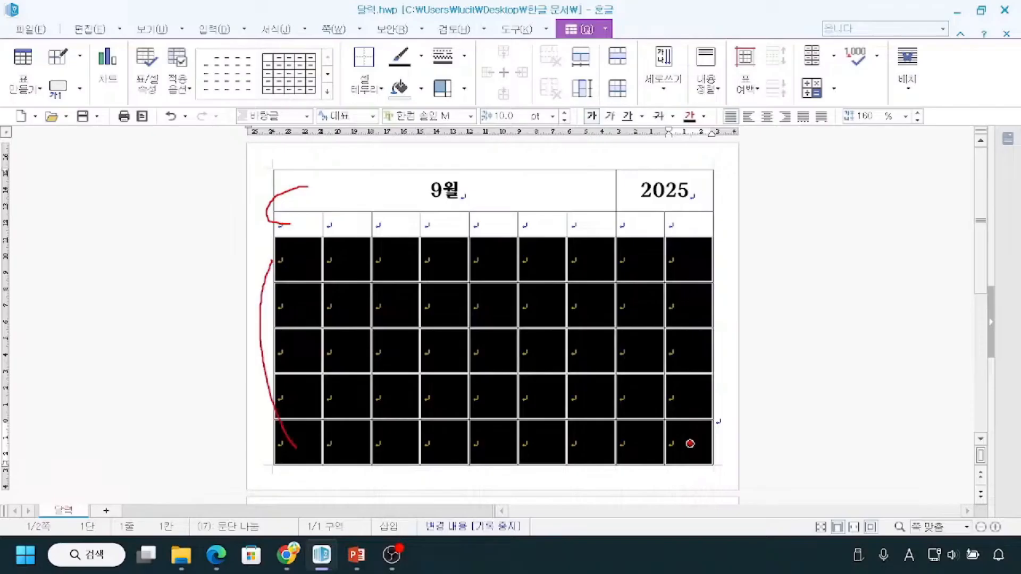
{"action": "left_click_drag", "start_coordinate": [237, 462], "coordinate": [293, 462]}
{"action": "left_click_drag", "start_coordinate": [279, 263], "coordinate": [301, 257]}
{"action": "left_click_drag", "start_coordinate": [289, 297], "coordinate": [311, 300]}
{"action": "left_click_drag", "start_coordinate": [295, 347], "coordinate": [323, 345]}
{"action": "mouse_move", "coordinate": [294, 393]}
{"action": "left_mouse_down"}
{"action": "mouse_move", "coordinate": [305, 406]}
{"action": "mouse_move", "coordinate": [324, 390]}
{"action": "left_mouse_up"}
{"action": "left_click_drag", "start_coordinate": [297, 441], "coordinate": [316, 436]}
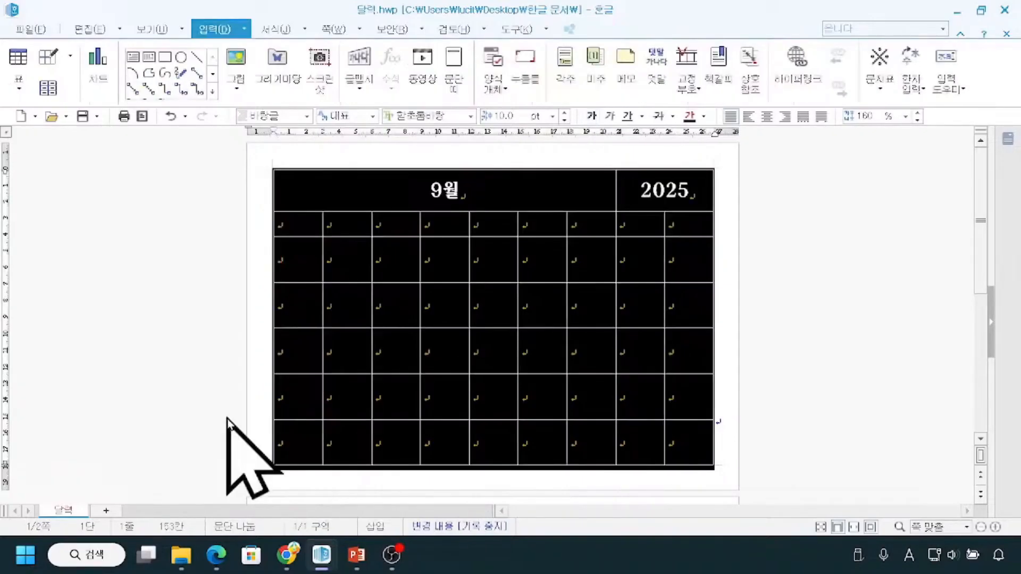
{"action": "left_click", "coordinate": [821, 388]}
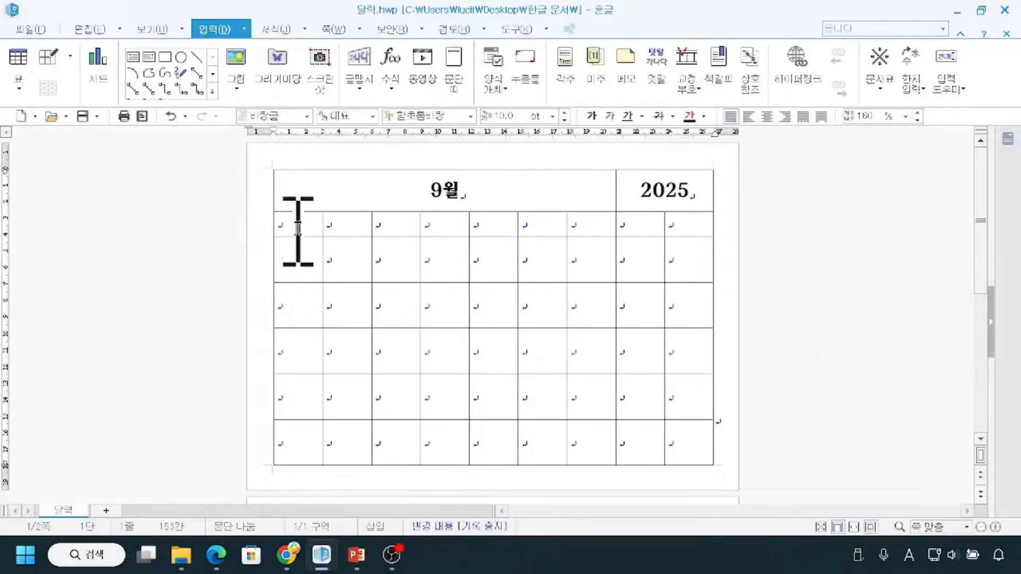
{"action": "left_click", "coordinate": [347, 228]}
{"action": "left_click", "coordinate": [279, 227]}
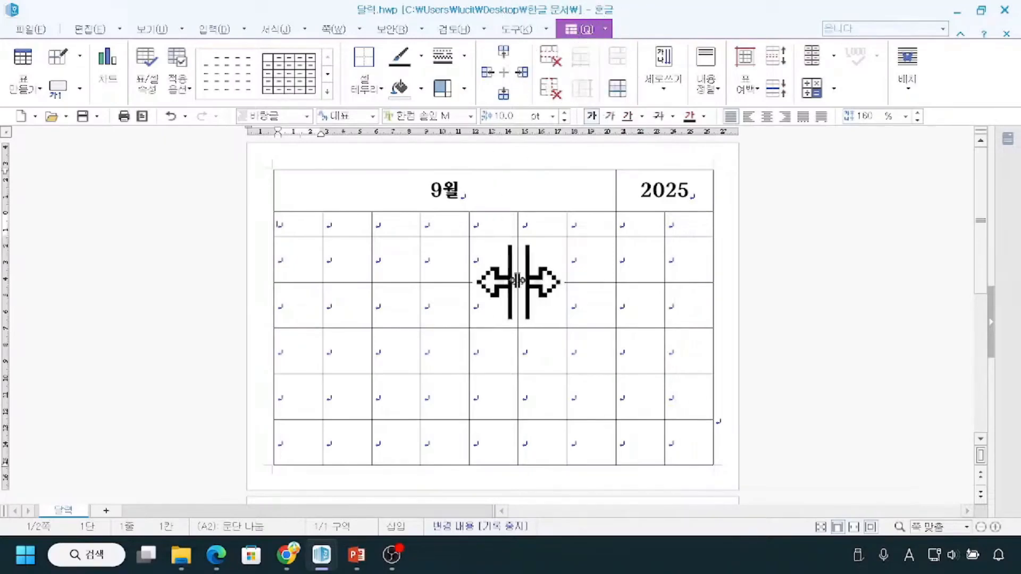
Examine the built-in month and weekday lists in the table's Auto Fill contents (자동 채우기 내용) without filling anything.
{"action": "left_click", "coordinate": [403, 310]}
{"action": "key", "text": "ctrl"}
{"action": "key", "text": "ctrl"}
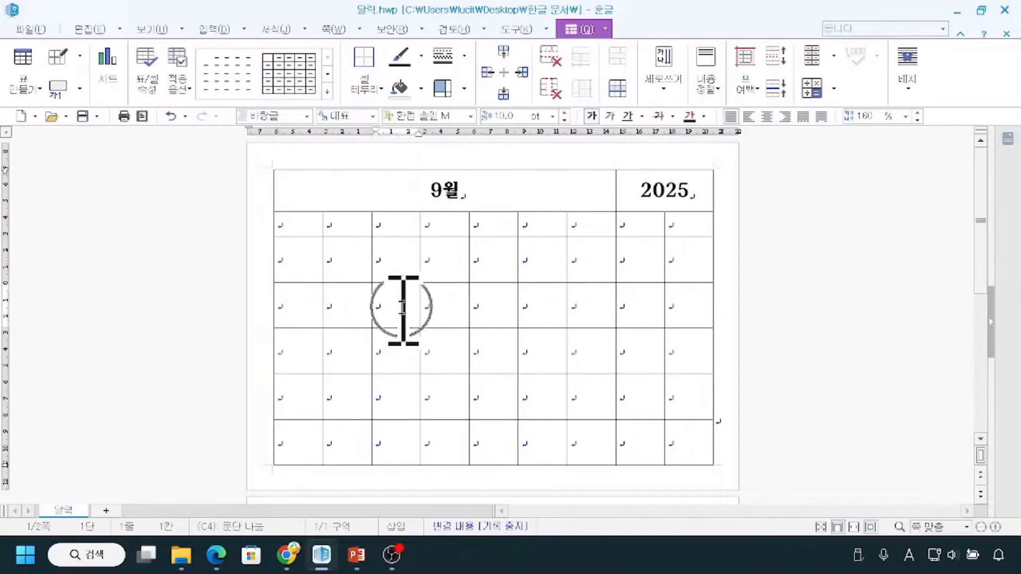
{"action": "key", "text": "ctrl"}
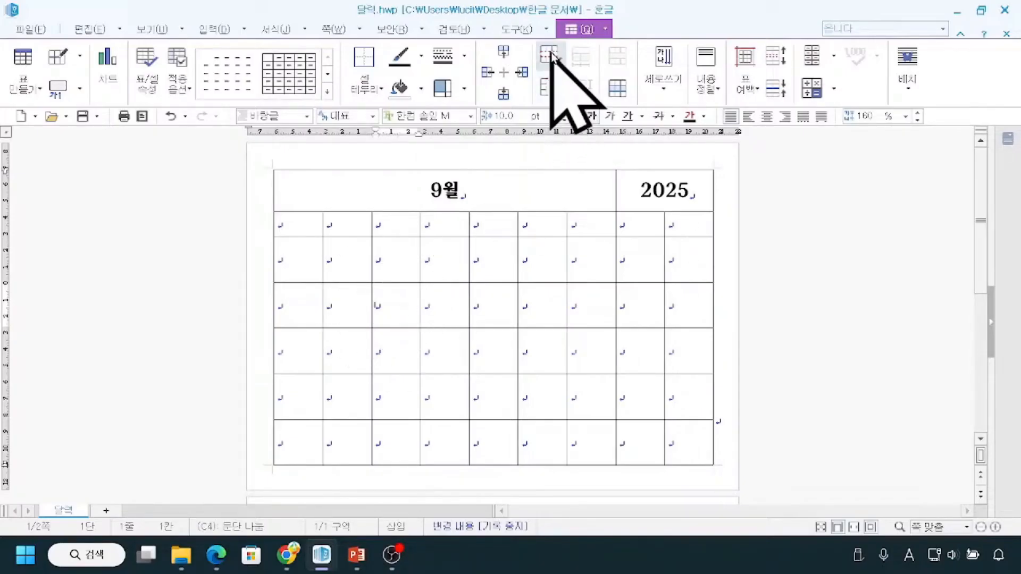
{"action": "key", "text": "ctrl"}
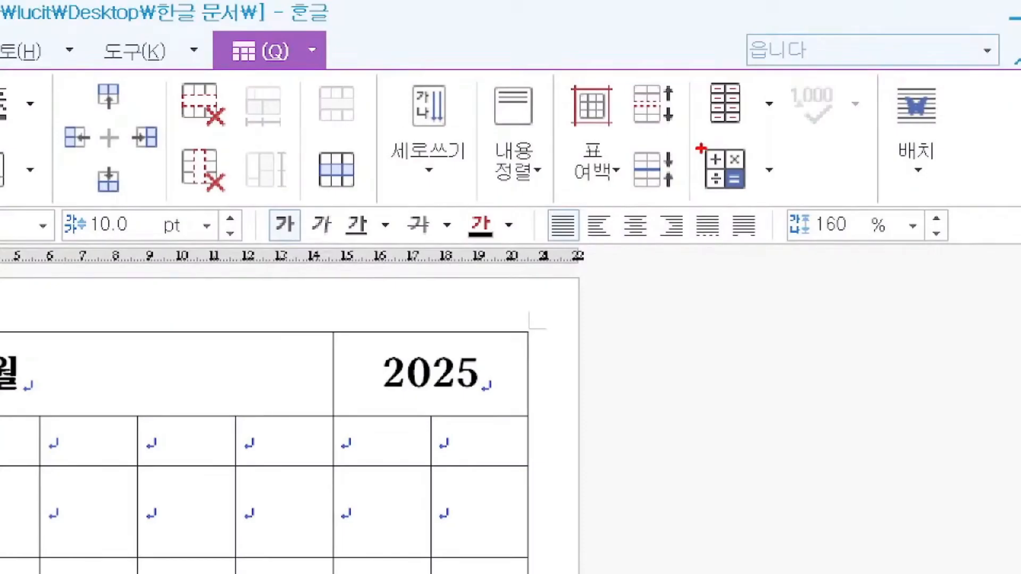
{"action": "left_click_drag", "start_coordinate": [695, 77], "coordinate": [773, 140]}
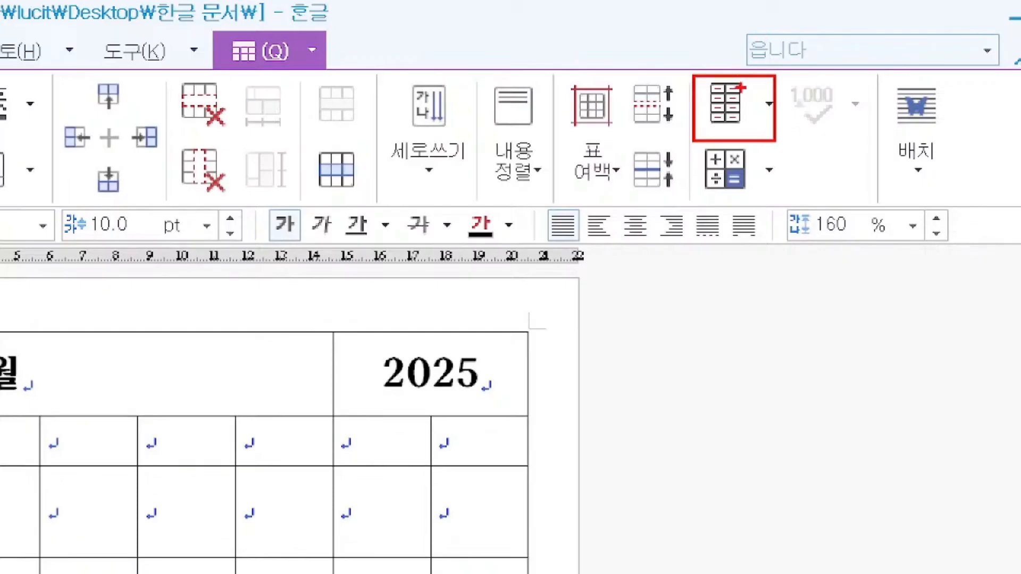
{"action": "mouse_move", "coordinate": [753, 92]}
{"action": "left_mouse_down"}
{"action": "mouse_move", "coordinate": [776, 122]}
{"action": "mouse_move", "coordinate": [769, 68]}
{"action": "mouse_move", "coordinate": [756, 96]}
{"action": "left_mouse_up"}
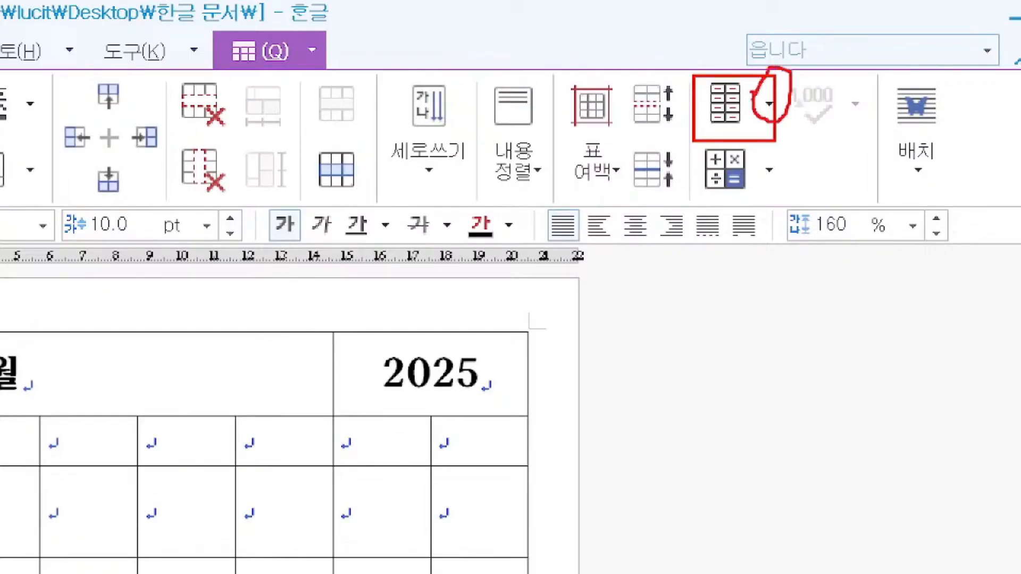
{"action": "key", "text": "Escape"}
{"action": "left_click", "coordinate": [833, 58]}
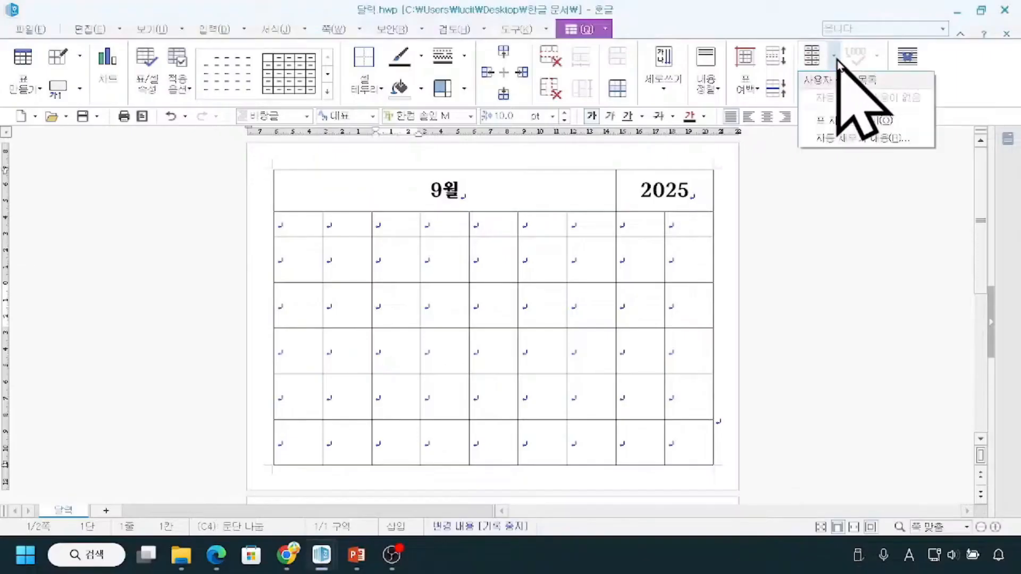
{"action": "left_click", "coordinate": [837, 140]}
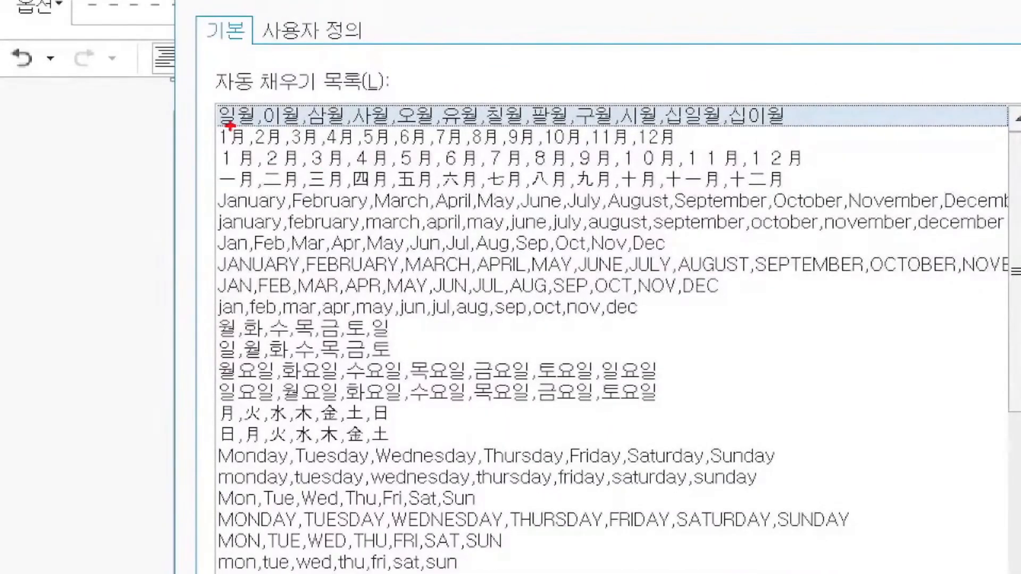
{"action": "left_click_drag", "start_coordinate": [203, 117], "coordinate": [218, 116]}
{"action": "left_click_drag", "start_coordinate": [198, 364], "coordinate": [215, 365]}
{"action": "mouse_move", "coordinate": [217, 320]}
{"action": "left_mouse_down"}
{"action": "mouse_move", "coordinate": [262, 320]}
{"action": "mouse_move", "coordinate": [265, 337]}
{"action": "mouse_move", "coordinate": [321, 307]}
{"action": "mouse_move", "coordinate": [390, 318]}
{"action": "left_mouse_up"}
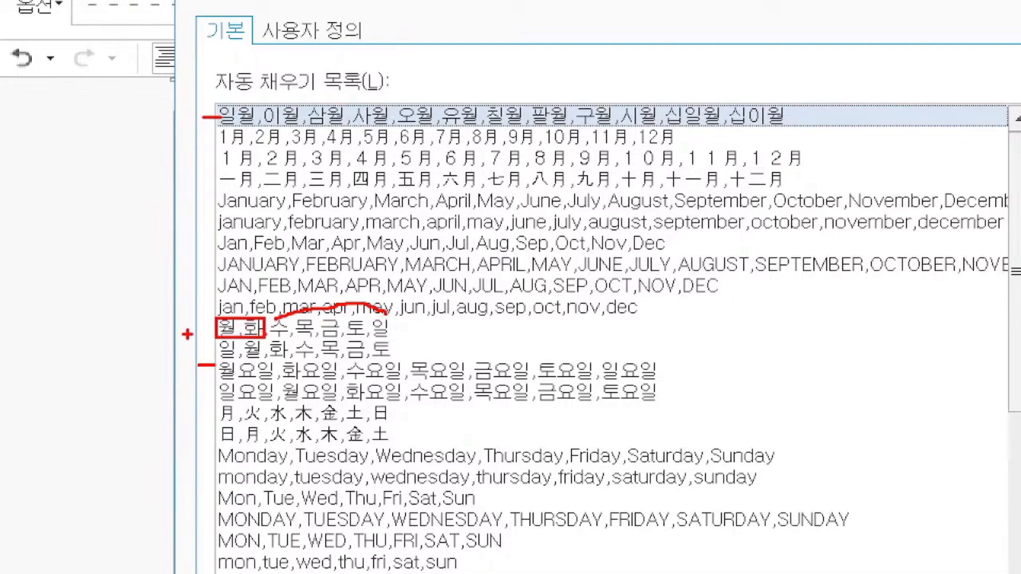
{"action": "mouse_move", "coordinate": [181, 332]}
{"action": "left_mouse_down"}
{"action": "mouse_move", "coordinate": [205, 331]}
{"action": "mouse_move", "coordinate": [211, 366]}
{"action": "left_mouse_up"}
{"action": "mouse_move", "coordinate": [182, 461]}
{"action": "left_mouse_down"}
{"action": "mouse_move", "coordinate": [215, 461]}
{"action": "mouse_move", "coordinate": [187, 505]}
{"action": "mouse_move", "coordinate": [204, 506]}
{"action": "mouse_move", "coordinate": [184, 518]}
{"action": "left_mouse_up"}
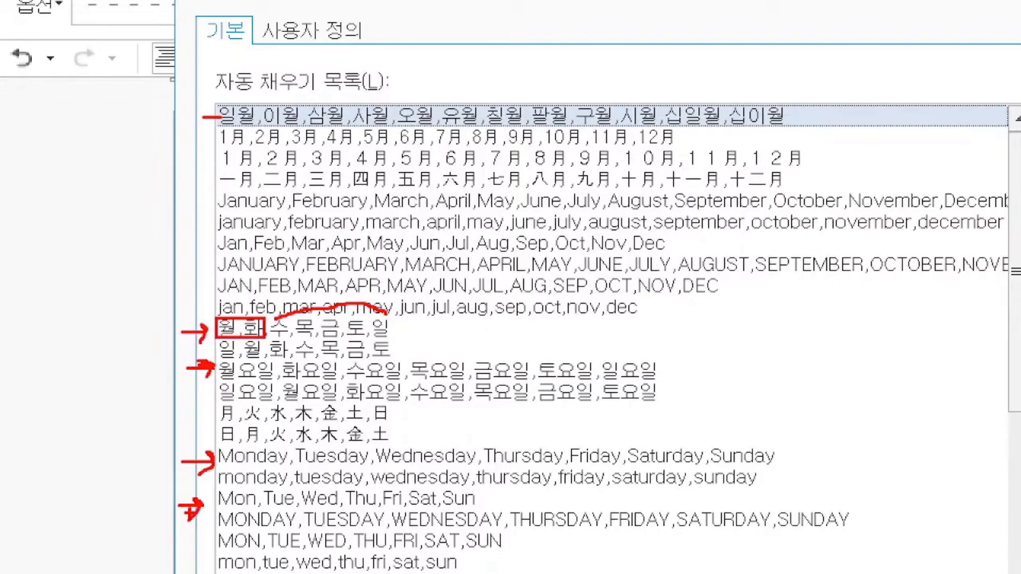
{"action": "mouse_move", "coordinate": [204, 116]}
{"action": "left_mouse_down"}
{"action": "mouse_move", "coordinate": [183, 198]}
{"action": "mouse_move", "coordinate": [166, 531]}
{"action": "left_mouse_up"}
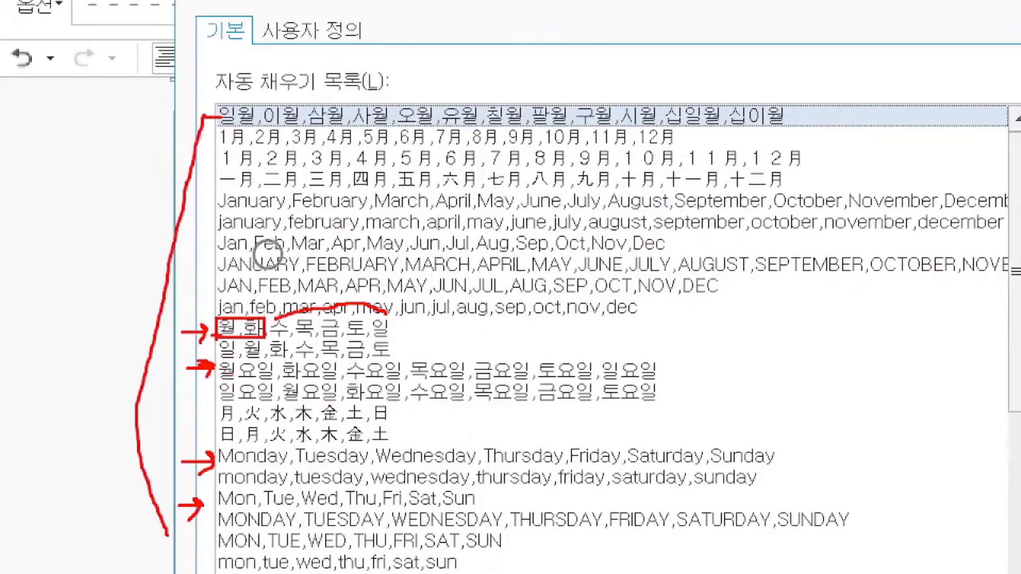
{"action": "mouse_move", "coordinate": [215, 336]}
{"action": "left_mouse_down"}
{"action": "mouse_move", "coordinate": [223, 356]}
{"action": "mouse_move", "coordinate": [267, 364]}
{"action": "mouse_move", "coordinate": [231, 382]}
{"action": "mouse_move", "coordinate": [338, 381]}
{"action": "left_mouse_up"}
{"action": "mouse_move", "coordinate": [215, 383]}
{"action": "left_mouse_down"}
{"action": "mouse_move", "coordinate": [223, 398]}
{"action": "mouse_move", "coordinate": [331, 404]}
{"action": "left_mouse_up"}
{"action": "mouse_move", "coordinate": [244, 378]}
{"action": "left_mouse_down"}
{"action": "mouse_move", "coordinate": [299, 366]}
{"action": "mouse_move", "coordinate": [619, 375]}
{"action": "mouse_move", "coordinate": [660, 378]}
{"action": "mouse_move", "coordinate": [655, 398]}
{"action": "left_mouse_up"}
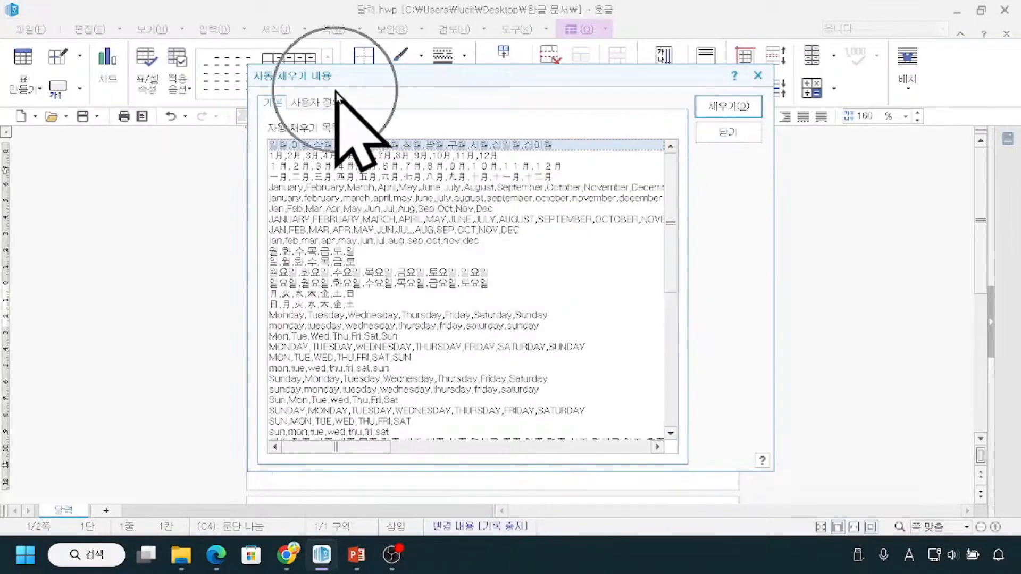
{"action": "left_click", "coordinate": [750, 143]}
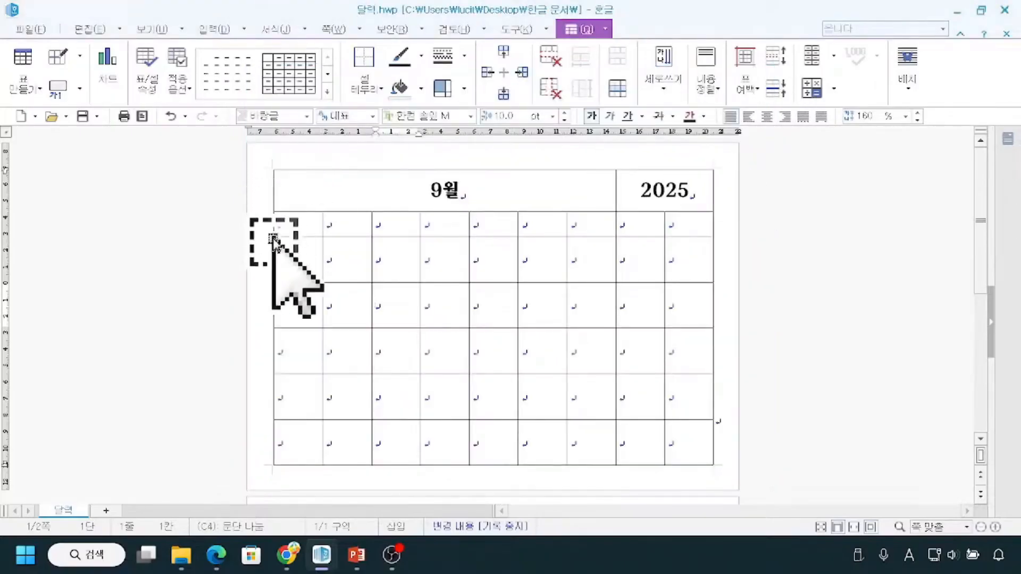
Enter 월 and 화 in the first two cells of the table's second row.
{"action": "left_click", "coordinate": [295, 228]}
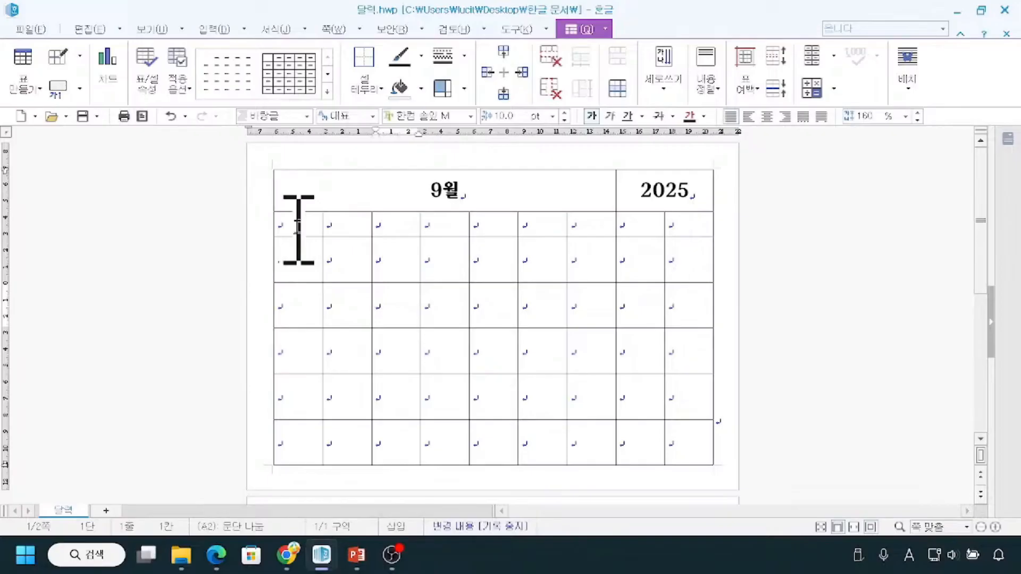
{"action": "left_click", "coordinate": [995, 527]}
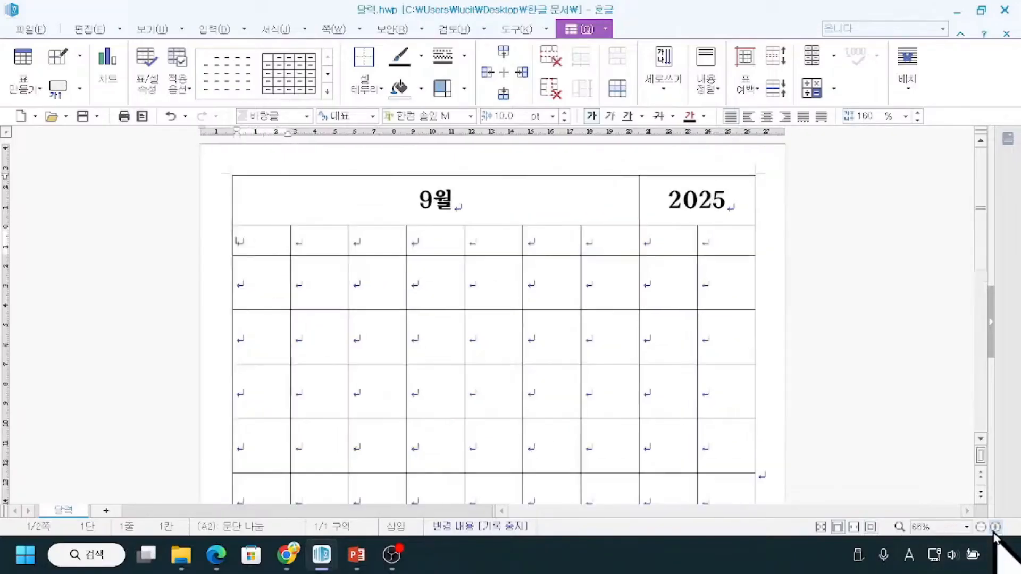
{"action": "left_click", "coordinate": [995, 527]}
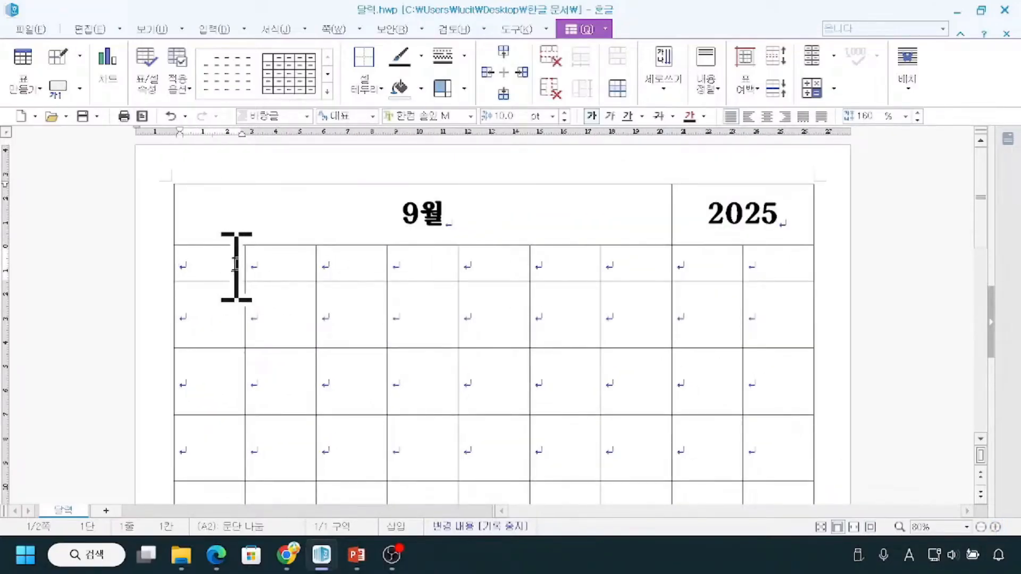
{"action": "type", "text": "dnjf"}
{"action": "key", "text": "BackSpace"}
{"action": "key", "text": "BackSpace"}
{"action": "key", "text": "BackSpace"}
{"action": "key", "text": "BackSpace"}
{"action": "key", "text": "Hangul"}
{"action": "type", "text": "월"}
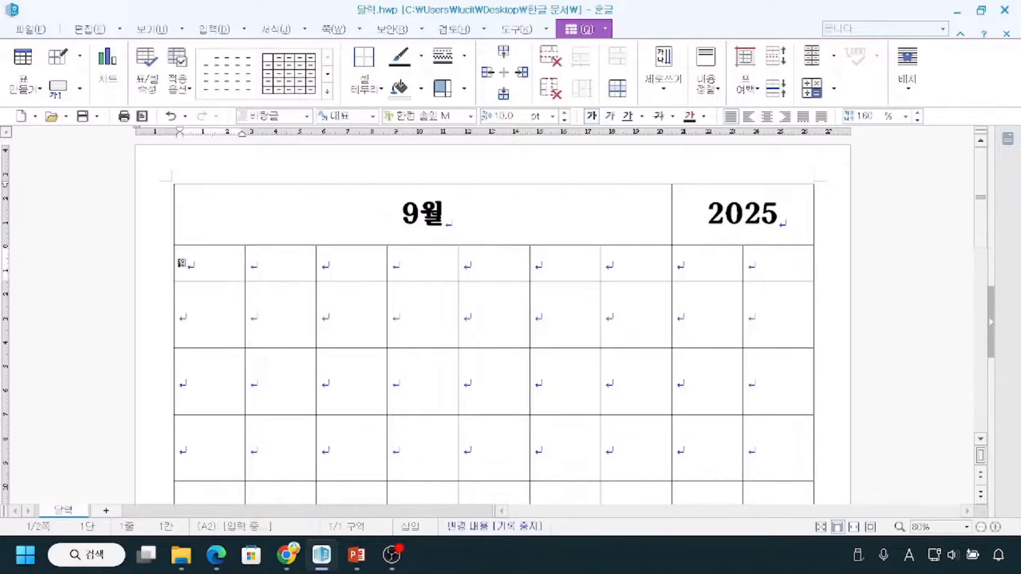
{"action": "key", "text": "Tab"}
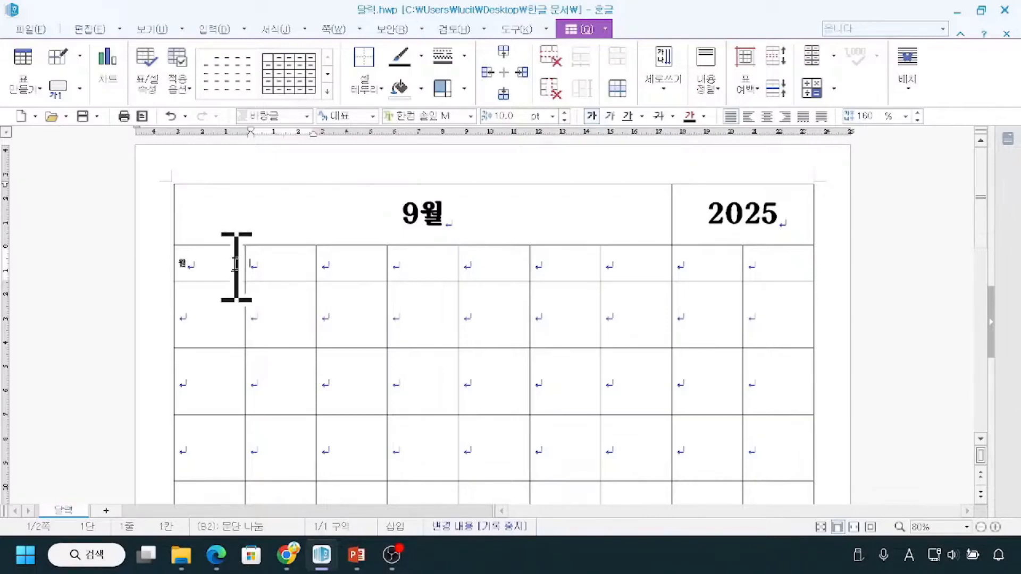
{"action": "type", "text": "화"}
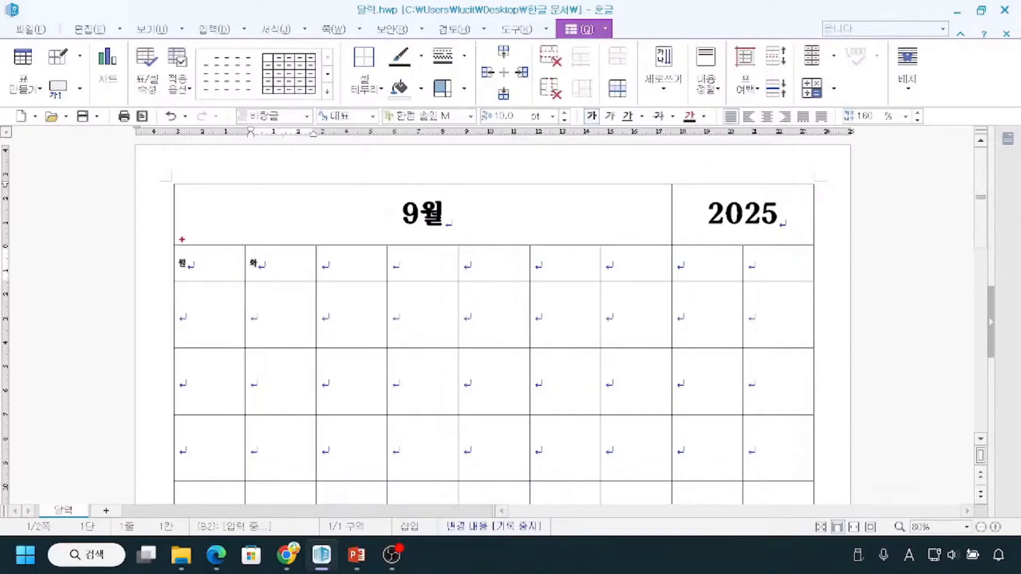
{"action": "left_click_drag", "start_coordinate": [176, 247], "coordinate": [660, 266]}
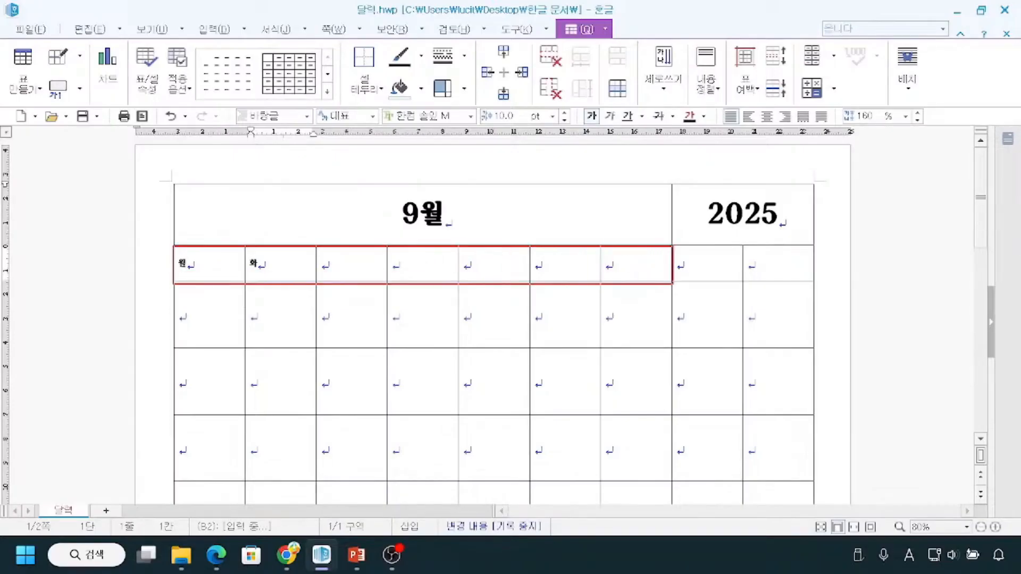
{"action": "mouse_move", "coordinate": [775, 250]}
{"action": "left_mouse_down"}
{"action": "mouse_move", "coordinate": [728, 276]}
{"action": "mouse_move", "coordinate": [758, 280]}
{"action": "left_mouse_up"}
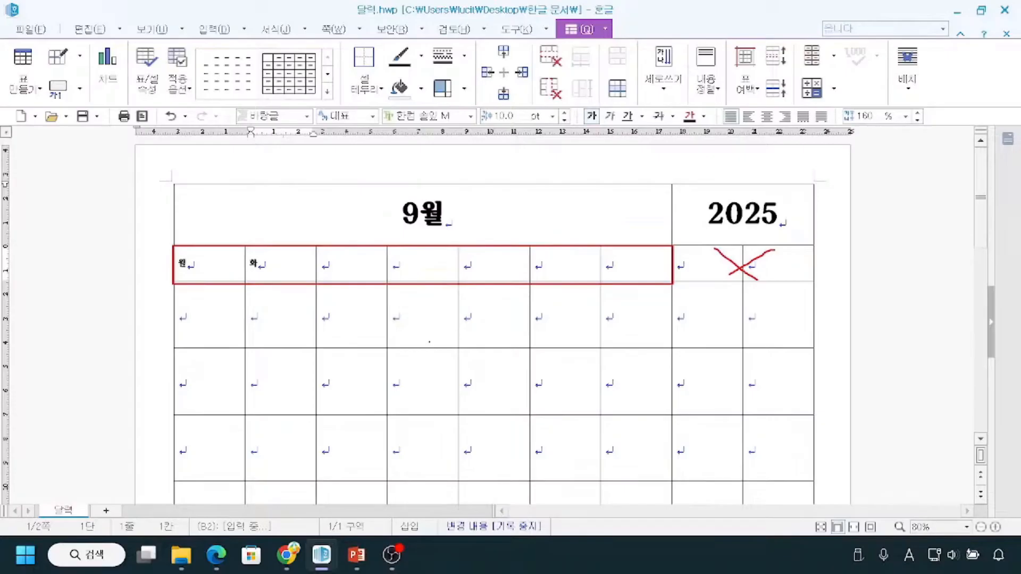
{"action": "key", "text": "Escape"}
{"action": "key", "text": "ctrl+2"}
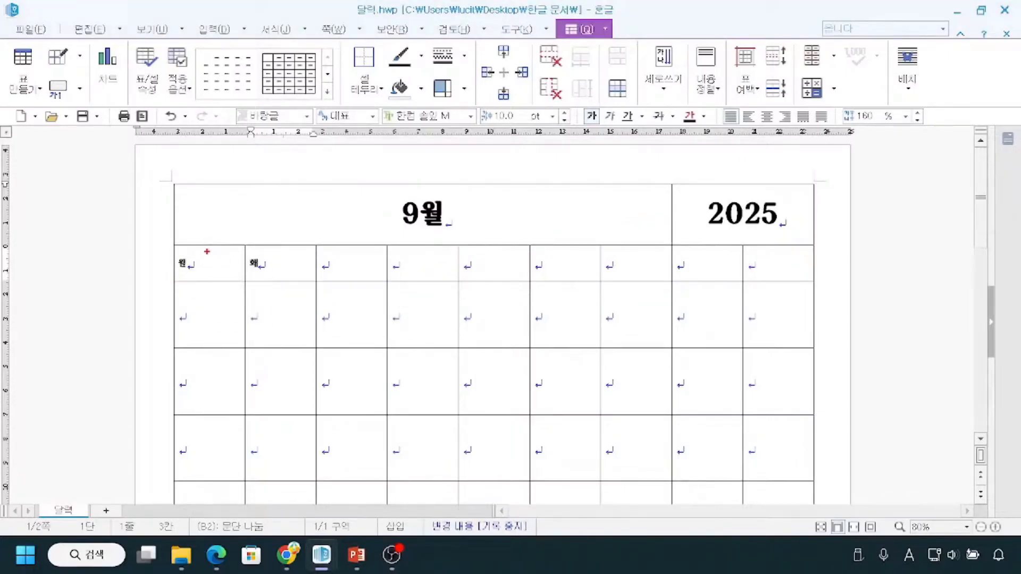
{"action": "mouse_move", "coordinate": [189, 257]}
{"action": "left_mouse_down"}
{"action": "mouse_move", "coordinate": [258, 238]}
{"action": "mouse_move", "coordinate": [265, 246]}
{"action": "left_mouse_up"}
{"action": "key", "text": "Escape"}
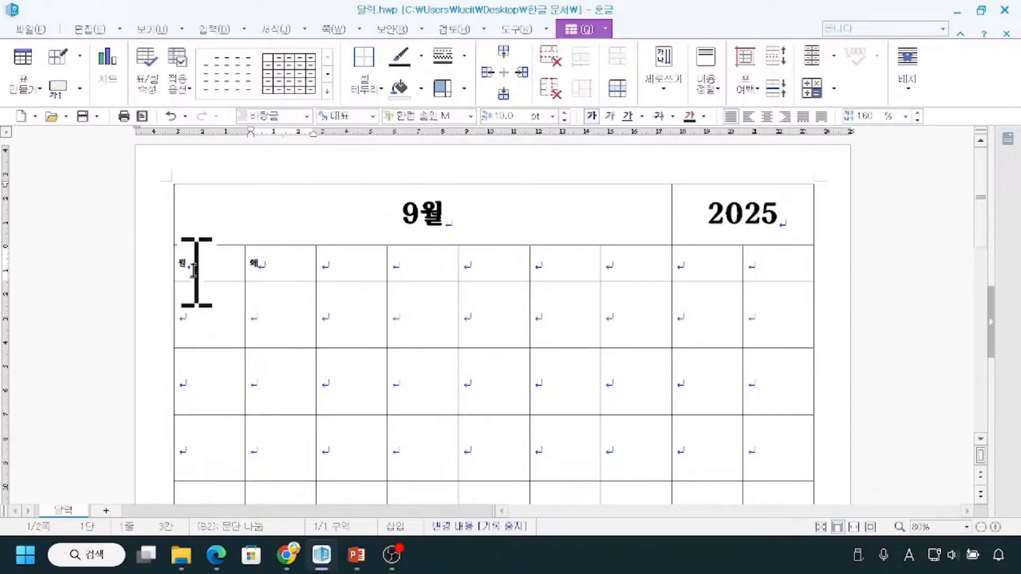
Apply table Auto Fill (표 자동 채우기) to the first seven cells of the second row to complete the weekdays 월 through 일.
{"action": "left_click", "coordinate": [179, 271]}
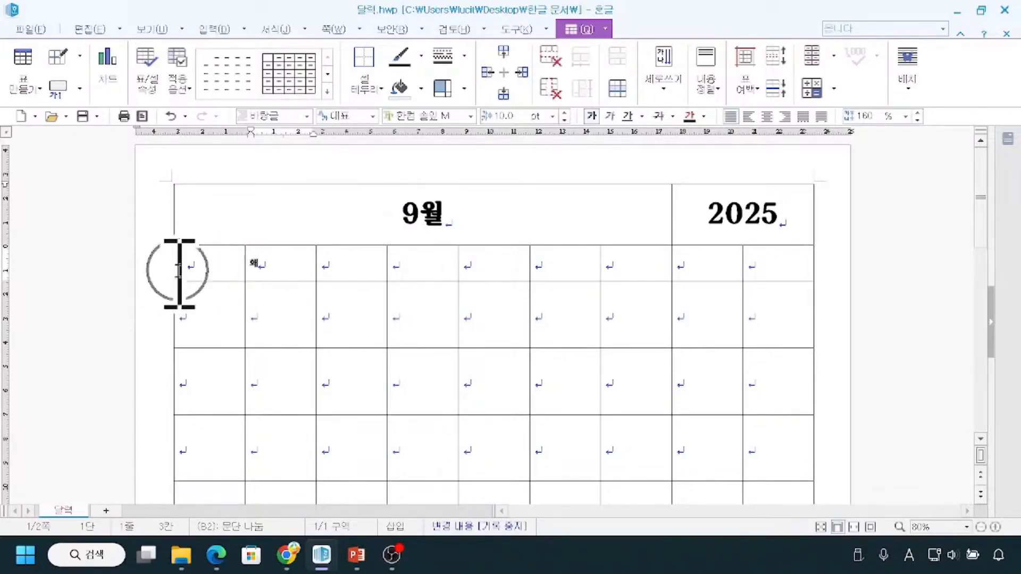
{"action": "left_click_drag", "start_coordinate": [179, 271], "coordinate": [637, 264]}
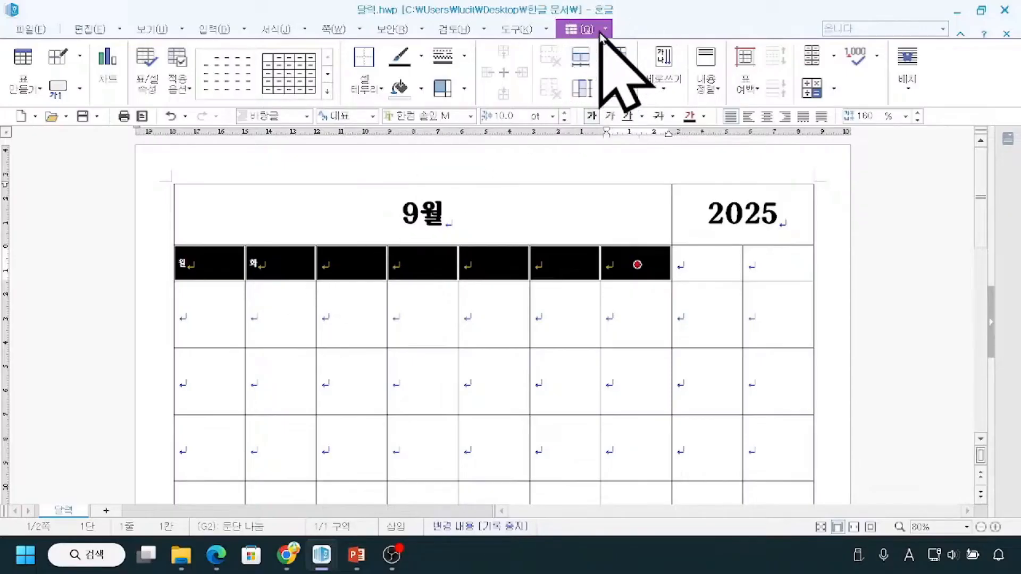
{"action": "left_click", "coordinate": [838, 61]}
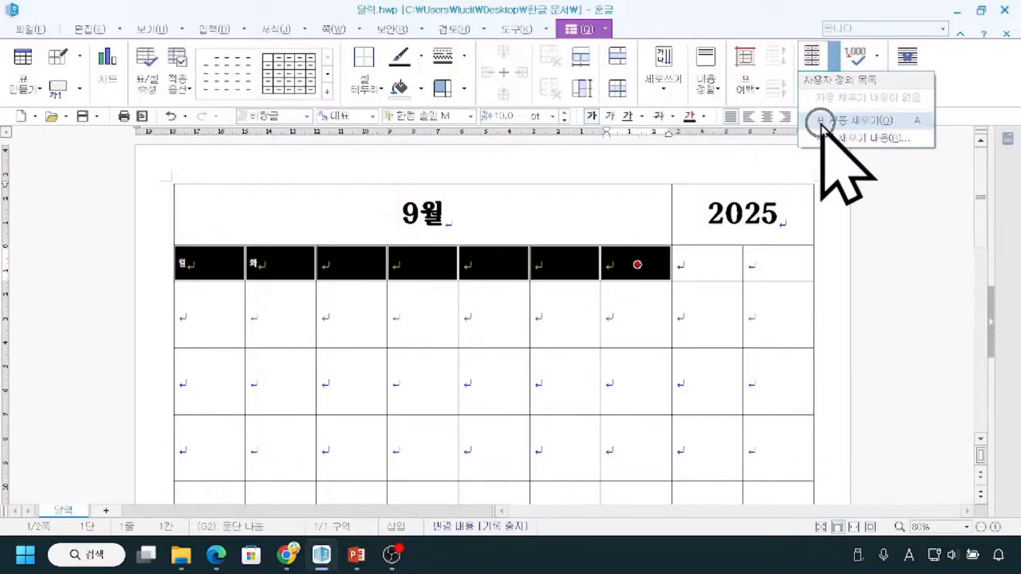
{"action": "left_click", "coordinate": [821, 122]}
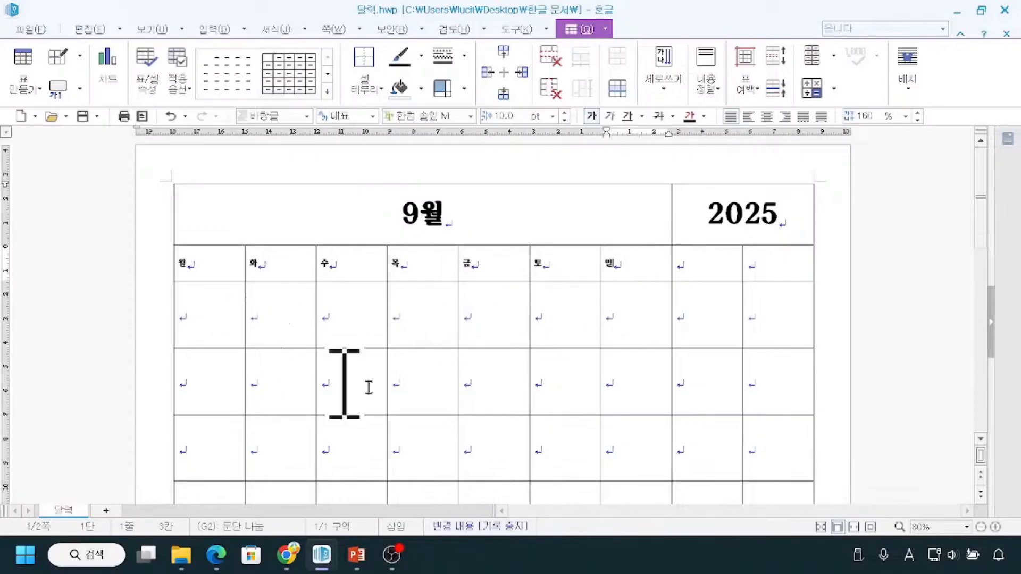
{"action": "mouse_move", "coordinate": [192, 258]}
{"action": "left_mouse_down"}
{"action": "mouse_move", "coordinate": [342, 216]}
{"action": "mouse_move", "coordinate": [593, 247]}
{"action": "left_mouse_up"}
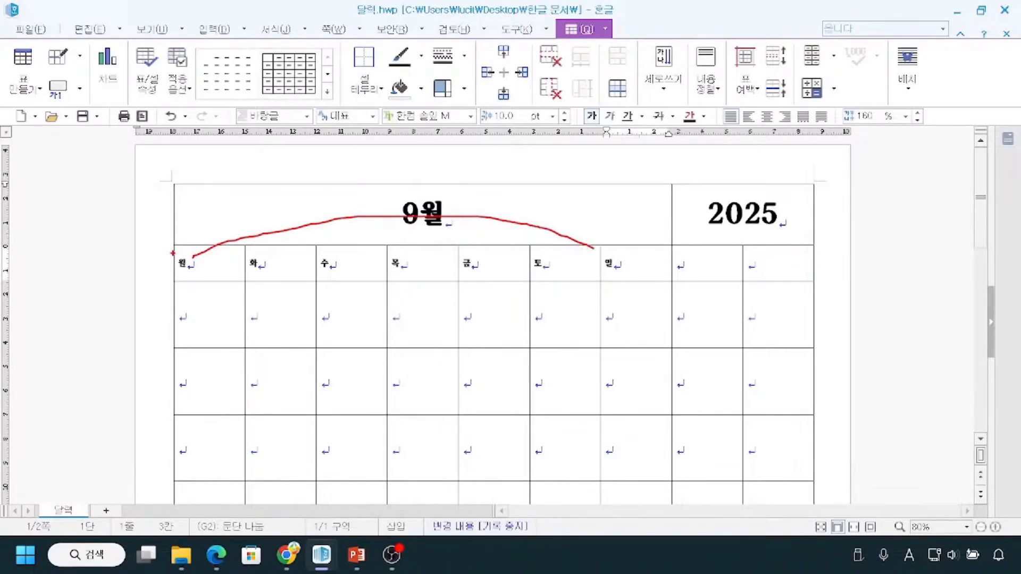
{"action": "mouse_move", "coordinate": [170, 246]}
{"action": "left_mouse_down"}
{"action": "mouse_move", "coordinate": [201, 265]}
{"action": "mouse_move", "coordinate": [313, 279]}
{"action": "left_mouse_up"}
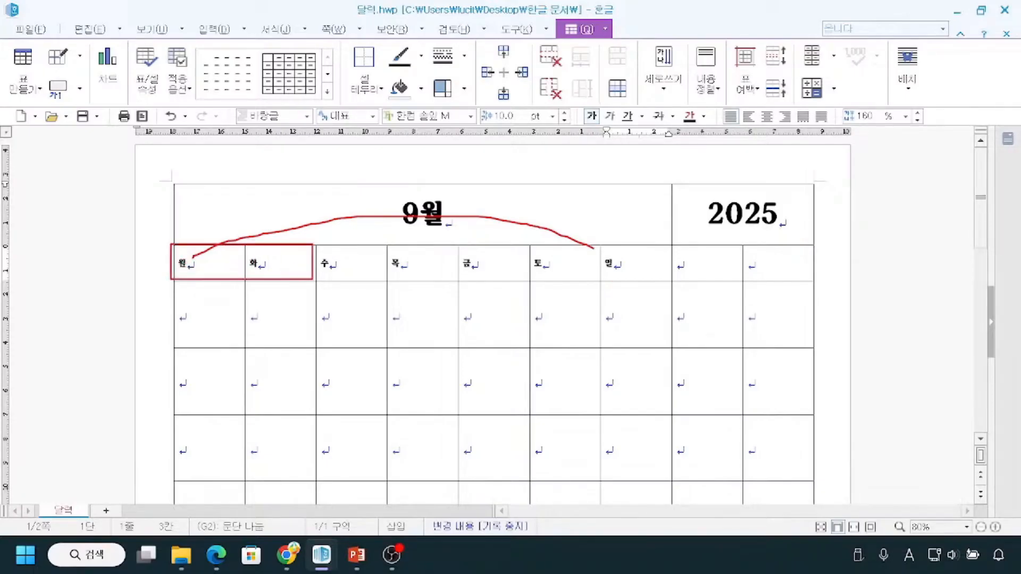
{"action": "mouse_move", "coordinate": [202, 256]}
{"action": "left_mouse_down"}
{"action": "mouse_move", "coordinate": [255, 241]}
{"action": "mouse_move", "coordinate": [274, 253]}
{"action": "mouse_move", "coordinate": [577, 245]}
{"action": "left_mouse_up"}
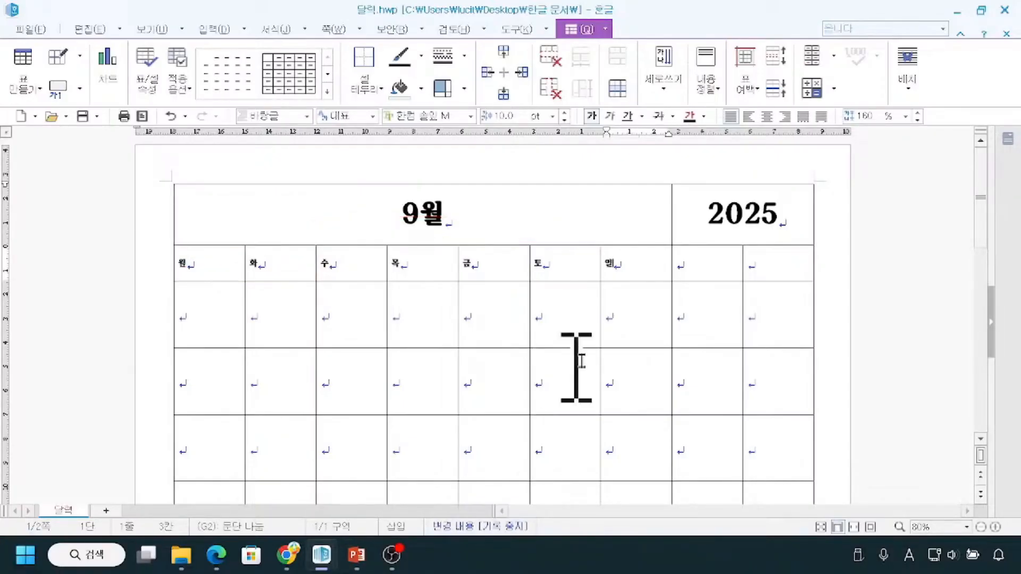
Clear the seven weekday cells in the table's second row and enter MON and TUE in the first two.
{"action": "left_click_drag", "start_coordinate": [654, 269], "coordinate": [183, 269]}
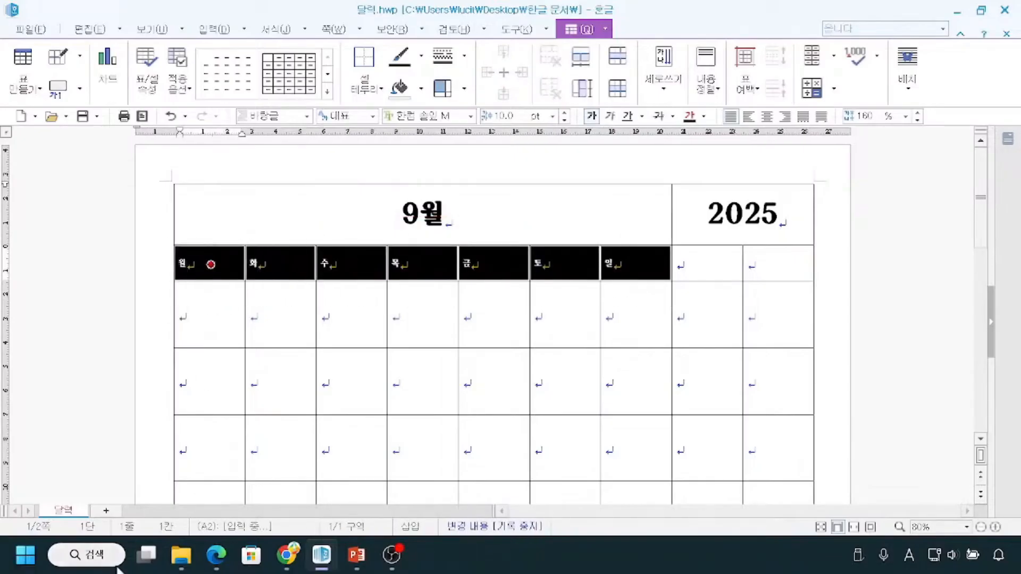
{"action": "key", "text": "Delete"}
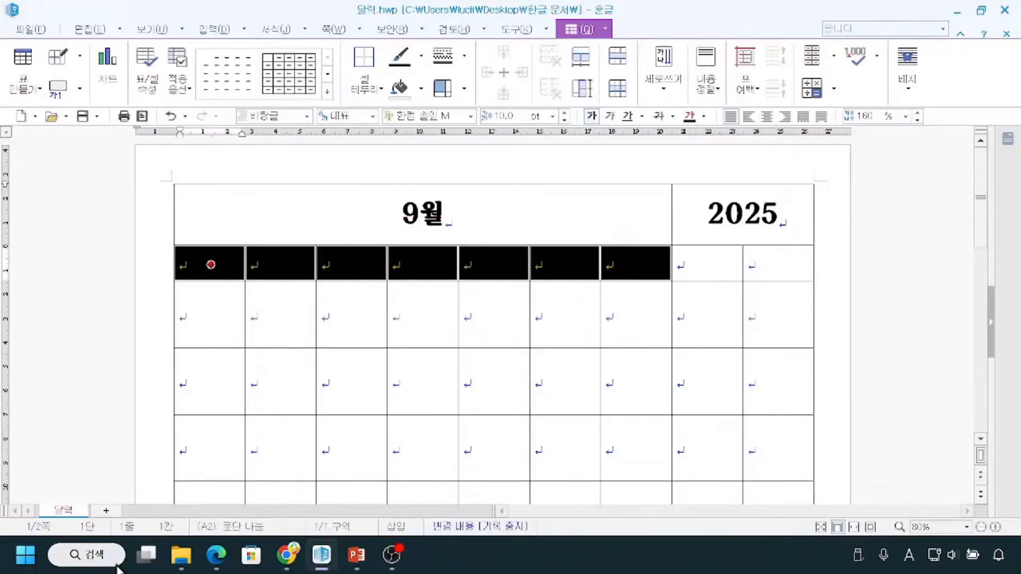
{"action": "left_click", "coordinate": [173, 327]}
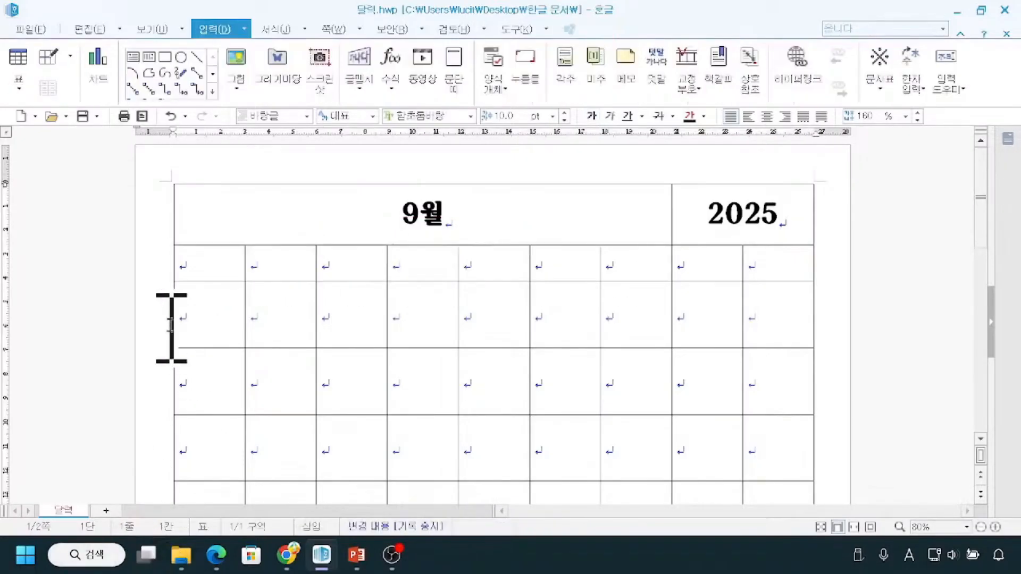
{"action": "left_click", "coordinate": [206, 273]}
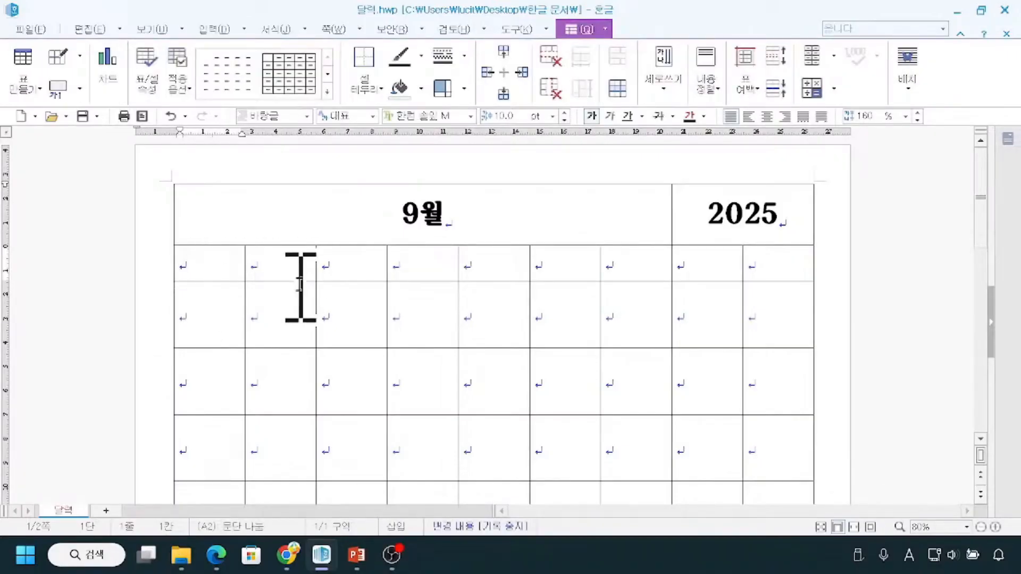
{"action": "type", "text": "MON"}
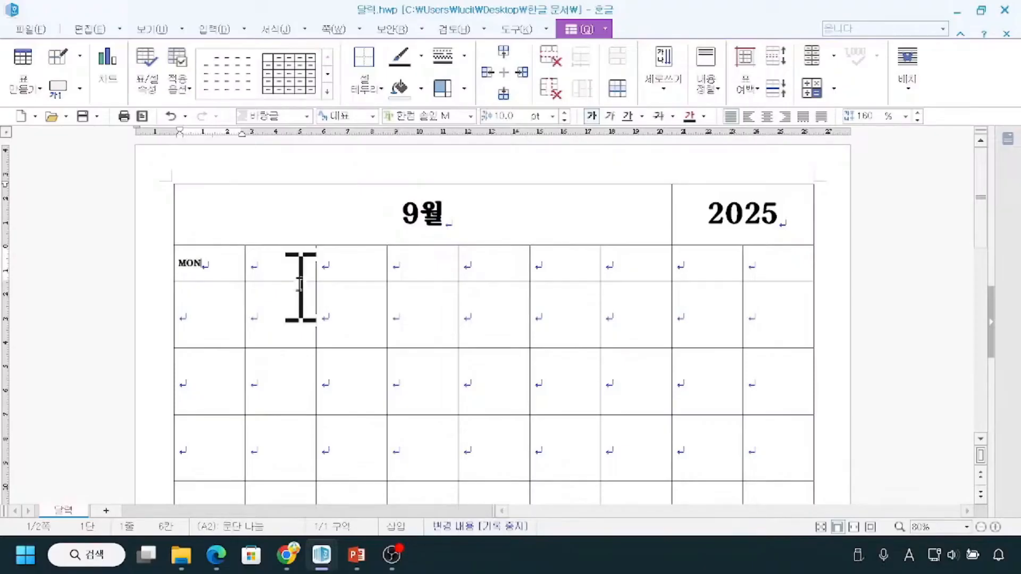
{"action": "key", "text": "Tab"}
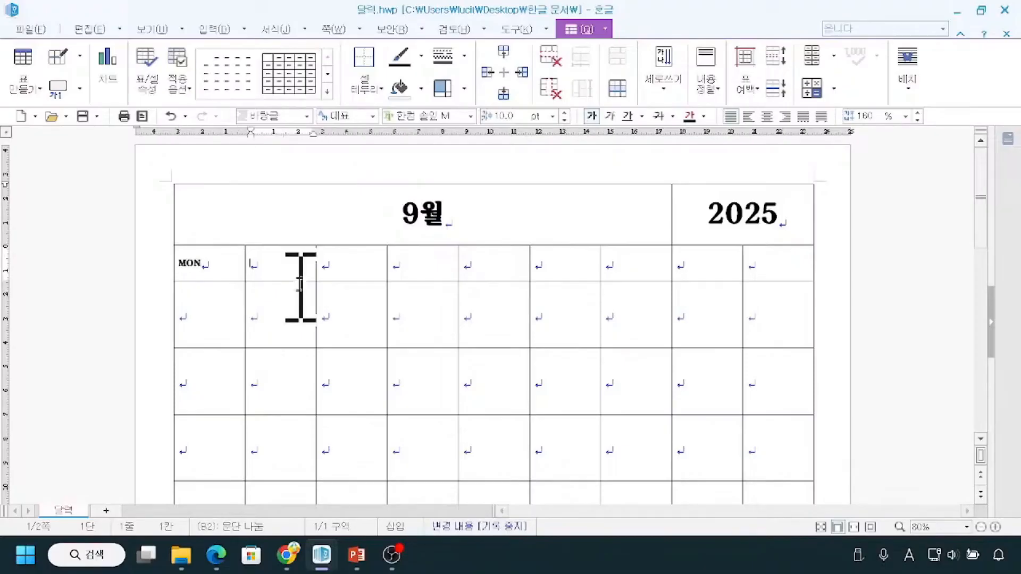
{"action": "type", "text": "TUE"}
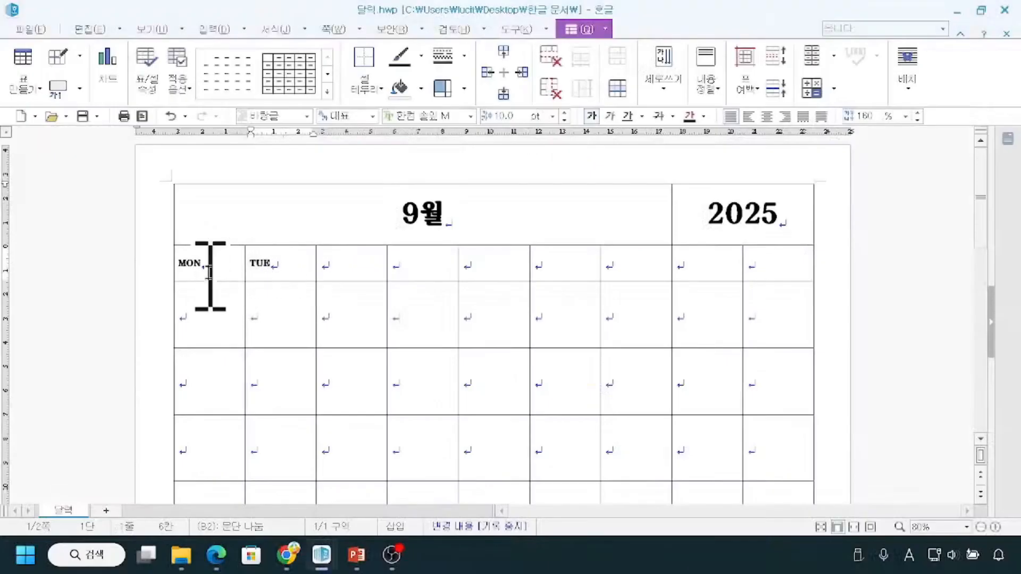
Apply table Auto Fill (표 자동 채우기) to the second row's first seven cells to continue MON and TUE through SUN.
{"action": "left_click_drag", "start_coordinate": [202, 267], "coordinate": [640, 261]}
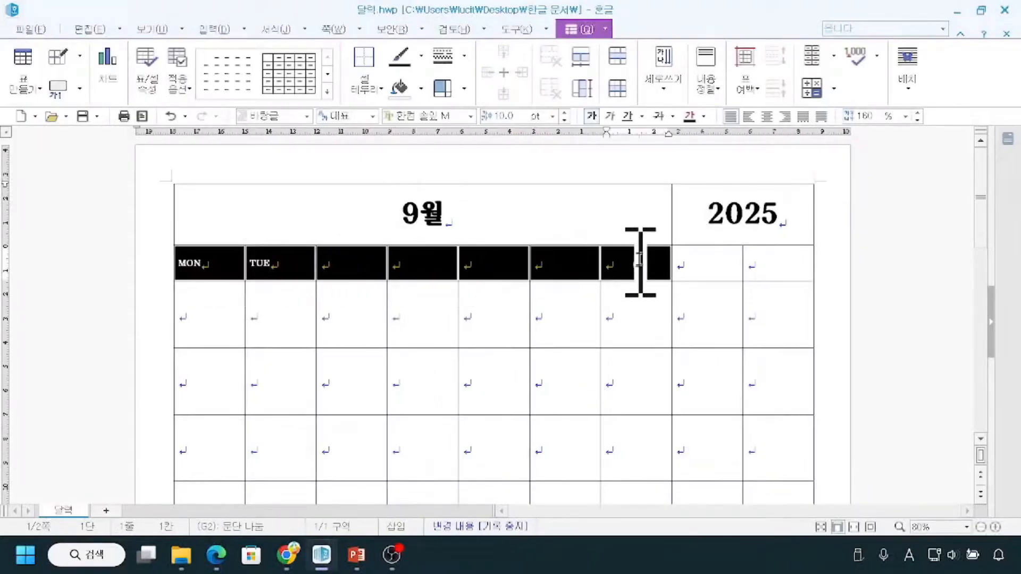
{"action": "key", "text": "ctrl+2"}
{"action": "left_click_drag", "start_coordinate": [213, 244], "coordinate": [279, 236]}
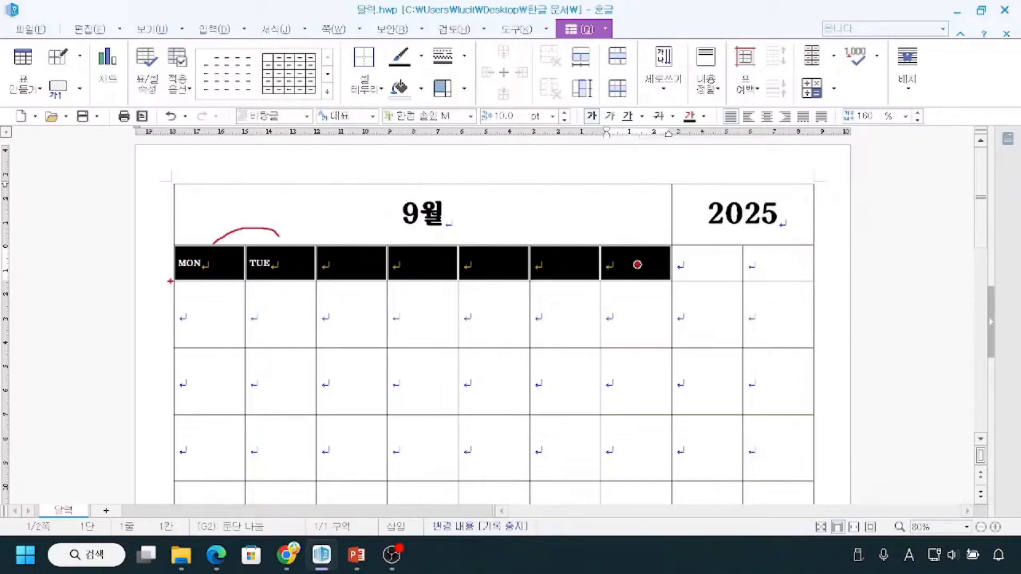
{"action": "key", "text": "Escape"}
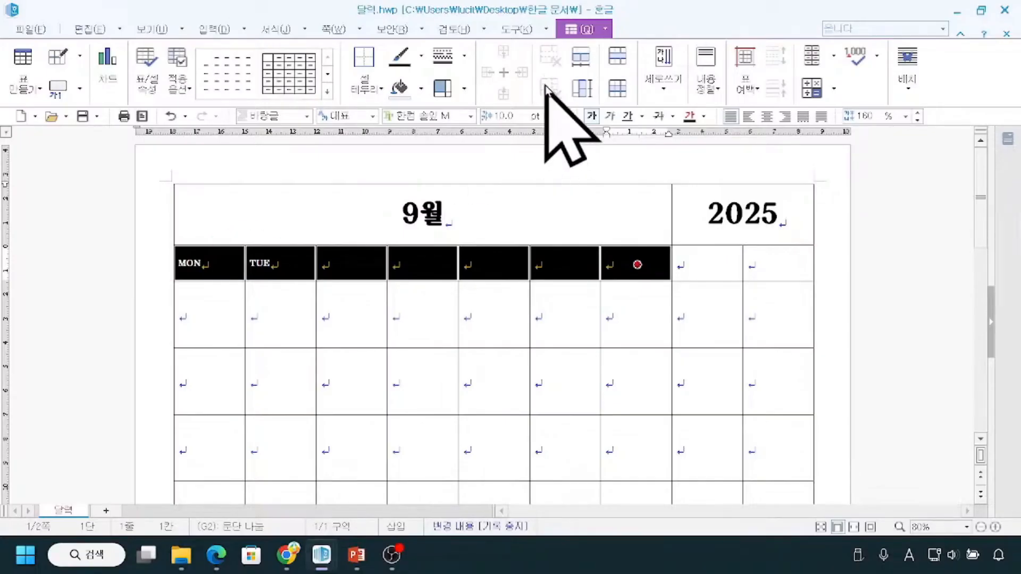
{"action": "key", "text": "ctrl+2"}
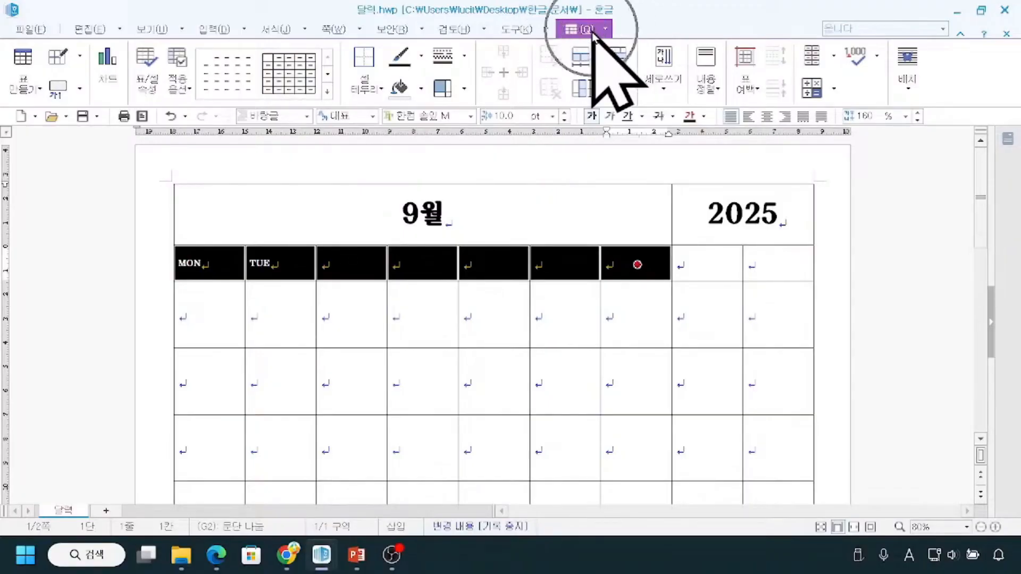
{"action": "left_click", "coordinate": [833, 58]}
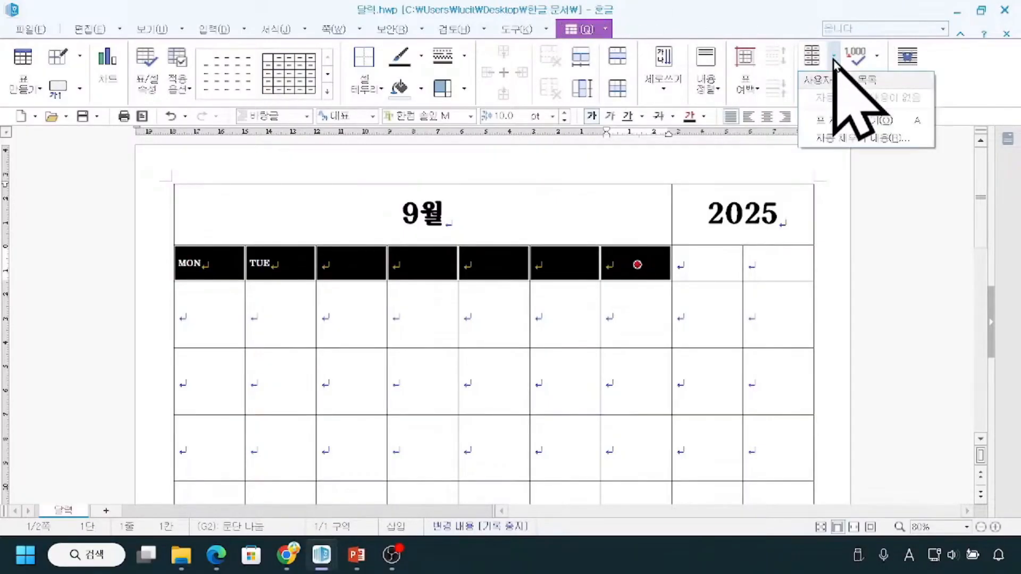
{"action": "left_click", "coordinate": [835, 121]}
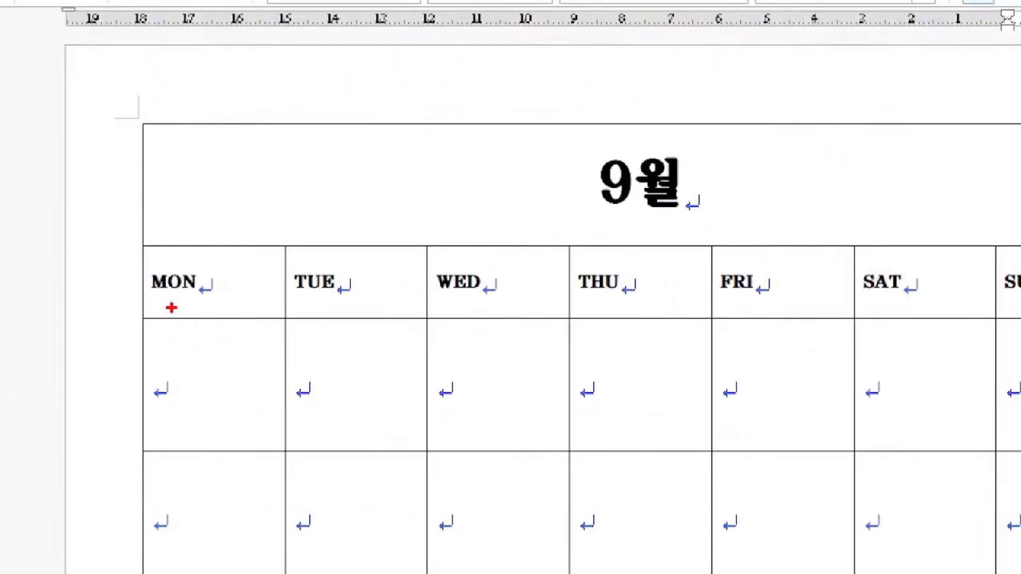
{"action": "mouse_move", "coordinate": [171, 307]}
{"action": "left_mouse_down"}
{"action": "mouse_move", "coordinate": [416, 307]}
{"action": "mouse_move", "coordinate": [731, 325]}
{"action": "left_mouse_up"}
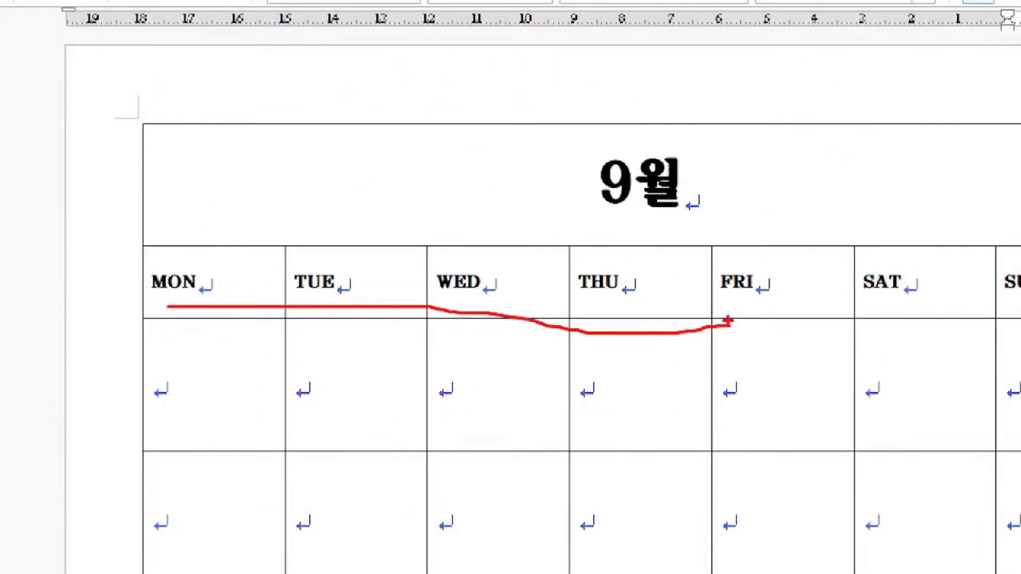
{"action": "key", "text": "Escape"}
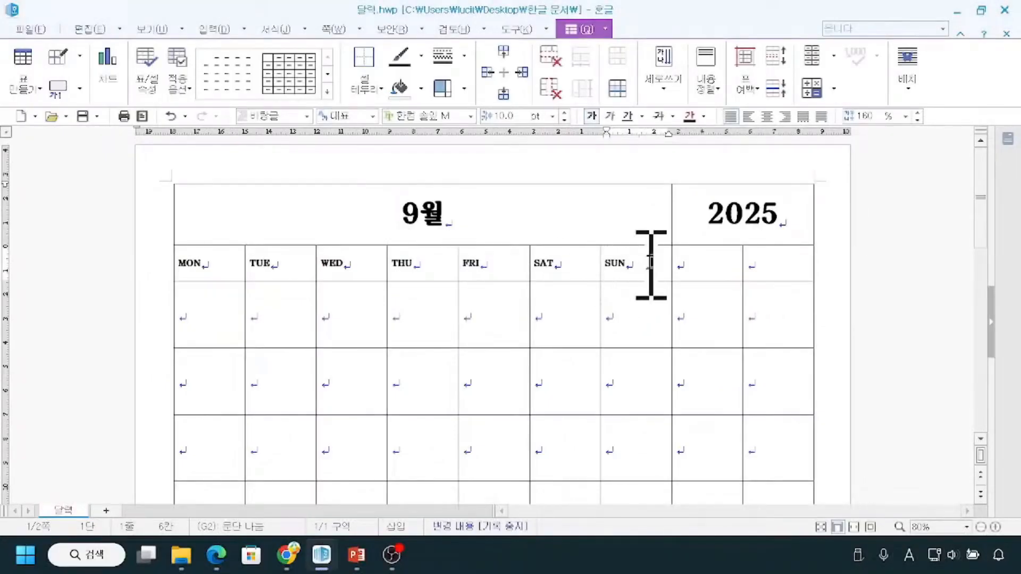
Clear the seven weekday cells in the second row and enter Mon and Tue in the first two.
{"action": "left_click_drag", "start_coordinate": [650, 263], "coordinate": [201, 282]}
{"action": "key", "text": "Delete"}
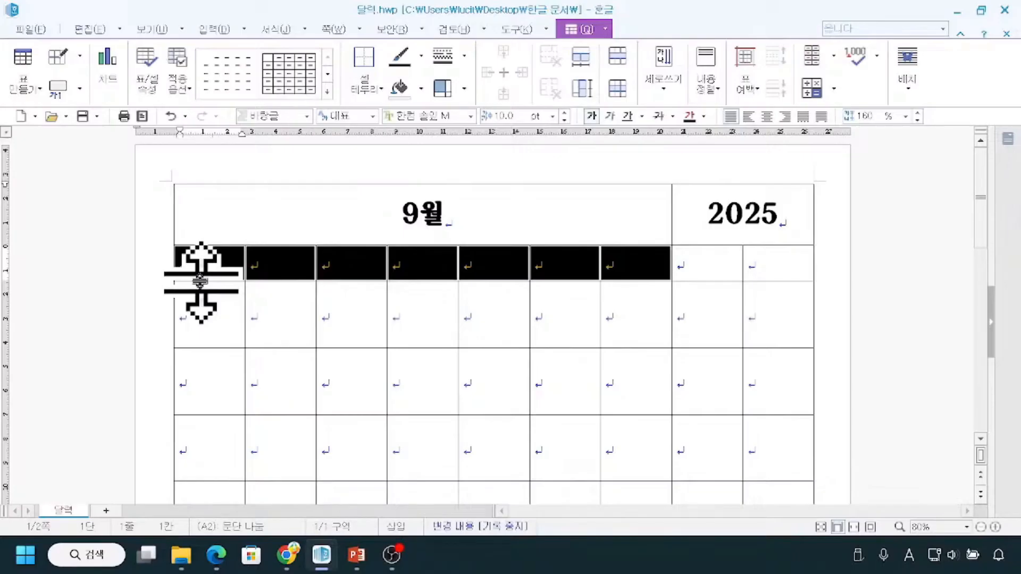
{"action": "left_click", "coordinate": [212, 263]}
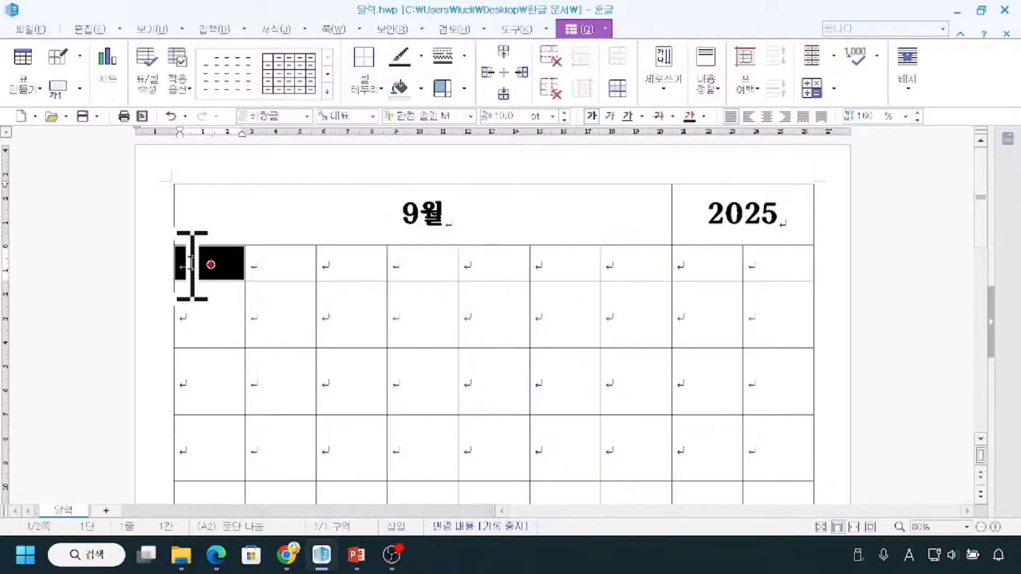
{"action": "left_click", "coordinate": [231, 231]}
{"action": "left_click", "coordinate": [205, 266]}
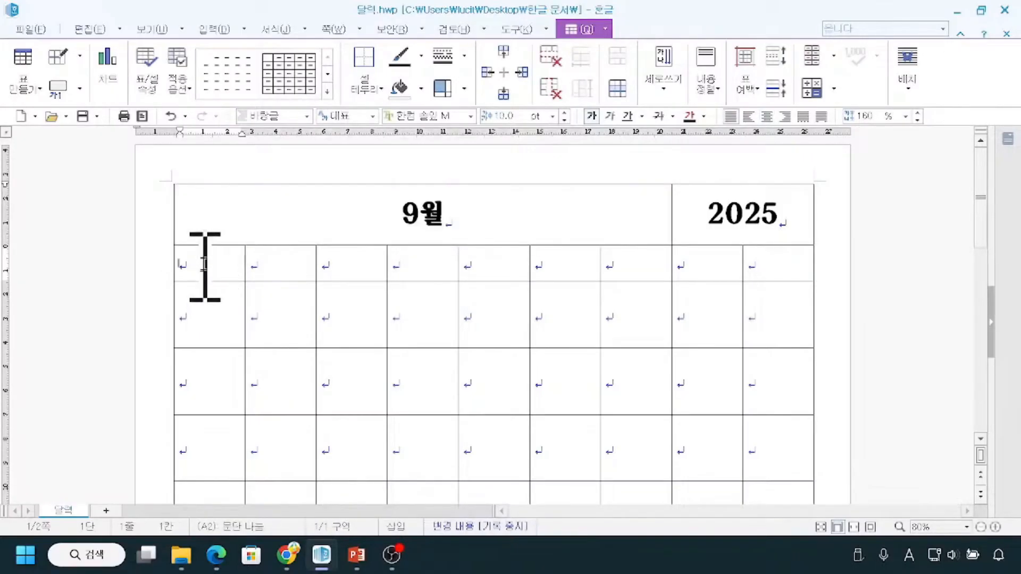
{"action": "type", "text": "Mon"}
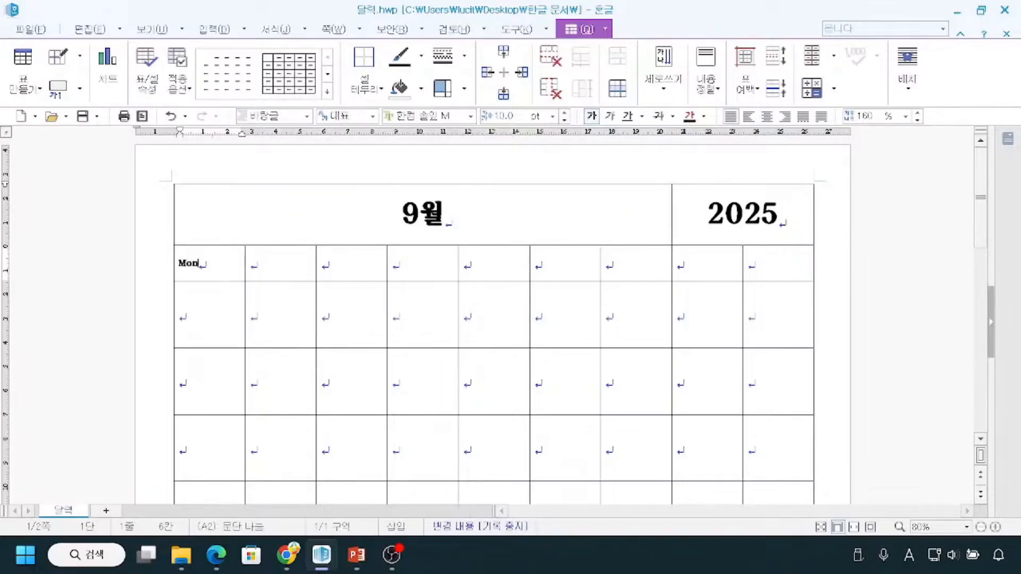
{"action": "key", "text": "Tab"}
{"action": "type", "text": "Tue"}
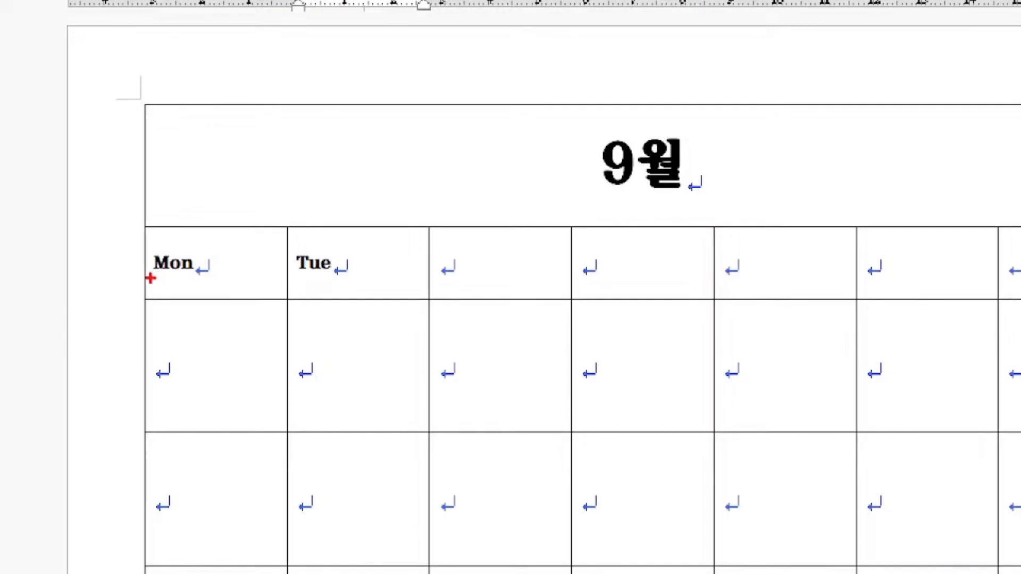
{"action": "left_click_drag", "start_coordinate": [151, 278], "coordinate": [171, 277]}
{"action": "left_click_drag", "start_coordinate": [291, 275], "coordinate": [305, 275]}
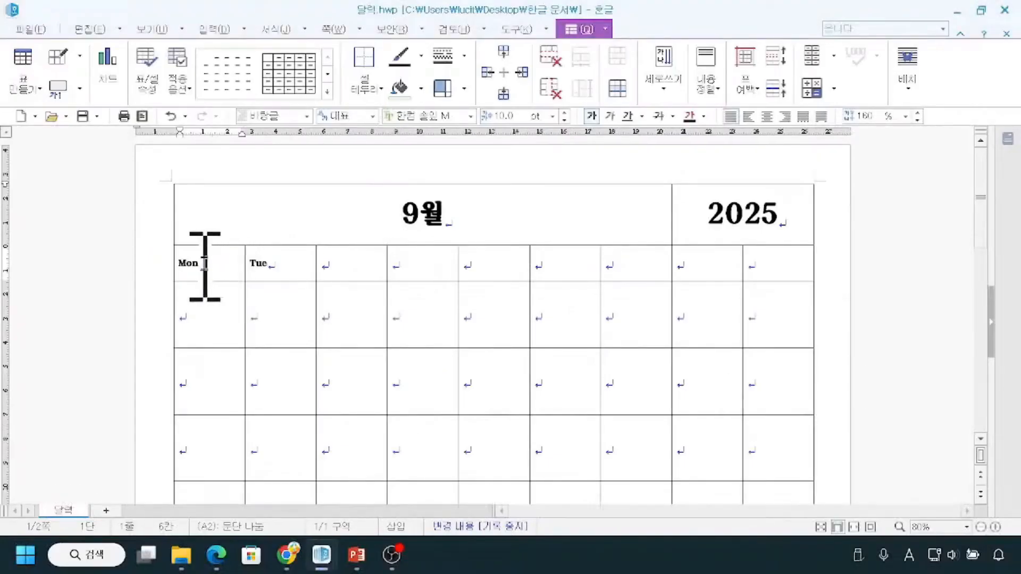
Auto-fill the second row's first seven cells from Mon and Tue to complete the weekdays through Sun.
{"action": "left_click_drag", "start_coordinate": [208, 266], "coordinate": [521, 260]}
{"action": "left_click_drag", "start_coordinate": [361, 262], "coordinate": [627, 264]}
{"action": "key", "text": "ctrl"}
{"action": "key", "text": "ctrl"}
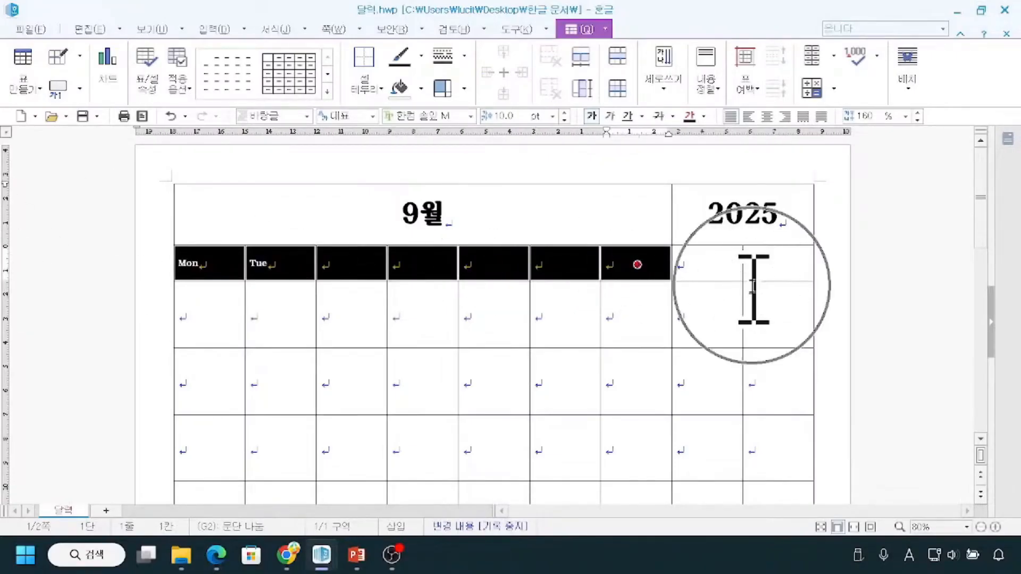
{"action": "mouse_move", "coordinate": [215, 263]}
{"action": "left_mouse_down"}
{"action": "mouse_move", "coordinate": [365, 220]}
{"action": "mouse_move", "coordinate": [544, 242]}
{"action": "mouse_move", "coordinate": [599, 261]}
{"action": "left_mouse_up"}
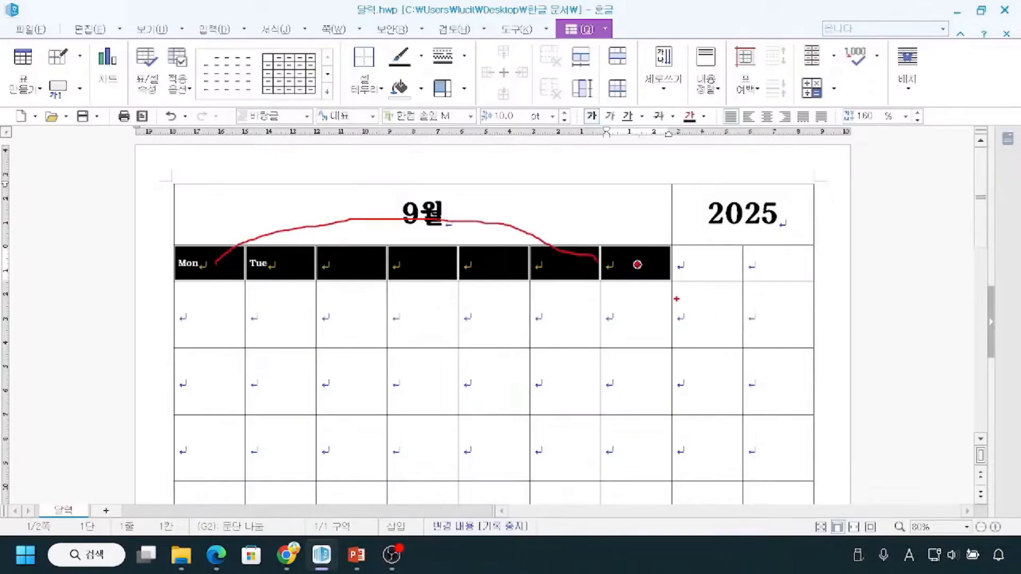
{"action": "left_click_drag", "start_coordinate": [753, 285], "coordinate": [716, 302]}
{"action": "left_click_drag", "start_coordinate": [736, 254], "coordinate": [778, 301]}
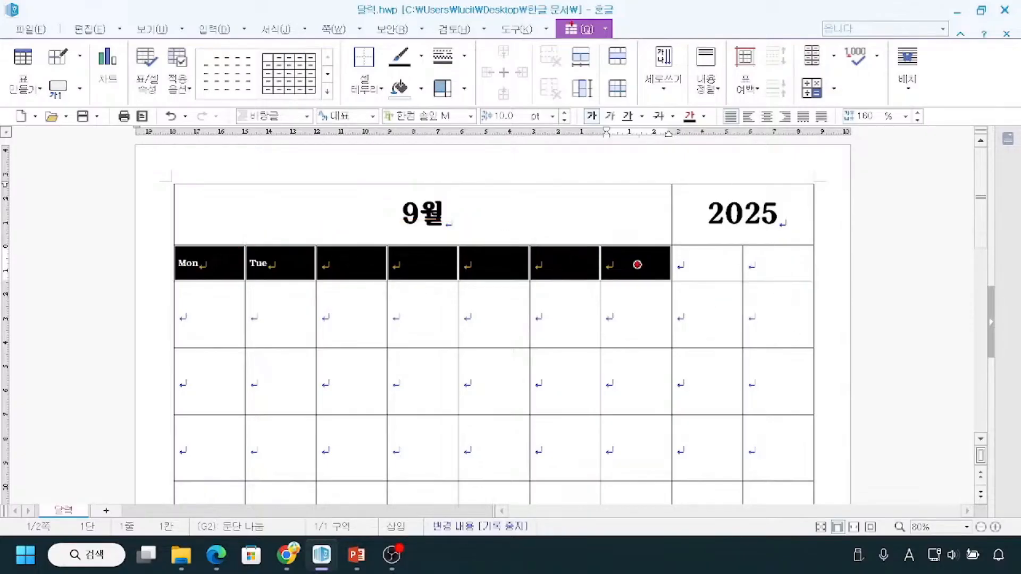
{"action": "mouse_move", "coordinate": [819, 39]}
{"action": "left_mouse_down"}
{"action": "mouse_move", "coordinate": [802, 44]}
{"action": "mouse_move", "coordinate": [800, 77]}
{"action": "mouse_move", "coordinate": [828, 69]}
{"action": "left_mouse_up"}
{"action": "mouse_move", "coordinate": [267, 206]}
{"action": "left_mouse_down"}
{"action": "mouse_move", "coordinate": [250, 212]}
{"action": "mouse_move", "coordinate": [265, 203]}
{"action": "mouse_move", "coordinate": [284, 224]}
{"action": "left_mouse_up"}
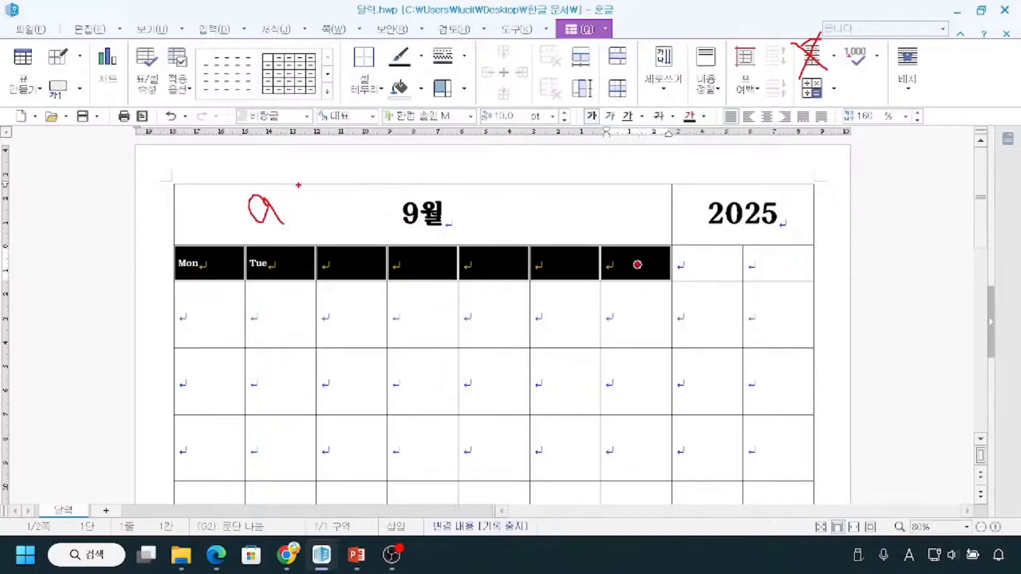
{"action": "left_click_drag", "start_coordinate": [287, 173], "coordinate": [287, 221]}
{"action": "mouse_move", "coordinate": [305, 166]}
{"action": "left_mouse_down"}
{"action": "mouse_move", "coordinate": [304, 220]}
{"action": "mouse_move", "coordinate": [250, 231]}
{"action": "mouse_move", "coordinate": [282, 196]}
{"action": "mouse_move", "coordinate": [242, 186]}
{"action": "mouse_move", "coordinate": [251, 228]}
{"action": "left_mouse_up"}
{"action": "key", "text": "Escape"}
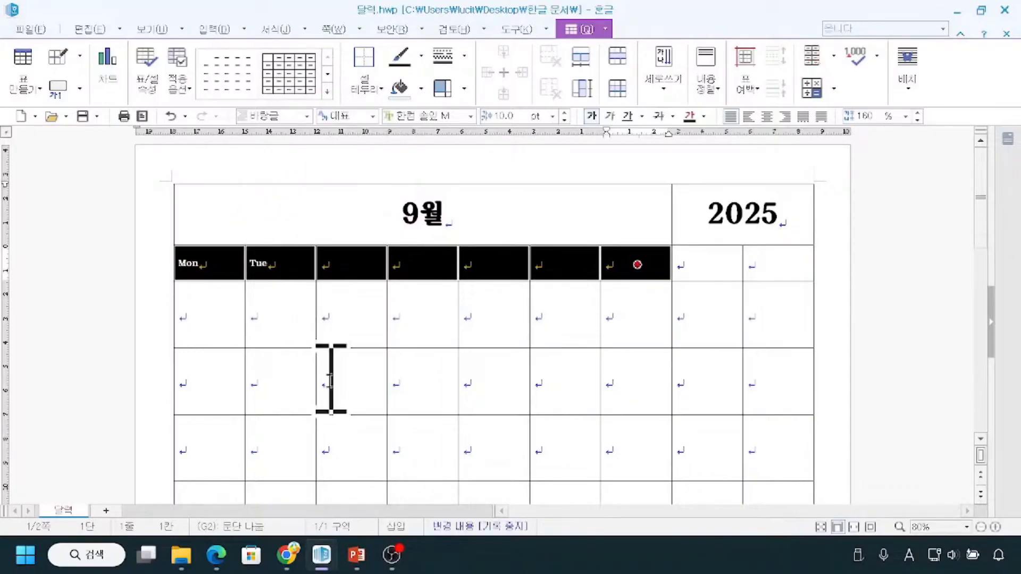
{"action": "key", "text": "a"}
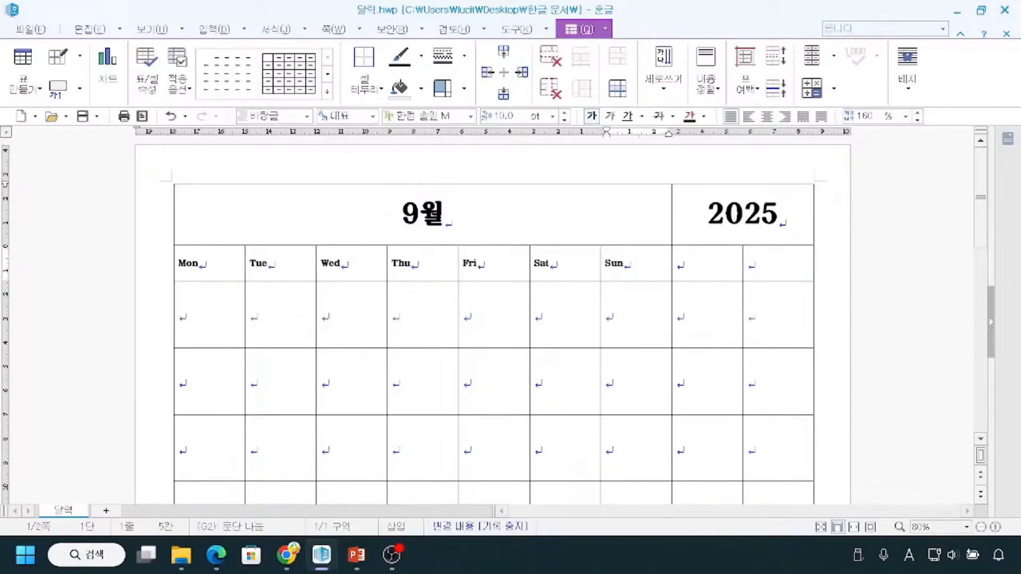
{"action": "mouse_move", "coordinate": [229, 224]}
{"action": "left_mouse_down"}
{"action": "mouse_move", "coordinate": [229, 201]}
{"action": "mouse_move", "coordinate": [245, 201]}
{"action": "mouse_move", "coordinate": [254, 224]}
{"action": "left_mouse_up"}
{"action": "mouse_move", "coordinate": [211, 262]}
{"action": "left_mouse_down"}
{"action": "mouse_move", "coordinate": [413, 258]}
{"action": "mouse_move", "coordinate": [398, 270]}
{"action": "left_mouse_up"}
{"action": "mouse_move", "coordinate": [171, 257]}
{"action": "left_mouse_down"}
{"action": "mouse_move", "coordinate": [139, 268]}
{"action": "mouse_move", "coordinate": [166, 259]}
{"action": "mouse_move", "coordinate": [175, 271]}
{"action": "left_mouse_up"}
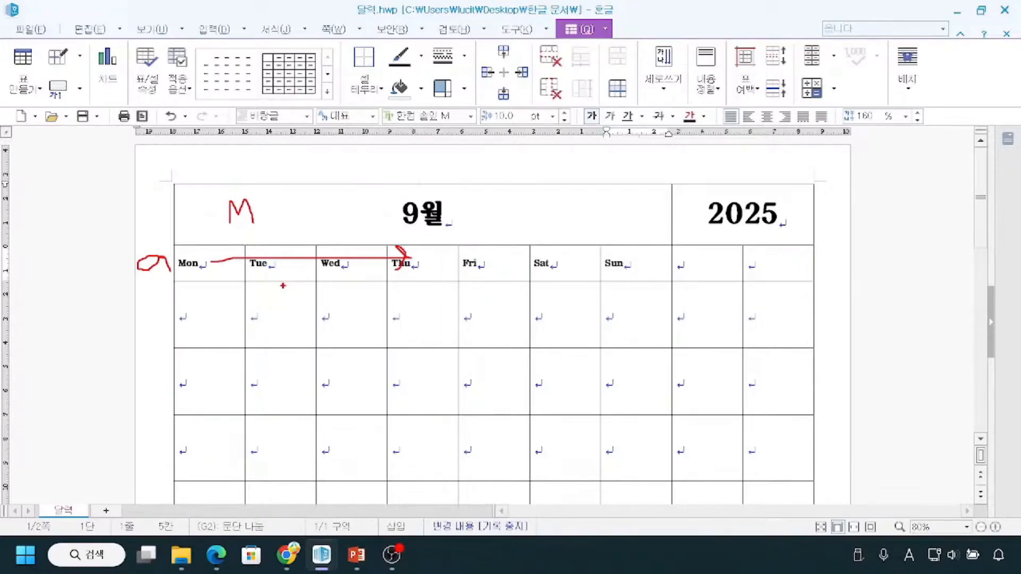
{"action": "key", "text": "Escape"}
{"action": "key", "text": "ctrl+2"}
{"action": "mouse_move", "coordinate": [175, 245]}
{"action": "left_mouse_down"}
{"action": "mouse_move", "coordinate": [194, 292]}
{"action": "mouse_move", "coordinate": [660, 288]}
{"action": "left_mouse_up"}
{"action": "key", "text": "Escape"}
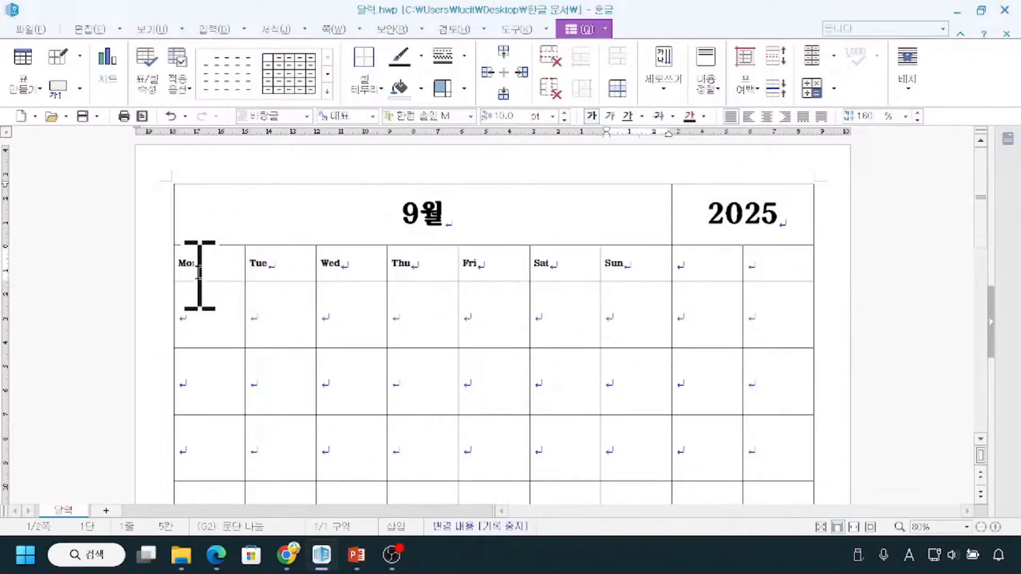
Set the seven weekday names Mon through Sun to 15 pt and centre them horizontally in their cells.
{"action": "left_click_drag", "start_coordinate": [196, 276], "coordinate": [613, 271]}
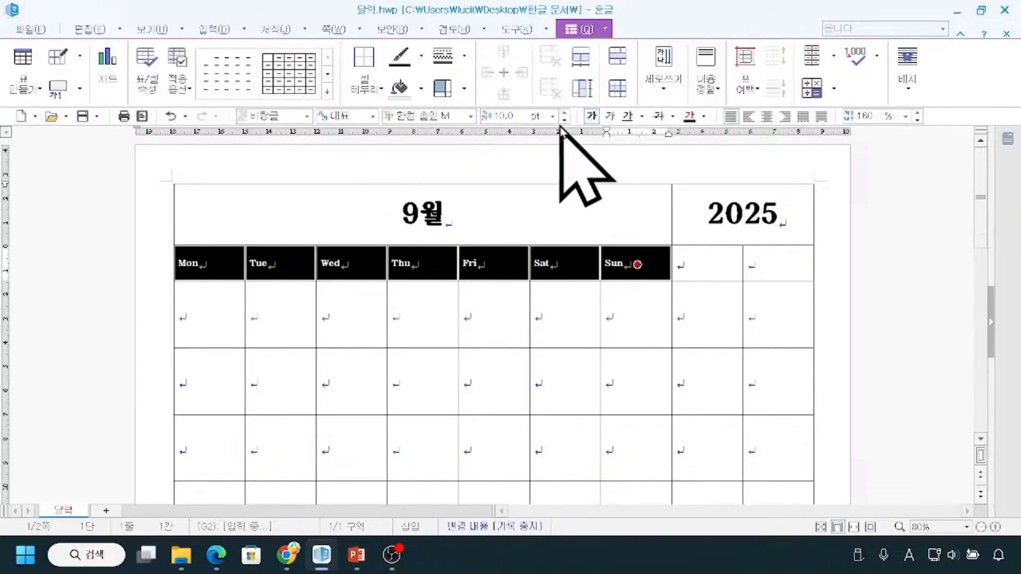
{"action": "left_click", "coordinate": [565, 114]}
{"action": "left_click", "coordinate": [565, 114]}
{"action": "left_click", "coordinate": [564, 114]}
{"action": "left_click", "coordinate": [565, 114]}
{"action": "left_click", "coordinate": [565, 114]}
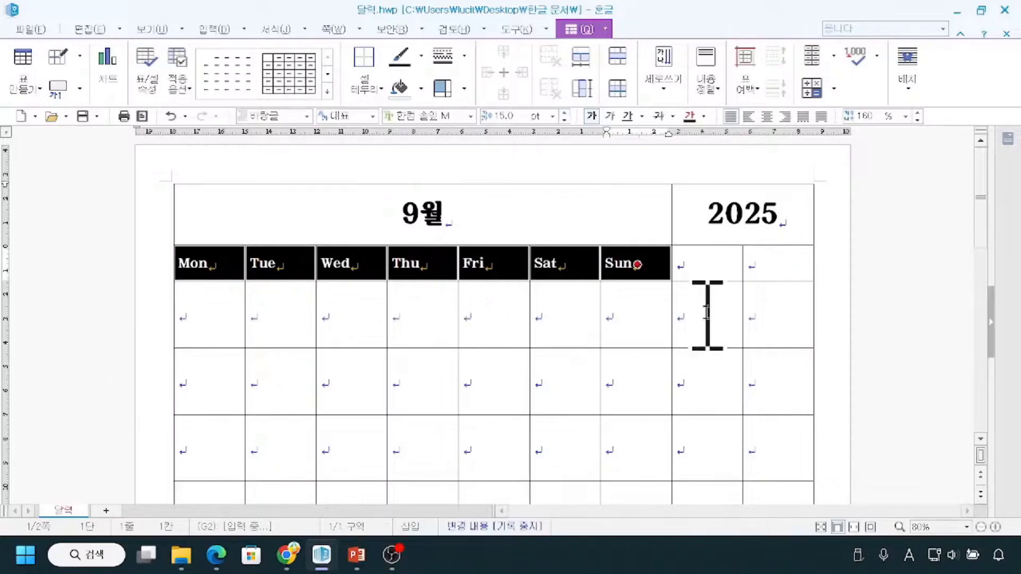
{"action": "left_click", "coordinate": [768, 116]}
{"action": "left_click", "coordinate": [768, 116]}
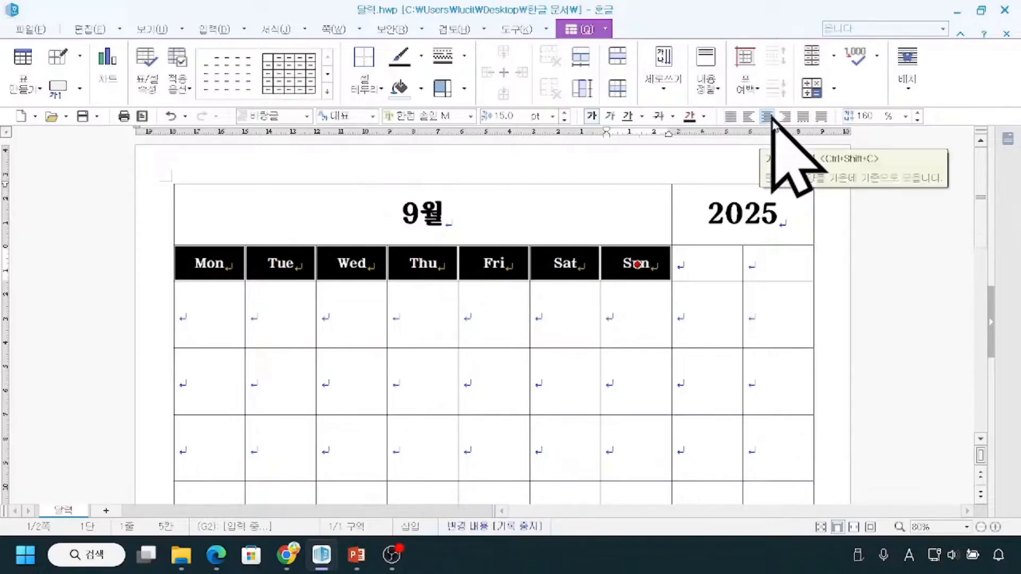
{"action": "left_click", "coordinate": [127, 324]}
{"action": "left_click", "coordinate": [872, 314]}
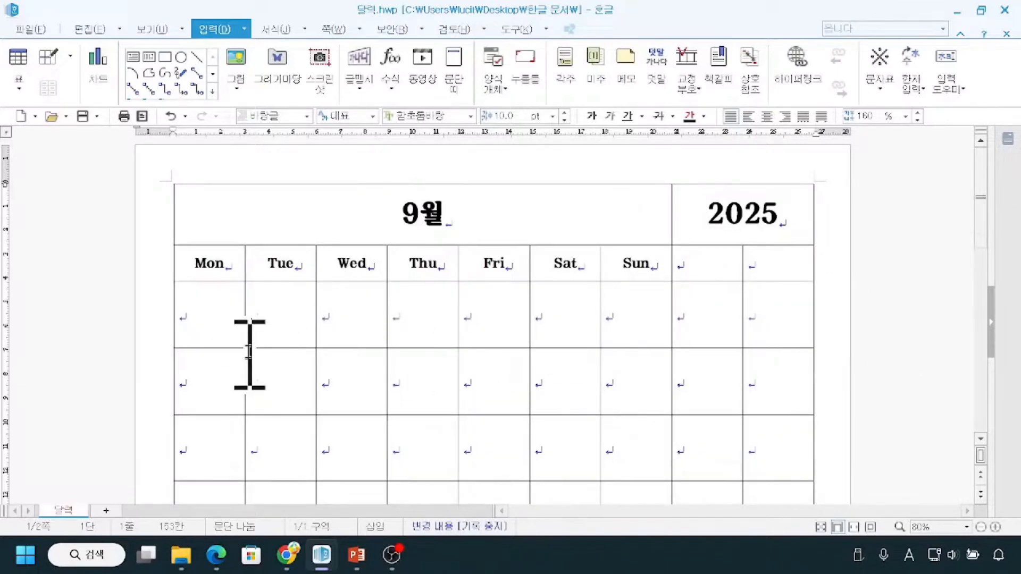
{"action": "scroll", "coordinate": [261, 319], "scroll_direction": "down", "scroll_amount": 1}
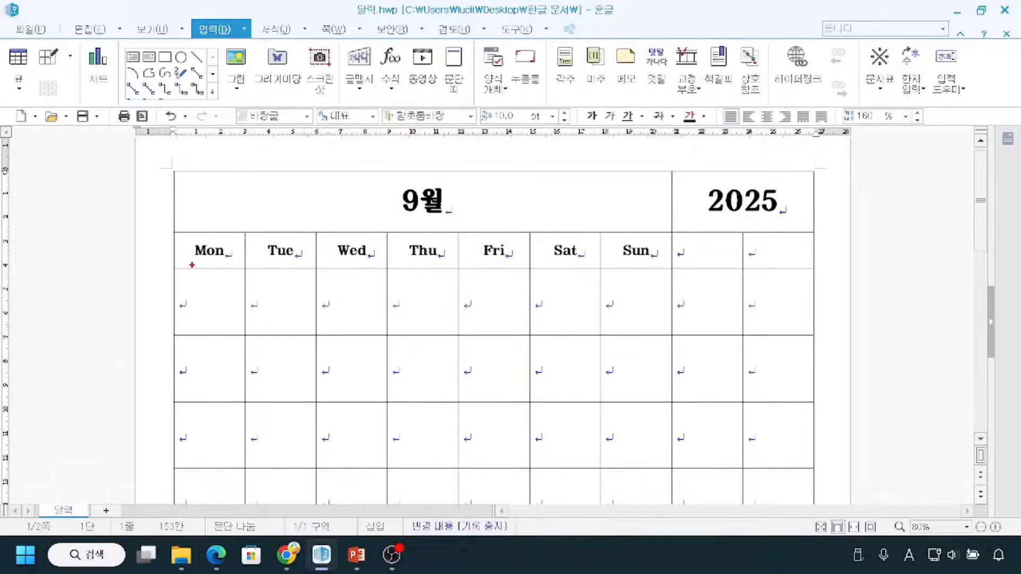
{"action": "left_click_drag", "start_coordinate": [188, 263], "coordinate": [297, 257]}
{"action": "mouse_move", "coordinate": [183, 234]}
{"action": "left_mouse_down"}
{"action": "mouse_move", "coordinate": [222, 266]}
{"action": "mouse_move", "coordinate": [658, 264]}
{"action": "left_mouse_up"}
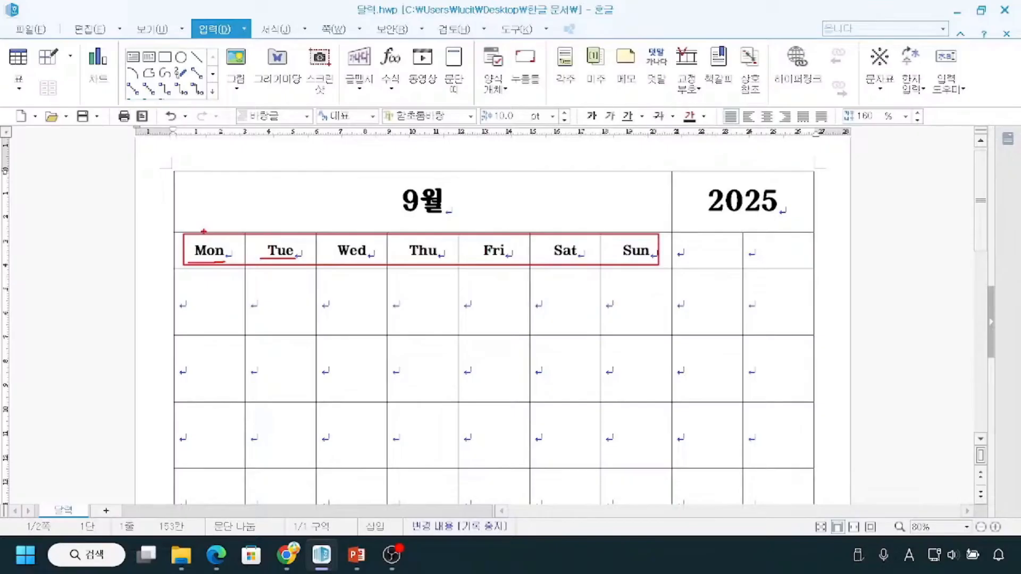
{"action": "mouse_move", "coordinate": [204, 202]}
{"action": "left_mouse_down"}
{"action": "mouse_move", "coordinate": [215, 228]}
{"action": "mouse_move", "coordinate": [259, 199]}
{"action": "left_mouse_up"}
{"action": "left_click_drag", "start_coordinate": [252, 217], "coordinate": [278, 218]}
{"action": "left_click_drag", "start_coordinate": [270, 217], "coordinate": [291, 230]}
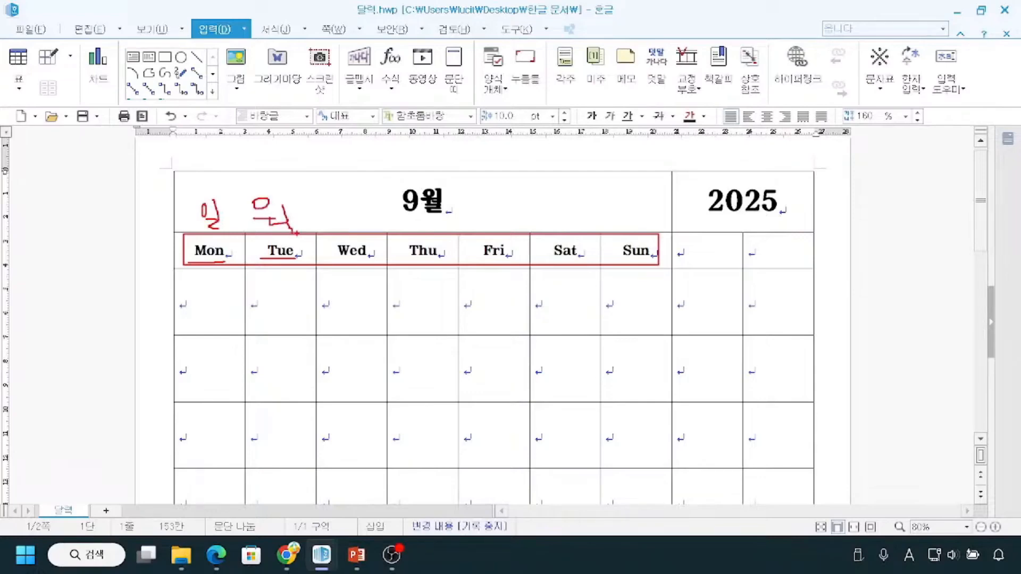
{"action": "key", "text": "Escape"}
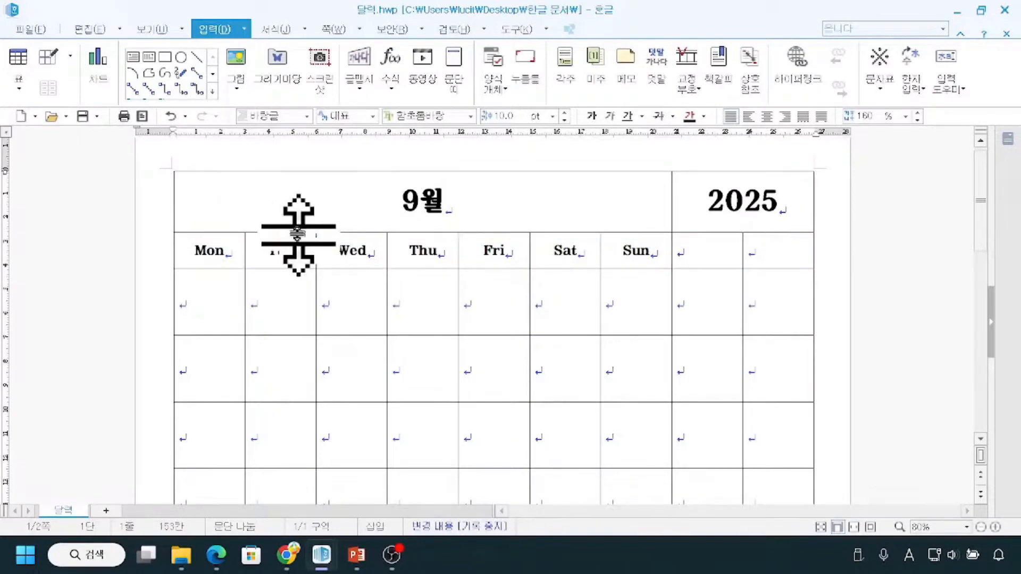
Clear the seven weekday cells in the second row and enter Sun and Mon in the first two.
{"action": "left_click_drag", "start_coordinate": [184, 252], "coordinate": [648, 261]}
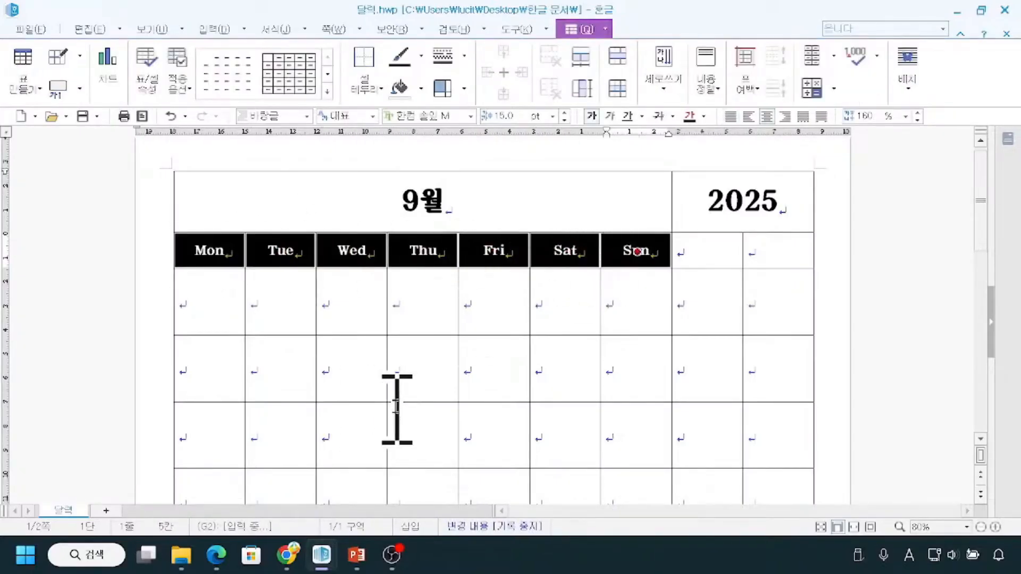
{"action": "key", "text": "Delete"}
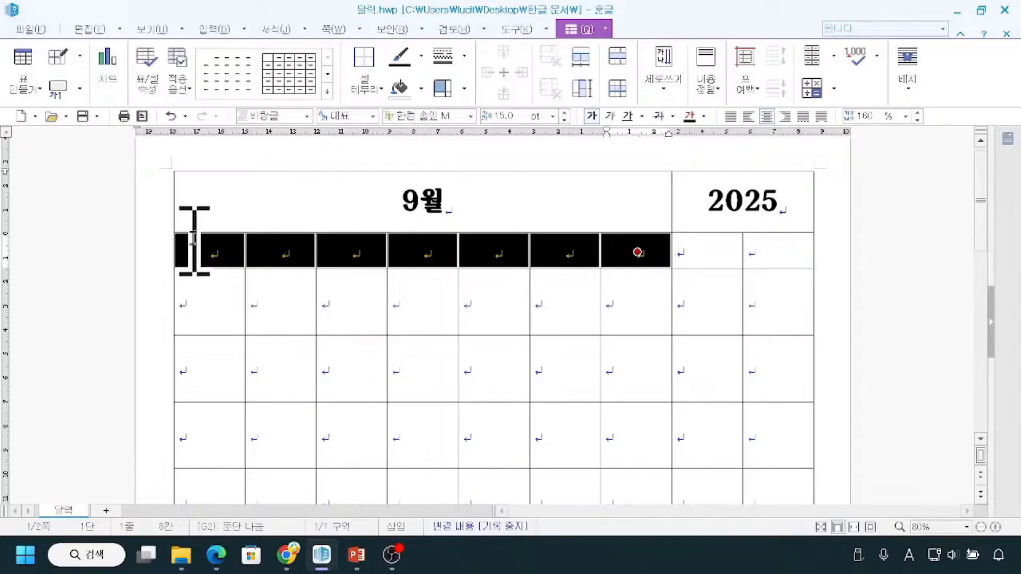
{"action": "left_click", "coordinate": [194, 240]}
{"action": "left_click", "coordinate": [203, 250]}
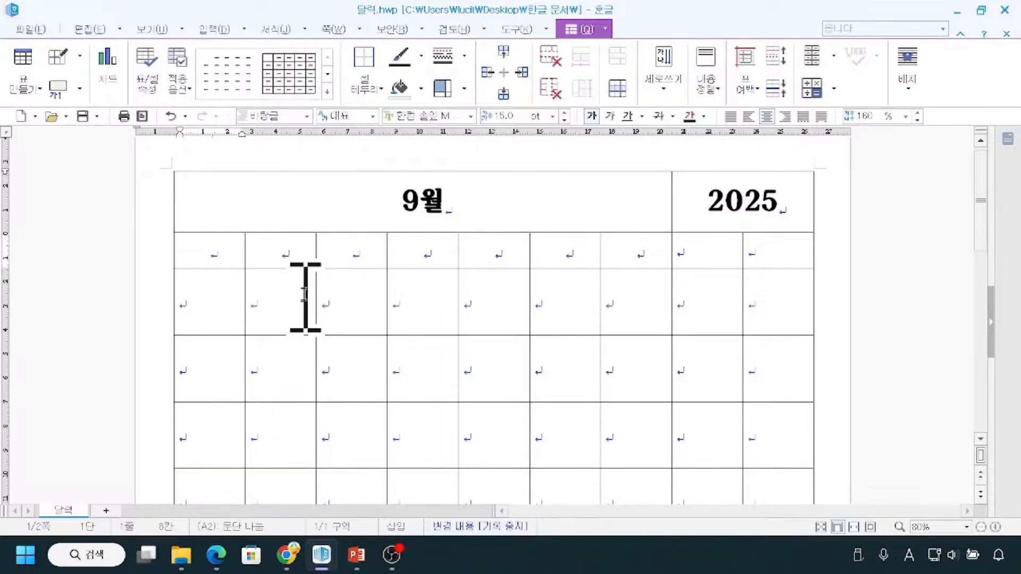
{"action": "type", "text": "Sun"}
{"action": "key", "text": "Tab"}
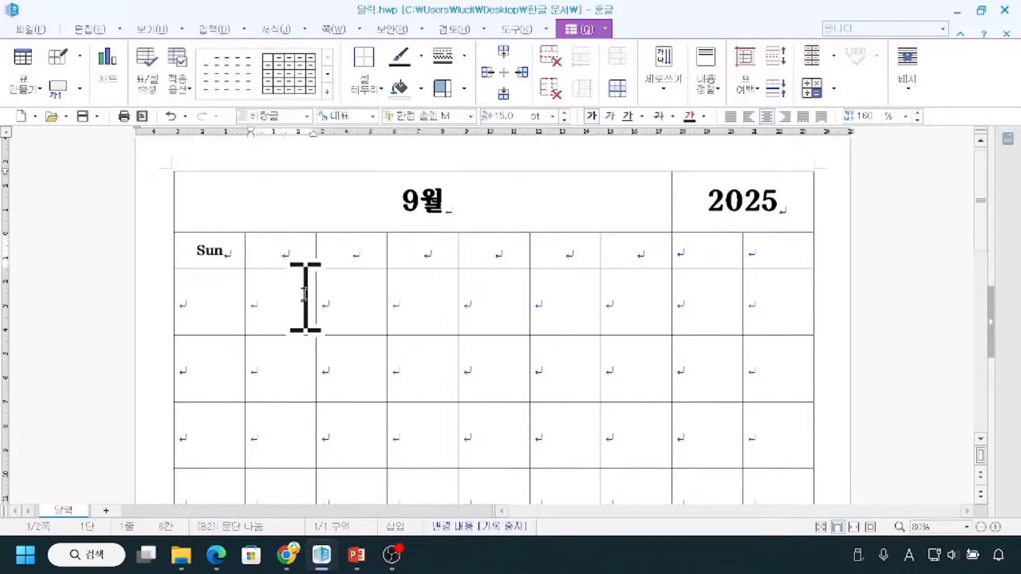
{"action": "type", "text": "Mon"}
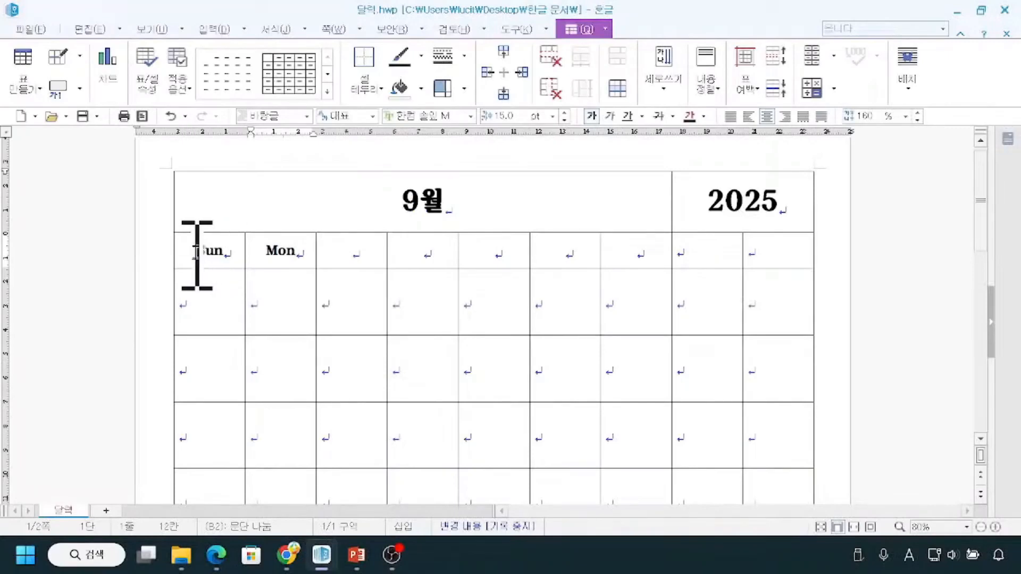
Auto-fill the second row's first seven cells from Sun and Mon to complete the weekdays through Sat.
{"action": "left_click_drag", "start_coordinate": [93, 207], "coordinate": [893, 203]}
{"action": "left_click_drag", "start_coordinate": [598, 246], "coordinate": [629, 247]}
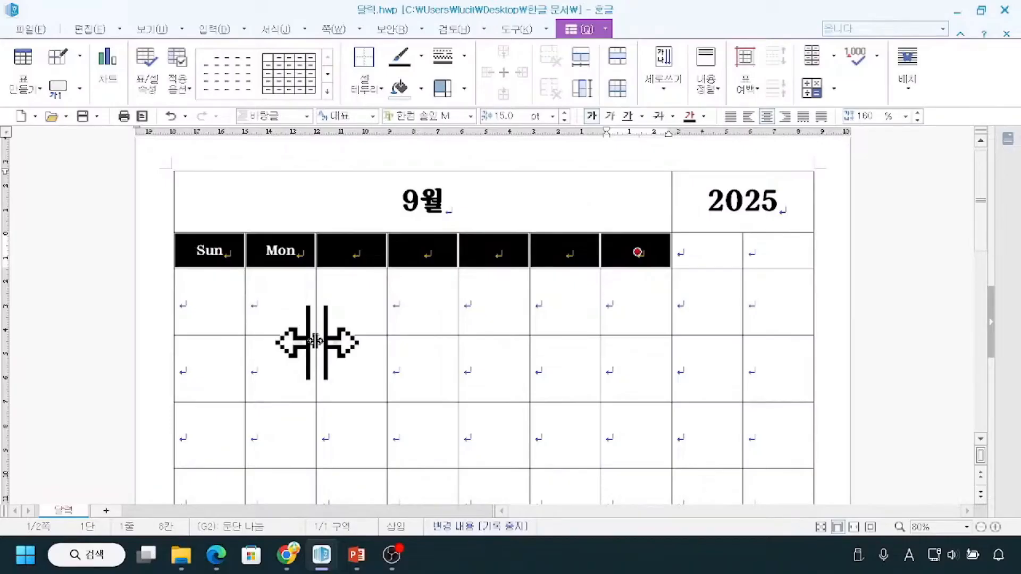
{"action": "key", "text": "a"}
{"action": "left_click", "coordinate": [644, 250]}
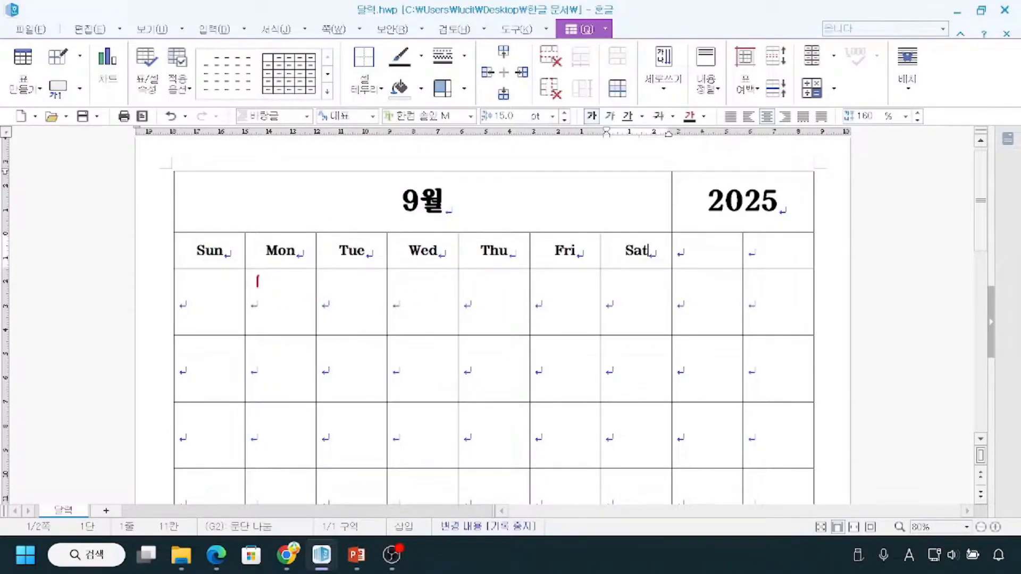
{"action": "left_click_drag", "start_coordinate": [322, 279], "coordinate": [324, 287]}
{"action": "mouse_move", "coordinate": [329, 278]}
{"action": "left_mouse_down"}
{"action": "mouse_move", "coordinate": [325, 289]}
{"action": "mouse_move", "coordinate": [400, 294]}
{"action": "left_mouse_up"}
{"action": "left_click_drag", "start_coordinate": [484, 275], "coordinate": [468, 304]}
{"action": "left_click_drag", "start_coordinate": [301, 310], "coordinate": [579, 310]}
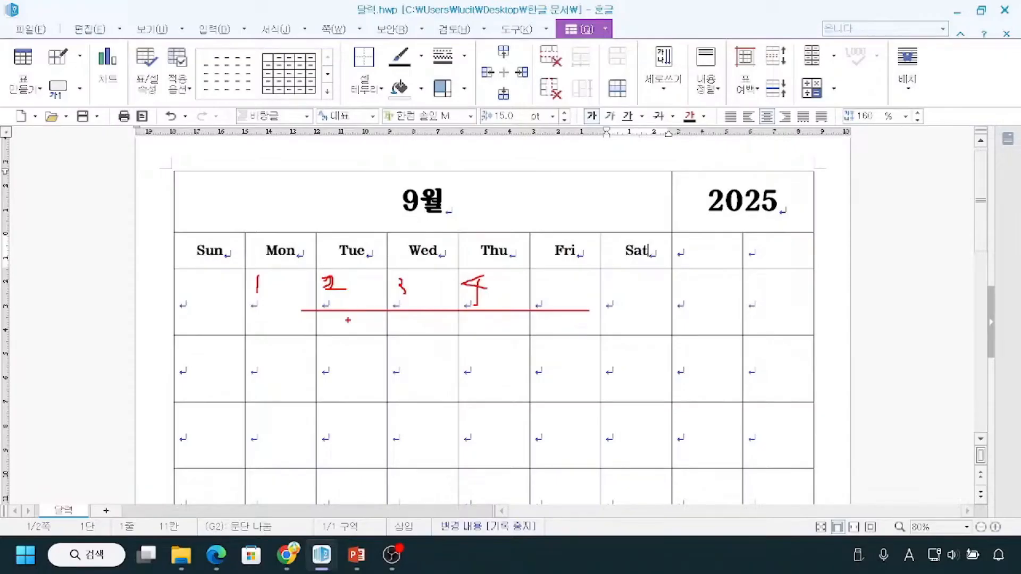
{"action": "key", "text": "Escape"}
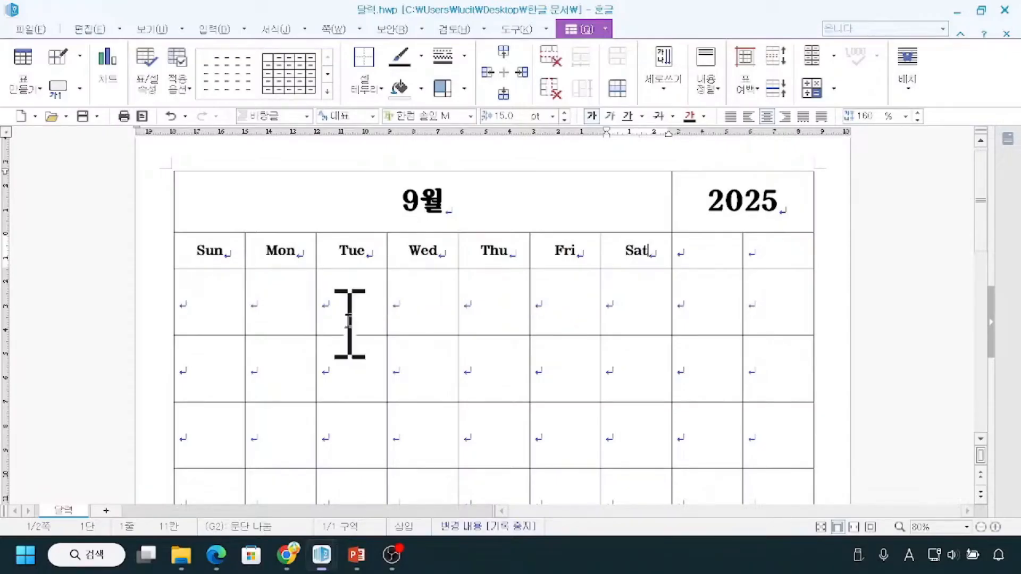
{"action": "scroll", "coordinate": [348, 319], "scroll_direction": "down", "scroll_amount": 2}
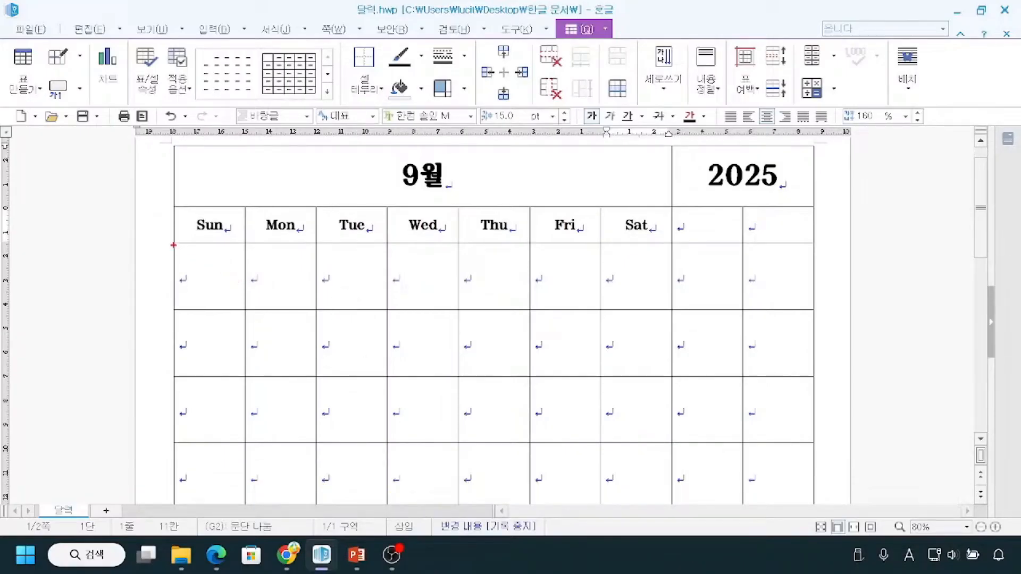
{"action": "mouse_move", "coordinate": [174, 245]}
{"action": "left_mouse_down"}
{"action": "mouse_move", "coordinate": [235, 328]}
{"action": "mouse_move", "coordinate": [535, 387]}
{"action": "mouse_move", "coordinate": [679, 444]}
{"action": "left_mouse_up"}
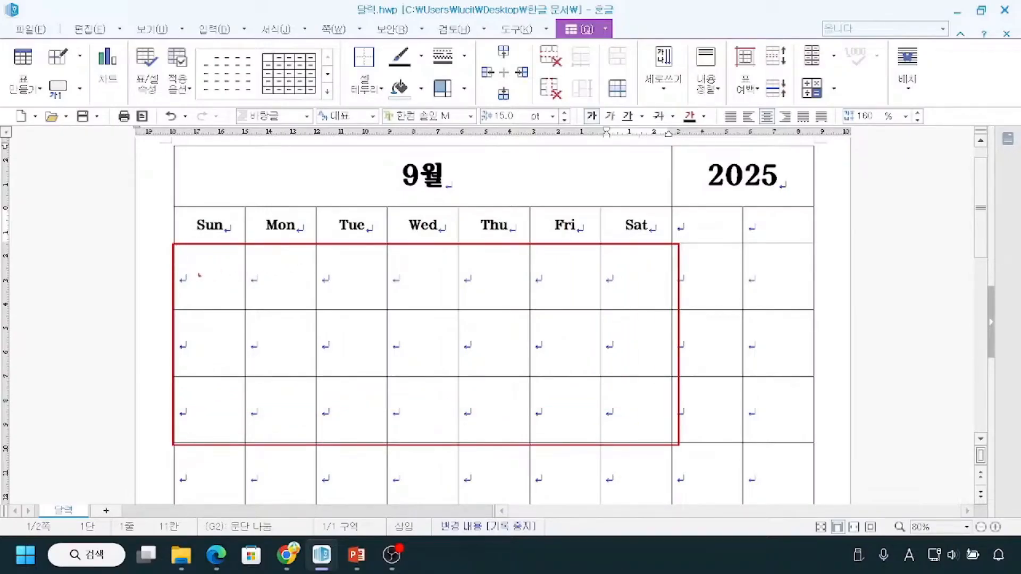
{"action": "left_click_drag", "start_coordinate": [160, 278], "coordinate": [234, 278]}
{"action": "left_click_drag", "start_coordinate": [176, 355], "coordinate": [226, 355]}
{"action": "left_click_drag", "start_coordinate": [159, 411], "coordinate": [253, 410]}
{"action": "left_click_drag", "start_coordinate": [222, 300], "coordinate": [227, 362]}
{"action": "left_click_drag", "start_coordinate": [271, 277], "coordinate": [287, 375]}
{"action": "left_click_drag", "start_coordinate": [341, 289], "coordinate": [355, 369]}
{"action": "left_click_drag", "start_coordinate": [412, 307], "coordinate": [409, 354]}
{"action": "left_click_drag", "start_coordinate": [444, 286], "coordinate": [460, 353]}
{"action": "left_click_drag", "start_coordinate": [215, 288], "coordinate": [265, 281]}
{"action": "left_click_drag", "start_coordinate": [380, 268], "coordinate": [672, 293]}
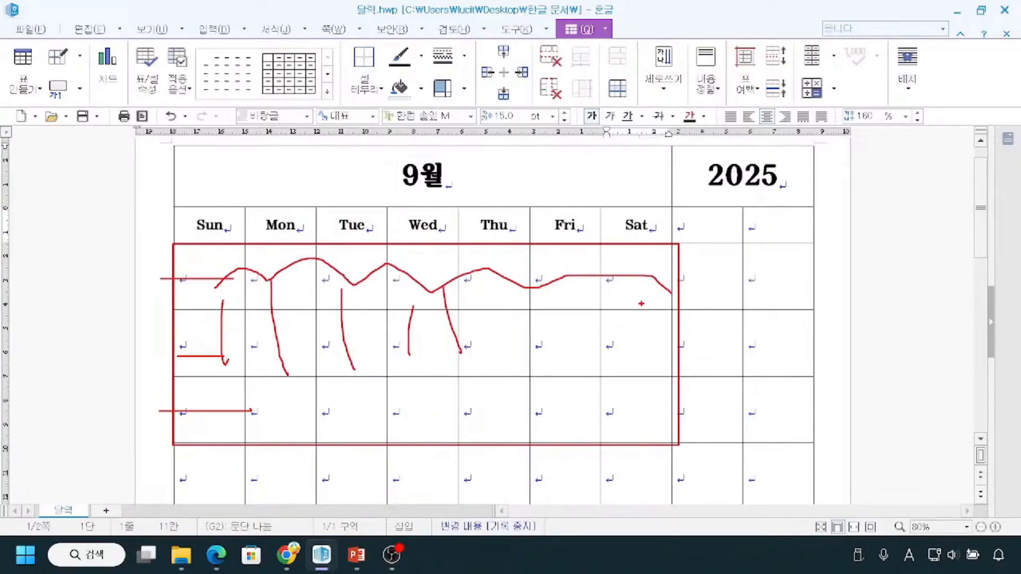
{"action": "key", "text": "Escape"}
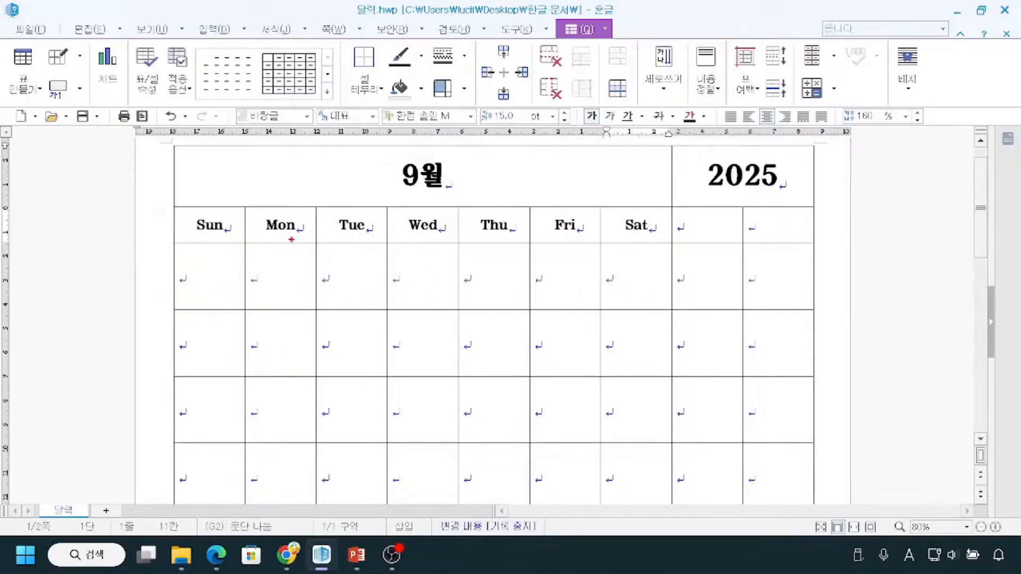
{"action": "mouse_move", "coordinate": [261, 251]}
{"action": "left_mouse_down"}
{"action": "mouse_move", "coordinate": [257, 276]}
{"action": "mouse_move", "coordinate": [202, 301]}
{"action": "mouse_move", "coordinate": [214, 258]}
{"action": "left_mouse_up"}
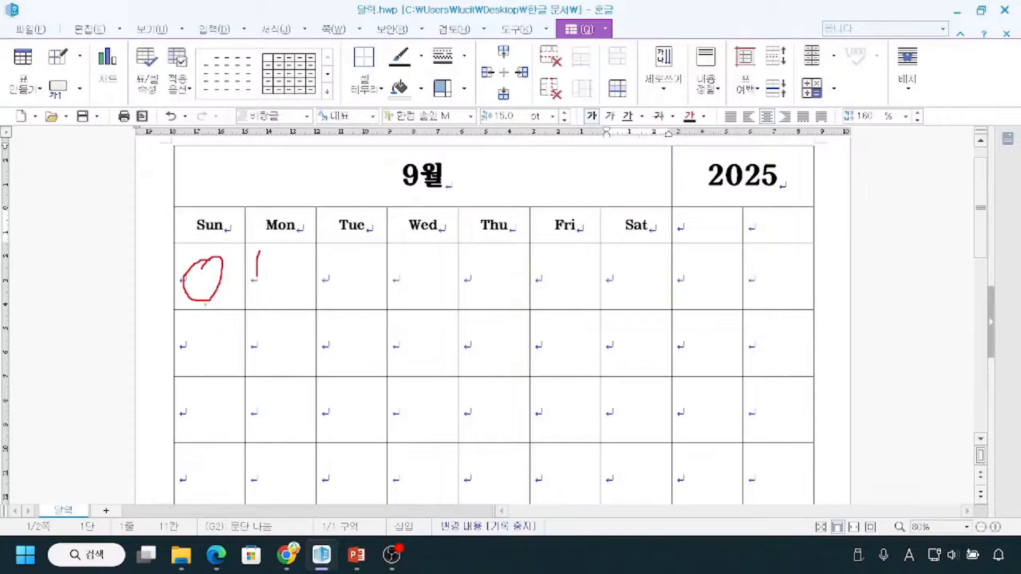
{"action": "left_click_drag", "start_coordinate": [171, 311], "coordinate": [668, 503]}
{"action": "left_click_drag", "start_coordinate": [246, 321], "coordinate": [200, 368]}
{"action": "left_click_drag", "start_coordinate": [310, 319], "coordinate": [212, 404]}
{"action": "left_click_drag", "start_coordinate": [424, 324], "coordinate": [338, 404]}
{"action": "left_click_drag", "start_coordinate": [470, 354], "coordinate": [323, 471]}
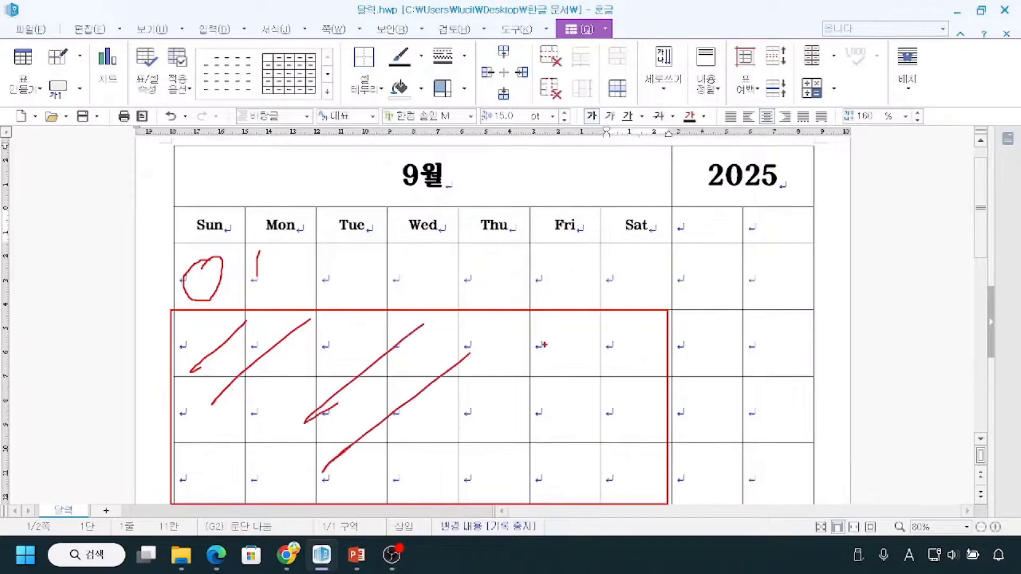
{"action": "left_click_drag", "start_coordinate": [521, 375], "coordinate": [455, 464]}
{"action": "left_click_drag", "start_coordinate": [612, 373], "coordinate": [548, 467]}
{"action": "left_click_drag", "start_coordinate": [668, 400], "coordinate": [628, 468]}
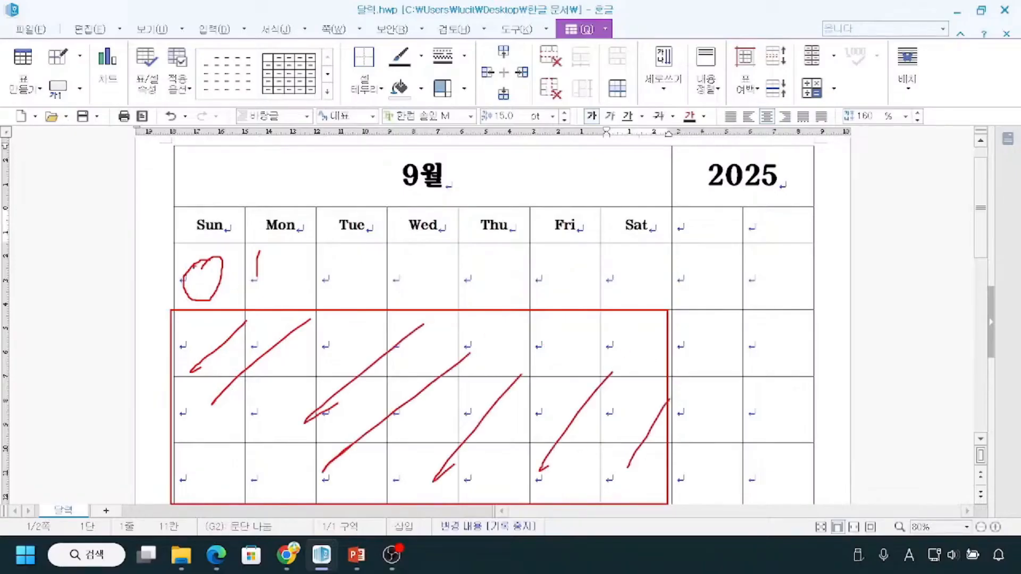
{"action": "mouse_move", "coordinate": [109, 272]}
{"action": "left_mouse_down"}
{"action": "mouse_move", "coordinate": [205, 277]}
{"action": "mouse_move", "coordinate": [218, 262]}
{"action": "mouse_move", "coordinate": [219, 292]}
{"action": "left_mouse_up"}
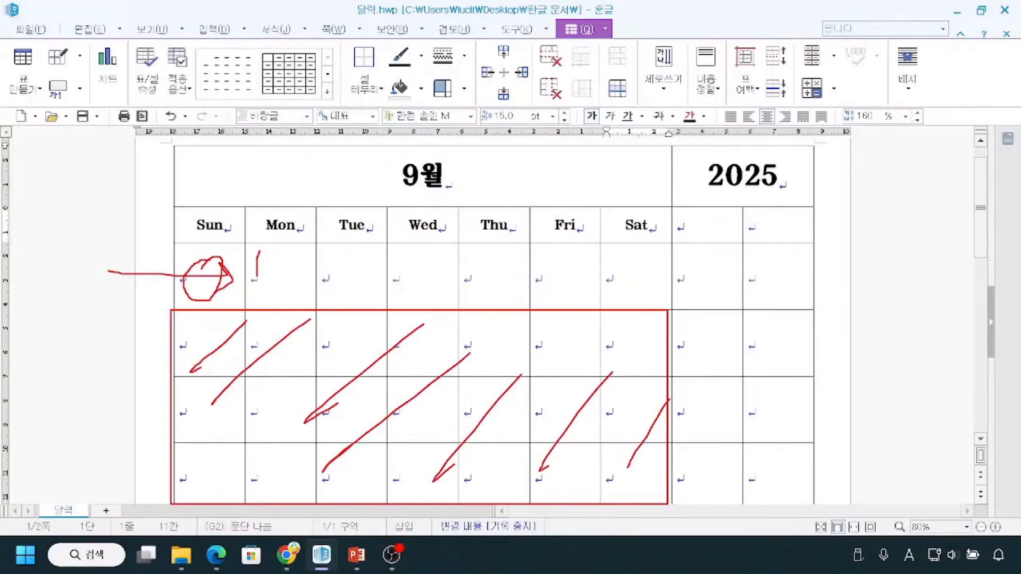
{"action": "key", "text": "Escape"}
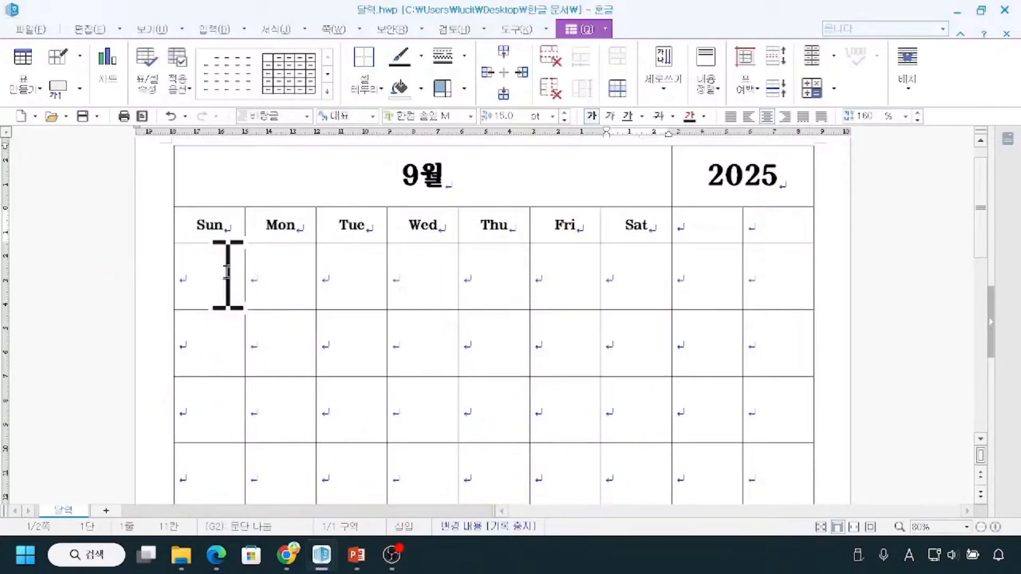
{"action": "key", "text": "ctrl+2"}
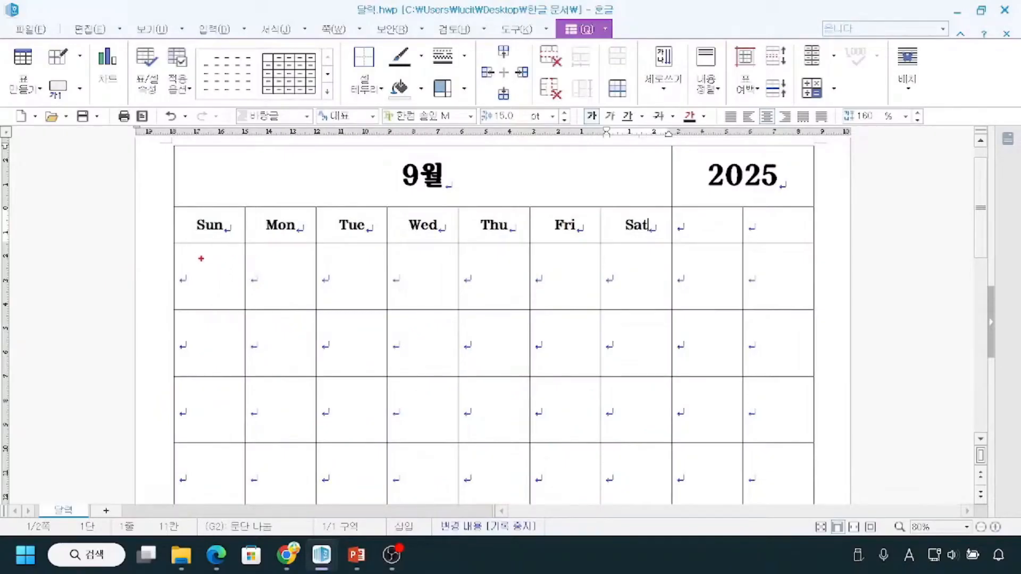
{"action": "key", "text": "Escape"}
{"action": "scroll", "coordinate": [210, 274], "scroll_direction": "down", "scroll_amount": 1}
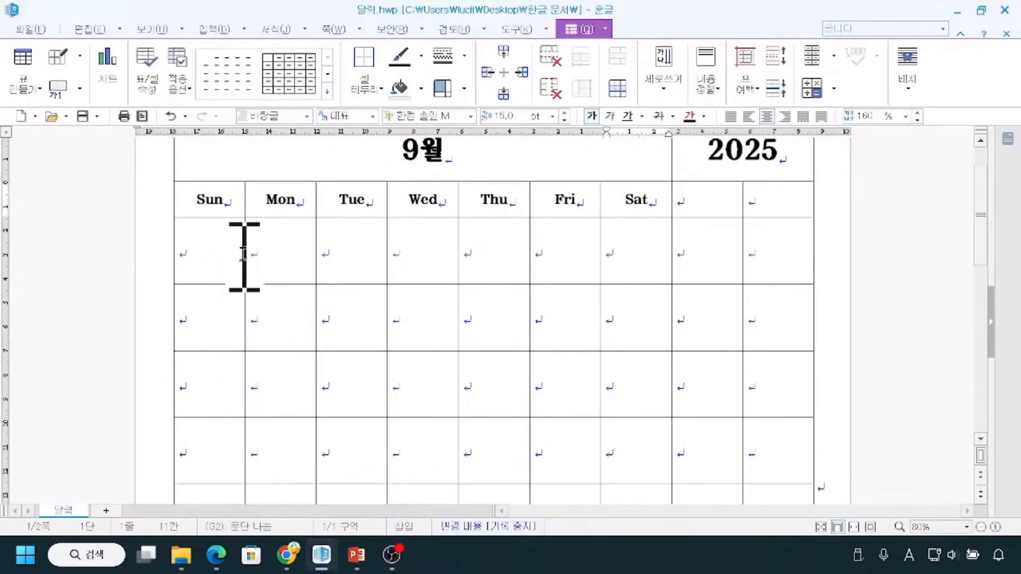
{"action": "left_click_drag", "start_coordinate": [199, 262], "coordinate": [599, 451]}
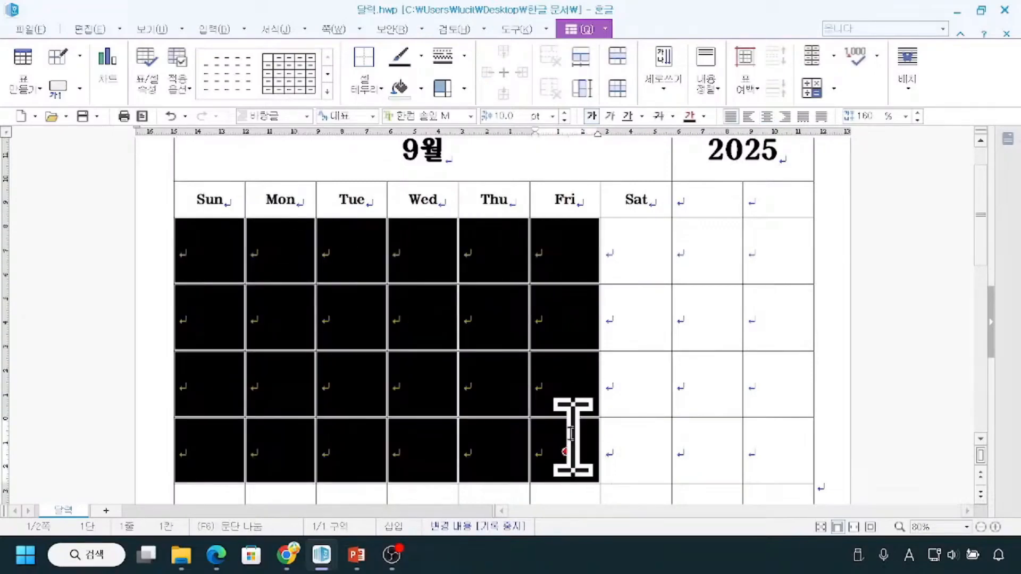
{"action": "left_click", "coordinate": [508, 399]}
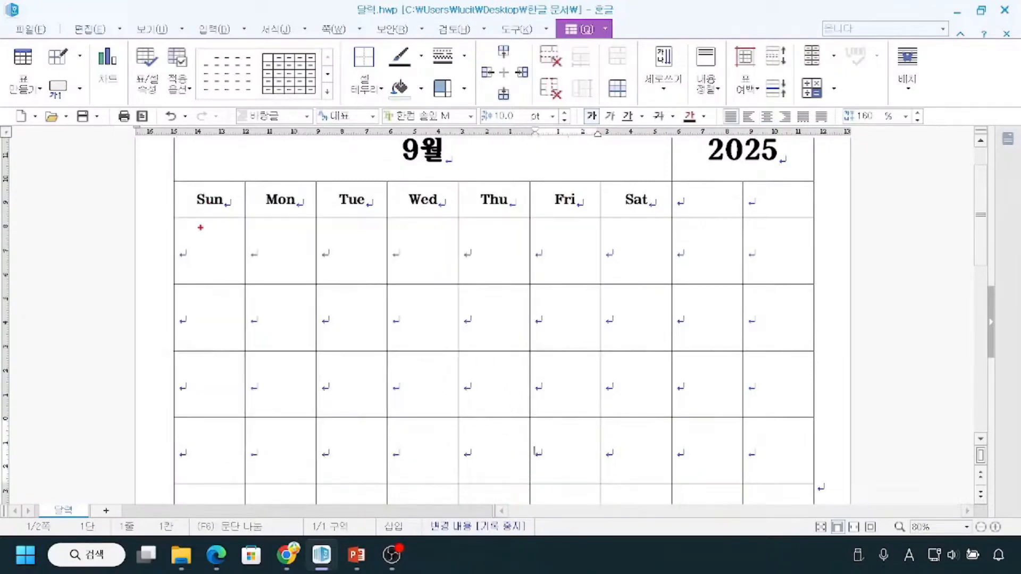
{"action": "mouse_move", "coordinate": [188, 228]}
{"action": "left_mouse_down"}
{"action": "mouse_move", "coordinate": [187, 244]}
{"action": "mouse_move", "coordinate": [370, 268]}
{"action": "mouse_move", "coordinate": [637, 333]}
{"action": "mouse_move", "coordinate": [663, 415]}
{"action": "mouse_move", "coordinate": [671, 508]}
{"action": "left_mouse_up"}
{"action": "mouse_move", "coordinate": [243, 250]}
{"action": "left_mouse_down"}
{"action": "mouse_move", "coordinate": [411, 237]}
{"action": "mouse_move", "coordinate": [348, 296]}
{"action": "mouse_move", "coordinate": [477, 358]}
{"action": "left_mouse_up"}
{"action": "key", "text": "Escape"}
{"action": "key", "text": "ctrl+2"}
{"action": "left_click_drag", "start_coordinate": [267, 224], "coordinate": [265, 234]}
{"action": "mouse_move", "coordinate": [176, 219]}
{"action": "left_mouse_down"}
{"action": "mouse_move", "coordinate": [187, 258]}
{"action": "mouse_move", "coordinate": [737, 287]}
{"action": "mouse_move", "coordinate": [681, 287]}
{"action": "left_mouse_up"}
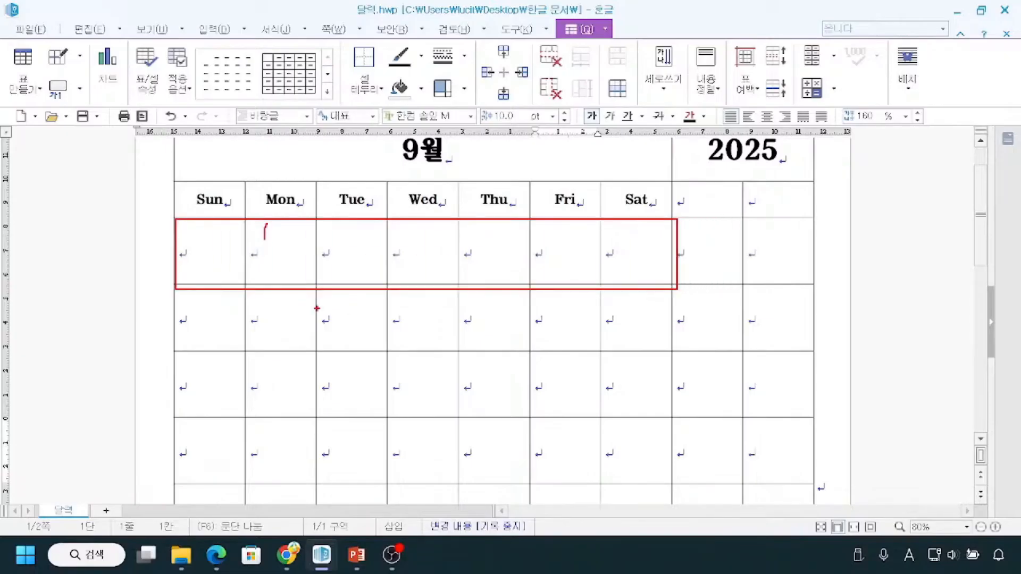
{"action": "key", "text": "Escape"}
{"action": "key", "text": "ctrl+2"}
{"action": "mouse_move", "coordinate": [264, 228]}
{"action": "left_mouse_down"}
{"action": "mouse_move", "coordinate": [264, 244]}
{"action": "mouse_move", "coordinate": [380, 278]}
{"action": "mouse_move", "coordinate": [668, 280]}
{"action": "left_mouse_up"}
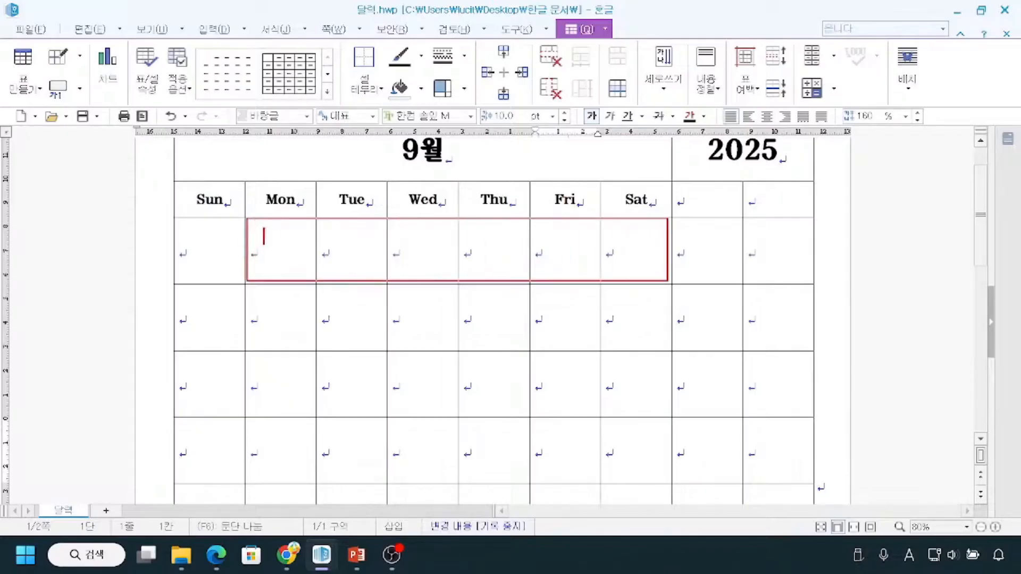
{"action": "left_click_drag", "start_coordinate": [172, 287], "coordinate": [663, 352]}
{"action": "mouse_move", "coordinate": [213, 230]}
{"action": "left_mouse_down"}
{"action": "mouse_move", "coordinate": [191, 267]}
{"action": "mouse_move", "coordinate": [217, 270]}
{"action": "left_mouse_up"}
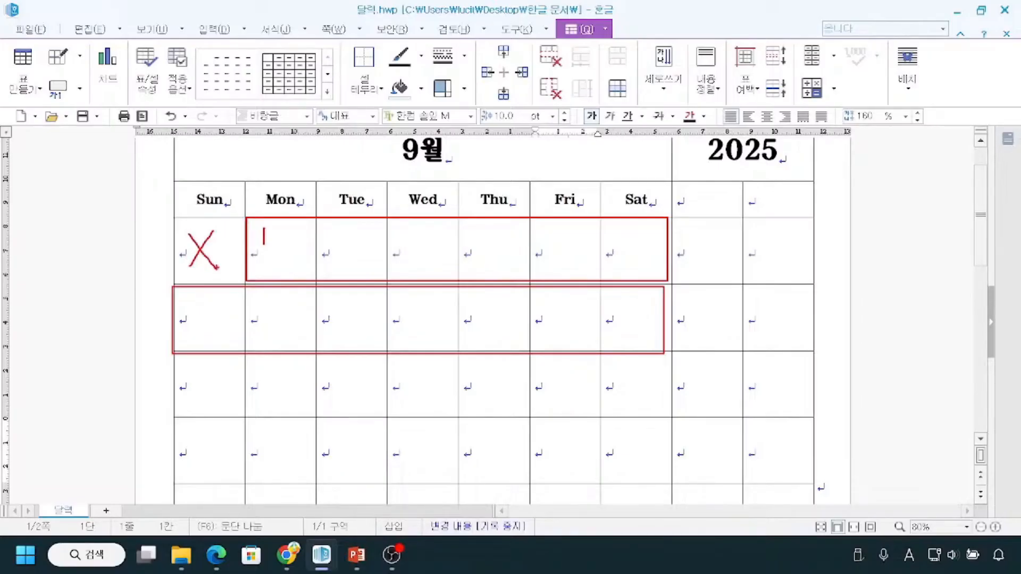
{"action": "left_click_drag", "start_coordinate": [282, 242], "coordinate": [449, 233]}
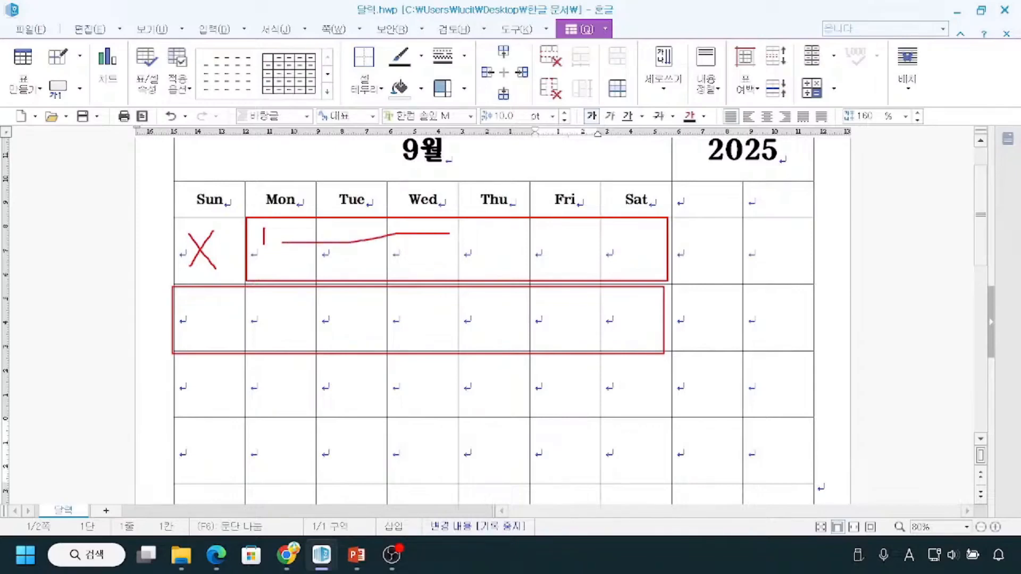
{"action": "key", "text": "Escape"}
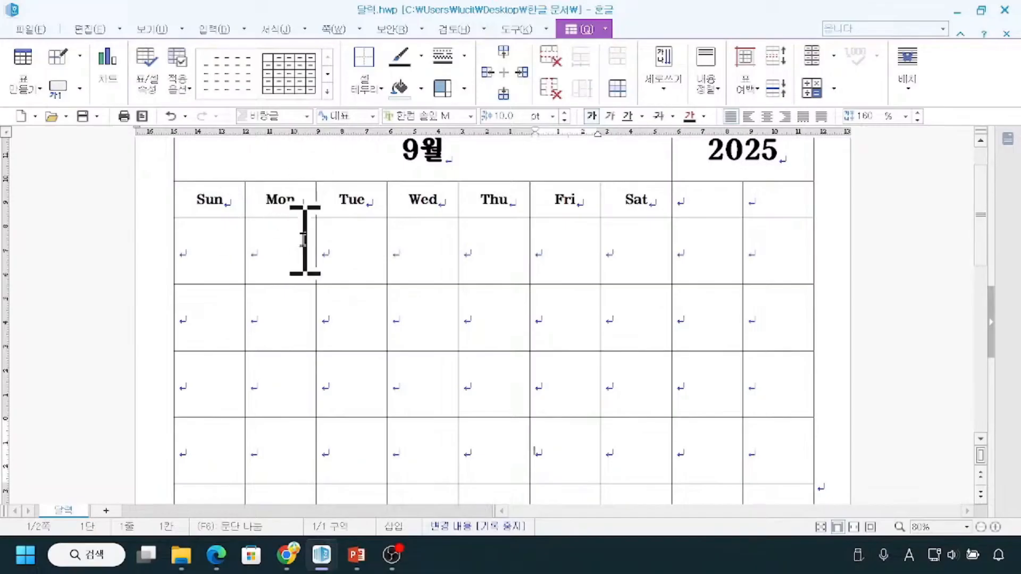
Enter 1 and 2 under Mon and Tue in the third row and auto-fill the dates through 6 under Sat.
{"action": "left_click", "coordinate": [288, 234]}
{"action": "type", "text": "1"}
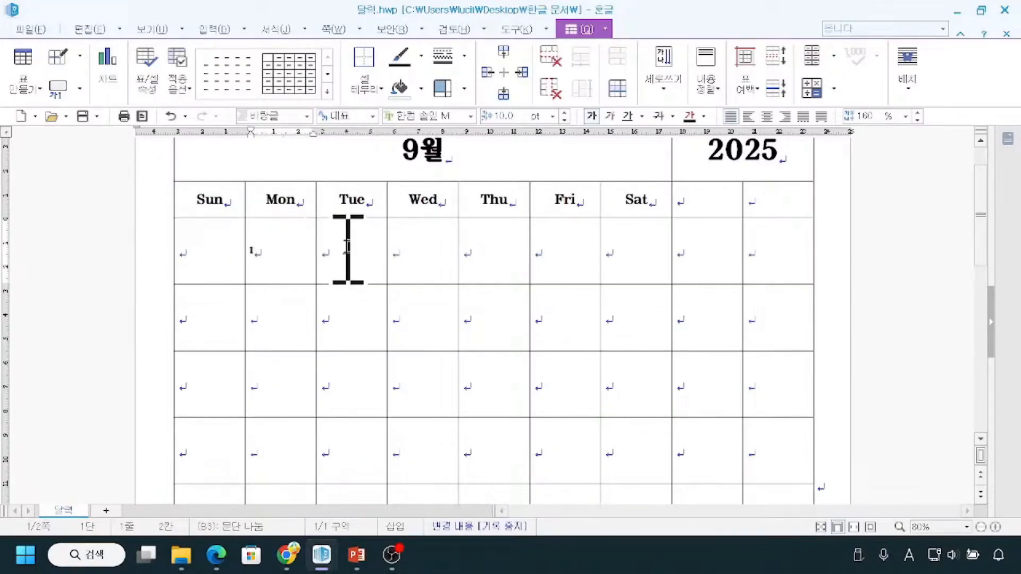
{"action": "left_click", "coordinate": [360, 247]}
{"action": "type", "text": "2"}
{"action": "left_click", "coordinate": [372, 298]}
{"action": "left_click_drag", "start_coordinate": [256, 253], "coordinate": [648, 253]}
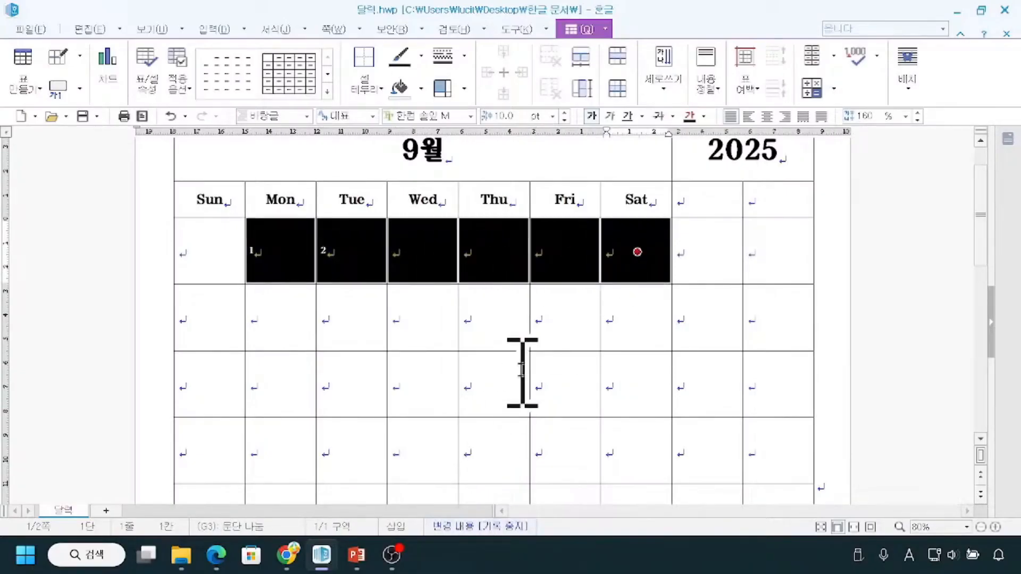
{"action": "key", "text": "a"}
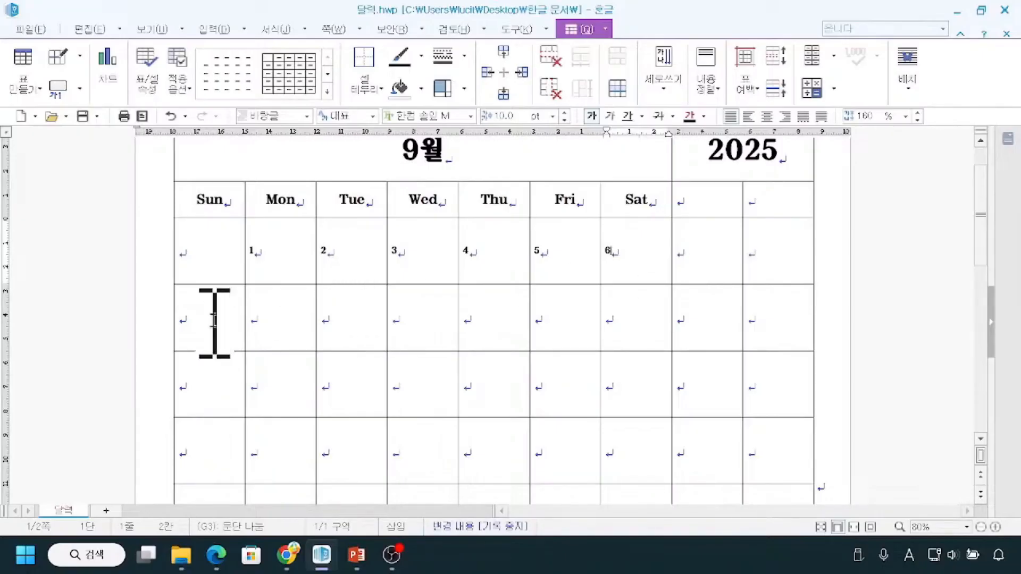
Enter 7 and 8 under Sun and Mon in the fourth row of the calendar.
{"action": "scroll", "coordinate": [214, 321], "scroll_direction": "down", "scroll_amount": 2}
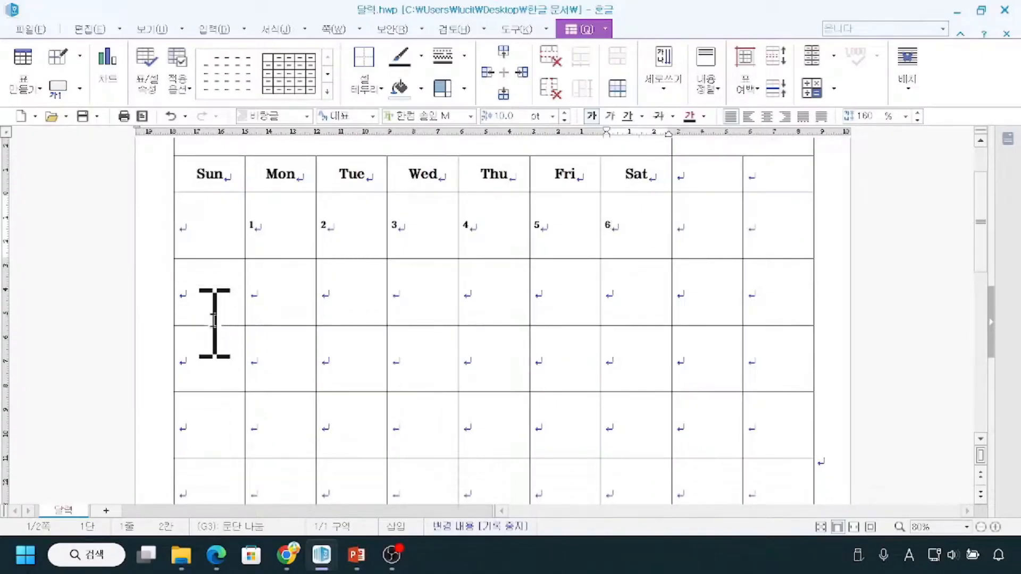
{"action": "left_click", "coordinate": [871, 527]}
{"action": "scroll", "coordinate": [827, 434], "scroll_direction": "up", "scroll_amount": 1}
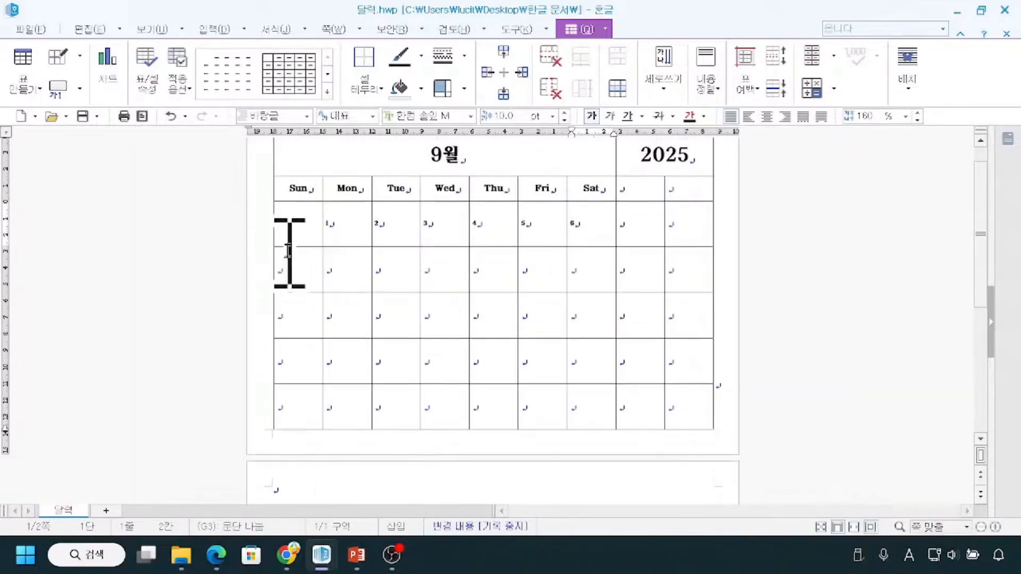
{"action": "left_click", "coordinate": [283, 271]}
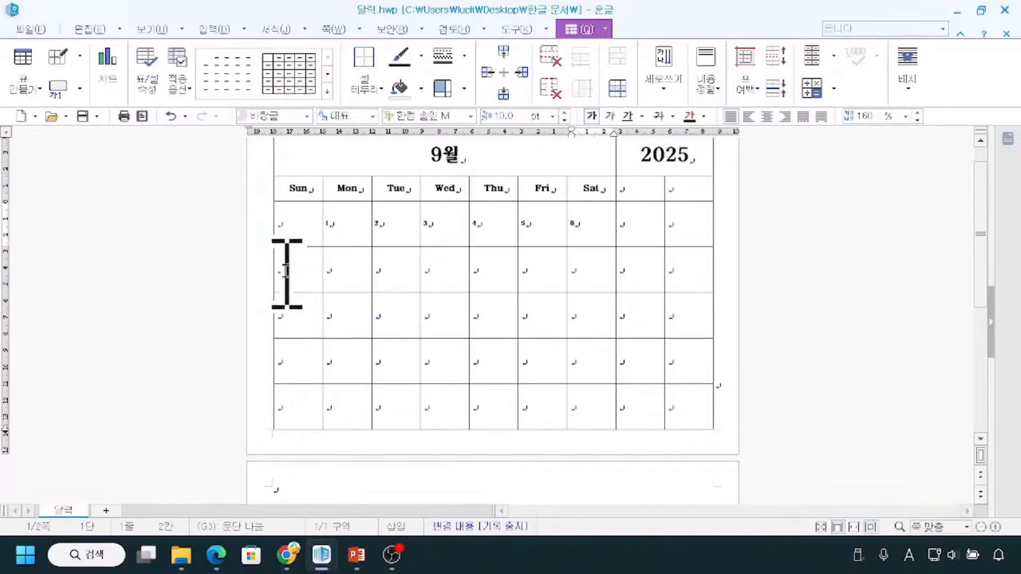
{"action": "left_click", "coordinate": [993, 528]}
{"action": "type", "text": "7"}
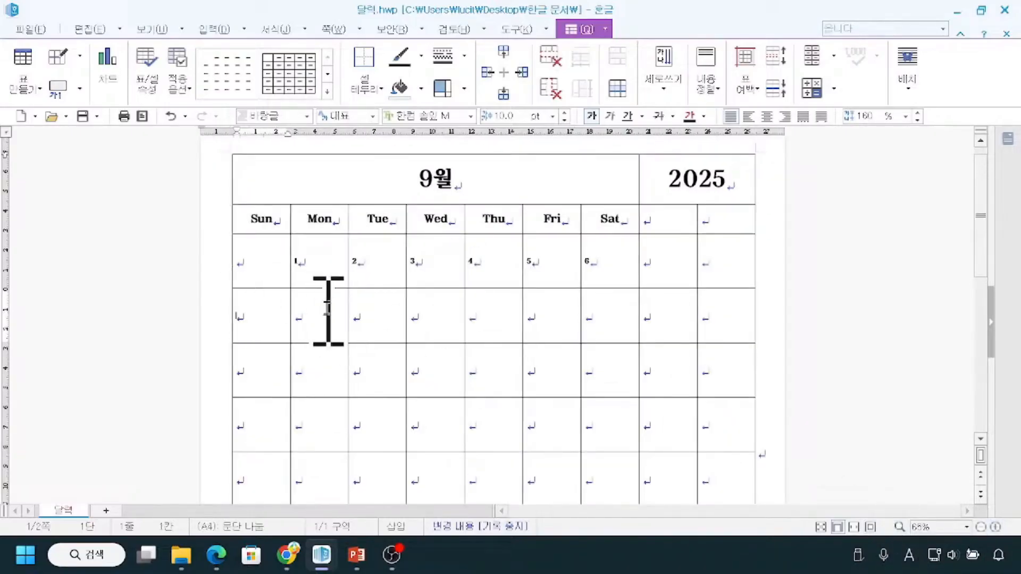
{"action": "left_click", "coordinate": [332, 324]}
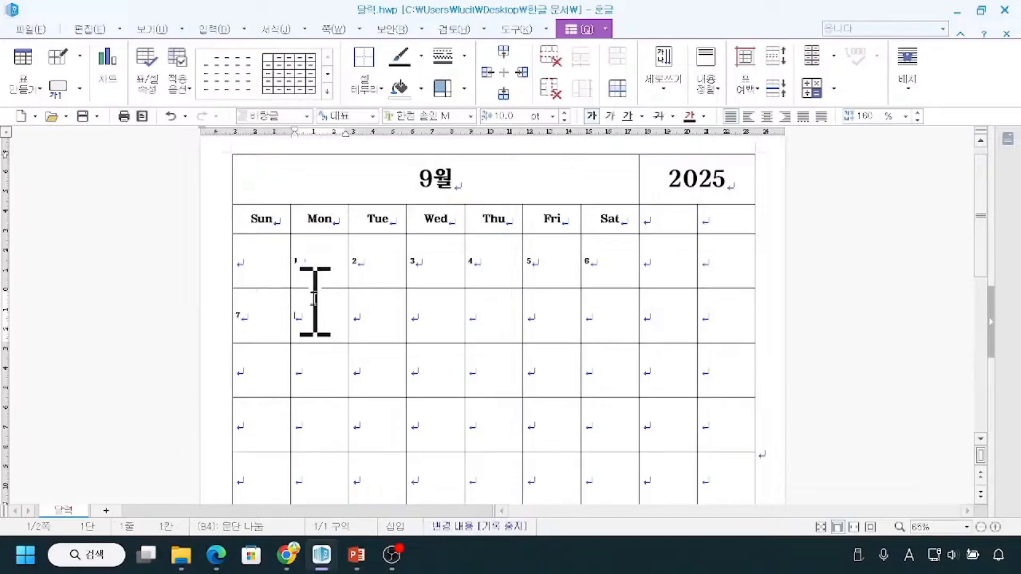
{"action": "type", "text": "8"}
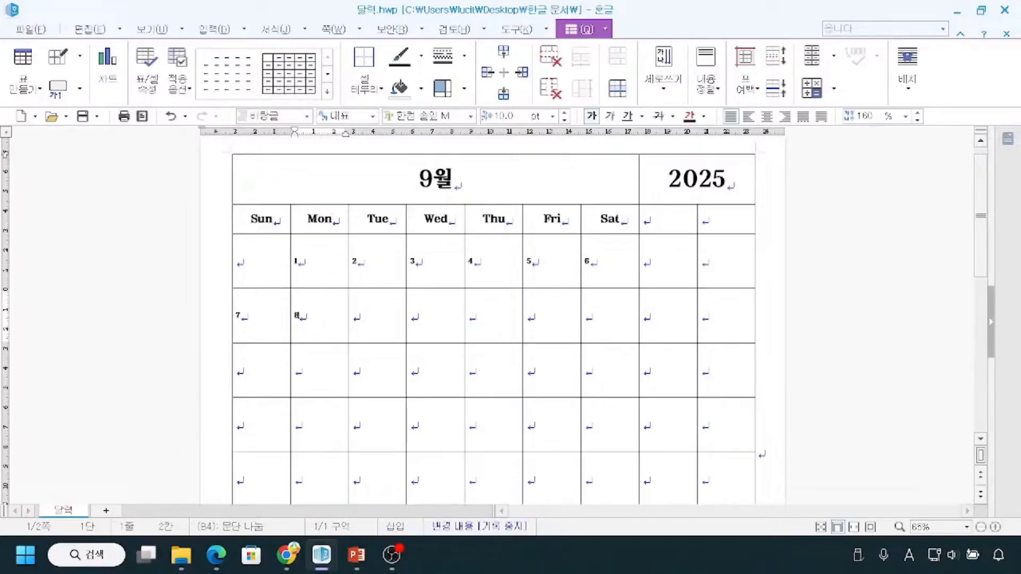
Auto-fill the fourth to sixth rows under Sun through Sat from 7 and 8, continuing the dates through 27.
{"action": "left_click_drag", "start_coordinate": [244, 308], "coordinate": [611, 425]}
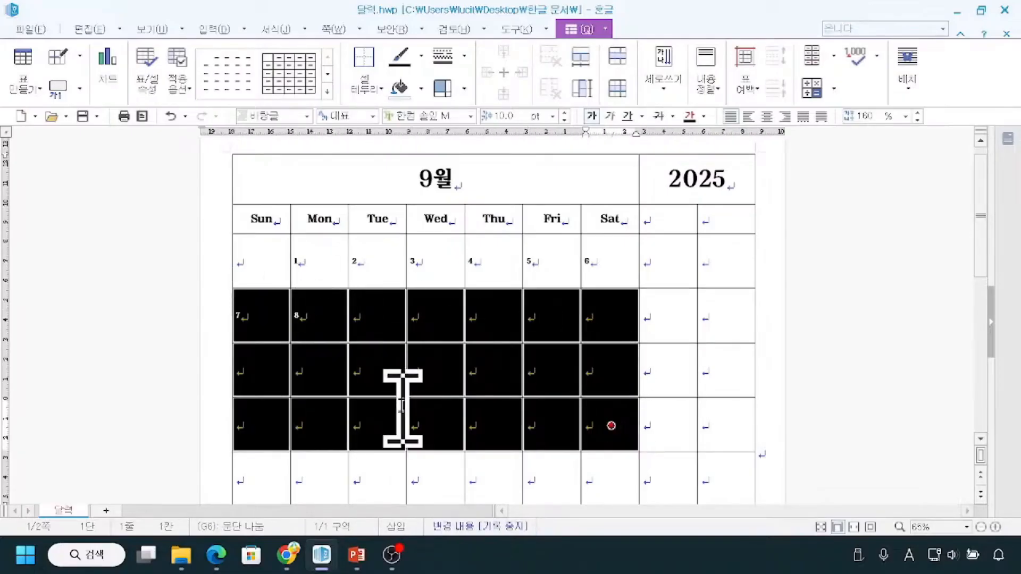
{"action": "left_click_drag", "start_coordinate": [732, 240], "coordinate": [683, 435]}
{"action": "left_click_drag", "start_coordinate": [647, 255], "coordinate": [752, 447]}
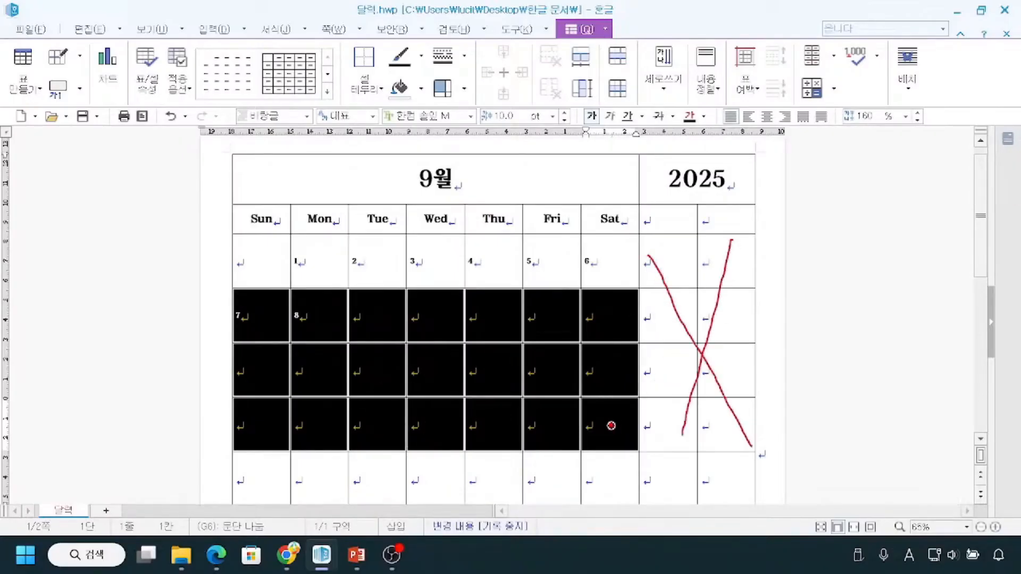
{"action": "mouse_move", "coordinate": [637, 171]}
{"action": "left_mouse_down"}
{"action": "mouse_move", "coordinate": [647, 242]}
{"action": "mouse_move", "coordinate": [634, 487]}
{"action": "left_mouse_up"}
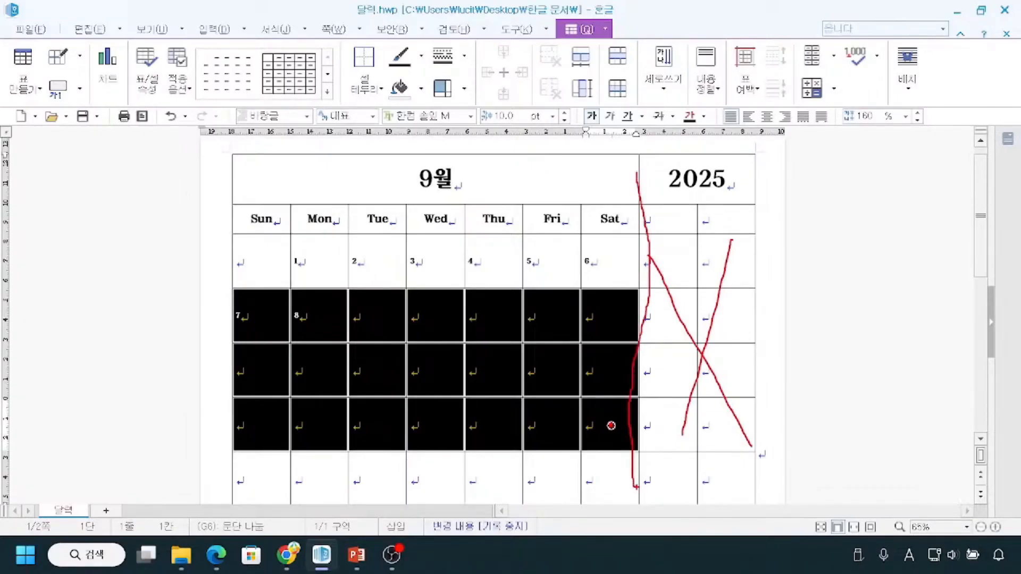
{"action": "mouse_move", "coordinate": [250, 300]}
{"action": "left_mouse_down"}
{"action": "mouse_move", "coordinate": [226, 319]}
{"action": "mouse_move", "coordinate": [250, 299]}
{"action": "mouse_move", "coordinate": [294, 324]}
{"action": "mouse_move", "coordinate": [312, 319]}
{"action": "left_mouse_up"}
{"action": "left_click_drag", "start_coordinate": [262, 228], "coordinate": [257, 292]}
{"action": "left_click_drag", "start_coordinate": [320, 225], "coordinate": [323, 306]}
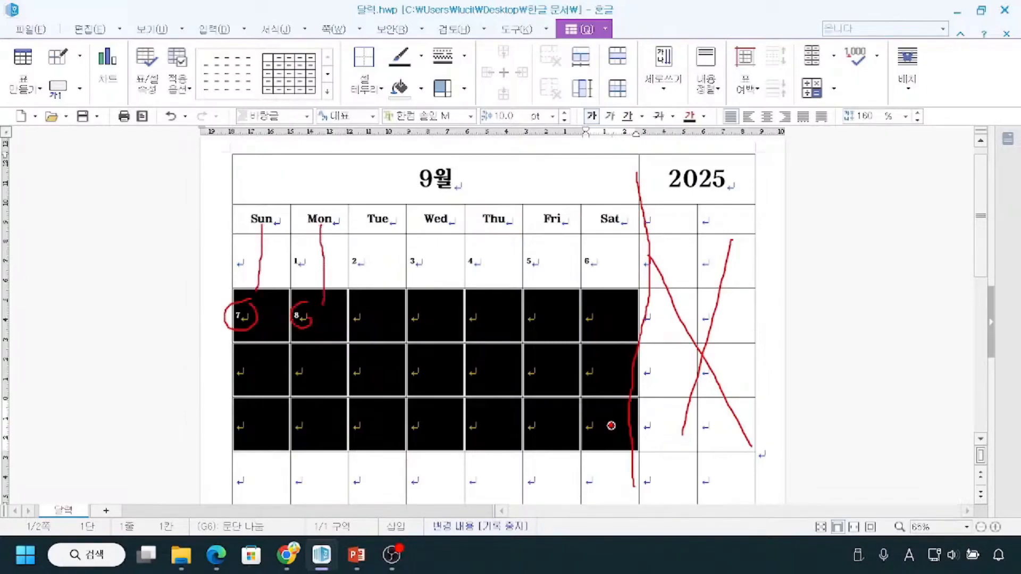
{"action": "mouse_move", "coordinate": [245, 301]}
{"action": "left_mouse_down"}
{"action": "mouse_move", "coordinate": [204, 334]}
{"action": "mouse_move", "coordinate": [222, 405]}
{"action": "left_mouse_up"}
{"action": "key", "text": "Escape"}
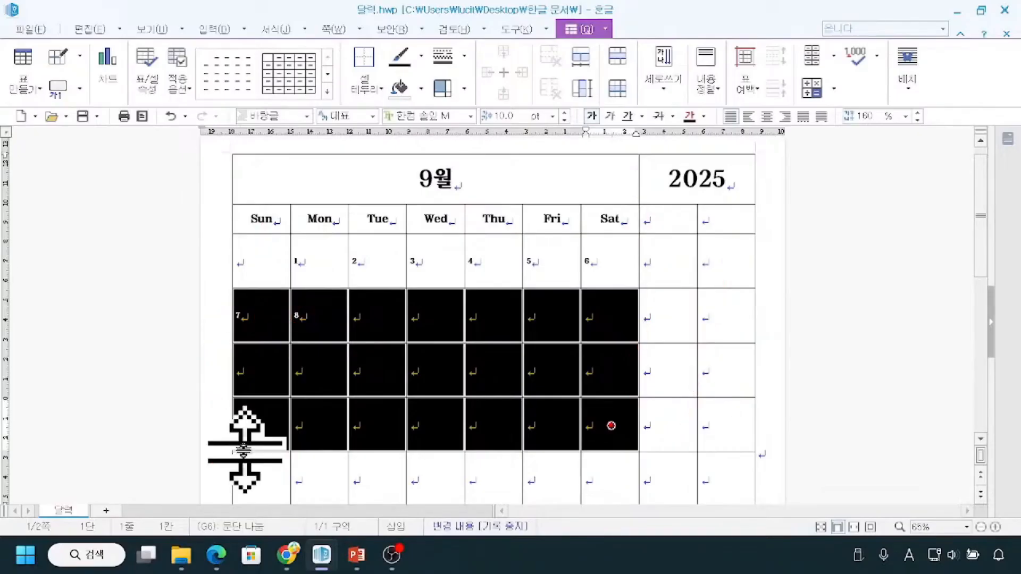
{"action": "key", "text": "a"}
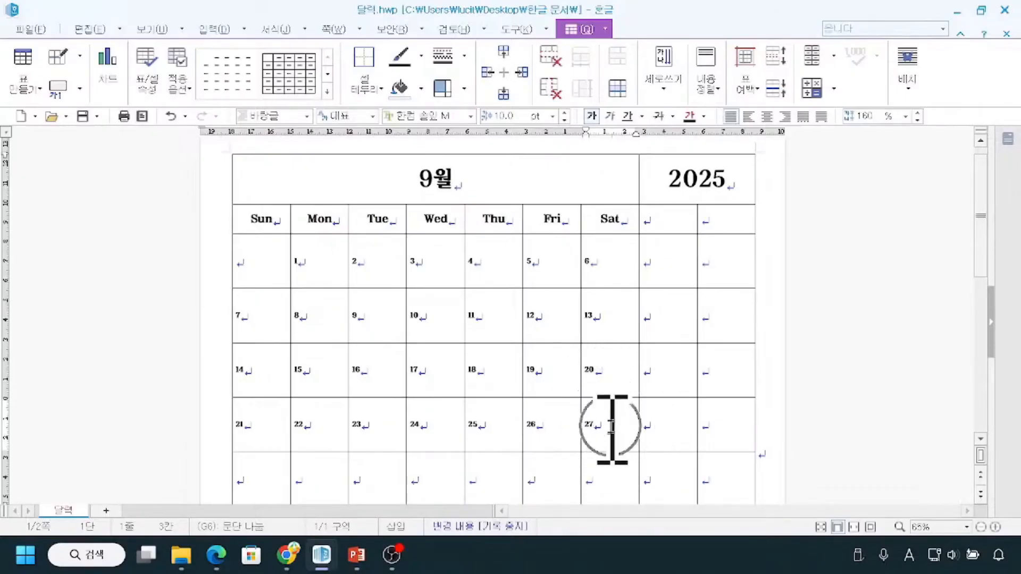
Enter 29 and 30 under Sun and Mon in the last row.
{"action": "scroll", "coordinate": [619, 431], "scroll_direction": "down", "scroll_amount": 2}
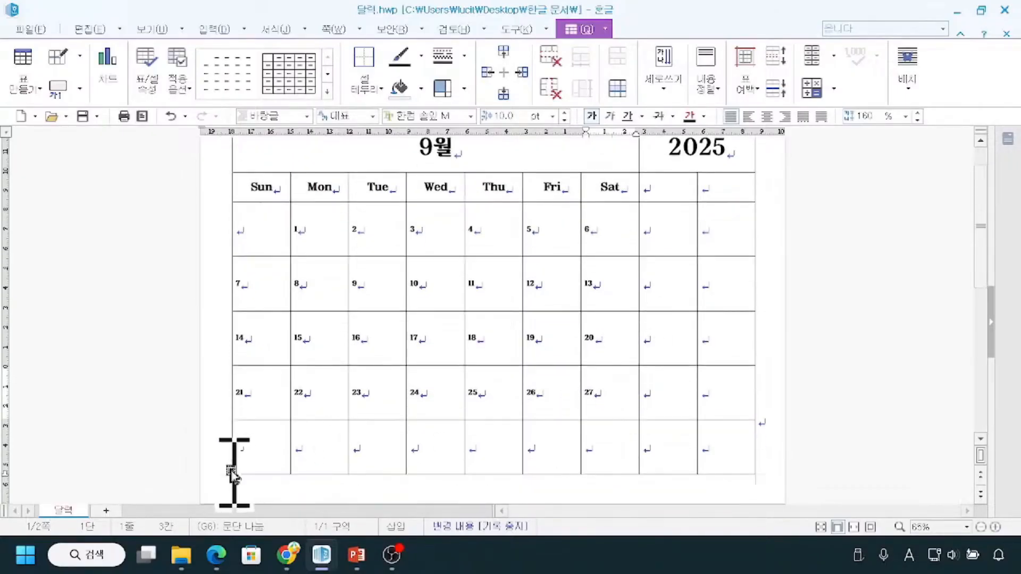
{"action": "left_click", "coordinate": [244, 461]}
{"action": "left_click", "coordinate": [336, 460]}
{"action": "left_click", "coordinate": [386, 458]}
{"action": "left_click", "coordinate": [248, 459]}
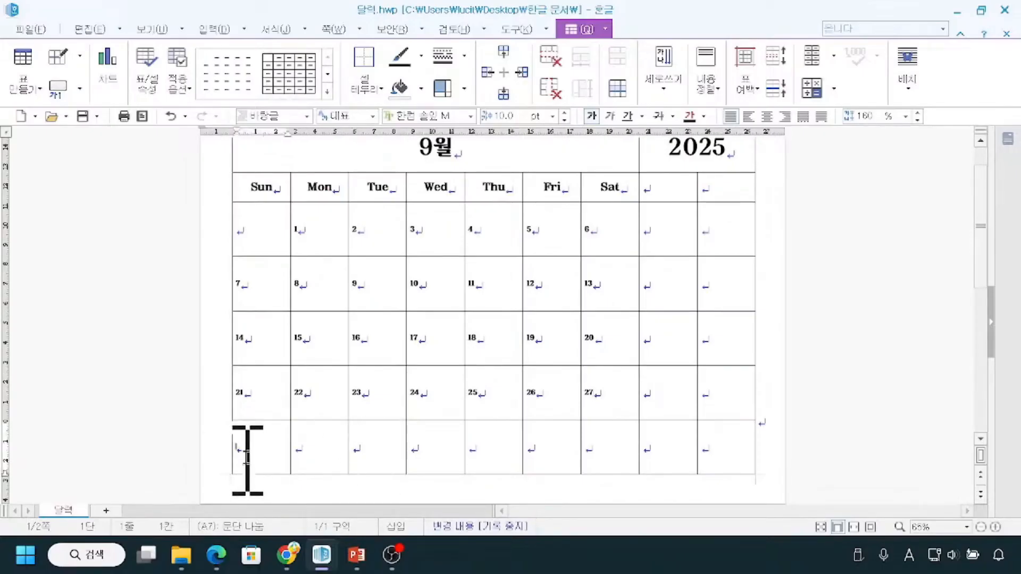
{"action": "type", "text": "29"}
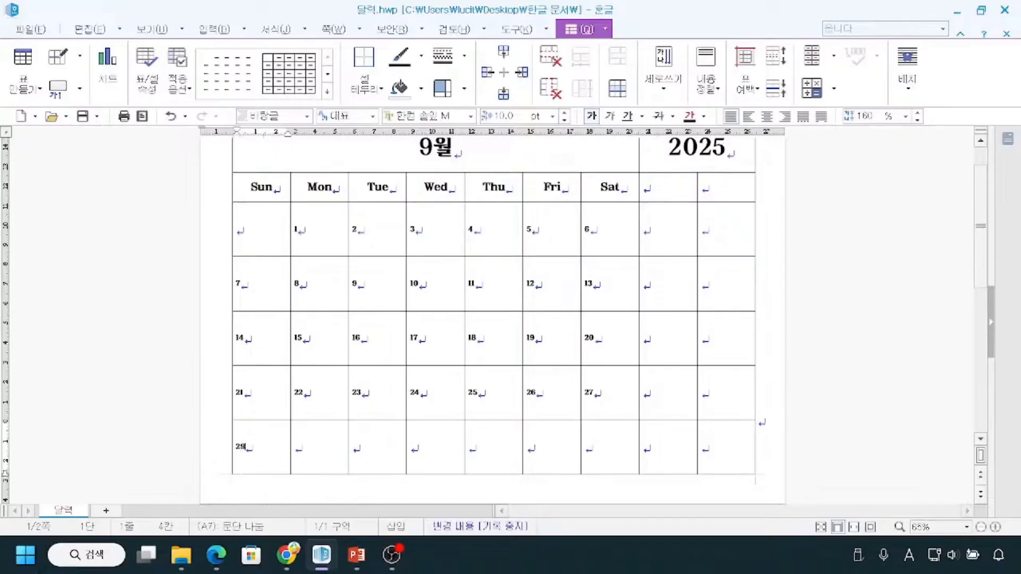
{"action": "key", "text": "Tab"}
{"action": "type", "text": "30"}
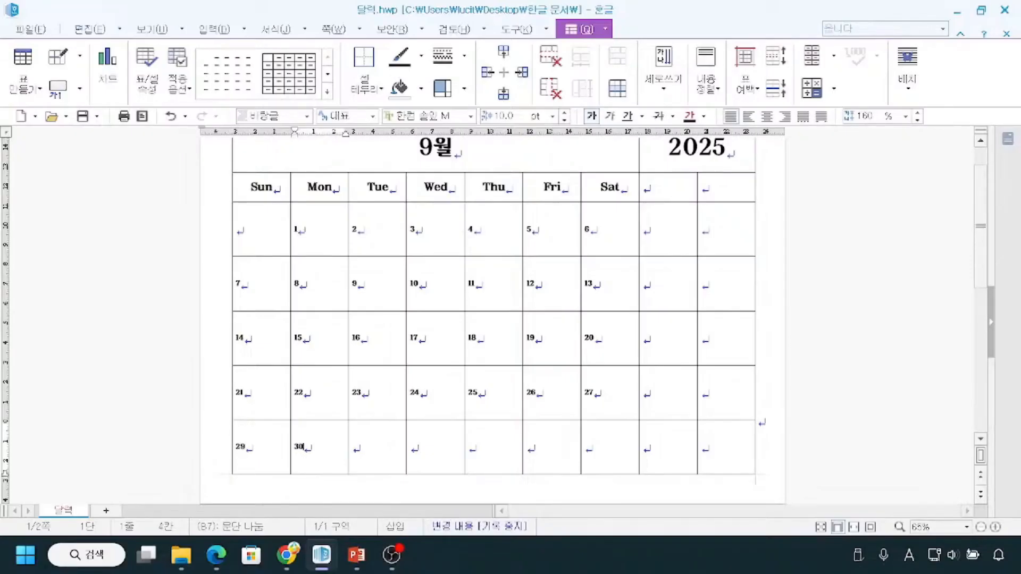
{"action": "key", "text": "Tab"}
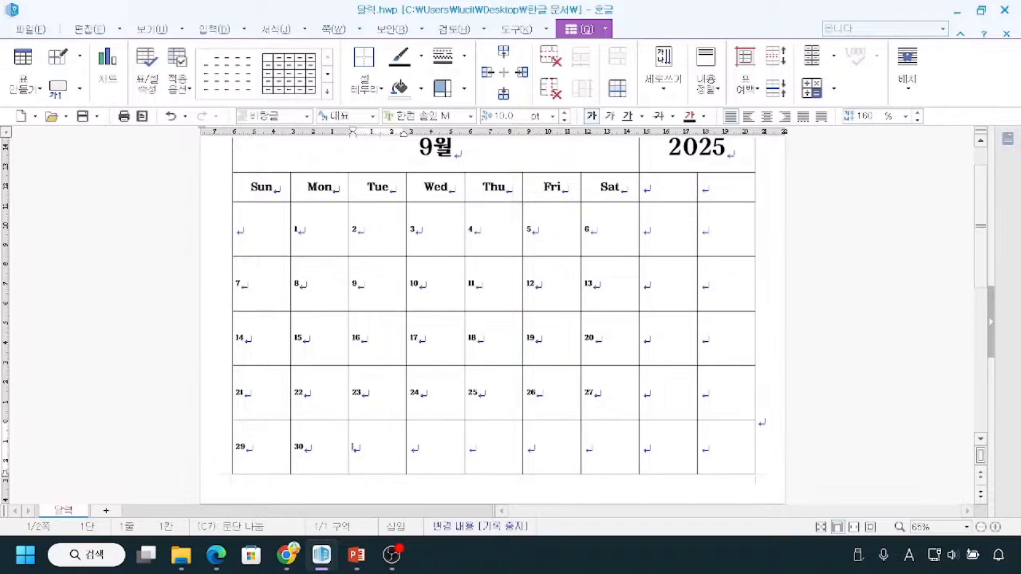
Correct the last row's dates to 28, 29 and 30 under Sun, Mon and Tue.
{"action": "left_click", "coordinate": [270, 448]}
{"action": "key", "text": "BackSpace"}
{"action": "type", "text": "8"}
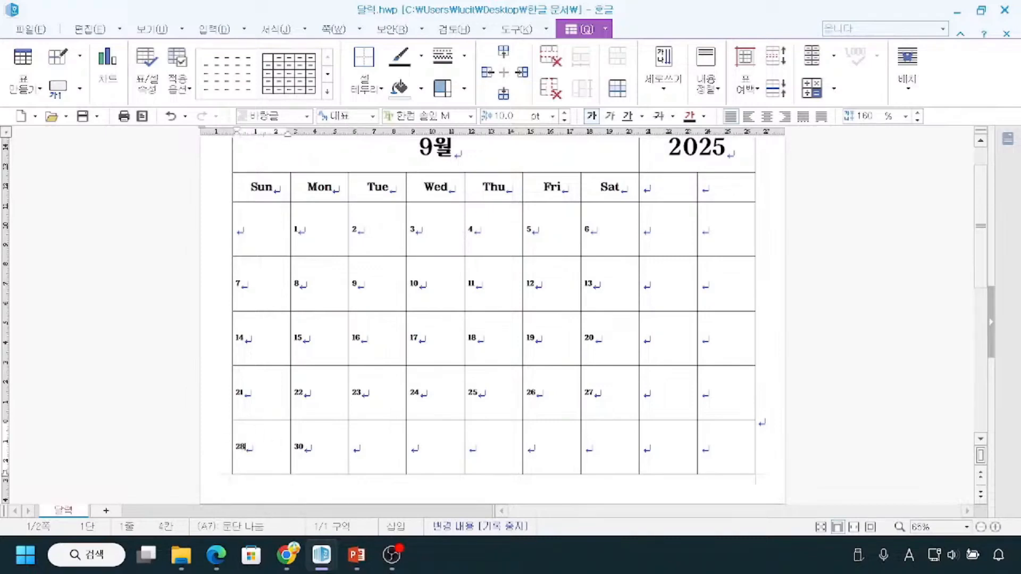
{"action": "key", "text": "Tab"}
{"action": "key", "text": "Delete"}
{"action": "key", "text": "Delete"}
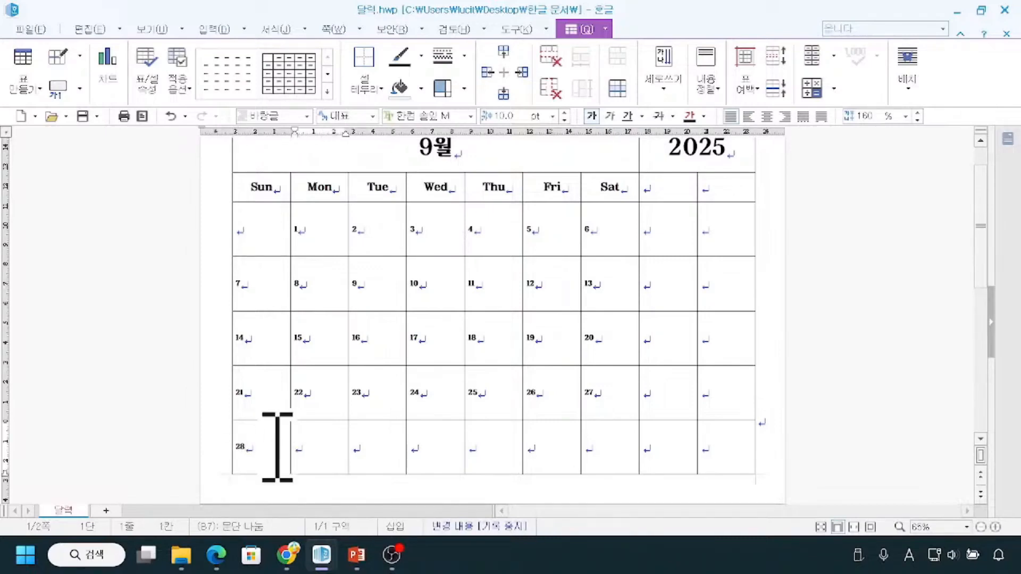
{"action": "type", "text": "29"}
{"action": "key", "text": "Tab"}
{"action": "type", "text": "30"}
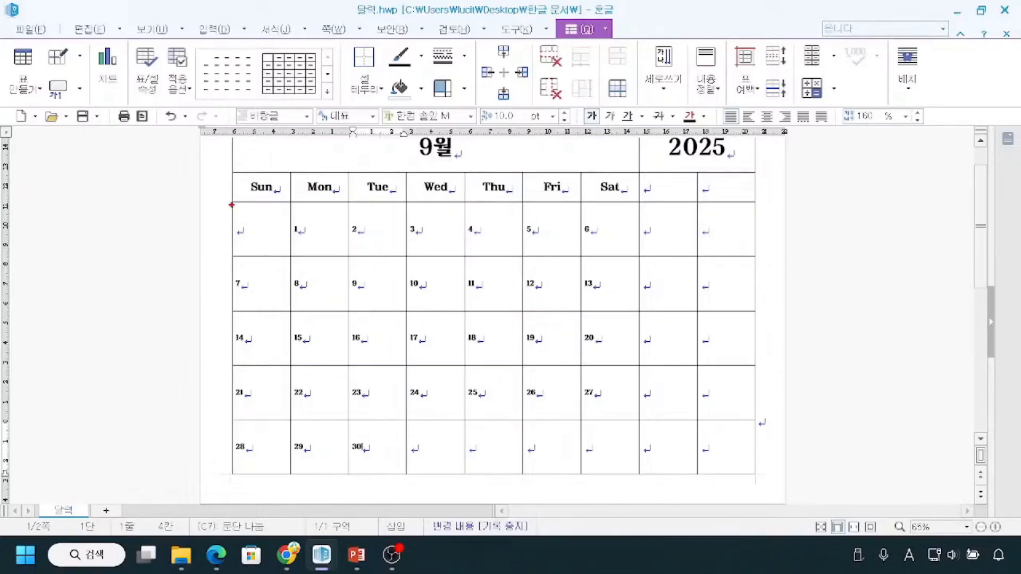
{"action": "mouse_move", "coordinate": [233, 255]}
{"action": "left_mouse_down"}
{"action": "mouse_move", "coordinate": [357, 347]}
{"action": "mouse_move", "coordinate": [621, 402]}
{"action": "mouse_move", "coordinate": [635, 418]}
{"action": "left_mouse_up"}
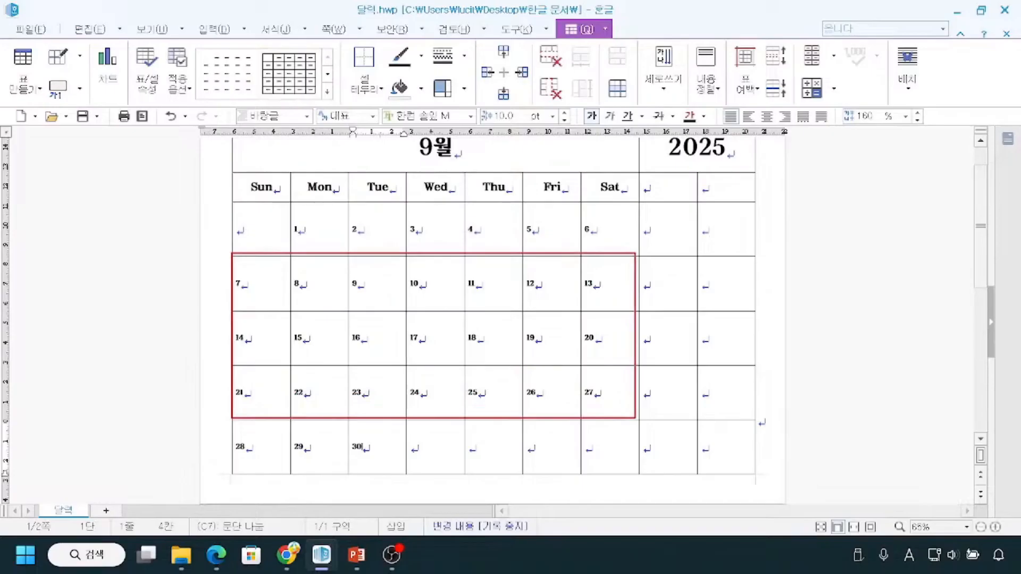
{"action": "left_click_drag", "start_coordinate": [189, 288], "coordinate": [247, 288]}
{"action": "left_click_drag", "start_coordinate": [208, 330], "coordinate": [242, 329]}
{"action": "left_click_drag", "start_coordinate": [196, 391], "coordinate": [250, 395]}
{"action": "left_click_drag", "start_coordinate": [274, 245], "coordinate": [285, 292]}
{"action": "left_click_drag", "start_coordinate": [318, 247], "coordinate": [319, 278]}
{"action": "left_click_drag", "start_coordinate": [371, 241], "coordinate": [374, 275]}
{"action": "left_click_drag", "start_coordinate": [437, 237], "coordinate": [434, 274]}
{"action": "left_click_drag", "start_coordinate": [486, 248], "coordinate": [489, 269]}
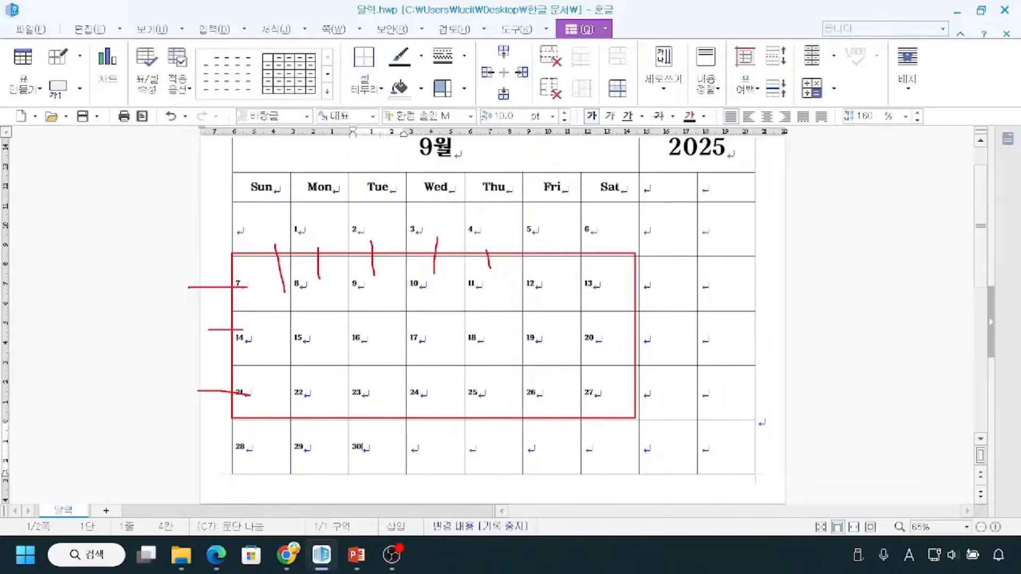
{"action": "key", "text": "Escape"}
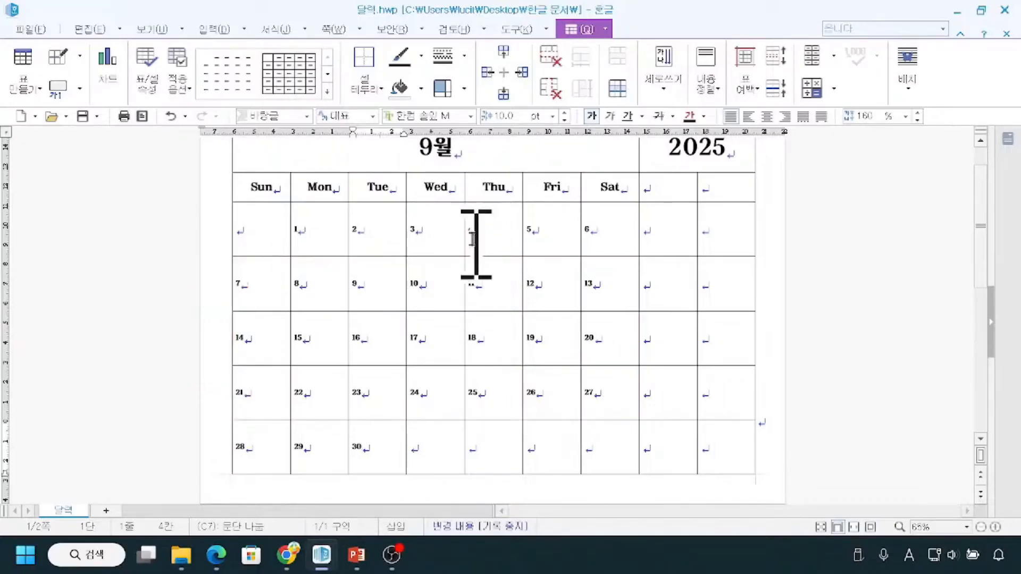
{"action": "left_click", "coordinate": [334, 228]}
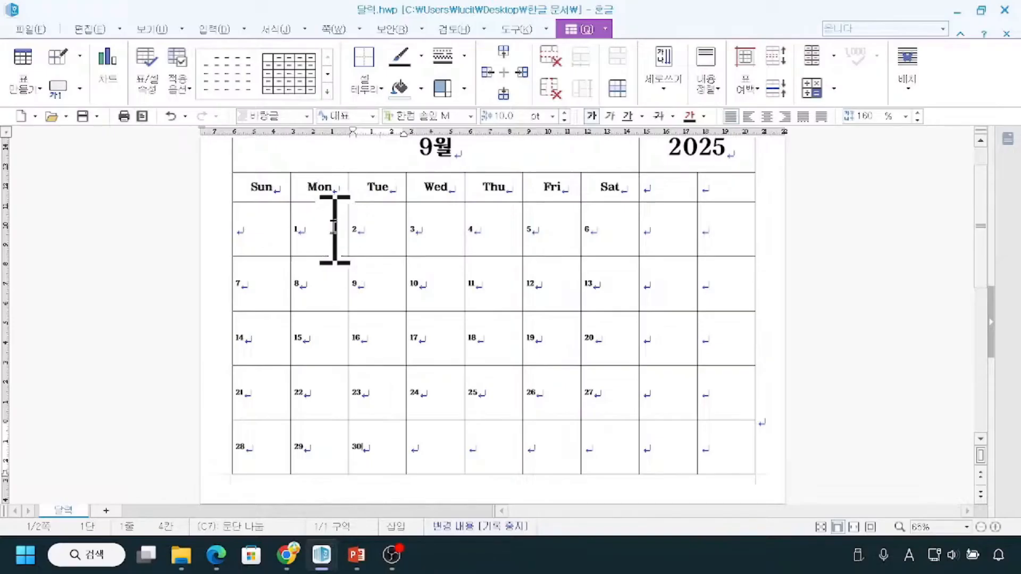
{"action": "left_click_drag", "start_coordinate": [246, 235], "coordinate": [504, 268]}
{"action": "key", "text": "ctrl+a"}
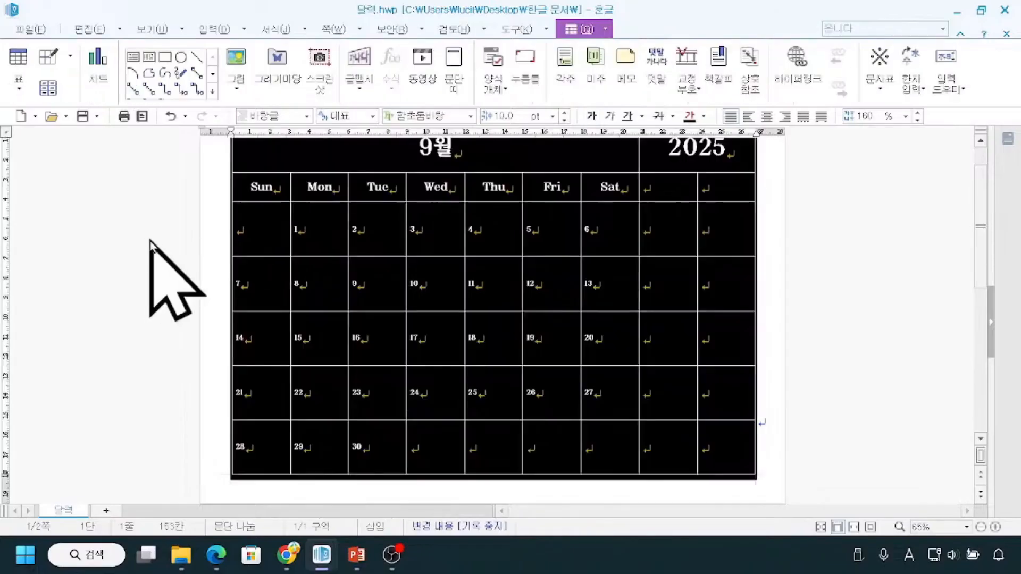
Set the text in all date cells under Sun through Sat, from the third to the last row, to 13 pt.
{"action": "left_click_drag", "start_coordinate": [251, 233], "coordinate": [599, 449]}
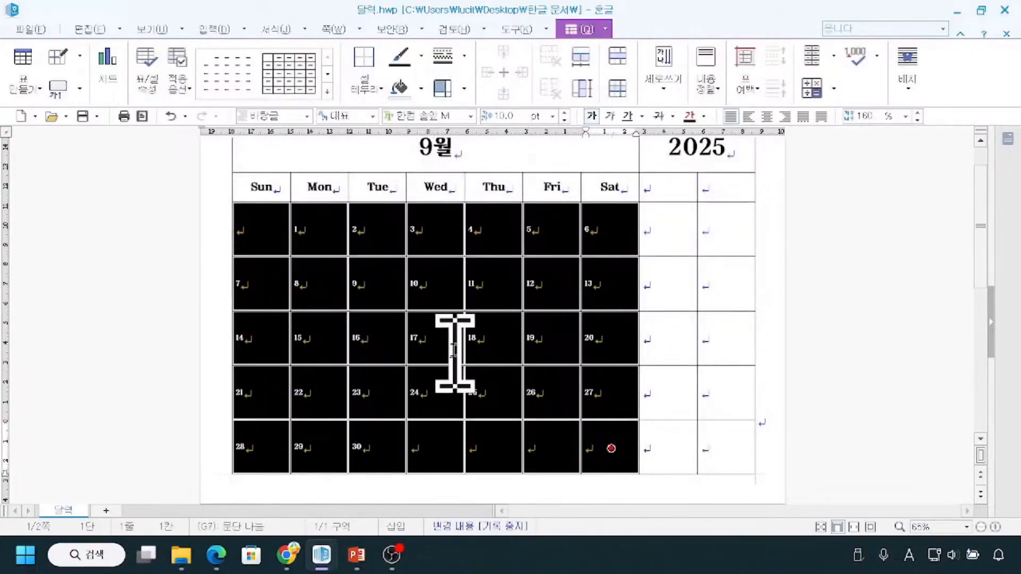
{"action": "key", "text": "ctrl"}
{"action": "key", "text": "ctrl"}
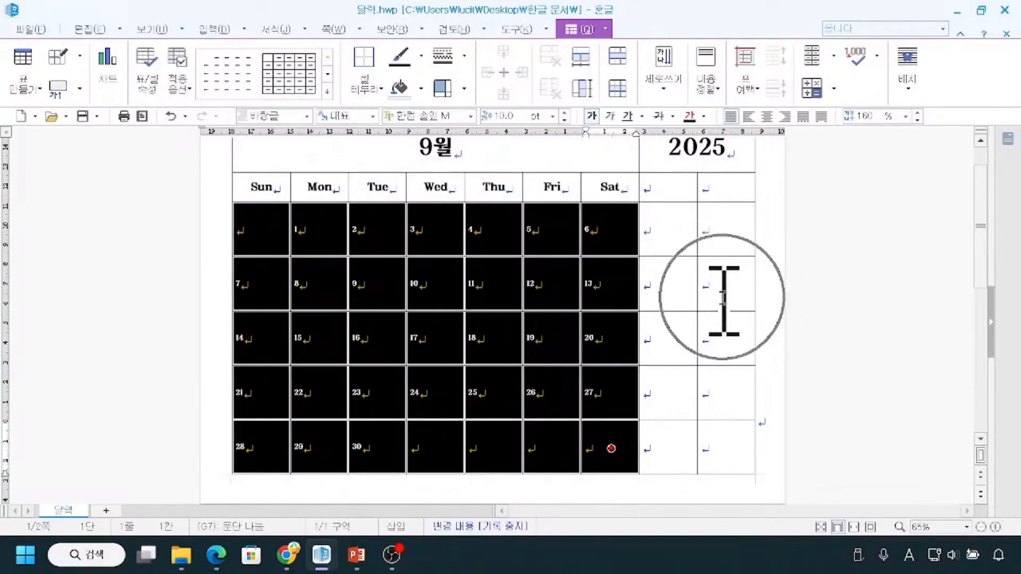
{"action": "key", "text": "ctrl"}
{"action": "key", "text": "ctrl"}
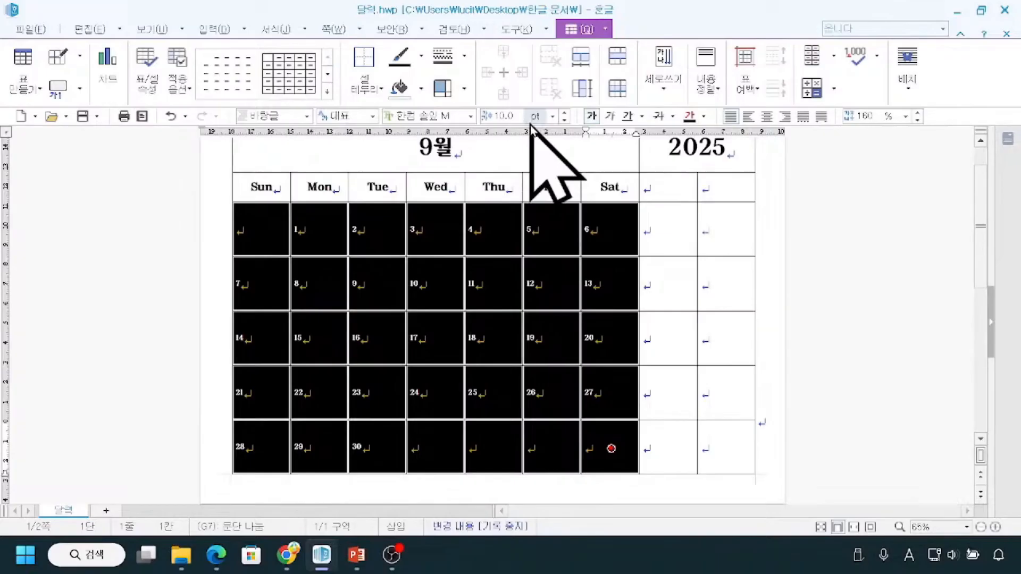
{"action": "left_click", "coordinate": [563, 112]}
{"action": "left_click", "coordinate": [563, 112]}
{"action": "left_click", "coordinate": [563, 113]}
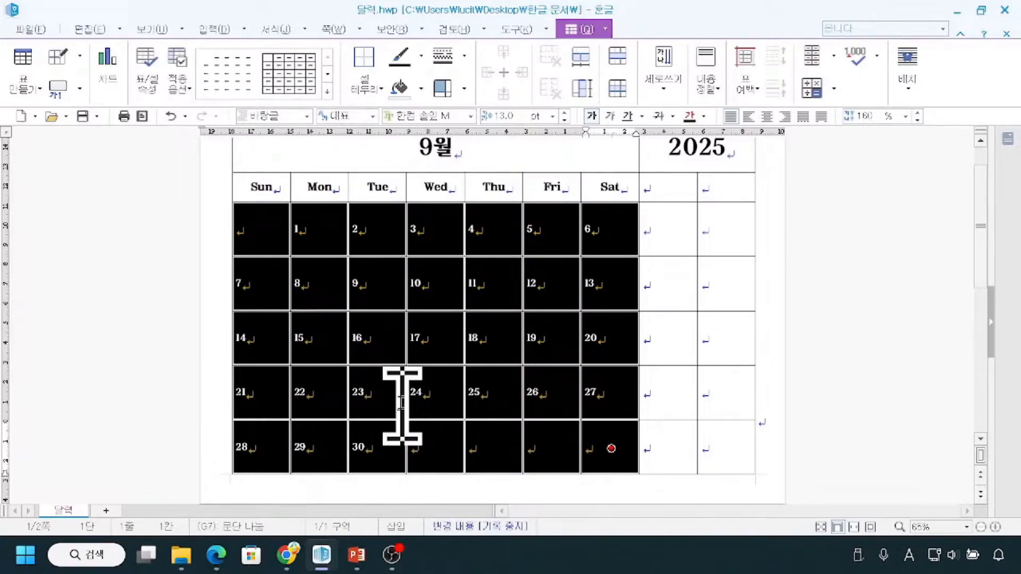
{"action": "left_click", "coordinate": [134, 348]}
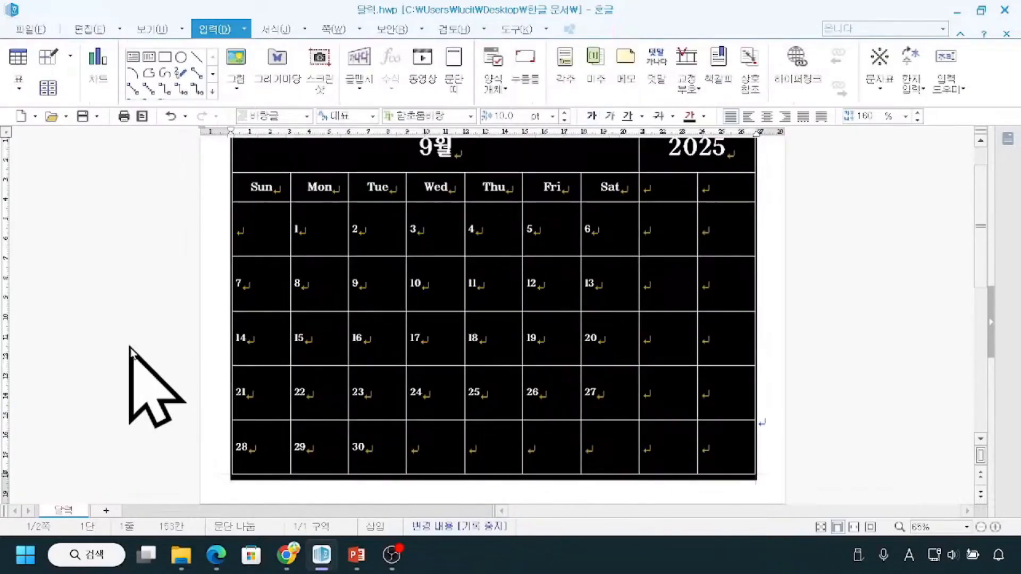
{"action": "left_click", "coordinate": [812, 323]}
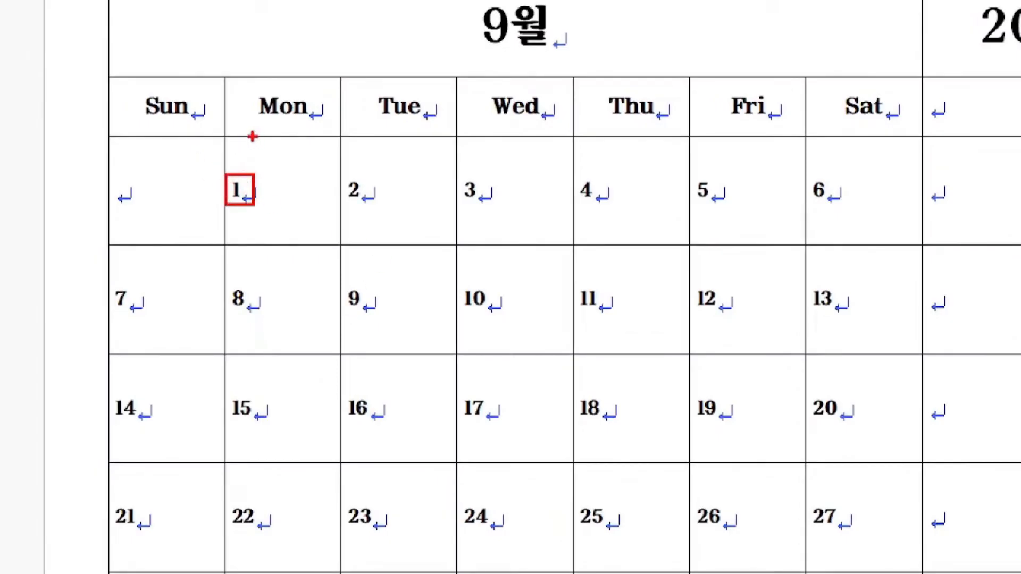
{"action": "mouse_move", "coordinate": [253, 136]}
{"action": "left_mouse_down"}
{"action": "mouse_move", "coordinate": [258, 168]}
{"action": "mouse_move", "coordinate": [225, 165]}
{"action": "mouse_move", "coordinate": [230, 143]}
{"action": "mouse_move", "coordinate": [246, 138]}
{"action": "mouse_move", "coordinate": [241, 153]}
{"action": "left_mouse_up"}
{"action": "mouse_move", "coordinate": [346, 145]}
{"action": "left_mouse_down"}
{"action": "mouse_move", "coordinate": [366, 143]}
{"action": "mouse_move", "coordinate": [354, 160]}
{"action": "left_mouse_up"}
{"action": "mouse_move", "coordinate": [464, 143]}
{"action": "left_mouse_down"}
{"action": "mouse_move", "coordinate": [472, 147]}
{"action": "mouse_move", "coordinate": [463, 159]}
{"action": "left_mouse_up"}
{"action": "left_click_drag", "start_coordinate": [240, 207], "coordinate": [250, 209]}
{"action": "left_click_drag", "start_coordinate": [344, 200], "coordinate": [375, 201]}
{"action": "left_click_drag", "start_coordinate": [471, 200], "coordinate": [496, 200]}
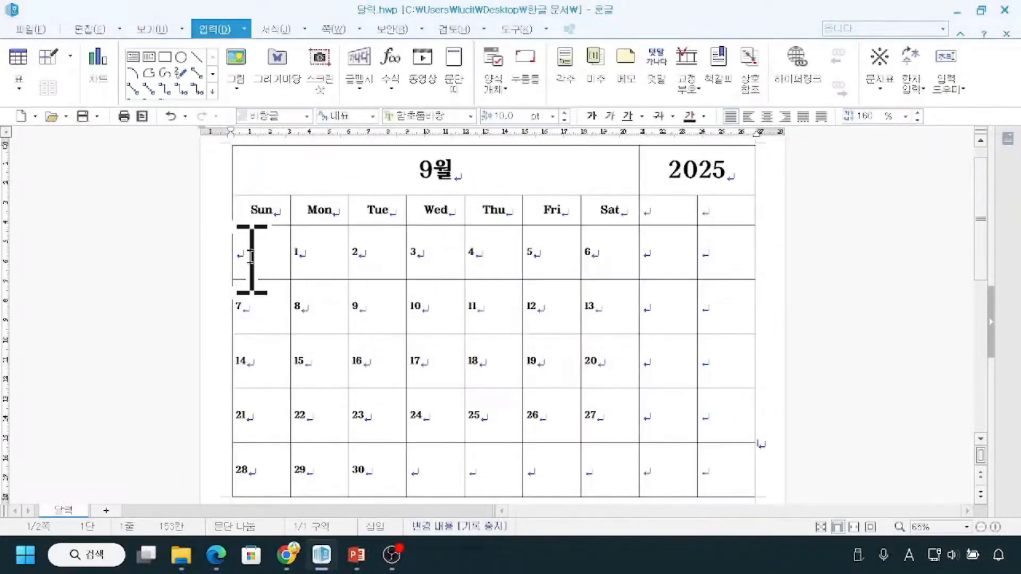
Align the contents of all date cells under Sun through Sat vertically to the top of their cells.
{"action": "left_click_drag", "start_coordinate": [137, 211], "coordinate": [708, 319]}
{"action": "left_click_drag", "start_coordinate": [553, 308], "coordinate": [611, 471]}
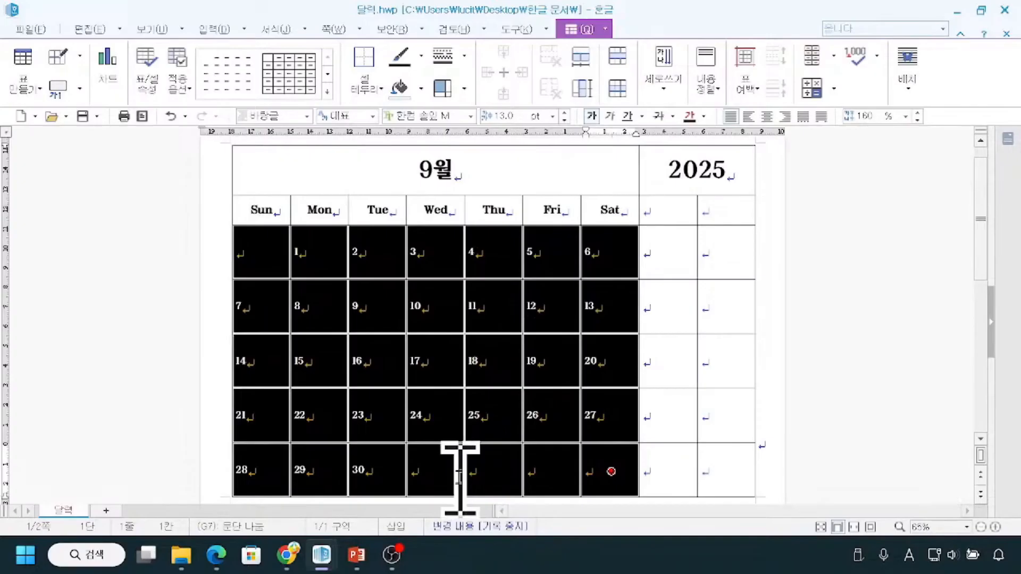
{"action": "scroll", "coordinate": [460, 476], "scroll_direction": "down", "scroll_amount": 1}
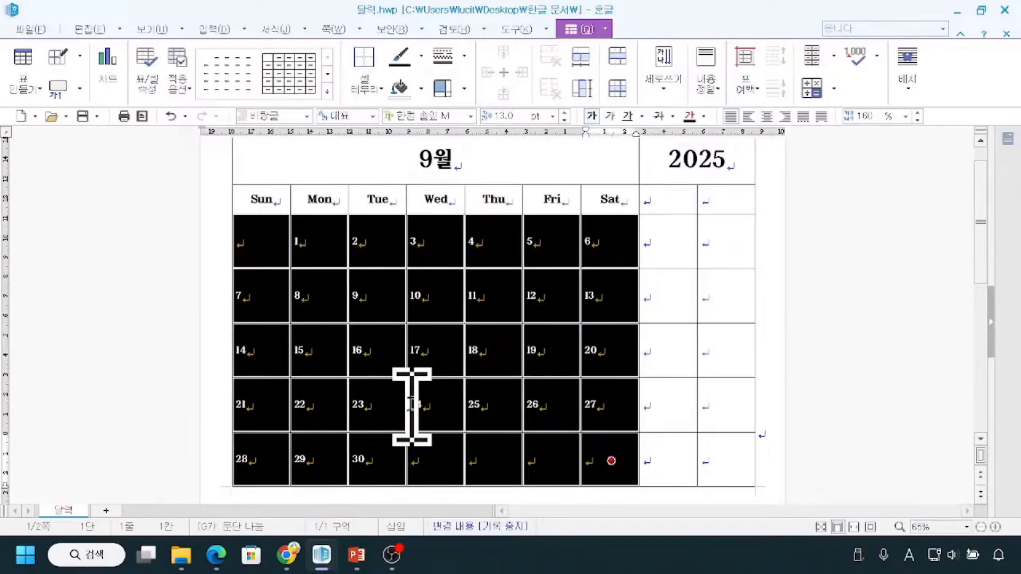
{"action": "right_click", "coordinate": [434, 301]}
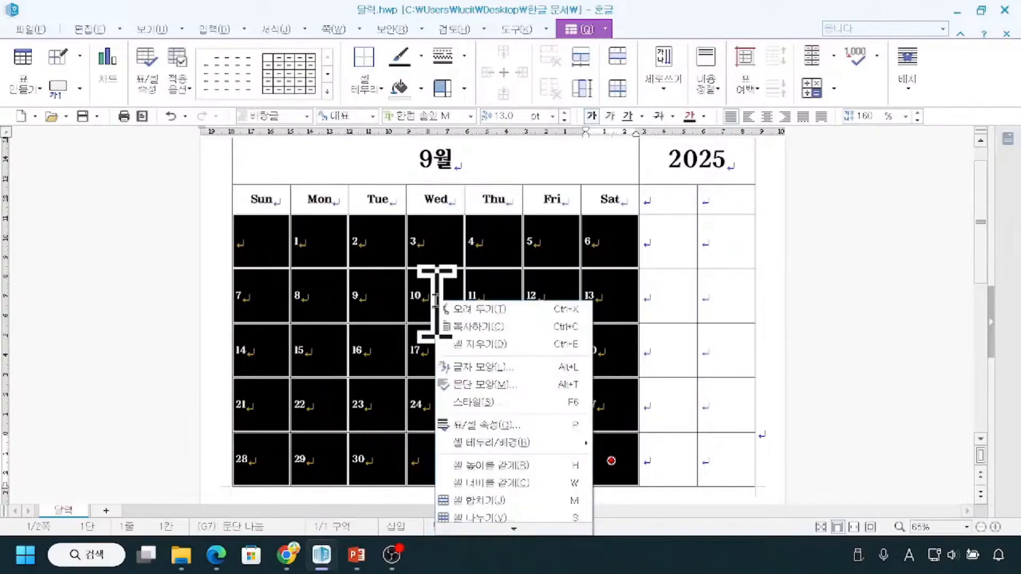
{"action": "left_click", "coordinate": [503, 427]}
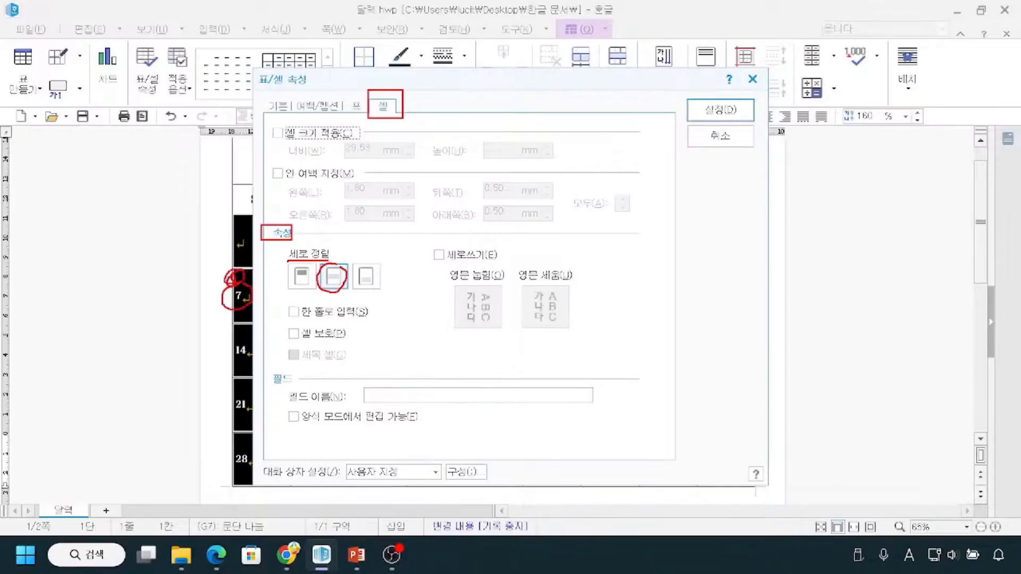
{"action": "left_click", "coordinate": [302, 285]}
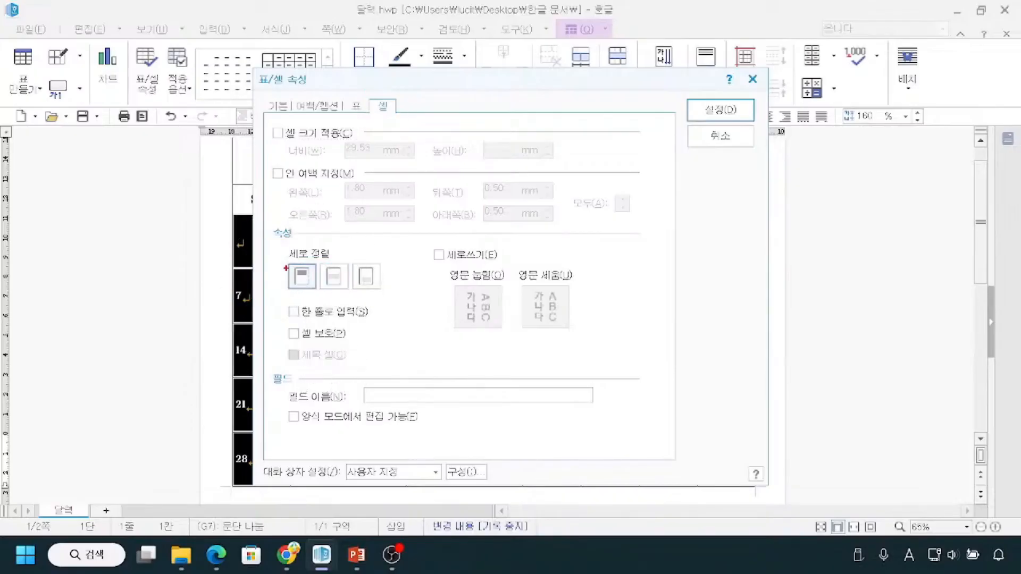
{"action": "left_click_drag", "start_coordinate": [282, 261], "coordinate": [317, 296]}
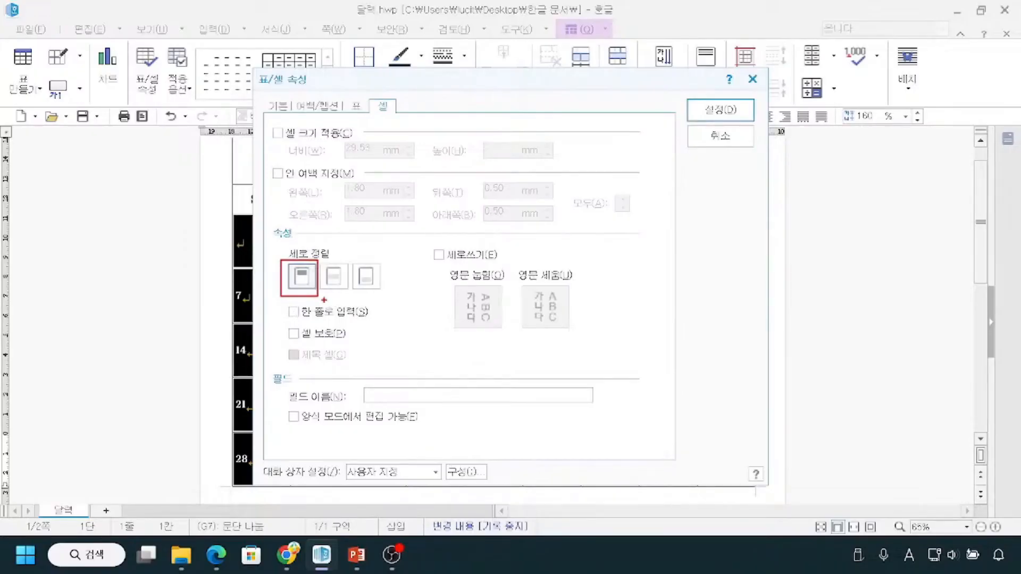
{"action": "key", "text": "Escape"}
{"action": "left_click", "coordinate": [718, 115]}
{"action": "left_click", "coordinate": [165, 266]}
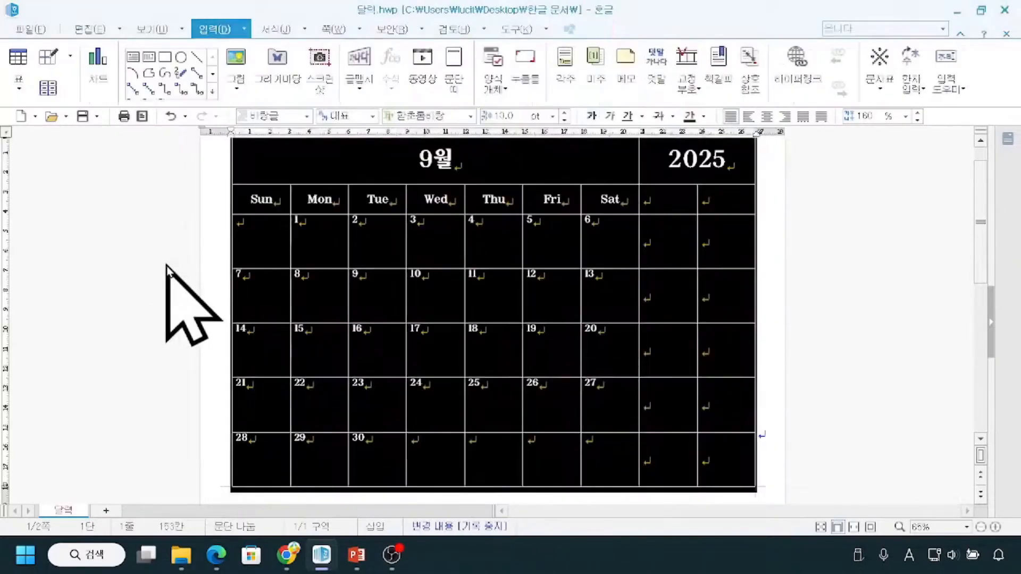
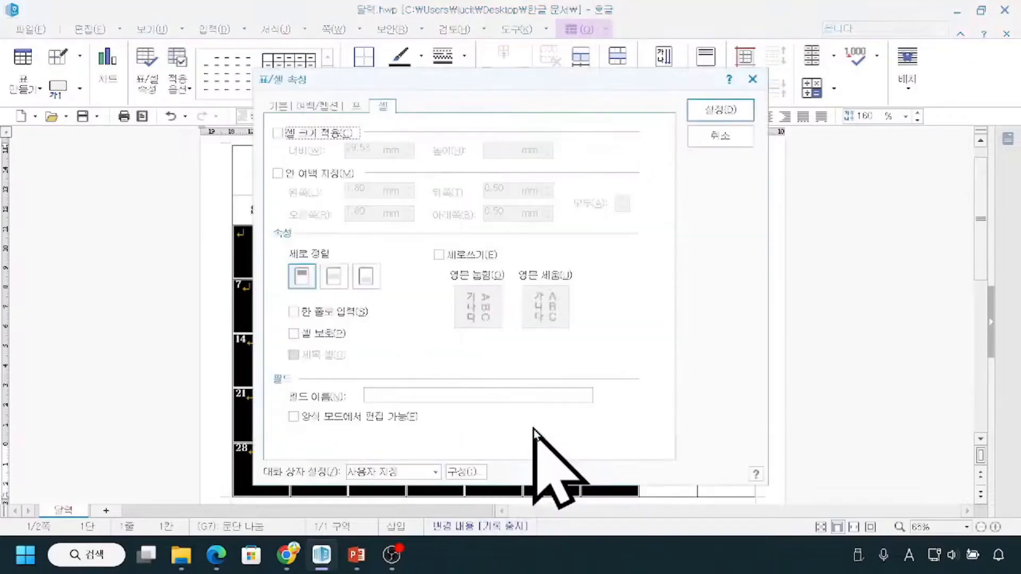
Enable custom inner margins in the cell properties of the selected date cells under Sun through Sat.
{"action": "left_click", "coordinate": [391, 113]}
{"action": "left_click", "coordinate": [296, 293]}
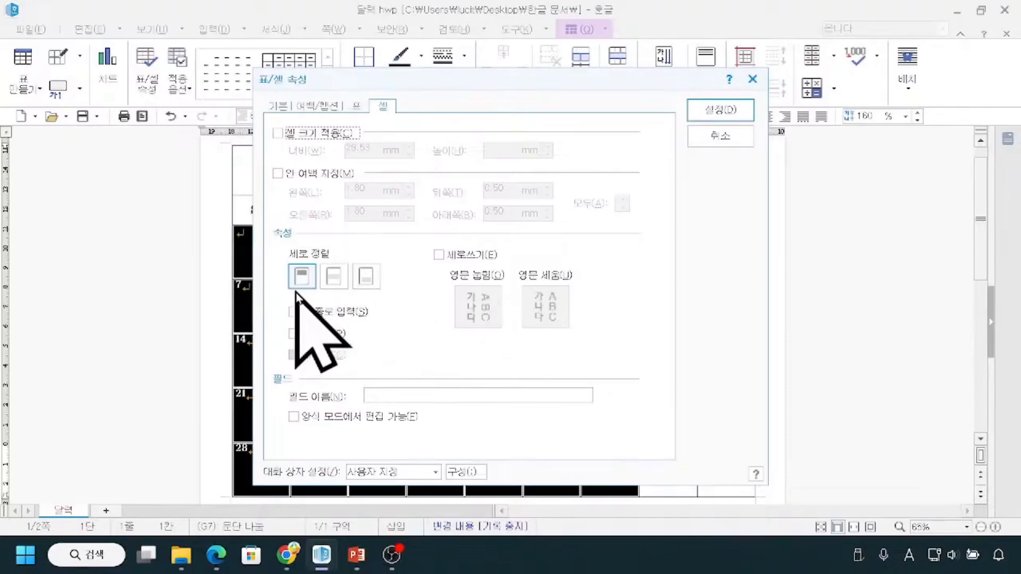
{"action": "left_click", "coordinate": [278, 174]}
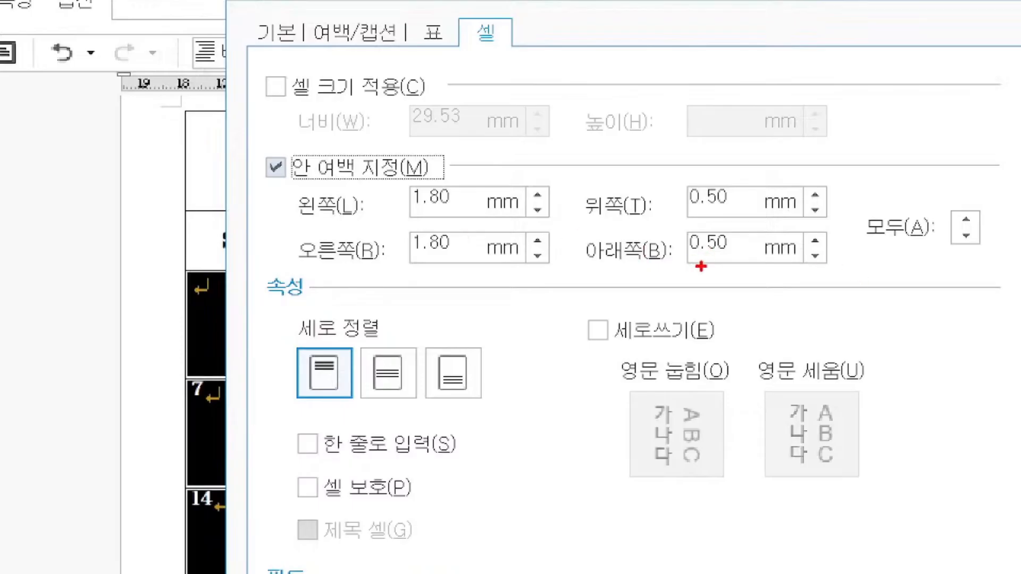
{"action": "left_click_drag", "start_coordinate": [682, 215], "coordinate": [726, 215]}
{"action": "mouse_move", "coordinate": [855, 108]}
{"action": "left_mouse_down"}
{"action": "mouse_move", "coordinate": [911, 203]}
{"action": "mouse_move", "coordinate": [951, 209]}
{"action": "left_mouse_up"}
{"action": "mouse_move", "coordinate": [870, 126]}
{"action": "left_mouse_down"}
{"action": "mouse_move", "coordinate": [872, 150]}
{"action": "mouse_move", "coordinate": [888, 128]}
{"action": "mouse_move", "coordinate": [875, 127]}
{"action": "left_mouse_up"}
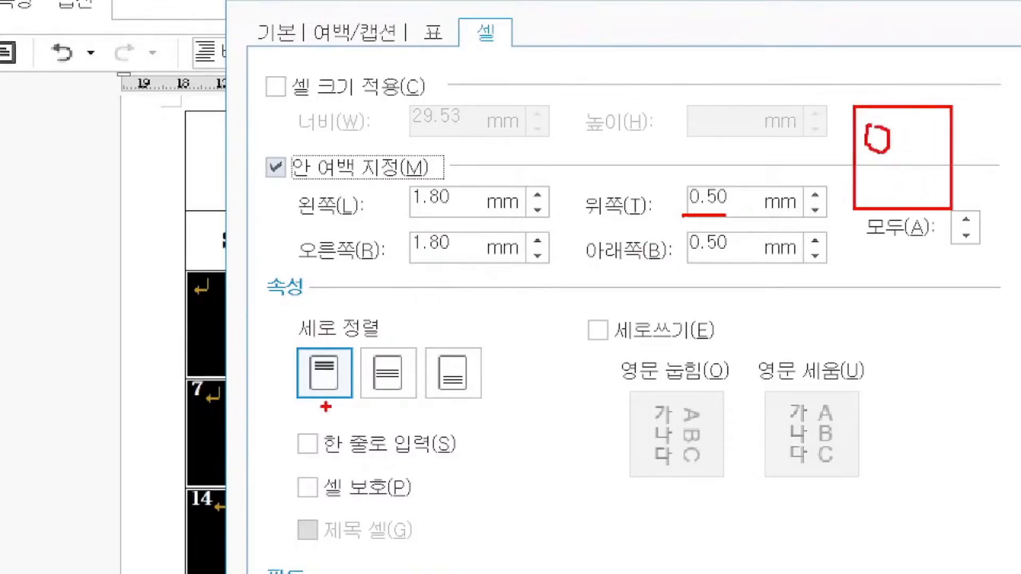
{"action": "left_click_drag", "start_coordinate": [297, 395], "coordinate": [351, 395]}
{"action": "left_click_drag", "start_coordinate": [873, 108], "coordinate": [874, 124]}
{"action": "left_click_drag", "start_coordinate": [690, 215], "coordinate": [786, 214]}
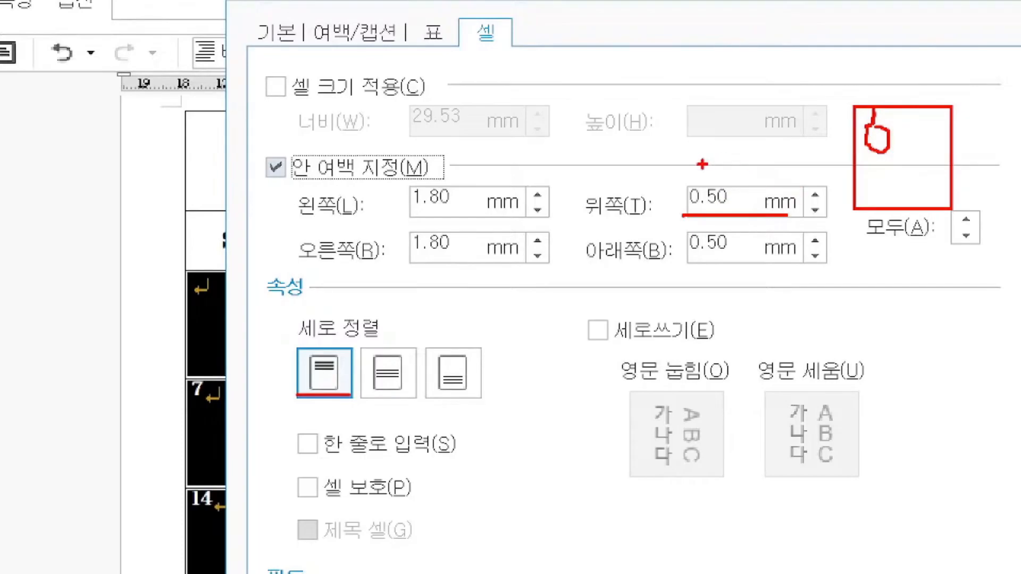
{"action": "mouse_move", "coordinate": [700, 153]}
{"action": "left_mouse_down"}
{"action": "mouse_move", "coordinate": [713, 154]}
{"action": "mouse_move", "coordinate": [705, 164]}
{"action": "mouse_move", "coordinate": [723, 179]}
{"action": "mouse_move", "coordinate": [712, 186]}
{"action": "left_mouse_up"}
{"action": "key", "text": "Escape"}
Set the top inner margin of the selected date cells to 3 mm and apply the cell properties.
{"action": "left_click_drag", "start_coordinate": [514, 191], "coordinate": [474, 189]}
{"action": "type", "text": "3"}
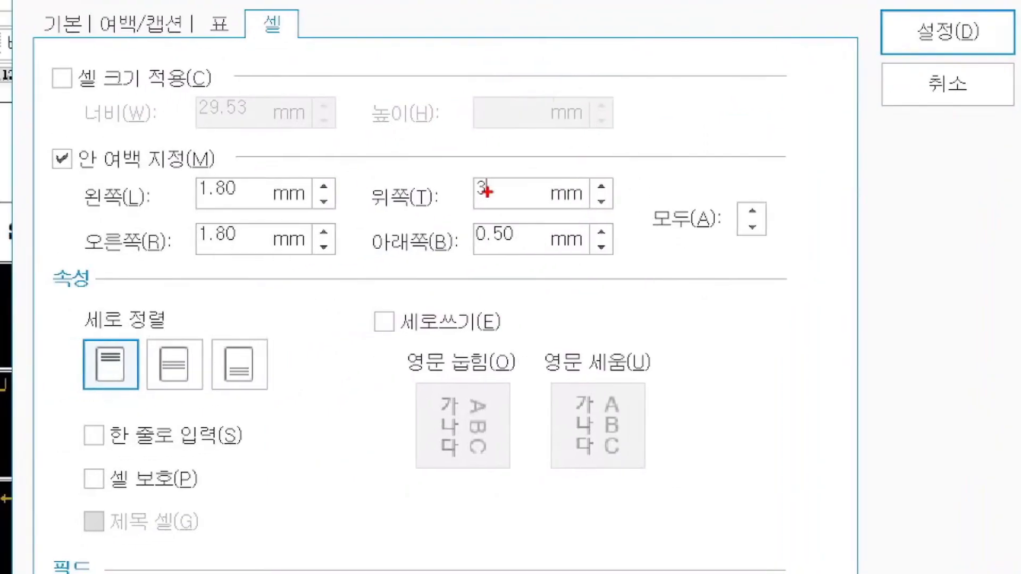
{"action": "mouse_move", "coordinate": [362, 160]}
{"action": "left_mouse_down"}
{"action": "mouse_move", "coordinate": [537, 218]}
{"action": "mouse_move", "coordinate": [630, 214]}
{"action": "left_mouse_up"}
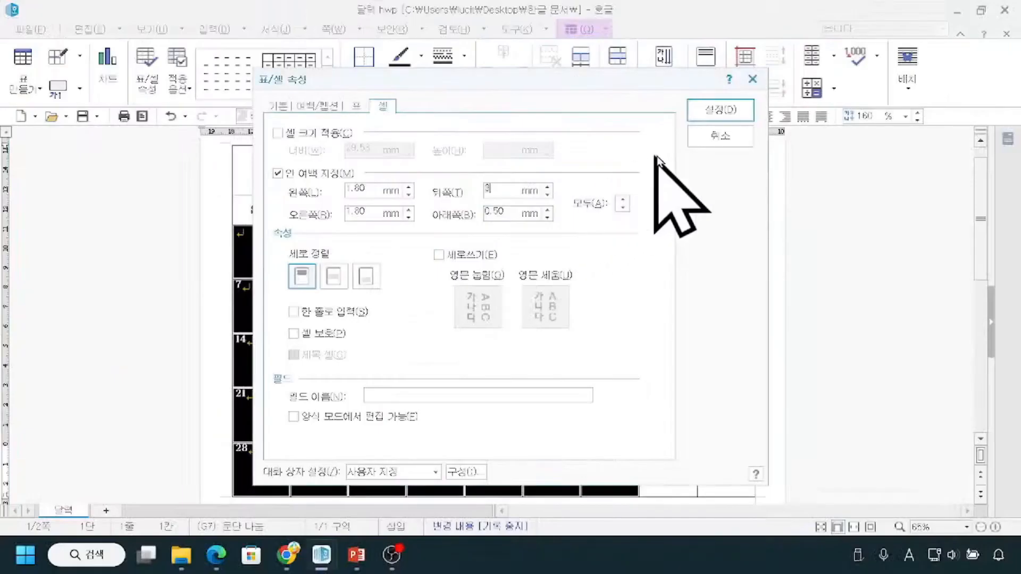
{"action": "left_click", "coordinate": [721, 110]}
{"action": "left_click", "coordinate": [184, 280]}
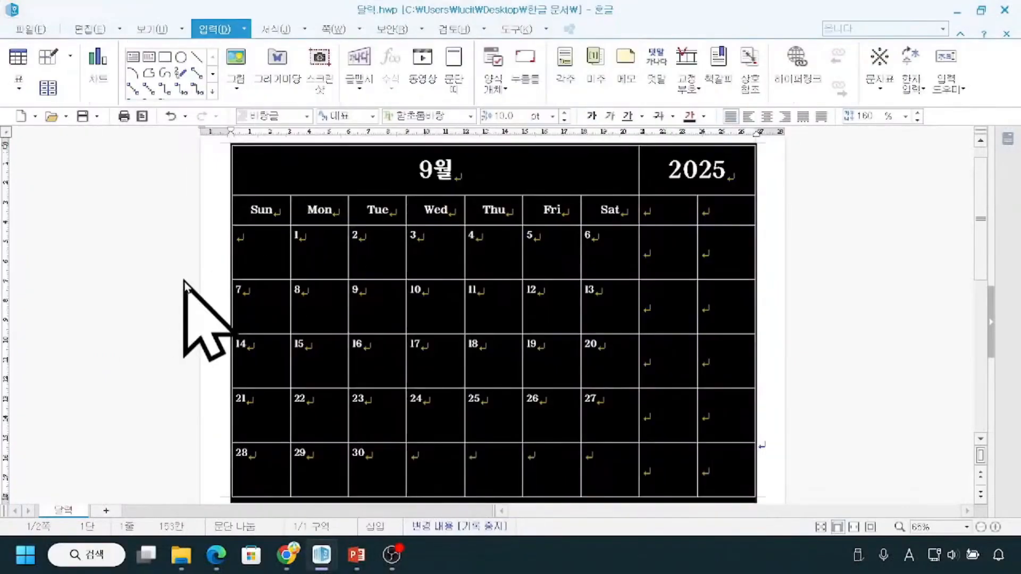
{"action": "left_click", "coordinate": [787, 256]}
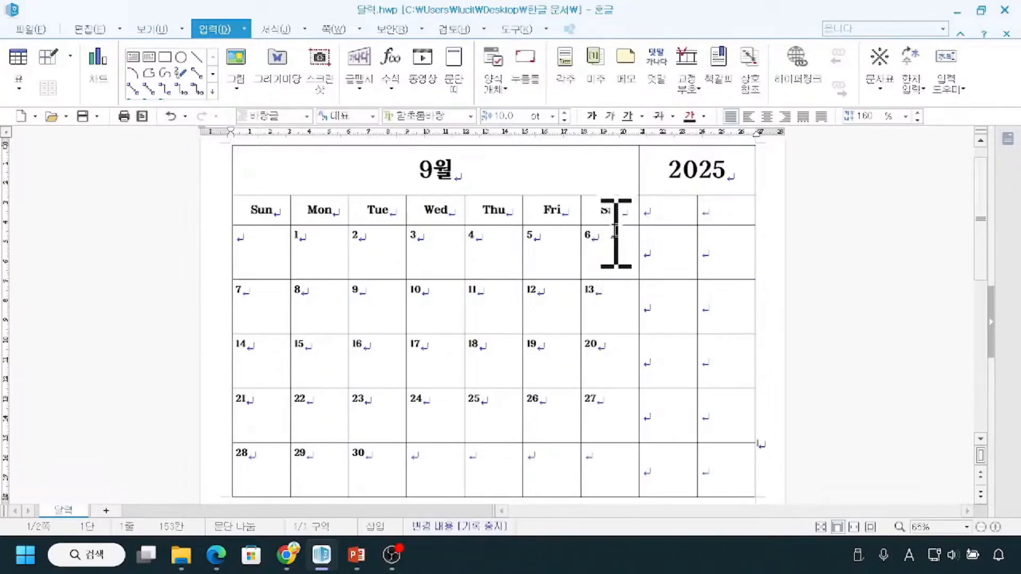
{"action": "mouse_move", "coordinate": [620, 227]}
{"action": "left_mouse_down"}
{"action": "mouse_move", "coordinate": [587, 220]}
{"action": "mouse_move", "coordinate": [618, 193]}
{"action": "mouse_move", "coordinate": [618, 223]}
{"action": "left_mouse_up"}
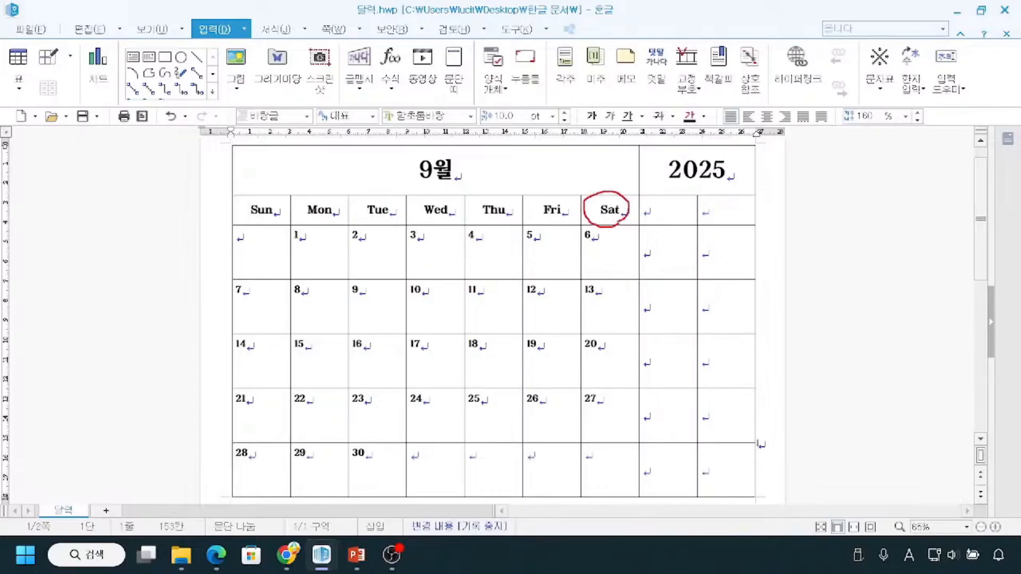
{"action": "mouse_move", "coordinate": [282, 218]}
{"action": "left_mouse_down"}
{"action": "mouse_move", "coordinate": [220, 213]}
{"action": "mouse_move", "coordinate": [284, 217]}
{"action": "left_mouse_up"}
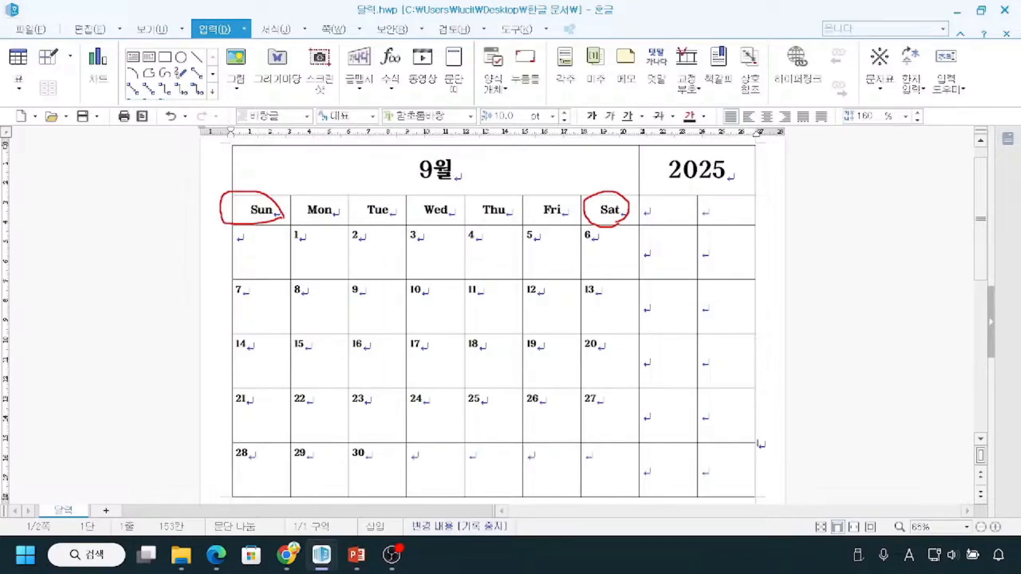
{"action": "key", "text": "Escape"}
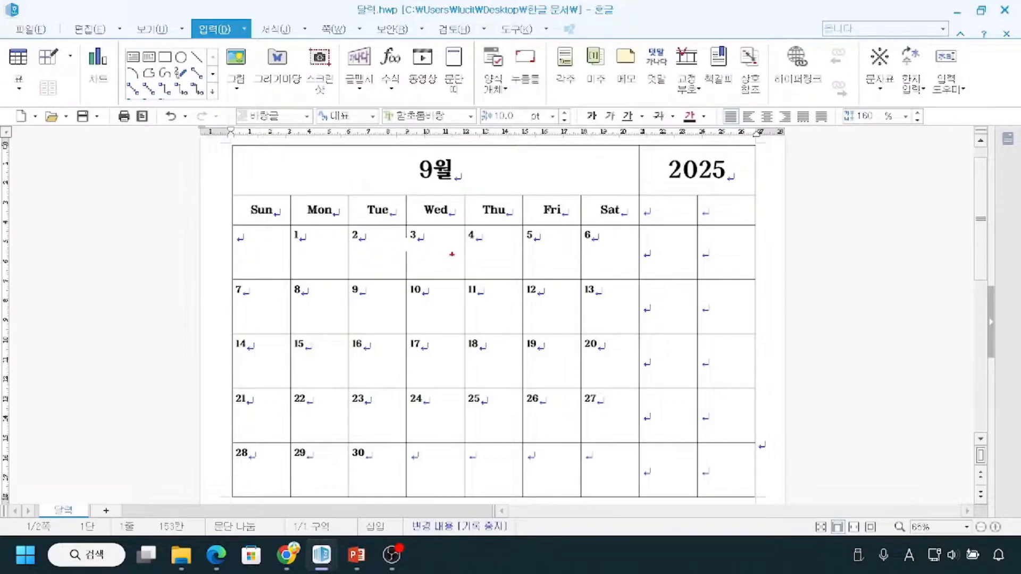
{"action": "mouse_move", "coordinate": [458, 281]}
{"action": "left_mouse_down"}
{"action": "mouse_move", "coordinate": [462, 323]}
{"action": "mouse_move", "coordinate": [448, 277]}
{"action": "left_mouse_up"}
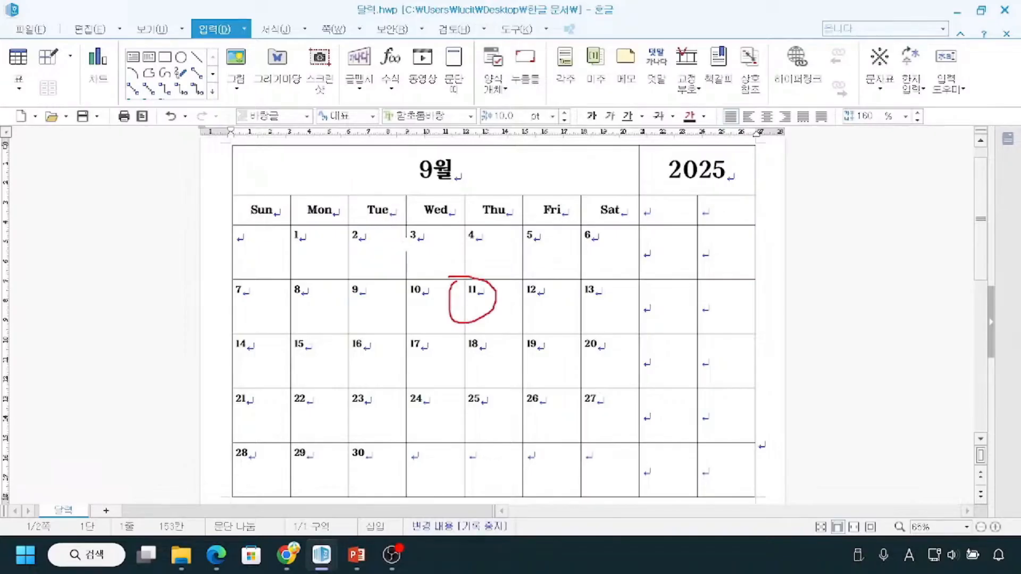
{"action": "key", "text": "Escape"}
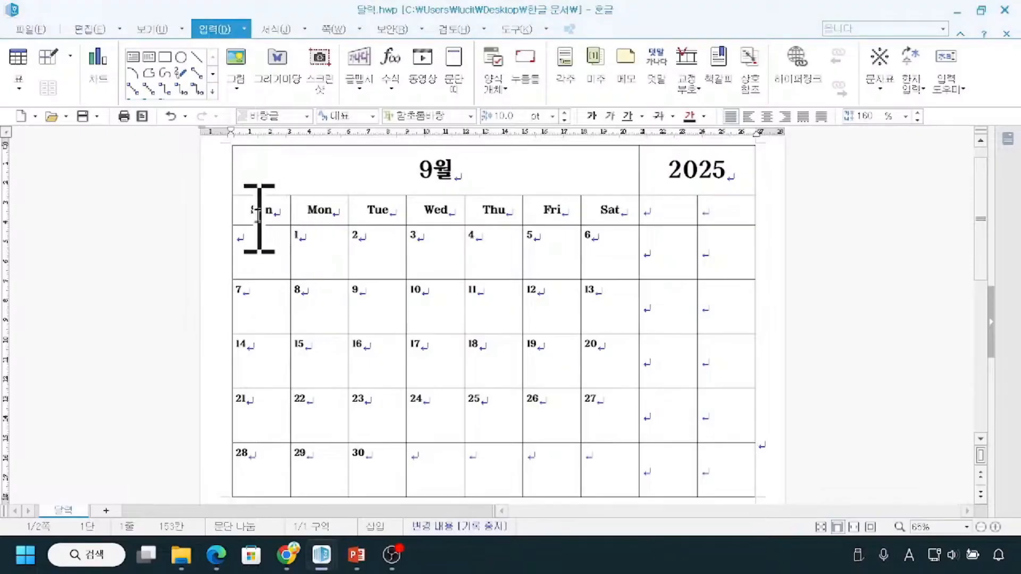
Color the text of the whole Sun column red, from the weekday heading down to the last row.
{"action": "left_click_drag", "start_coordinate": [258, 226], "coordinate": [262, 471]}
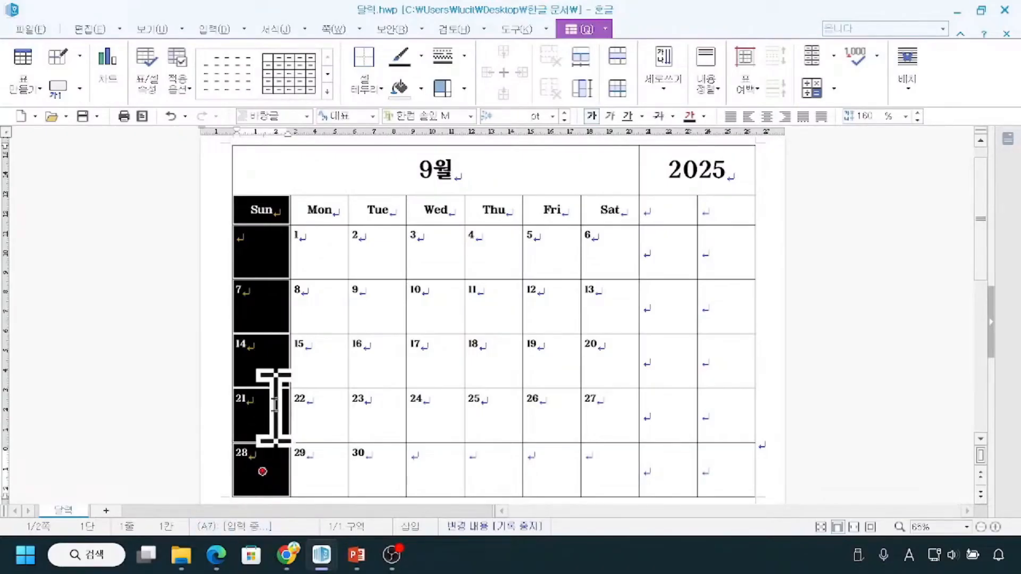
{"action": "left_click", "coordinate": [704, 116]}
{"action": "left_click", "coordinate": [705, 117]}
{"action": "left_click", "coordinate": [703, 166]}
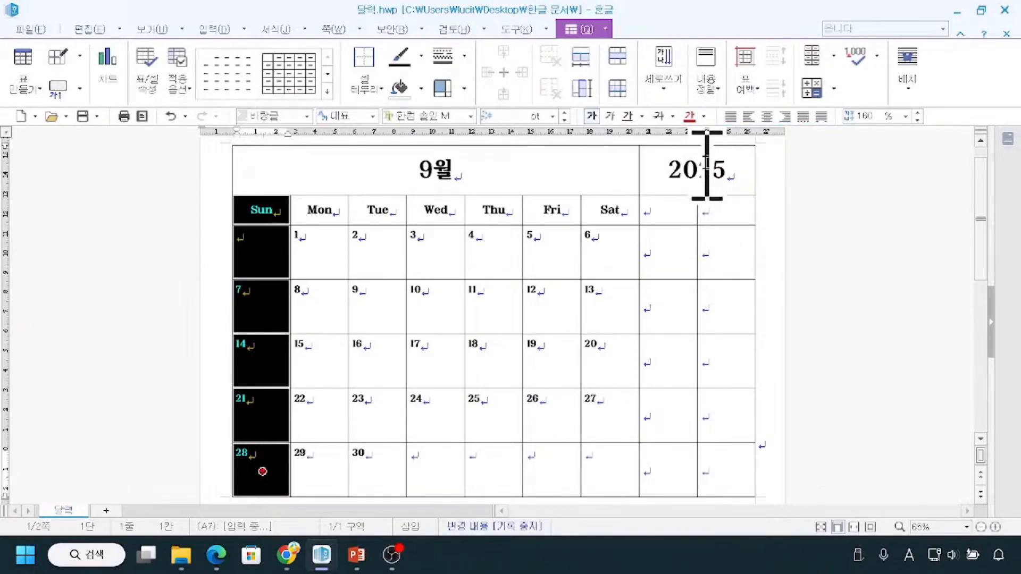
Color the text of the whole Sat column blue, from the weekday heading down to the last row.
{"action": "left_click", "coordinate": [602, 252]}
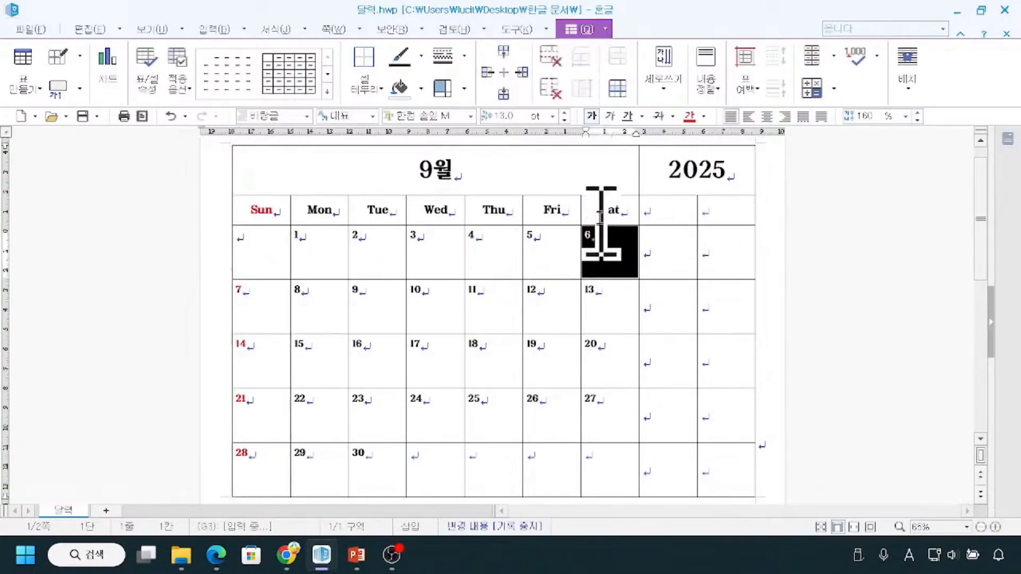
{"action": "left_click", "coordinate": [598, 214]}
{"action": "left_click_drag", "start_coordinate": [598, 212], "coordinate": [601, 458]}
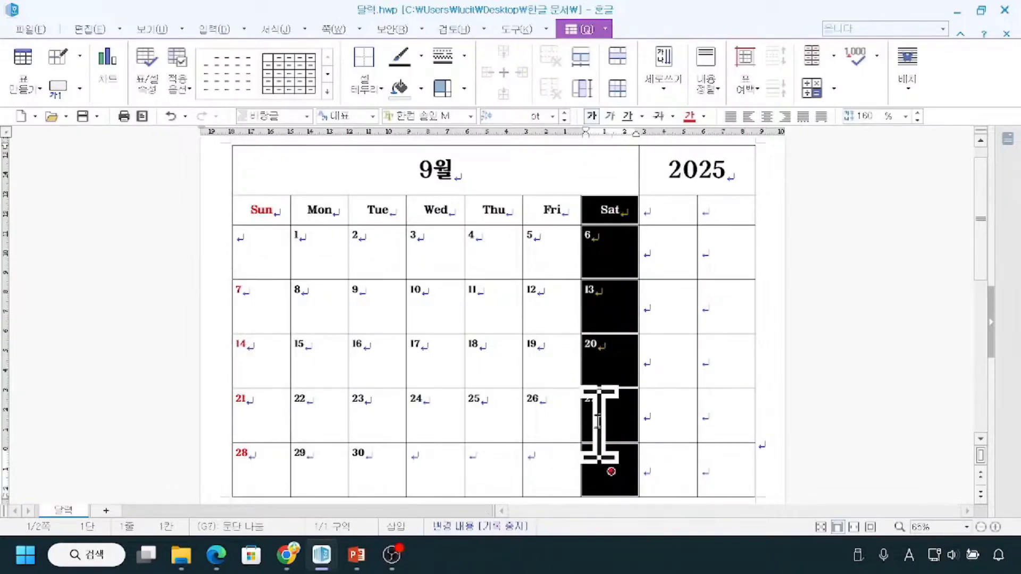
{"action": "left_click", "coordinate": [704, 117]}
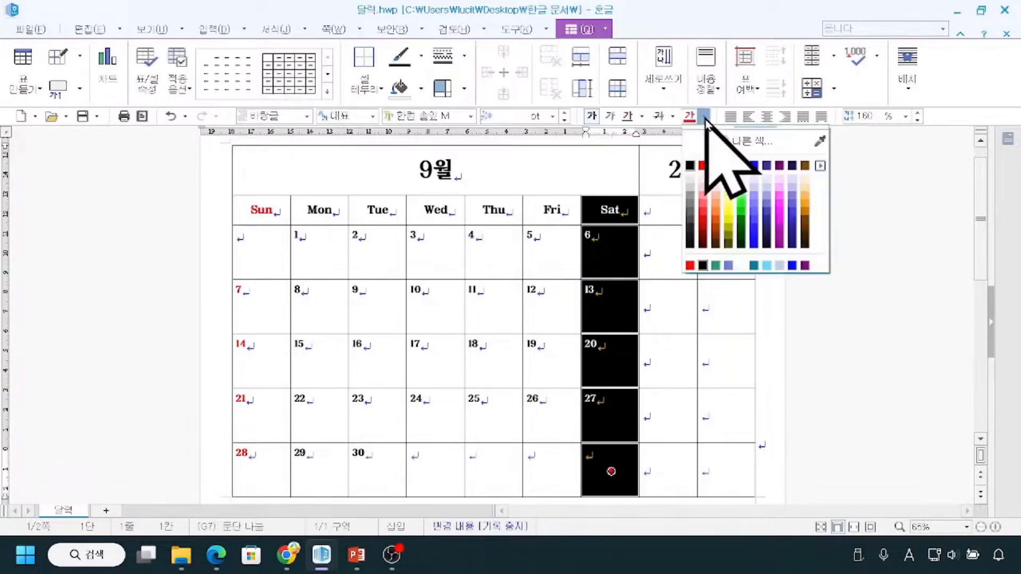
{"action": "left_click", "coordinate": [755, 167]}
{"action": "key", "text": "Escape"}
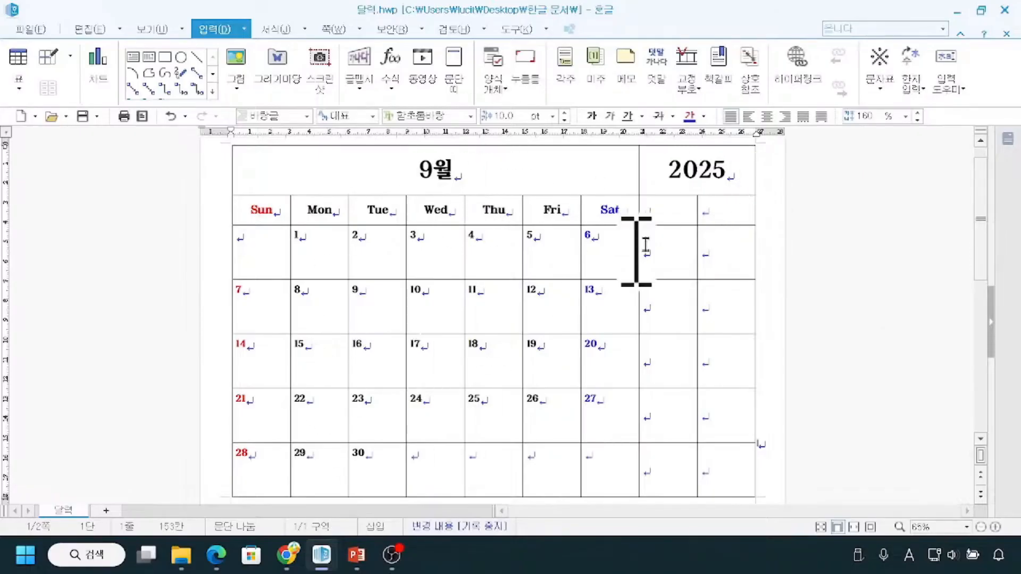
{"action": "mouse_move", "coordinate": [722, 384]}
{"action": "left_mouse_down"}
{"action": "mouse_move", "coordinate": [666, 341]}
{"action": "mouse_move", "coordinate": [793, 296]}
{"action": "mouse_move", "coordinate": [732, 387]}
{"action": "left_mouse_up"}
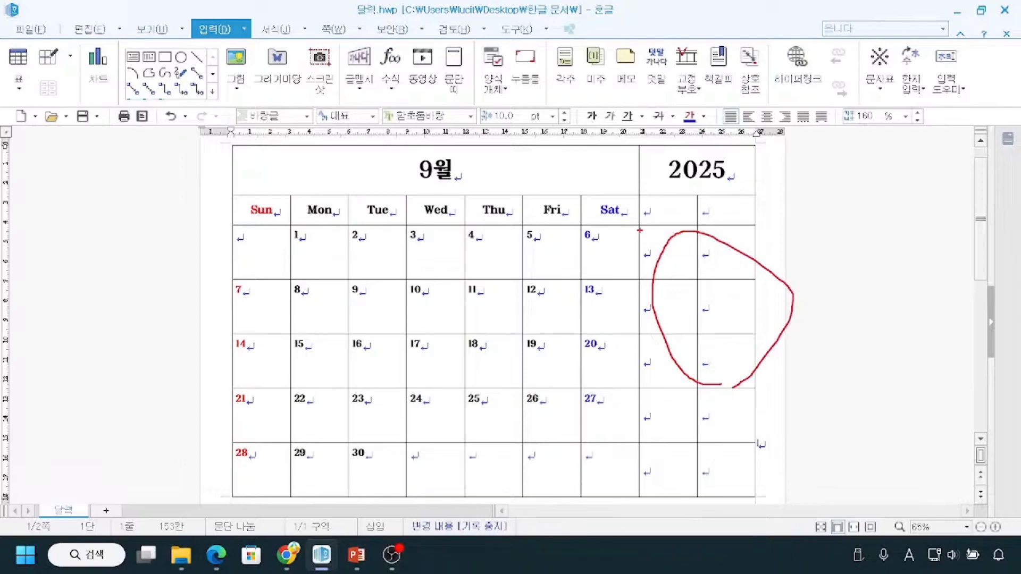
{"action": "left_click_drag", "start_coordinate": [301, 248], "coordinate": [581, 244]}
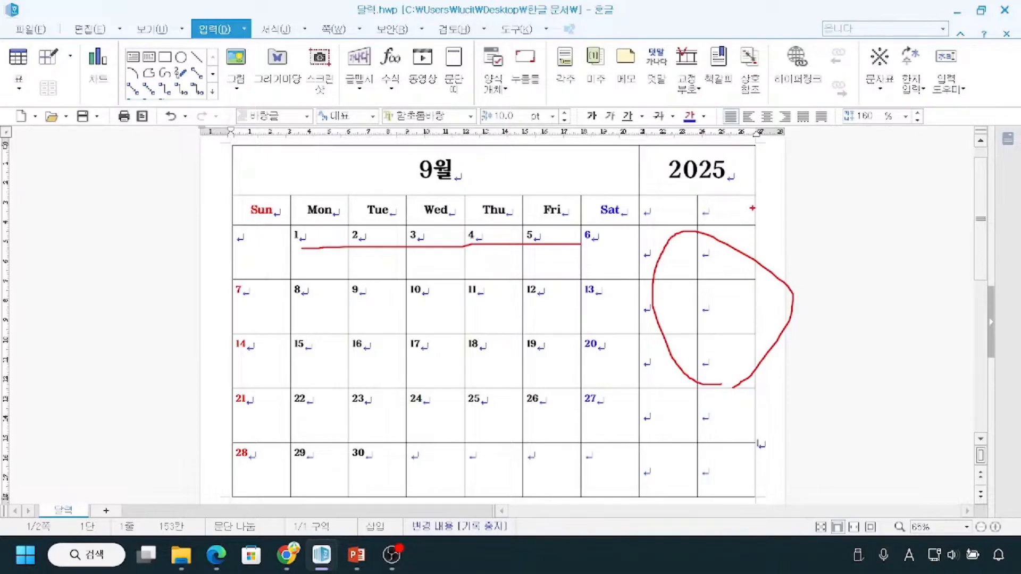
{"action": "mouse_move", "coordinate": [719, 217]}
{"action": "left_mouse_down"}
{"action": "mouse_move", "coordinate": [661, 348]}
{"action": "mouse_move", "coordinate": [737, 251]}
{"action": "left_mouse_up"}
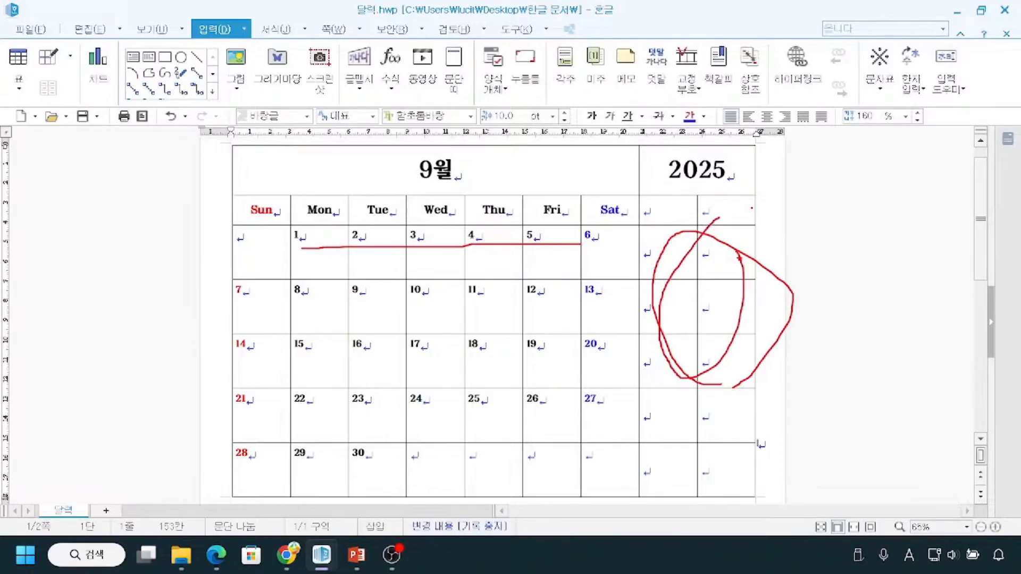
{"action": "key", "text": "Escape"}
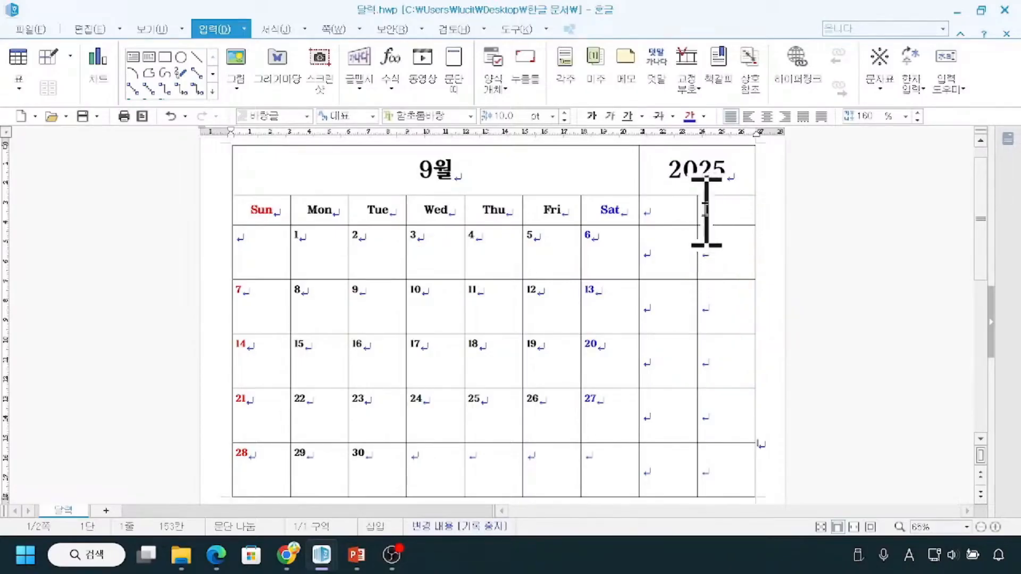
{"action": "left_click_drag", "start_coordinate": [658, 200], "coordinate": [721, 205]}
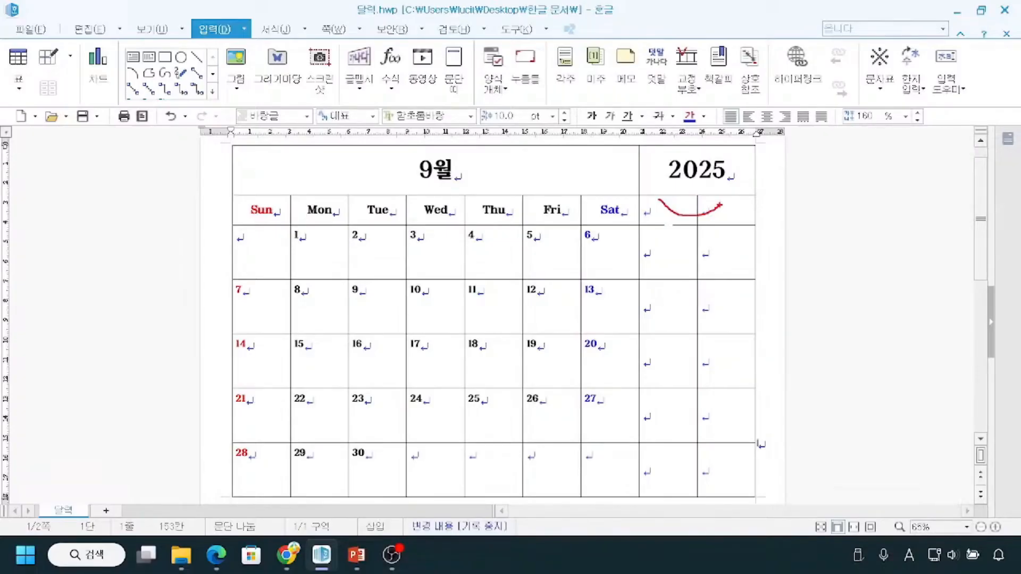
{"action": "key", "text": "Escape"}
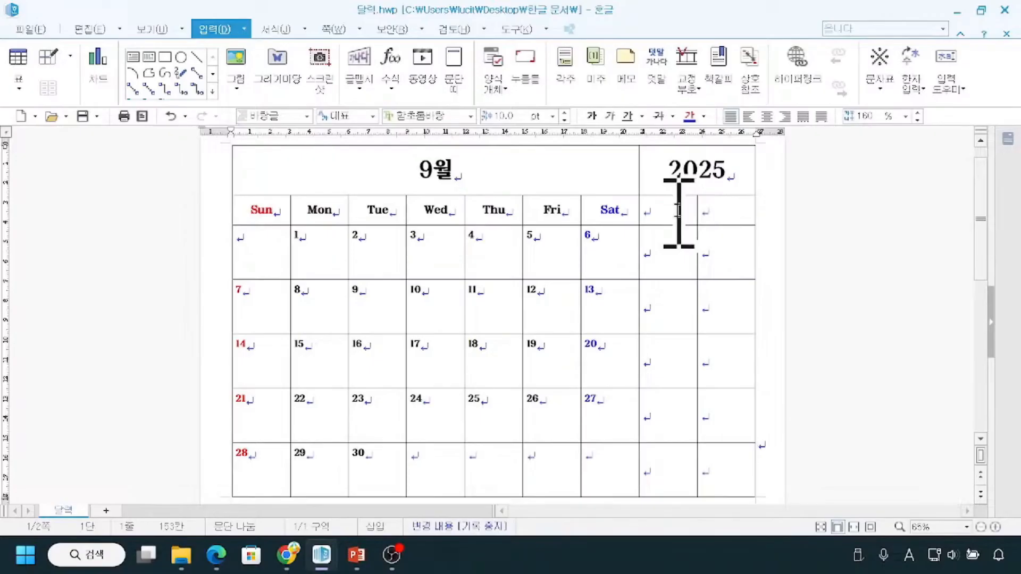
Merge the two empty cells directly below 2025 and enter "To do list" in the merged cell.
{"action": "left_click_drag", "start_coordinate": [664, 218], "coordinate": [730, 223]}
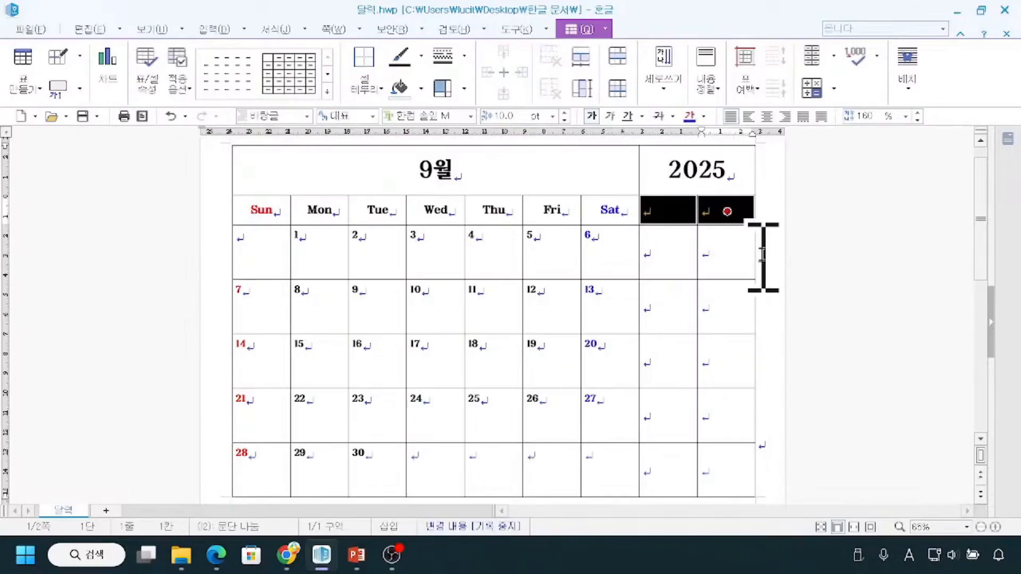
{"action": "key", "text": "m"}
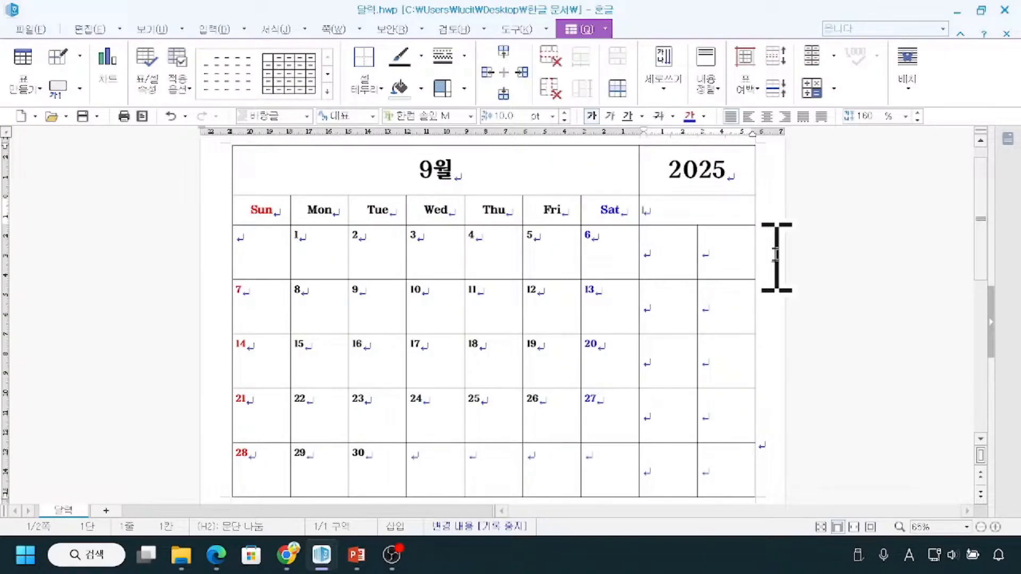
{"action": "type", "text": "To"}
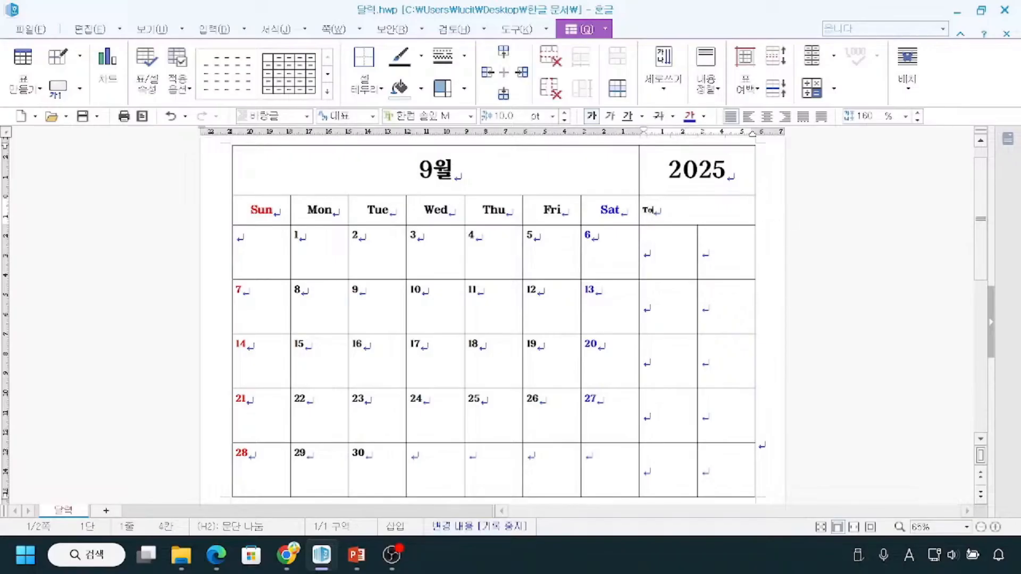
{"action": "type", "text": " do list"}
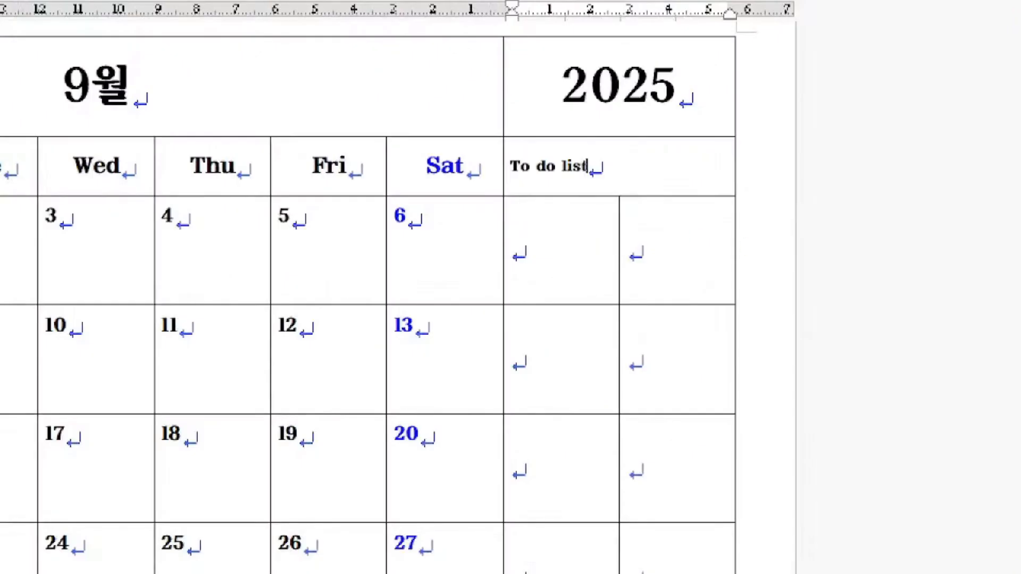
{"action": "mouse_move", "coordinate": [506, 139]}
{"action": "left_mouse_down"}
{"action": "mouse_move", "coordinate": [517, 164]}
{"action": "mouse_move", "coordinate": [611, 188]}
{"action": "left_mouse_up"}
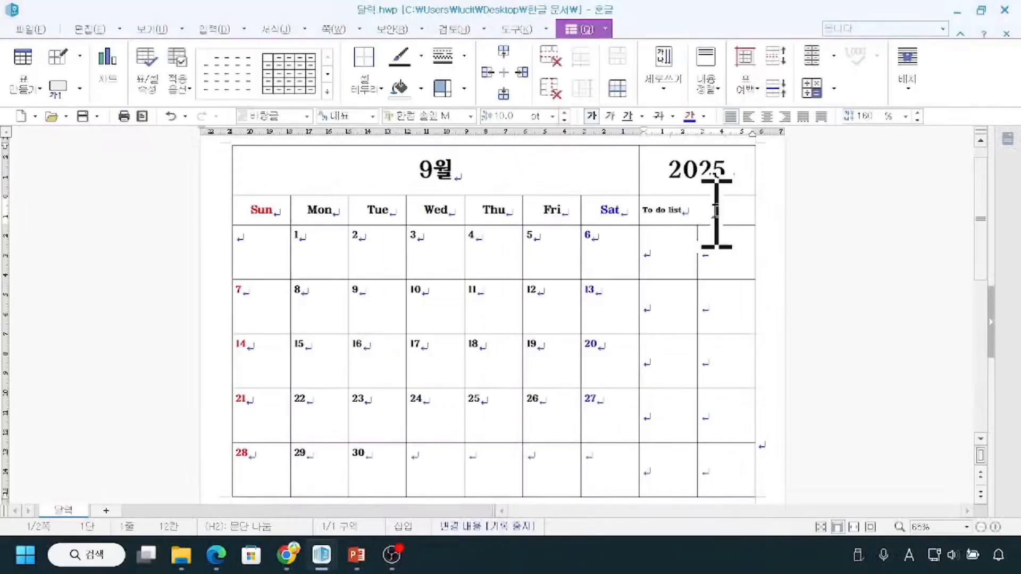
{"action": "mouse_move", "coordinate": [281, 212]}
{"action": "left_mouse_down"}
{"action": "mouse_move", "coordinate": [453, 204]}
{"action": "mouse_move", "coordinate": [536, 215]}
{"action": "left_mouse_up"}
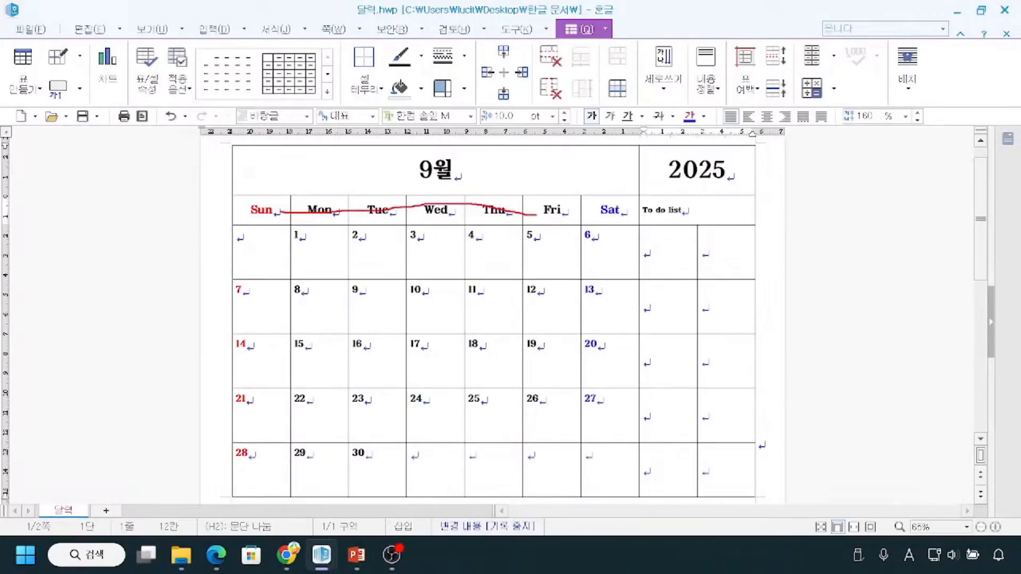
Set the "To do list" heading text to 15 pt to match the weekday headings.
{"action": "left_click", "coordinate": [538, 221]}
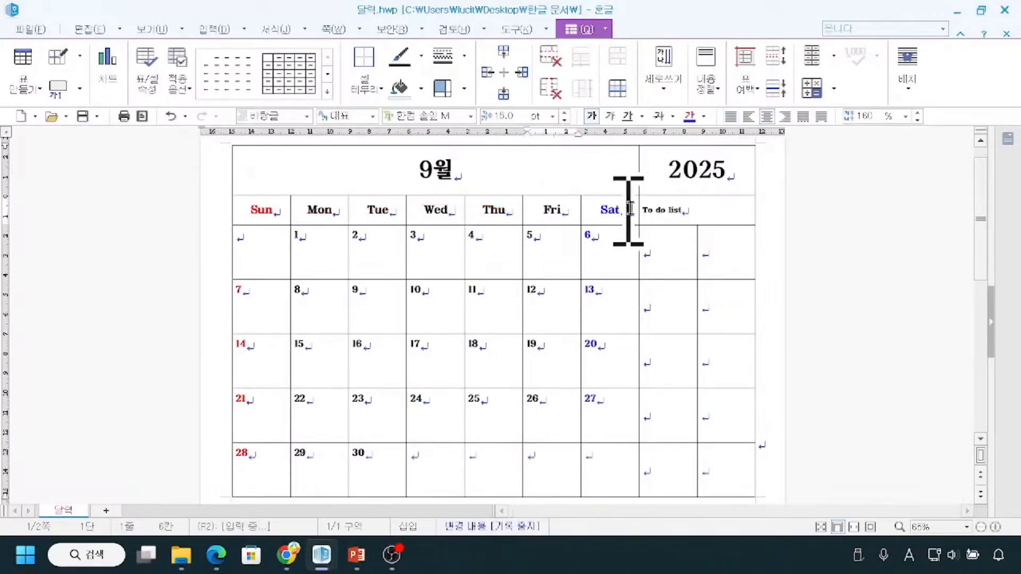
{"action": "left_click_drag", "start_coordinate": [706, 212], "coordinate": [643, 212]}
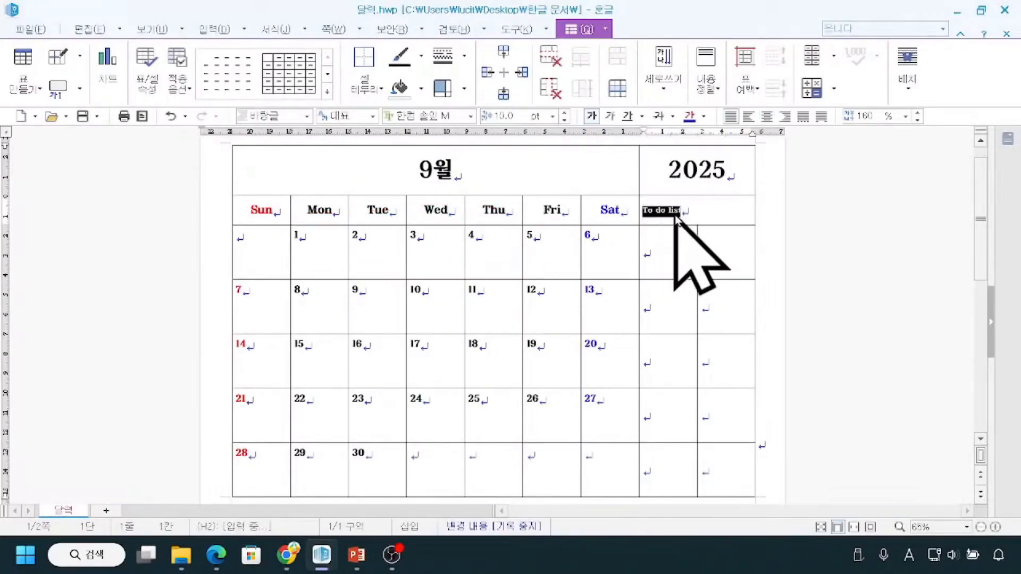
{"action": "left_click", "coordinate": [554, 117]}
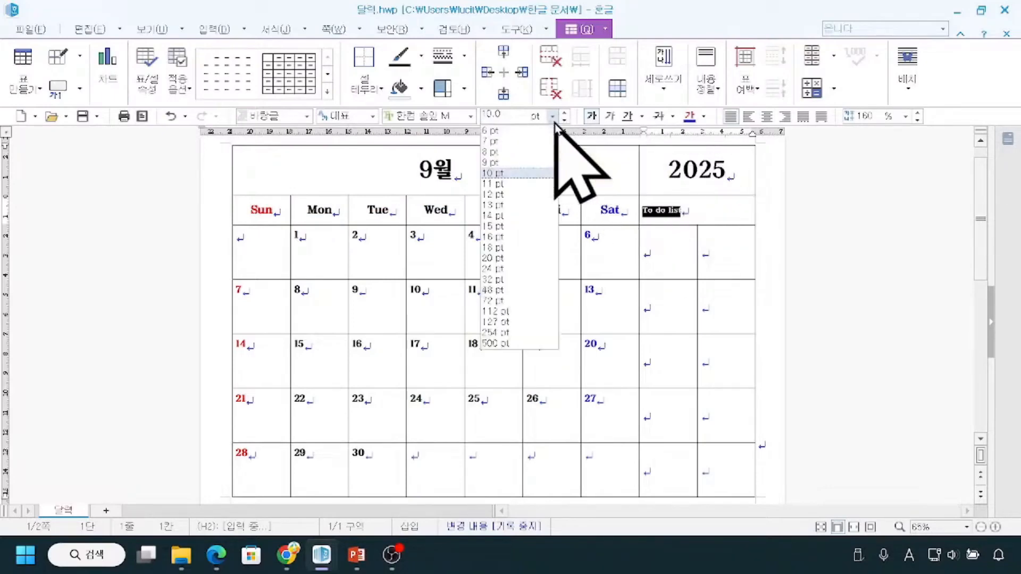
{"action": "left_click", "coordinate": [527, 226]}
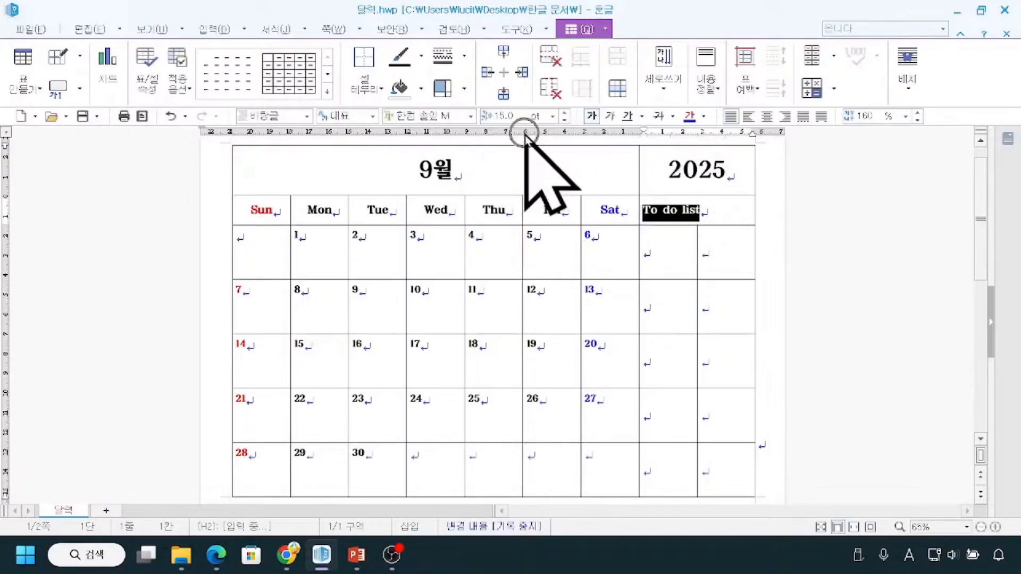
Center the "To do list" heading horizontally in its merged cell.
{"action": "left_click", "coordinate": [767, 117]}
{"action": "left_click", "coordinate": [845, 274]}
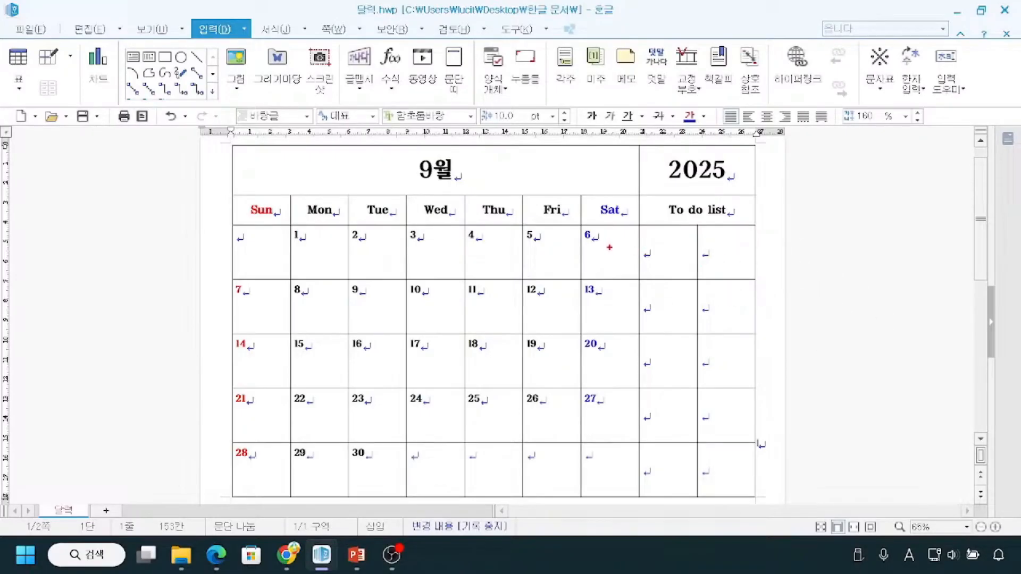
{"action": "left_click_drag", "start_coordinate": [238, 234], "coordinate": [622, 263]}
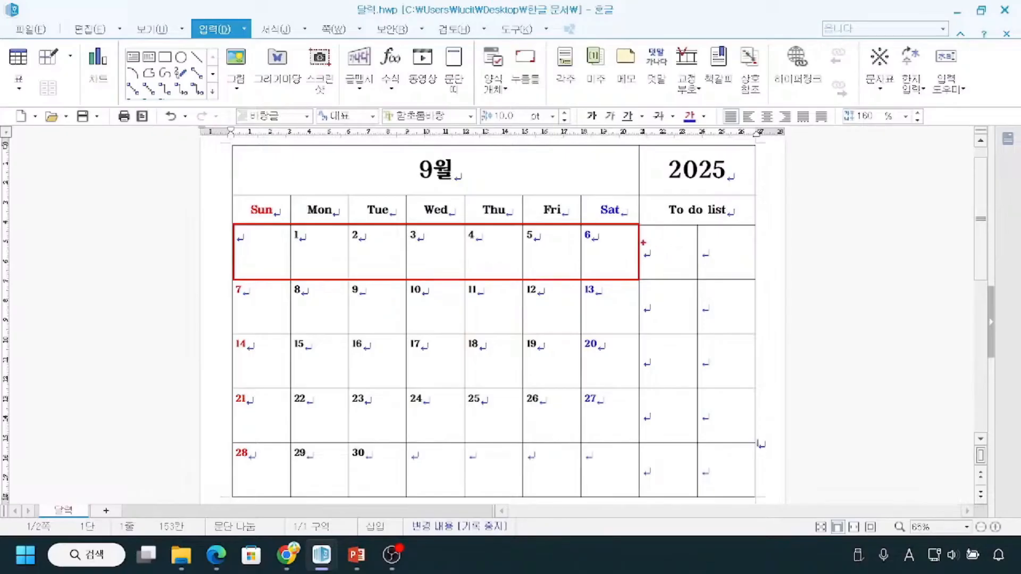
{"action": "left_click_drag", "start_coordinate": [644, 243], "coordinate": [738, 243]}
{"action": "left_click_drag", "start_coordinate": [654, 260], "coordinate": [734, 261]}
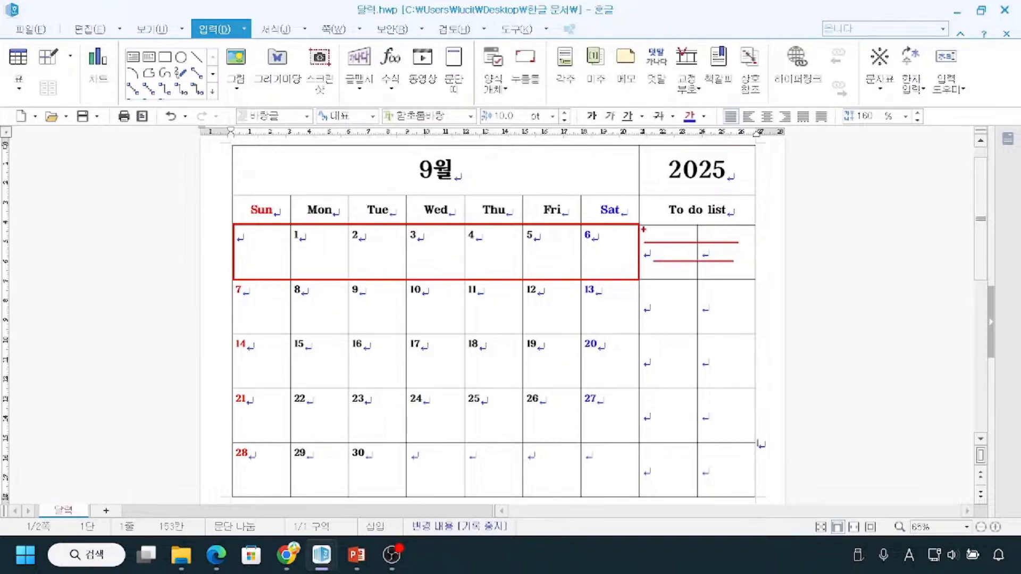
{"action": "left_click_drag", "start_coordinate": [642, 226], "coordinate": [754, 280]}
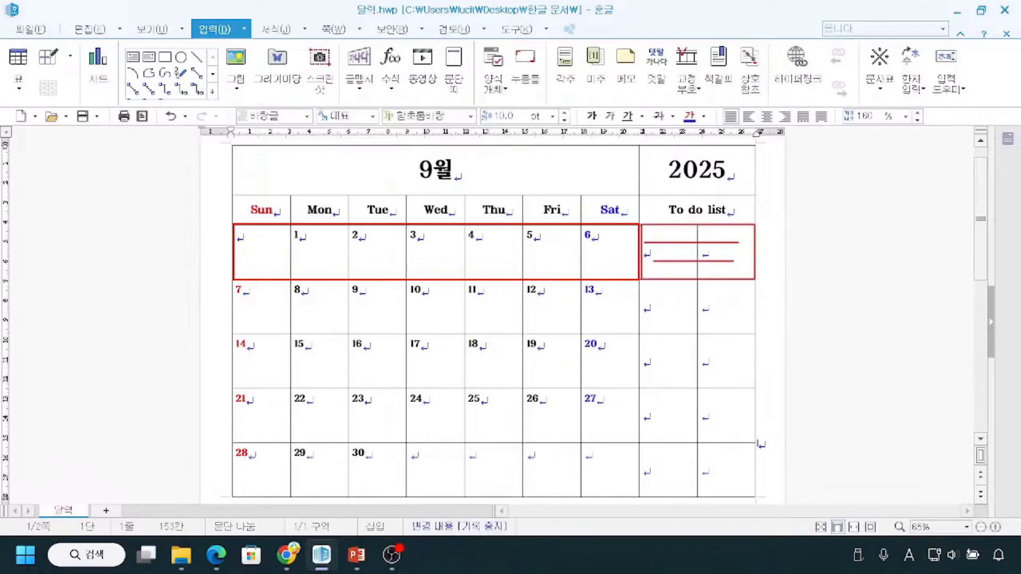
{"action": "left_click_drag", "start_coordinate": [645, 246], "coordinate": [735, 246]}
{"action": "left_click_drag", "start_coordinate": [644, 264], "coordinate": [758, 273]}
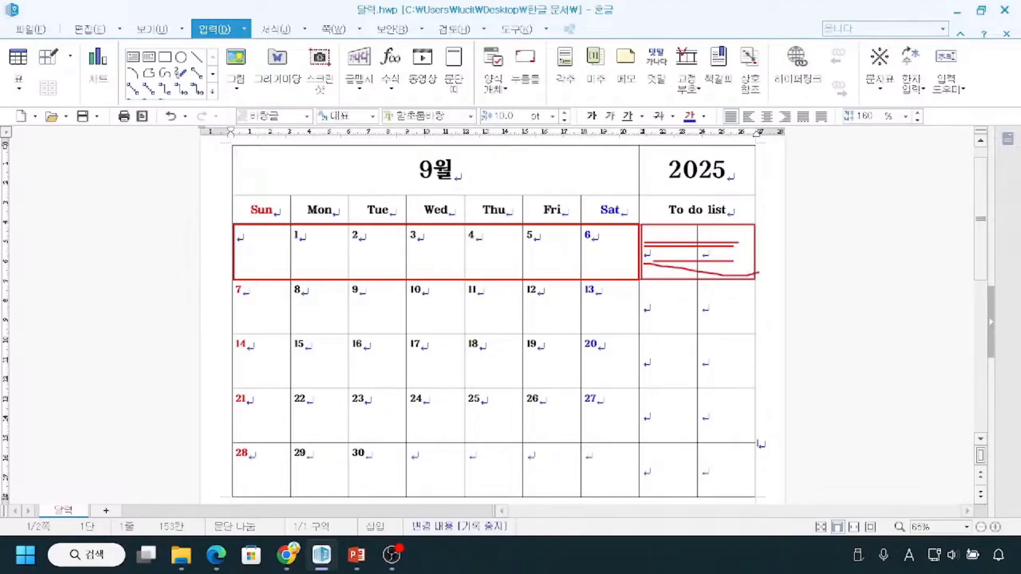
{"action": "left_click_drag", "start_coordinate": [642, 264], "coordinate": [752, 266]}
{"action": "left_click_drag", "start_coordinate": [670, 232], "coordinate": [685, 251]}
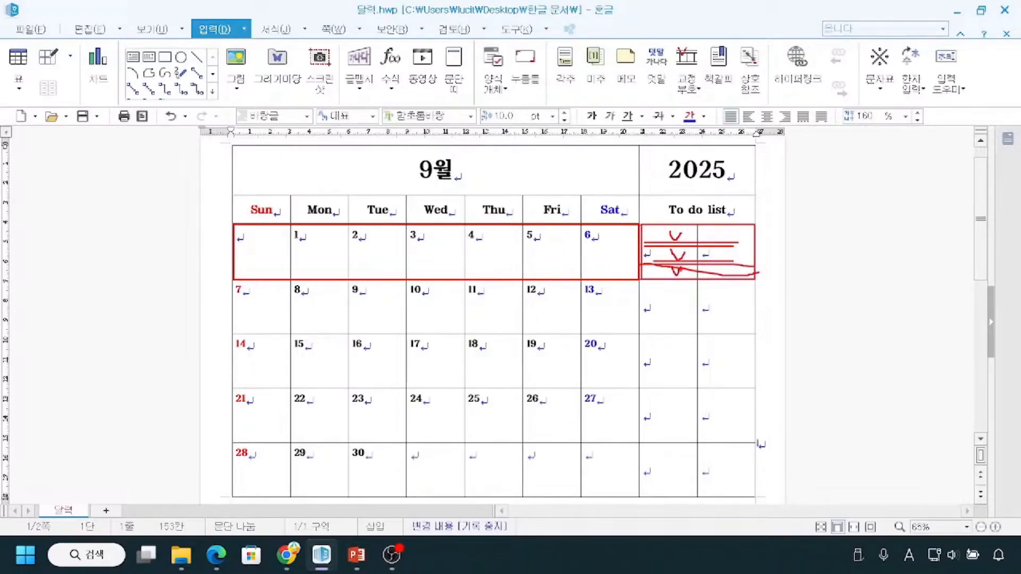
{"action": "key", "text": "Escape"}
{"action": "left_click", "coordinate": [681, 249]}
{"action": "key", "text": "ctrl+2"}
{"action": "left_click_drag", "start_coordinate": [649, 254], "coordinate": [718, 256]}
{"action": "left_click_drag", "start_coordinate": [669, 306], "coordinate": [711, 306]}
{"action": "left_click_drag", "start_coordinate": [678, 368], "coordinate": [713, 368]}
{"action": "left_click_drag", "start_coordinate": [671, 429], "coordinate": [715, 429]}
{"action": "key", "text": "Escape"}
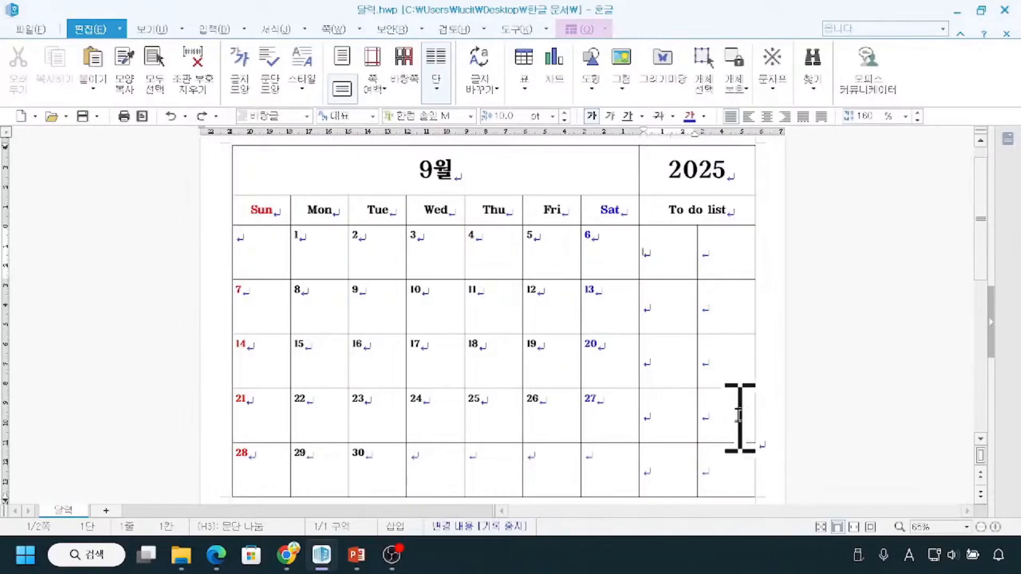
Merge the two cells beneath "To do list" into one in each of the five date rows.
{"action": "left_click_drag", "start_coordinate": [654, 262], "coordinate": [705, 245]}
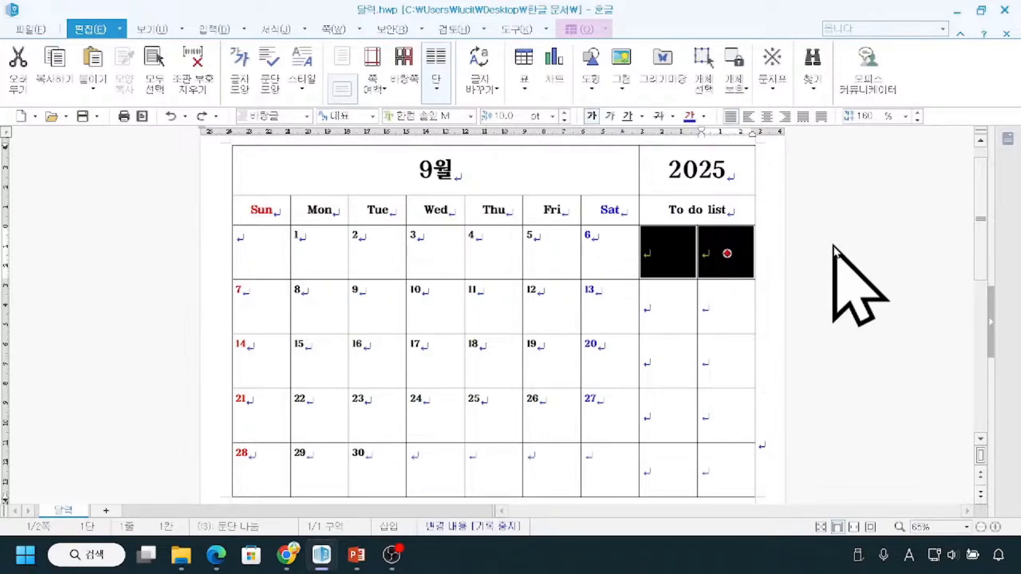
{"action": "key", "text": "m"}
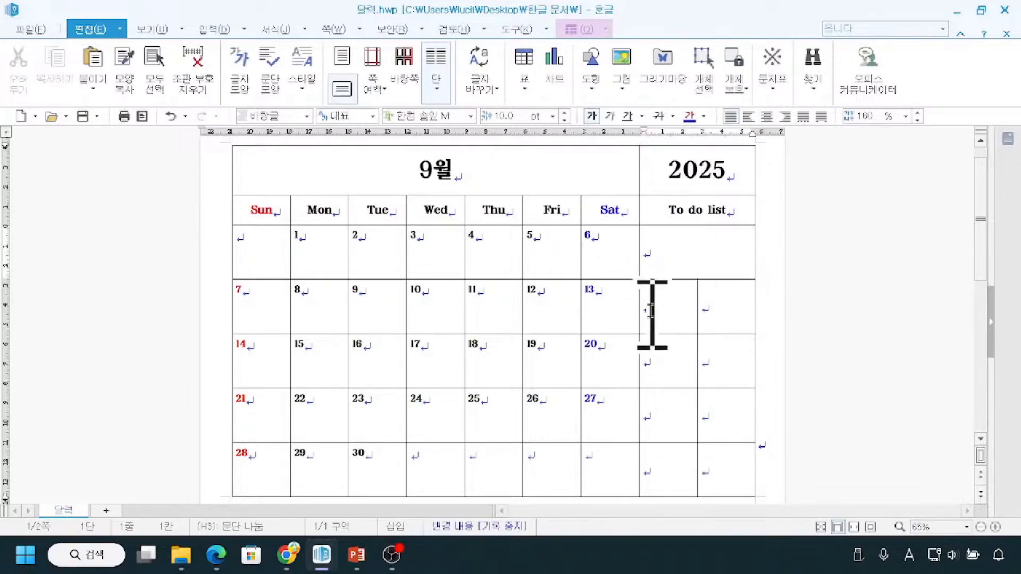
{"action": "left_click_drag", "start_coordinate": [668, 309], "coordinate": [727, 307]}
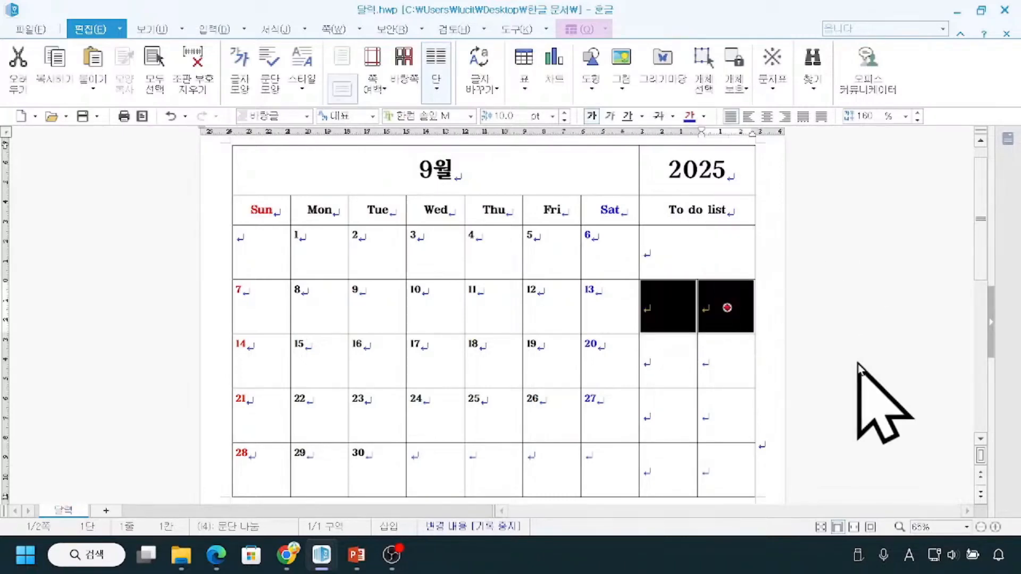
{"action": "key", "text": "Escape"}
{"action": "left_click_drag", "start_coordinate": [656, 360], "coordinate": [738, 367]}
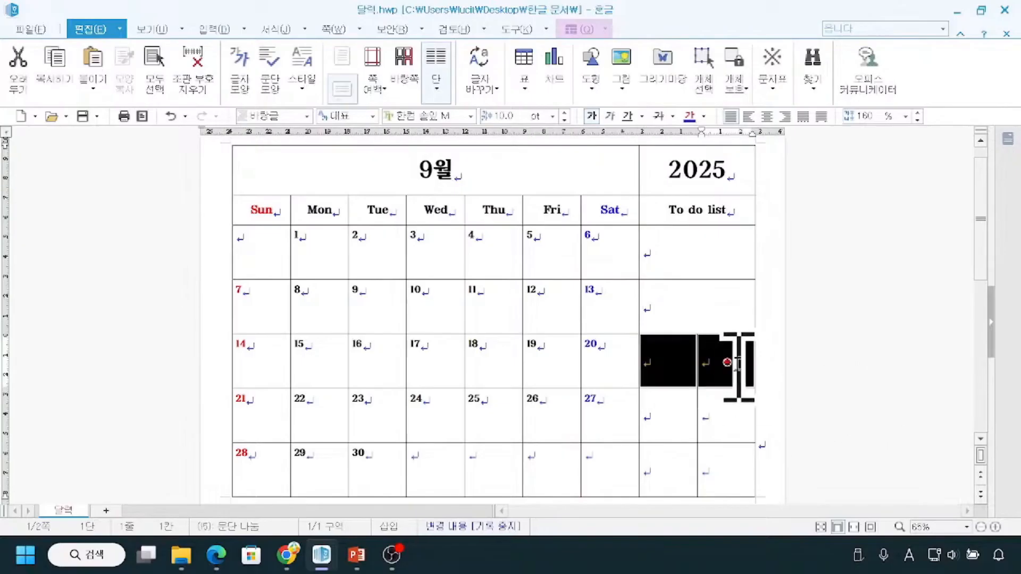
{"action": "key", "text": "m"}
{"action": "left_click_drag", "start_coordinate": [661, 422], "coordinate": [718, 417]}
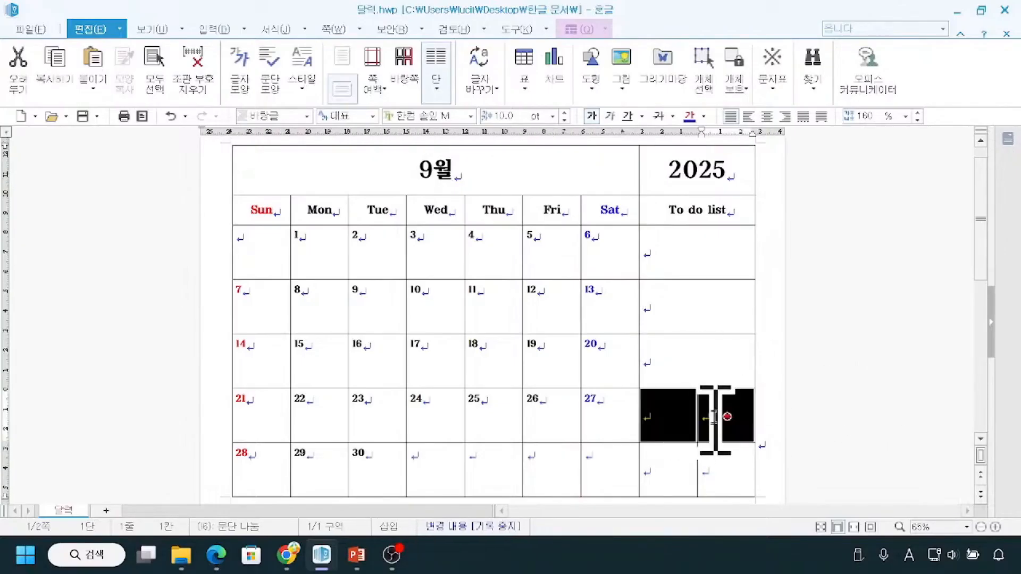
{"action": "key", "text": "m"}
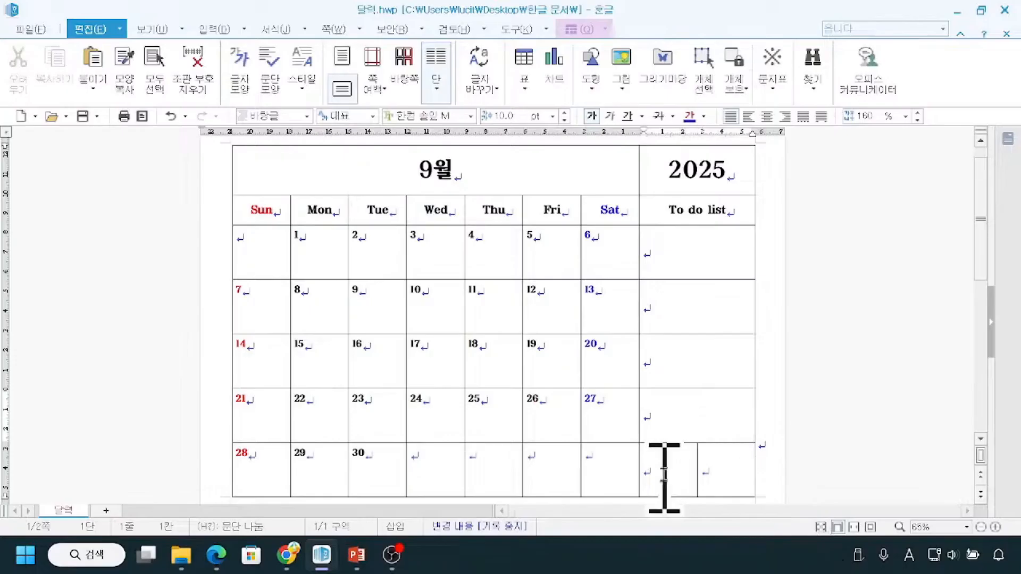
{"action": "left_click_drag", "start_coordinate": [661, 472], "coordinate": [711, 476]}
{"action": "key", "text": "m"}
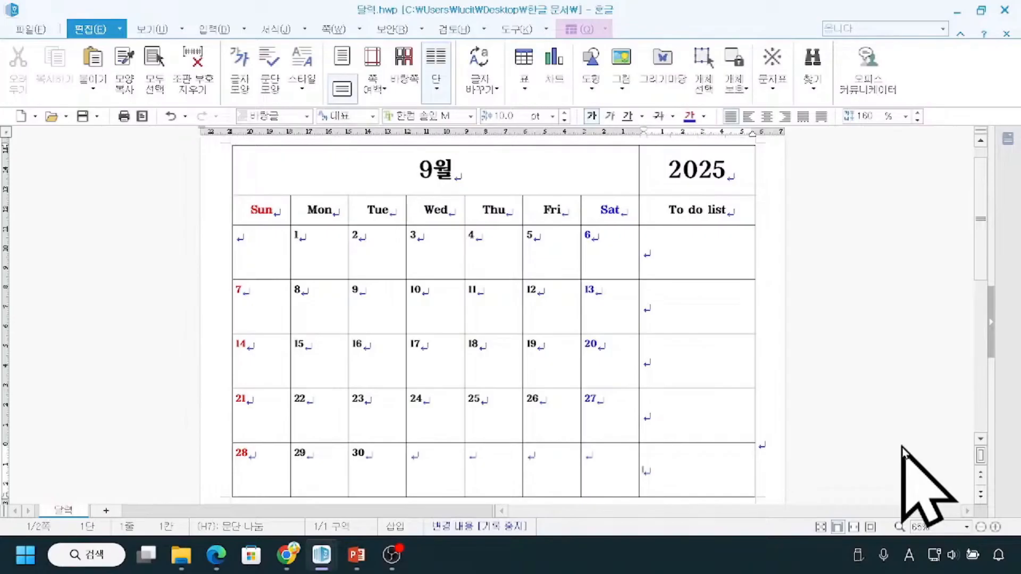
{"action": "left_click_drag", "start_coordinate": [648, 243], "coordinate": [658, 237]}
{"action": "left_click_drag", "start_coordinate": [659, 299], "coordinate": [663, 299]}
{"action": "left_click_drag", "start_coordinate": [663, 354], "coordinate": [668, 362]}
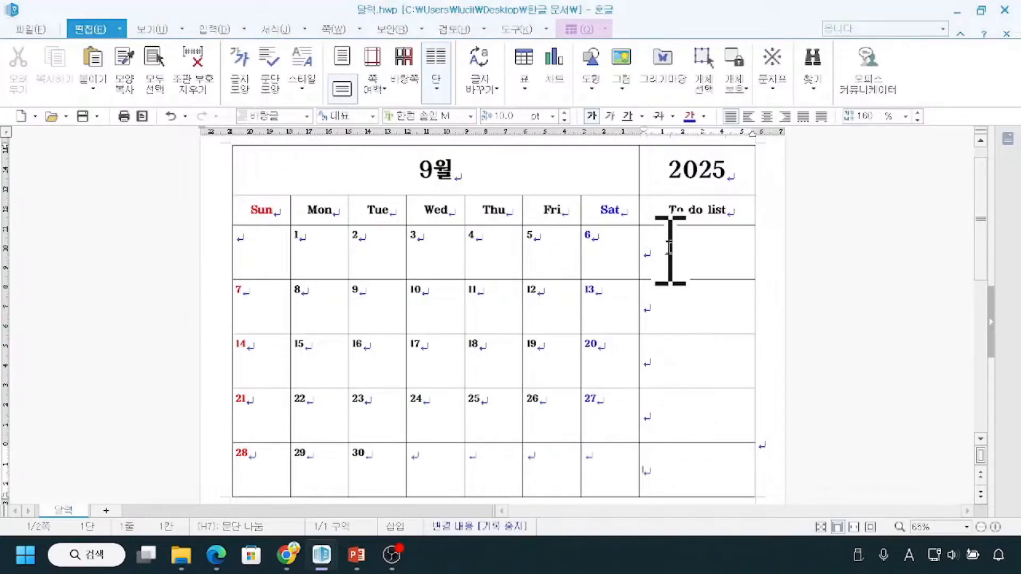
Apply the hollow square checkbox bullet to all five merged cells below the "To do list" heading.
{"action": "left_click_drag", "start_coordinate": [683, 267], "coordinate": [705, 461]}
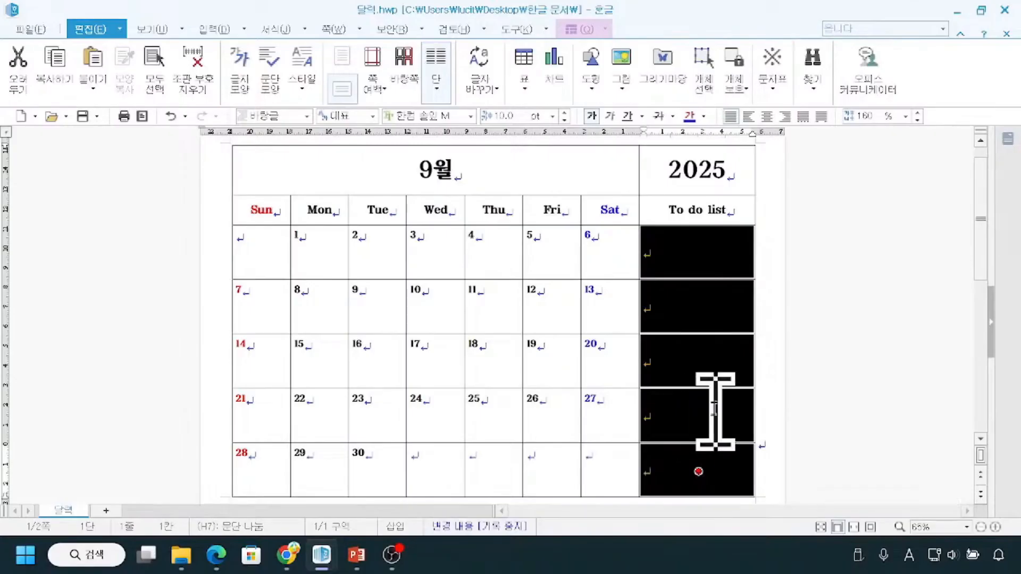
{"action": "left_click", "coordinate": [282, 29]}
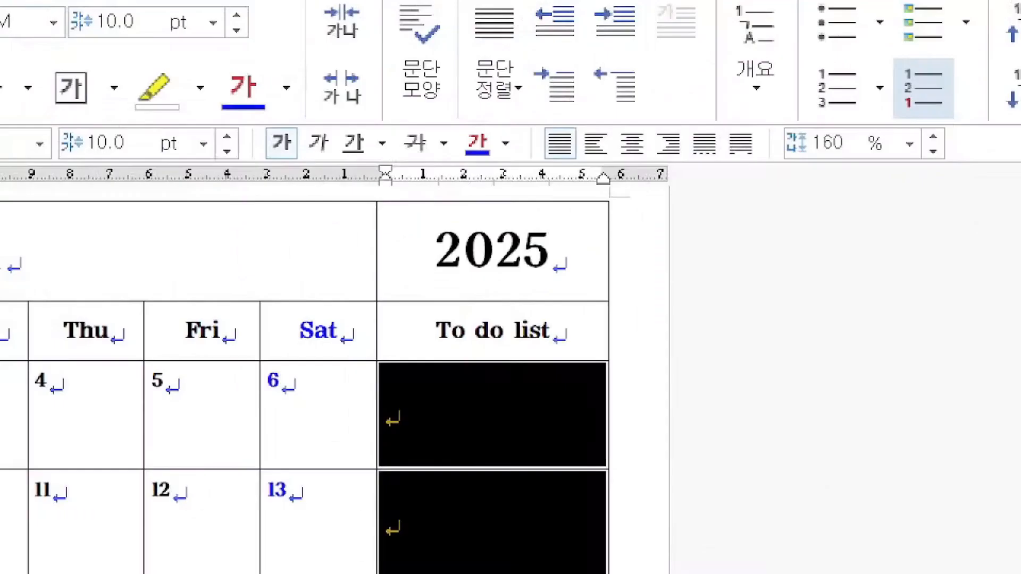
{"action": "left_click_drag", "start_coordinate": [914, 89], "coordinate": [954, 90]}
{"action": "left_click_drag", "start_coordinate": [814, 163], "coordinate": [861, 163]}
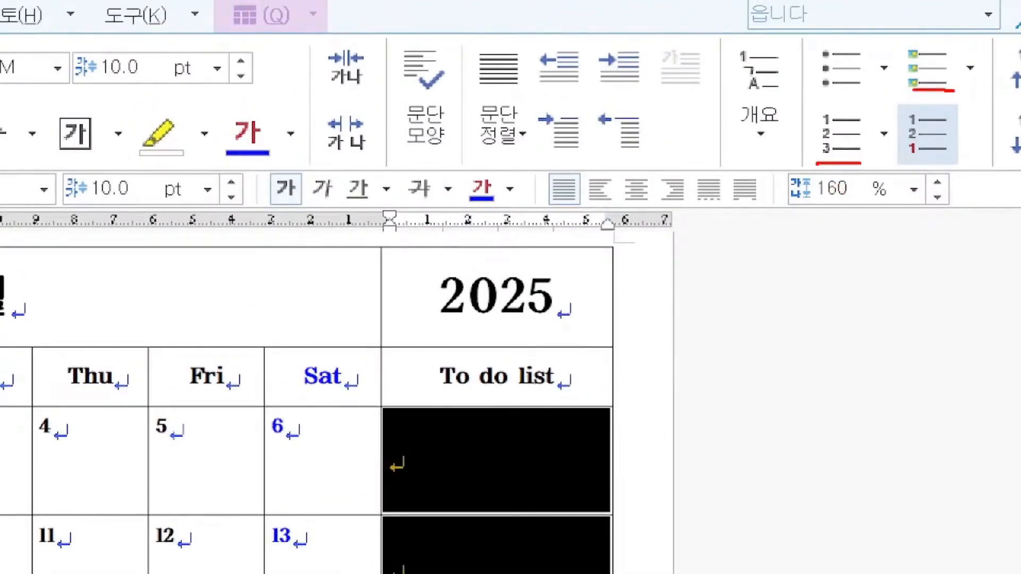
{"action": "left_click_drag", "start_coordinate": [819, 96], "coordinate": [891, 96]}
{"action": "mouse_move", "coordinate": [846, 36]}
{"action": "left_mouse_down"}
{"action": "mouse_move", "coordinate": [800, 66]}
{"action": "mouse_move", "coordinate": [867, 71]}
{"action": "mouse_move", "coordinate": [847, 35]}
{"action": "left_mouse_up"}
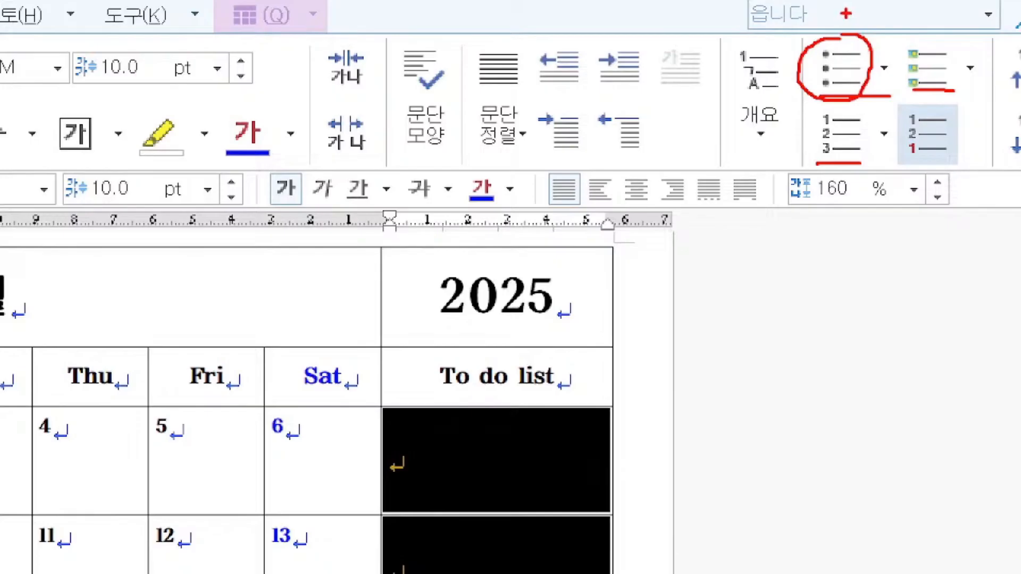
{"action": "left_click_drag", "start_coordinate": [849, 5], "coordinate": [840, 37]}
{"action": "mouse_move", "coordinate": [870, 36]}
{"action": "left_mouse_down"}
{"action": "mouse_move", "coordinate": [900, 100]}
{"action": "mouse_move", "coordinate": [886, 1]}
{"action": "mouse_move", "coordinate": [892, 41]}
{"action": "left_mouse_up"}
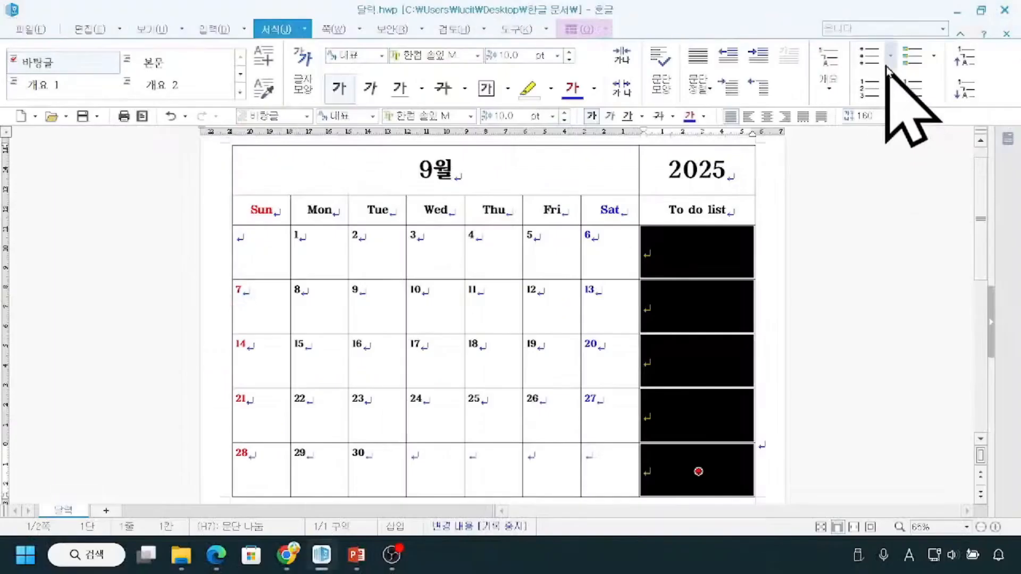
{"action": "left_click", "coordinate": [891, 59]}
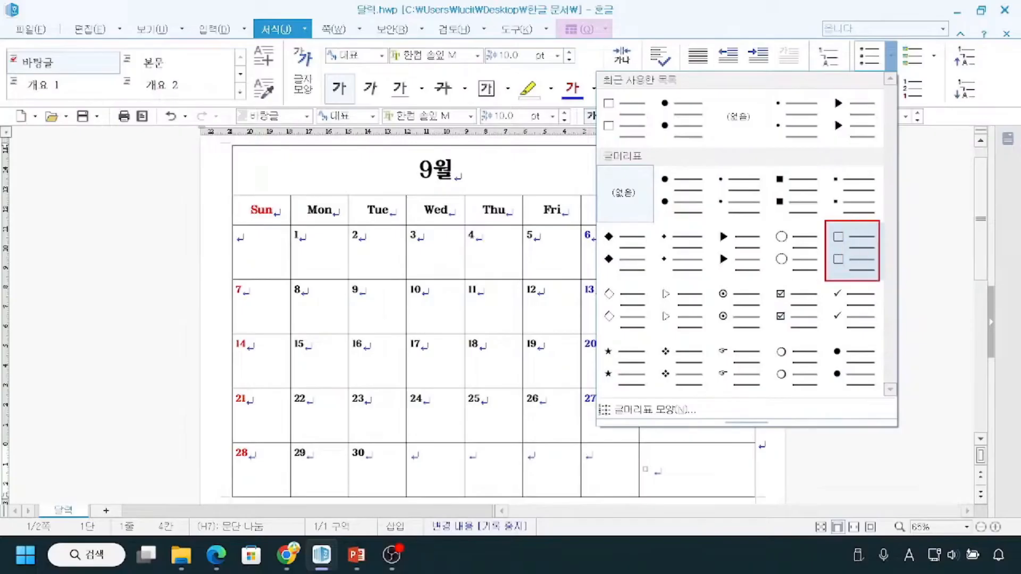
{"action": "left_click_drag", "start_coordinate": [854, 237], "coordinate": [869, 233]}
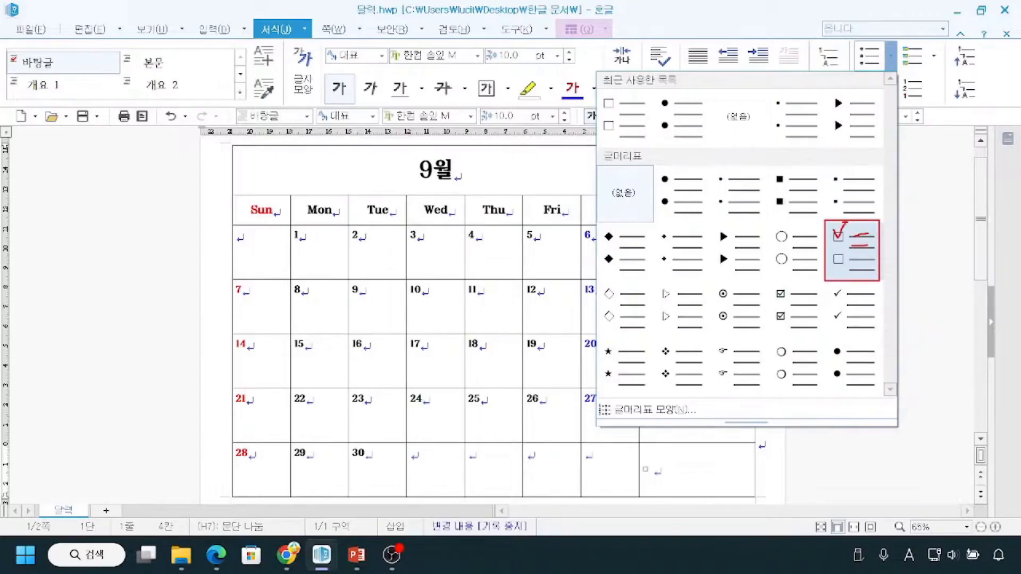
{"action": "mouse_move", "coordinate": [849, 226]}
{"action": "left_mouse_down"}
{"action": "mouse_move", "coordinate": [833, 244]}
{"action": "mouse_move", "coordinate": [867, 234]}
{"action": "left_mouse_up"}
{"action": "key", "text": "Escape"}
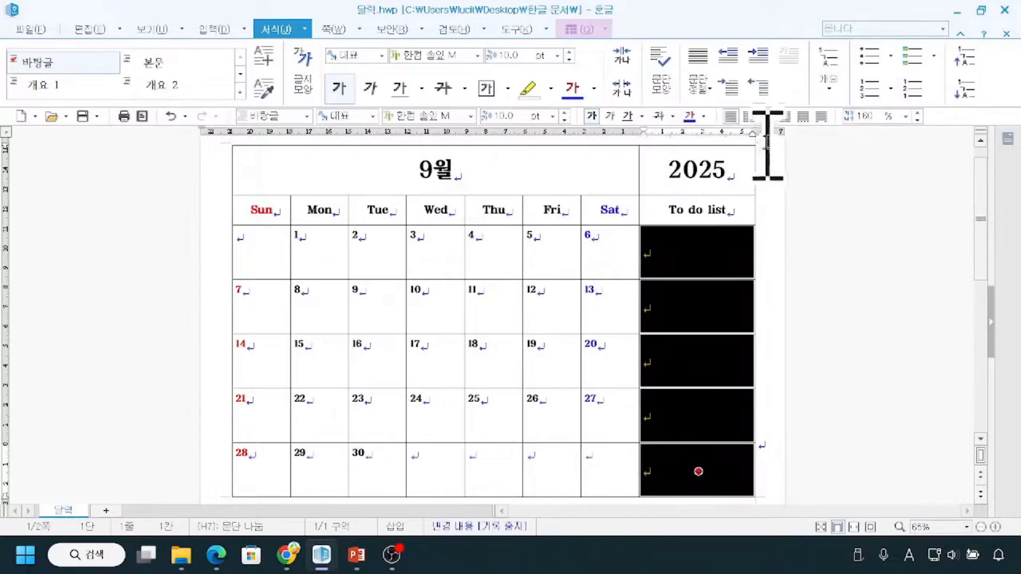
{"action": "left_click", "coordinate": [890, 56]}
{"action": "left_click", "coordinate": [860, 256]}
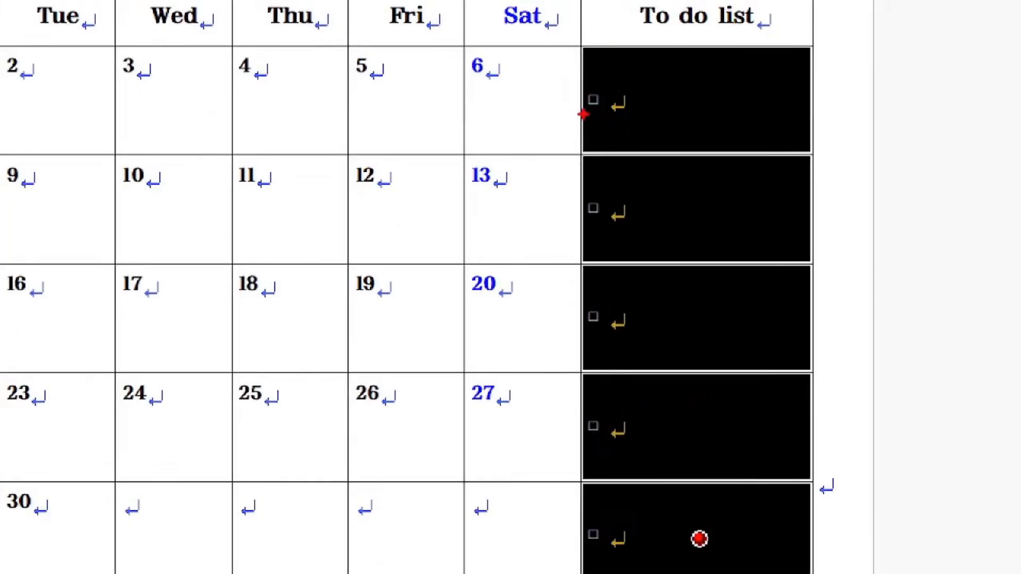
{"action": "left_click_drag", "start_coordinate": [588, 74], "coordinate": [801, 74]}
{"action": "left_click_drag", "start_coordinate": [583, 117], "coordinate": [795, 113]}
{"action": "left_click_drag", "start_coordinate": [591, 54], "coordinate": [617, 53]}
{"action": "left_click_drag", "start_coordinate": [600, 132], "coordinate": [620, 132]}
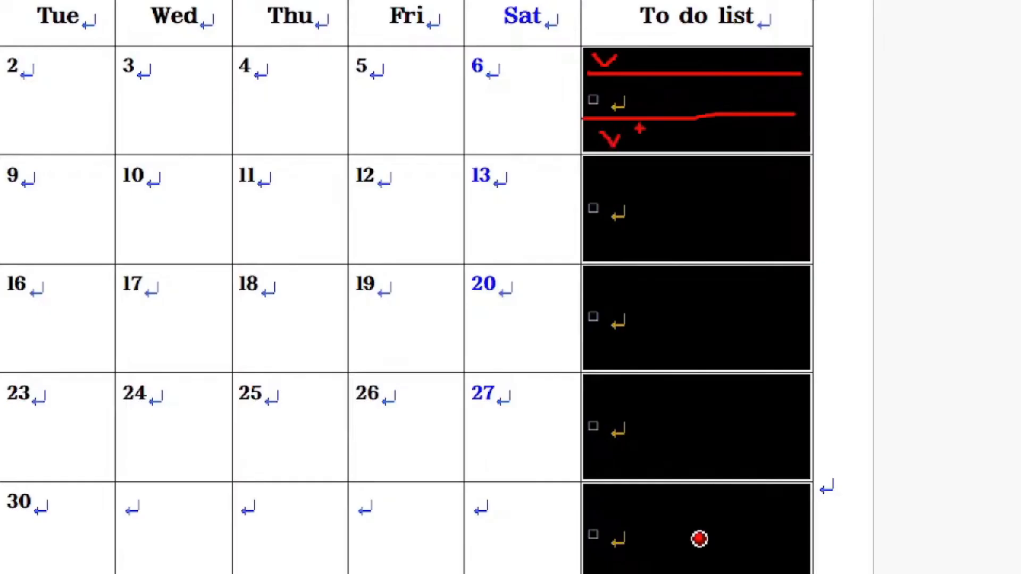
{"action": "key", "text": "Escape"}
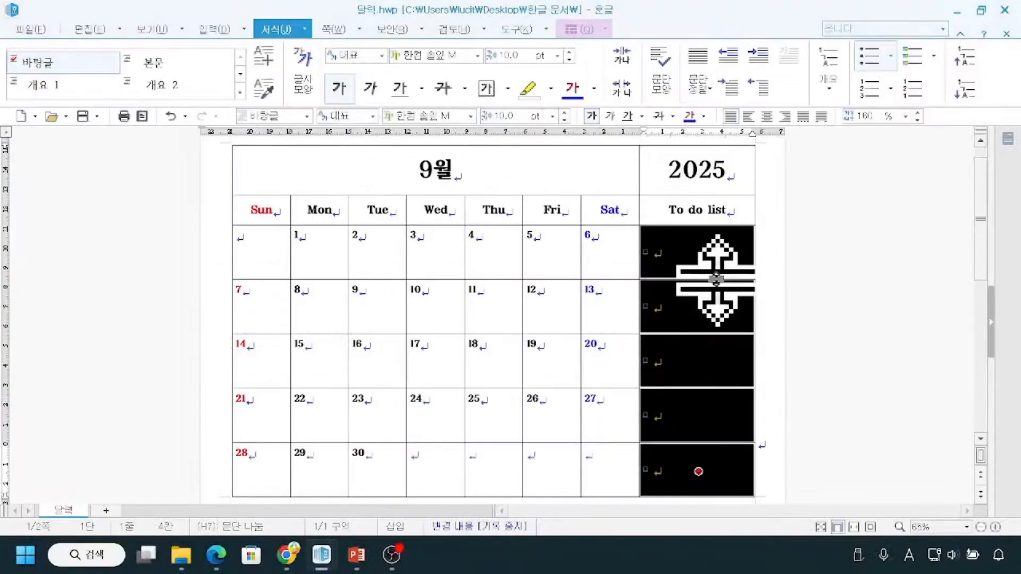
{"action": "key", "text": "ctrl+2"}
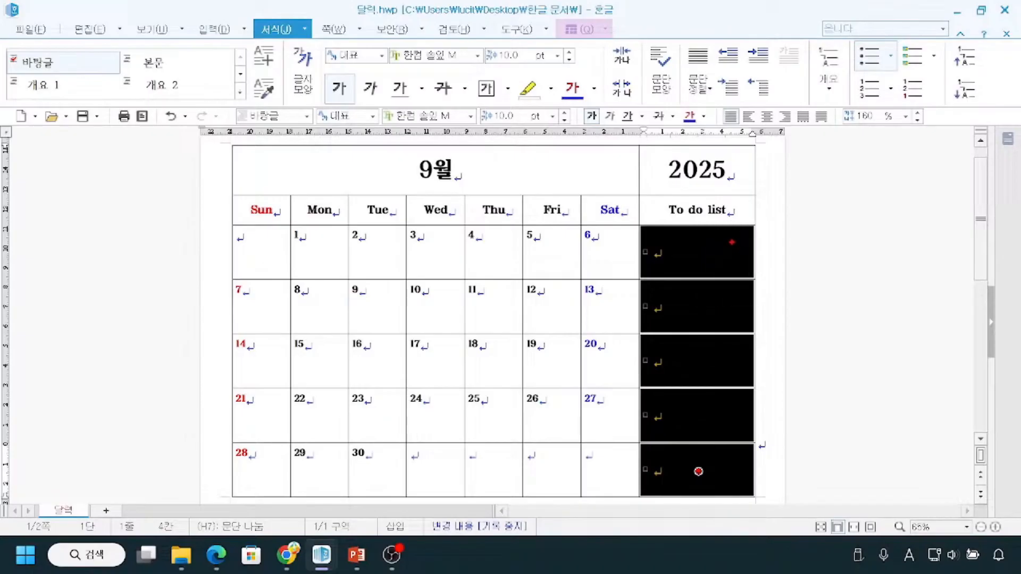
{"action": "mouse_move", "coordinate": [731, 239]}
{"action": "left_mouse_down"}
{"action": "mouse_move", "coordinate": [757, 239]}
{"action": "mouse_move", "coordinate": [761, 254]}
{"action": "left_mouse_up"}
{"action": "mouse_move", "coordinate": [739, 249]}
{"action": "left_mouse_down"}
{"action": "mouse_move", "coordinate": [750, 431]}
{"action": "mouse_move", "coordinate": [735, 456]}
{"action": "left_mouse_up"}
{"action": "mouse_move", "coordinate": [640, 229]}
{"action": "left_mouse_down"}
{"action": "mouse_move", "coordinate": [677, 277]}
{"action": "mouse_move", "coordinate": [750, 279]}
{"action": "mouse_move", "coordinate": [641, 243]}
{"action": "mouse_move", "coordinate": [747, 246]}
{"action": "left_mouse_up"}
{"action": "left_click_drag", "start_coordinate": [640, 261], "coordinate": [760, 255]}
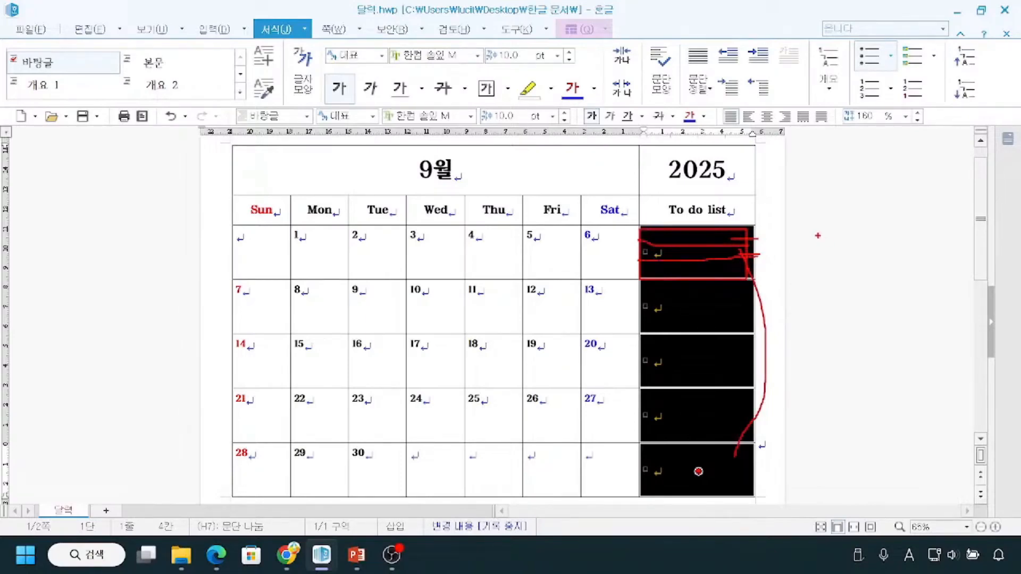
{"action": "key", "text": "Escape"}
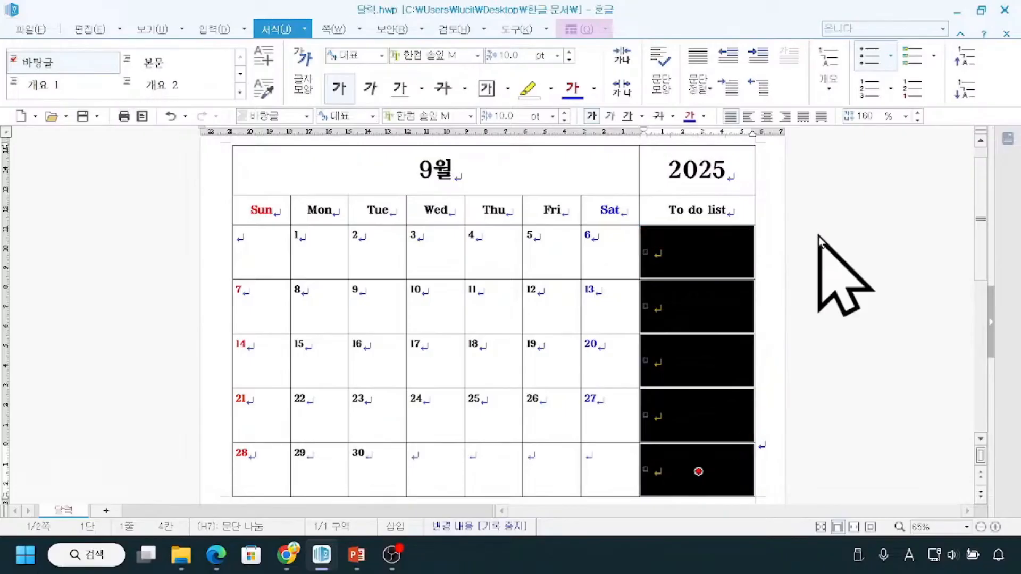
Split each of the five selected checkbox cells under "To do list" into 3 rows of equal height.
{"action": "right_click", "coordinate": [700, 309]}
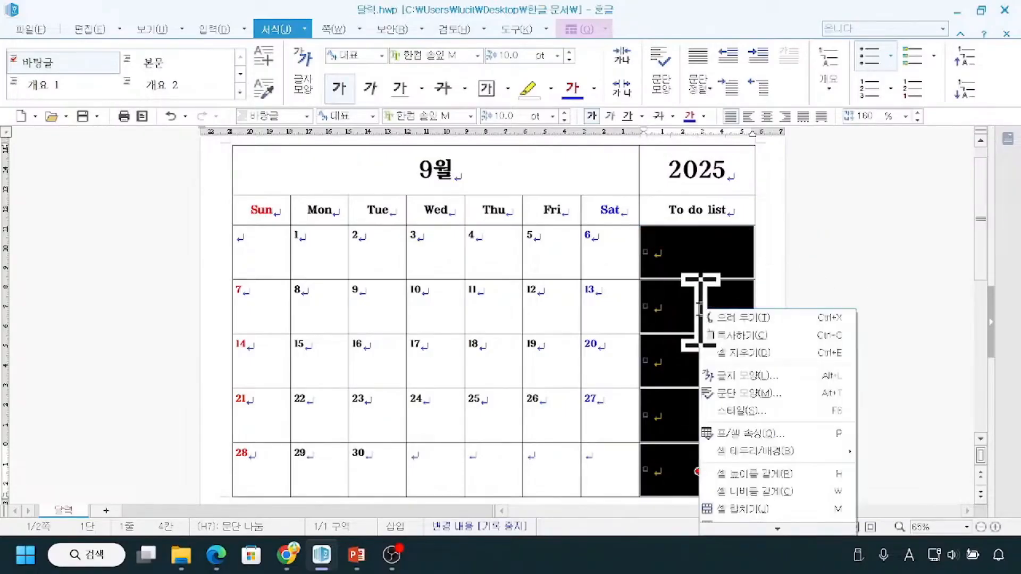
{"action": "mouse_move", "coordinate": [757, 536]}
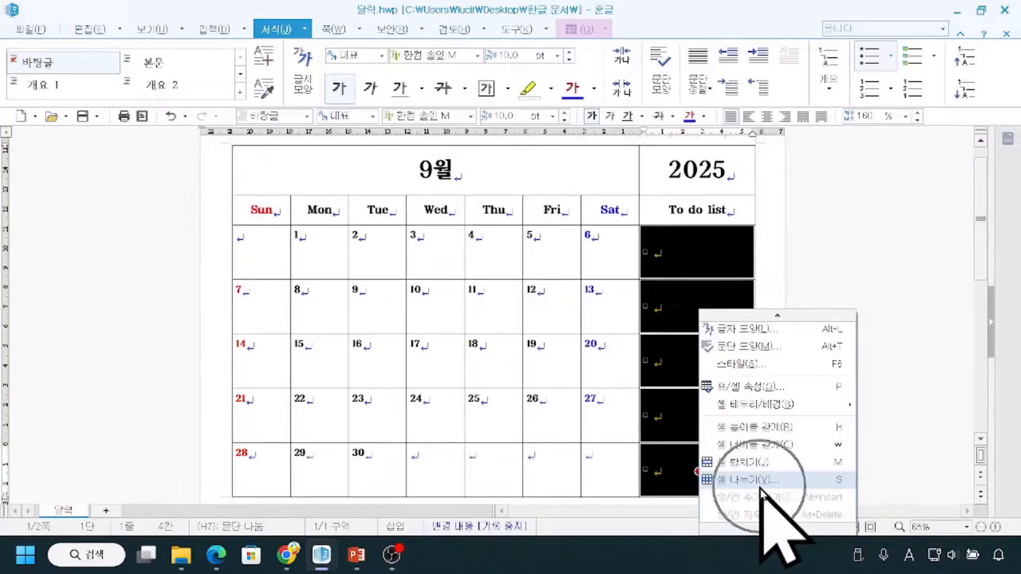
{"action": "left_click", "coordinate": [761, 481]}
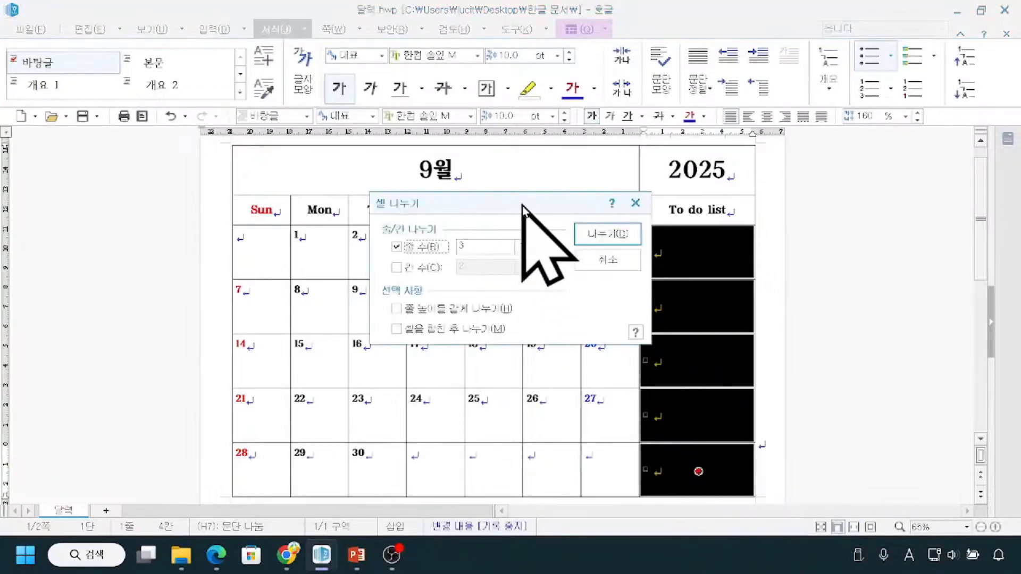
{"action": "left_click_drag", "start_coordinate": [524, 202], "coordinate": [439, 217]}
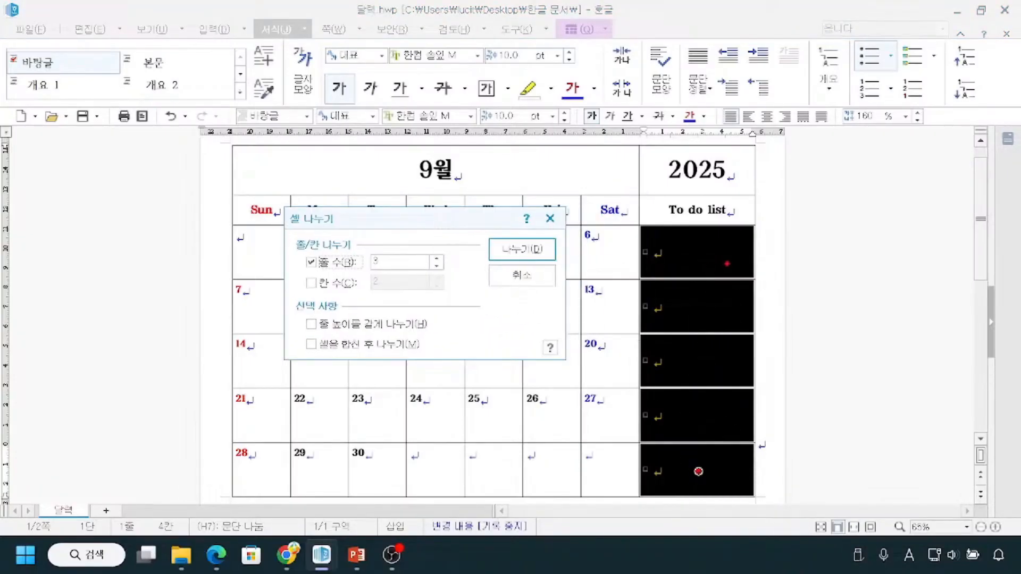
{"action": "mouse_move", "coordinate": [742, 256]}
{"action": "left_mouse_down"}
{"action": "mouse_move", "coordinate": [766, 319]}
{"action": "mouse_move", "coordinate": [753, 481]}
{"action": "left_mouse_up"}
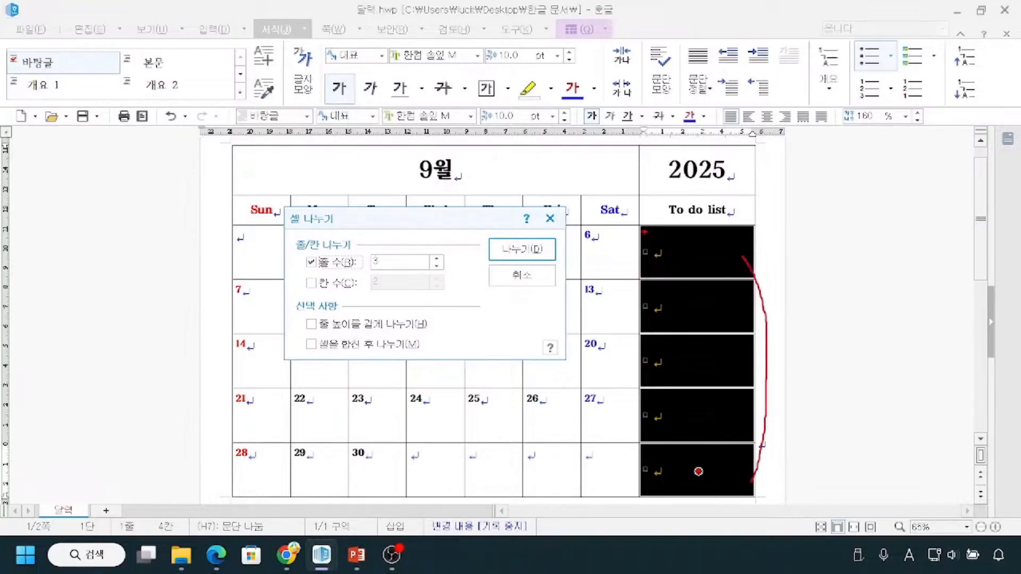
{"action": "mouse_move", "coordinate": [638, 227]}
{"action": "left_mouse_down"}
{"action": "mouse_move", "coordinate": [715, 276]}
{"action": "mouse_move", "coordinate": [760, 278]}
{"action": "left_mouse_up"}
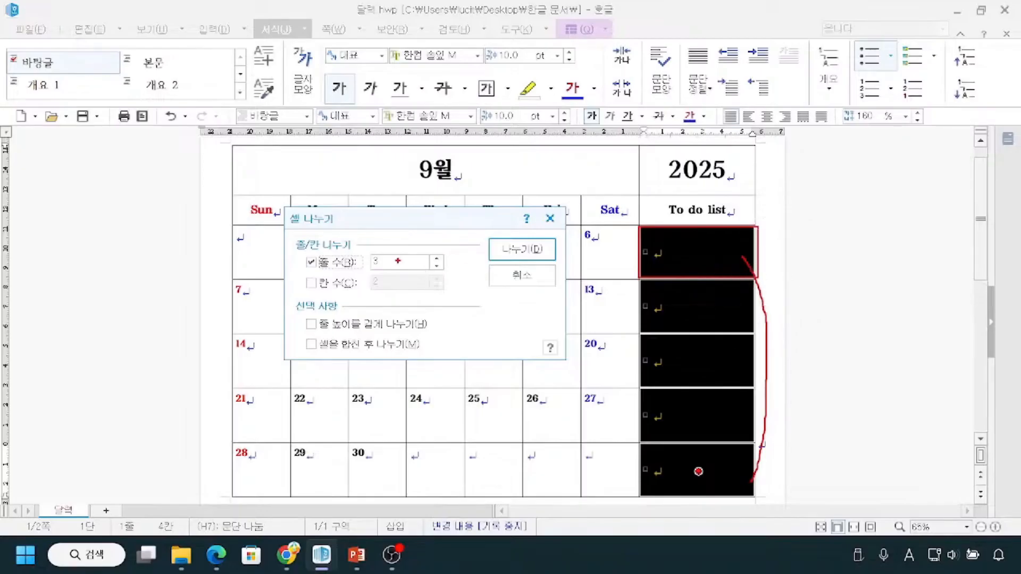
{"action": "mouse_move", "coordinate": [367, 266]}
{"action": "left_mouse_down"}
{"action": "mouse_move", "coordinate": [396, 265]}
{"action": "mouse_move", "coordinate": [400, 247]}
{"action": "mouse_move", "coordinate": [371, 247]}
{"action": "left_mouse_up"}
{"action": "left_click_drag", "start_coordinate": [643, 246], "coordinate": [757, 242]}
{"action": "mouse_move", "coordinate": [643, 262]}
{"action": "left_mouse_down"}
{"action": "mouse_move", "coordinate": [750, 260]}
{"action": "mouse_move", "coordinate": [747, 241]}
{"action": "mouse_move", "coordinate": [751, 279]}
{"action": "left_mouse_up"}
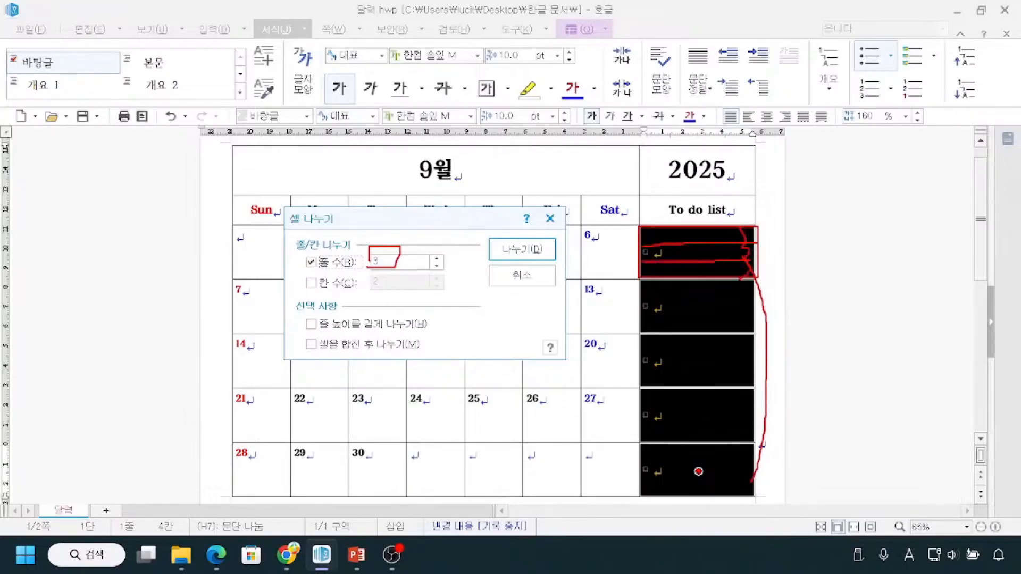
{"action": "key", "text": "Escape"}
{"action": "left_click", "coordinate": [311, 324]}
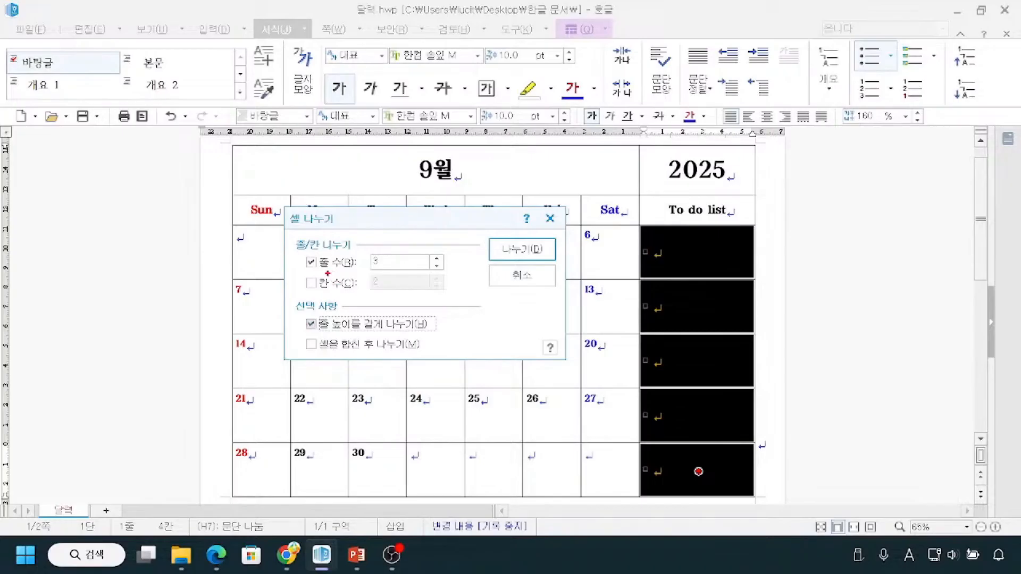
{"action": "left_click_drag", "start_coordinate": [637, 228], "coordinate": [758, 277]}
{"action": "left_click_drag", "start_coordinate": [319, 330], "coordinate": [386, 332]}
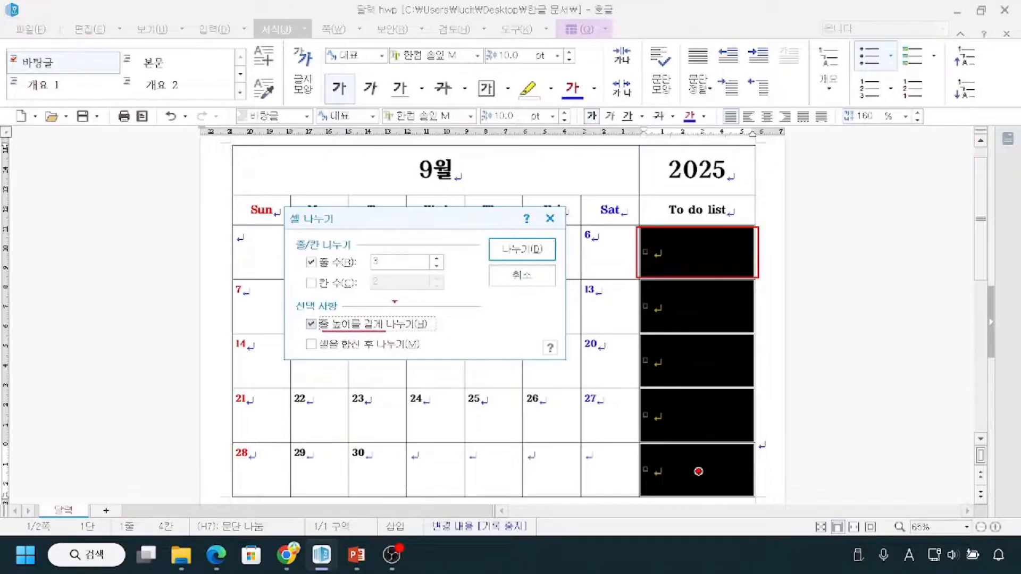
{"action": "left_click_drag", "start_coordinate": [367, 269], "coordinate": [386, 270]}
{"action": "mouse_move", "coordinate": [511, 235]}
{"action": "left_mouse_down"}
{"action": "mouse_move", "coordinate": [521, 249]}
{"action": "mouse_move", "coordinate": [534, 229]}
{"action": "left_mouse_up"}
{"action": "key", "text": "Escape"}
{"action": "left_click", "coordinate": [527, 248]}
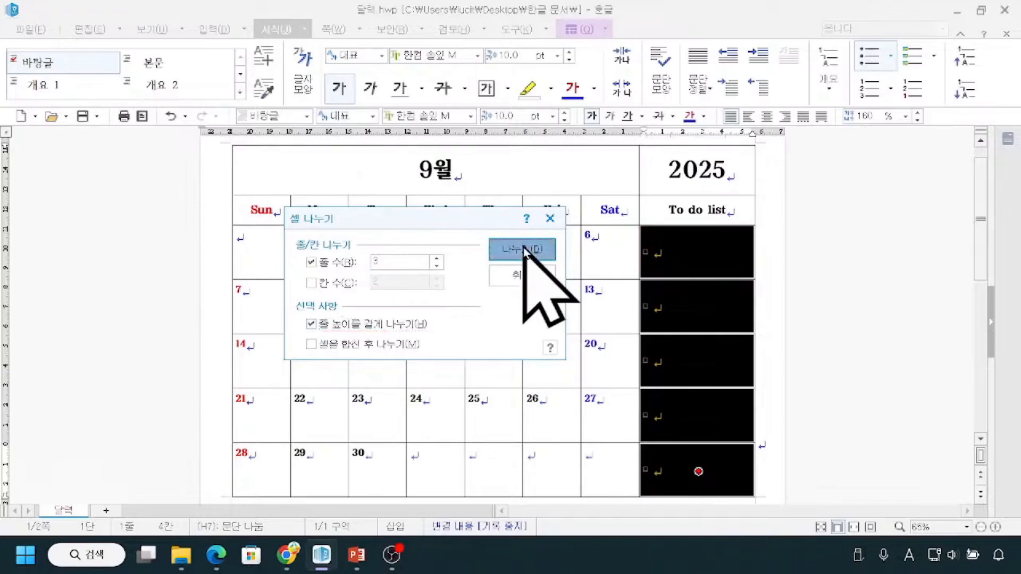
{"action": "left_click", "coordinate": [817, 318]}
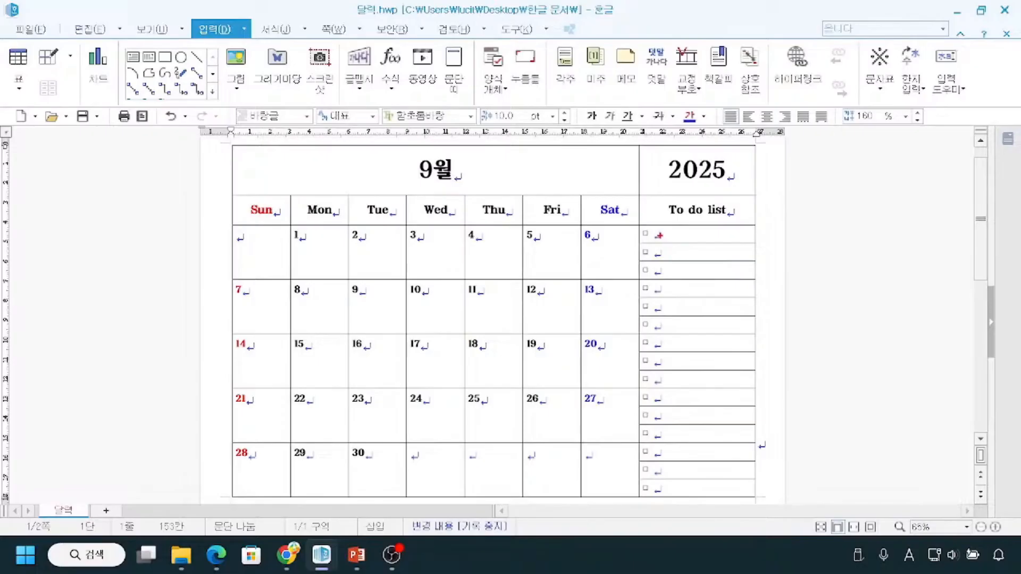
{"action": "left_click_drag", "start_coordinate": [667, 227], "coordinate": [668, 313]}
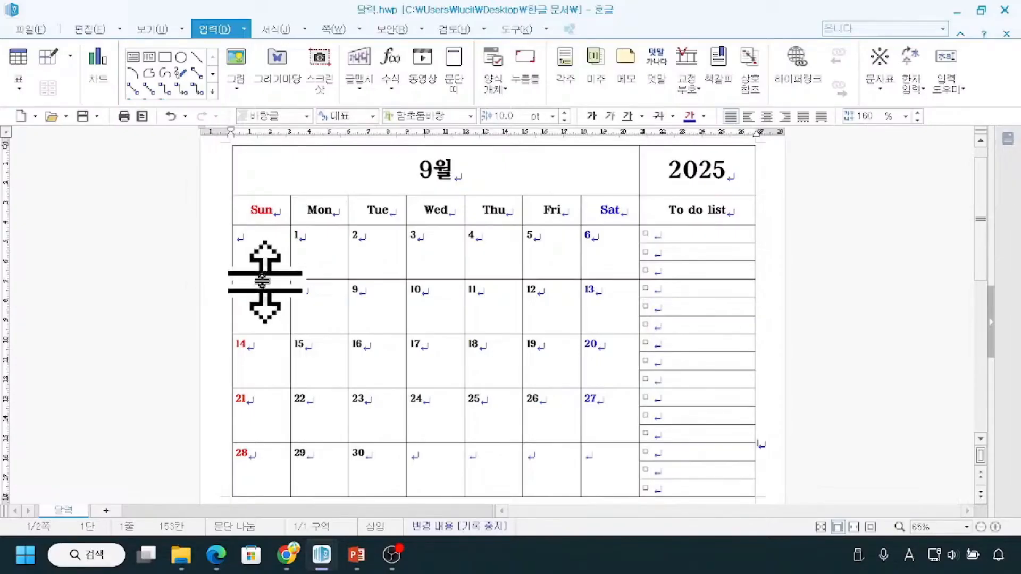
Switch to the May calendar document and examine its horizontal lines, the To do list divider and the borders between weekdays.
{"action": "mouse_move", "coordinate": [321, 555]}
{"action": "left_click", "coordinate": [268, 472]}
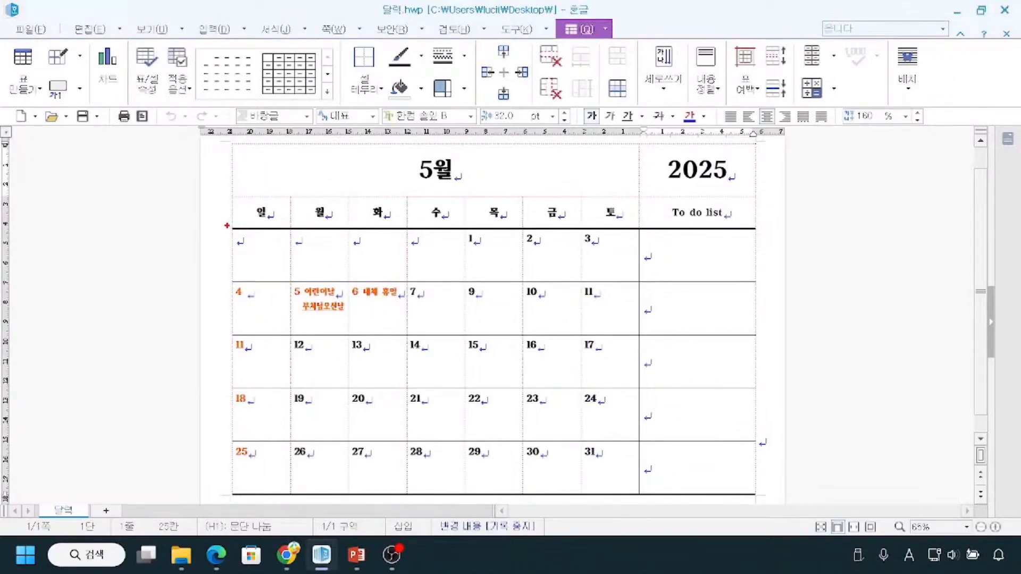
{"action": "mouse_move", "coordinate": [234, 238]}
{"action": "left_mouse_down"}
{"action": "mouse_move", "coordinate": [215, 266]}
{"action": "mouse_move", "coordinate": [217, 402]}
{"action": "mouse_move", "coordinate": [235, 456]}
{"action": "left_mouse_up"}
{"action": "mouse_move", "coordinate": [230, 216]}
{"action": "left_mouse_down"}
{"action": "mouse_move", "coordinate": [258, 244]}
{"action": "mouse_move", "coordinate": [766, 239]}
{"action": "left_mouse_up"}
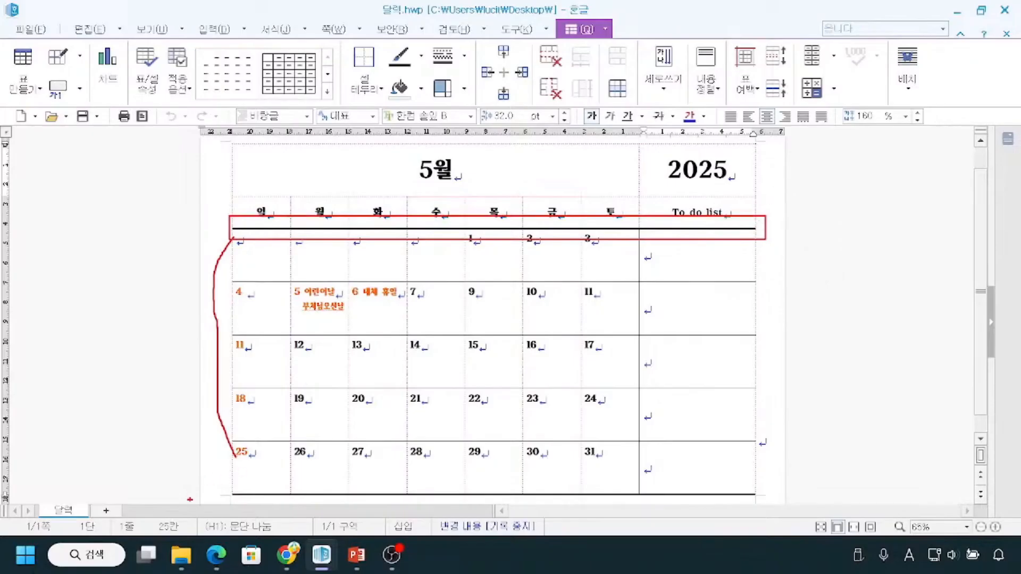
{"action": "mouse_move", "coordinate": [220, 482]}
{"action": "left_mouse_down"}
{"action": "mouse_move", "coordinate": [255, 507]}
{"action": "mouse_move", "coordinate": [386, 513]}
{"action": "mouse_move", "coordinate": [772, 503]}
{"action": "left_mouse_up"}
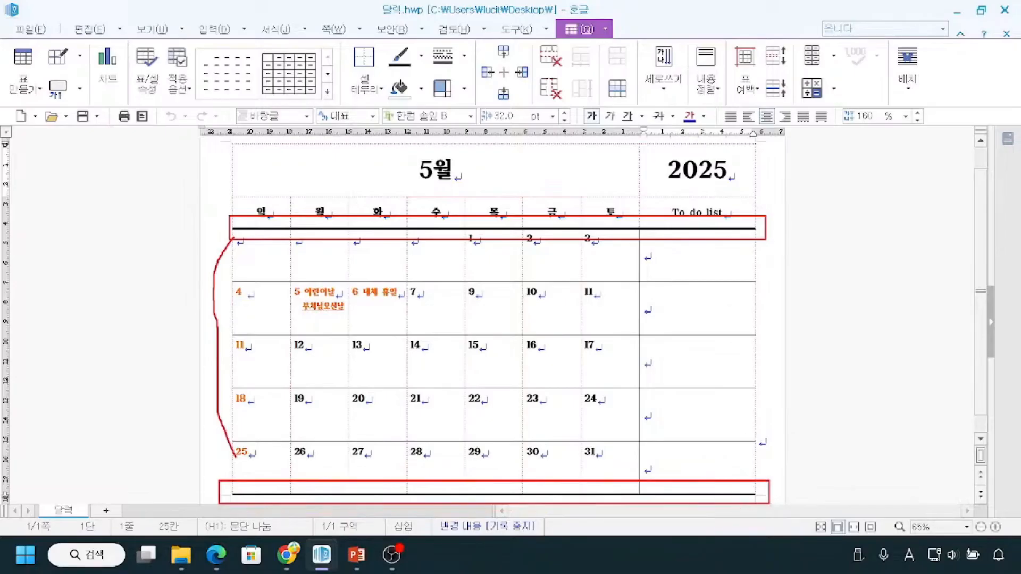
{"action": "key", "text": "Escape"}
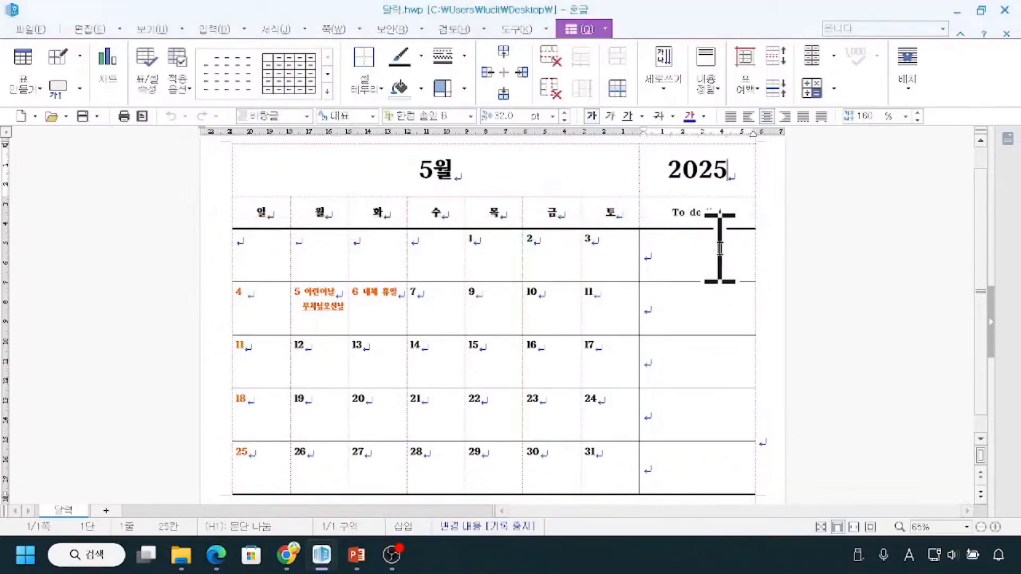
{"action": "key", "text": "ctrl+2"}
{"action": "mouse_move", "coordinate": [675, 309]}
{"action": "left_mouse_down"}
{"action": "mouse_move", "coordinate": [672, 324]}
{"action": "mouse_move", "coordinate": [680, 305]}
{"action": "left_mouse_up"}
{"action": "mouse_move", "coordinate": [424, 288]}
{"action": "left_mouse_down"}
{"action": "mouse_move", "coordinate": [463, 315]}
{"action": "mouse_move", "coordinate": [407, 309]}
{"action": "left_mouse_up"}
{"action": "left_click_drag", "start_coordinate": [638, 231], "coordinate": [646, 492]}
{"action": "left_click_drag", "start_coordinate": [237, 258], "coordinate": [225, 283]}
{"action": "left_click_drag", "start_coordinate": [302, 240], "coordinate": [300, 269]}
{"action": "left_click_drag", "start_coordinate": [401, 244], "coordinate": [385, 272]}
{"action": "left_click_drag", "start_coordinate": [539, 244], "coordinate": [522, 268]}
{"action": "left_click_drag", "start_coordinate": [629, 247], "coordinate": [616, 272]}
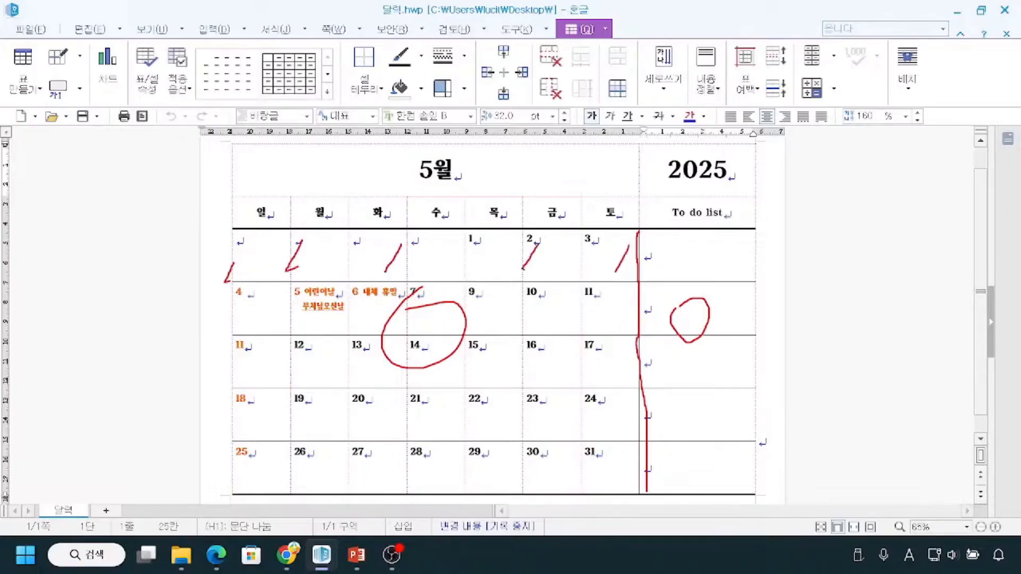
{"action": "key", "text": "Escape"}
Open the print preview of the May calendar, check which cell borders print between the weekdays, and close the preview.
{"action": "left_click", "coordinate": [35, 29]}
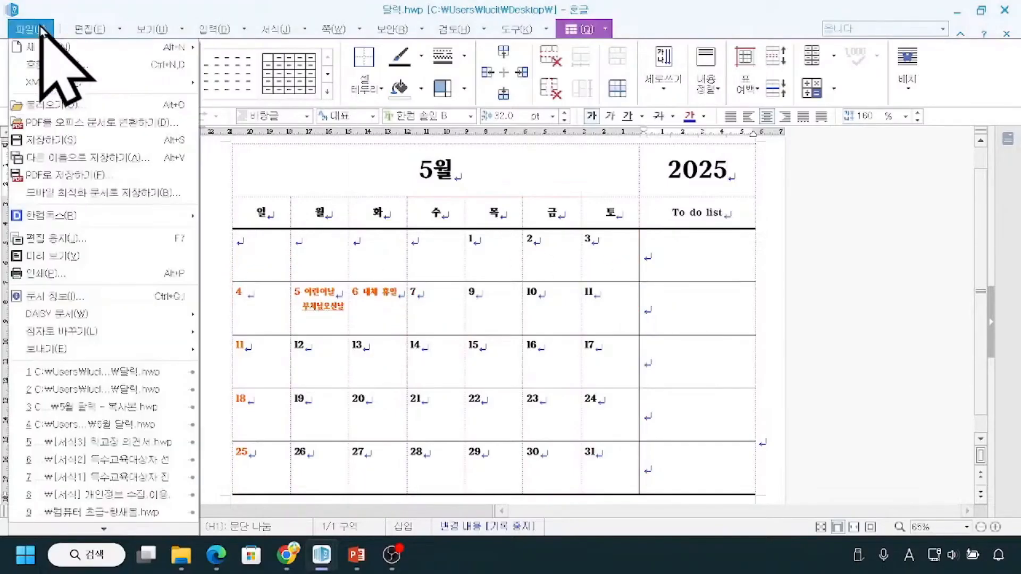
{"action": "left_click", "coordinate": [58, 256]}
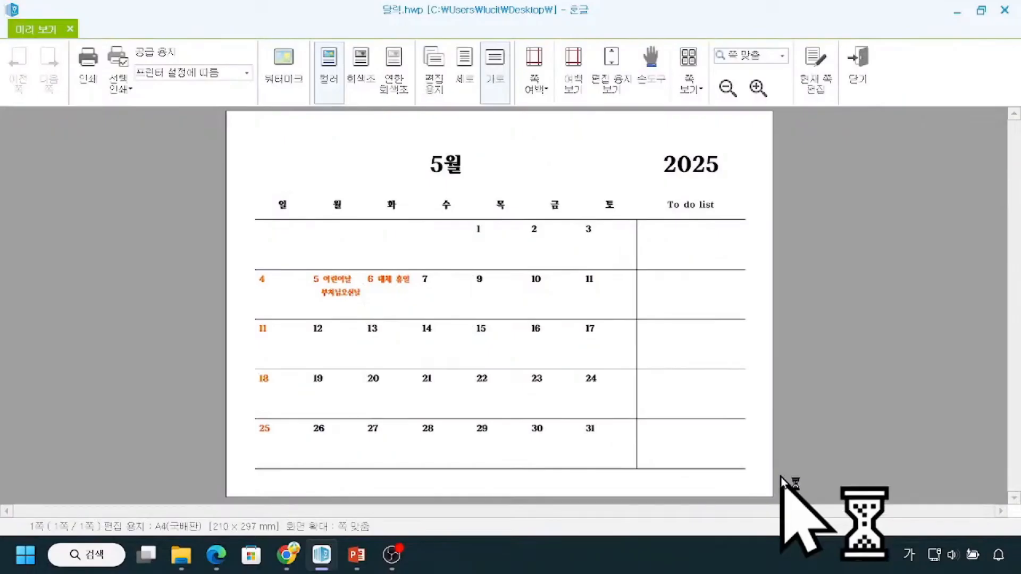
{"action": "key", "text": "ctrl+2"}
{"action": "left_click_drag", "start_coordinate": [305, 210], "coordinate": [308, 315]}
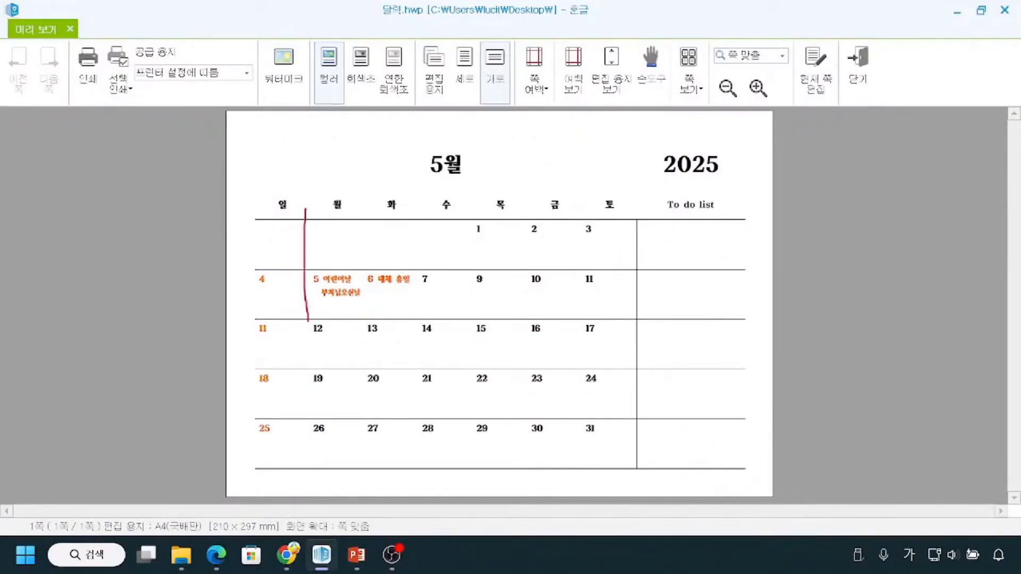
{"action": "left_click_drag", "start_coordinate": [342, 228], "coordinate": [339, 343]}
{"action": "left_click_drag", "start_coordinate": [397, 240], "coordinate": [405, 361]}
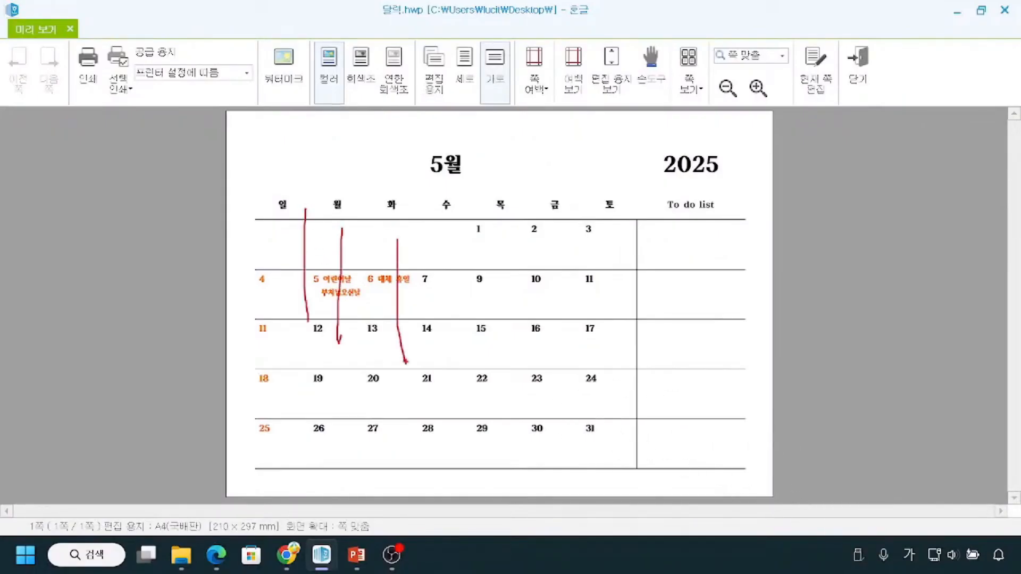
{"action": "key", "text": "Escape"}
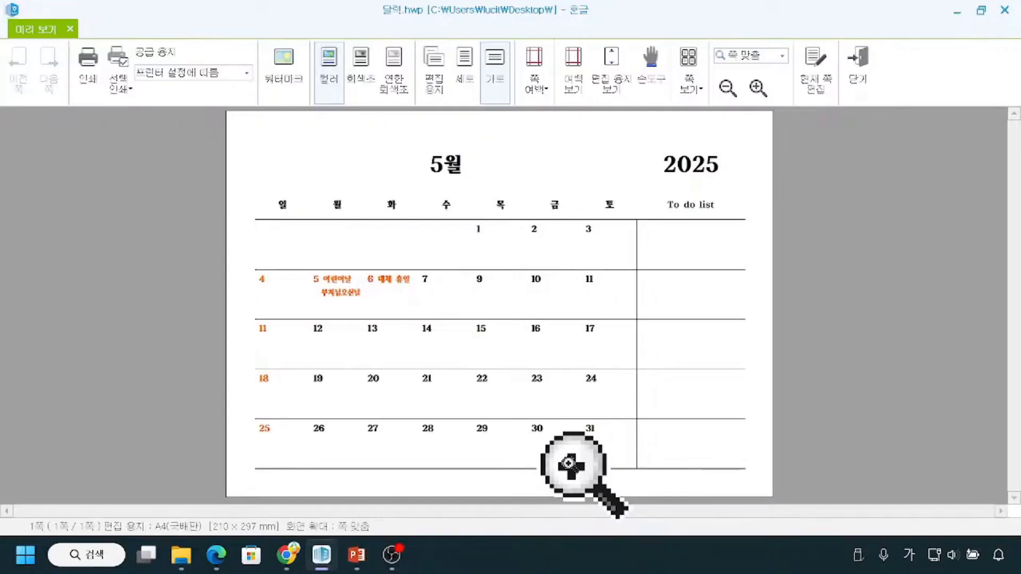
{"action": "key", "text": "Escape"}
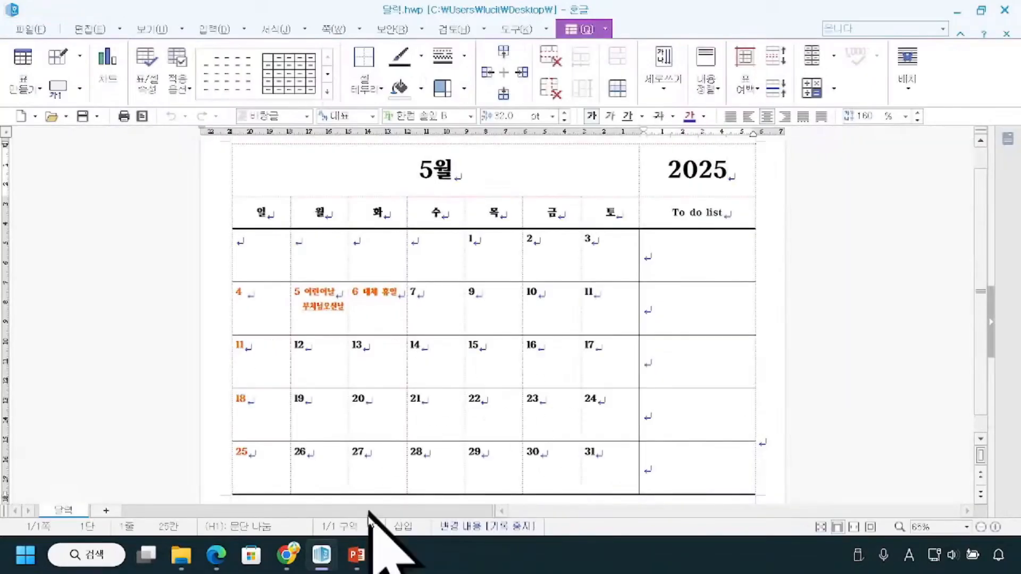
Switch back to the September calendar document and examine the vertical borders between the weekdays and beside the To do list column.
{"action": "mouse_move", "coordinate": [322, 555]}
{"action": "left_click", "coordinate": [428, 452]}
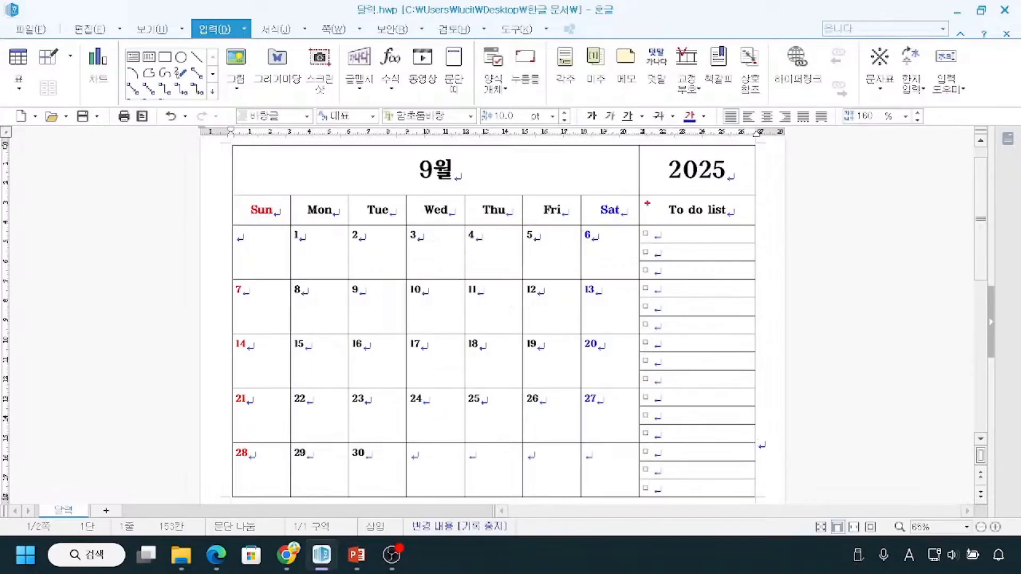
{"action": "left_click_drag", "start_coordinate": [641, 197], "coordinate": [633, 498]}
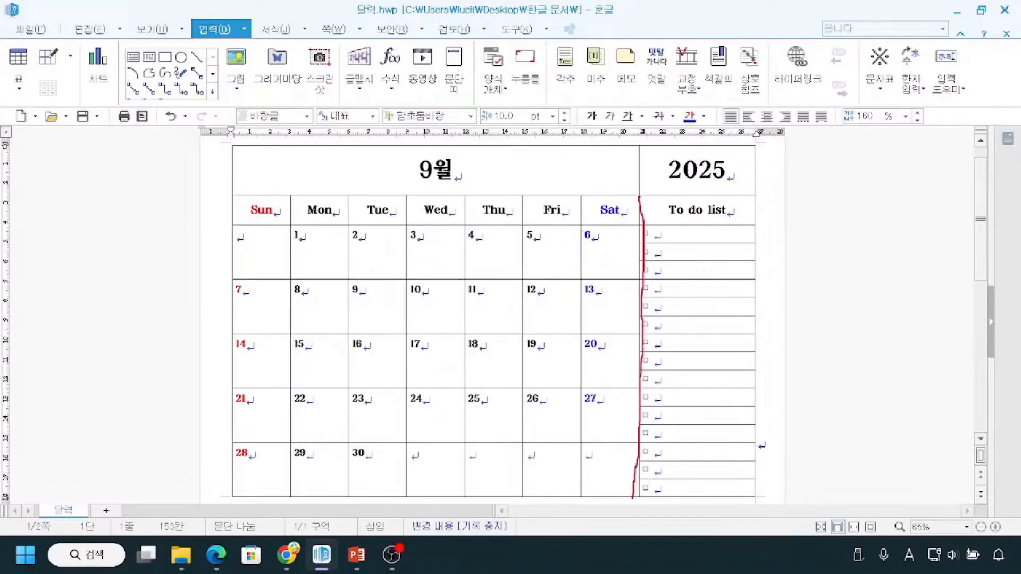
{"action": "left_click_drag", "start_coordinate": [238, 253], "coordinate": [211, 272]}
{"action": "left_click_drag", "start_coordinate": [304, 248], "coordinate": [277, 263]}
{"action": "mouse_move", "coordinate": [355, 244]}
{"action": "left_mouse_down"}
{"action": "mouse_move", "coordinate": [346, 256]}
{"action": "mouse_move", "coordinate": [387, 267]}
{"action": "left_mouse_up"}
{"action": "left_click_drag", "start_coordinate": [456, 254], "coordinate": [441, 263]}
{"action": "left_click_drag", "start_coordinate": [498, 244], "coordinate": [480, 259]}
{"action": "left_click_drag", "start_coordinate": [526, 243], "coordinate": [512, 256]}
{"action": "key", "text": "Escape"}
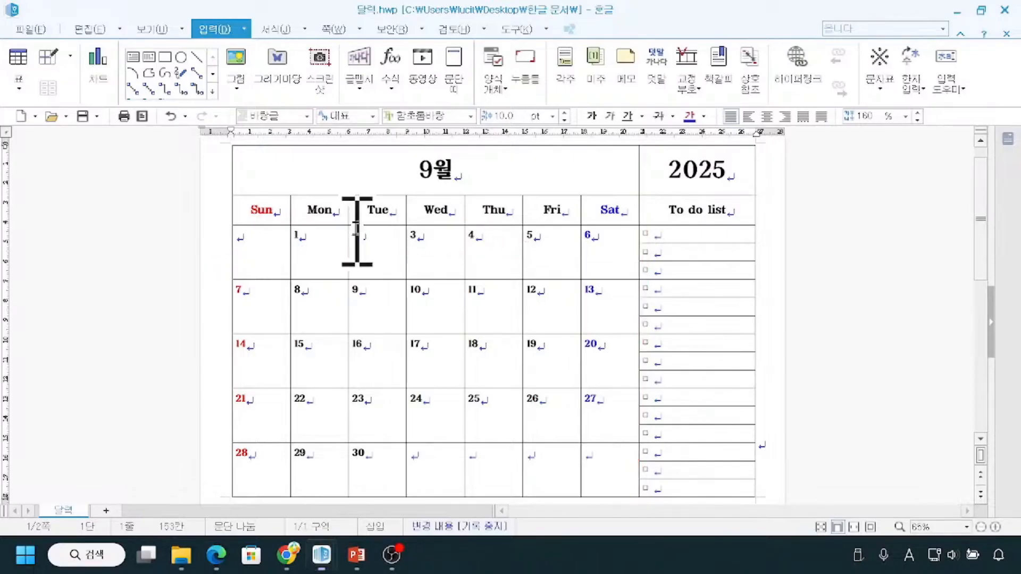
Select the block of calendar cells from the "Sun" heading to the last cell of the "Sat" column.
{"action": "mouse_move", "coordinate": [264, 211]}
{"action": "left_mouse_down"}
{"action": "mouse_move", "coordinate": [472, 239]}
{"action": "mouse_move", "coordinate": [596, 291]}
{"action": "mouse_move", "coordinate": [585, 319]}
{"action": "left_mouse_up"}
{"action": "left_click_drag", "start_coordinate": [584, 345], "coordinate": [600, 467]}
{"action": "key", "text": "ctrl"}
{"action": "key", "text": "ctrl"}
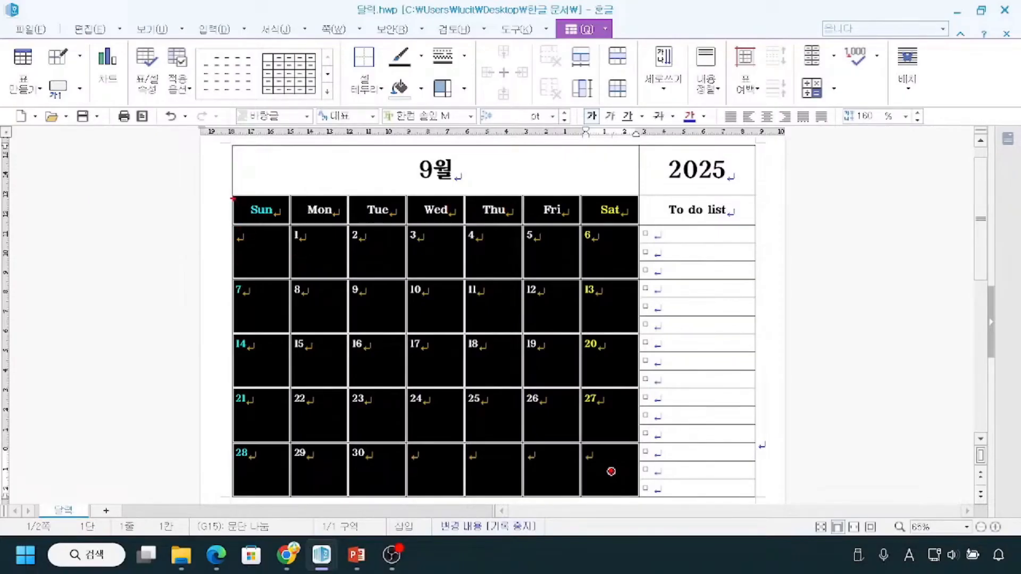
{"action": "left_click_drag", "start_coordinate": [236, 253], "coordinate": [216, 276]}
{"action": "left_click_drag", "start_coordinate": [303, 247], "coordinate": [272, 270]}
{"action": "left_click_drag", "start_coordinate": [362, 247], "coordinate": [338, 266]}
{"action": "left_click_drag", "start_coordinate": [417, 256], "coordinate": [390, 272]}
{"action": "left_click_drag", "start_coordinate": [483, 252], "coordinate": [444, 276]}
{"action": "left_click_drag", "start_coordinate": [525, 246], "coordinate": [505, 274]}
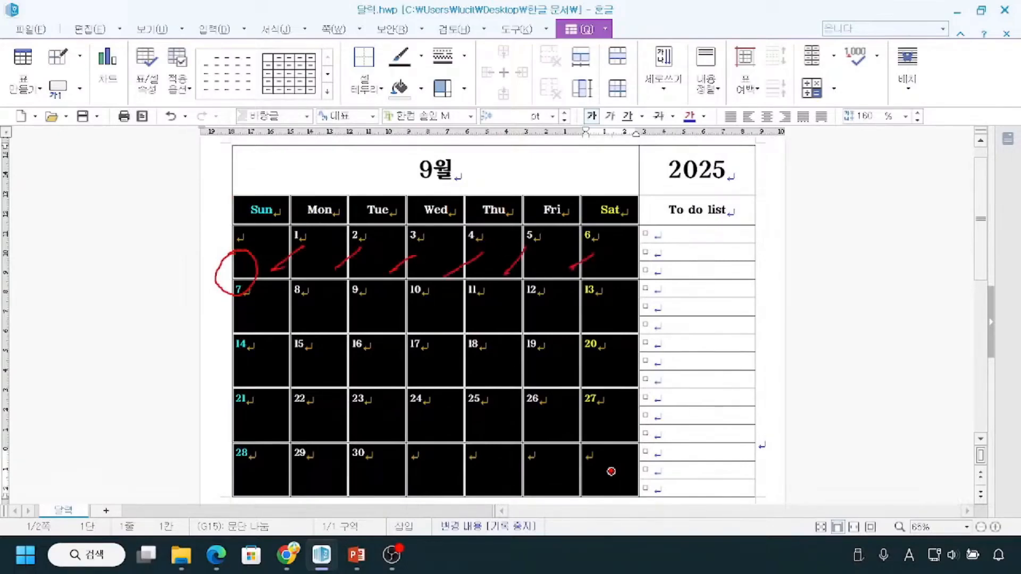
{"action": "mouse_move", "coordinate": [650, 246]}
{"action": "left_mouse_down"}
{"action": "mouse_move", "coordinate": [611, 255]}
{"action": "mouse_move", "coordinate": [628, 304]}
{"action": "mouse_move", "coordinate": [678, 271]}
{"action": "mouse_move", "coordinate": [645, 247]}
{"action": "left_mouse_up"}
{"action": "mouse_move", "coordinate": [256, 251]}
{"action": "left_mouse_down"}
{"action": "mouse_move", "coordinate": [194, 290]}
{"action": "mouse_move", "coordinate": [230, 255]}
{"action": "left_mouse_up"}
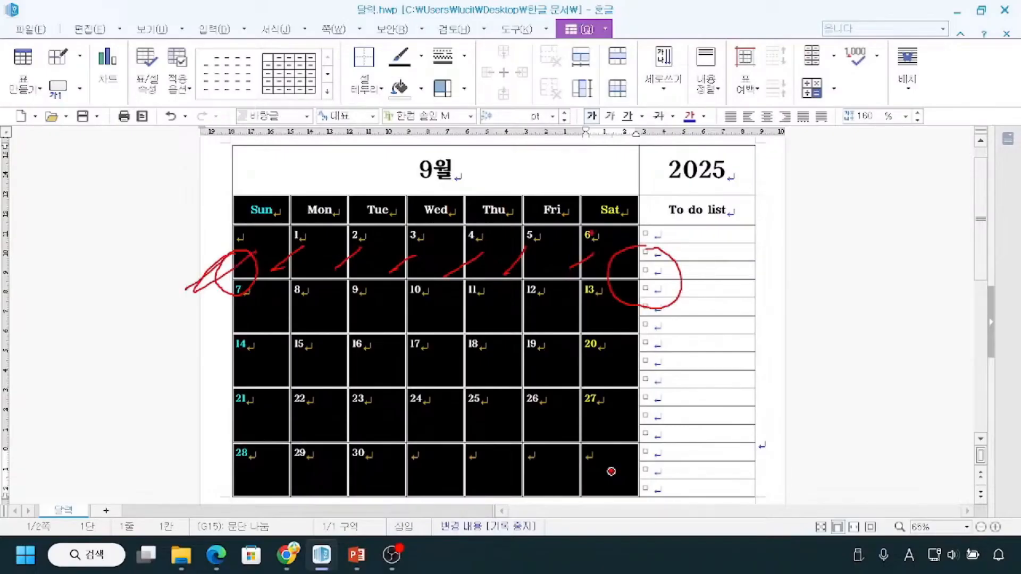
{"action": "left_click_drag", "start_coordinate": [639, 306], "coordinate": [633, 450]}
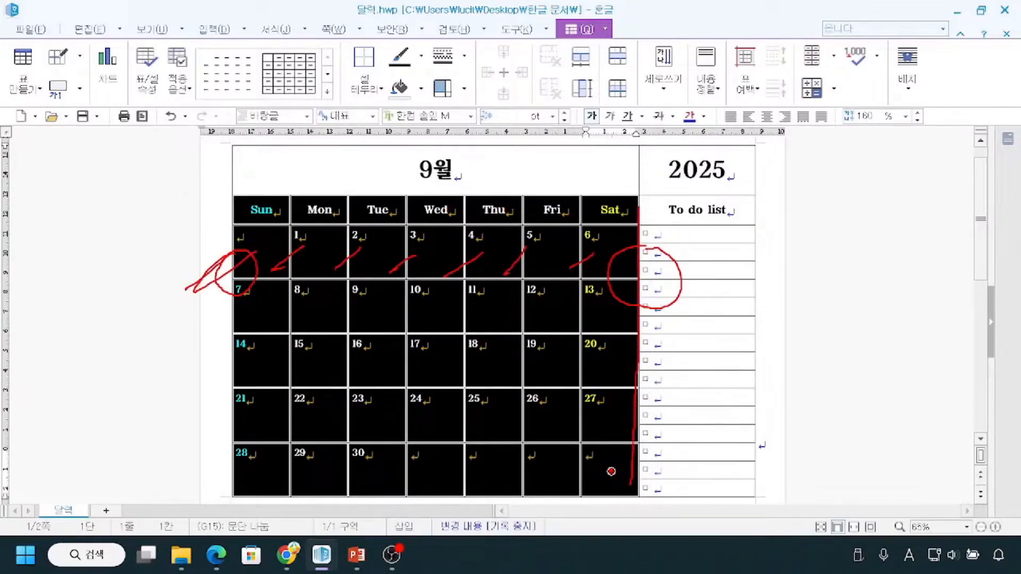
{"action": "left_click_drag", "start_coordinate": [243, 251], "coordinate": [187, 285]}
{"action": "left_click_drag", "start_coordinate": [292, 251], "coordinate": [271, 268]}
{"action": "key", "text": "Escape"}
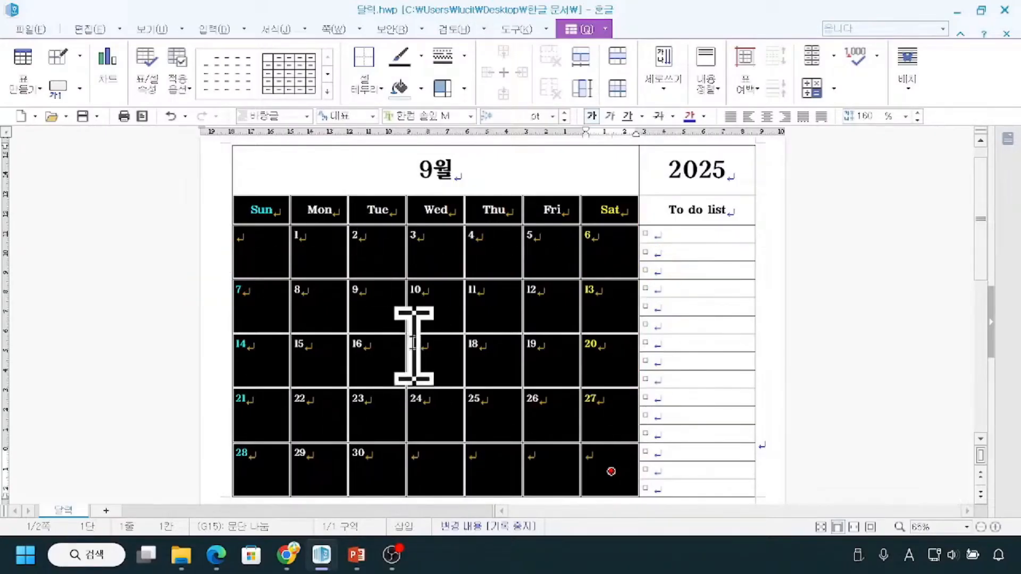
{"action": "right_click", "coordinate": [376, 250]}
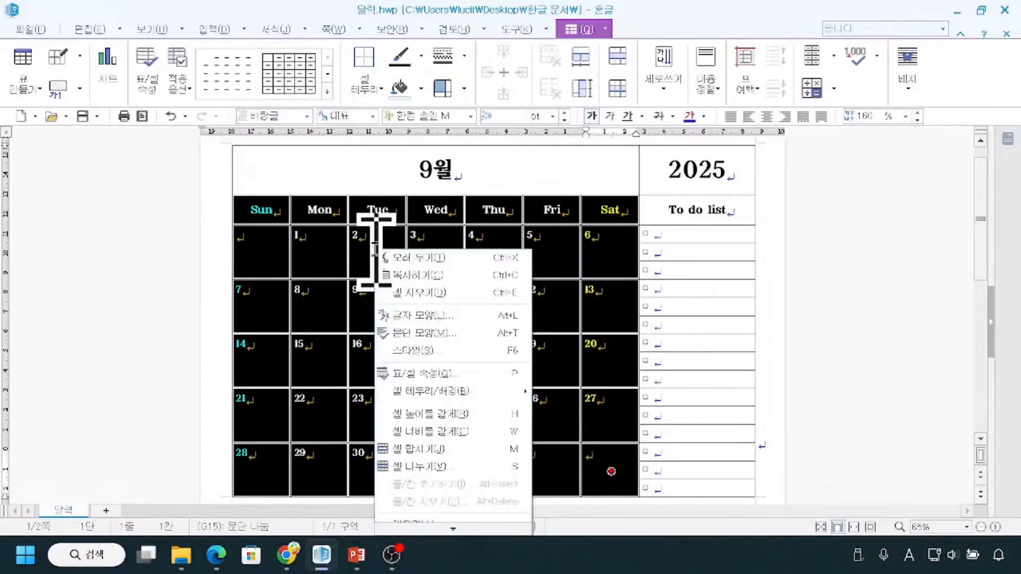
{"action": "left_click", "coordinate": [423, 375]}
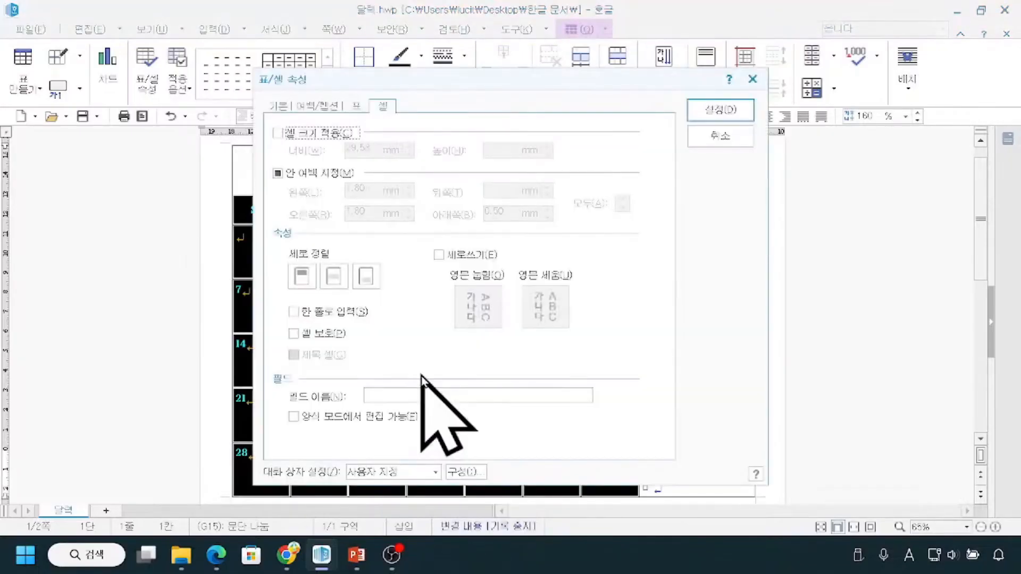
{"action": "left_click", "coordinate": [357, 108]}
{"action": "left_click", "coordinate": [334, 109]}
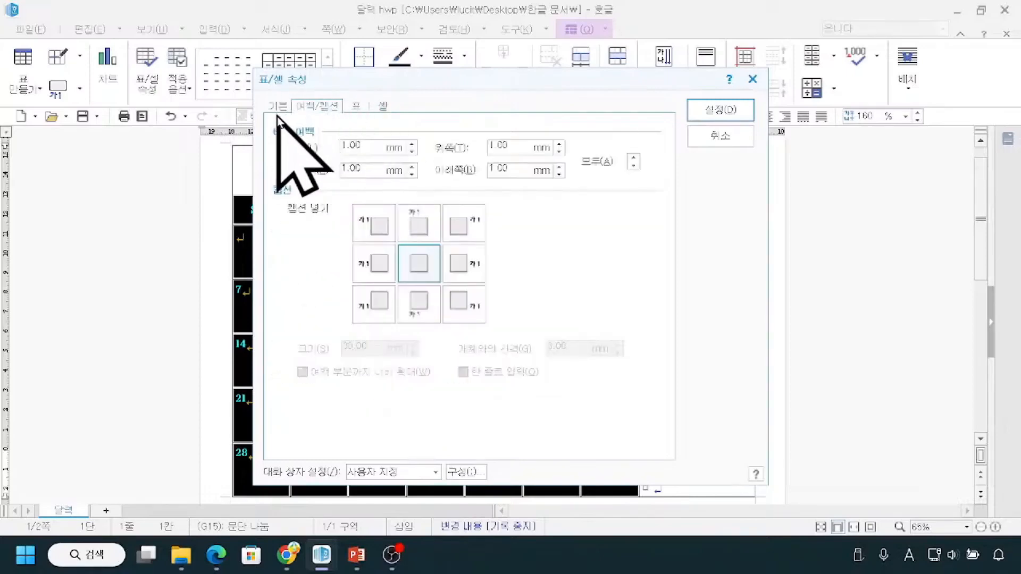
{"action": "left_click", "coordinate": [278, 109]}
{"action": "left_click", "coordinate": [728, 138]}
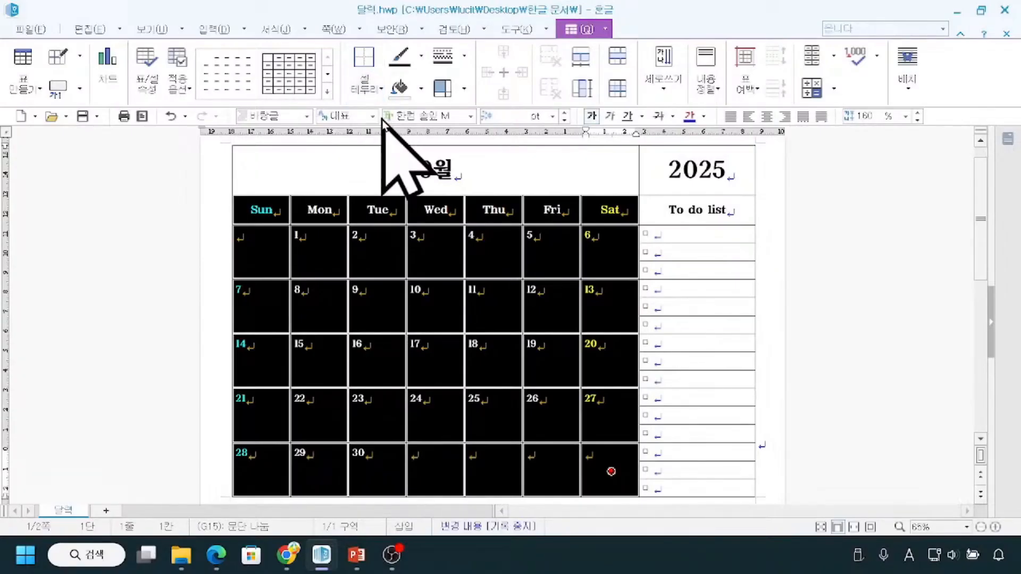
Set the border line type for the selected calendar cells to no line and bring up the border position choices.
{"action": "left_click", "coordinate": [464, 61]}
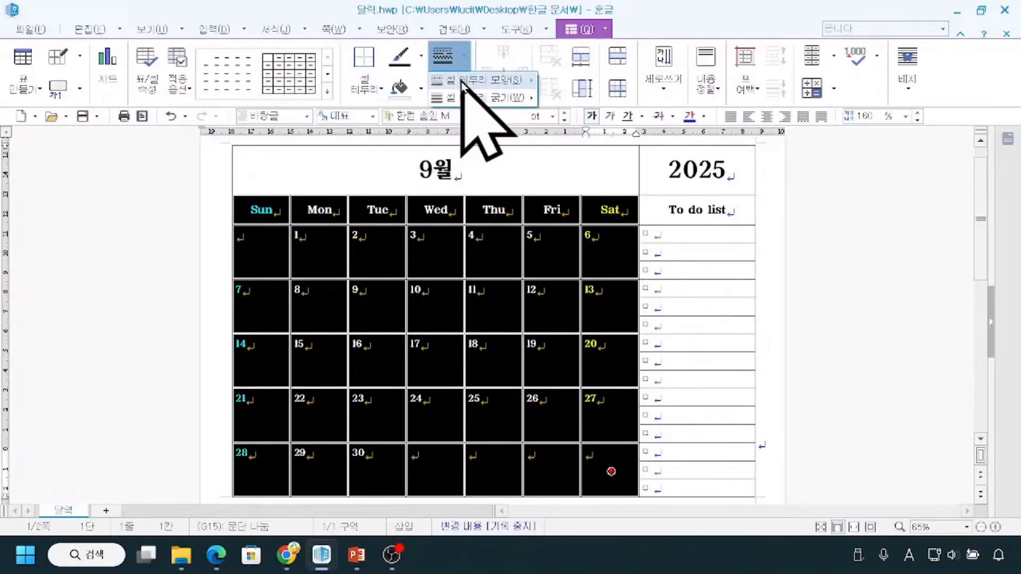
{"action": "left_click", "coordinate": [463, 79]}
{"action": "key", "text": "ctrl"}
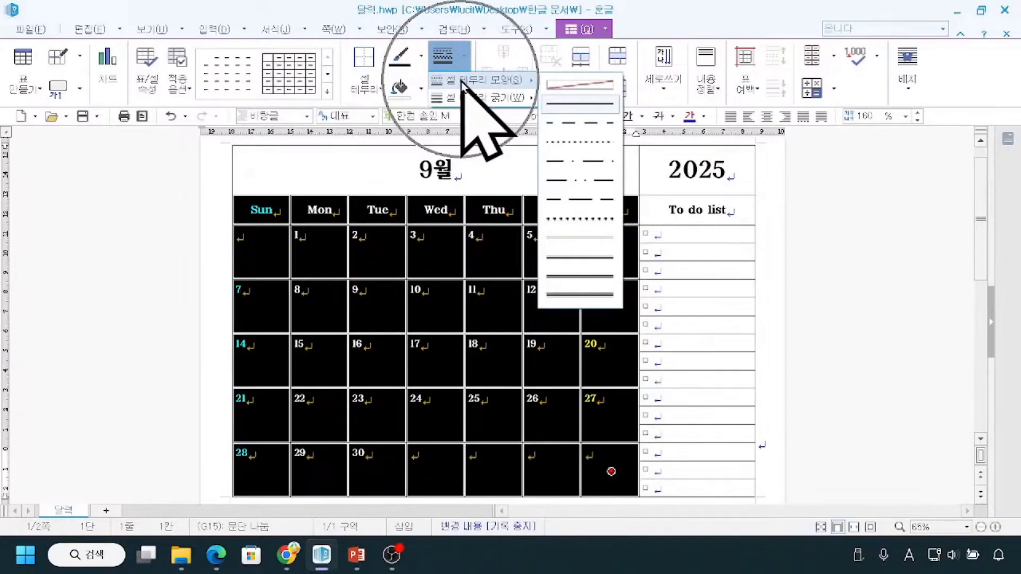
{"action": "left_click", "coordinate": [580, 89]}
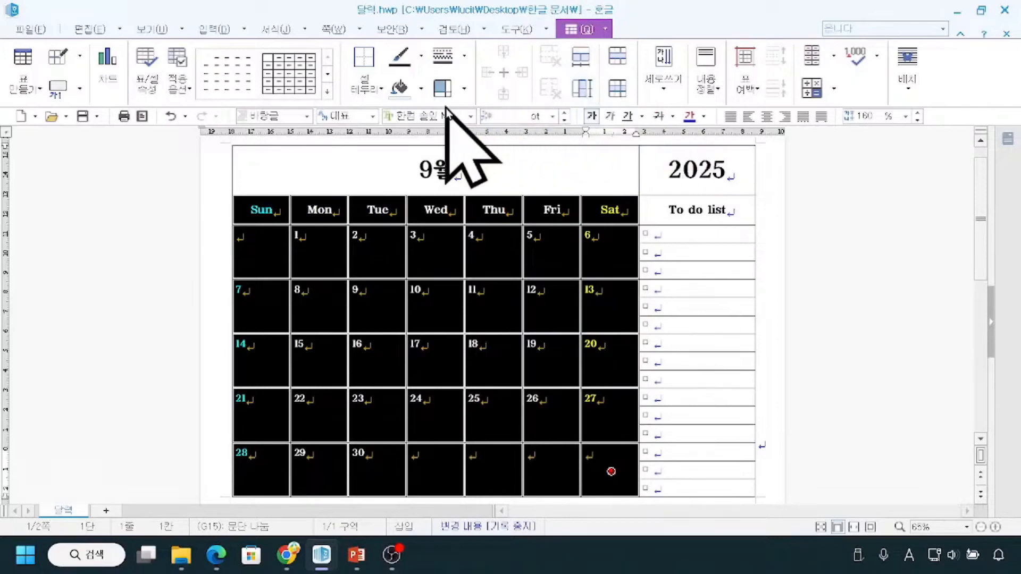
{"action": "left_click", "coordinate": [381, 90]}
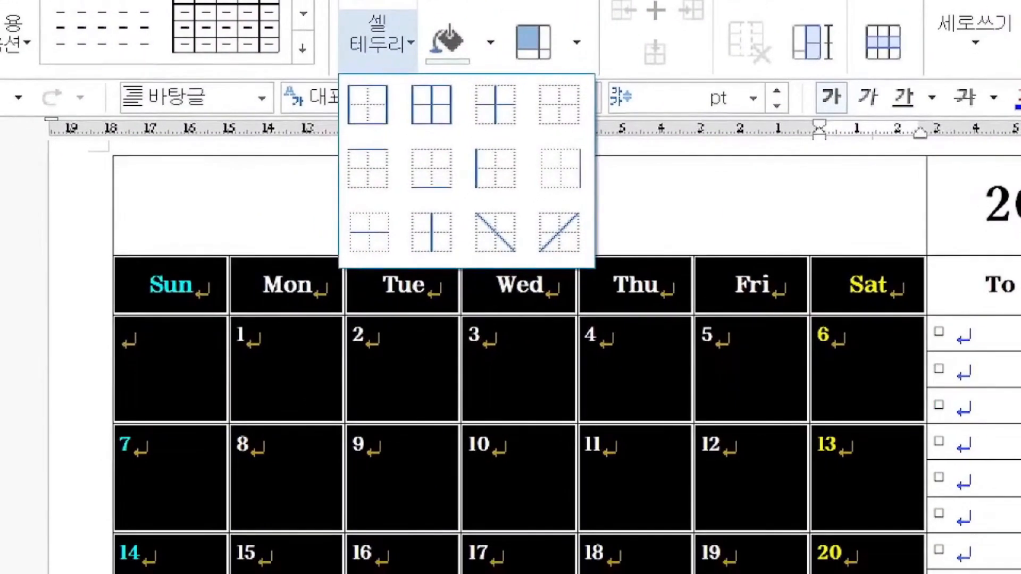
{"action": "left_click_drag", "start_coordinate": [119, 287], "coordinate": [100, 432]}
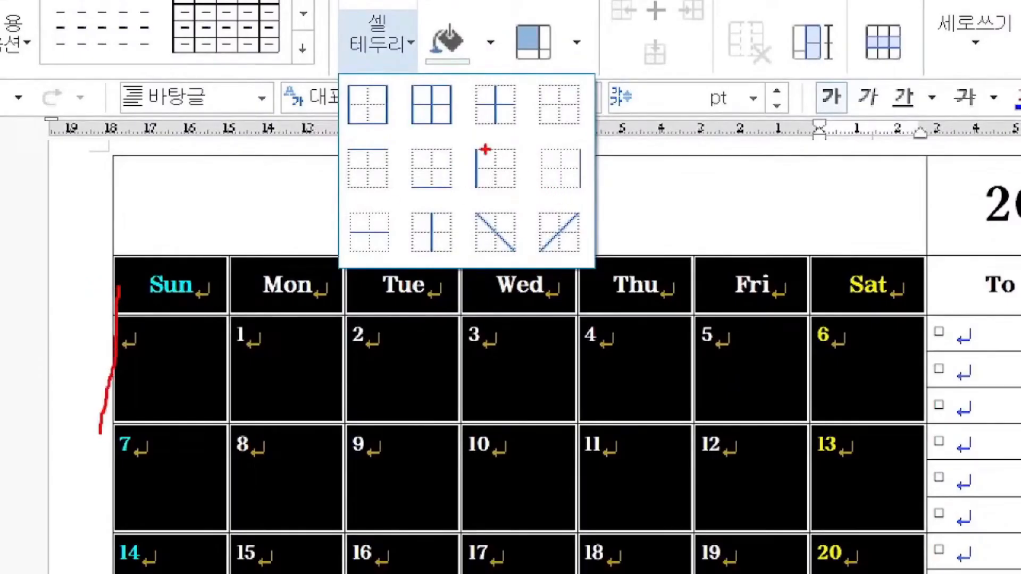
{"action": "left_click_drag", "start_coordinate": [460, 139], "coordinate": [528, 202]}
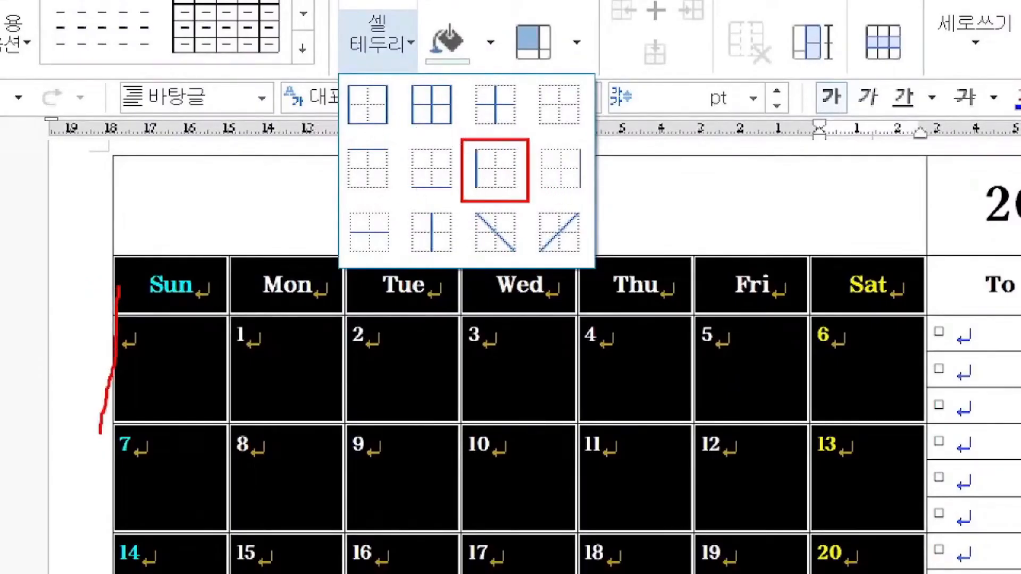
{"action": "left_click_drag", "start_coordinate": [234, 358], "coordinate": [234, 402]}
{"action": "left_click_drag", "start_coordinate": [373, 343], "coordinate": [370, 387]}
{"action": "left_click_drag", "start_coordinate": [480, 361], "coordinate": [479, 399]}
{"action": "left_click_drag", "start_coordinate": [565, 373], "coordinate": [597, 435]}
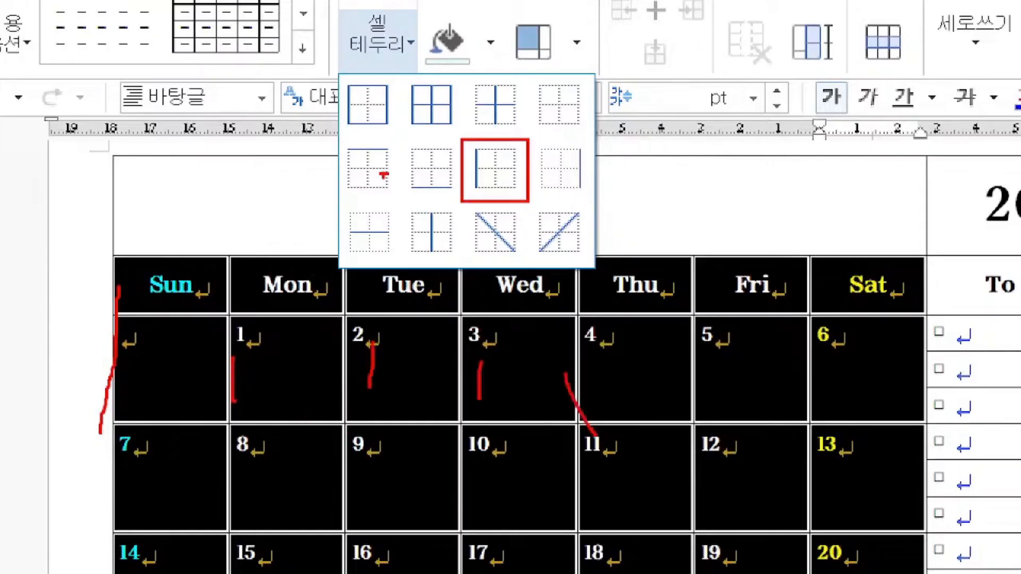
{"action": "mouse_move", "coordinate": [399, 204]}
{"action": "left_mouse_down"}
{"action": "mouse_move", "coordinate": [428, 267]}
{"action": "mouse_move", "coordinate": [461, 272]}
{"action": "left_mouse_up"}
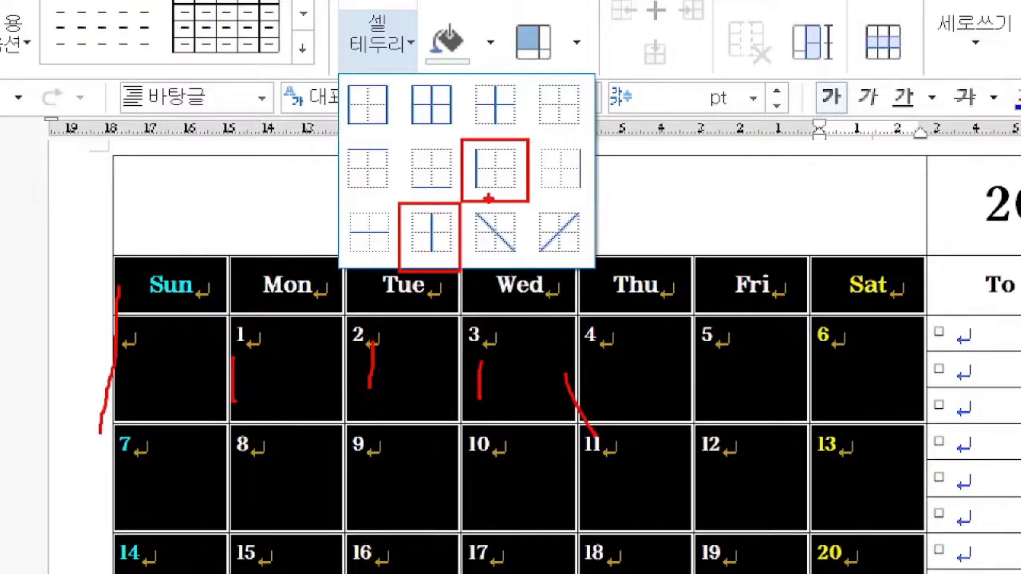
{"action": "left_click_drag", "start_coordinate": [484, 150], "coordinate": [506, 145]}
{"action": "left_click_drag", "start_coordinate": [413, 213], "coordinate": [445, 214]}
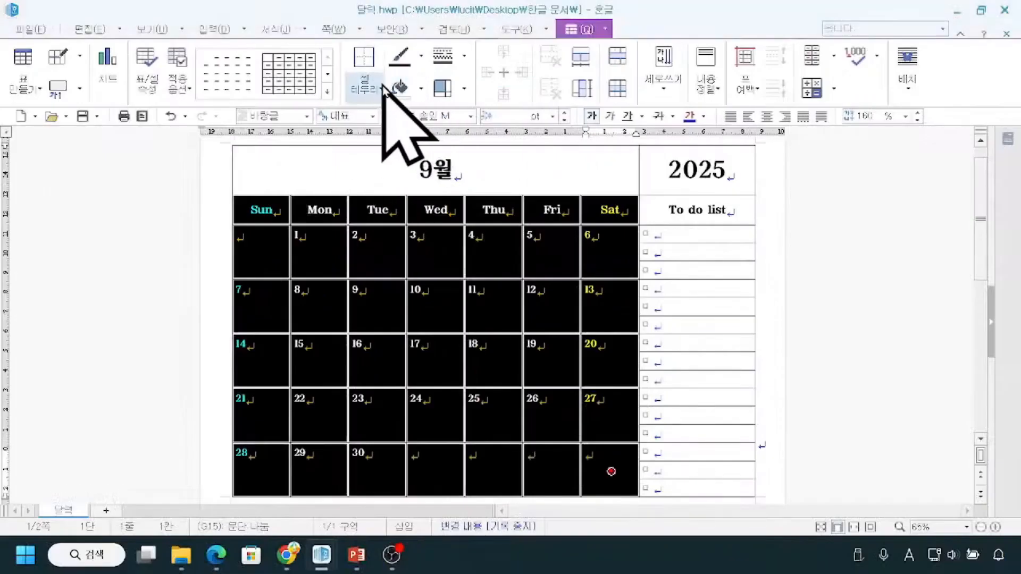
Apply the no-line style to the left border and the inner vertical borders of the selected weekday cells, then deselect them.
{"action": "left_click", "coordinate": [409, 43]}
{"action": "left_click", "coordinate": [431, 153]}
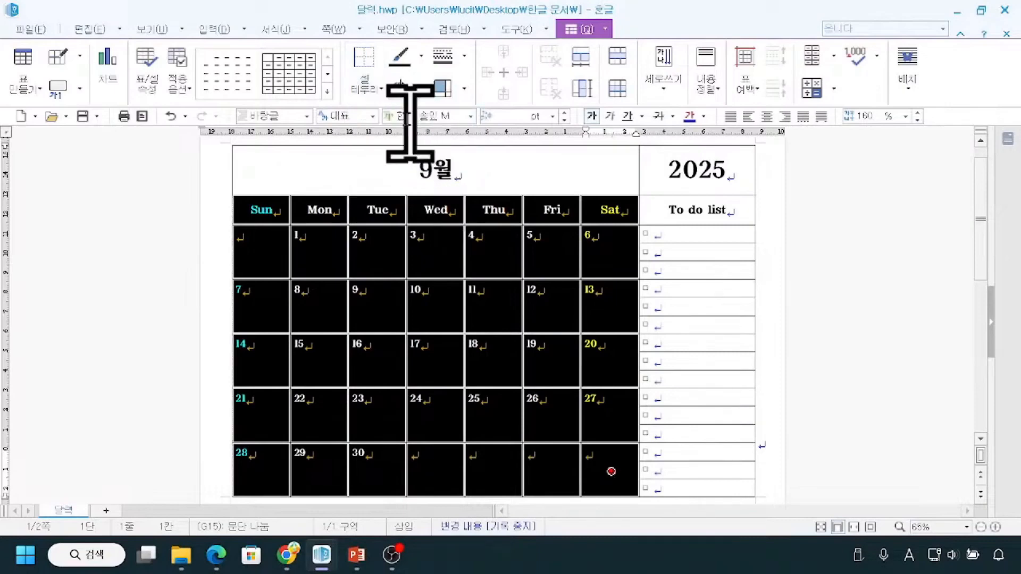
{"action": "left_click", "coordinate": [382, 87]}
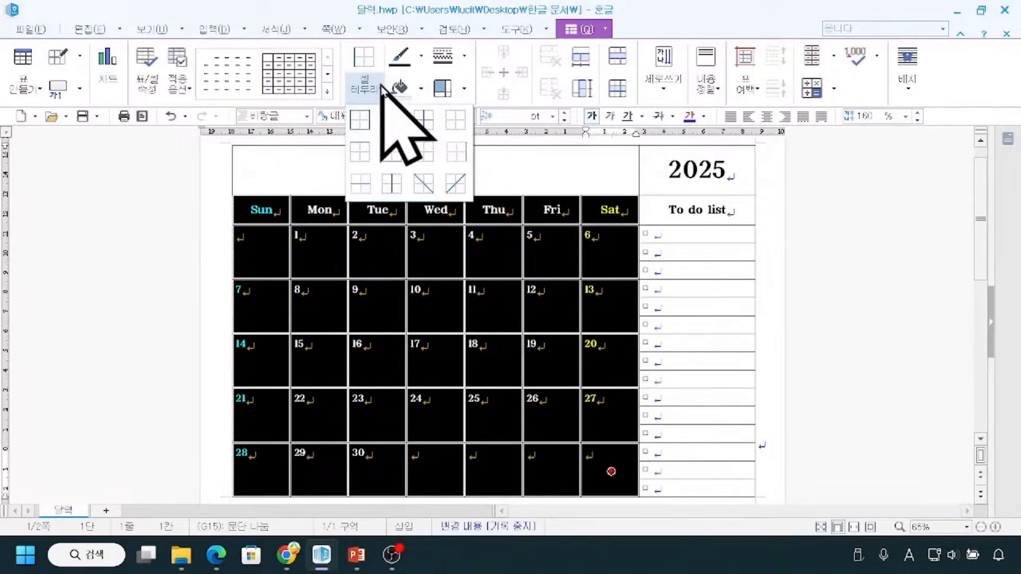
{"action": "left_click", "coordinate": [393, 184]}
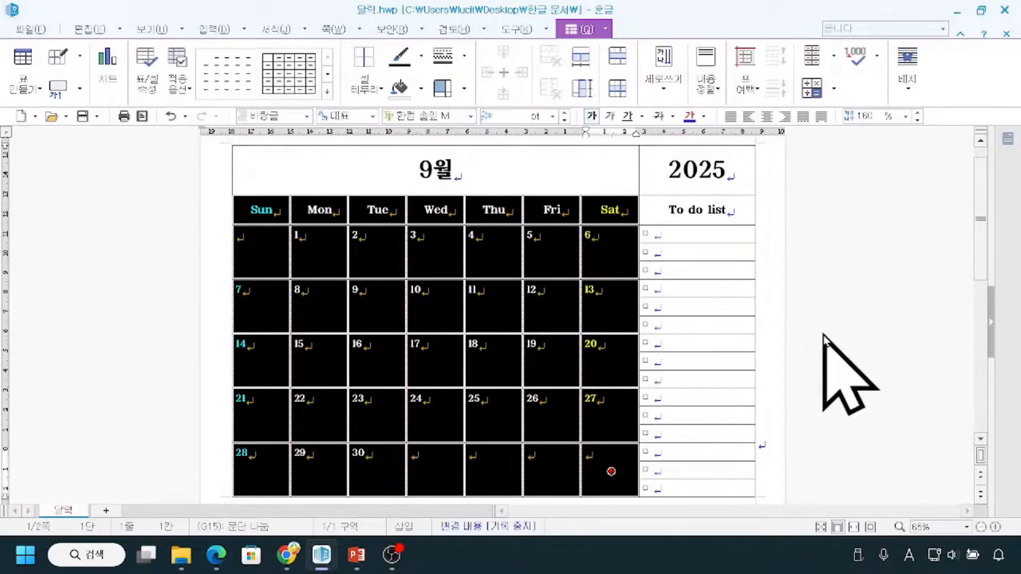
{"action": "left_click", "coordinate": [824, 253]}
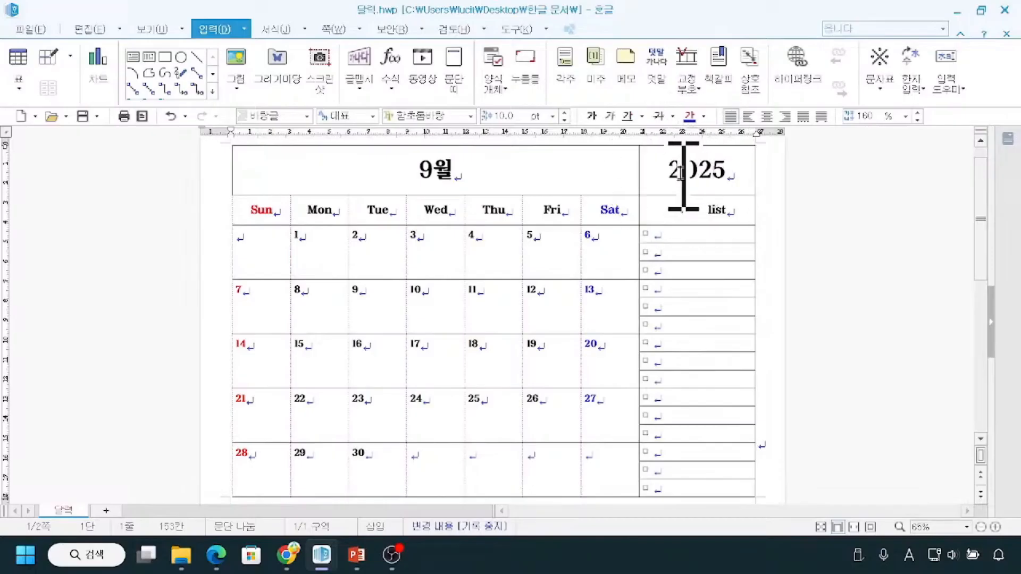
Remove the right border of the whole column from the "2025" cell down to the last To do list row.
{"action": "left_click_drag", "start_coordinate": [682, 165], "coordinate": [706, 479]}
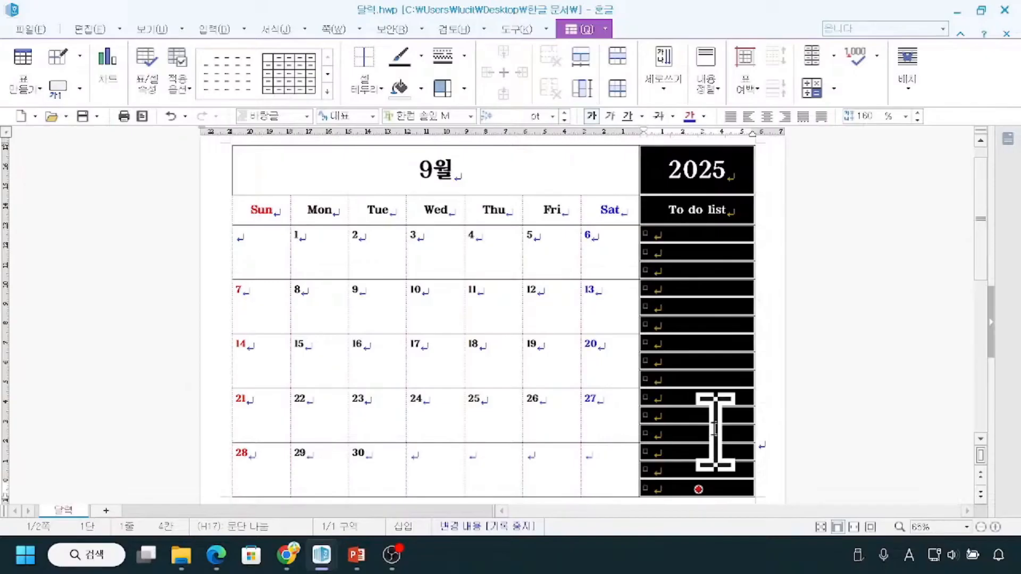
{"action": "key", "text": "ctrl"}
{"action": "key", "text": "ctrl"}
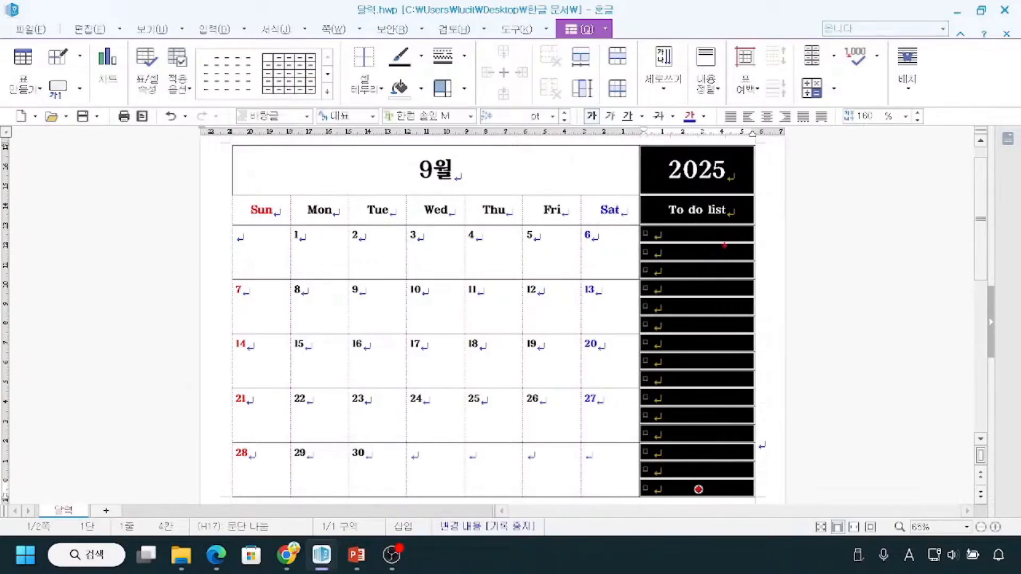
{"action": "mouse_move", "coordinate": [755, 148]}
{"action": "left_mouse_down"}
{"action": "mouse_move", "coordinate": [755, 357]}
{"action": "mouse_move", "coordinate": [742, 461]}
{"action": "left_mouse_up"}
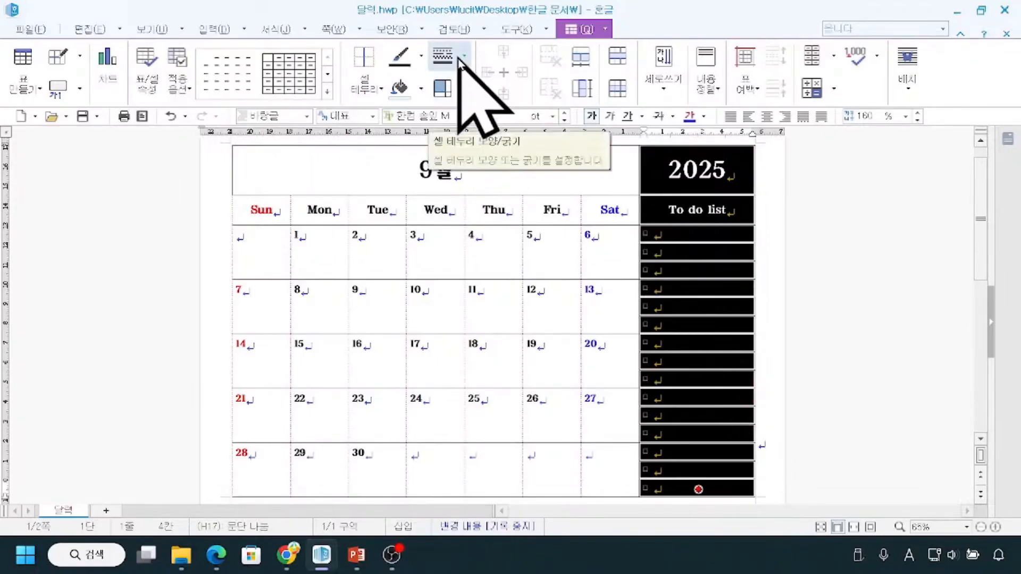
{"action": "left_click", "coordinate": [379, 89]}
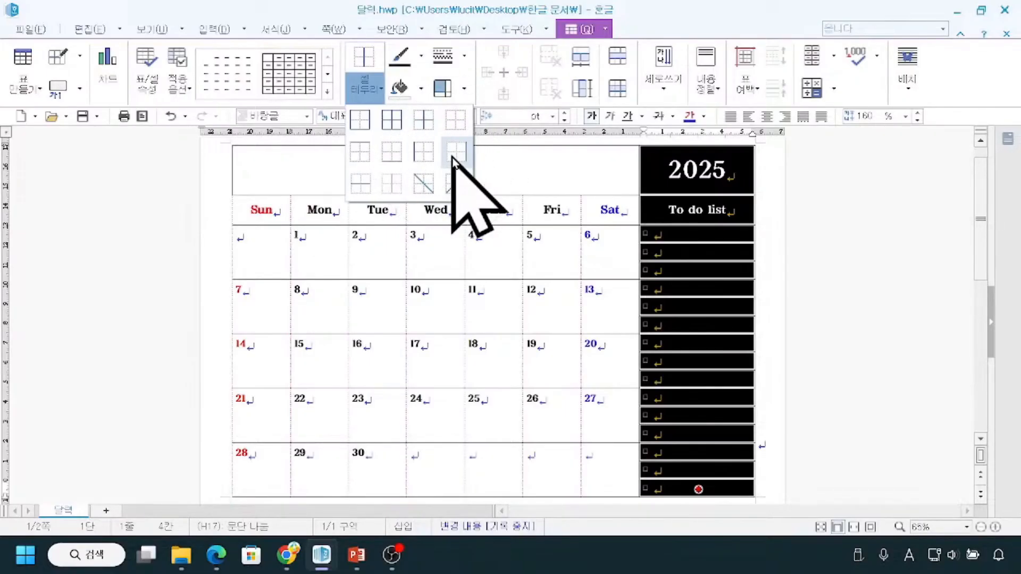
{"action": "left_click", "coordinate": [454, 151]}
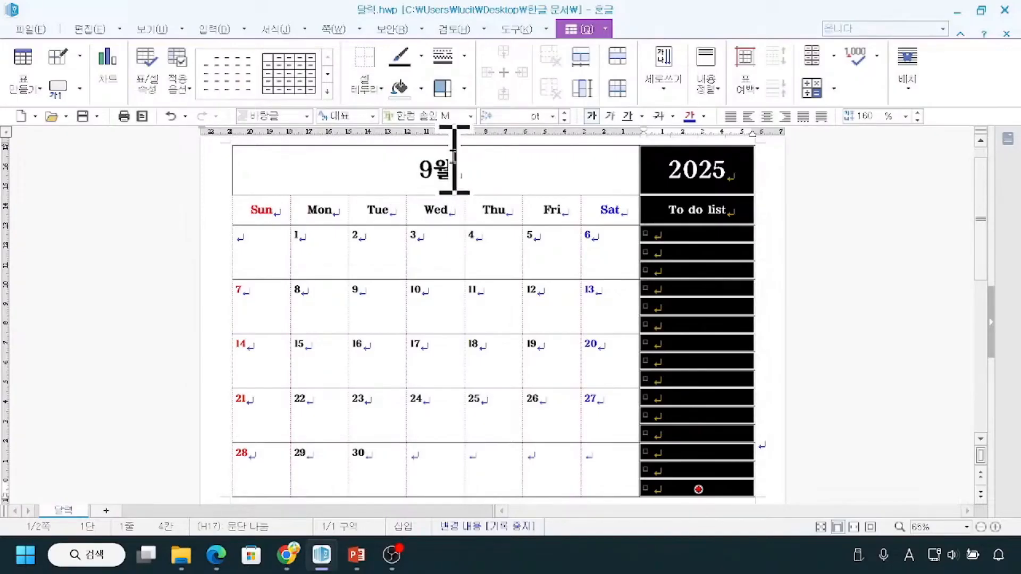
{"action": "left_click", "coordinate": [896, 234]}
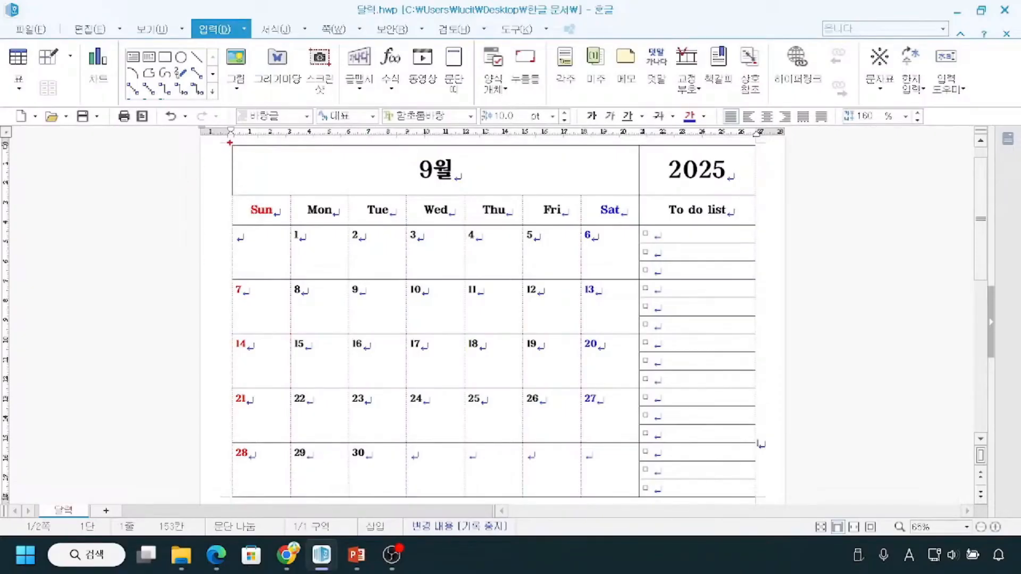
Select the "9월" and "2025" title cells and remove their left border.
{"action": "left_click_drag", "start_coordinate": [241, 152], "coordinate": [749, 145]}
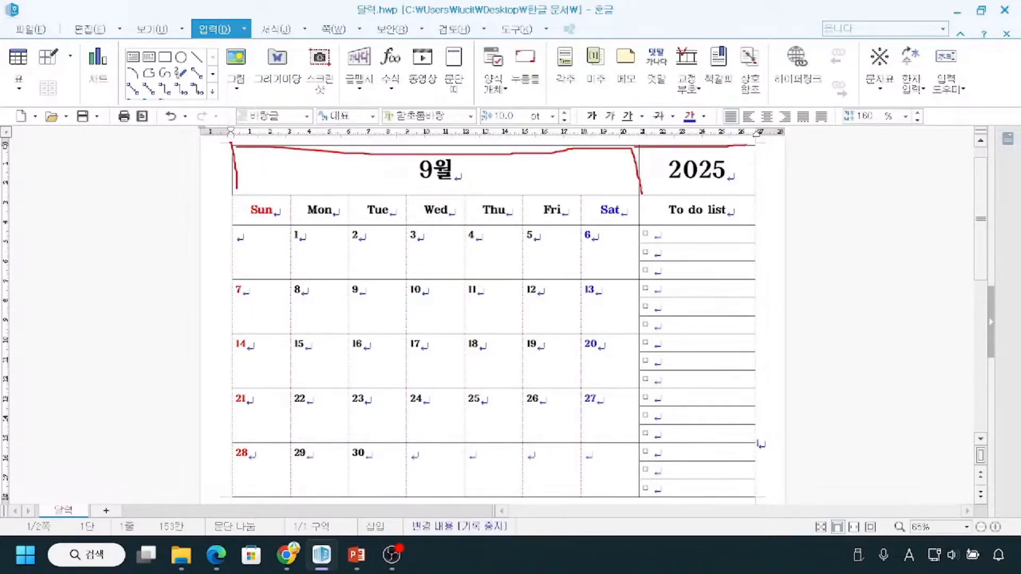
{"action": "left_click_drag", "start_coordinate": [282, 170], "coordinate": [695, 164]}
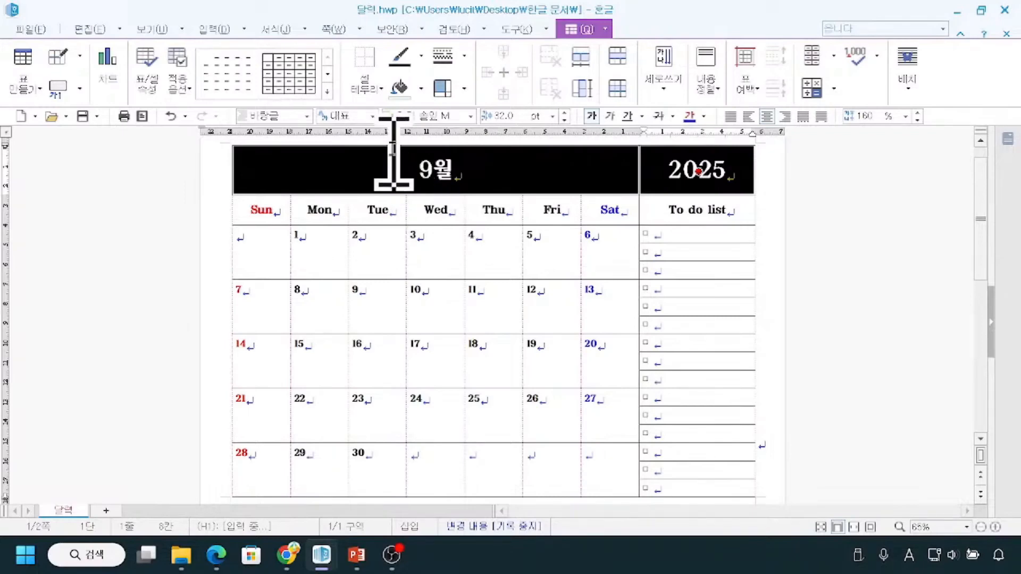
{"action": "left_click", "coordinate": [378, 90]}
{"action": "left_click", "coordinate": [380, 89]}
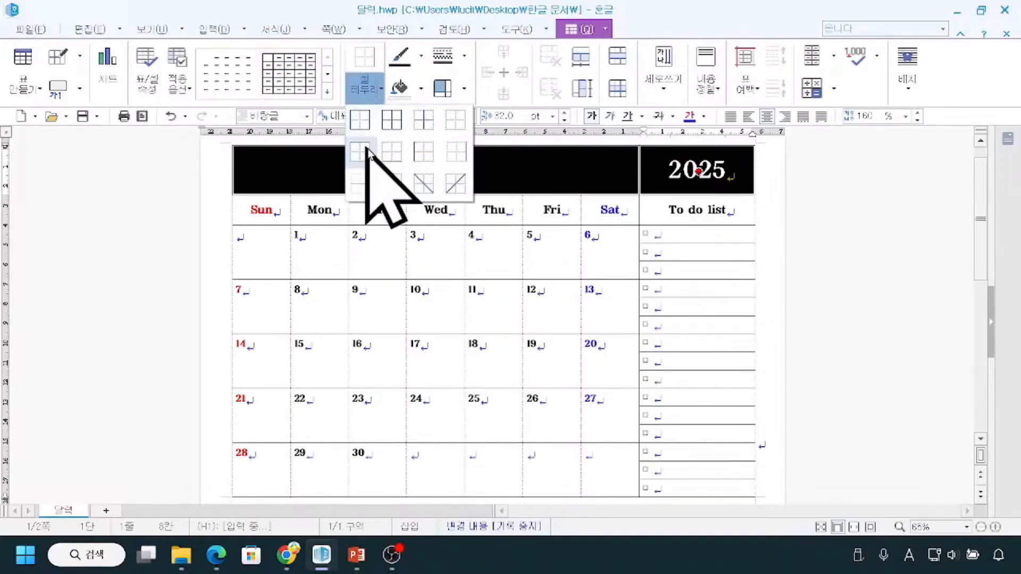
{"action": "key", "text": "ctrl"}
{"action": "key", "text": "ctrl"}
{"action": "key", "text": "ctrl"}
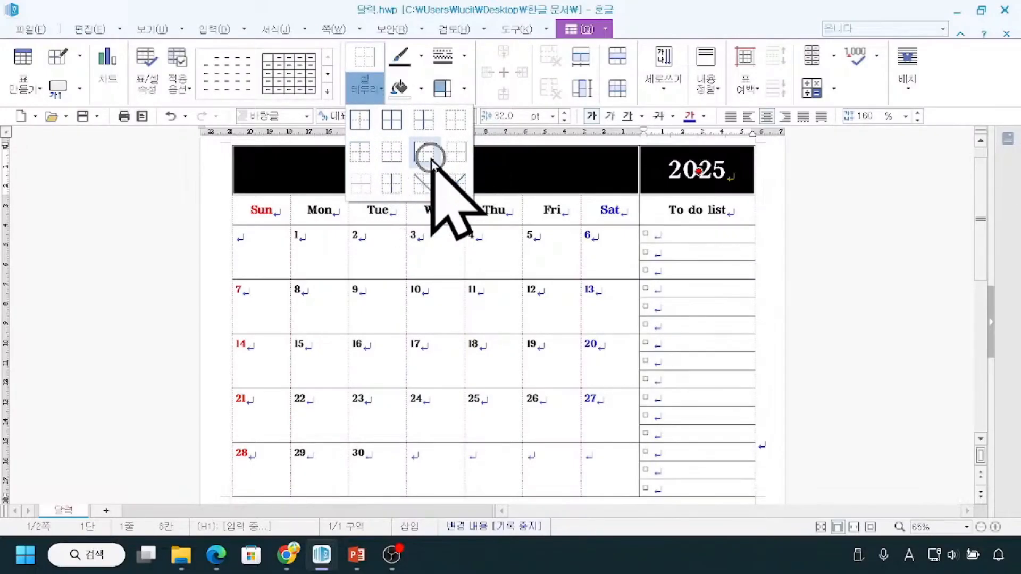
{"action": "key", "text": "ctrl"}
{"action": "key", "text": "ctrl"}
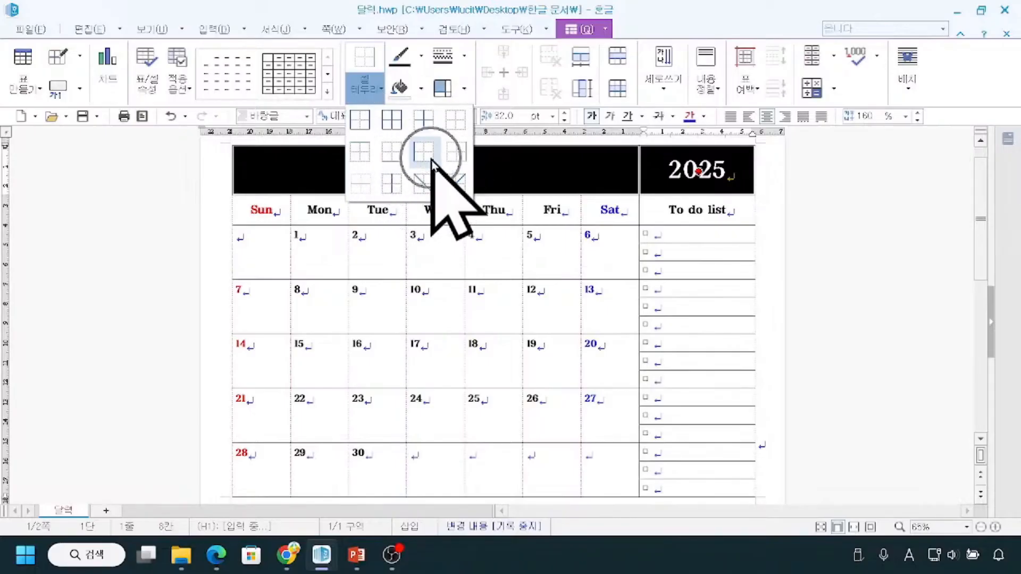
{"action": "left_click", "coordinate": [432, 159]}
Remove the top border of the title row and the vertical border between "9월" and "2025".
{"action": "left_click", "coordinate": [378, 102]}
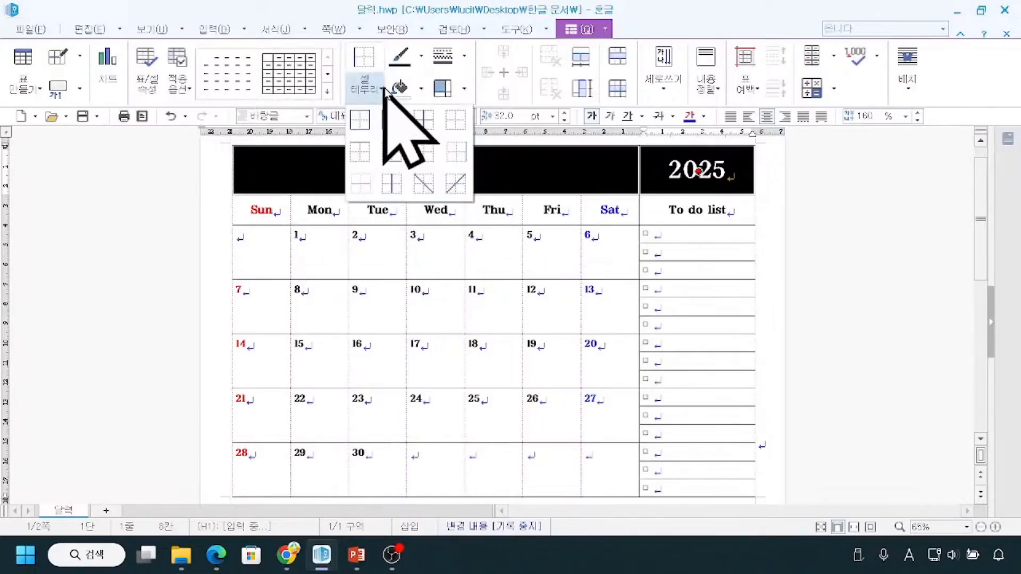
{"action": "key", "text": "ctrl"}
{"action": "key", "text": "ctrl"}
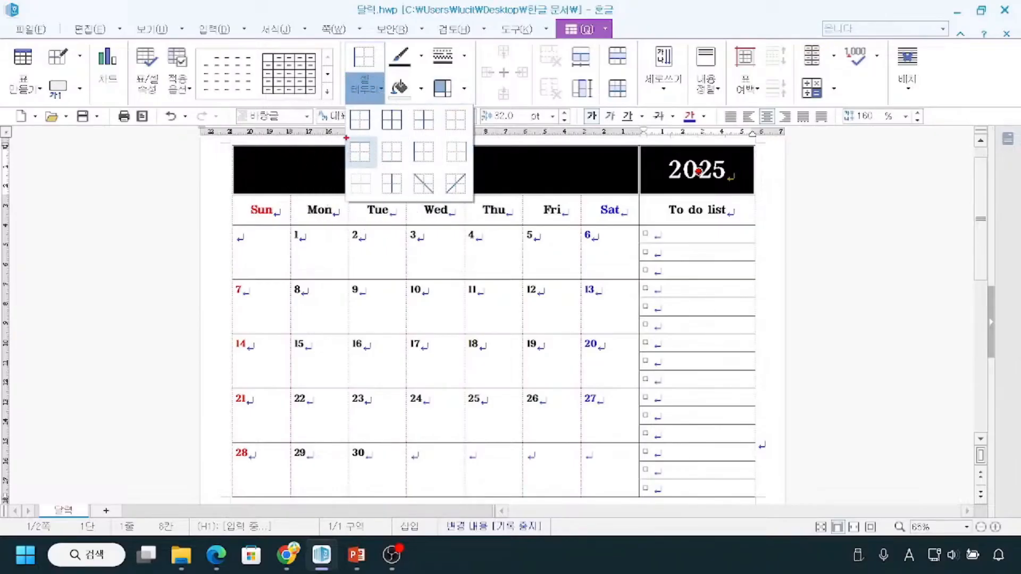
{"action": "key", "text": "ctrl"}
{"action": "key", "text": "Escape"}
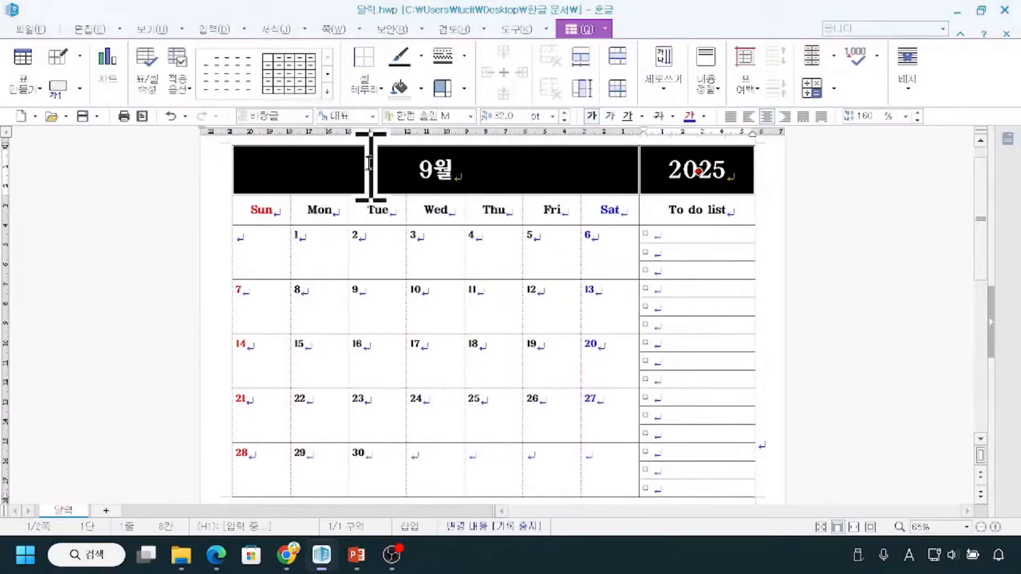
{"action": "left_click", "coordinate": [375, 92]}
{"action": "left_click", "coordinate": [362, 145]}
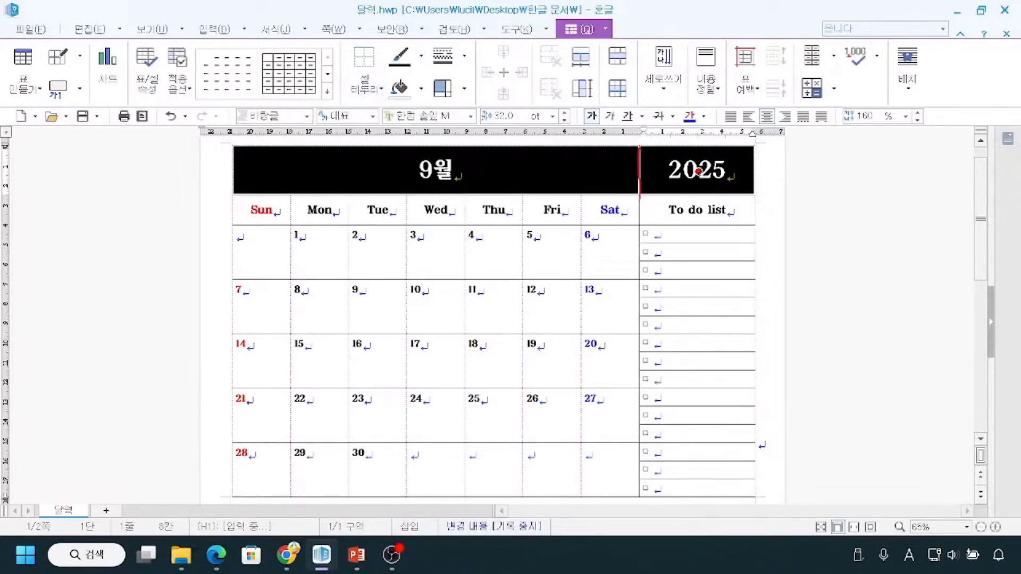
{"action": "left_click", "coordinate": [380, 91]}
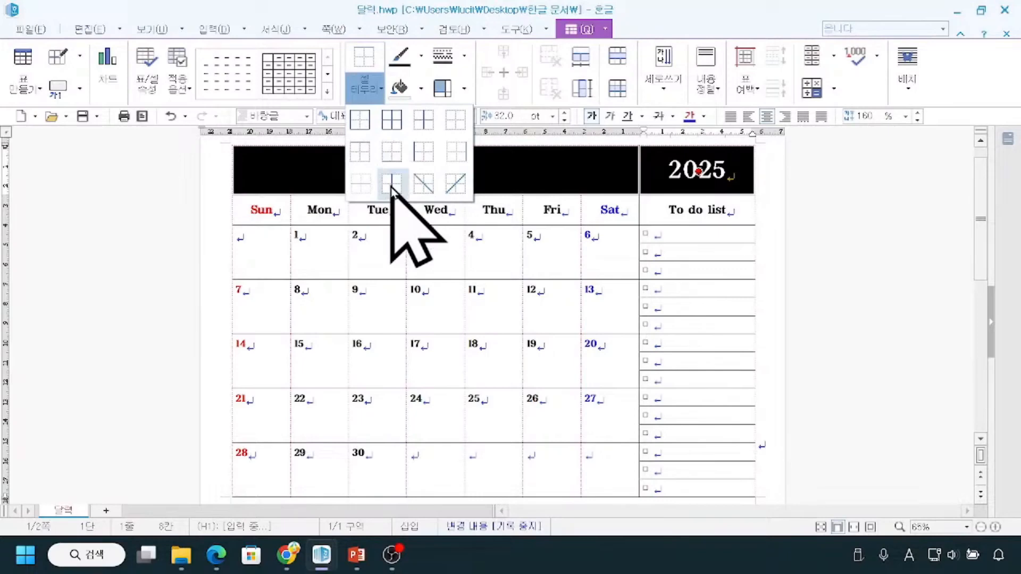
{"action": "left_click", "coordinate": [392, 183]}
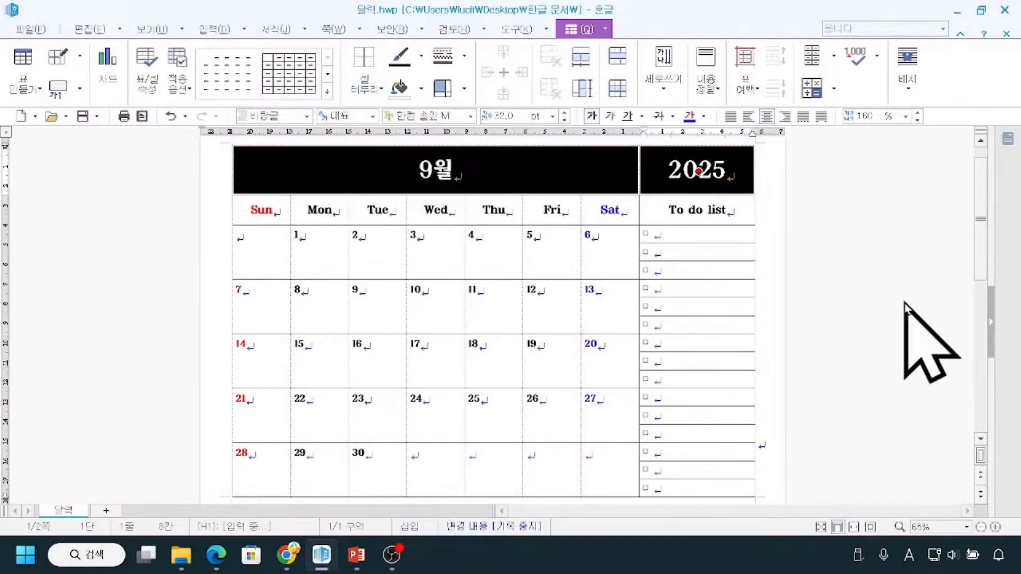
{"action": "left_click", "coordinate": [889, 268]}
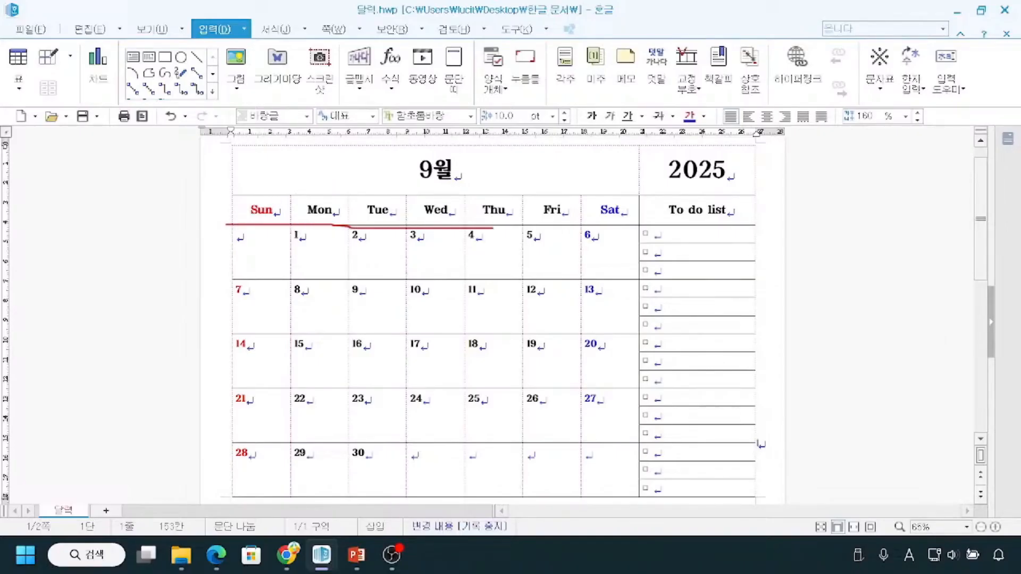
Check the May calendar's header borders, then remove the top border of the September header row from "Sun" to "To do list".
{"action": "left_click", "coordinate": [247, 212]}
{"action": "left_click_drag", "start_coordinate": [247, 212], "coordinate": [694, 212]}
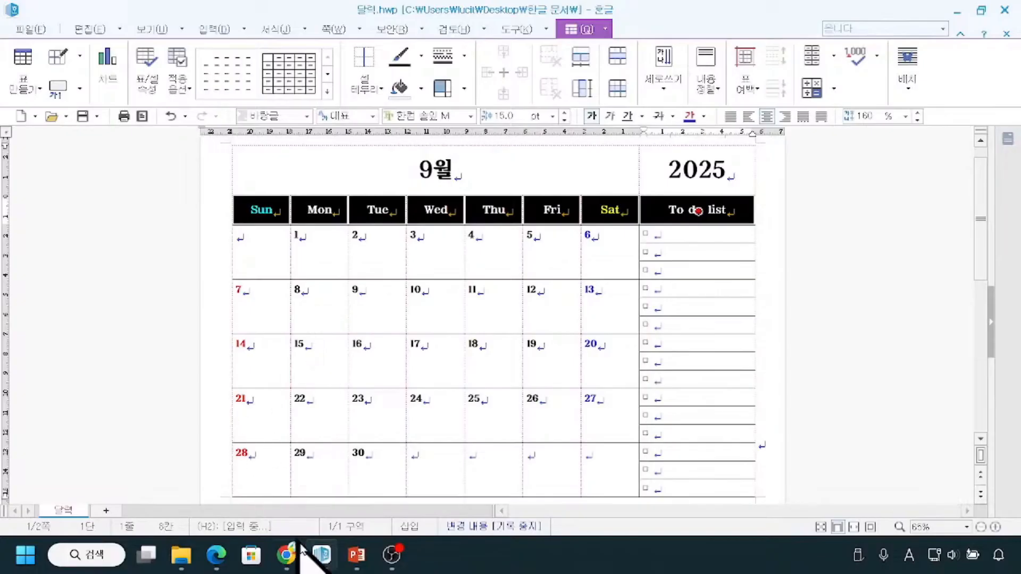
{"action": "mouse_move", "coordinate": [322, 555]}
{"action": "left_click", "coordinate": [272, 498]}
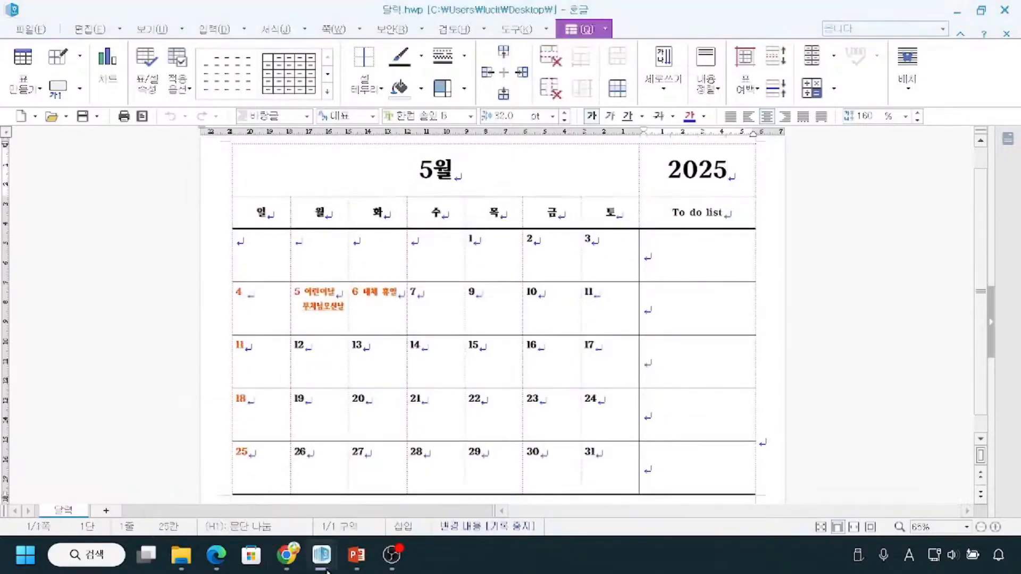
{"action": "left_click", "coordinate": [406, 478]}
{"action": "left_click_drag", "start_coordinate": [244, 218], "coordinate": [718, 212]}
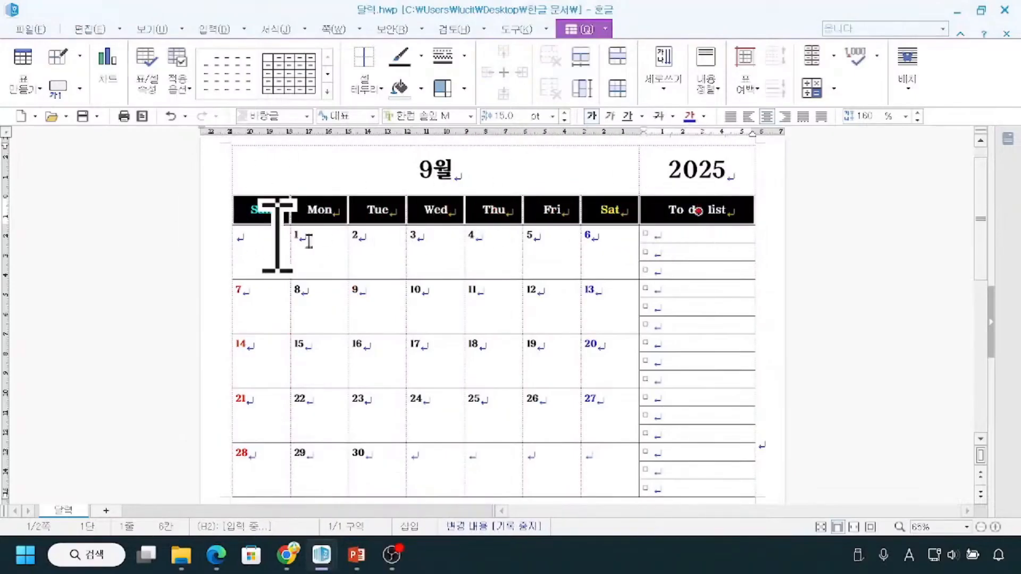
{"action": "left_click_drag", "start_coordinate": [239, 191], "coordinate": [651, 189]}
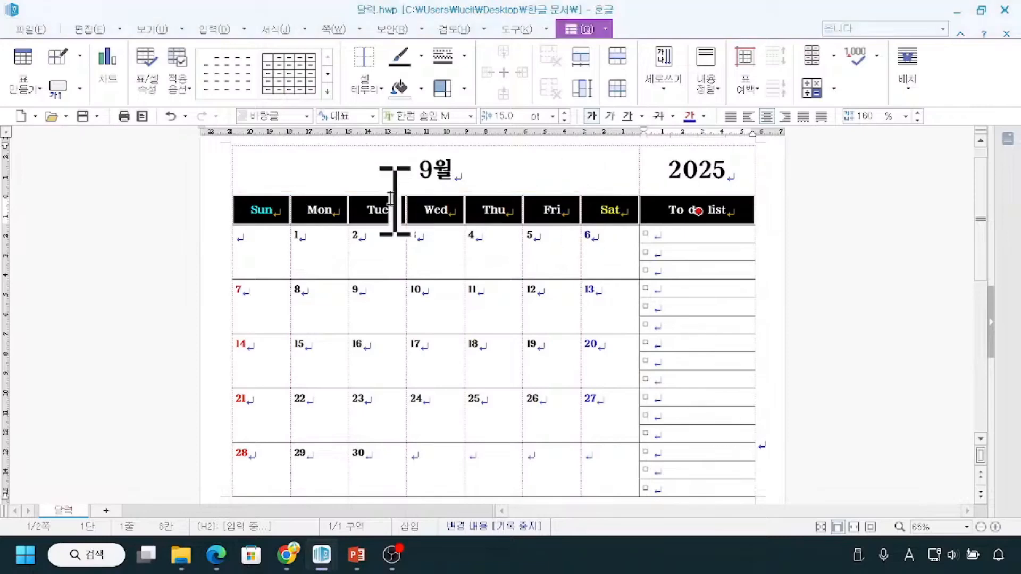
{"action": "left_click", "coordinate": [376, 92]}
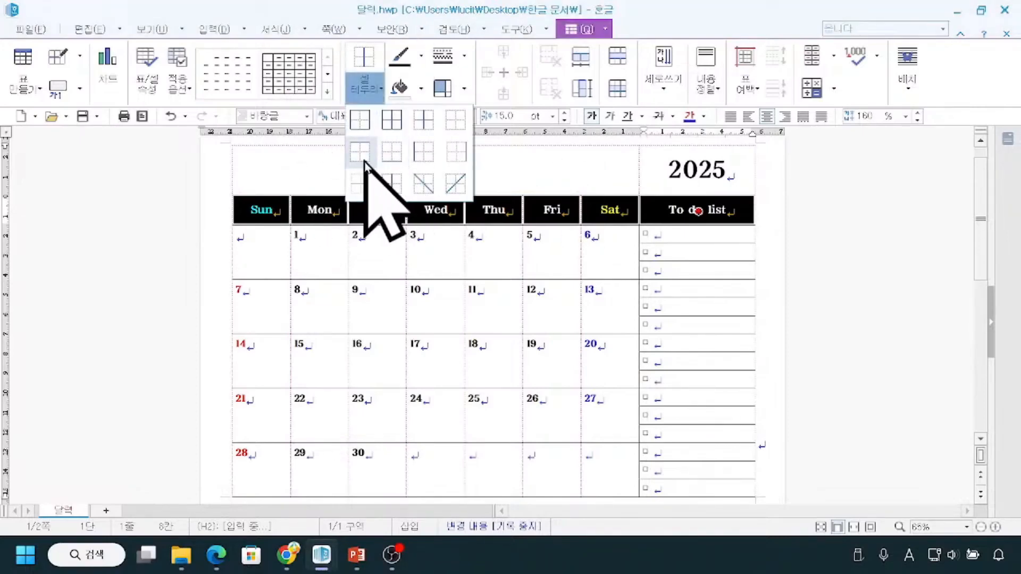
{"action": "left_click_drag", "start_coordinate": [341, 139], "coordinate": [383, 171]}
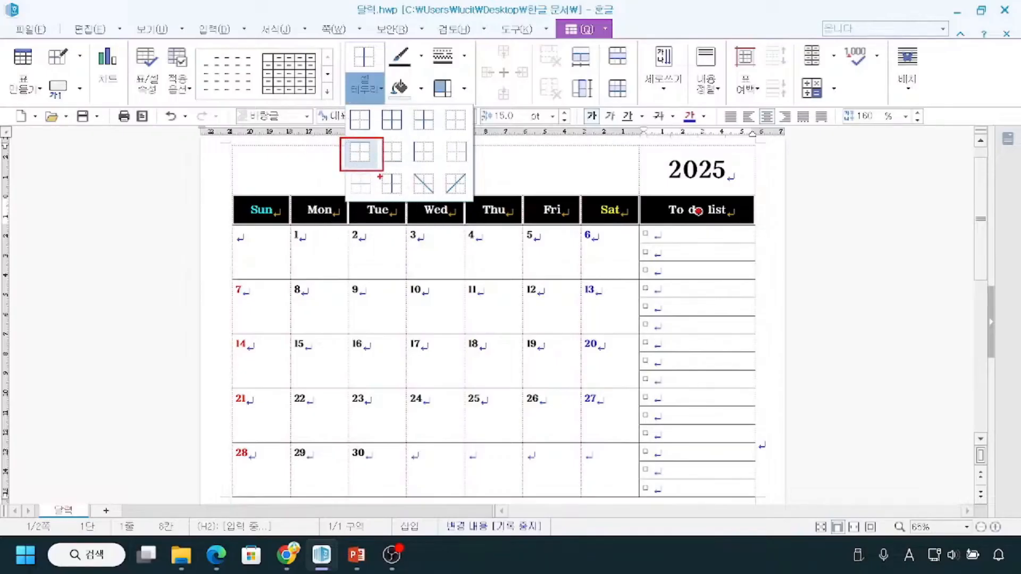
{"action": "key", "text": "Escape"}
{"action": "left_click", "coordinate": [380, 95]}
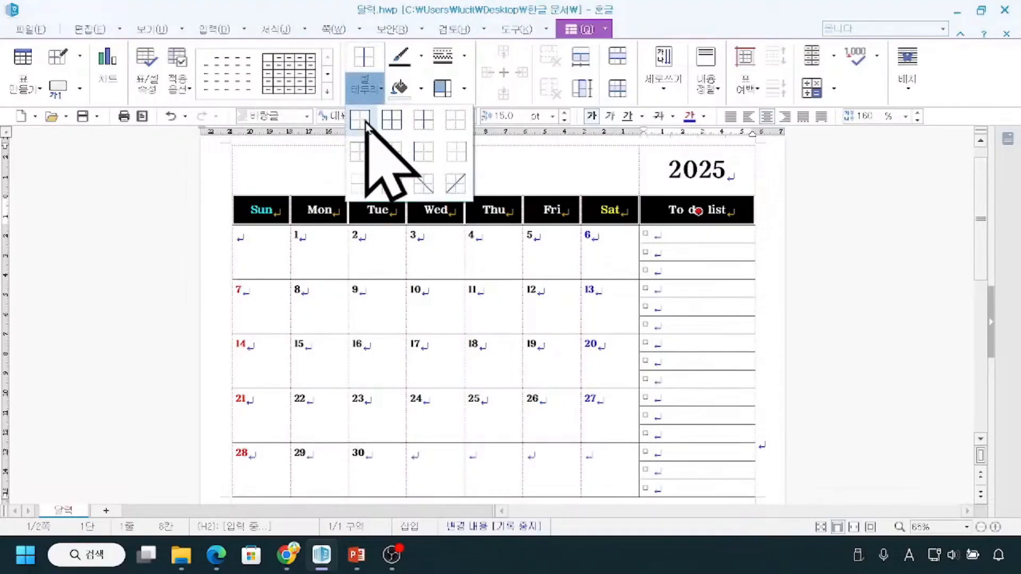
{"action": "left_click", "coordinate": [360, 160]}
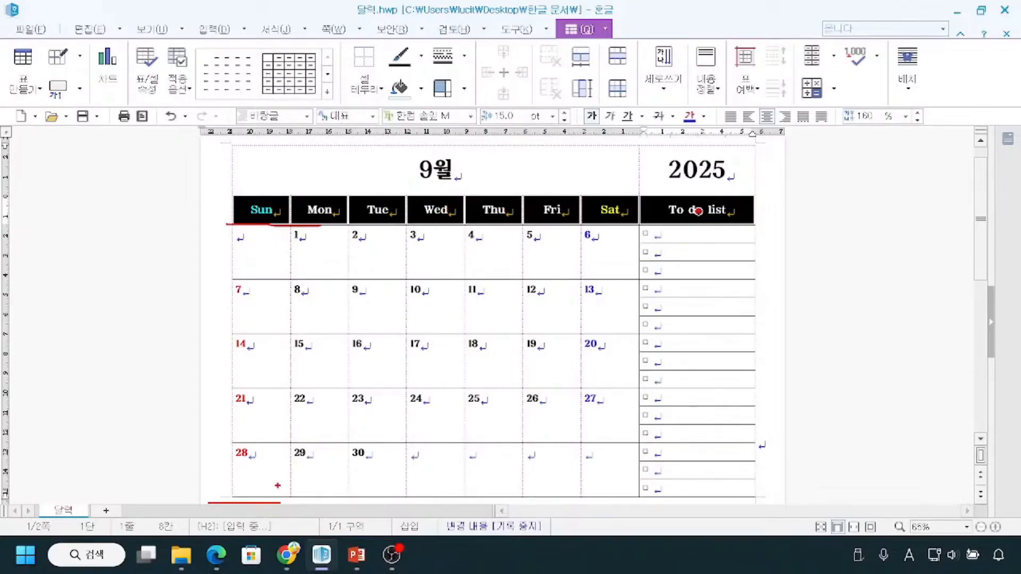
Set the cell border style to a solid line with a thickness of 0.7 mm for the selected header row.
{"action": "left_click", "coordinate": [463, 60]}
{"action": "mouse_move", "coordinate": [452, 84]}
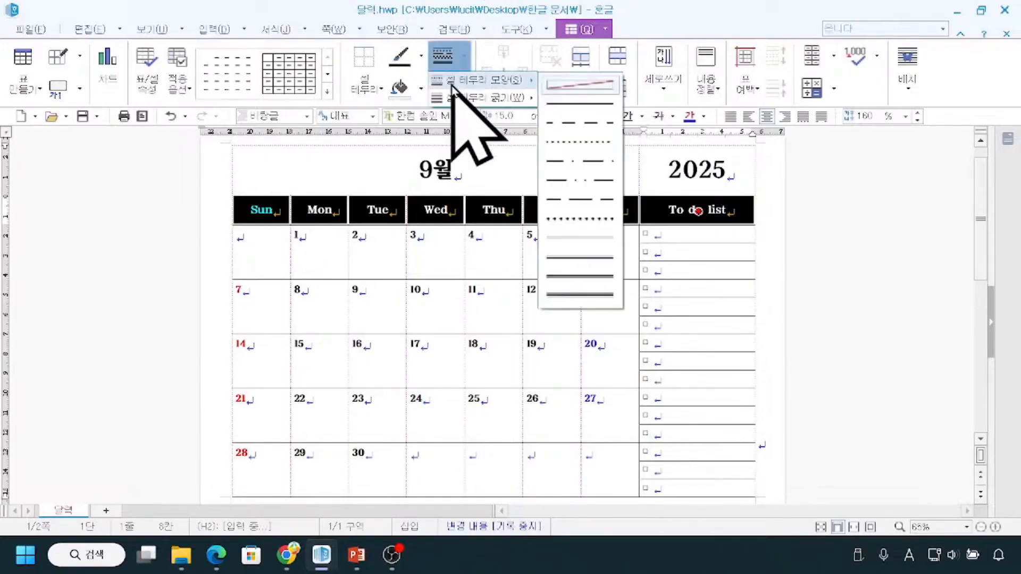
{"action": "left_click", "coordinate": [584, 106]}
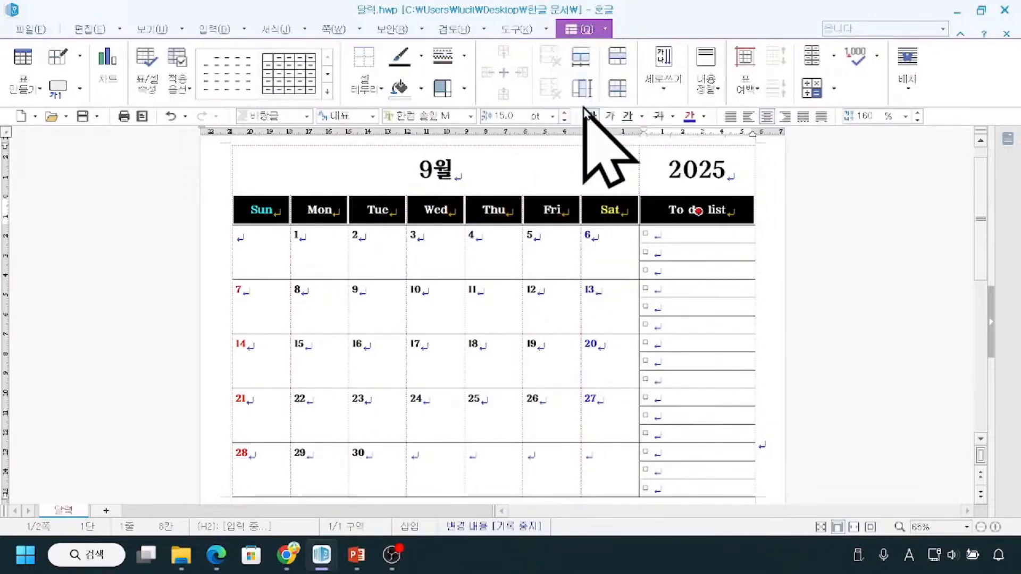
{"action": "left_click", "coordinate": [462, 58]}
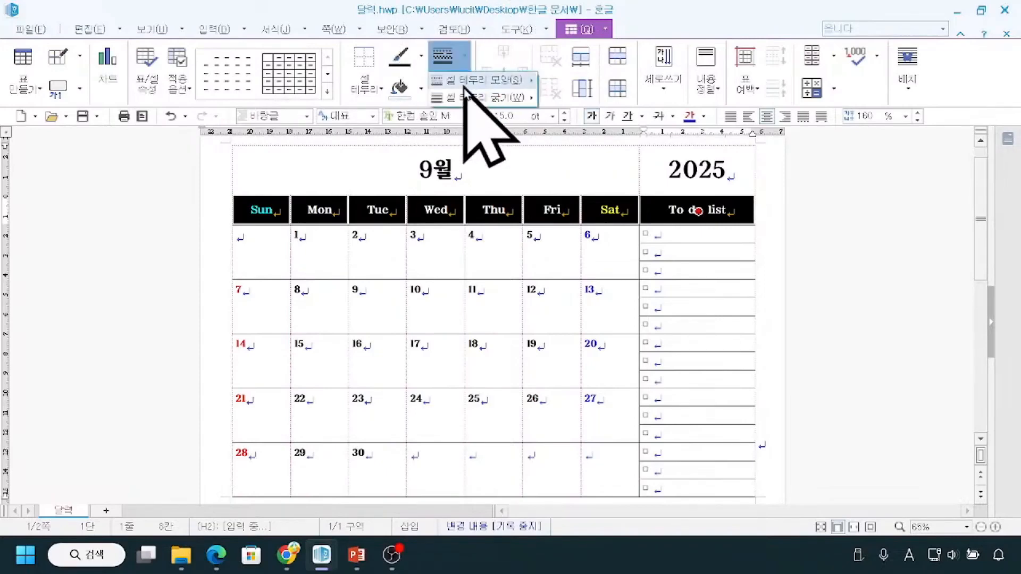
{"action": "left_click", "coordinate": [464, 99]}
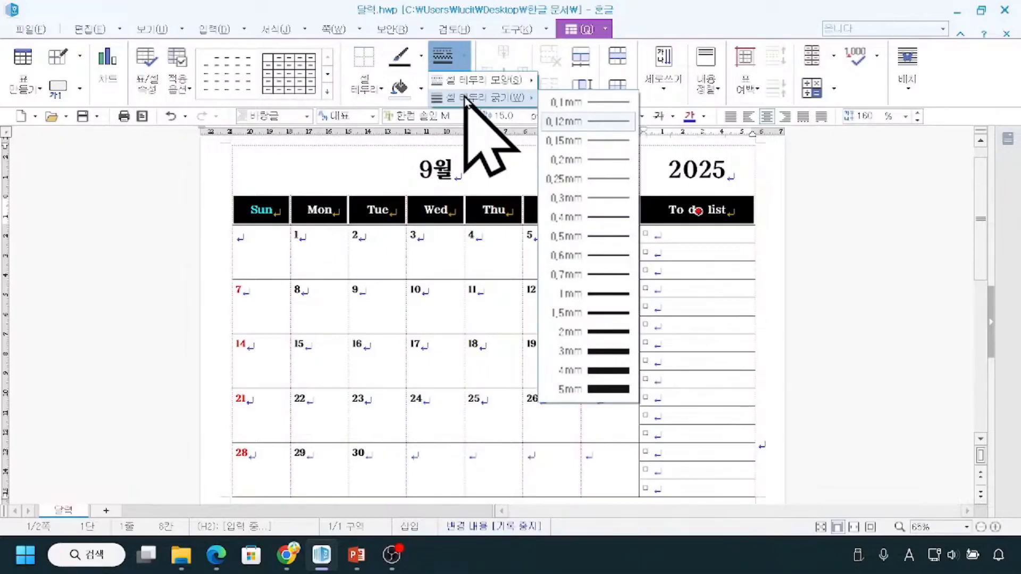
{"action": "left_click", "coordinate": [609, 274]}
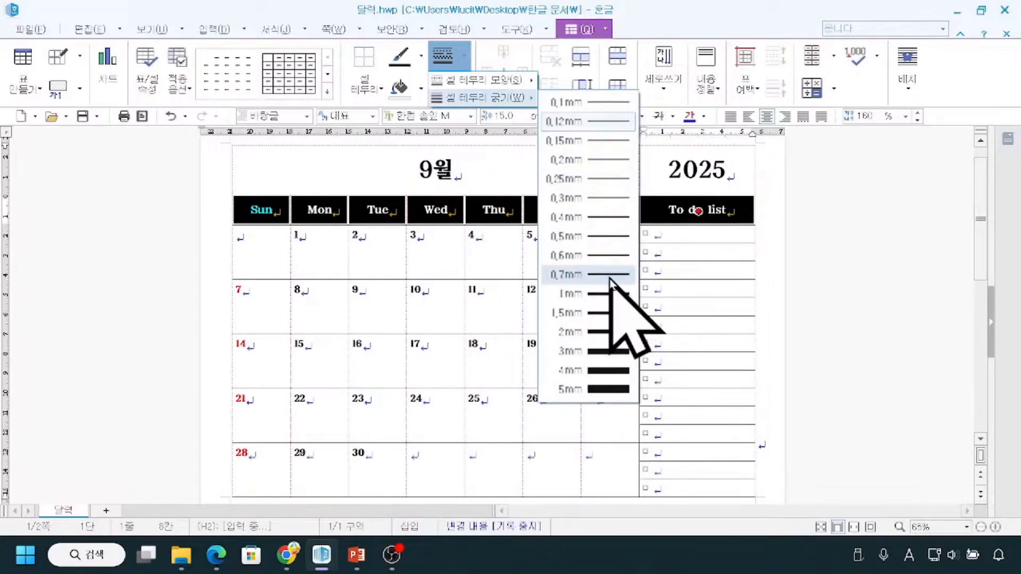
{"action": "left_click", "coordinate": [609, 274]}
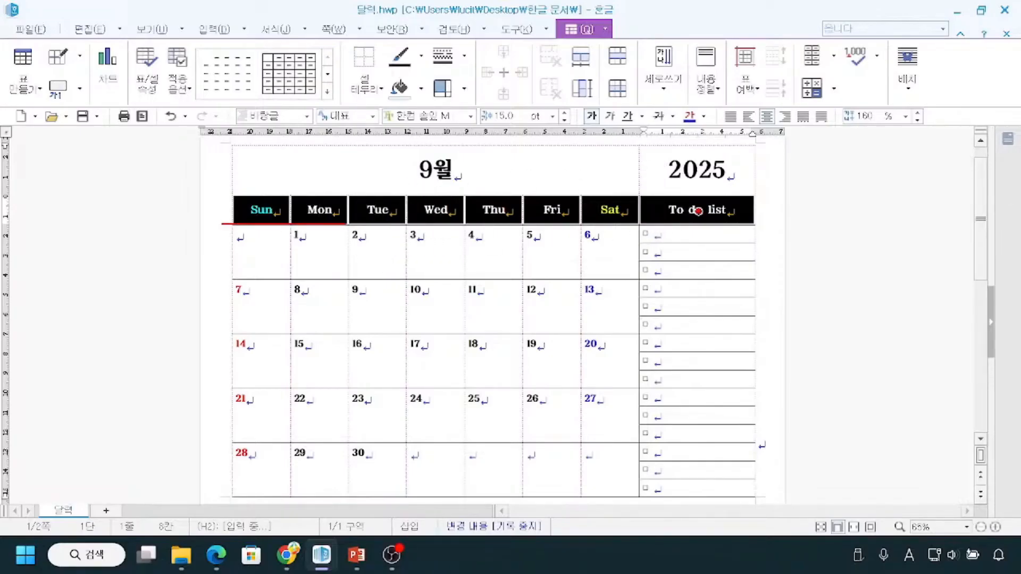
Apply the solid border to the bottom edge of the header row from "Sun" to "To do list", and clear the selection.
{"action": "left_click", "coordinate": [380, 88]}
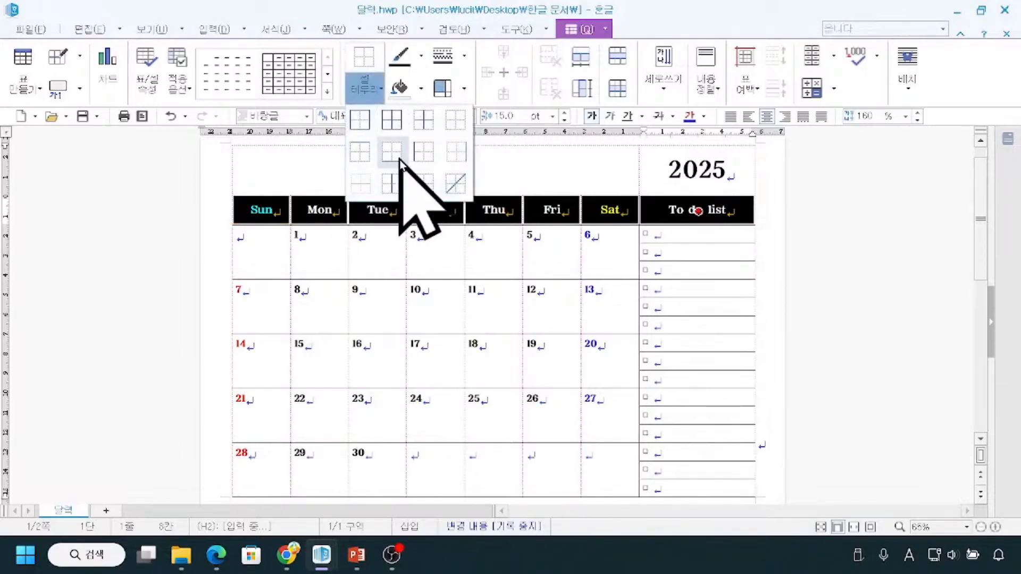
{"action": "left_click_drag", "start_coordinate": [375, 134], "coordinate": [405, 170]}
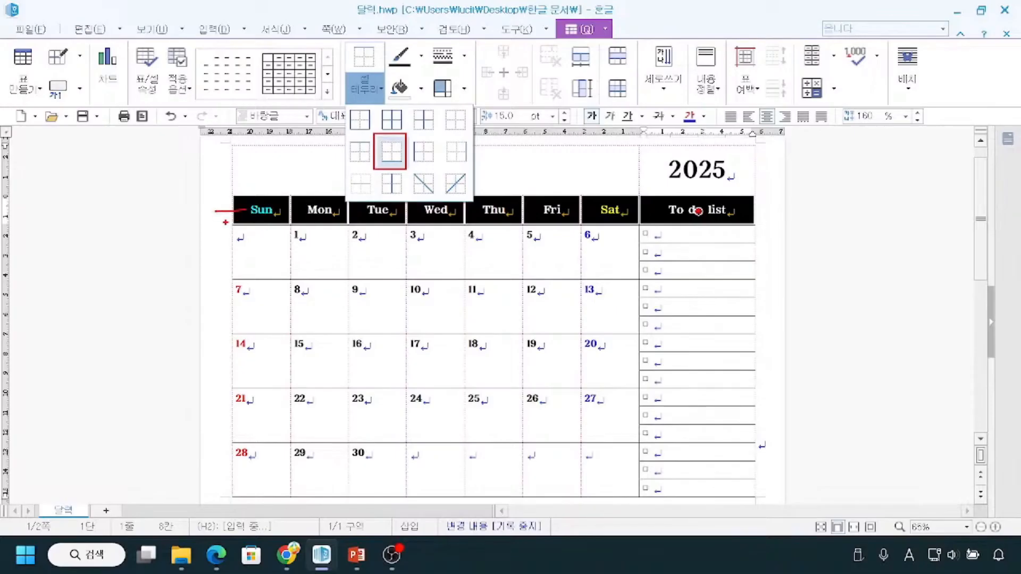
{"action": "key", "text": "Escape"}
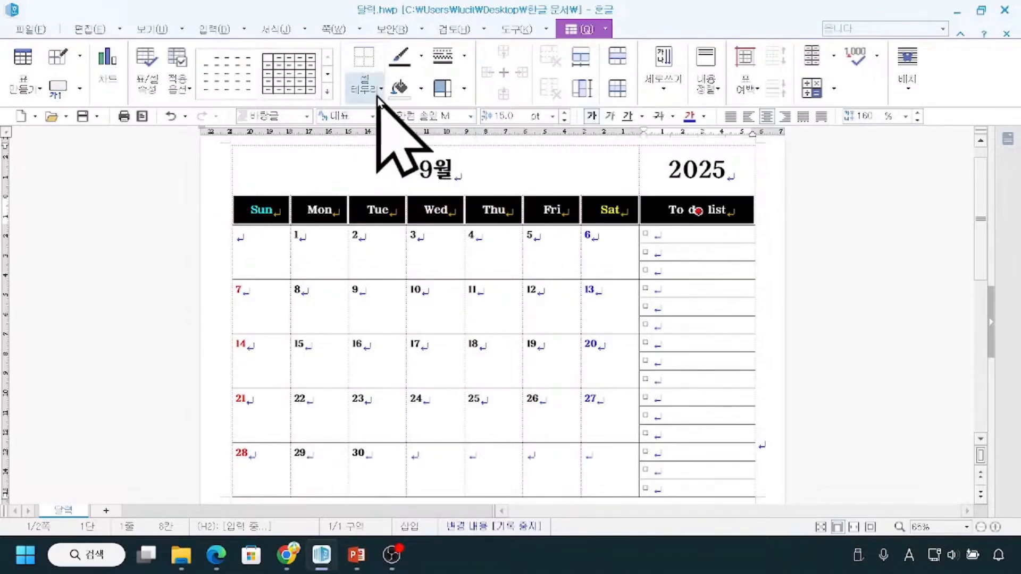
{"action": "left_click", "coordinate": [380, 91]}
{"action": "left_click", "coordinate": [392, 154]}
{"action": "left_click", "coordinate": [164, 254]}
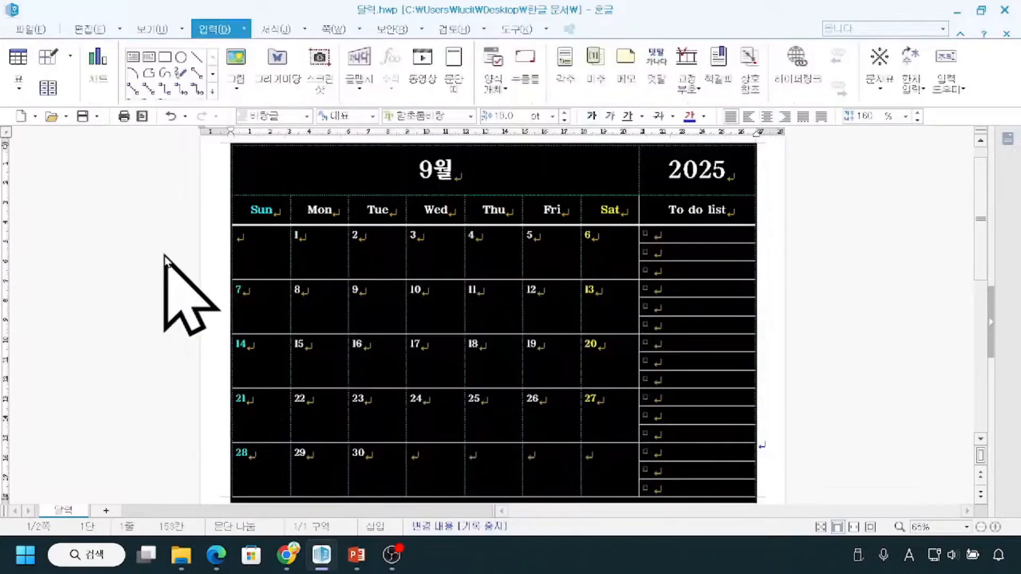
{"action": "left_click", "coordinate": [826, 395]}
Apply the same solid bottom border to the last calendar row, from "28" through the final To do list cells, and deselect it.
{"action": "left_click_drag", "start_coordinate": [251, 481], "coordinate": [567, 479]}
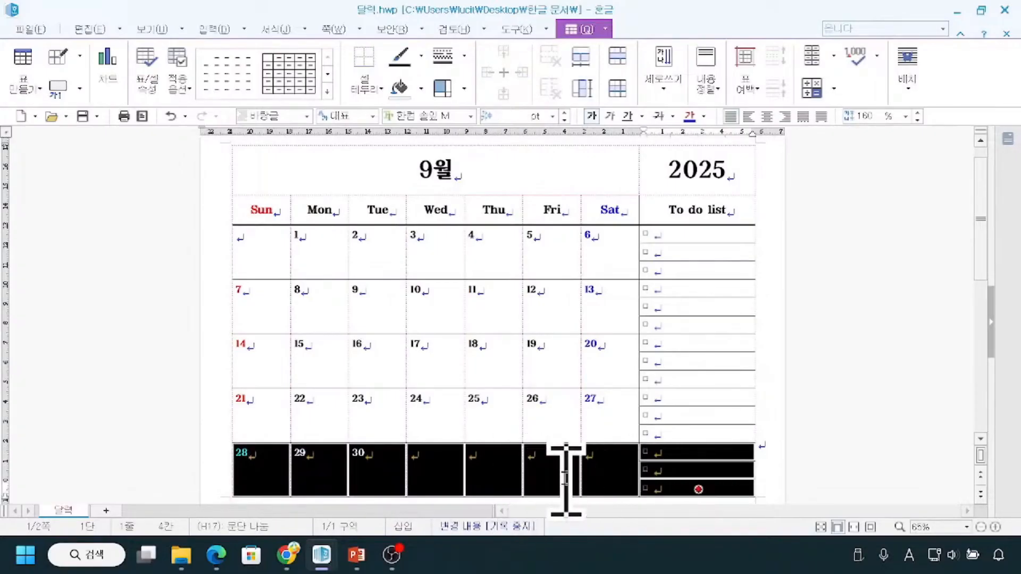
{"action": "left_click", "coordinate": [379, 89]}
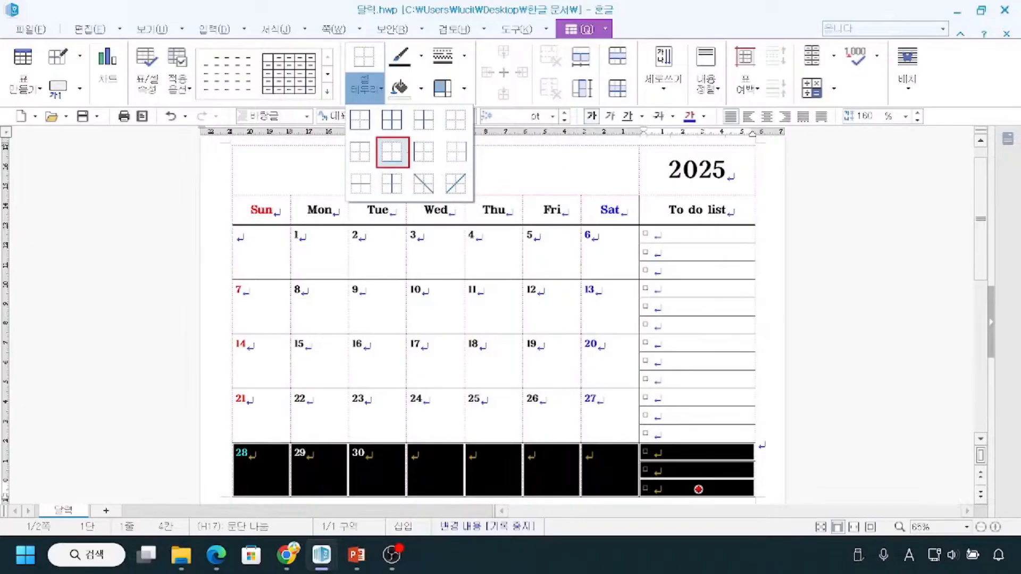
{"action": "left_click", "coordinate": [396, 159]}
{"action": "left_click", "coordinate": [372, 90]}
{"action": "left_click", "coordinate": [396, 161]}
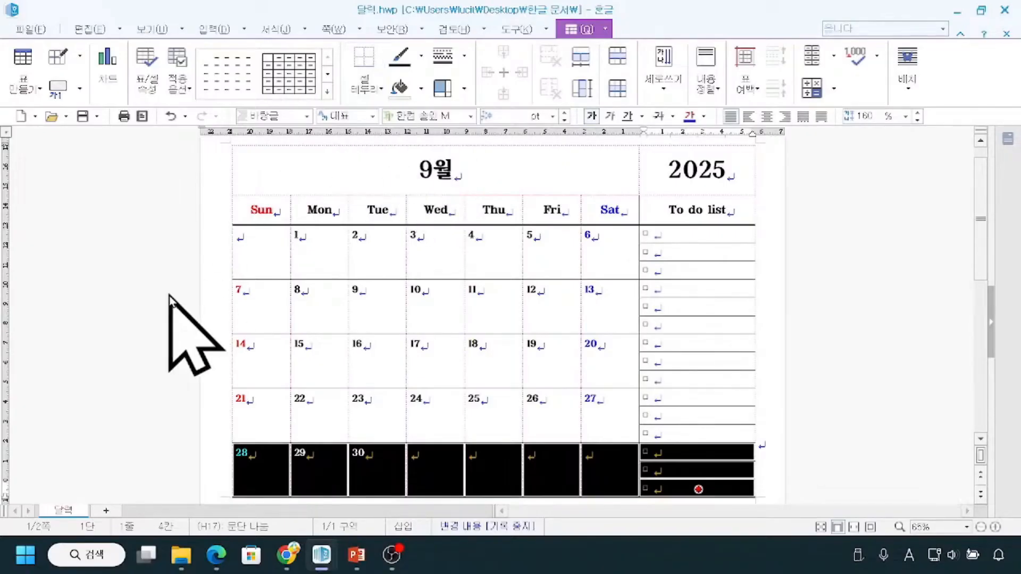
{"action": "left_click", "coordinate": [169, 296]}
{"action": "left_click", "coordinate": [819, 270]}
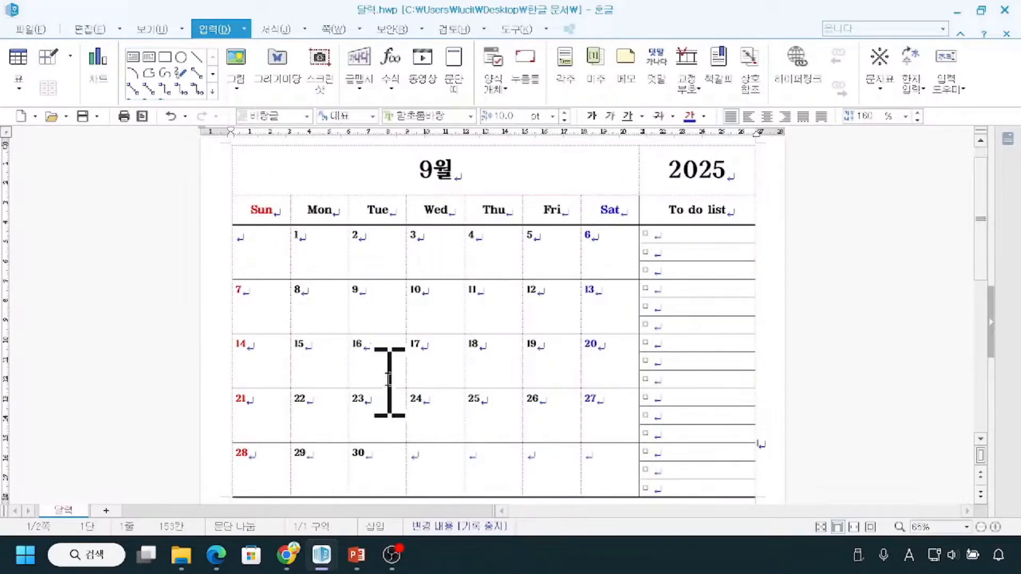
Check the finished calendar borders in the print preview and return to editing.
{"action": "left_click", "coordinate": [31, 35]}
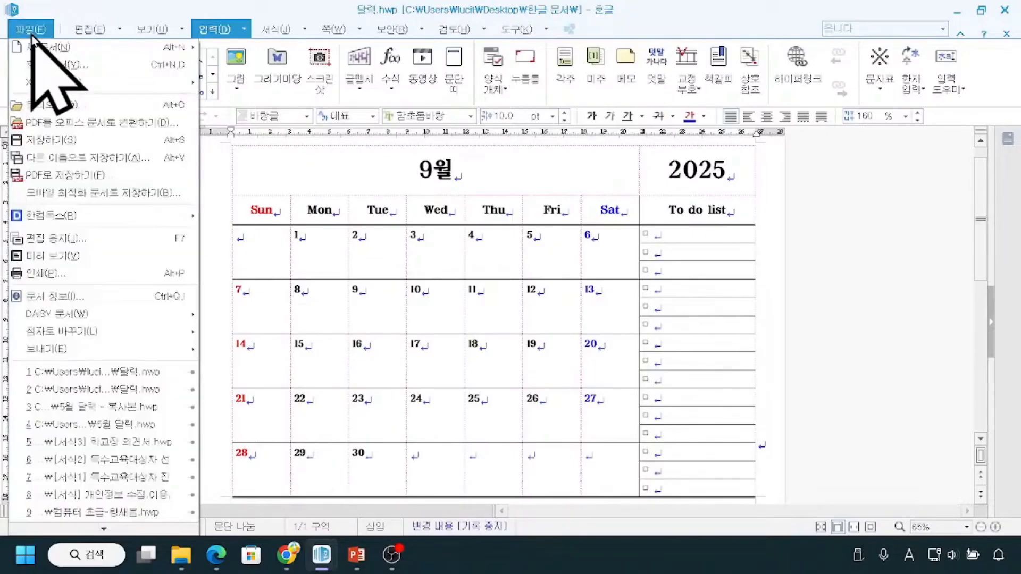
{"action": "left_click", "coordinate": [45, 258]}
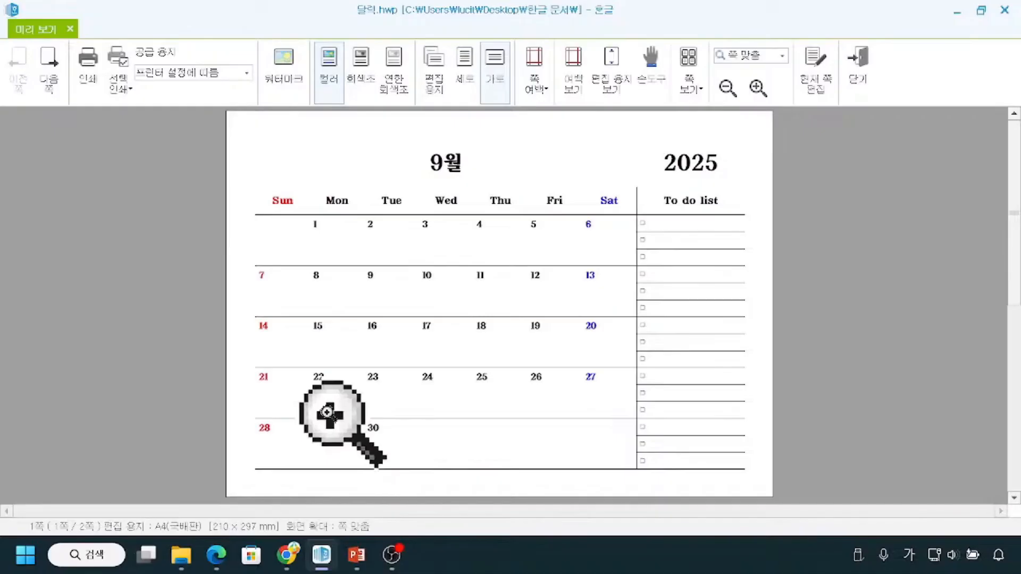
{"action": "key", "text": "Escape"}
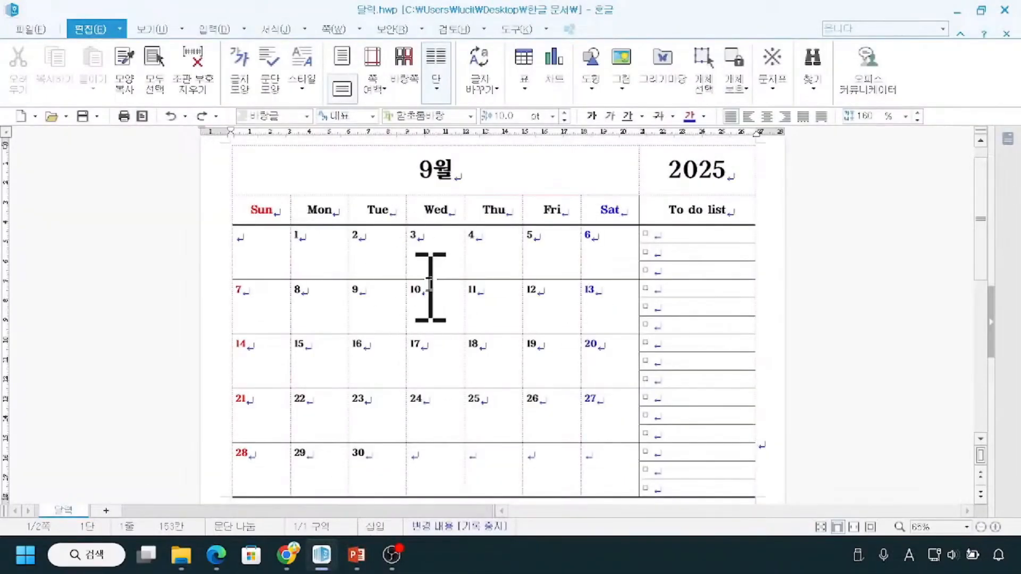
{"action": "mouse_move", "coordinate": [469, 442]}
{"action": "left_mouse_down"}
{"action": "mouse_move", "coordinate": [347, 306]}
{"action": "mouse_move", "coordinate": [525, 322]}
{"action": "mouse_move", "coordinate": [501, 428]}
{"action": "left_mouse_up"}
{"action": "key", "text": "Escape"}
Examine how the table's bottom edge meets the page end and what spills onto the second page.
{"action": "scroll", "coordinate": [473, 393], "scroll_direction": "down", "scroll_amount": 2}
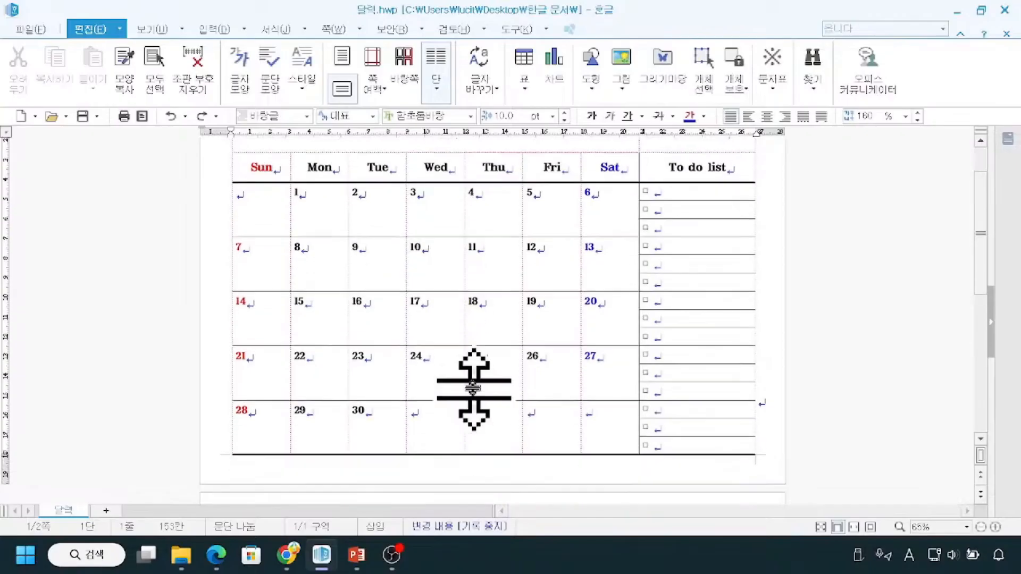
{"action": "scroll", "coordinate": [473, 388], "scroll_direction": "down", "scroll_amount": 2}
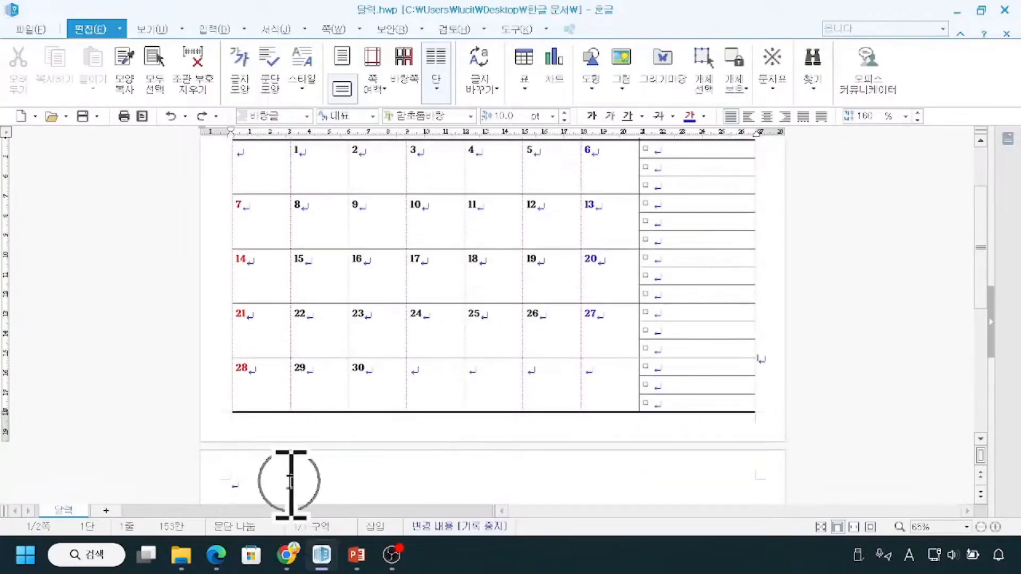
{"action": "scroll", "coordinate": [287, 478], "scroll_direction": "down", "scroll_amount": 1}
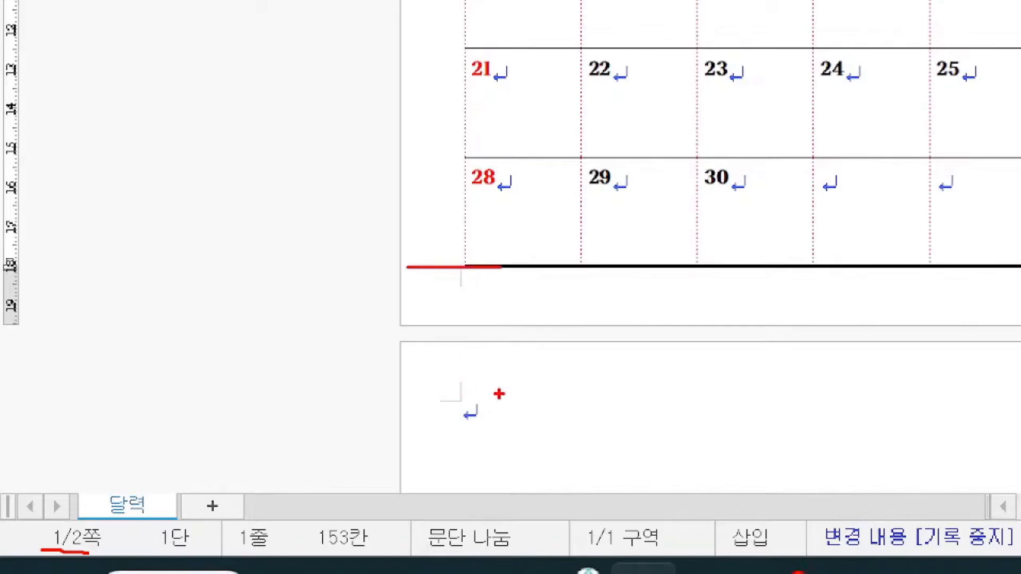
{"action": "left_click_drag", "start_coordinate": [518, 324], "coordinate": [527, 373]}
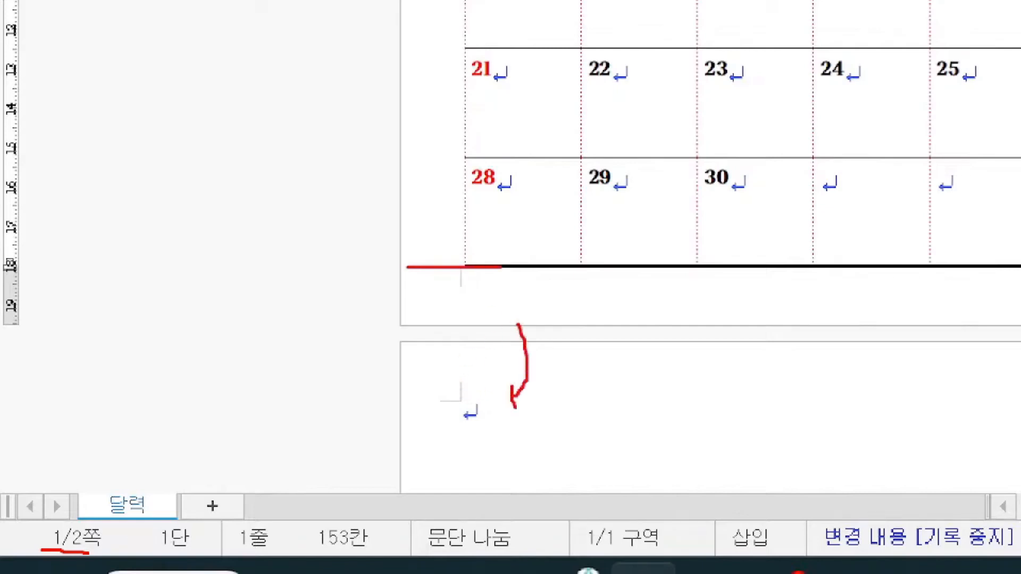
{"action": "left_click_drag", "start_coordinate": [108, 435], "coordinate": [99, 502]}
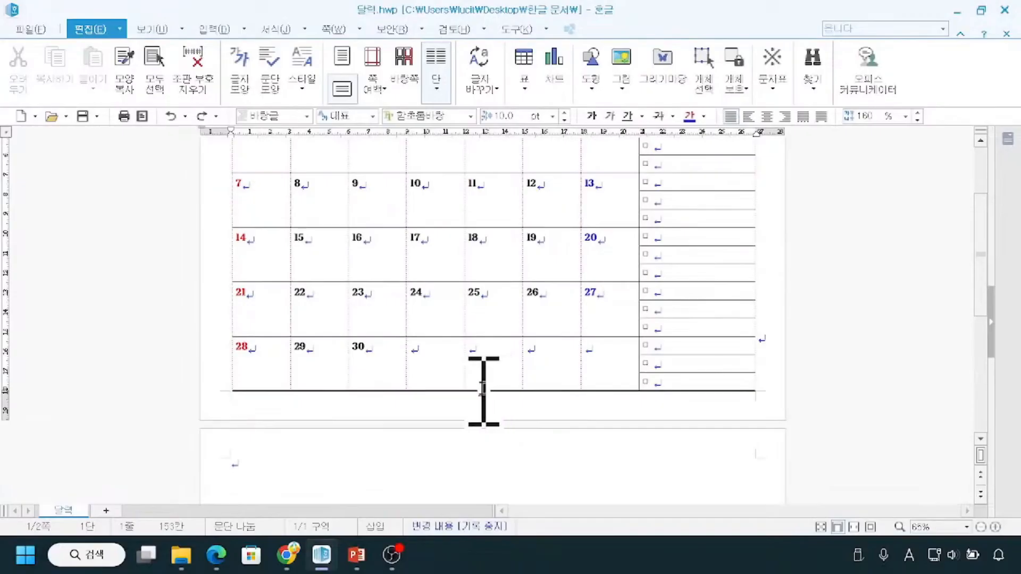
{"action": "scroll", "coordinate": [466, 405], "scroll_direction": "up", "scroll_amount": 2}
{"action": "scroll", "coordinate": [464, 401], "scroll_direction": "up", "scroll_amount": 2}
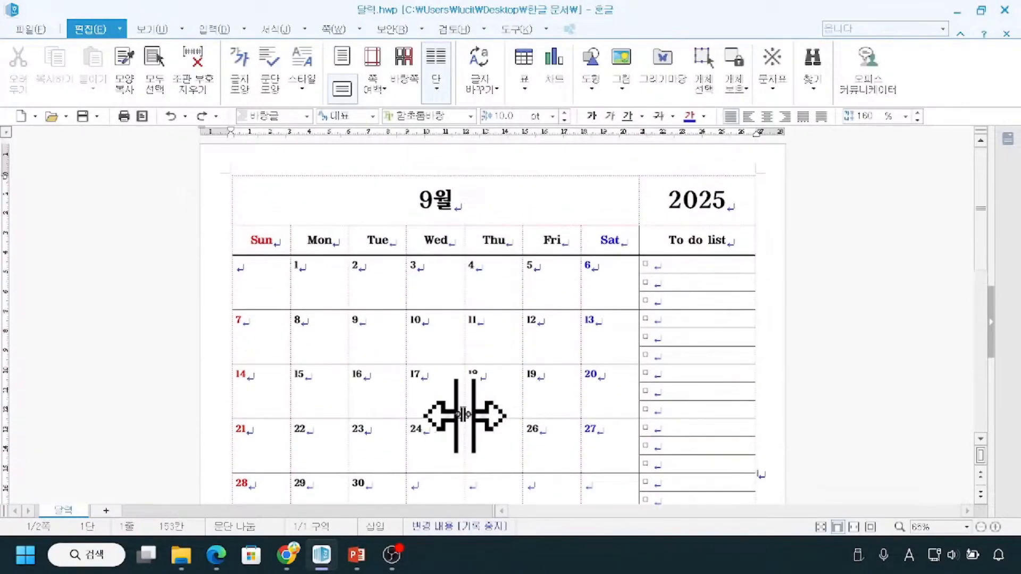
Check in the calendar table's object properties that 글자처럼 취급 (treat as character) is enabled, and accept the settings.
{"action": "key", "text": "ctrl"}
{"action": "left_click", "coordinate": [232, 185]}
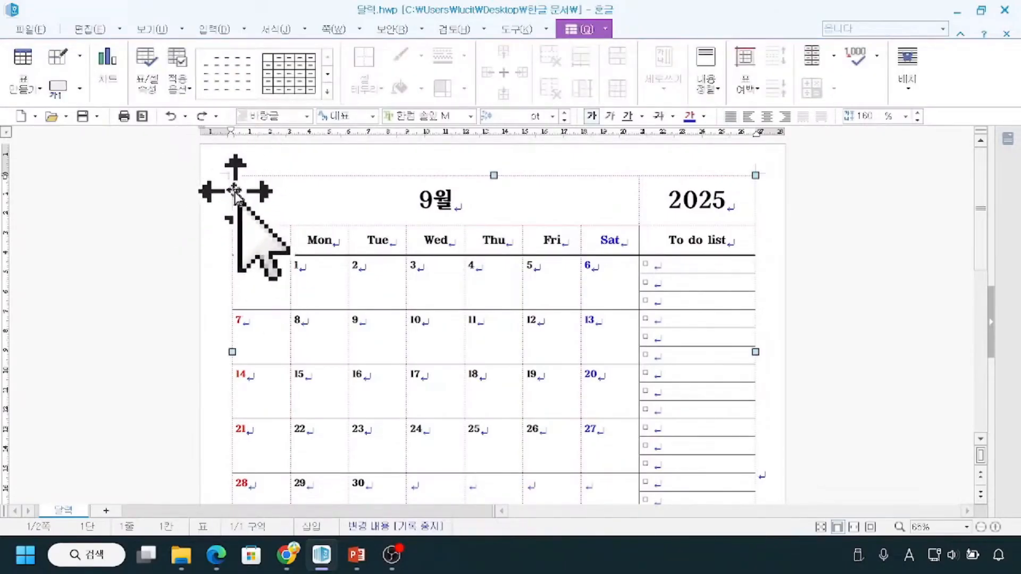
{"action": "right_click", "coordinate": [758, 176]}
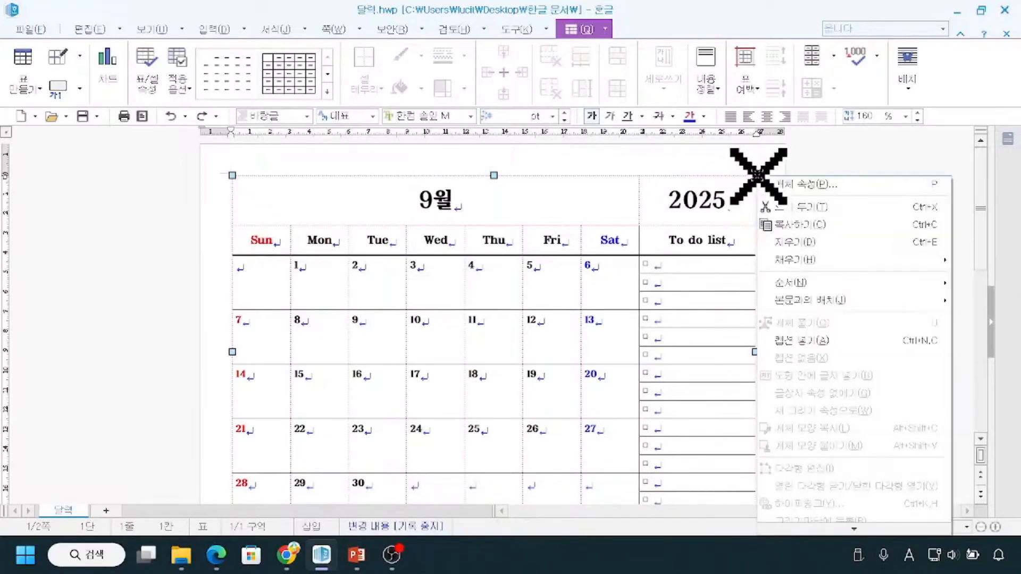
{"action": "left_click", "coordinate": [807, 185]}
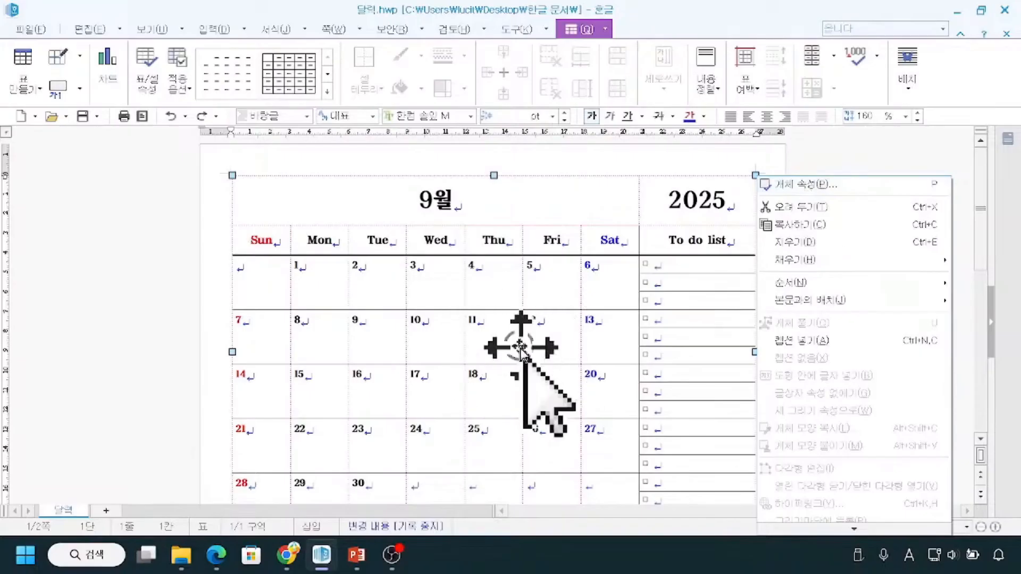
{"action": "left_click", "coordinate": [914, 186]}
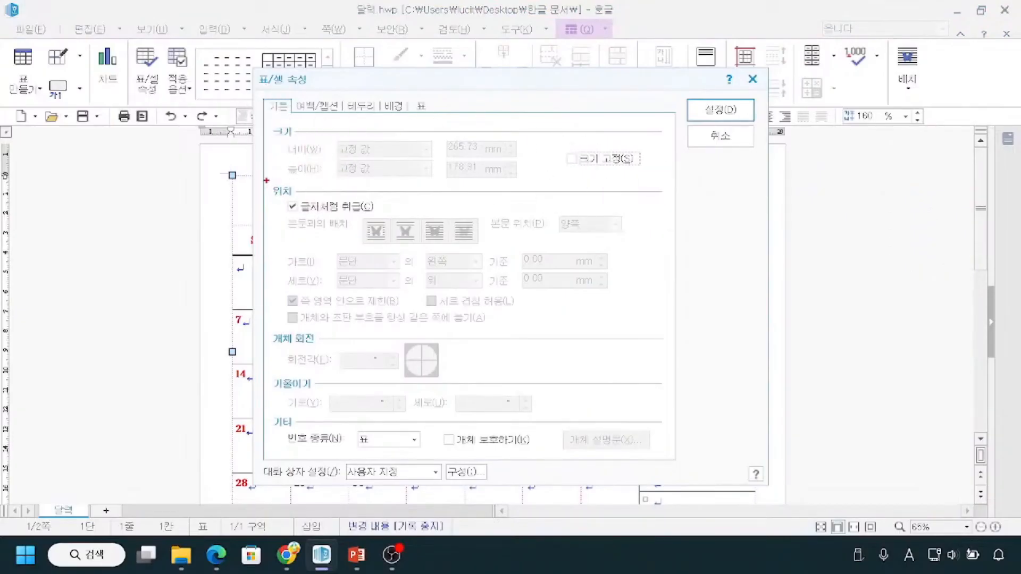
{"action": "left_click_drag", "start_coordinate": [260, 96], "coordinate": [289, 116]}
{"action": "mouse_move", "coordinate": [263, 181]}
{"action": "left_mouse_down"}
{"action": "mouse_move", "coordinate": [309, 217]}
{"action": "mouse_move", "coordinate": [383, 219]}
{"action": "mouse_move", "coordinate": [402, 198]}
{"action": "left_mouse_up"}
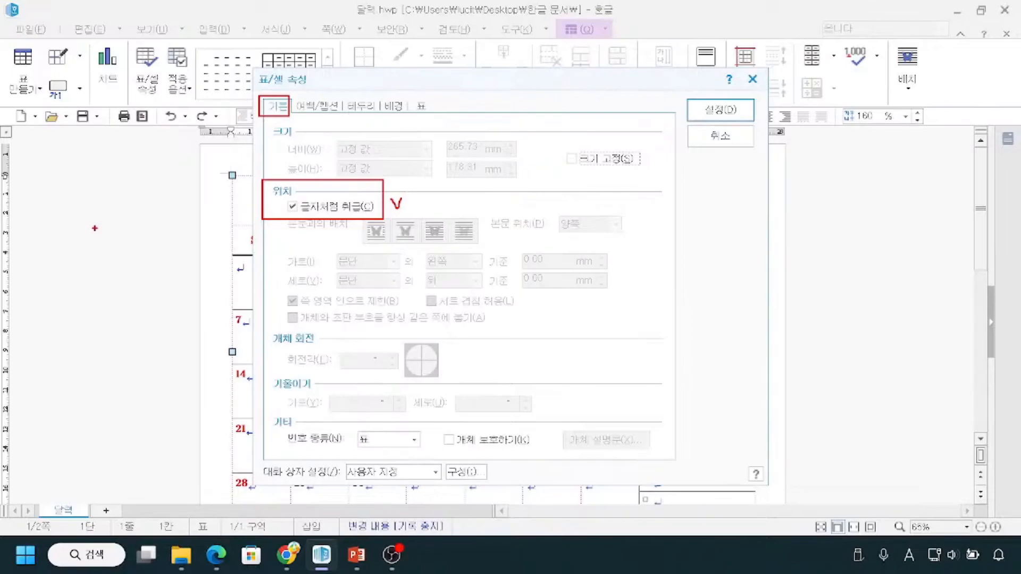
{"action": "mouse_move", "coordinate": [90, 221]}
{"action": "left_mouse_down"}
{"action": "mouse_move", "coordinate": [104, 246]}
{"action": "mouse_move", "coordinate": [126, 255]}
{"action": "mouse_move", "coordinate": [141, 240]}
{"action": "left_mouse_up"}
{"action": "mouse_move", "coordinate": [123, 205]}
{"action": "left_mouse_down"}
{"action": "mouse_move", "coordinate": [105, 206]}
{"action": "mouse_move", "coordinate": [67, 250]}
{"action": "mouse_move", "coordinate": [139, 275]}
{"action": "mouse_move", "coordinate": [123, 206]}
{"action": "left_mouse_up"}
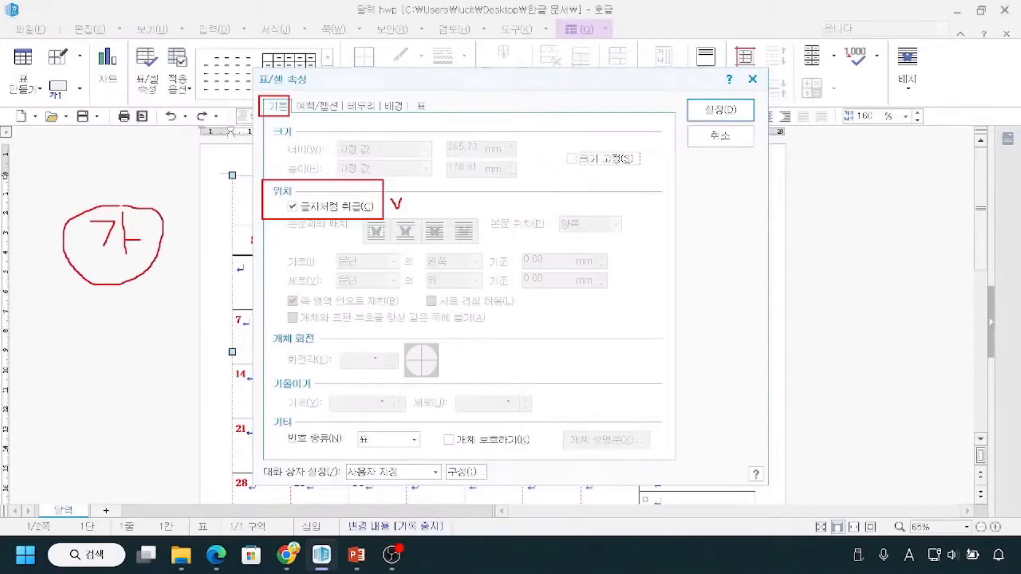
{"action": "left_click_drag", "start_coordinate": [260, 217], "coordinate": [392, 214]}
{"action": "key", "text": "Escape"}
{"action": "key", "text": "ctrl"}
{"action": "key", "text": "ctrl"}
{"action": "left_click", "coordinate": [719, 110]}
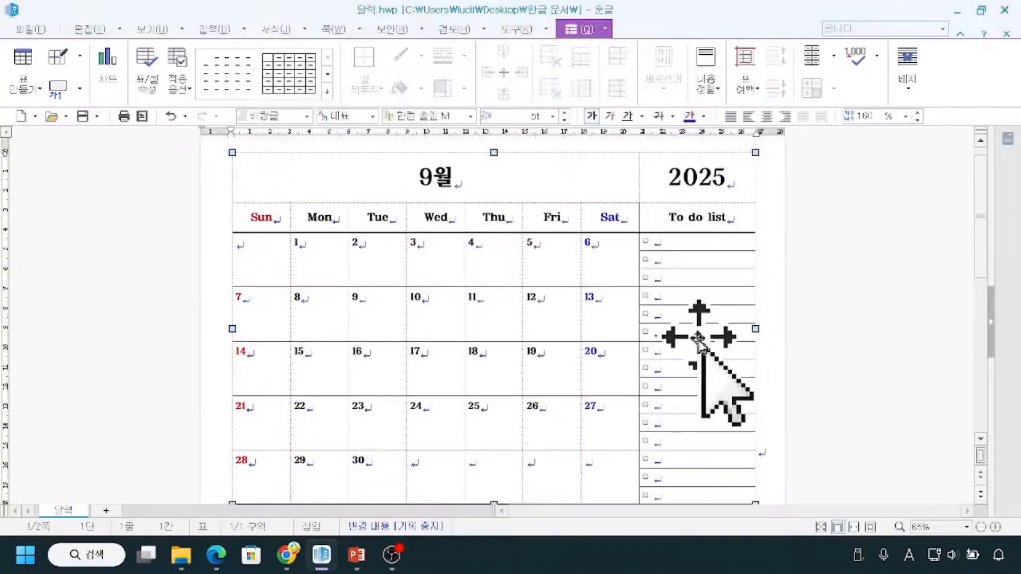
Examine the paragraph mark beside the calendar's last row and how the whole table sits before it like a single character.
{"action": "scroll", "coordinate": [702, 332], "scroll_direction": "down", "scroll_amount": 1}
{"action": "key", "text": "ctrl+2"}
{"action": "mouse_move", "coordinate": [802, 406]}
{"action": "left_mouse_down"}
{"action": "mouse_move", "coordinate": [766, 416]}
{"action": "mouse_move", "coordinate": [750, 462]}
{"action": "mouse_move", "coordinate": [794, 433]}
{"action": "mouse_move", "coordinate": [786, 413]}
{"action": "left_mouse_up"}
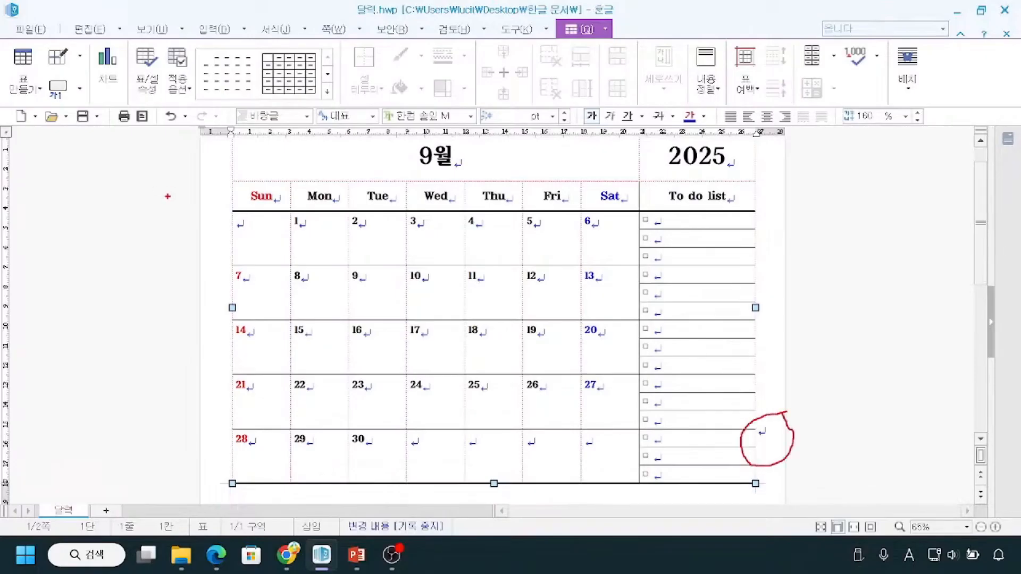
{"action": "mouse_move", "coordinate": [231, 140]}
{"action": "left_mouse_down"}
{"action": "mouse_move", "coordinate": [376, 269]}
{"action": "mouse_move", "coordinate": [627, 376]}
{"action": "mouse_move", "coordinate": [751, 484]}
{"action": "left_mouse_up"}
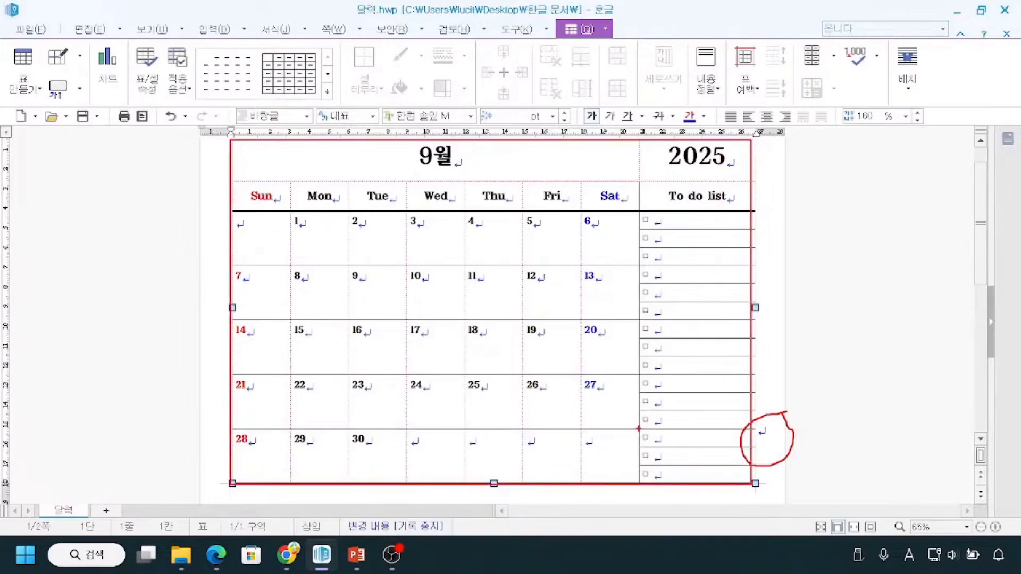
{"action": "left_click_drag", "start_coordinate": [420, 279], "coordinate": [448, 356]}
{"action": "left_click_drag", "start_coordinate": [493, 237], "coordinate": [501, 380]}
{"action": "left_click_drag", "start_coordinate": [499, 318], "coordinate": [543, 317]}
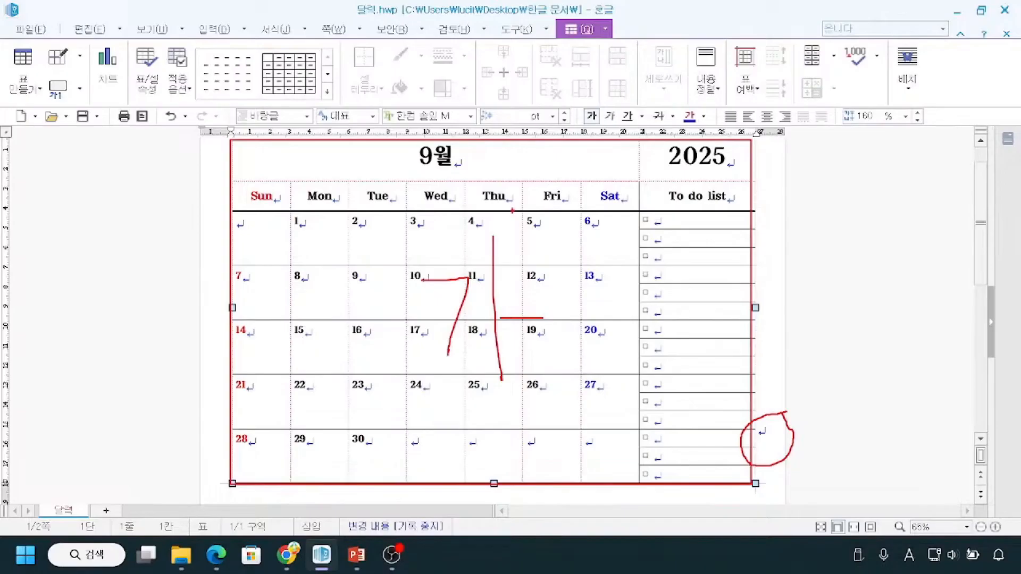
{"action": "mouse_move", "coordinate": [785, 412]}
{"action": "left_mouse_down"}
{"action": "mouse_move", "coordinate": [742, 439]}
{"action": "mouse_move", "coordinate": [793, 439]}
{"action": "left_mouse_up"}
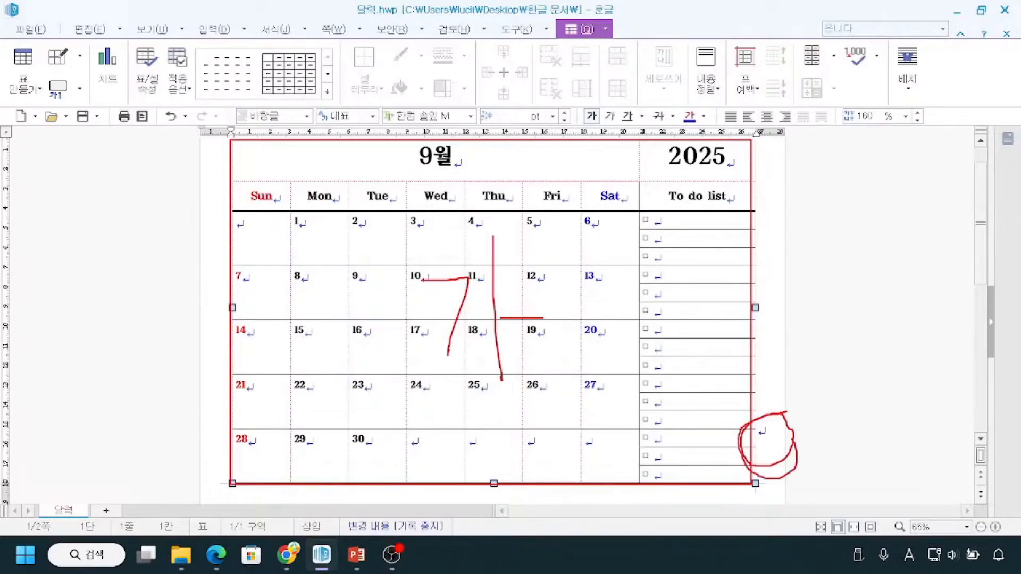
{"action": "mouse_move", "coordinate": [773, 419]}
{"action": "left_mouse_down"}
{"action": "mouse_move", "coordinate": [755, 447]}
{"action": "mouse_move", "coordinate": [793, 425]}
{"action": "left_mouse_up"}
{"action": "mouse_move", "coordinate": [863, 421]}
{"action": "left_mouse_down"}
{"action": "mouse_move", "coordinate": [864, 440]}
{"action": "mouse_move", "coordinate": [833, 434]}
{"action": "mouse_move", "coordinate": [835, 442]}
{"action": "left_mouse_up"}
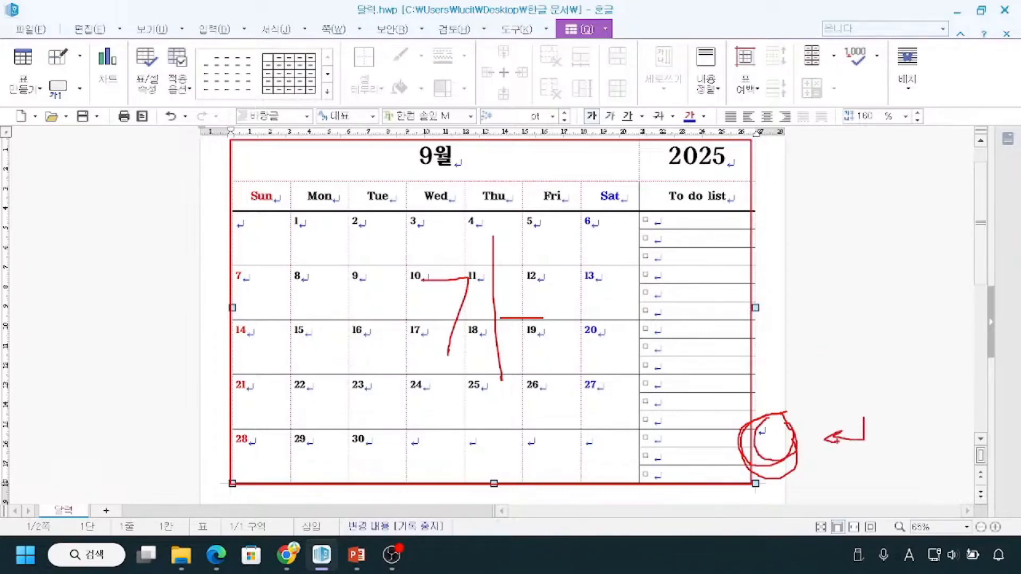
{"action": "left_click_drag", "start_coordinate": [167, 452], "coordinate": [284, 452]}
{"action": "mouse_move", "coordinate": [472, 218]}
{"action": "left_mouse_down"}
{"action": "mouse_move", "coordinate": [362, 342]}
{"action": "mouse_move", "coordinate": [507, 418]}
{"action": "mouse_move", "coordinate": [517, 220]}
{"action": "mouse_move", "coordinate": [490, 215]}
{"action": "left_mouse_up"}
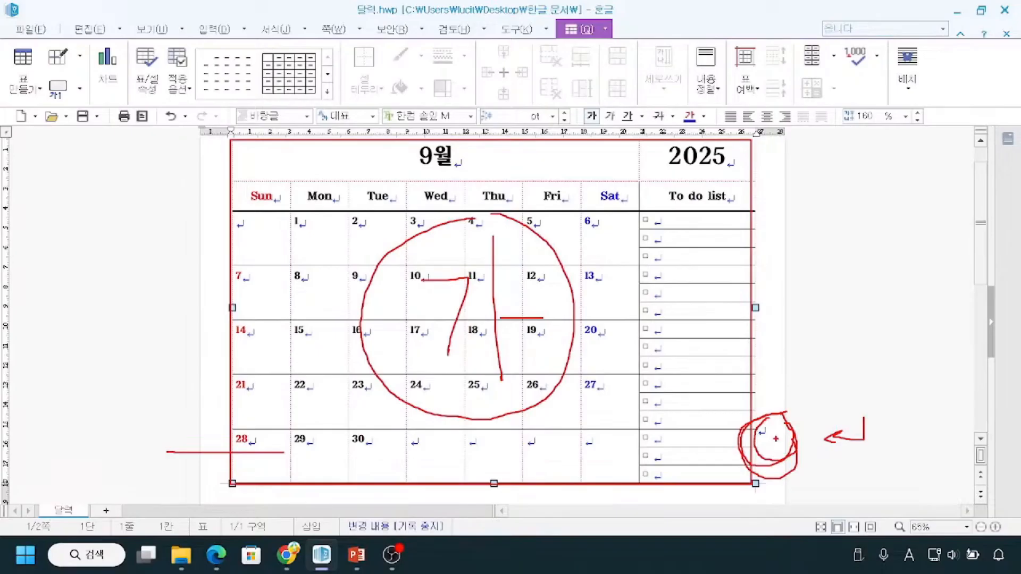
{"action": "mouse_move", "coordinate": [761, 411]}
{"action": "left_mouse_down"}
{"action": "mouse_move", "coordinate": [773, 484]}
{"action": "mouse_move", "coordinate": [795, 410]}
{"action": "left_mouse_up"}
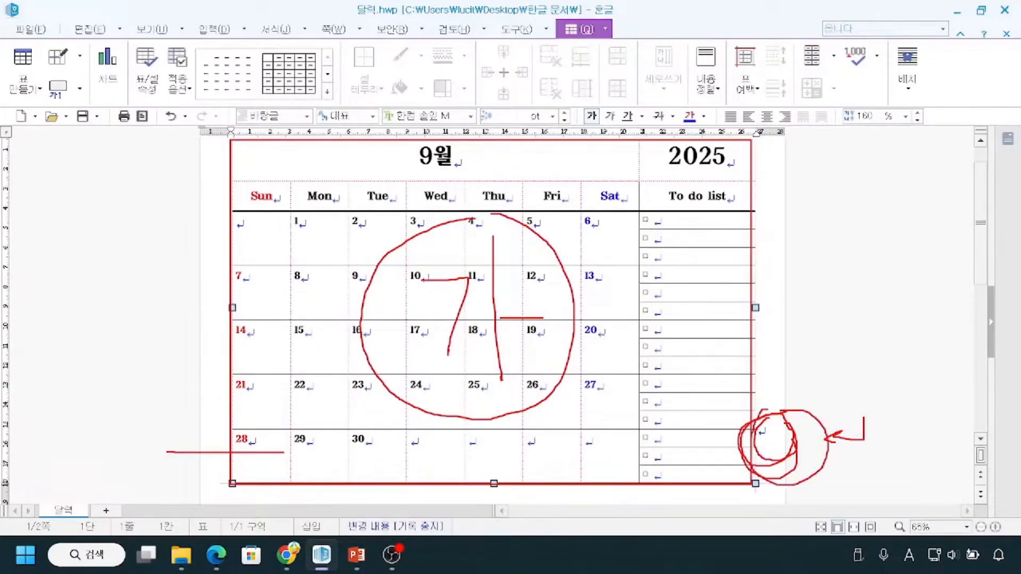
{"action": "key", "text": "Escape"}
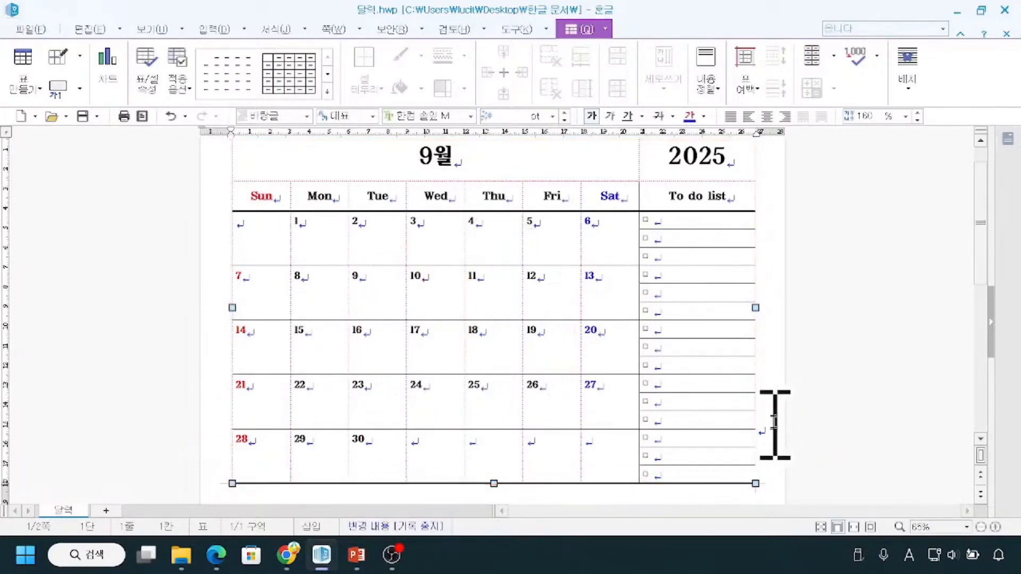
{"action": "mouse_move", "coordinate": [774, 458]}
{"action": "left_mouse_down"}
{"action": "mouse_move", "coordinate": [761, 415]}
{"action": "mouse_move", "coordinate": [784, 453]}
{"action": "left_mouse_up"}
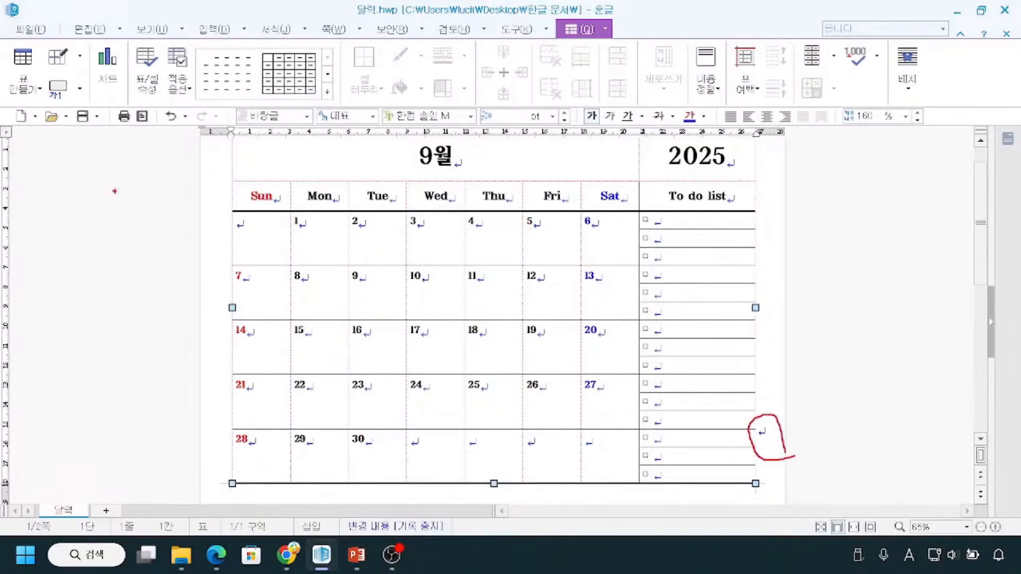
{"action": "mouse_move", "coordinate": [229, 139]}
{"action": "left_mouse_down"}
{"action": "mouse_move", "coordinate": [633, 295]}
{"action": "mouse_move", "coordinate": [754, 425]}
{"action": "mouse_move", "coordinate": [753, 483]}
{"action": "left_mouse_up"}
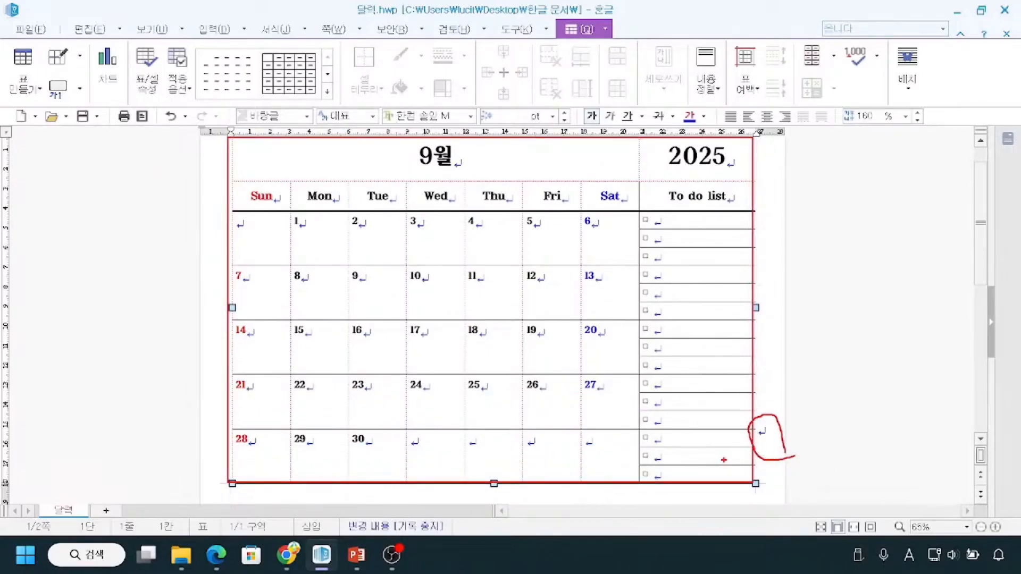
{"action": "key", "text": "ctrl"}
{"action": "key", "text": "Escape"}
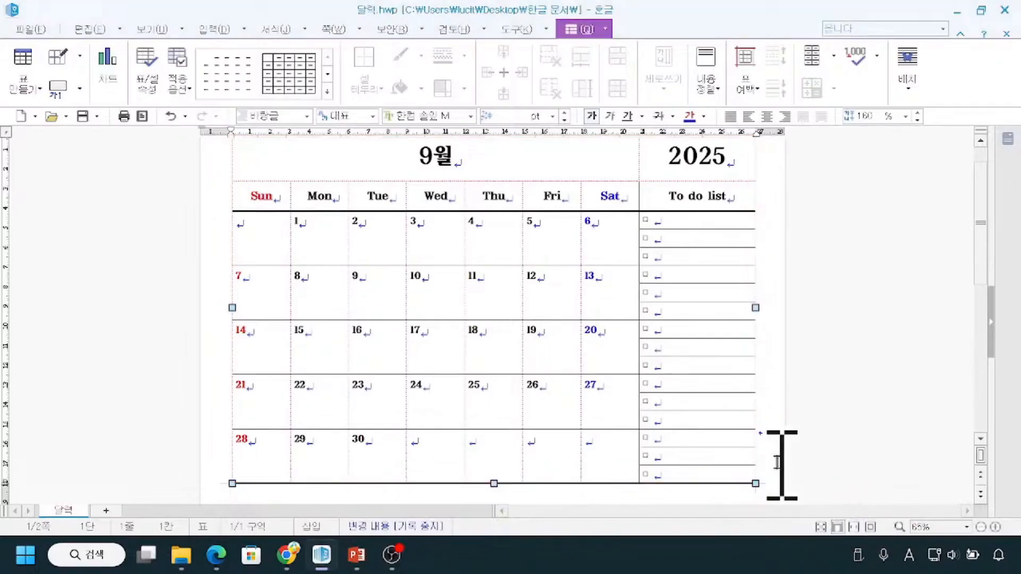
Insert a paragraph break right after the calendar table to start a new line on the second page.
{"action": "left_click", "coordinate": [777, 435]}
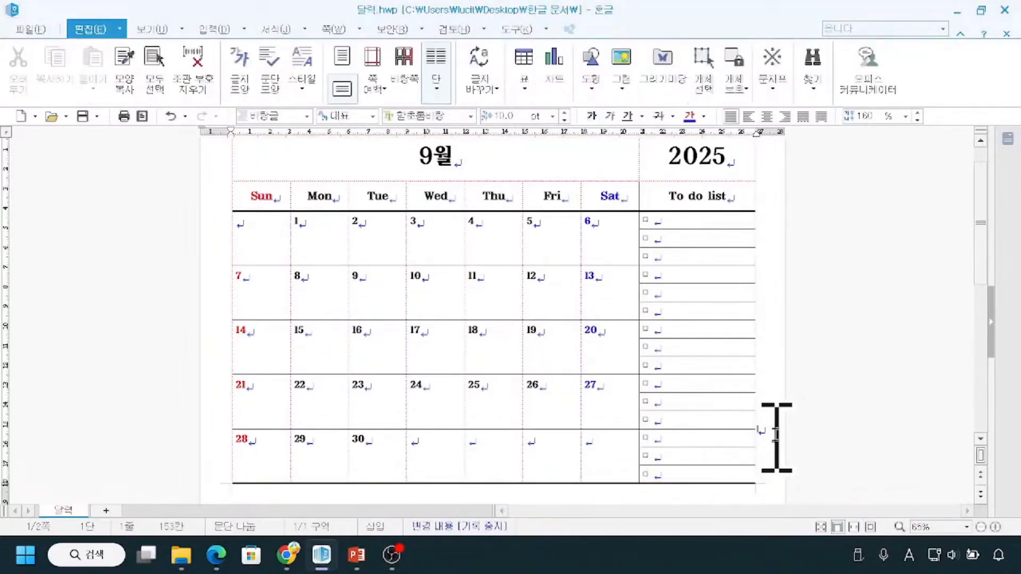
{"action": "key", "text": "ctrl"}
{"action": "key", "text": "Return"}
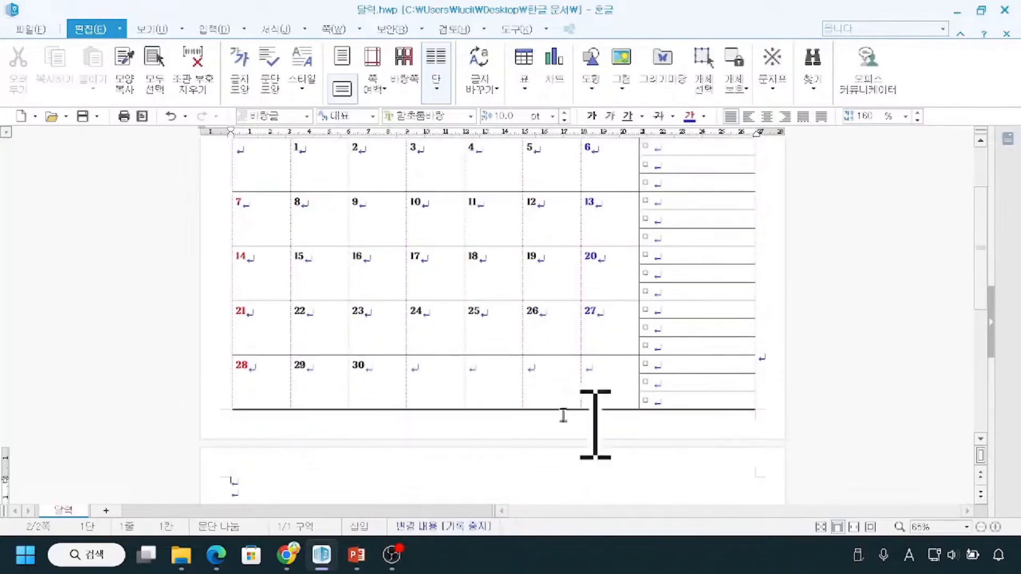
{"action": "mouse_move", "coordinate": [230, 399]}
{"action": "left_mouse_down"}
{"action": "mouse_move", "coordinate": [198, 431]}
{"action": "mouse_move", "coordinate": [227, 489]}
{"action": "mouse_move", "coordinate": [256, 491]}
{"action": "left_mouse_up"}
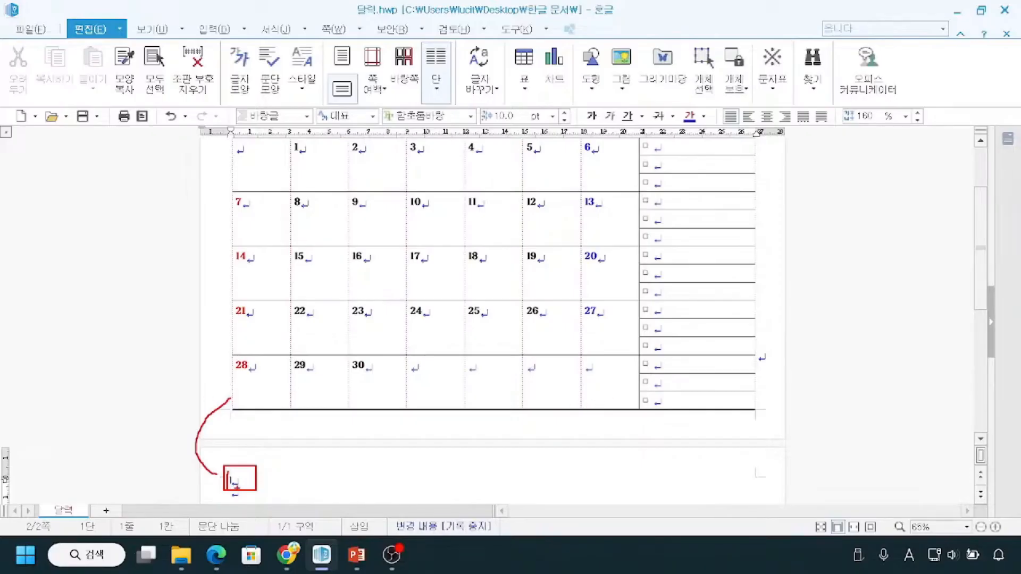
{"action": "key", "text": "Escape"}
Examine the blank area of the second page and its position relative to the calendar table above.
{"action": "scroll", "coordinate": [297, 402], "scroll_direction": "down", "scroll_amount": 2}
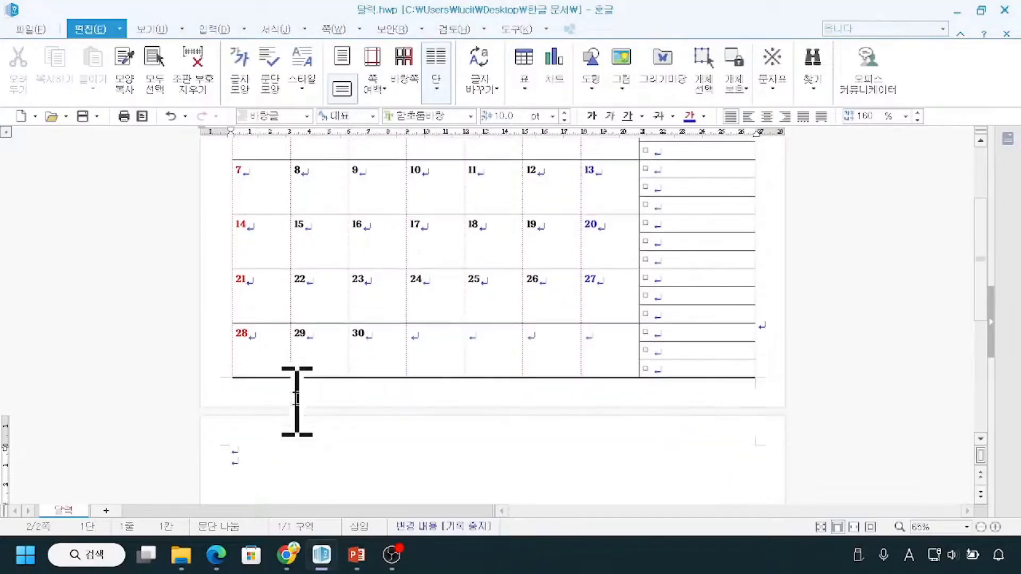
{"action": "scroll", "coordinate": [278, 445], "scroll_direction": "down", "scroll_amount": 1}
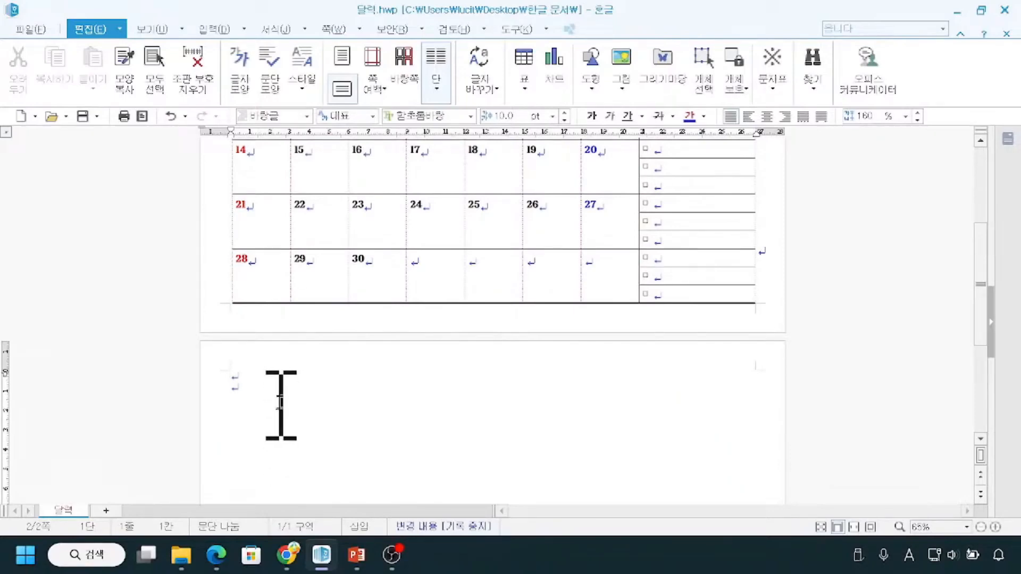
{"action": "left_click_drag", "start_coordinate": [341, 382], "coordinate": [469, 476]}
{"action": "mouse_move", "coordinate": [423, 410]}
{"action": "left_mouse_down"}
{"action": "mouse_move", "coordinate": [428, 306]}
{"action": "mouse_move", "coordinate": [418, 232]}
{"action": "mouse_move", "coordinate": [478, 243]}
{"action": "left_mouse_up"}
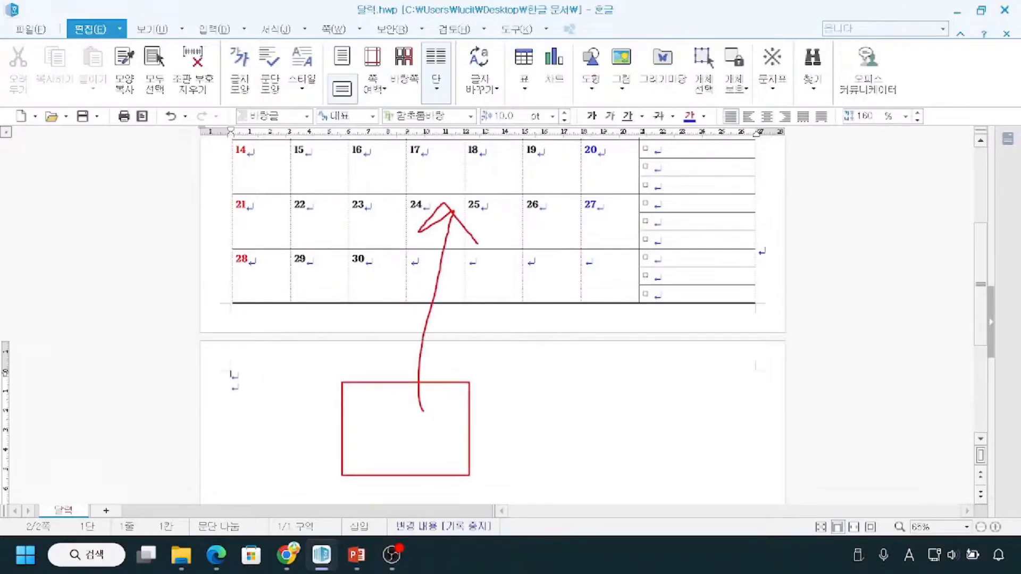
{"action": "key", "text": "Escape"}
{"action": "scroll", "coordinate": [319, 415], "scroll_direction": "up", "scroll_amount": 3}
{"action": "key", "text": "ctrl"}
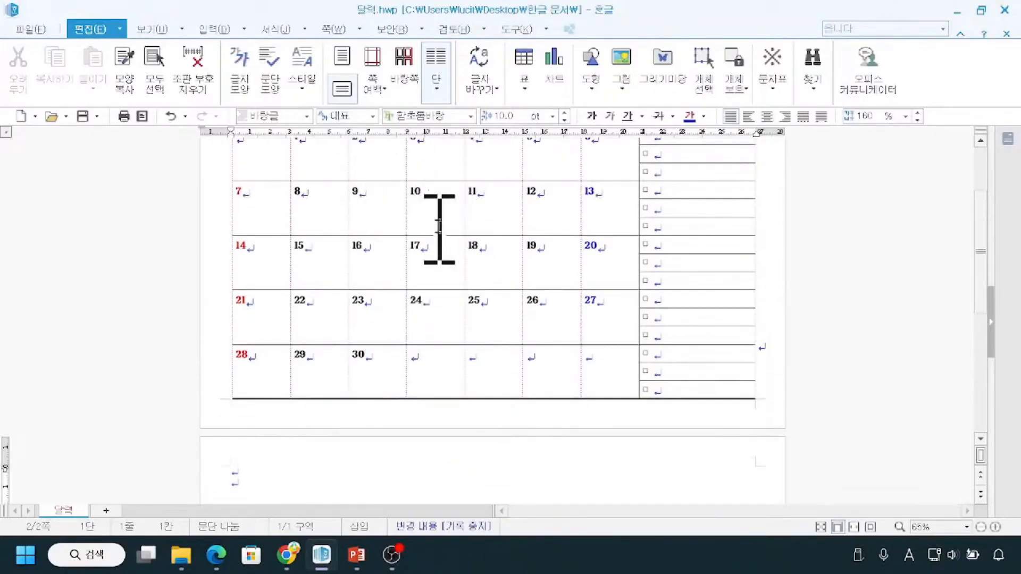
{"action": "key", "text": "ctrl"}
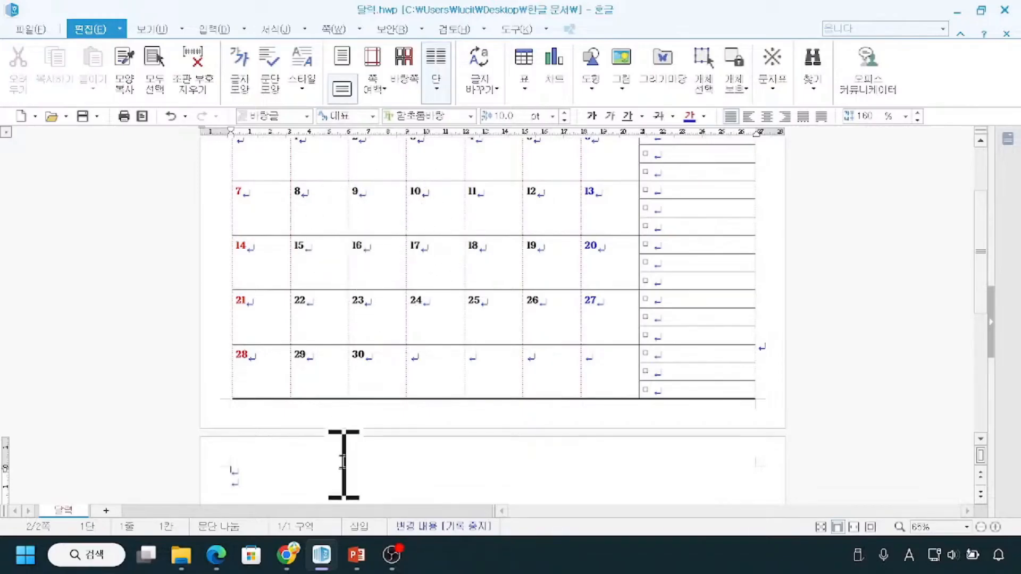
Place the text cursor on the first empty line at the start of the second page.
{"action": "scroll", "coordinate": [319, 452], "scroll_direction": "down", "scroll_amount": 1}
{"action": "left_click", "coordinate": [242, 451]}
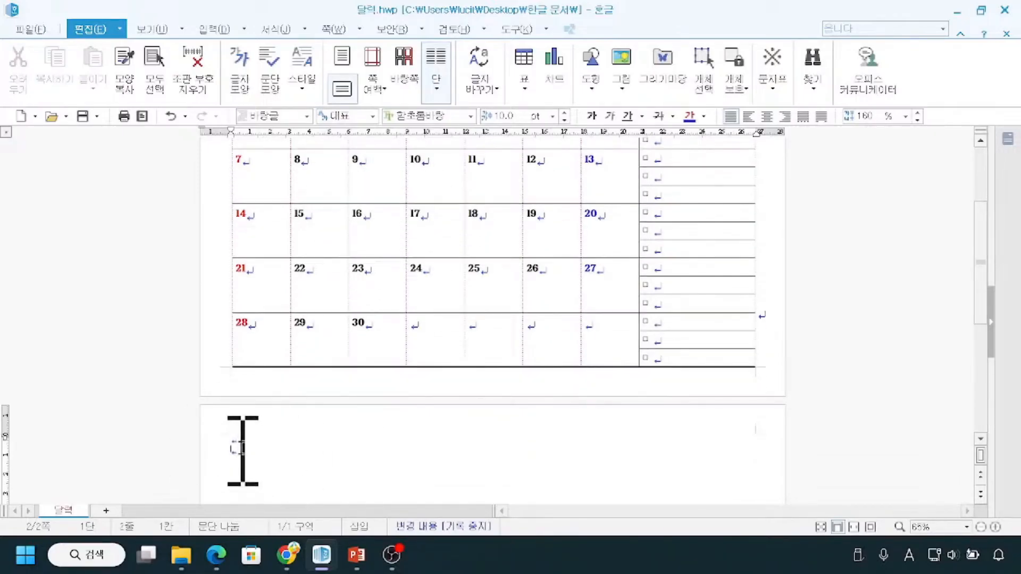
{"action": "left_click", "coordinate": [242, 442]}
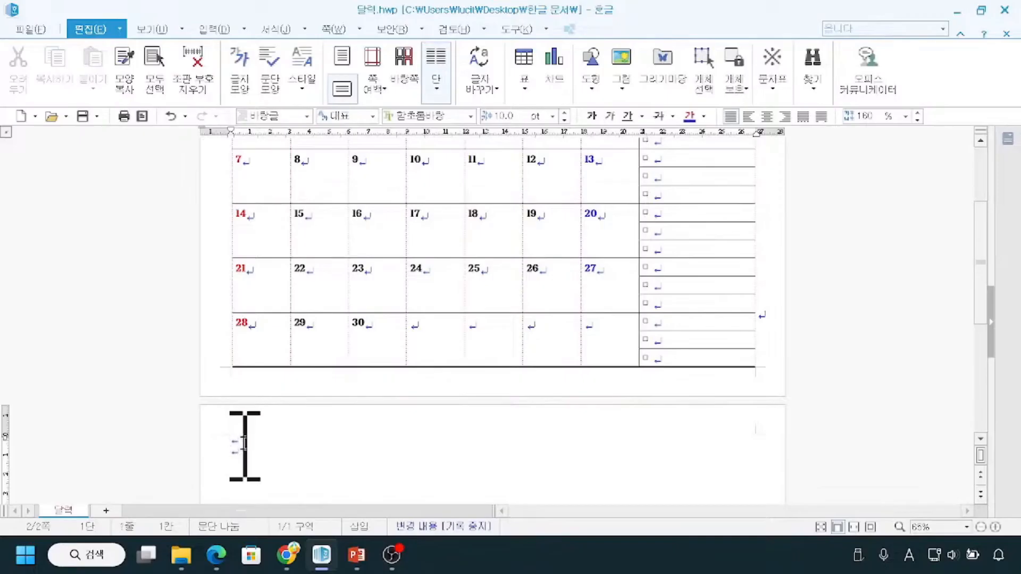
{"action": "mouse_move", "coordinate": [452, 456]}
{"action": "left_mouse_down"}
{"action": "mouse_move", "coordinate": [460, 274]}
{"action": "mouse_move", "coordinate": [449, 267]}
{"action": "mouse_move", "coordinate": [467, 256]}
{"action": "left_mouse_up"}
{"action": "key", "text": "Escape"}
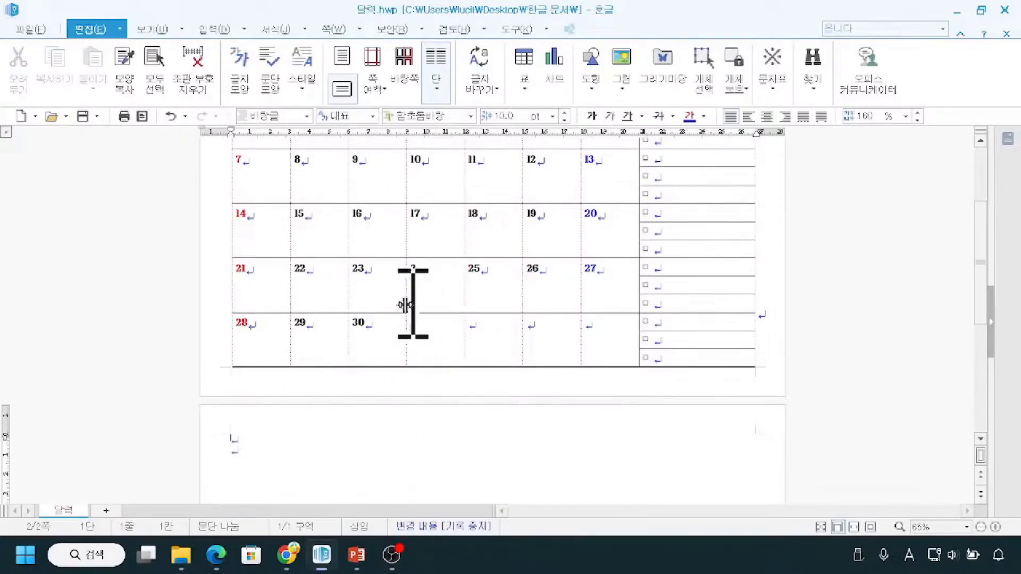
{"action": "scroll", "coordinate": [252, 450], "scroll_direction": "down", "scroll_amount": 1}
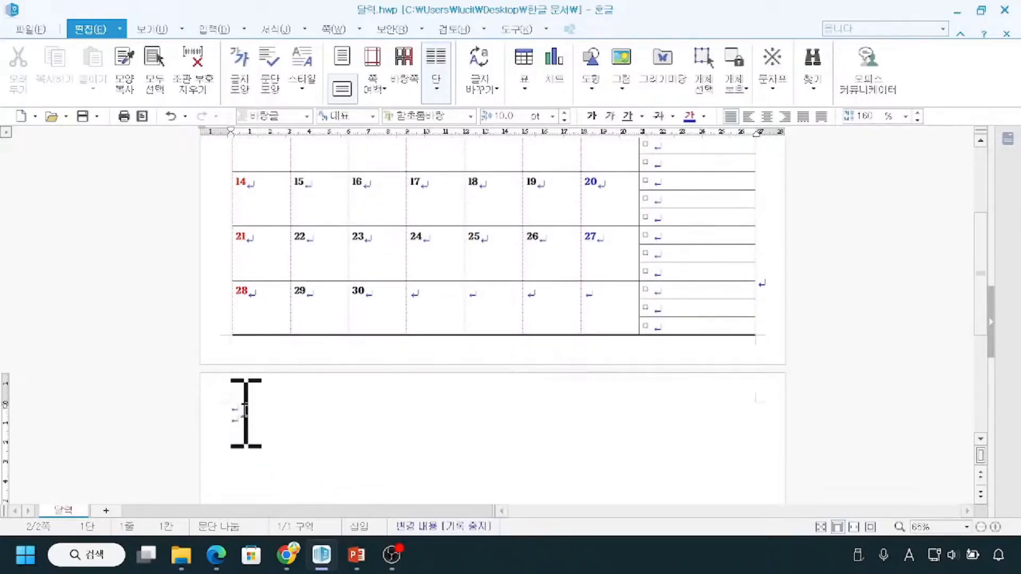
{"action": "left_click", "coordinate": [245, 410]}
Start inserting a picture on the second page and browse to the 바탕 화면 (desktop) folder containing the 단풍 image.
{"action": "left_click", "coordinate": [217, 29]}
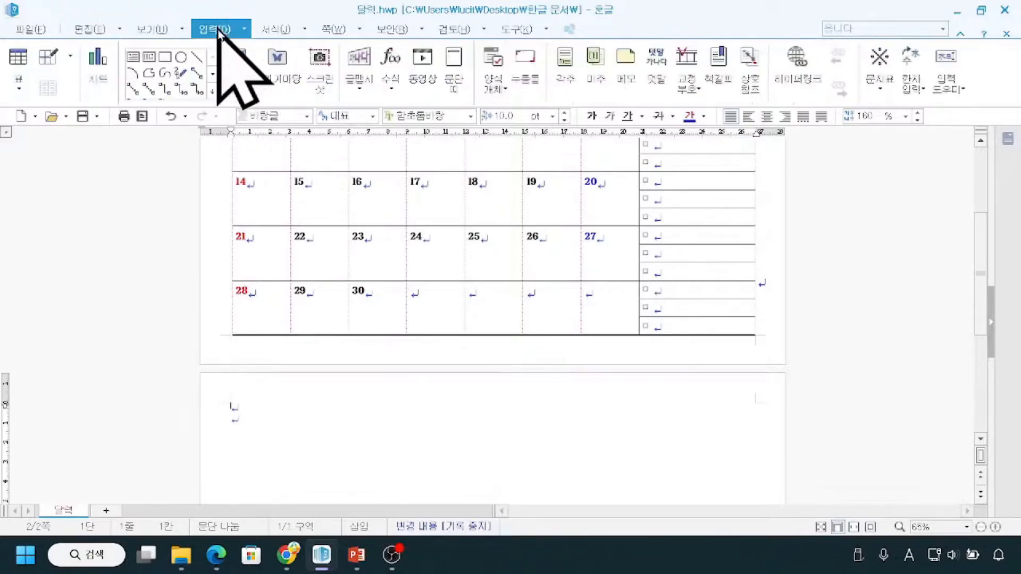
{"action": "left_click", "coordinate": [243, 85]}
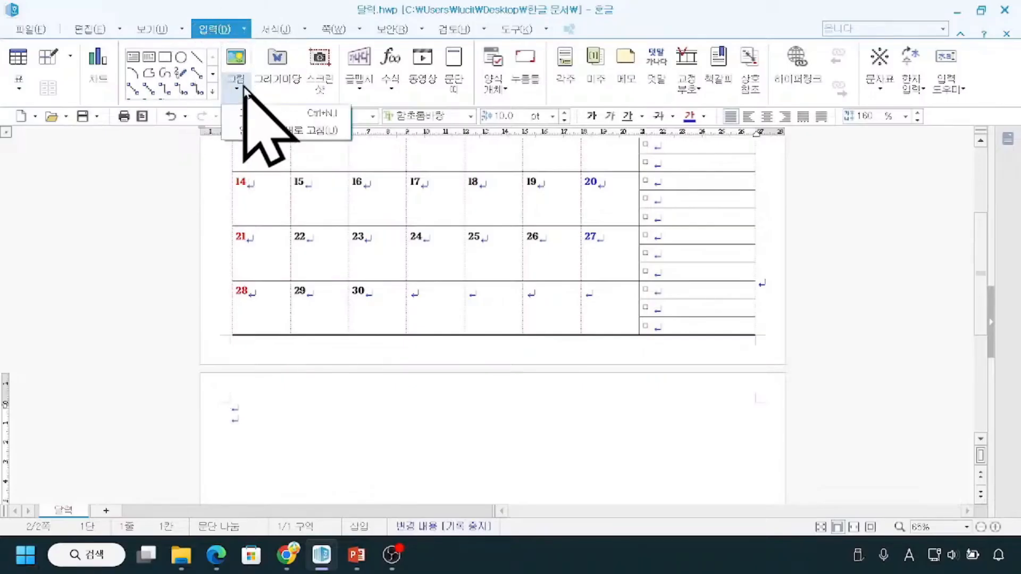
{"action": "left_click", "coordinate": [242, 93]}
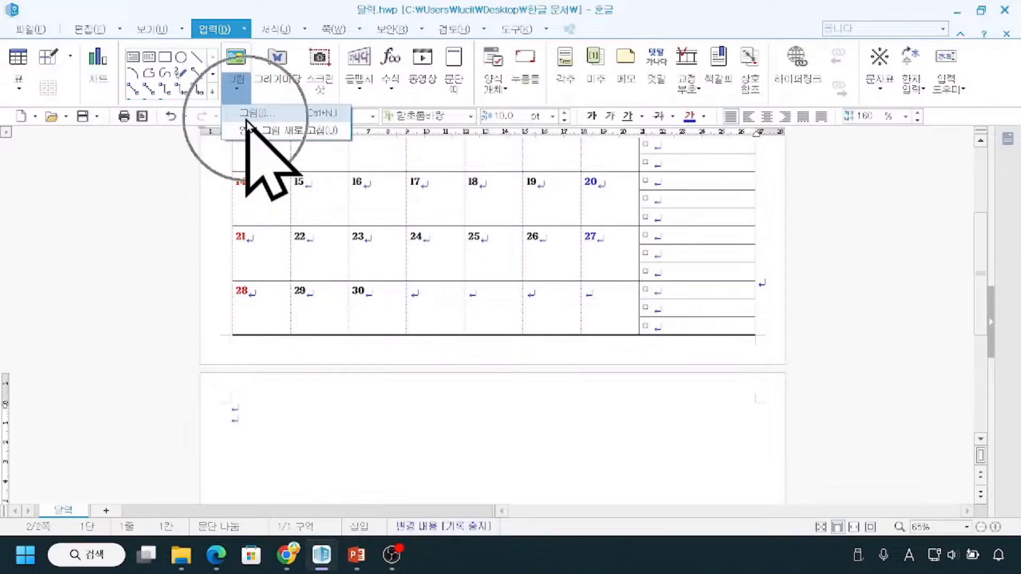
{"action": "left_click", "coordinate": [246, 122]}
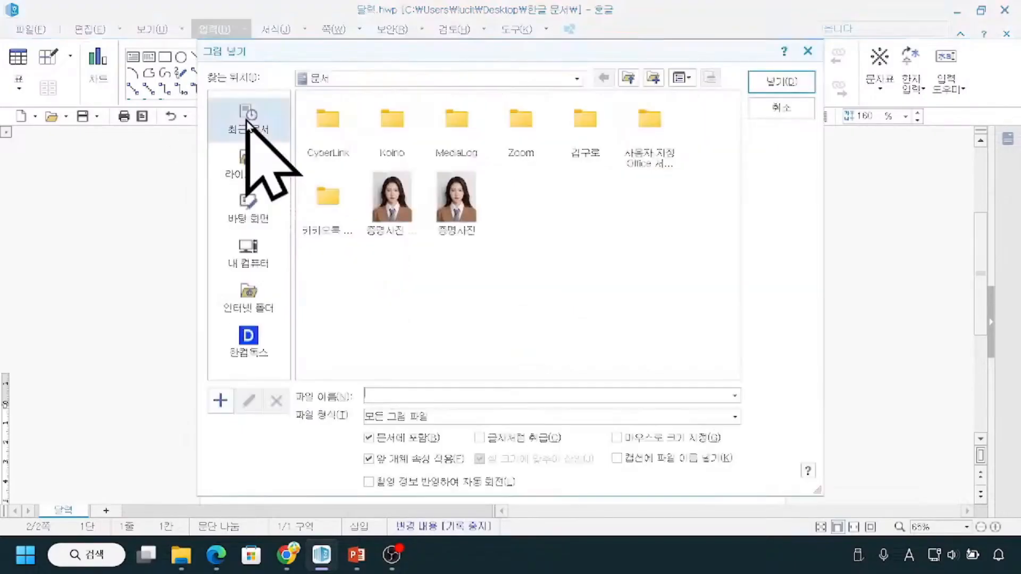
{"action": "left_click", "coordinate": [254, 209]}
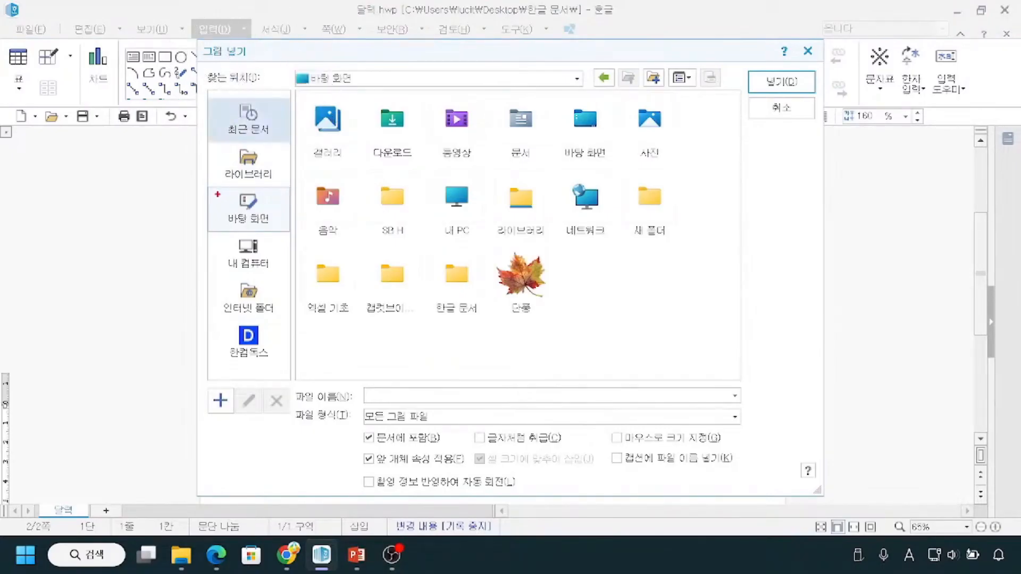
{"action": "mouse_move", "coordinate": [551, 250]}
{"action": "left_mouse_down"}
{"action": "mouse_move", "coordinate": [496, 263]}
{"action": "mouse_move", "coordinate": [522, 331]}
{"action": "mouse_move", "coordinate": [562, 257]}
{"action": "left_mouse_up"}
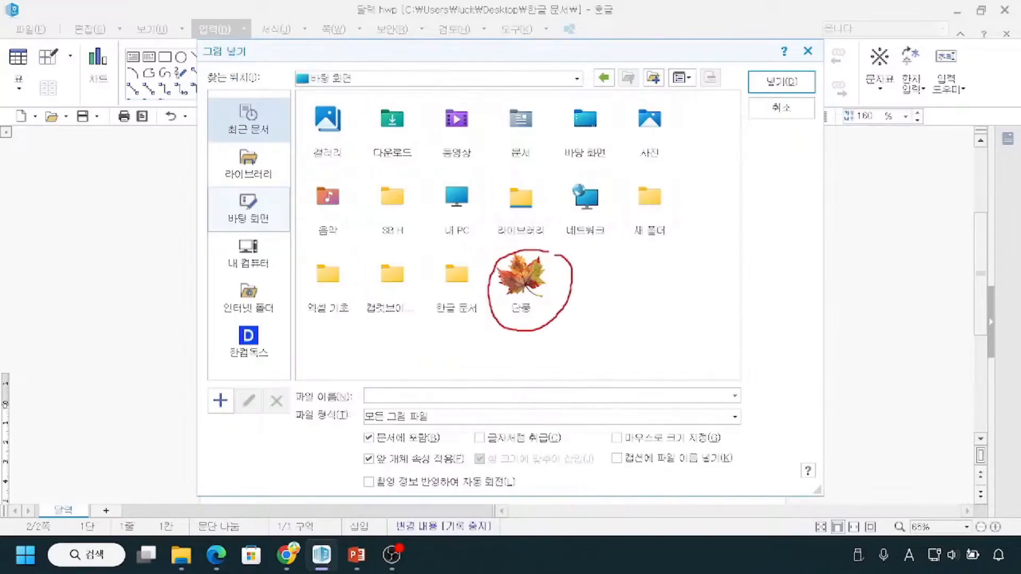
{"action": "left_click_drag", "start_coordinate": [206, 186], "coordinate": [283, 231]}
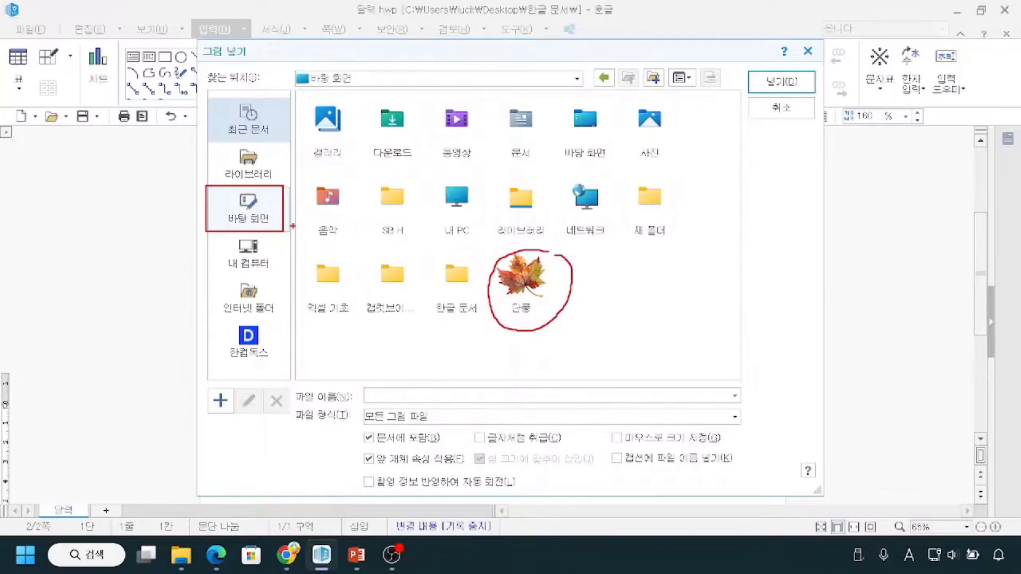
Review the other folders available as picture locations, keeping 바탕 화면 (desktop) as the source.
{"action": "left_click", "coordinate": [517, 294]}
{"action": "key", "text": "ctrl"}
{"action": "key", "text": "ctrl"}
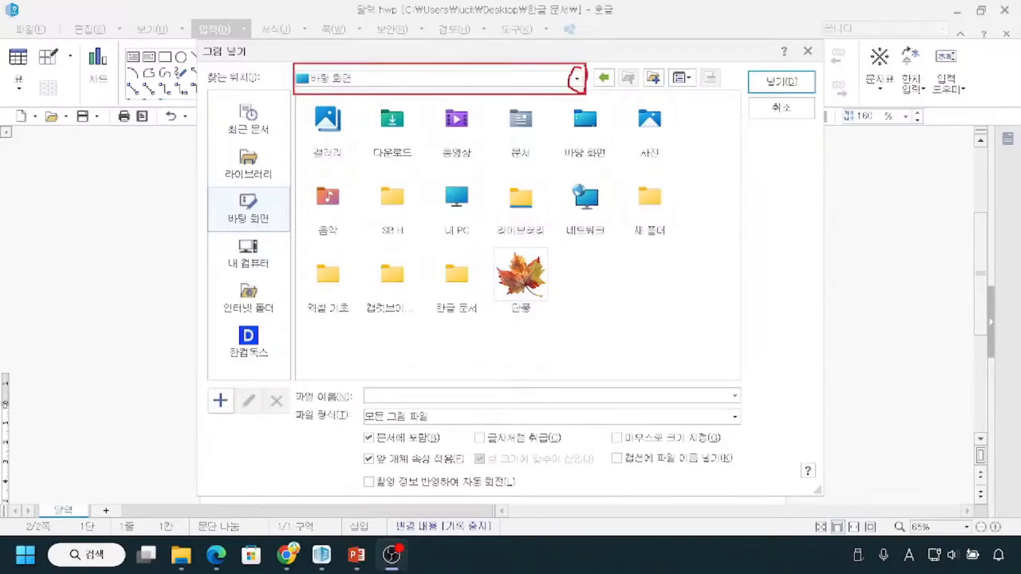
{"action": "left_click", "coordinate": [577, 79]}
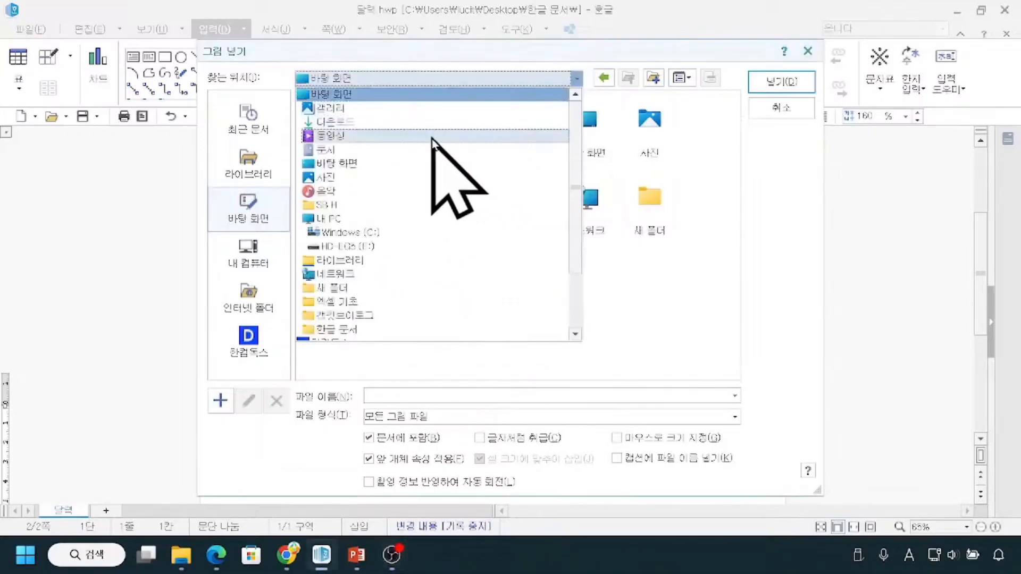
{"action": "left_click", "coordinate": [418, 126]}
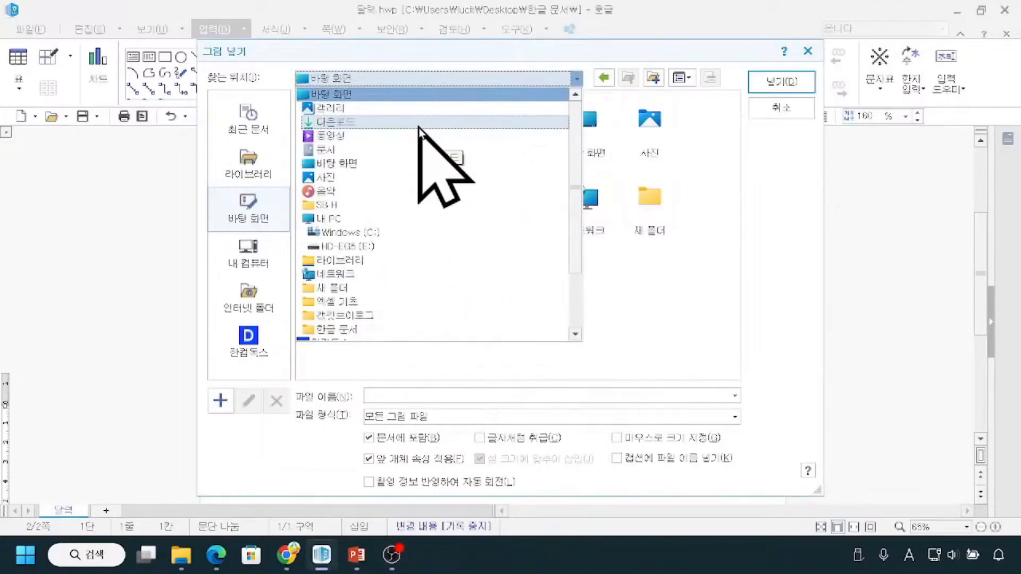
{"action": "left_click", "coordinate": [784, 286]}
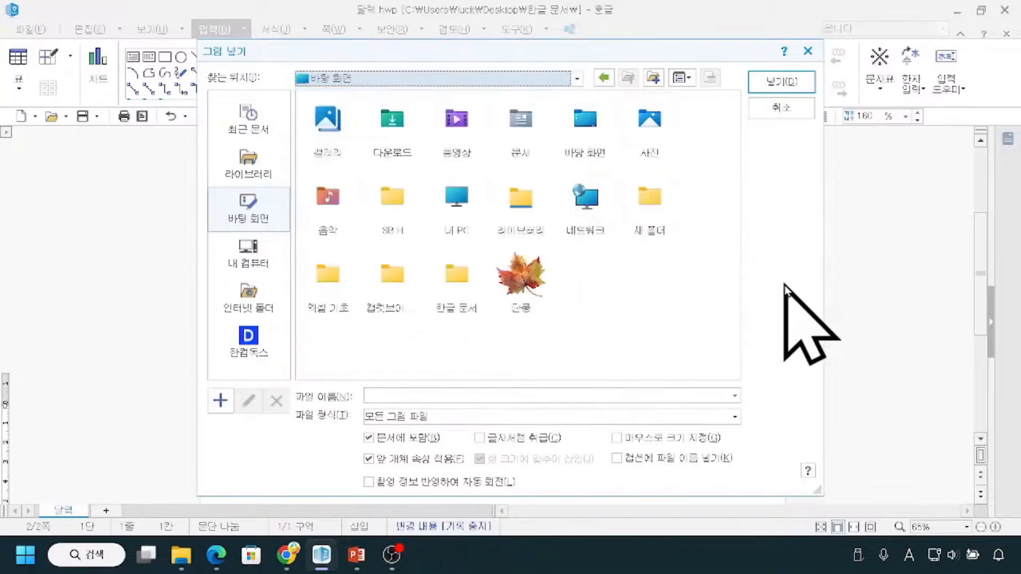
Insert the 단풍 picture from the desktop with 문서에 포함 (include in document) enabled.
{"action": "left_click", "coordinate": [518, 295]}
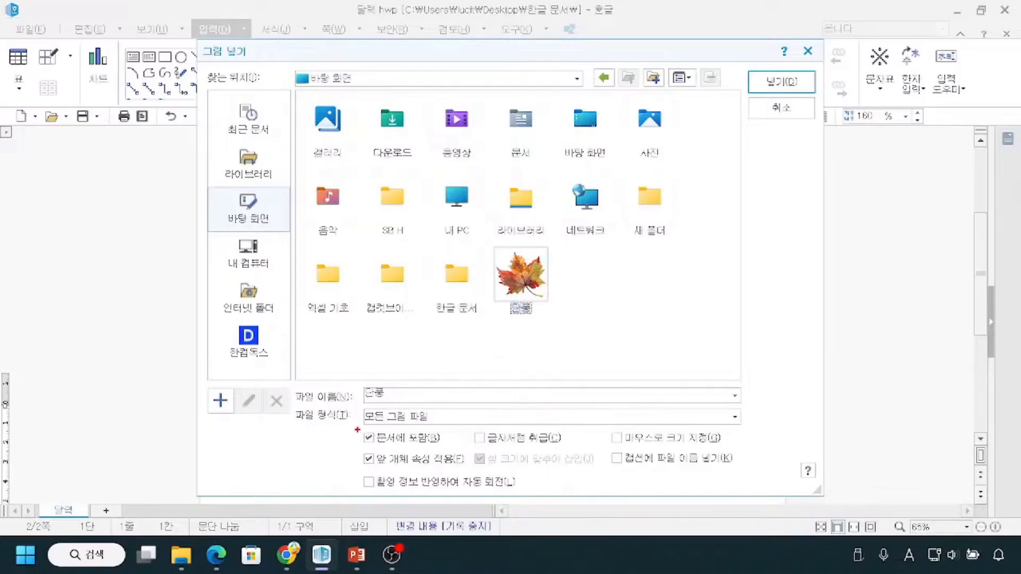
{"action": "mouse_move", "coordinate": [355, 425]}
{"action": "left_mouse_down"}
{"action": "mouse_move", "coordinate": [371, 445]}
{"action": "mouse_move", "coordinate": [450, 452]}
{"action": "left_mouse_up"}
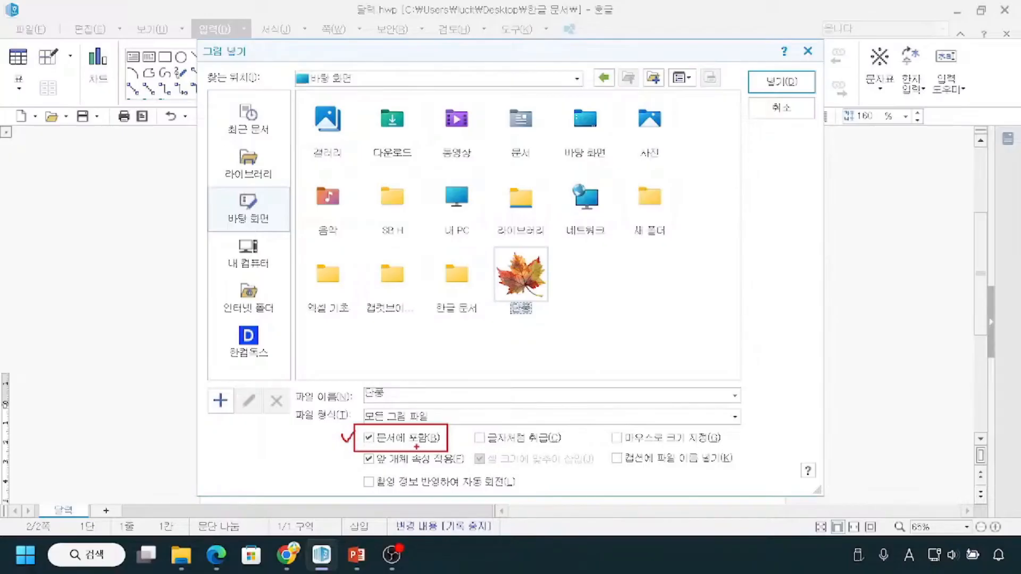
{"action": "mouse_move", "coordinate": [519, 247]}
{"action": "left_mouse_down"}
{"action": "mouse_move", "coordinate": [493, 269]}
{"action": "mouse_move", "coordinate": [518, 316]}
{"action": "mouse_move", "coordinate": [566, 278]}
{"action": "mouse_move", "coordinate": [532, 235]}
{"action": "mouse_move", "coordinate": [512, 245]}
{"action": "left_mouse_up"}
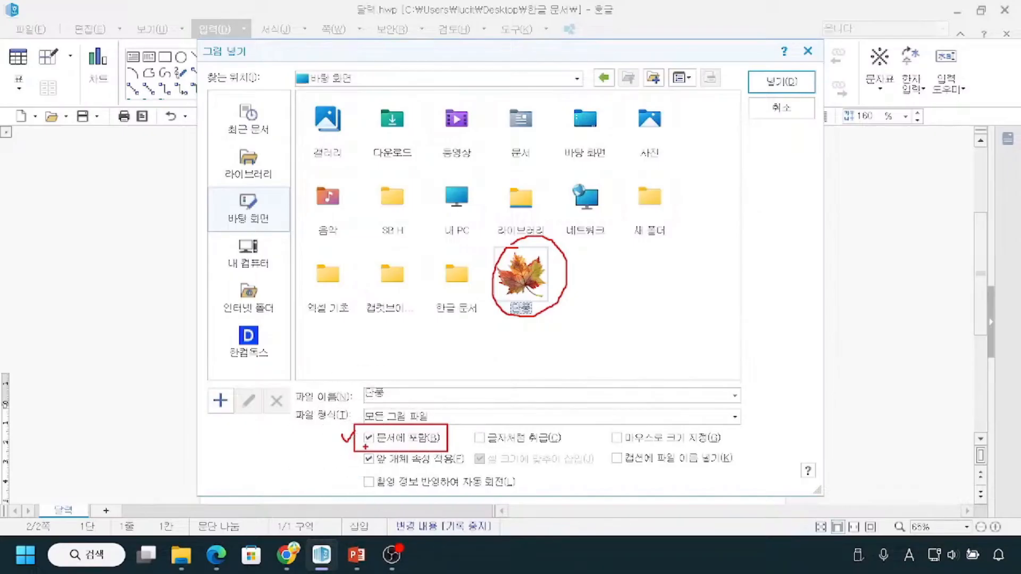
{"action": "left_click_drag", "start_coordinate": [784, 68], "coordinate": [806, 72]}
{"action": "left_click", "coordinate": [790, 85]}
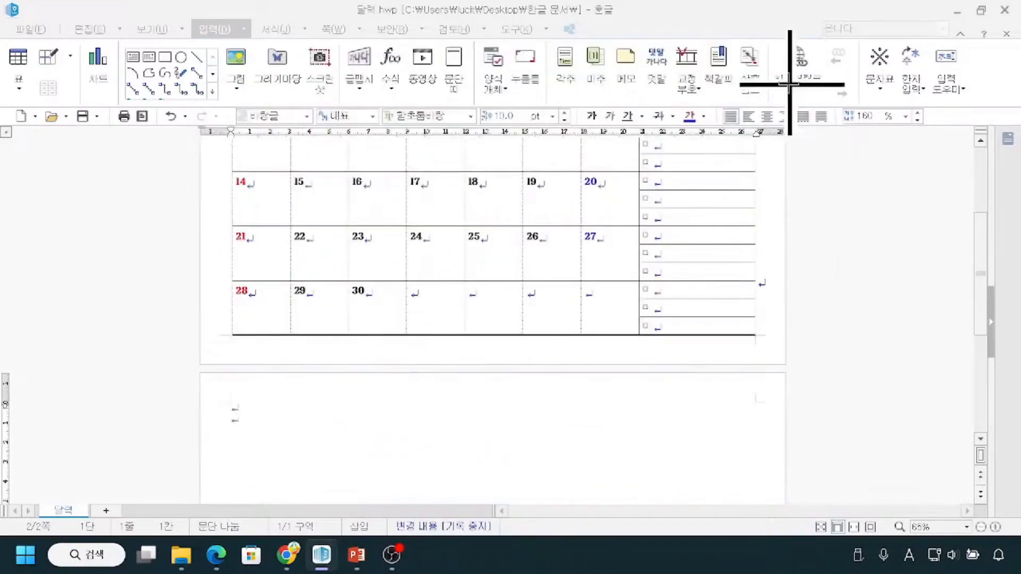
Examine the inserted maple leaf picture on the second page and compare its size with the calendar on the first page.
{"action": "scroll", "coordinate": [538, 415], "scroll_direction": "down", "scroll_amount": 4}
{"action": "scroll", "coordinate": [535, 406], "scroll_direction": "down", "scroll_amount": 2}
{"action": "left_click", "coordinate": [480, 367]}
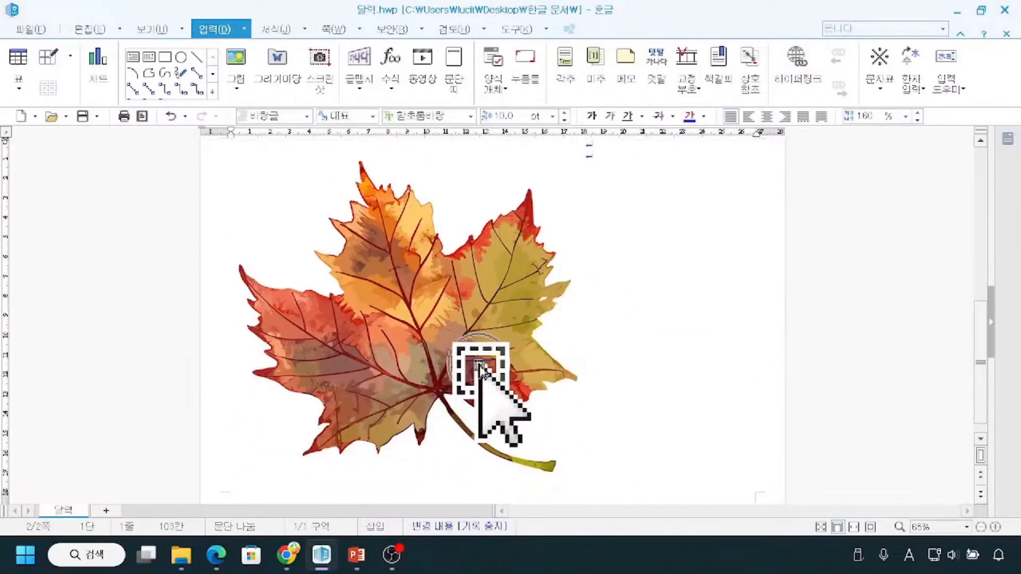
{"action": "scroll", "coordinate": [442, 350], "scroll_direction": "up", "scroll_amount": 1}
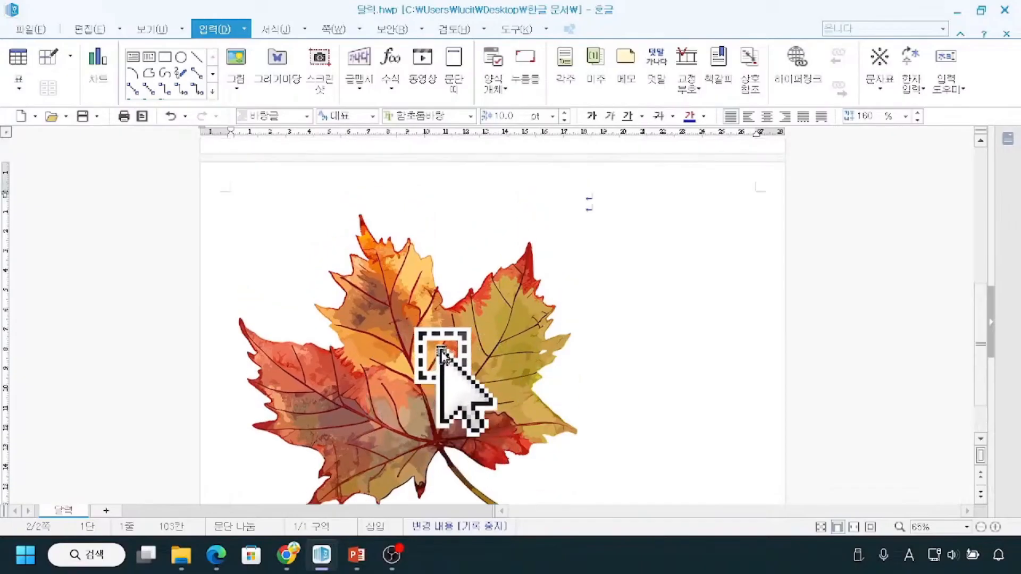
{"action": "scroll", "coordinate": [442, 350], "scroll_direction": "up", "scroll_amount": 2}
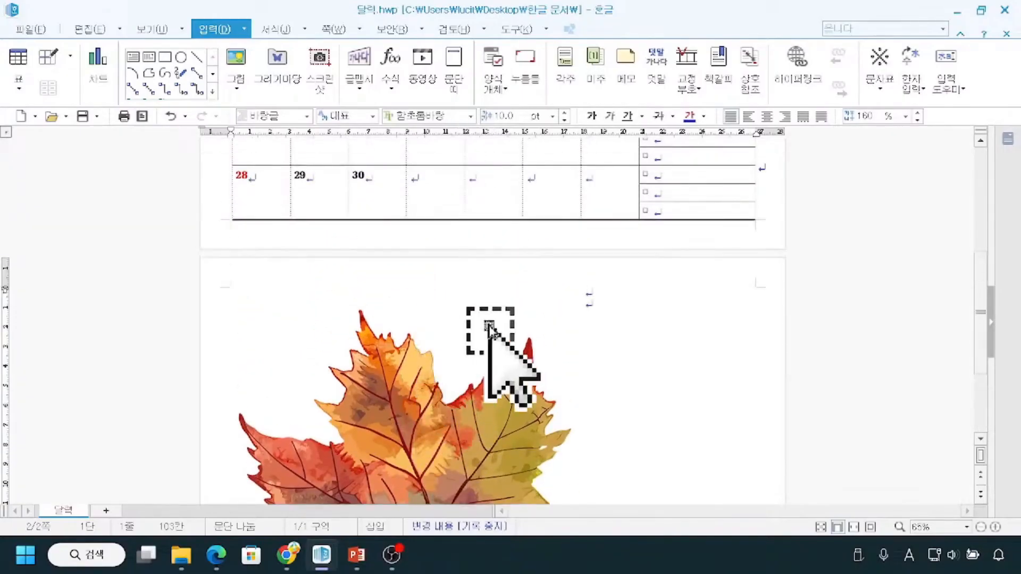
{"action": "mouse_move", "coordinate": [304, 318]}
{"action": "left_mouse_down"}
{"action": "mouse_move", "coordinate": [382, 433]}
{"action": "mouse_move", "coordinate": [499, 462]}
{"action": "left_mouse_up"}
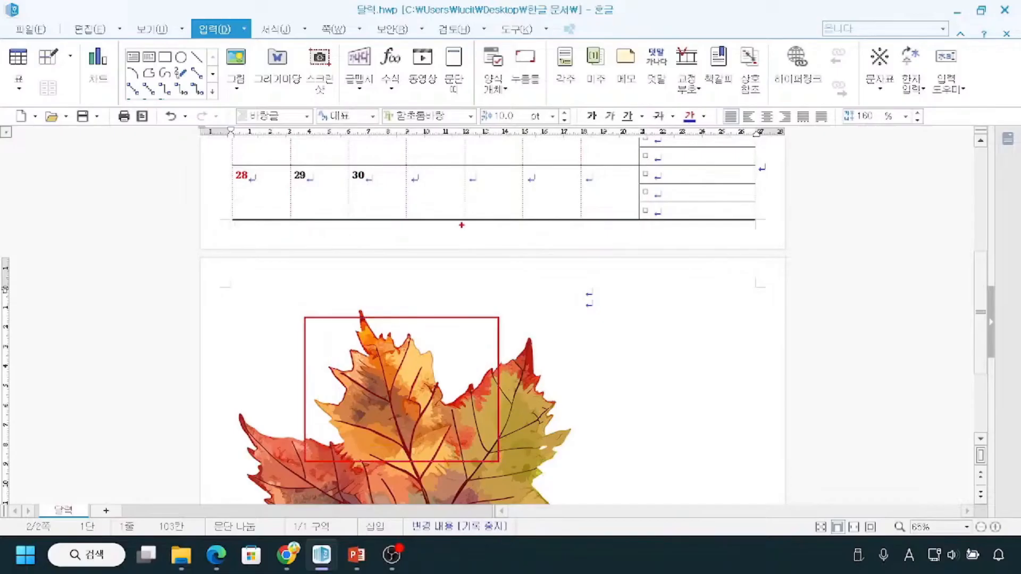
{"action": "scroll", "coordinate": [468, 248], "scroll_direction": "up", "scroll_amount": 5}
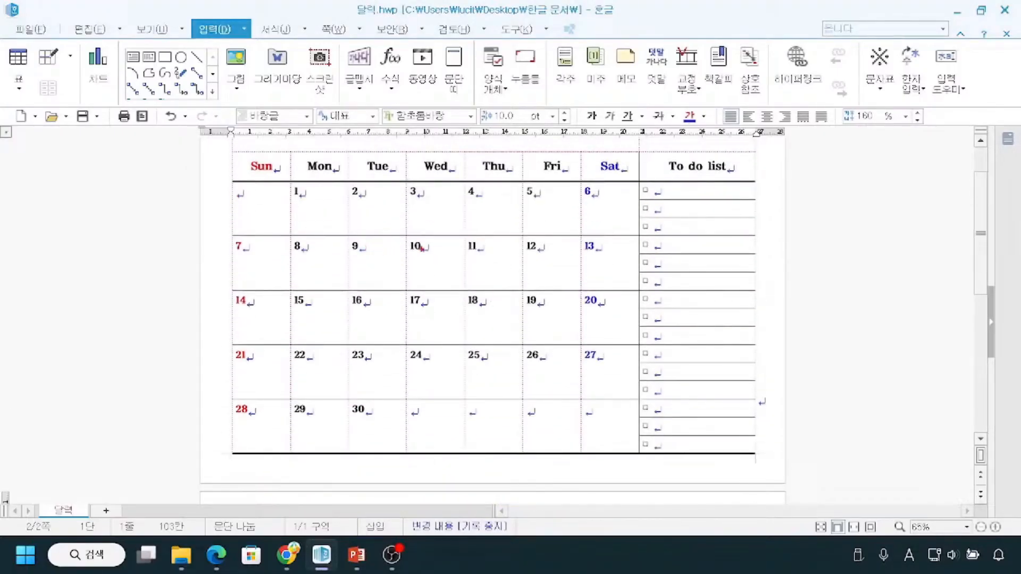
{"action": "mouse_move", "coordinate": [379, 234]}
{"action": "left_mouse_down"}
{"action": "mouse_move", "coordinate": [343, 343]}
{"action": "mouse_move", "coordinate": [509, 434]}
{"action": "mouse_move", "coordinate": [454, 230]}
{"action": "mouse_move", "coordinate": [404, 231]}
{"action": "left_mouse_up"}
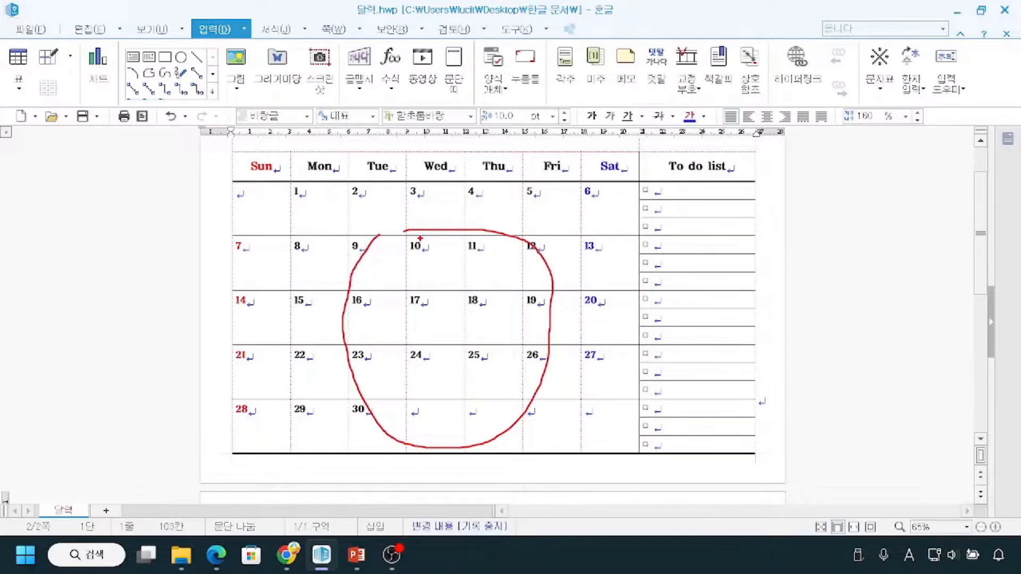
{"action": "key", "text": "Escape"}
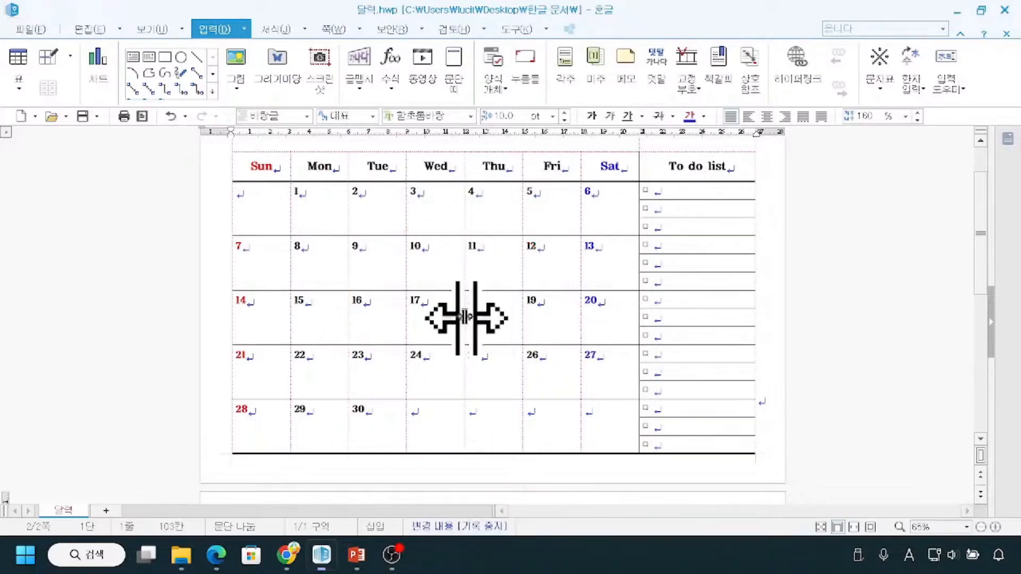
{"action": "scroll", "coordinate": [467, 373], "scroll_direction": "down", "scroll_amount": 3}
{"action": "scroll", "coordinate": [462, 326], "scroll_direction": "up", "scroll_amount": 1}
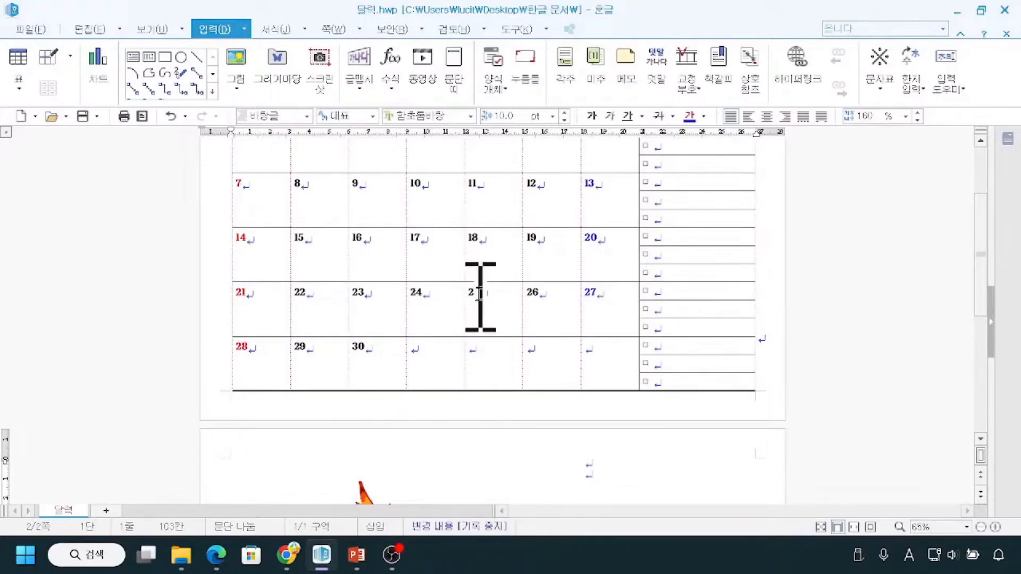
{"action": "scroll", "coordinate": [546, 404], "scroll_direction": "down", "scroll_amount": 3}
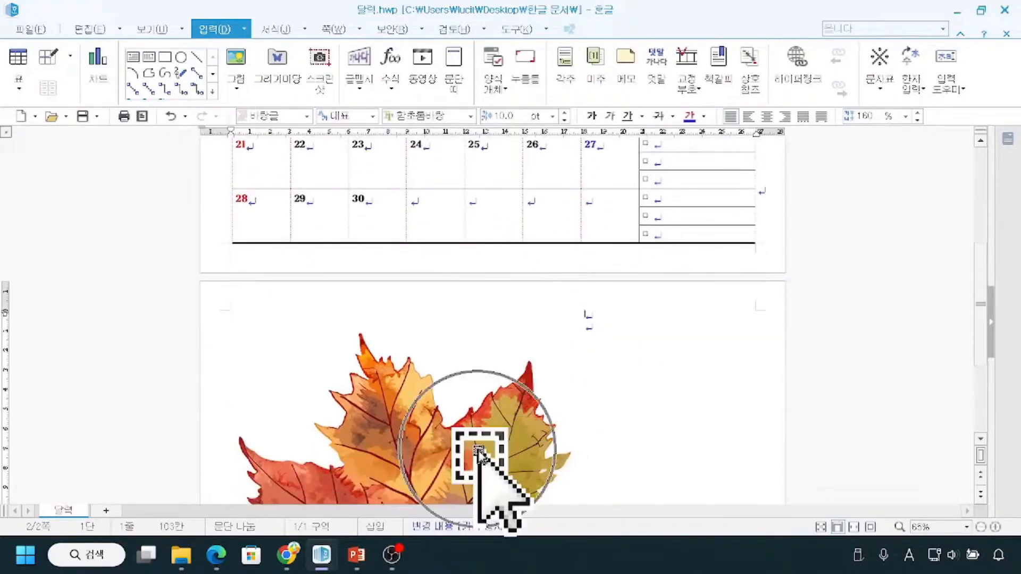
{"action": "scroll", "coordinate": [481, 449], "scroll_direction": "down", "scroll_amount": 4}
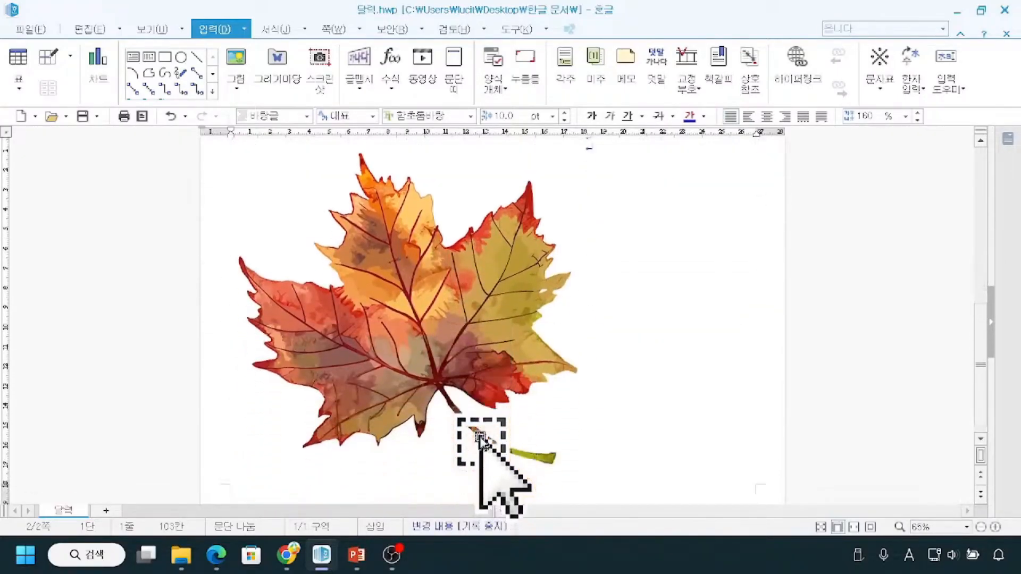
Fit the whole page in view and shrink the maple leaf picture proportionally to about 115 mm wide and 115 mm high.
{"action": "left_click", "coordinate": [871, 527]}
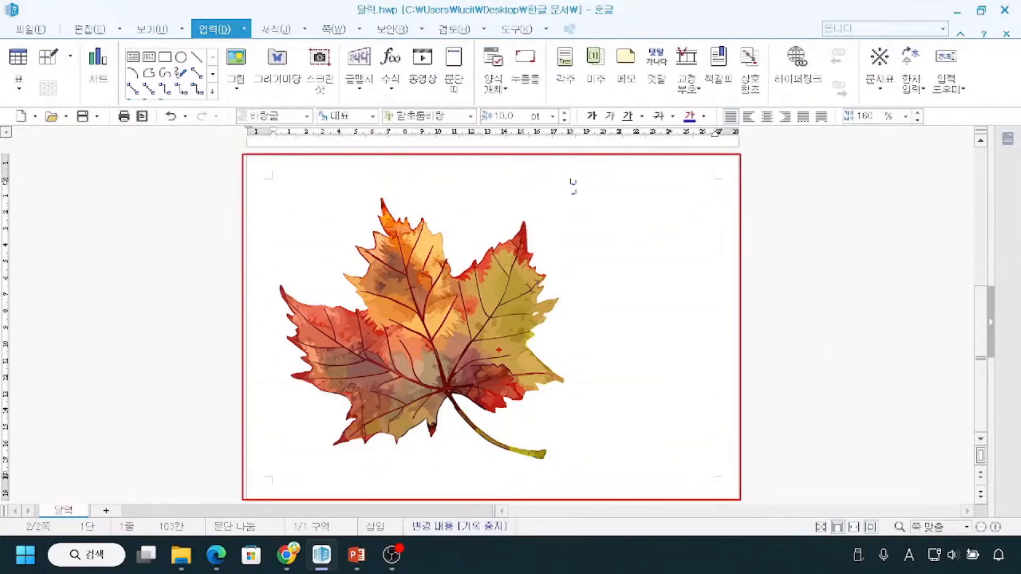
{"action": "left_click", "coordinate": [493, 362]}
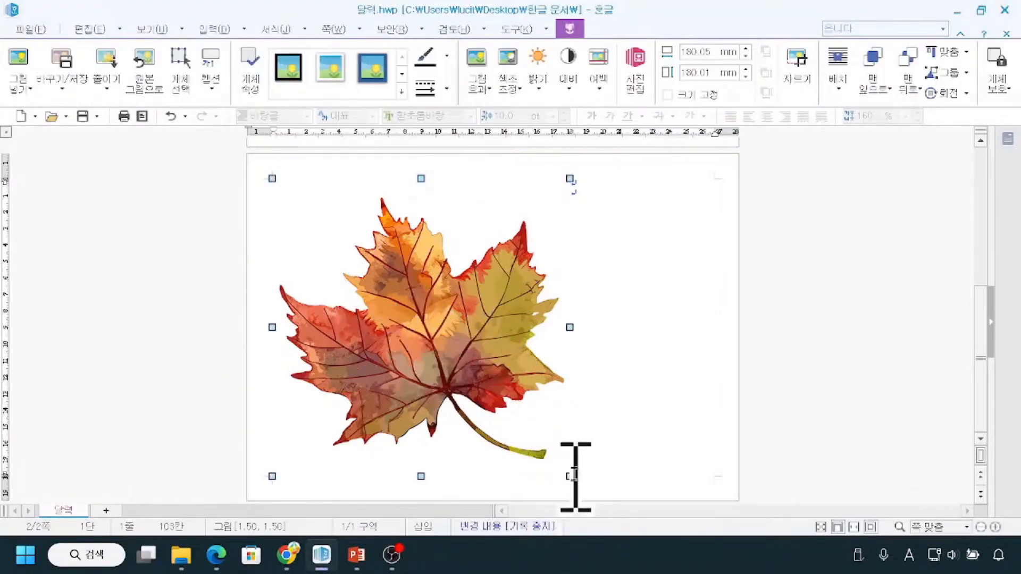
{"action": "mouse_move", "coordinate": [561, 465]}
{"action": "left_mouse_down"}
{"action": "mouse_move", "coordinate": [585, 490]}
{"action": "mouse_move", "coordinate": [553, 465]}
{"action": "left_mouse_up"}
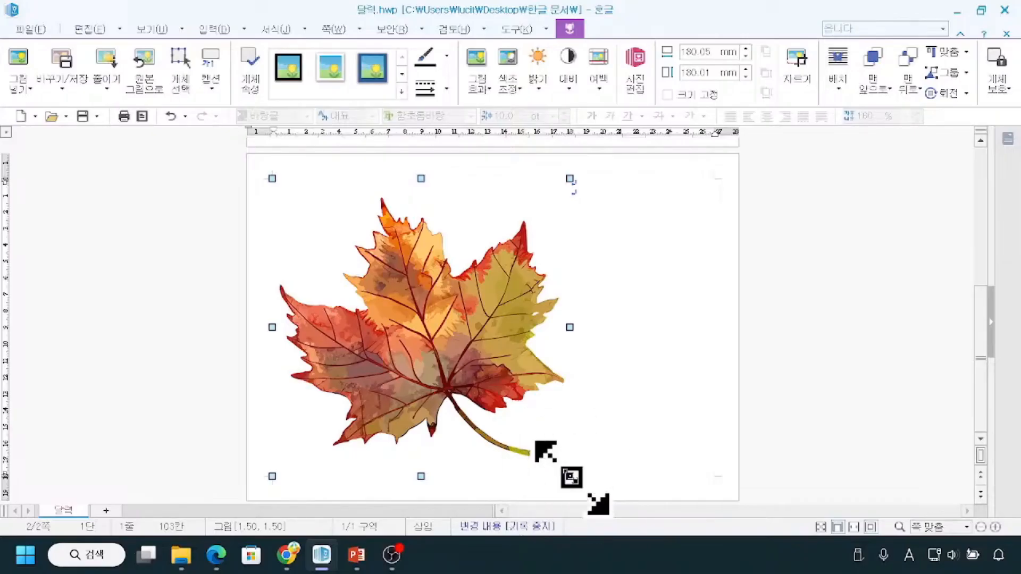
{"action": "left_click_drag", "start_coordinate": [571, 476], "coordinate": [485, 391]}
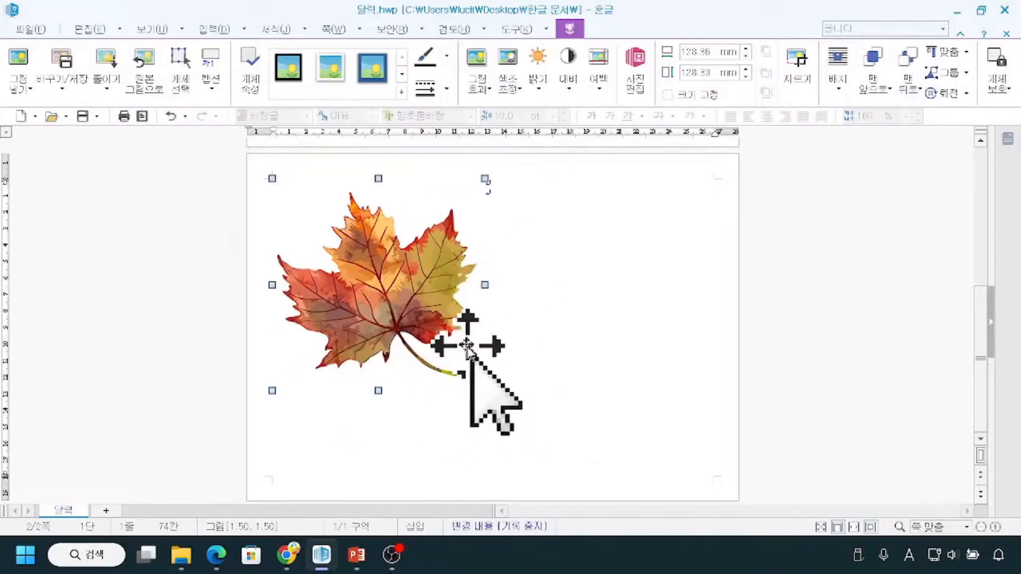
{"action": "left_click_drag", "start_coordinate": [484, 391], "coordinate": [463, 368]}
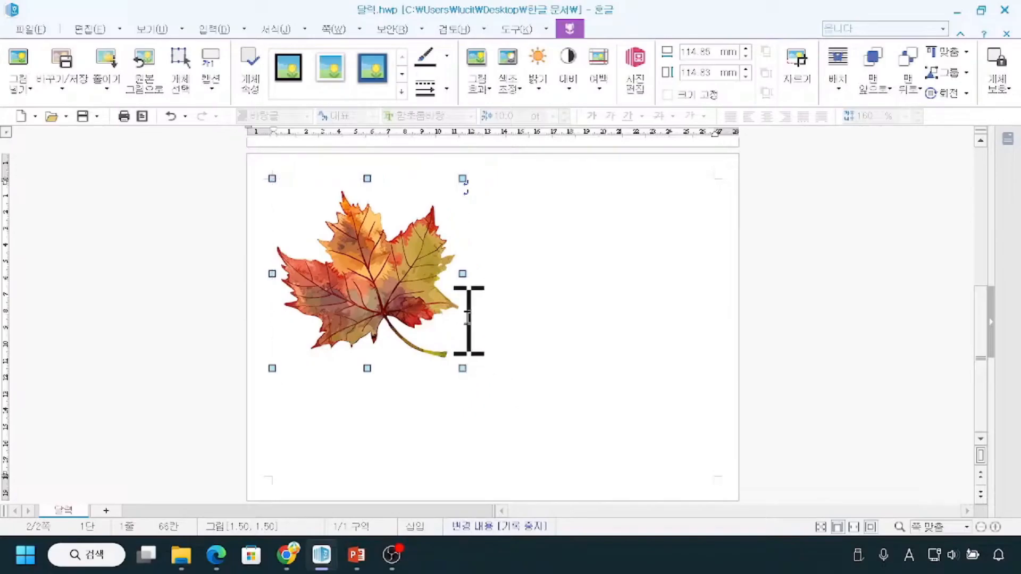
Set the maple leaf picture's width to 114 mm.
{"action": "left_click", "coordinate": [747, 55]}
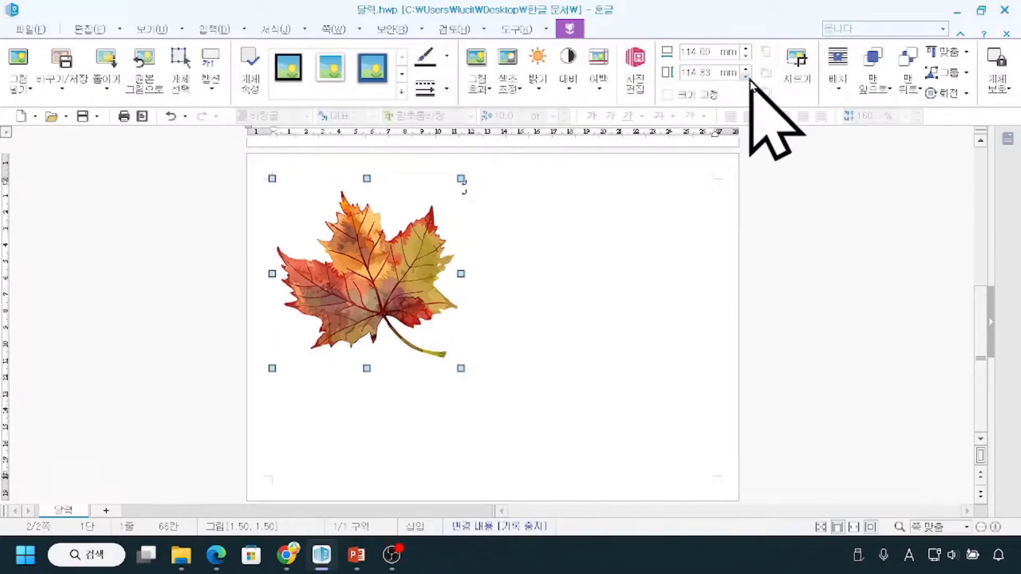
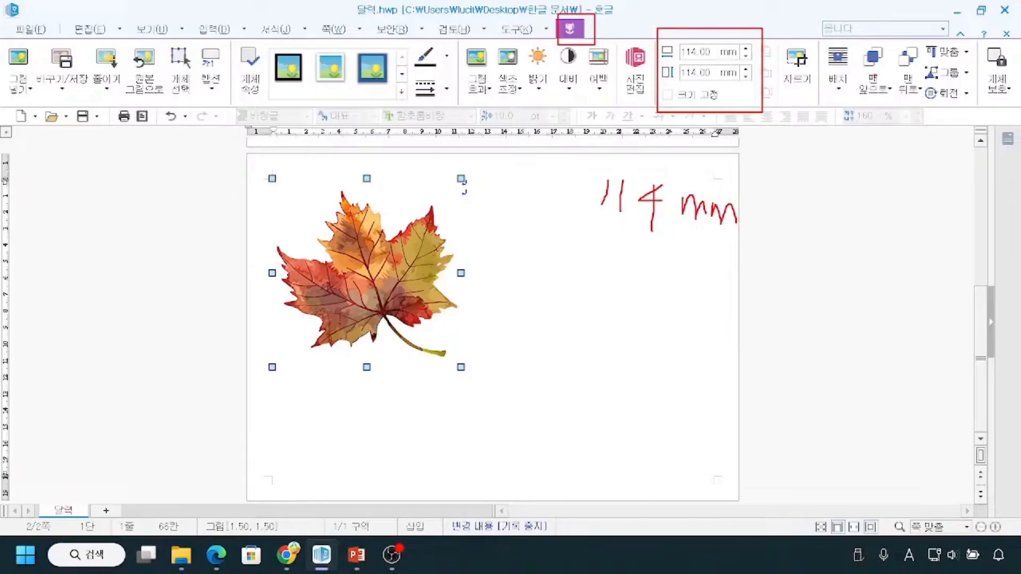
Set the maple leaf picture's width and height to 114 mm each.
{"action": "left_click_drag", "start_coordinate": [666, 63], "coordinate": [677, 83]}
{"action": "left_click_drag", "start_coordinate": [598, 229], "coordinate": [782, 236]}
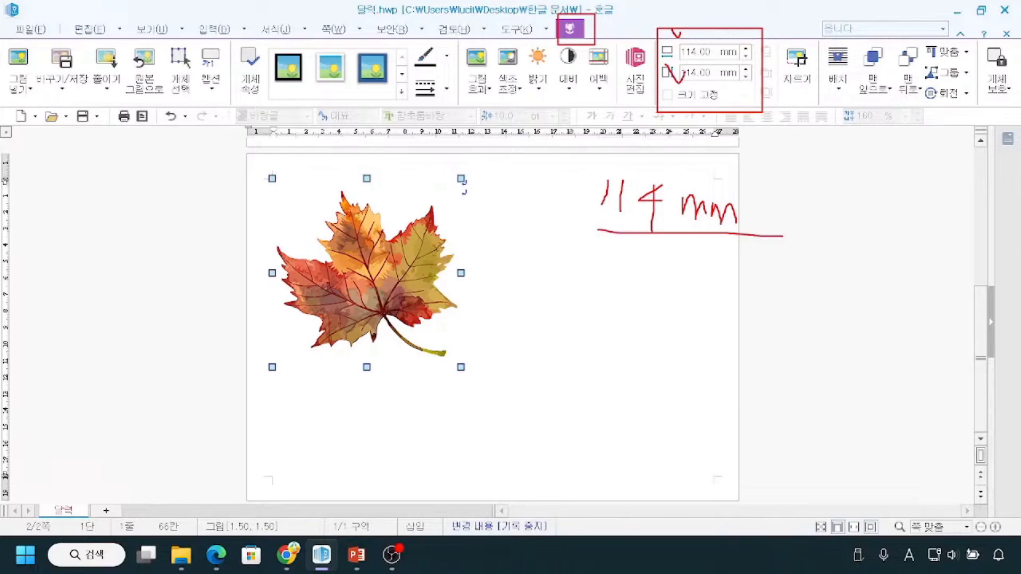
{"action": "key", "text": "Escape"}
{"action": "left_click_drag", "start_coordinate": [711, 54], "coordinate": [683, 16]}
{"action": "type", "text": "114"}
{"action": "key", "text": "Return"}
{"action": "left_click", "coordinate": [705, 71]}
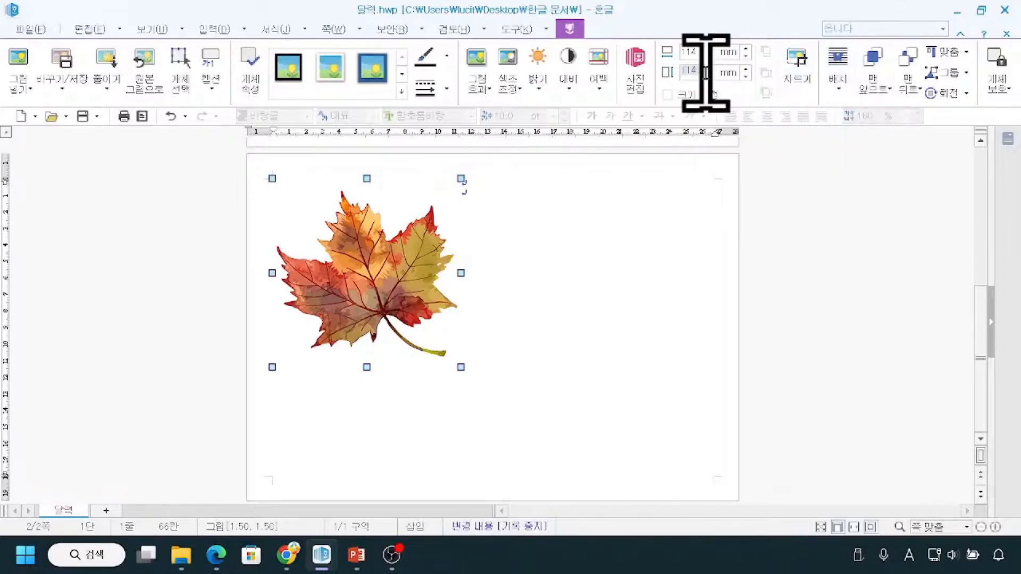
{"action": "type", "text": "114"}
{"action": "key", "text": "Return"}
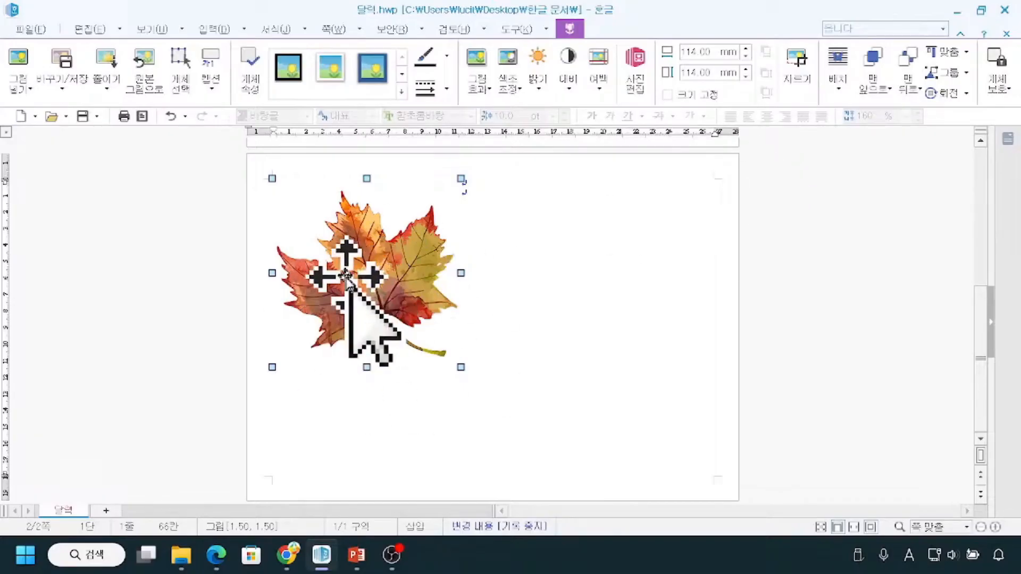
Open the maple leaf picture's object properties, check the 글자처럼 취급 position option, and close them without changes.
{"action": "key", "text": "ctrl"}
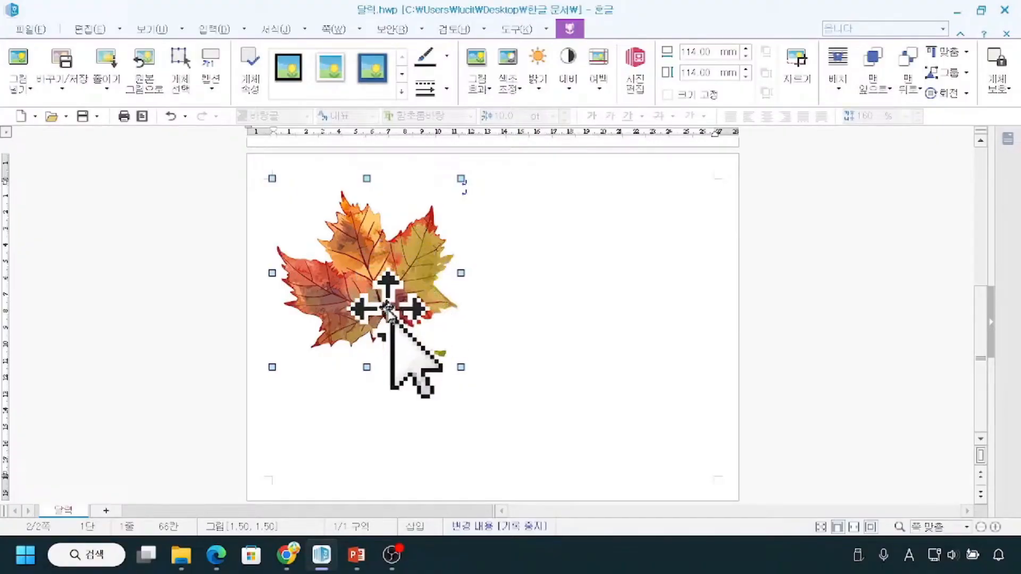
{"action": "right_click", "coordinate": [381, 271]}
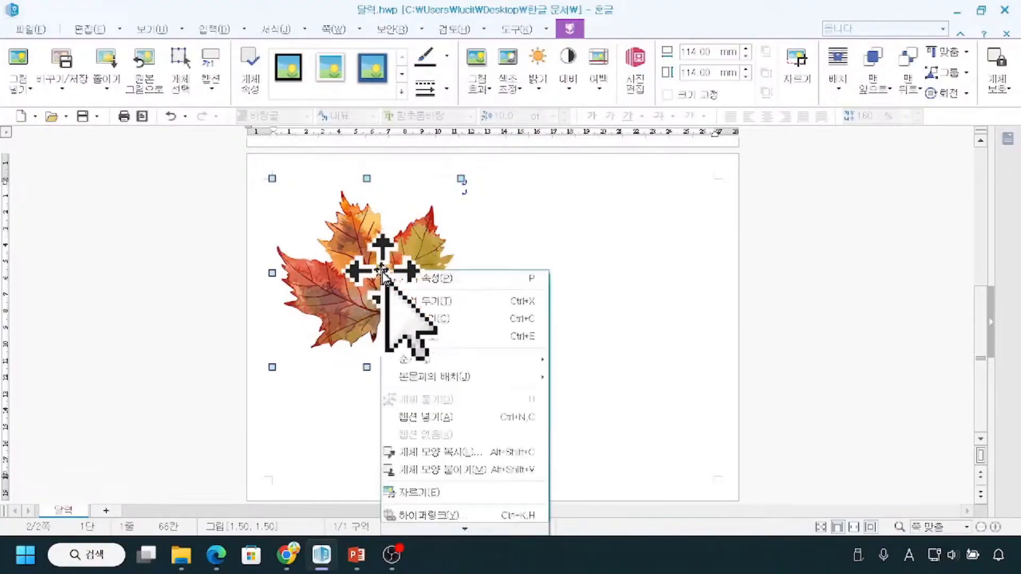
{"action": "key", "text": "ctrl"}
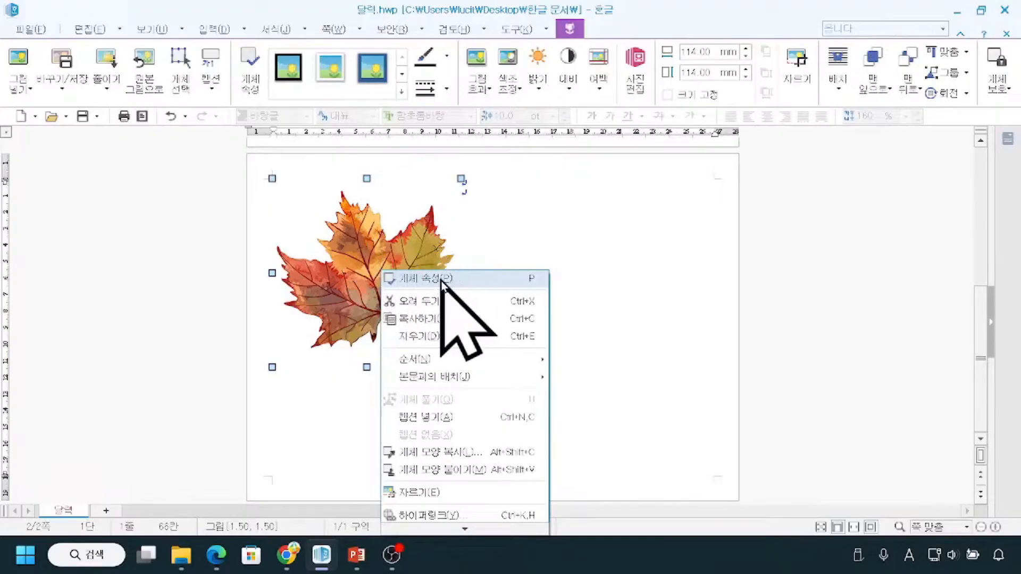
{"action": "key", "text": "ctrl"}
{"action": "key", "text": "ctrl"}
{"action": "key", "text": "ctrl"}
{"action": "left_click", "coordinate": [442, 280]}
{"action": "left_click_drag", "start_coordinate": [468, 104], "coordinate": [716, 102]}
{"action": "key", "text": "ctrl"}
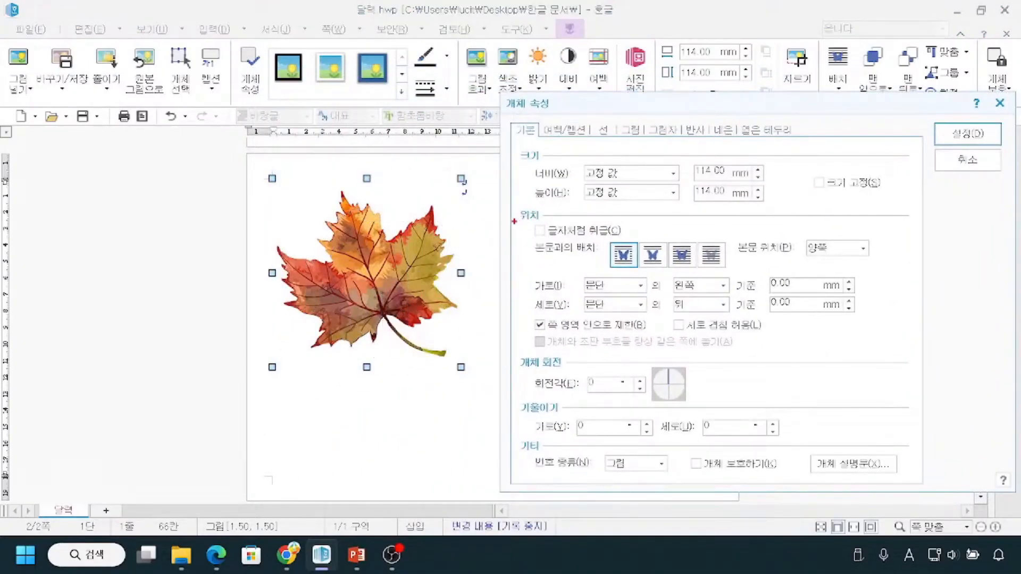
{"action": "mouse_move", "coordinate": [525, 214]}
{"action": "left_mouse_down"}
{"action": "mouse_move", "coordinate": [553, 242]}
{"action": "mouse_move", "coordinate": [647, 242]}
{"action": "left_mouse_up"}
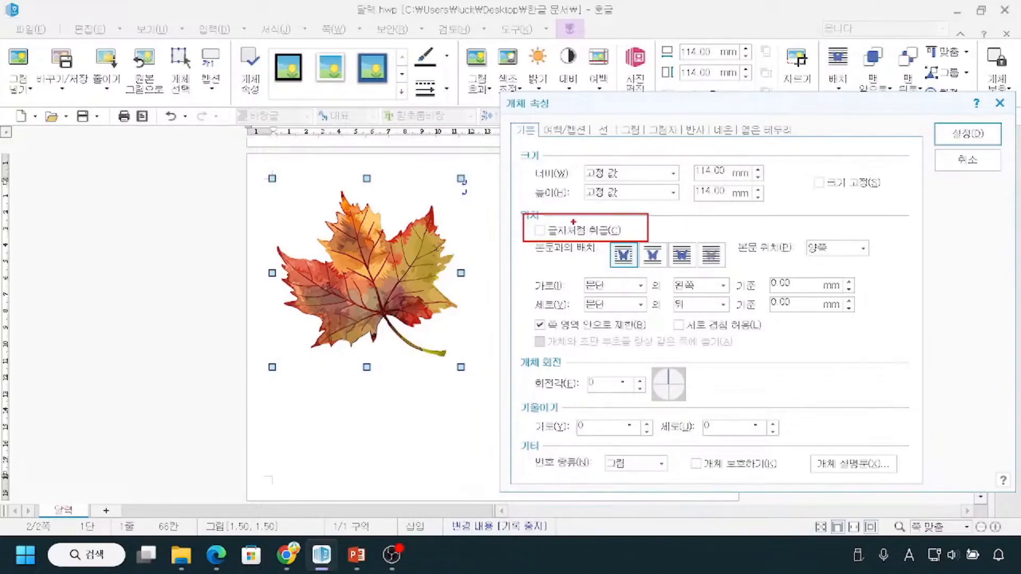
{"action": "key", "text": "Escape"}
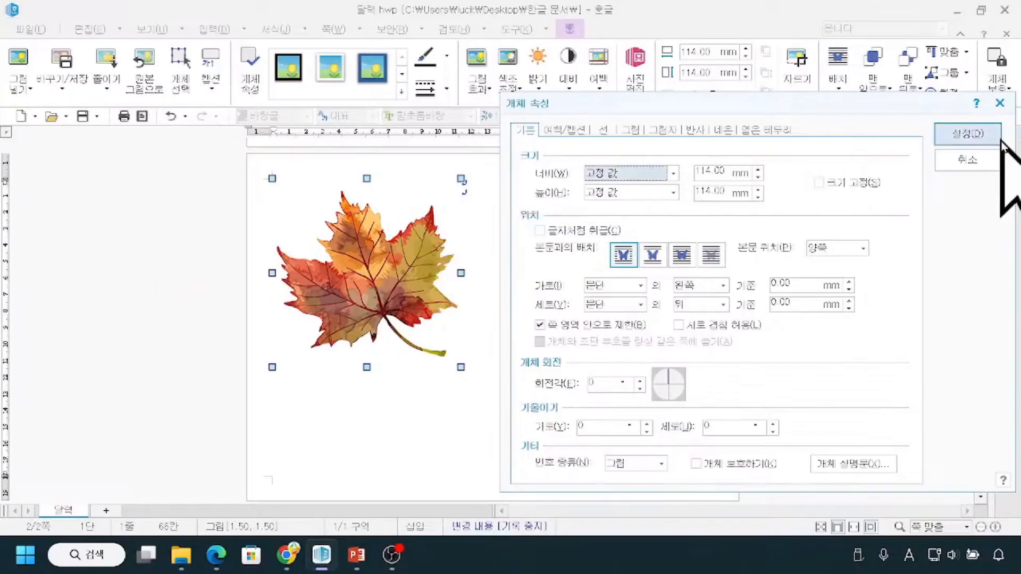
{"action": "left_click", "coordinate": [1000, 102]}
Examine the calendar's date cells on page one where the maple leaf picture should sit behind the numbers.
{"action": "scroll", "coordinate": [506, 331], "scroll_direction": "up", "scroll_amount": 5}
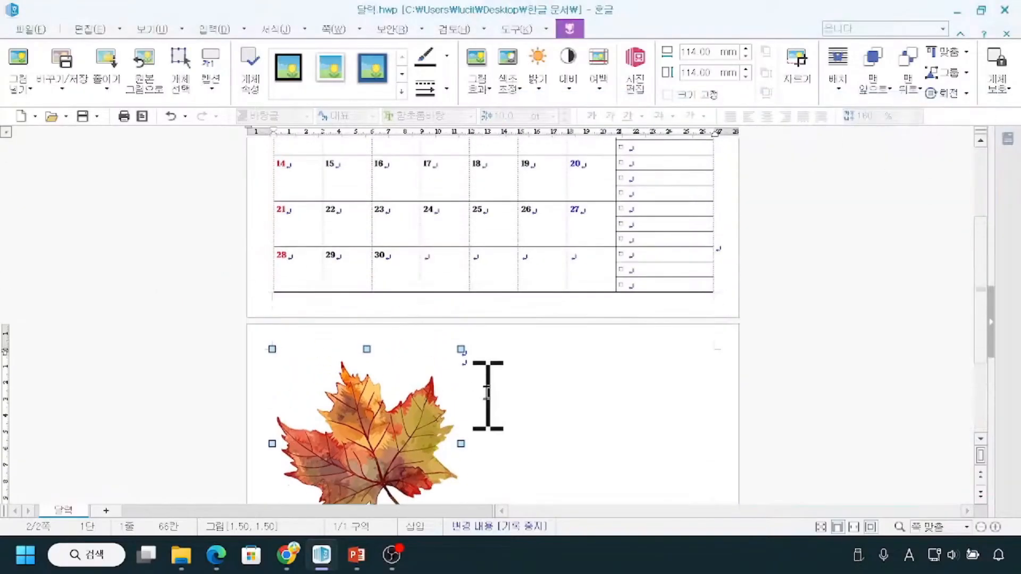
{"action": "scroll", "coordinate": [488, 395], "scroll_direction": "up", "scroll_amount": 3}
{"action": "mouse_move", "coordinate": [425, 194]}
{"action": "left_mouse_down"}
{"action": "mouse_move", "coordinate": [395, 199]}
{"action": "mouse_move", "coordinate": [426, 340]}
{"action": "mouse_move", "coordinate": [539, 244]}
{"action": "mouse_move", "coordinate": [428, 194]}
{"action": "left_mouse_up"}
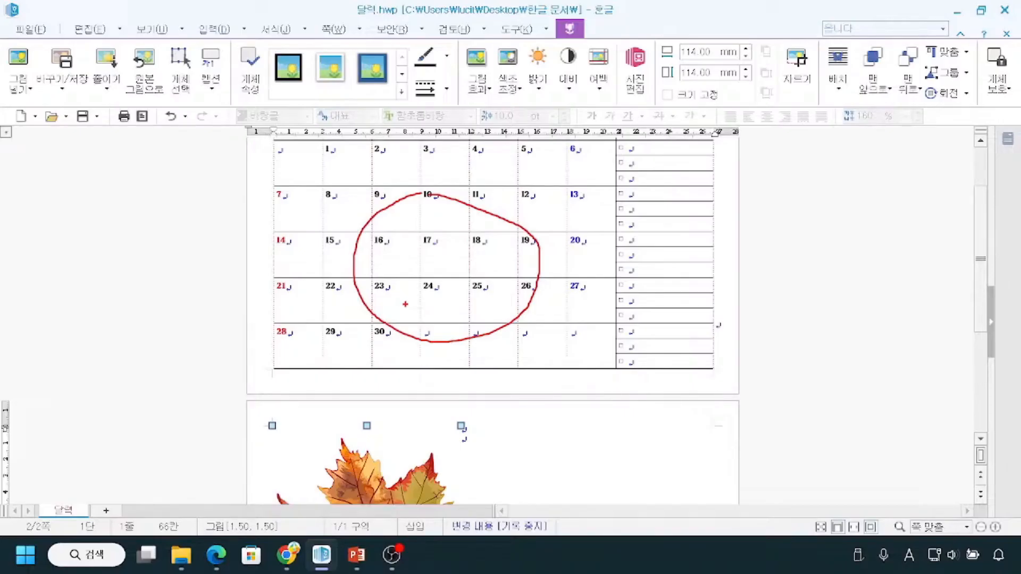
{"action": "left_click_drag", "start_coordinate": [272, 185], "coordinate": [303, 212]}
{"action": "mouse_move", "coordinate": [270, 195]}
{"action": "left_mouse_down"}
{"action": "mouse_move", "coordinate": [253, 226]}
{"action": "mouse_move", "coordinate": [271, 234]}
{"action": "mouse_move", "coordinate": [261, 243]}
{"action": "left_mouse_up"}
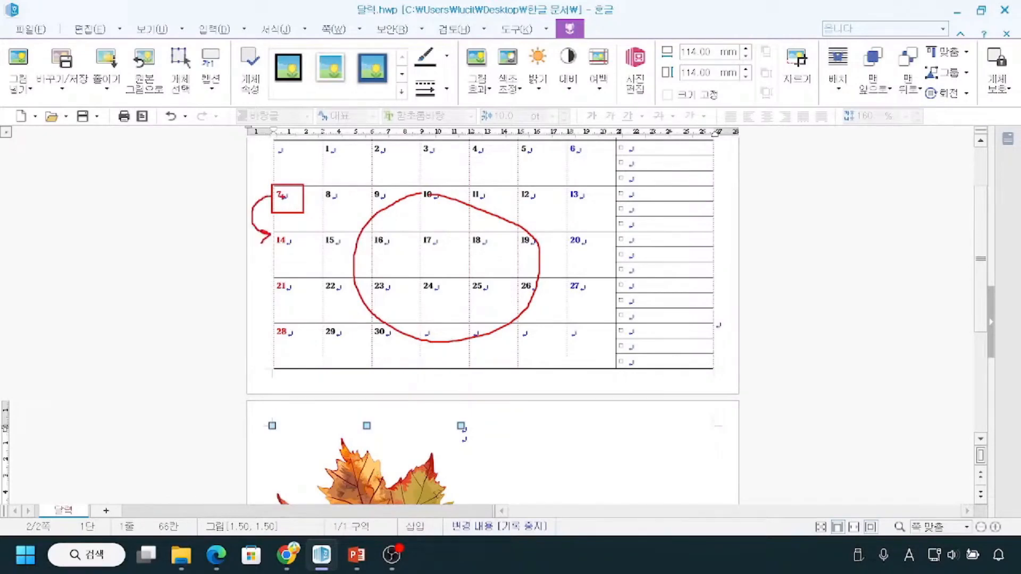
{"action": "left_click_drag", "start_coordinate": [269, 195], "coordinate": [276, 184]}
{"action": "mouse_move", "coordinate": [272, 183]}
{"action": "left_mouse_down"}
{"action": "mouse_move", "coordinate": [269, 213]}
{"action": "mouse_move", "coordinate": [283, 181]}
{"action": "left_mouse_up"}
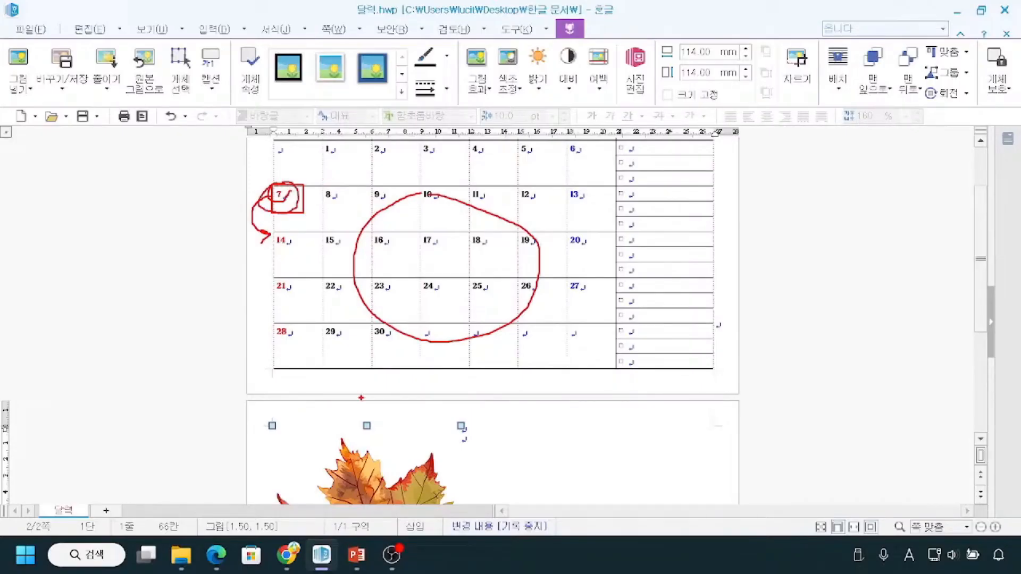
{"action": "key", "text": "Escape"}
Reopen the maple leaf picture's object properties and set its text wrapping to 글 뒤로 (behind text).
{"action": "scroll", "coordinate": [375, 460], "scroll_direction": "down", "scroll_amount": 2}
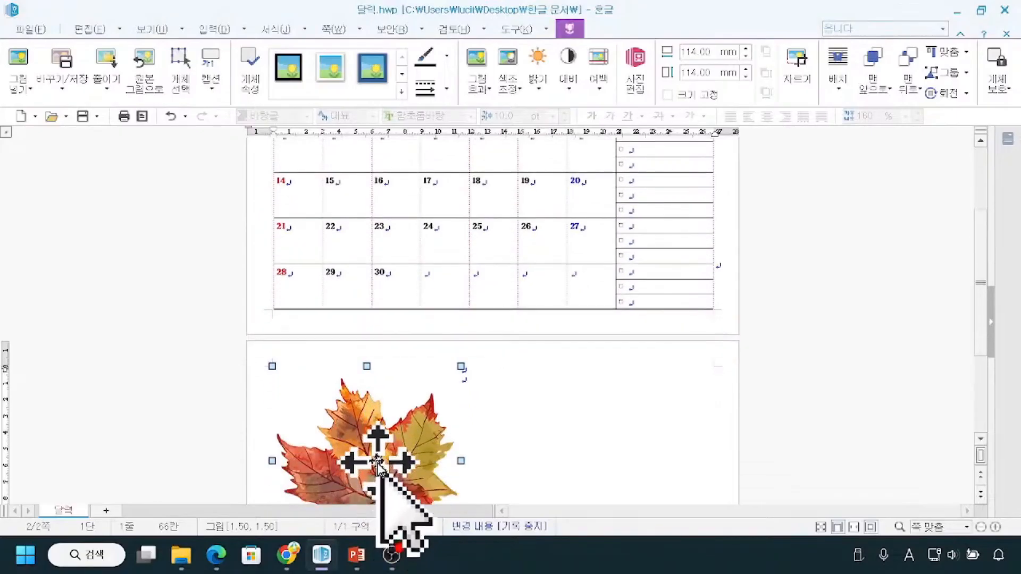
{"action": "left_click", "coordinate": [387, 468]}
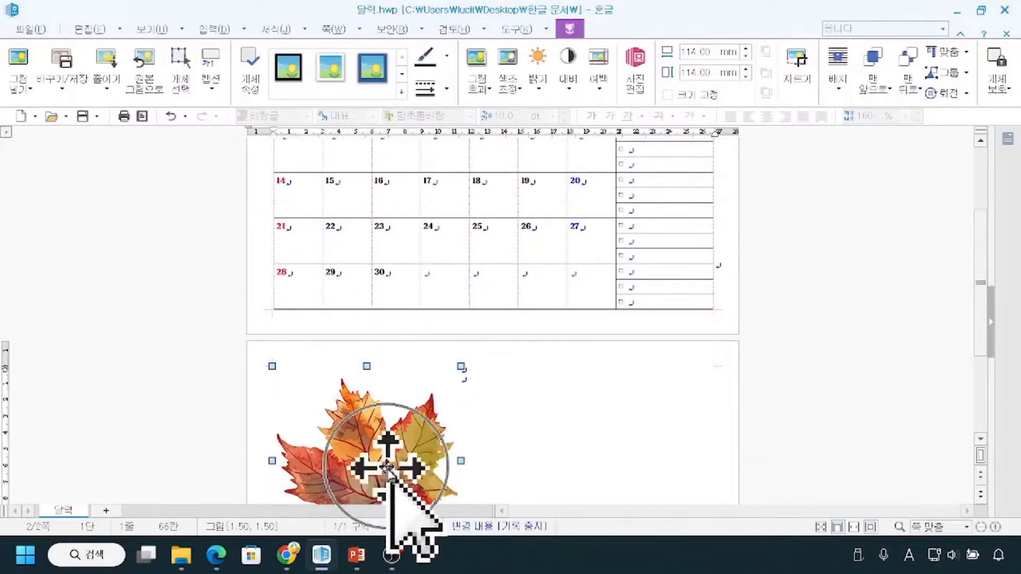
{"action": "right_click", "coordinate": [387, 468]}
{"action": "left_click", "coordinate": [448, 153]}
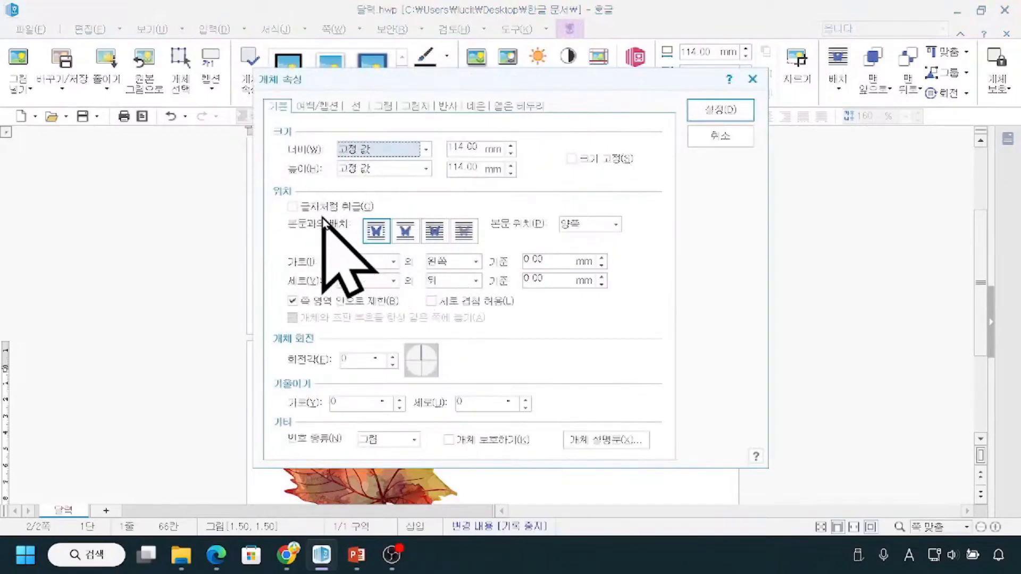
{"action": "key", "text": "ctrl"}
{"action": "key", "text": "ctrl"}
{"action": "key", "text": "ctrl"}
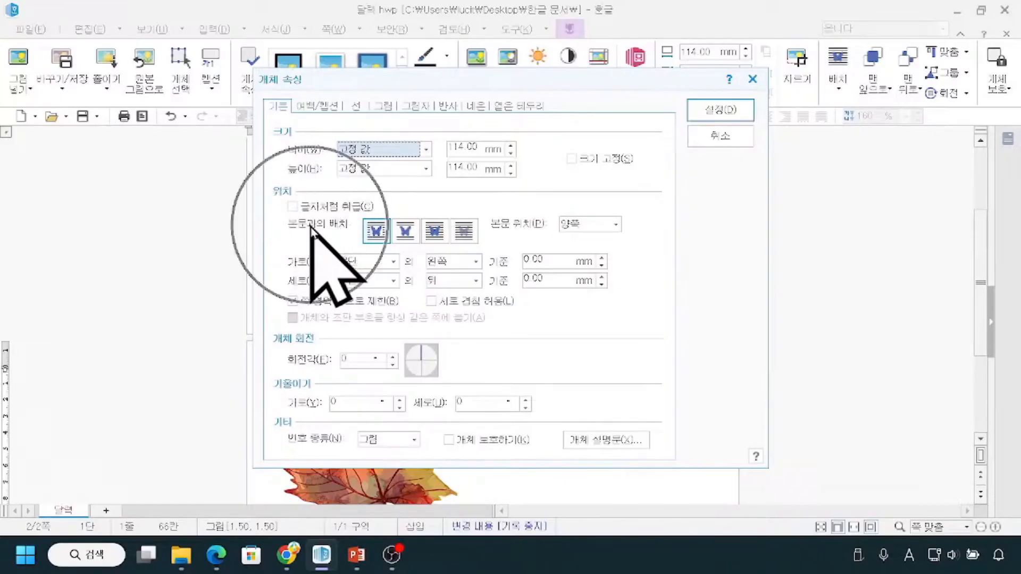
{"action": "key", "text": "ctrl"}
{"action": "left_click", "coordinate": [474, 240]}
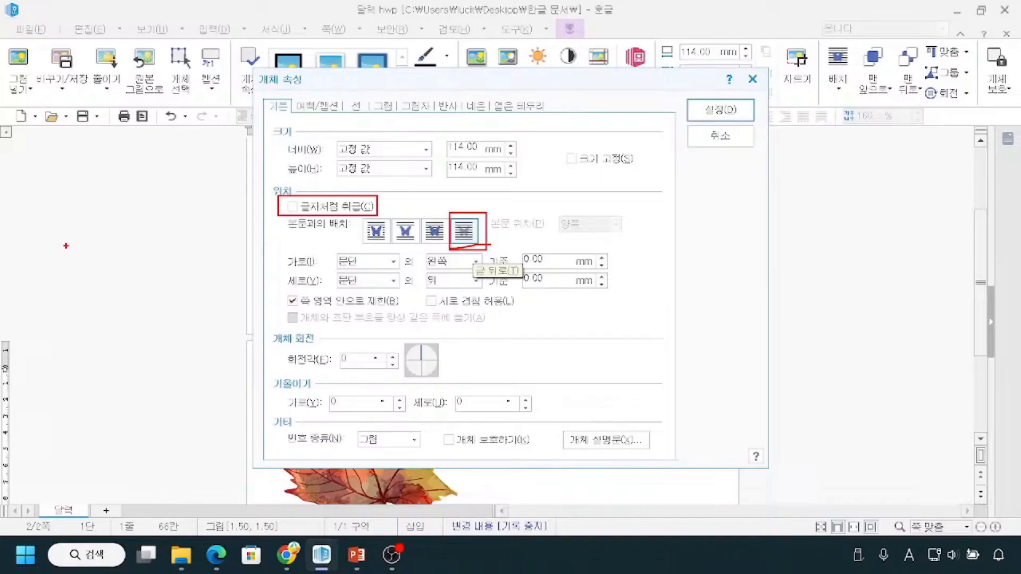
{"action": "key", "text": "Escape"}
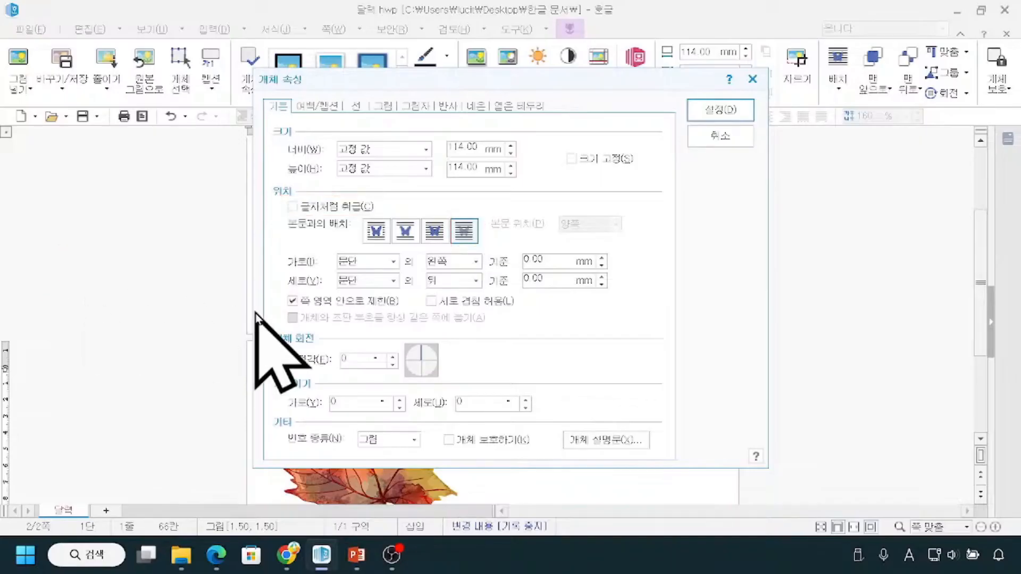
Set the picture's horizontal position to 가운데 (center) relative to 문단 and apply the object properties.
{"action": "key", "text": "ctrl+2"}
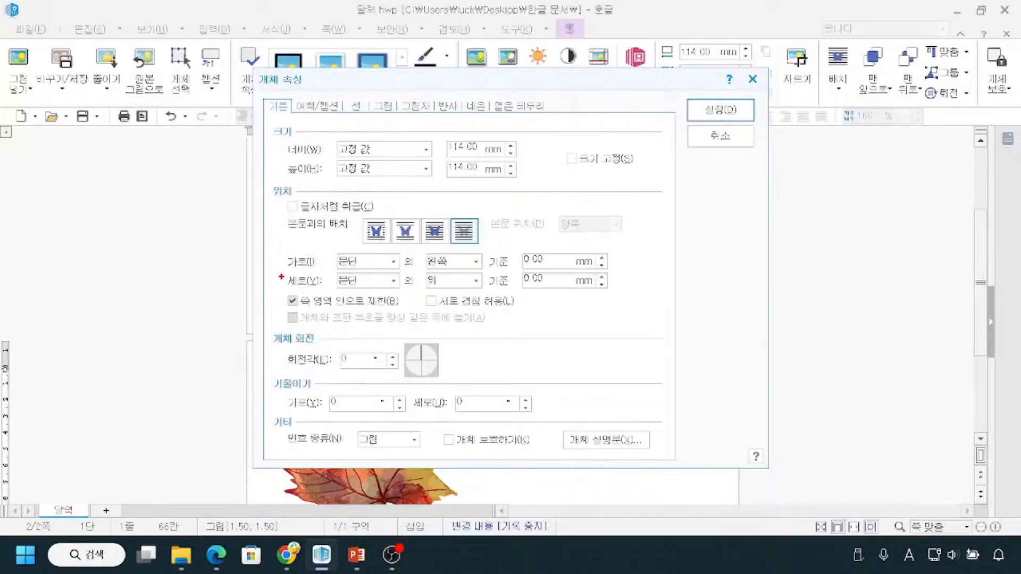
{"action": "left_click_drag", "start_coordinate": [281, 269], "coordinate": [330, 294]}
{"action": "left_click_drag", "start_coordinate": [285, 266], "coordinate": [481, 274]}
{"action": "key", "text": "Escape"}
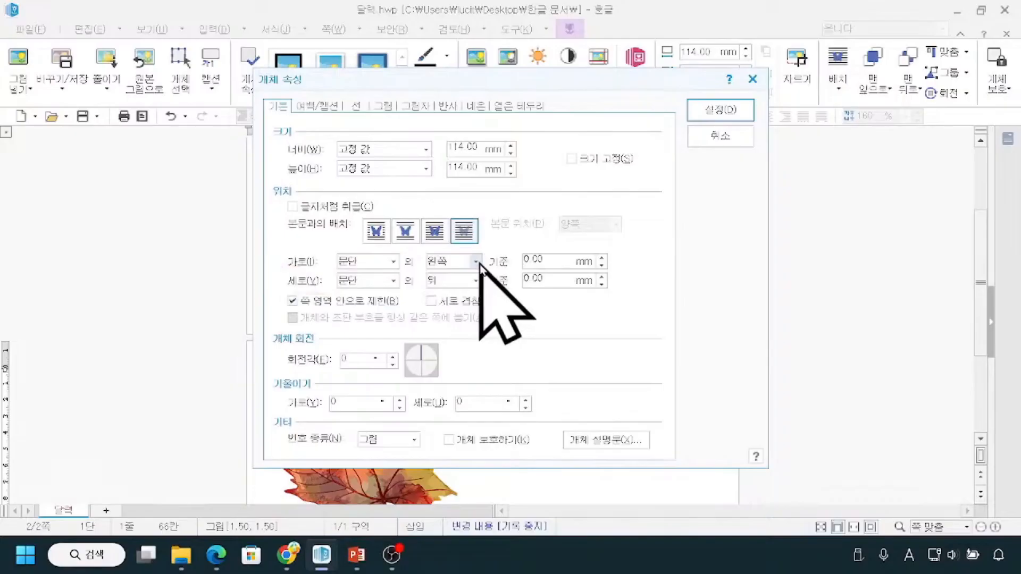
{"action": "left_click", "coordinate": [476, 261]}
{"action": "left_click", "coordinate": [477, 282]}
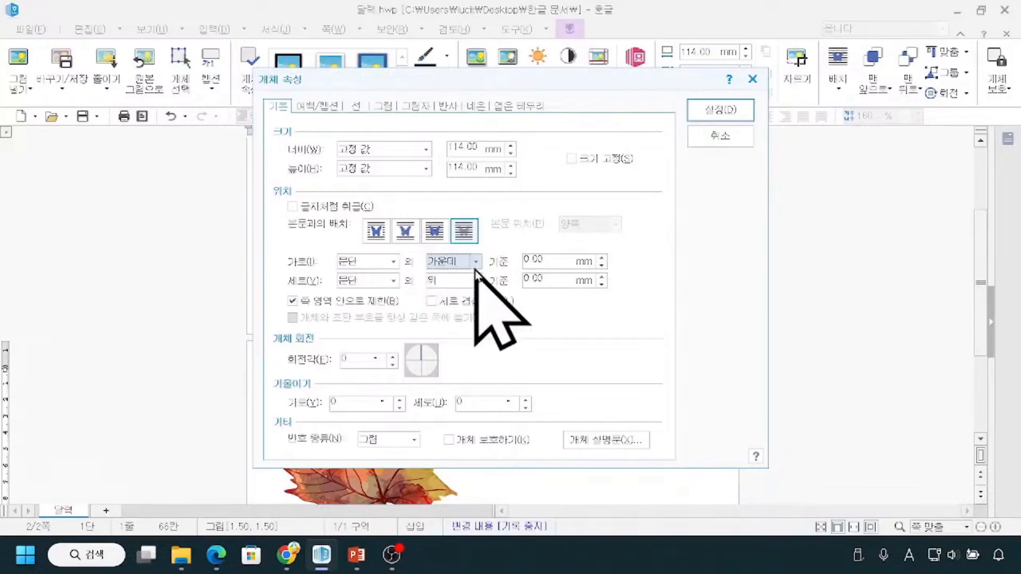
{"action": "left_click", "coordinate": [723, 116]}
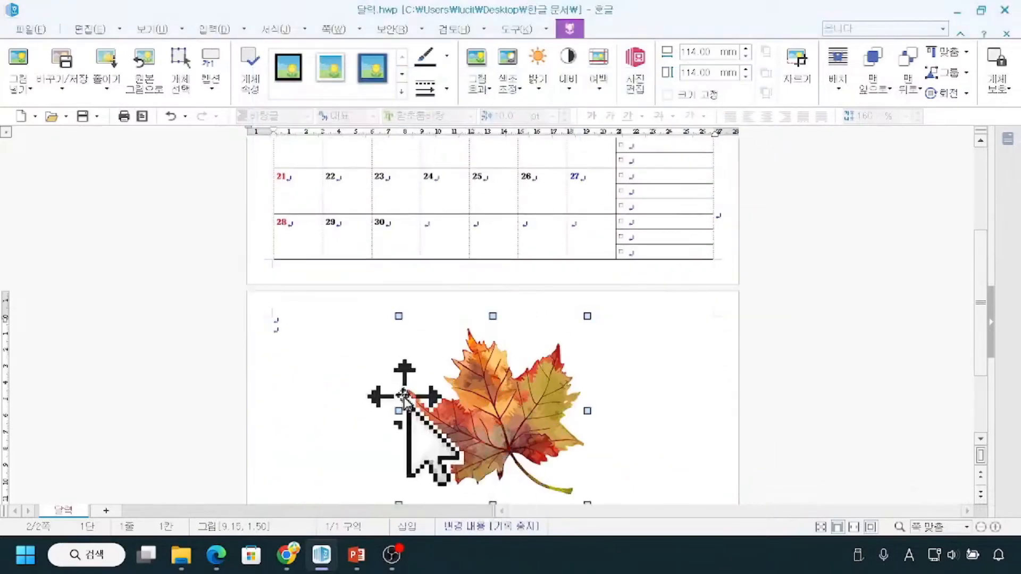
Check the maple leaf's horizontal placement on page two against the width of the calendar table on page one.
{"action": "left_click_drag", "start_coordinate": [282, 404], "coordinate": [725, 402]}
{"action": "key", "text": "Escape"}
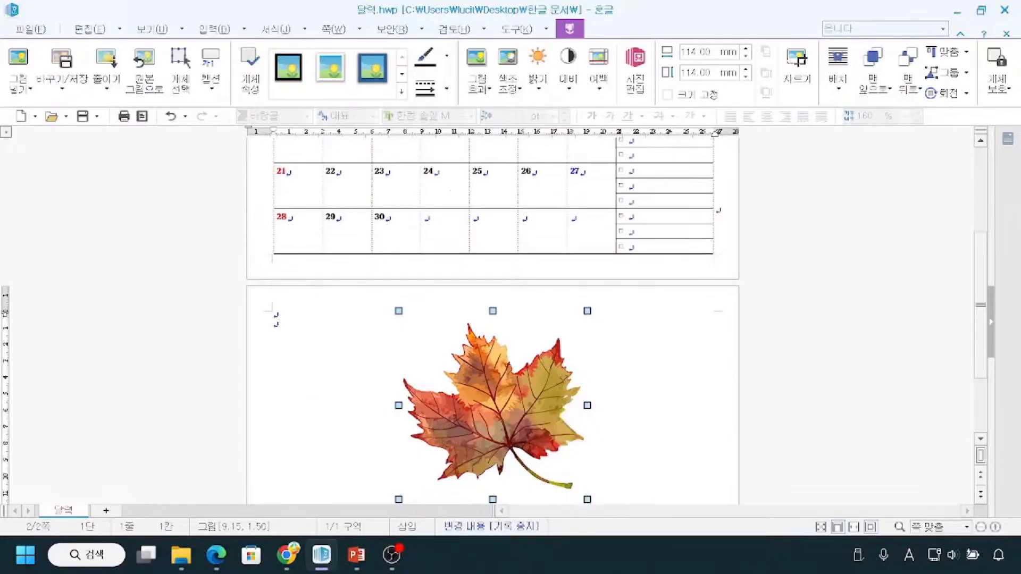
{"action": "mouse_move", "coordinate": [272, 149]}
{"action": "left_mouse_down"}
{"action": "mouse_move", "coordinate": [282, 175]}
{"action": "mouse_move", "coordinate": [640, 245]}
{"action": "left_mouse_up"}
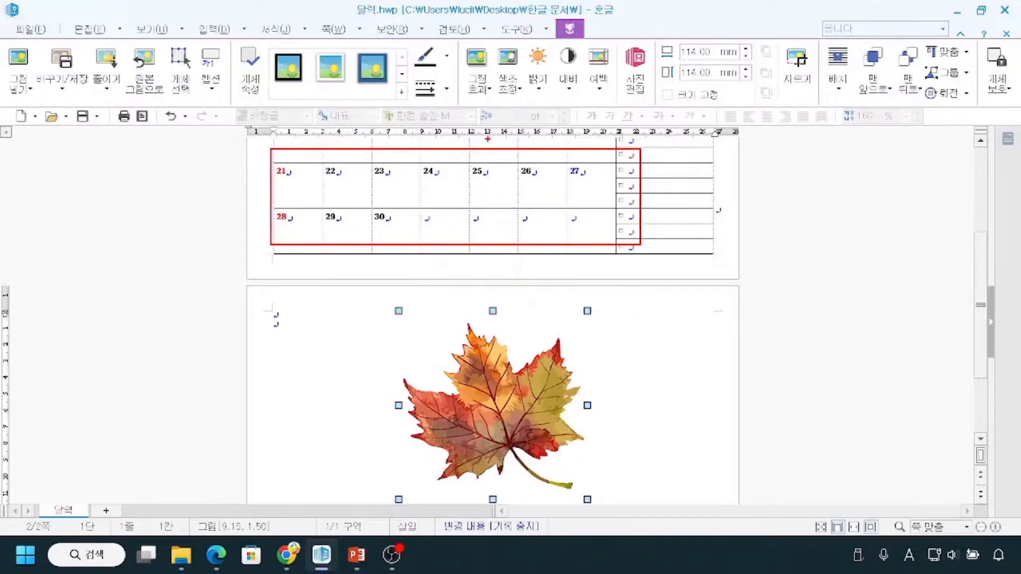
{"action": "mouse_move", "coordinate": [720, 198]}
{"action": "left_mouse_down"}
{"action": "mouse_move", "coordinate": [712, 215]}
{"action": "mouse_move", "coordinate": [732, 229]}
{"action": "mouse_move", "coordinate": [724, 200]}
{"action": "left_mouse_up"}
{"action": "scroll", "coordinate": [290, 380], "scroll_direction": "down", "scroll_amount": 3}
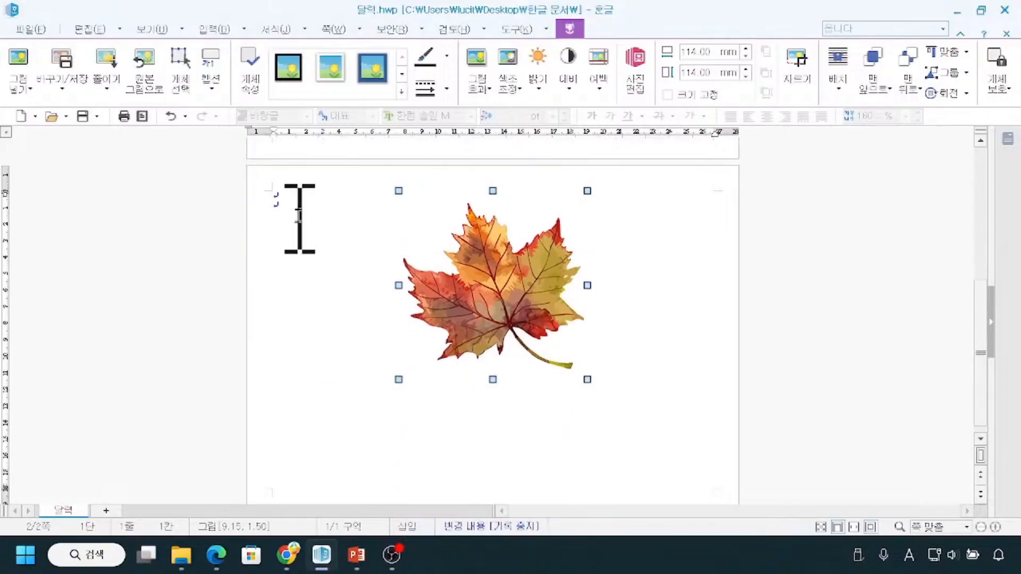
{"action": "left_click", "coordinate": [299, 195]}
{"action": "scroll", "coordinate": [300, 195], "scroll_direction": "down", "scroll_amount": 2}
{"action": "scroll", "coordinate": [382, 456], "scroll_direction": "down", "scroll_amount": 1}
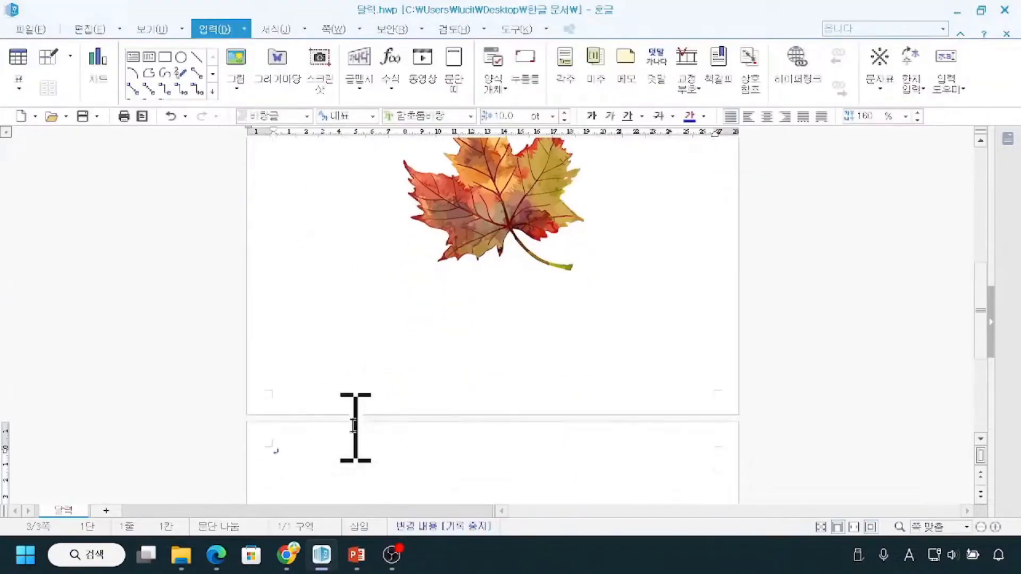
{"action": "left_click", "coordinate": [995, 527]}
{"action": "left_click", "coordinate": [995, 527]}
{"action": "left_click", "coordinate": [995, 527]}
{"action": "left_click", "coordinate": [995, 527]}
{"action": "left_click", "coordinate": [995, 527]}
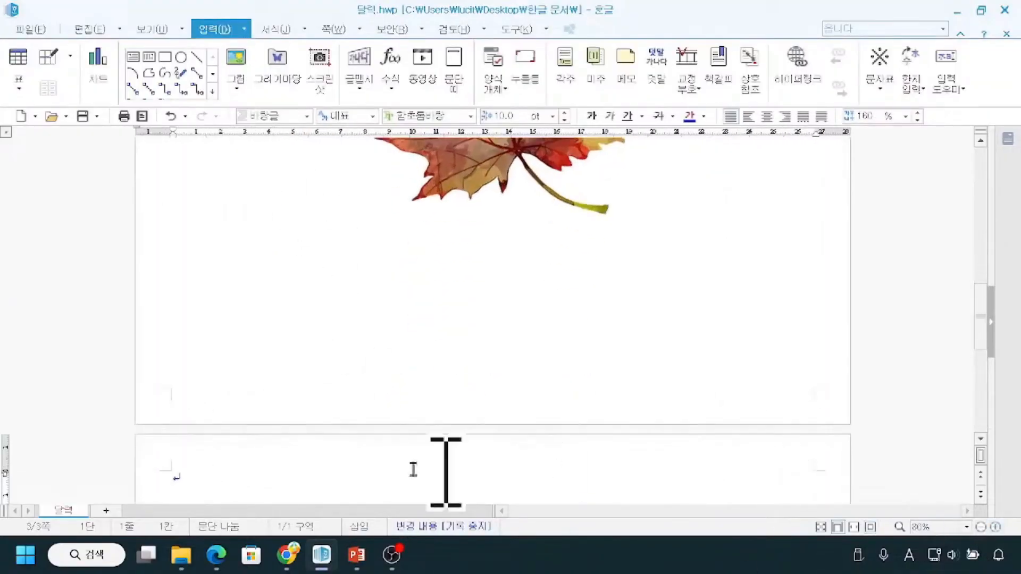
{"action": "type", "text": "4ㅇ"}
{"action": "key", "text": "BackSpace"}
{"action": "key", "text": "BackSpace"}
{"action": "key", "text": "BackSpace"}
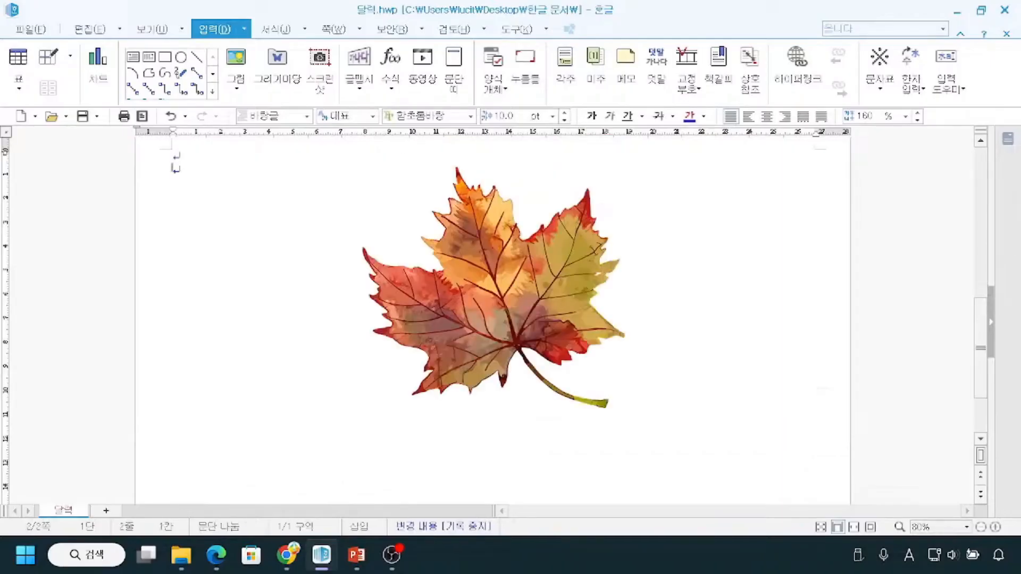
Add a page after the maple leaf page and enter the sample character 가 on it.
{"action": "key", "text": "ctrl+Return"}
{"action": "type", "text": "4k"}
{"action": "key", "text": "BackSpace"}
{"action": "key", "text": "BackSpace"}
{"action": "key", "text": "Hangul"}
{"action": "type", "text": "기"}
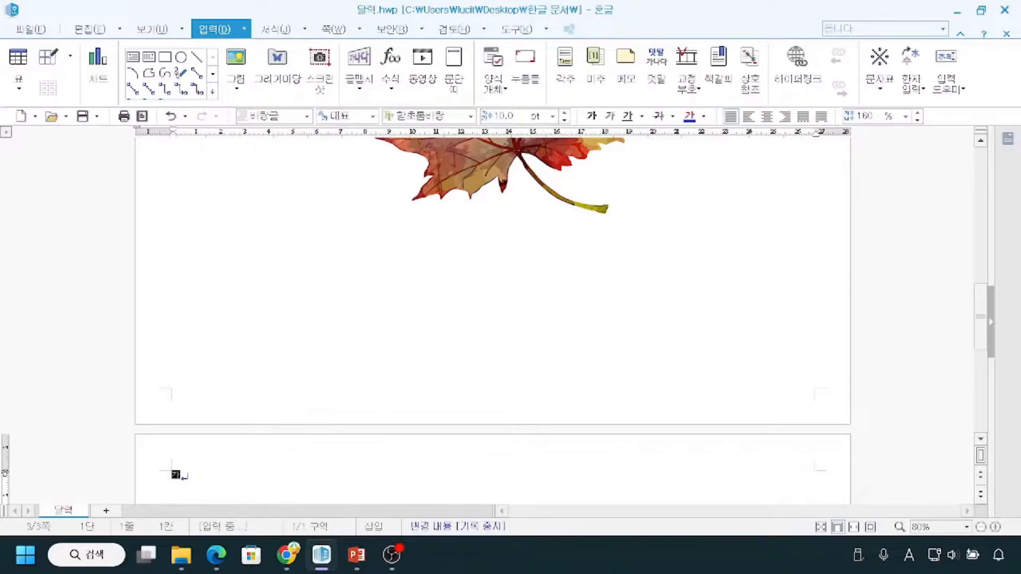
{"action": "key", "text": "Hangul_Hanja"}
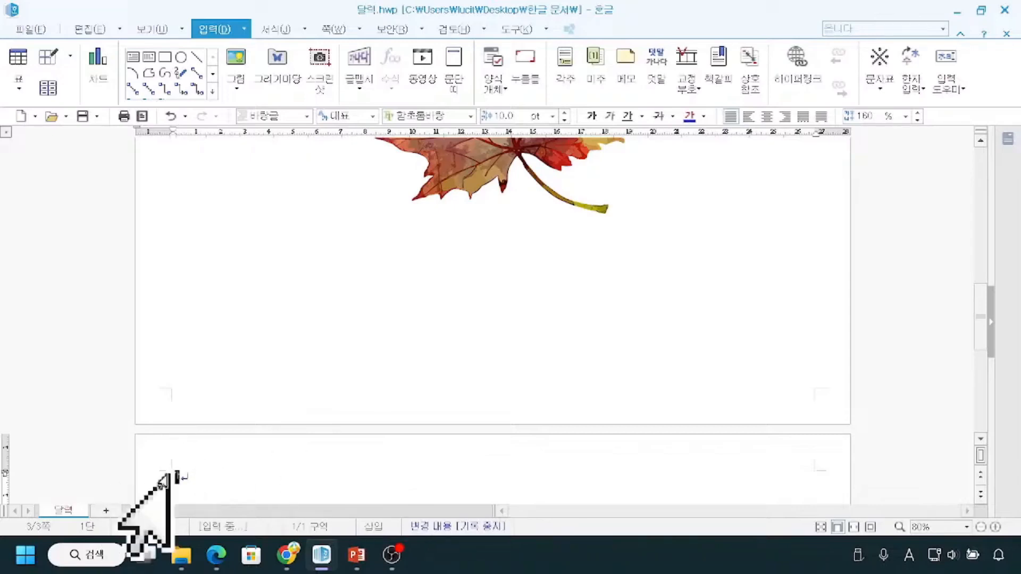
Make the sample character 가 bold and enlarge it to 18 pt.
{"action": "left_click", "coordinate": [592, 115]}
{"action": "left_click", "coordinate": [564, 114]}
{"action": "left_click", "coordinate": [564, 114]}
{"action": "left_click", "coordinate": [564, 113]}
{"action": "left_click", "coordinate": [564, 113]}
{"action": "left_click", "coordinate": [564, 114]}
{"action": "left_click", "coordinate": [564, 113]}
{"action": "left_click", "coordinate": [565, 113]}
{"action": "left_click", "coordinate": [564, 114]}
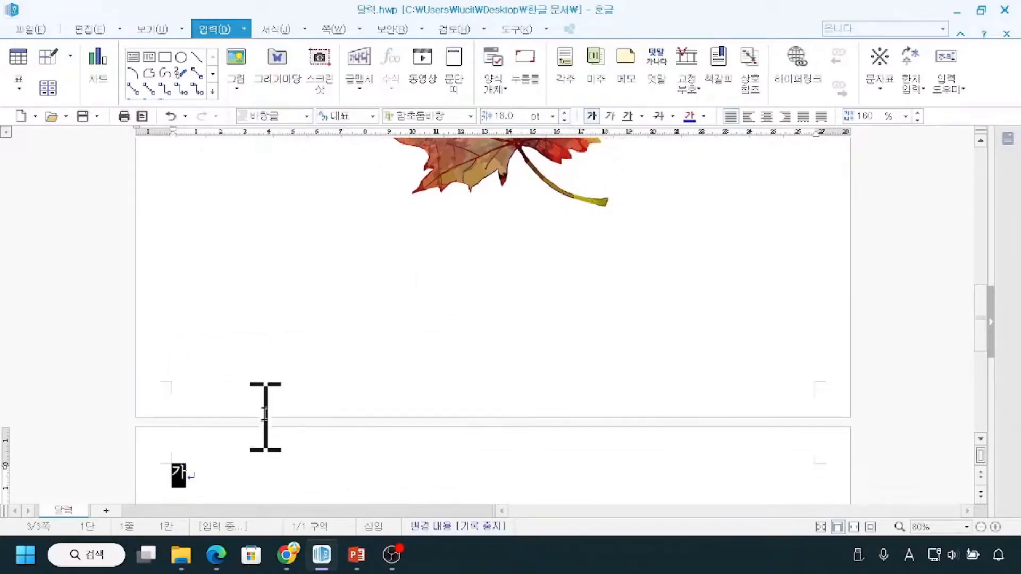
{"action": "left_click", "coordinate": [290, 434]}
{"action": "mouse_move", "coordinate": [184, 422]}
{"action": "left_mouse_down"}
{"action": "mouse_move", "coordinate": [187, 480]}
{"action": "mouse_move", "coordinate": [212, 458]}
{"action": "mouse_move", "coordinate": [192, 453]}
{"action": "left_mouse_up"}
{"action": "key", "text": "Escape"}
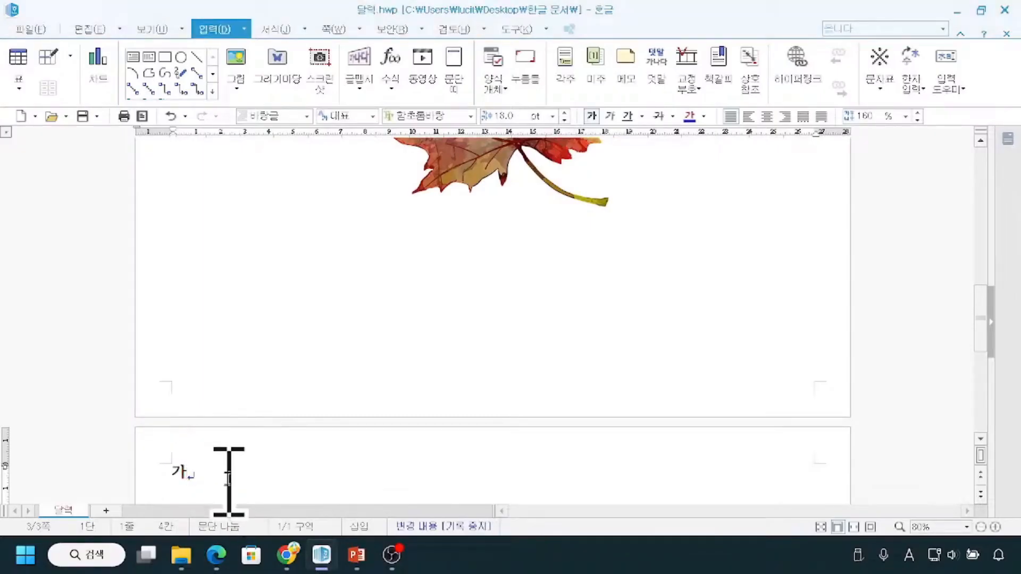
Delete the sample character 가 together with the added third page and return to the calendar.
{"action": "key", "text": "BackSpace"}
{"action": "key", "text": "BackSpace"}
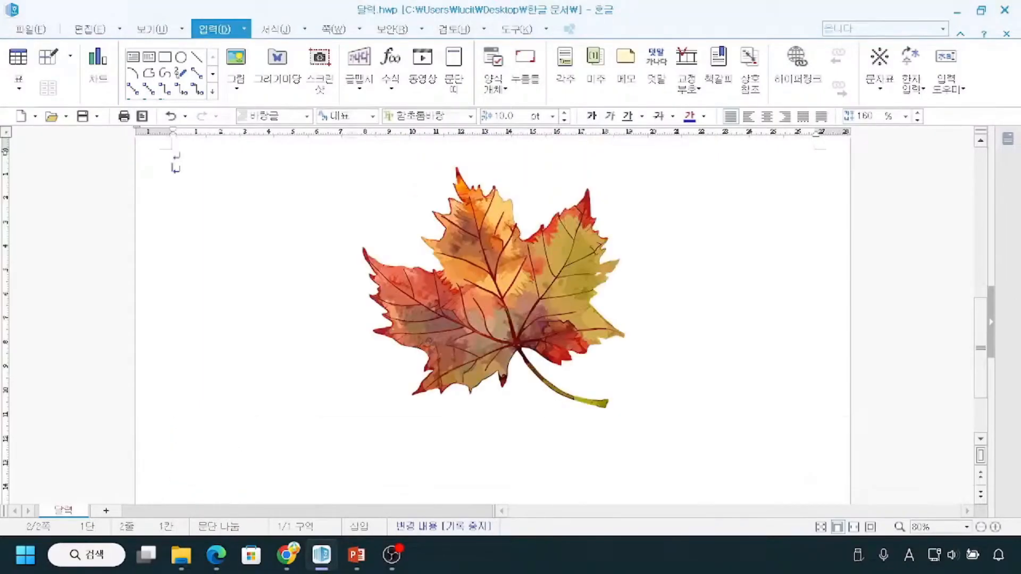
{"action": "scroll", "coordinate": [250, 399], "scroll_direction": "up", "scroll_amount": 5}
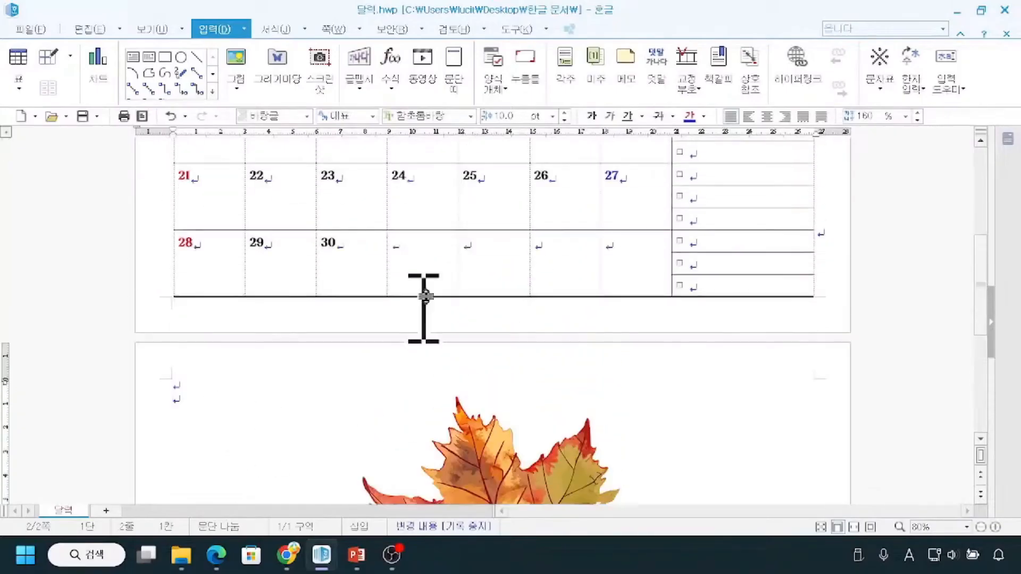
{"action": "mouse_move", "coordinate": [513, 195]}
{"action": "left_mouse_down"}
{"action": "mouse_move", "coordinate": [471, 241]}
{"action": "mouse_move", "coordinate": [583, 221]}
{"action": "mouse_move", "coordinate": [534, 202]}
{"action": "left_mouse_up"}
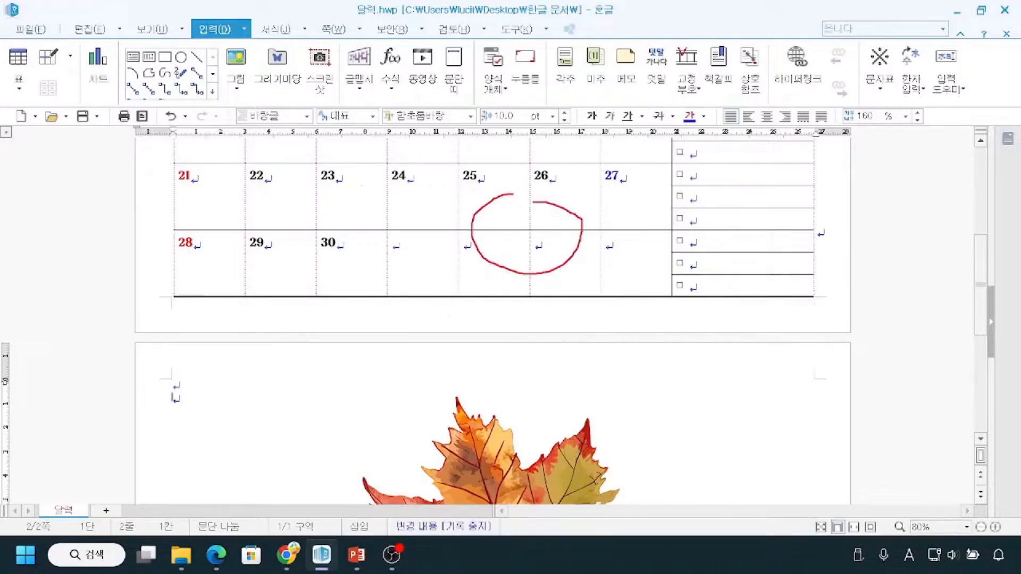
{"action": "mouse_move", "coordinate": [172, 146]}
{"action": "left_mouse_down"}
{"action": "mouse_move", "coordinate": [185, 184]}
{"action": "mouse_move", "coordinate": [585, 268]}
{"action": "mouse_move", "coordinate": [818, 302]}
{"action": "left_mouse_up"}
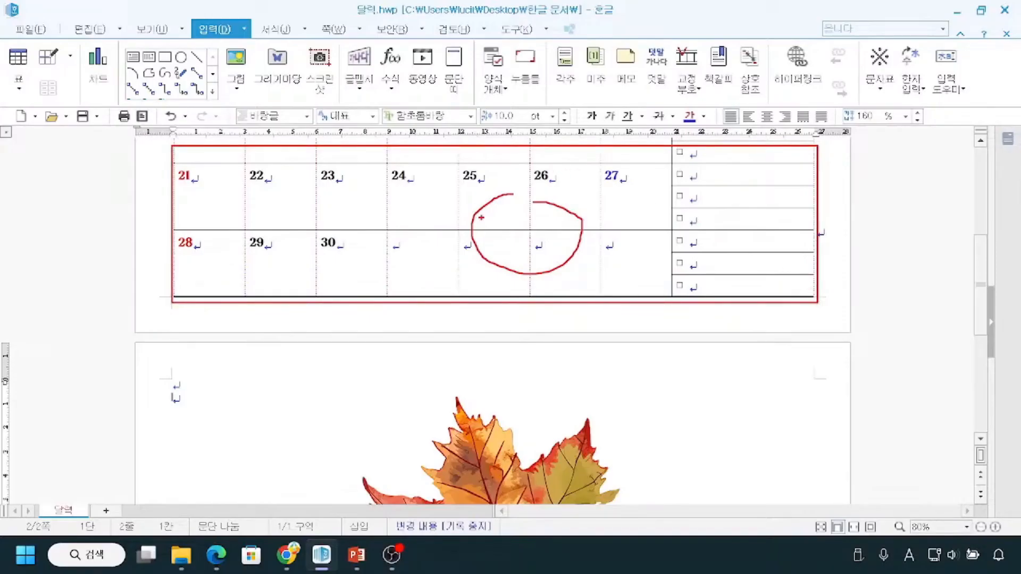
{"action": "mouse_move", "coordinate": [473, 163]}
{"action": "left_mouse_down"}
{"action": "mouse_move", "coordinate": [431, 215]}
{"action": "mouse_move", "coordinate": [567, 229]}
{"action": "mouse_move", "coordinate": [479, 153]}
{"action": "left_mouse_up"}
{"action": "left_click_drag", "start_coordinate": [559, 361], "coordinate": [502, 440]}
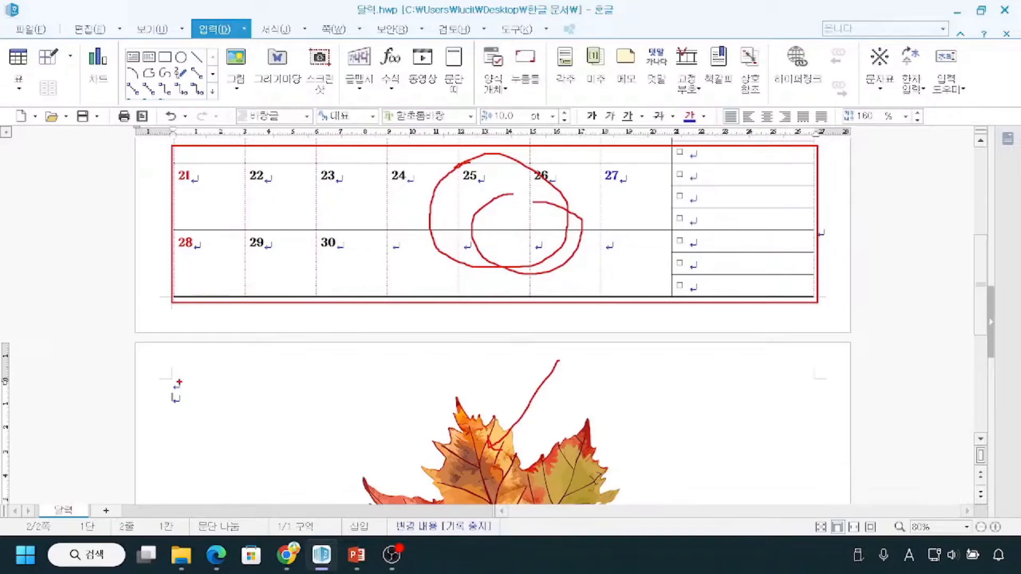
{"action": "mouse_move", "coordinate": [179, 365]}
{"action": "left_mouse_down"}
{"action": "mouse_move", "coordinate": [149, 402]}
{"action": "mouse_move", "coordinate": [202, 448]}
{"action": "mouse_move", "coordinate": [238, 371]}
{"action": "mouse_move", "coordinate": [186, 357]}
{"action": "left_mouse_up"}
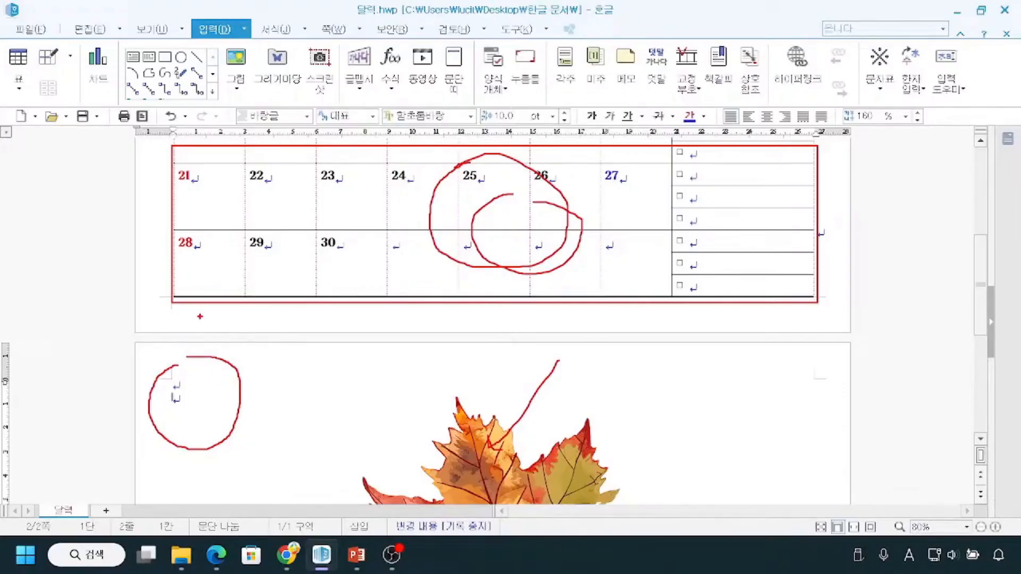
{"action": "key", "text": "Escape"}
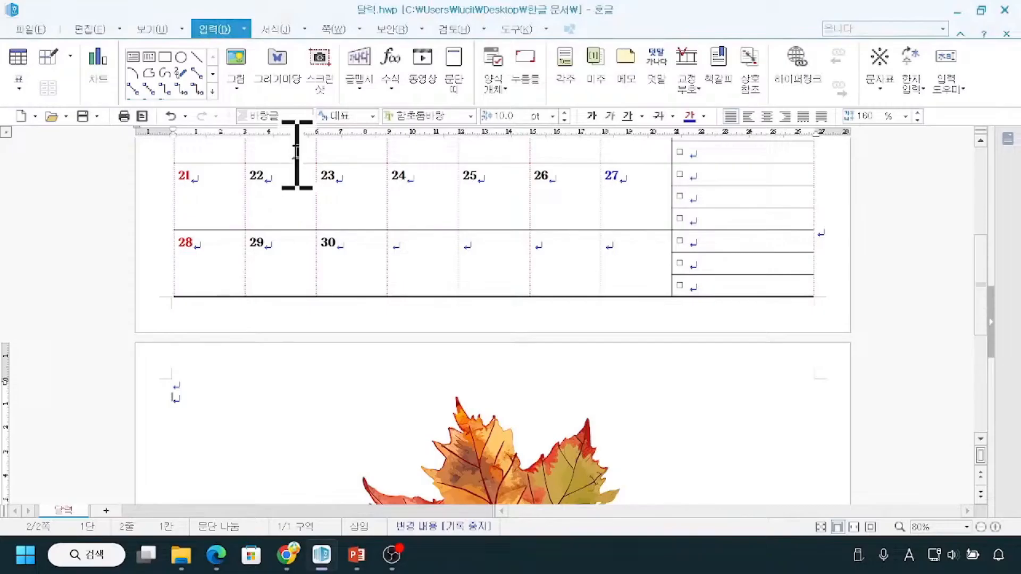
Turn off 글자처럼 취급 in the calendar table's object properties and apply the change.
{"action": "left_click", "coordinate": [201, 300]}
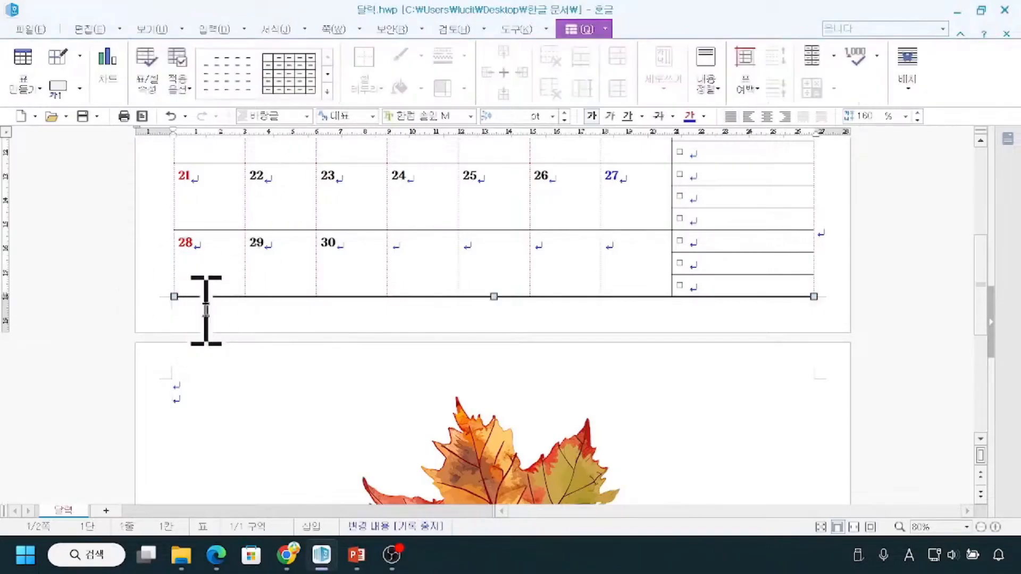
{"action": "right_click", "coordinate": [546, 297]}
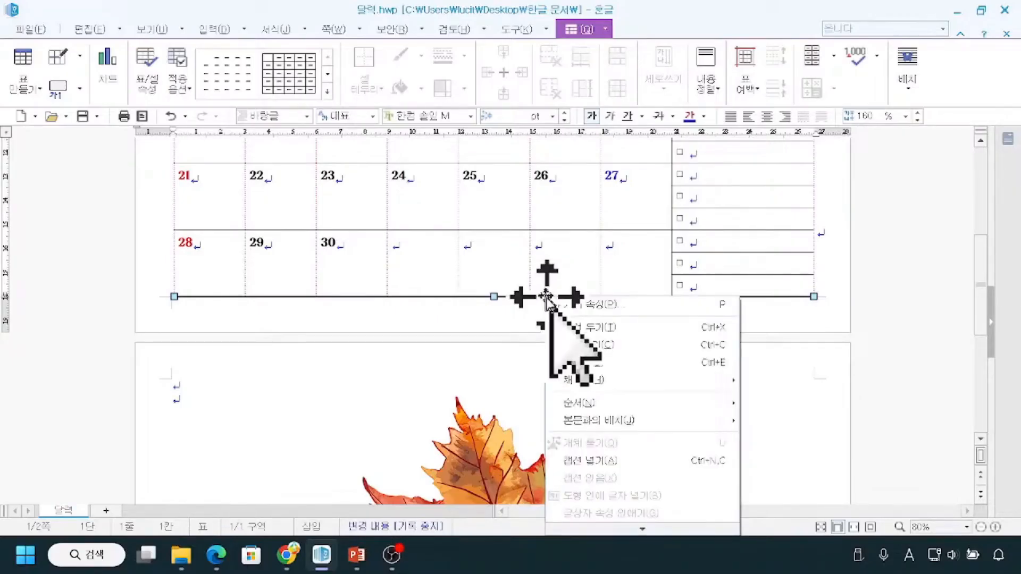
{"action": "left_click", "coordinate": [585, 310]}
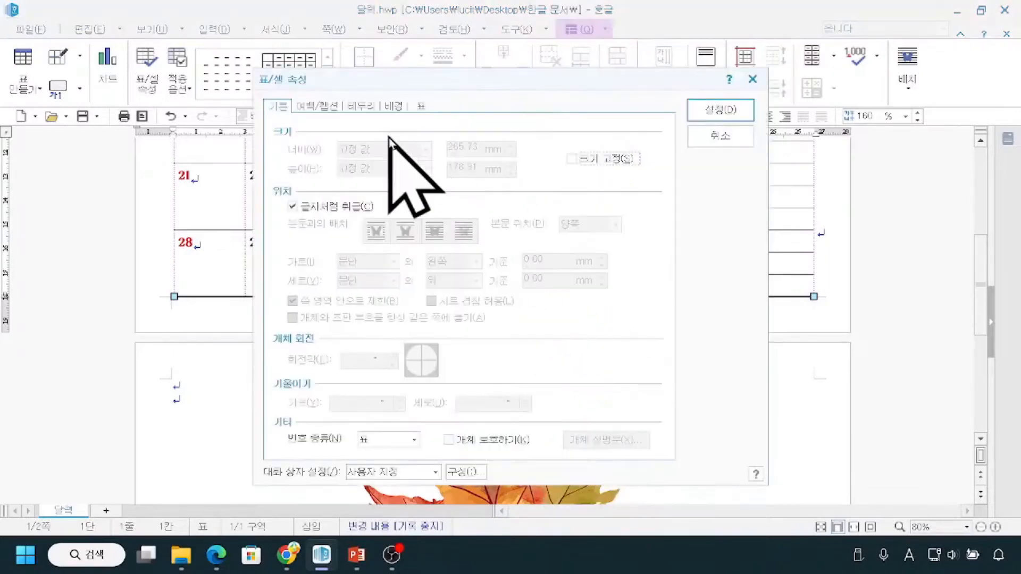
{"action": "left_click", "coordinate": [272, 85]}
{"action": "left_click", "coordinate": [277, 197]}
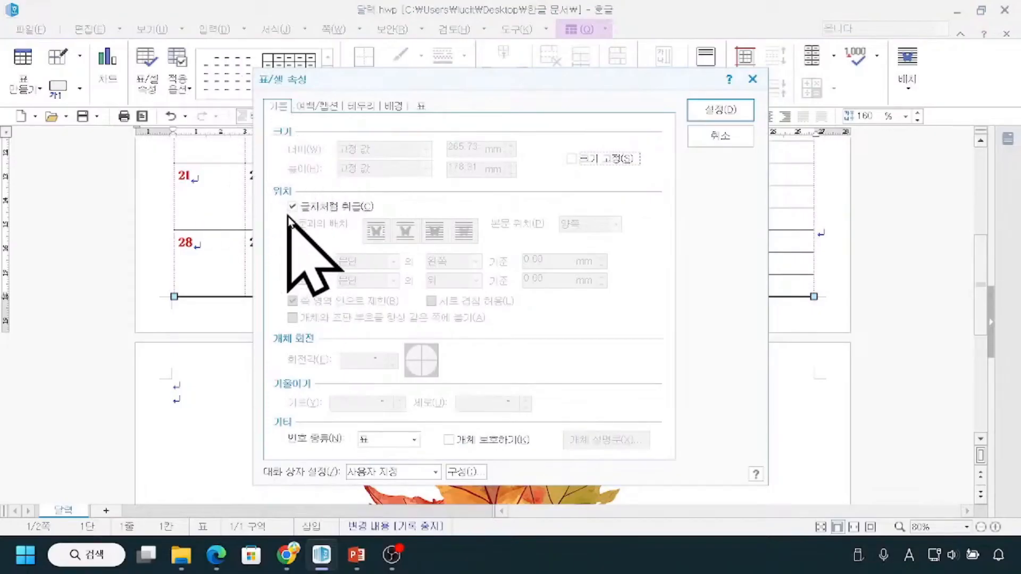
{"action": "left_click", "coordinate": [293, 207]}
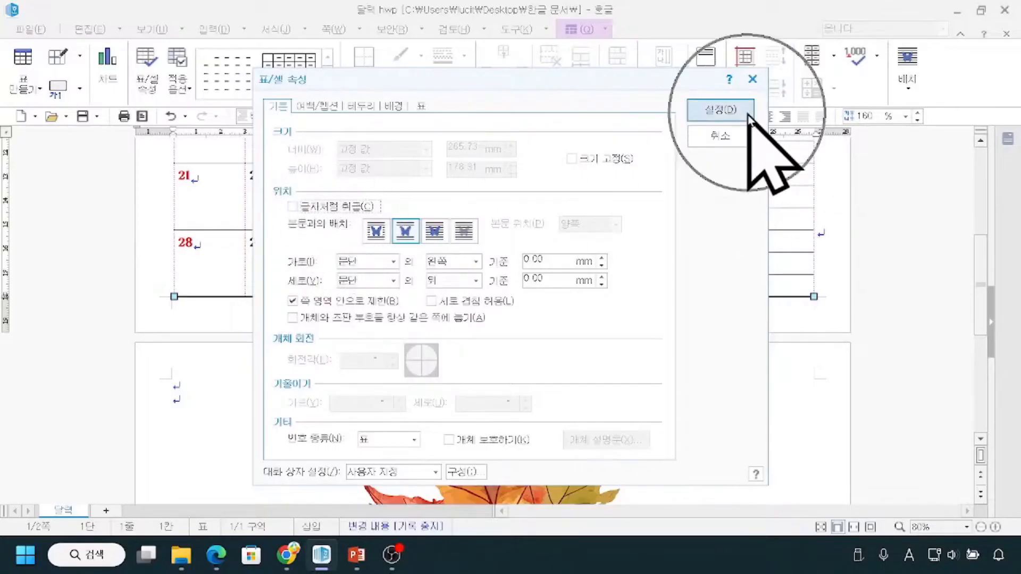
{"action": "left_click", "coordinate": [721, 110]}
{"action": "mouse_move", "coordinate": [848, 232]}
{"action": "left_mouse_down"}
{"action": "mouse_move", "coordinate": [847, 196]}
{"action": "mouse_move", "coordinate": [856, 231]}
{"action": "left_mouse_up"}
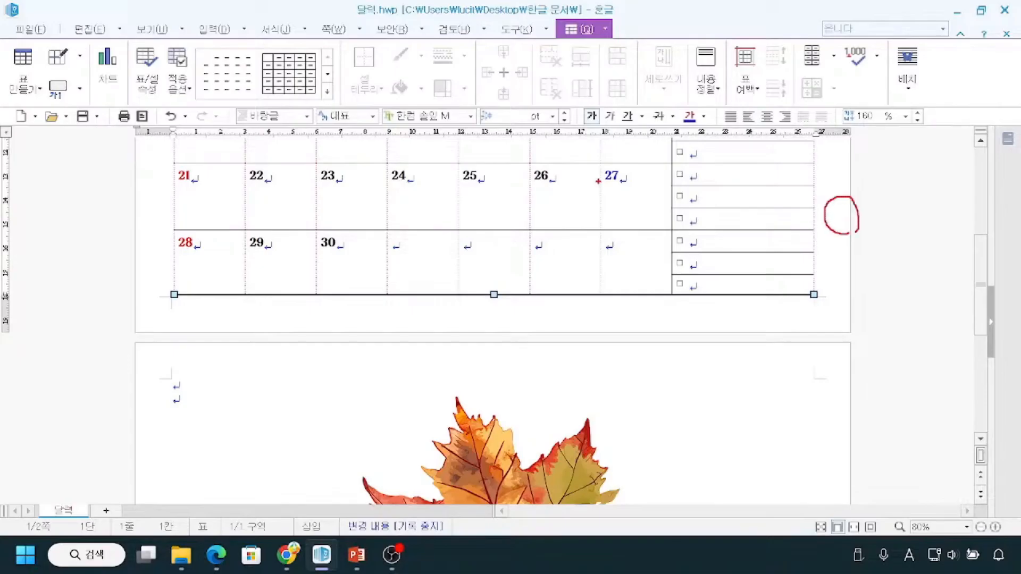
{"action": "mouse_move", "coordinate": [550, 229]}
{"action": "left_mouse_down"}
{"action": "mouse_move", "coordinate": [405, 157]}
{"action": "mouse_move", "coordinate": [548, 224]}
{"action": "left_mouse_up"}
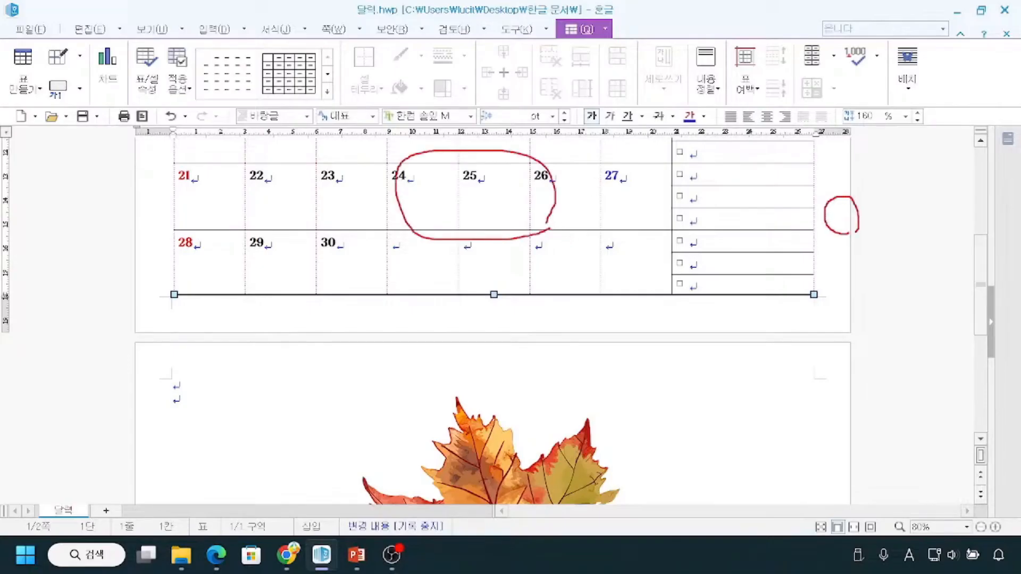
{"action": "key", "text": "Escape"}
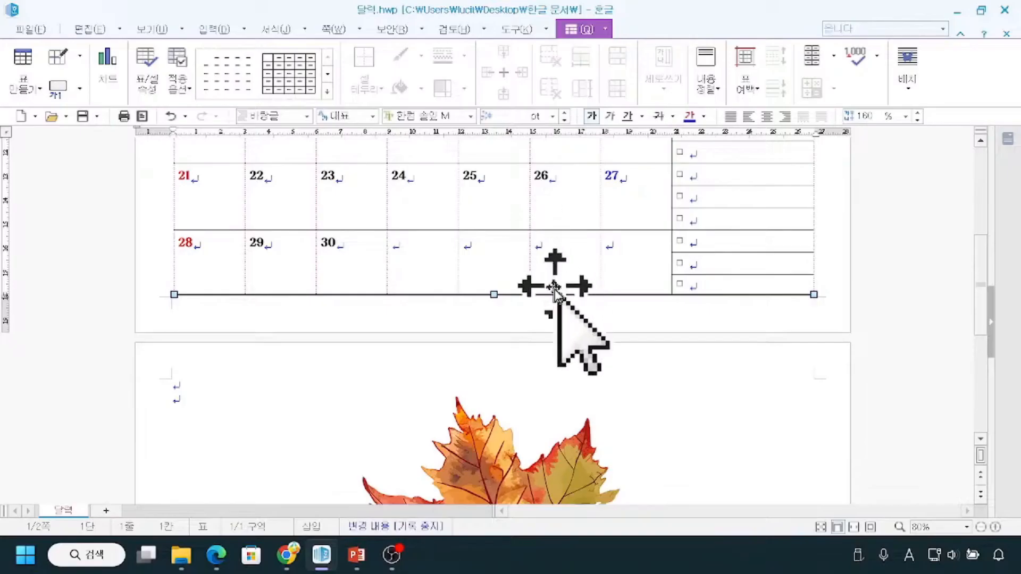
Move the maple leaf picture from page two up onto the lower middle of the calendar on page one.
{"action": "left_click", "coordinate": [501, 476]}
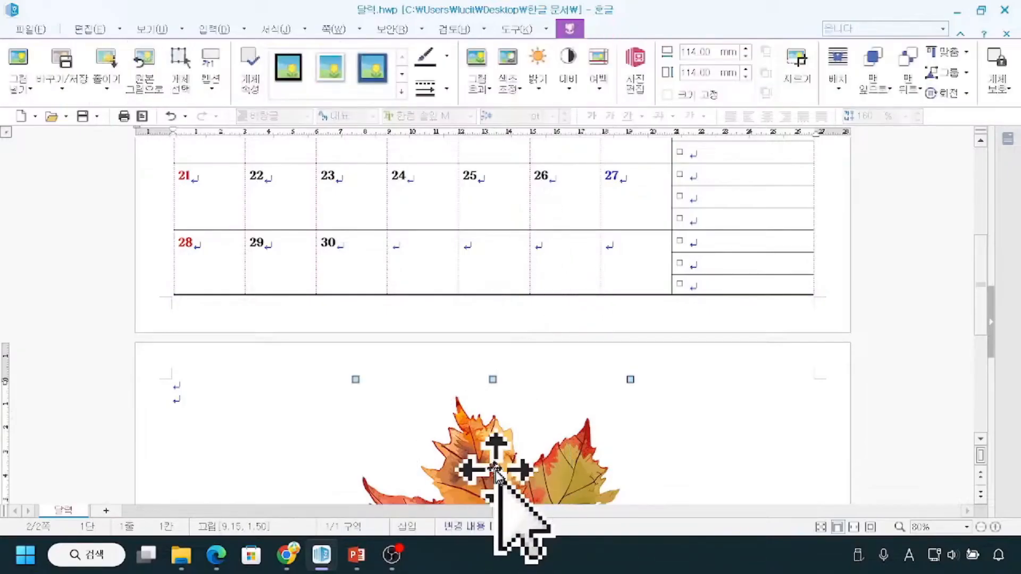
{"action": "scroll", "coordinate": [501, 476], "scroll_direction": "down", "scroll_amount": 4}
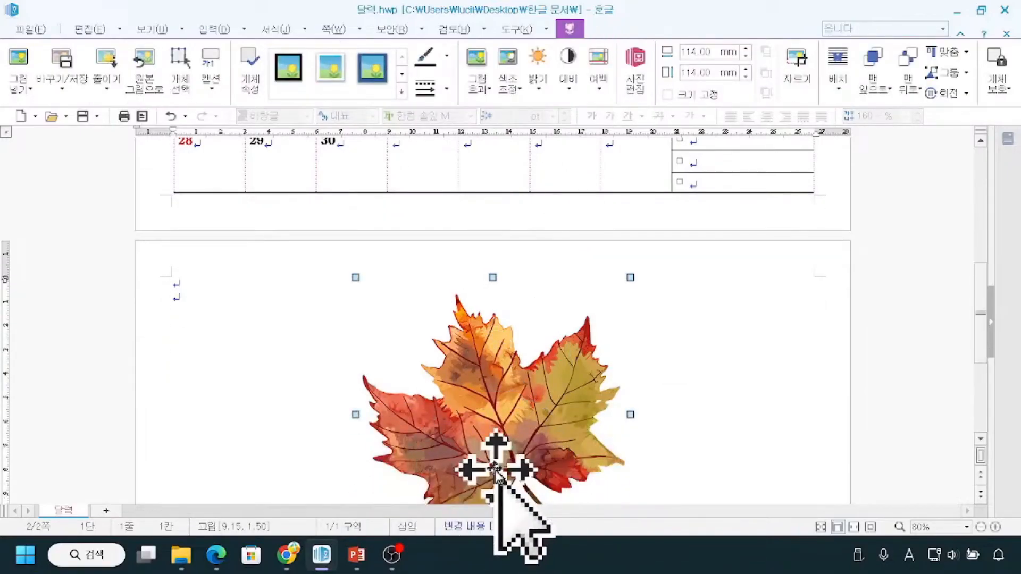
{"action": "scroll", "coordinate": [514, 460], "scroll_direction": "up", "scroll_amount": 2}
{"action": "left_click_drag", "start_coordinate": [483, 437], "coordinate": [487, 178]}
{"action": "scroll", "coordinate": [481, 468], "scroll_direction": "up", "scroll_amount": 10}
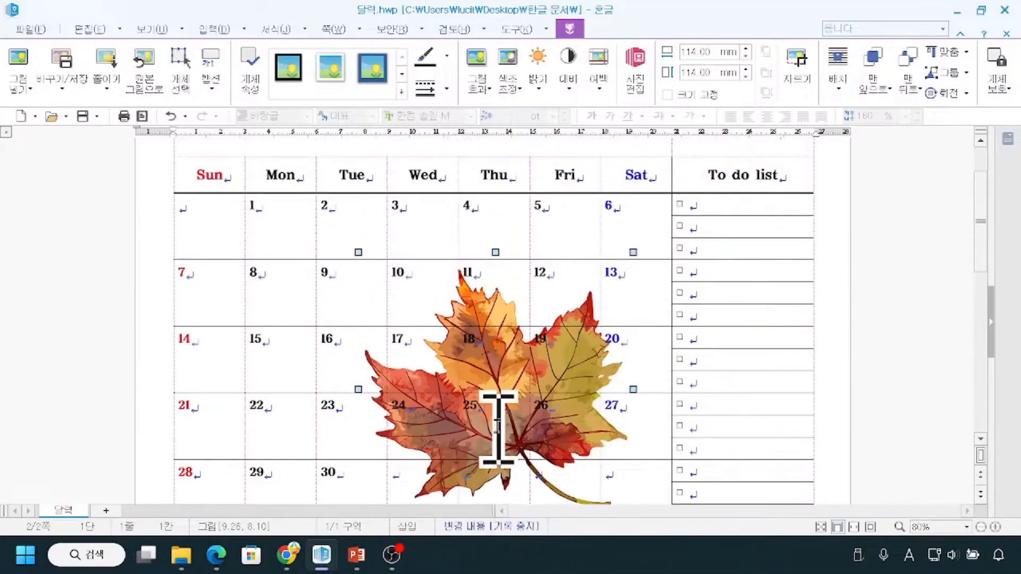
Fit the page to the window and lighten the maple leaf picture with the fourth brighter 밝기 preset.
{"action": "left_click", "coordinate": [871, 528]}
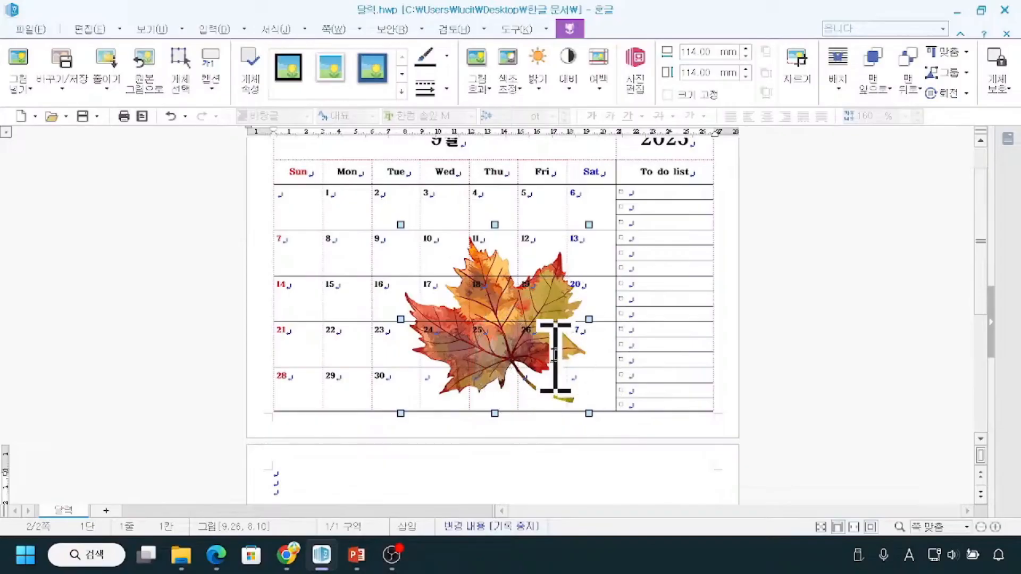
{"action": "left_click_drag", "start_coordinate": [391, 207], "coordinate": [629, 428]}
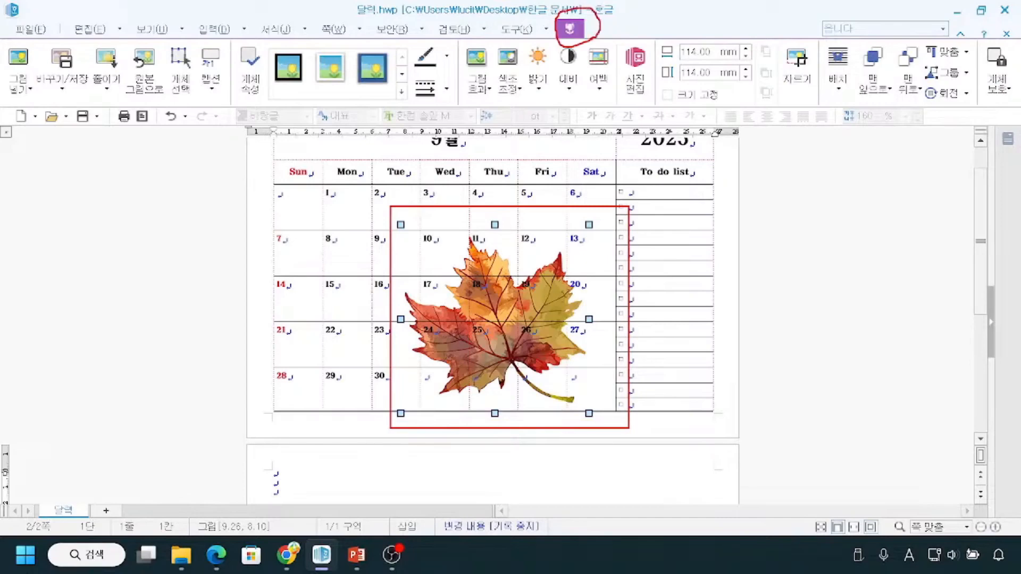
{"action": "key", "text": "Escape"}
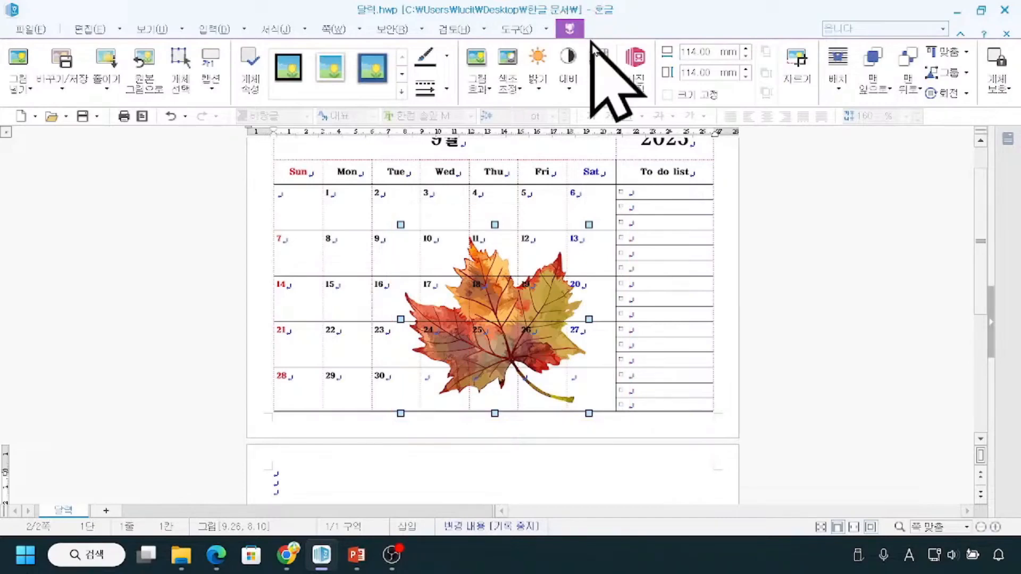
{"action": "left_click", "coordinate": [540, 93]}
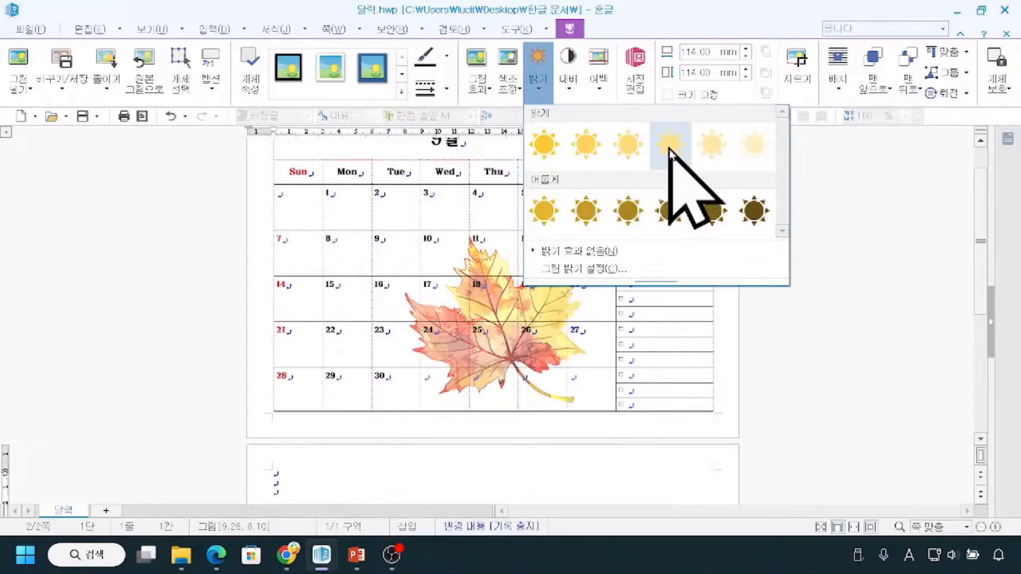
{"action": "left_click", "coordinate": [671, 152]}
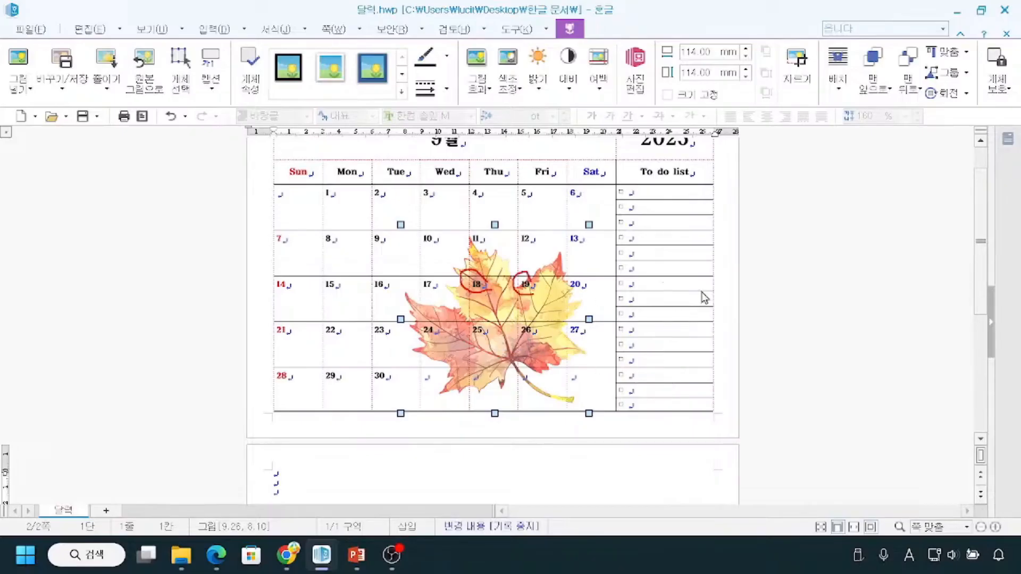
{"action": "scroll", "coordinate": [812, 345], "scroll_direction": "up", "scroll_amount": 2}
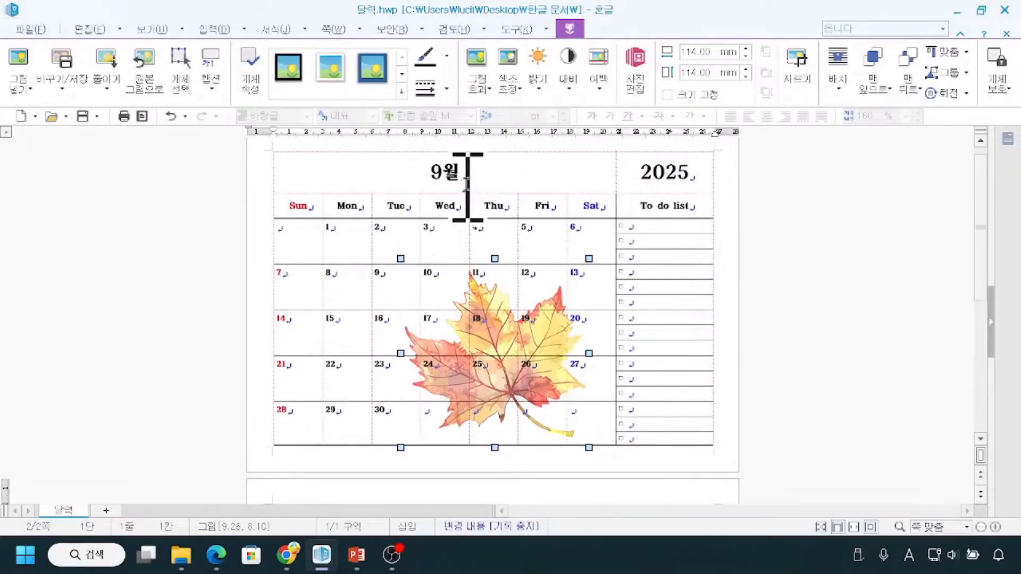
Save the calendar document under its existing name and deselect the maple leaf picture.
{"action": "key", "text": "ctrl"}
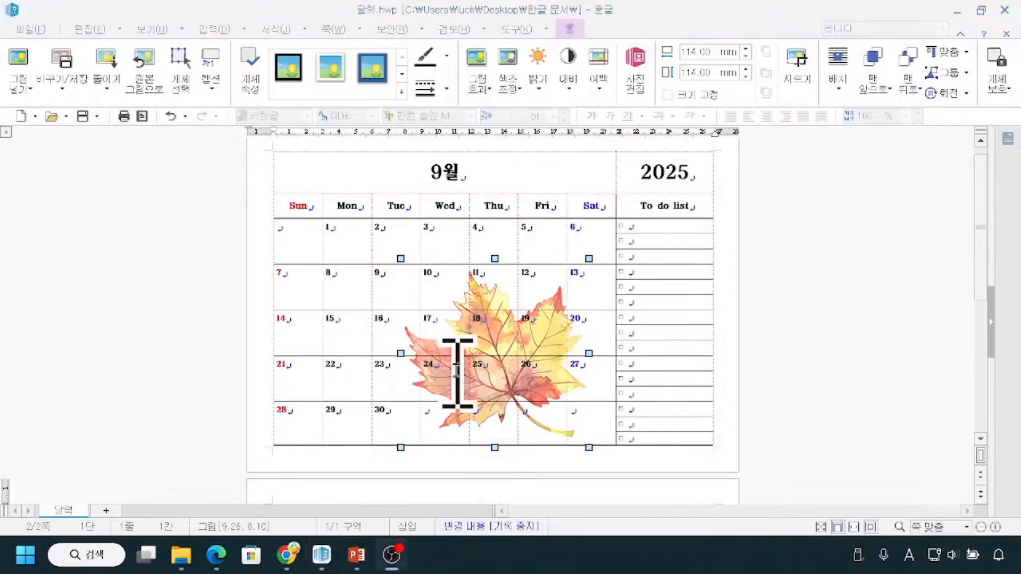
{"action": "left_click", "coordinate": [30, 29]}
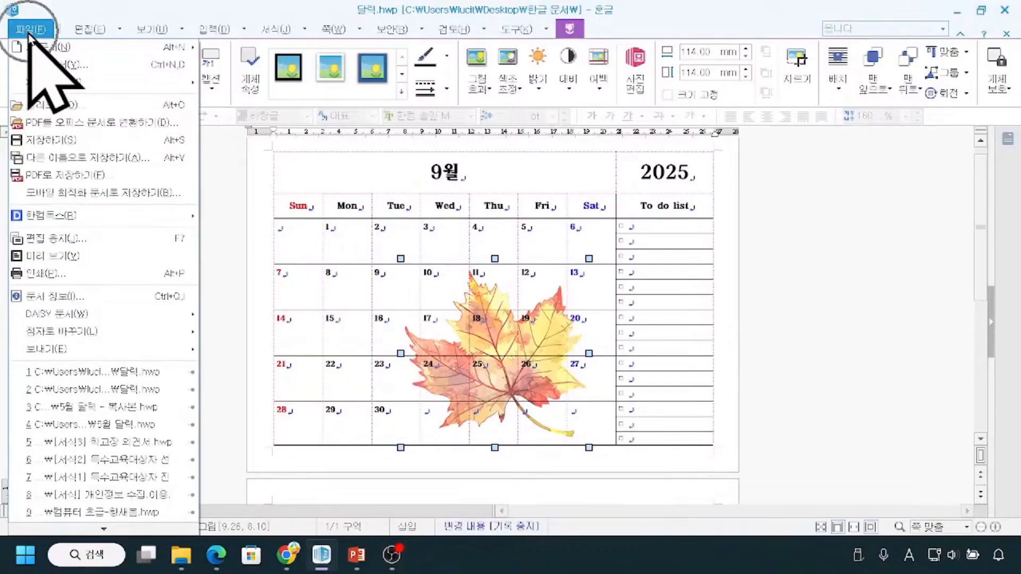
{"action": "key", "text": "ctrl"}
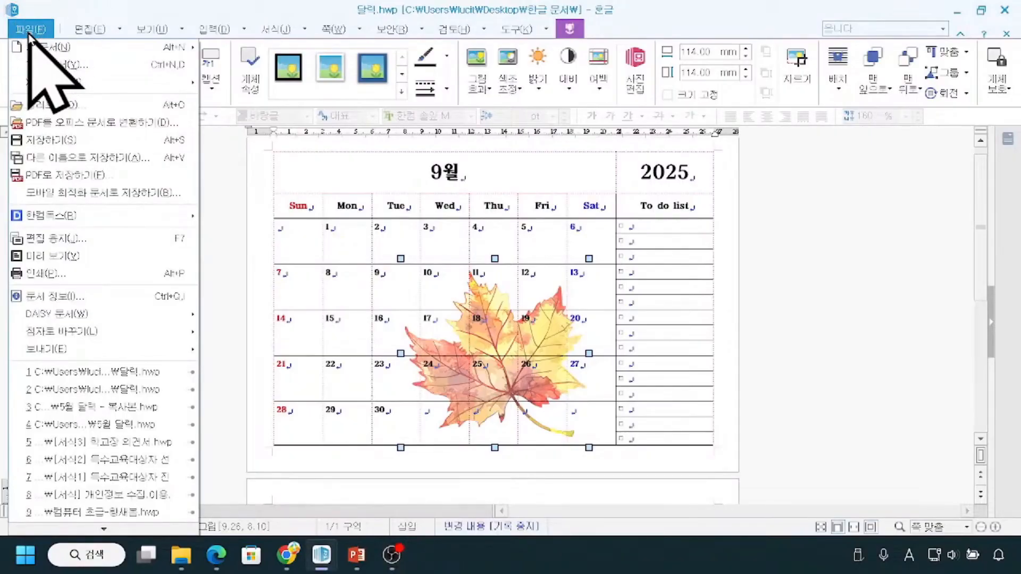
{"action": "key", "text": "ctrl"}
{"action": "key", "text": "ctrl"}
{"action": "key", "text": "ctrl"}
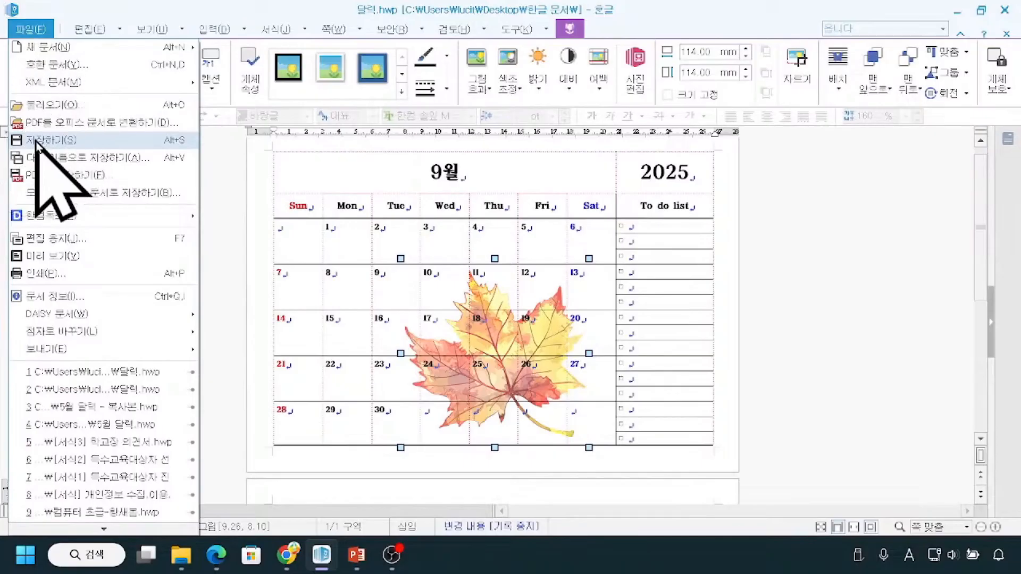
{"action": "left_click", "coordinate": [35, 141]}
{"action": "left_click", "coordinate": [131, 269]}
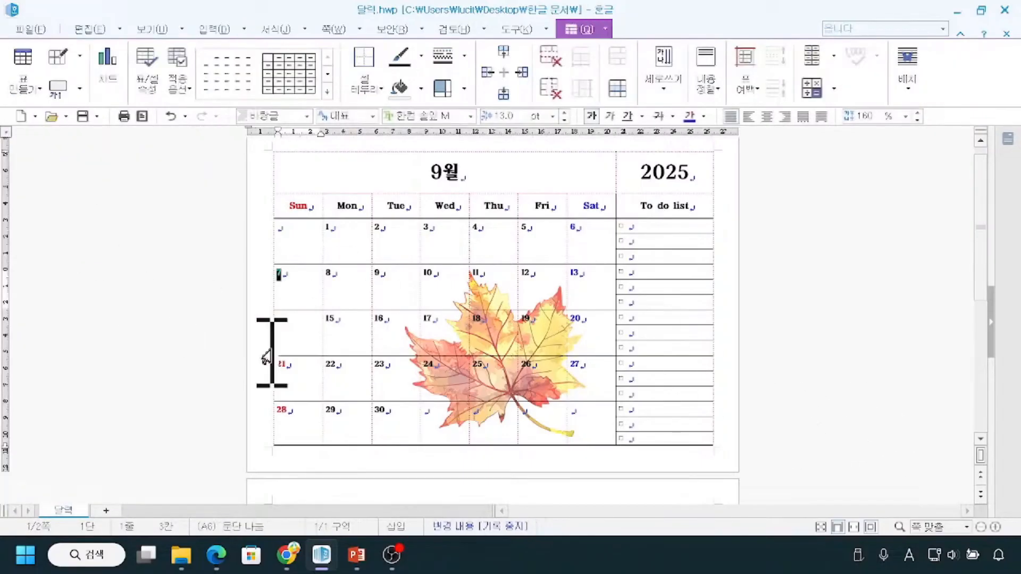